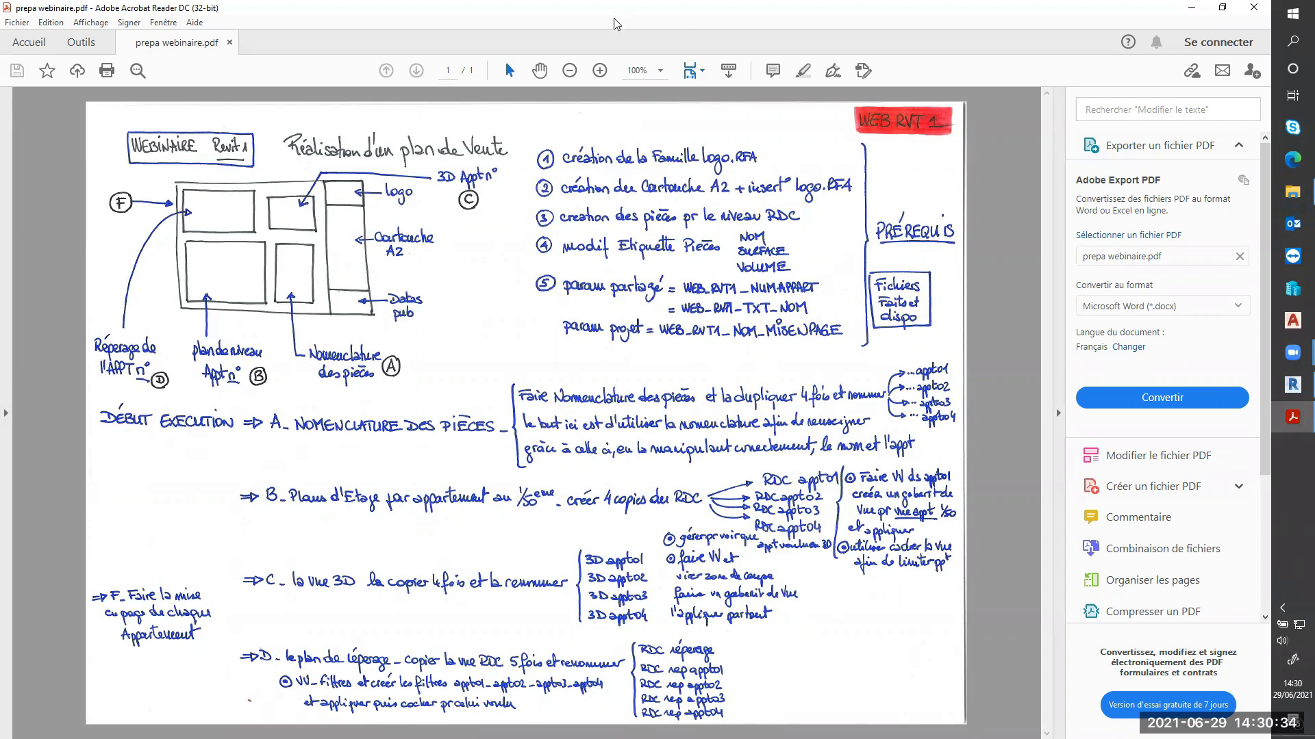
# Step: Switch to Revit, open the webinaire_PDV project and duplicate the RDC floor plan with its detailing
pyautogui.click(1293, 384)
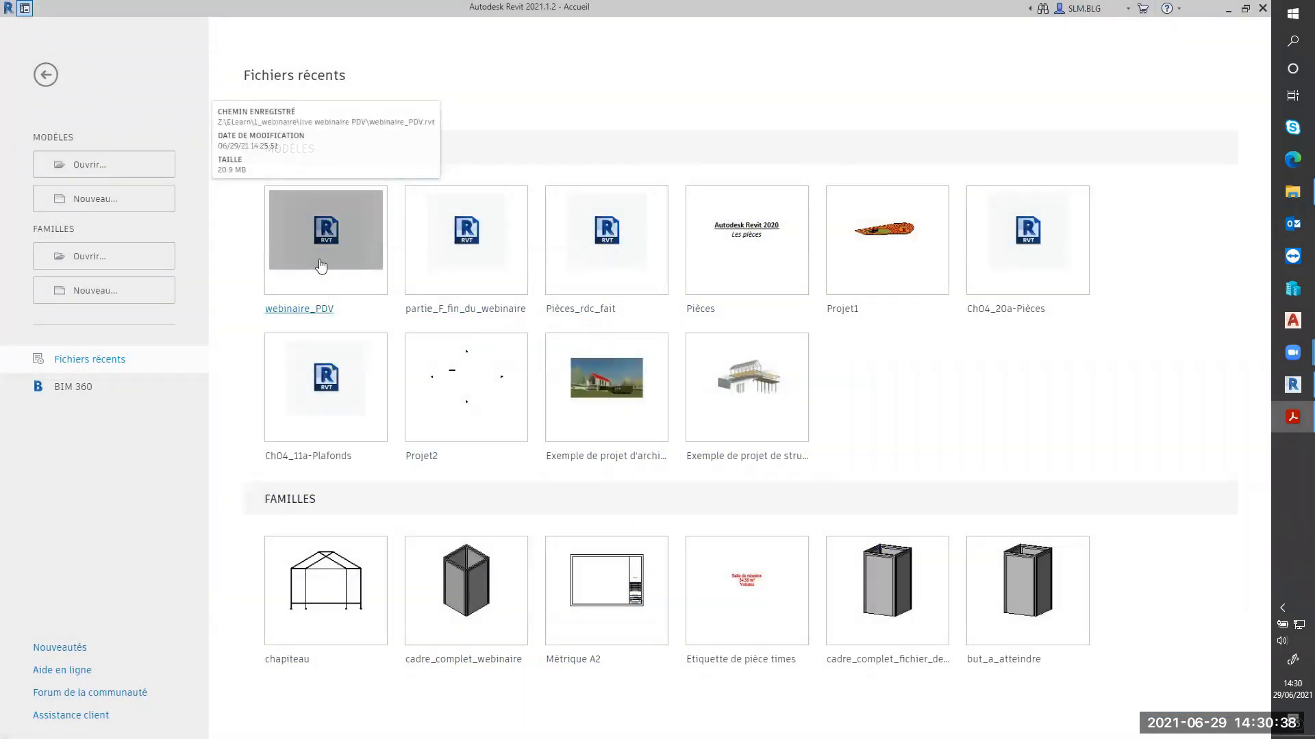
pyautogui.click(327, 241)
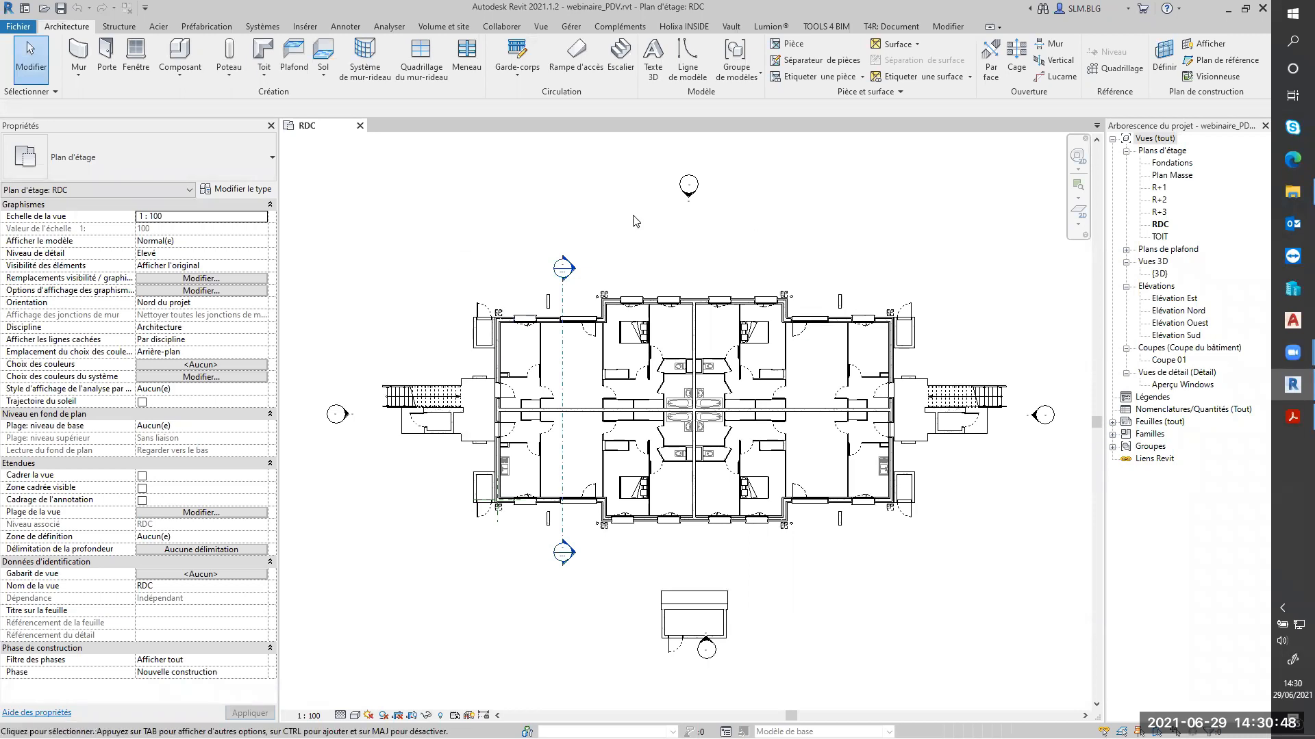
pyautogui.rightClick(1159, 226)
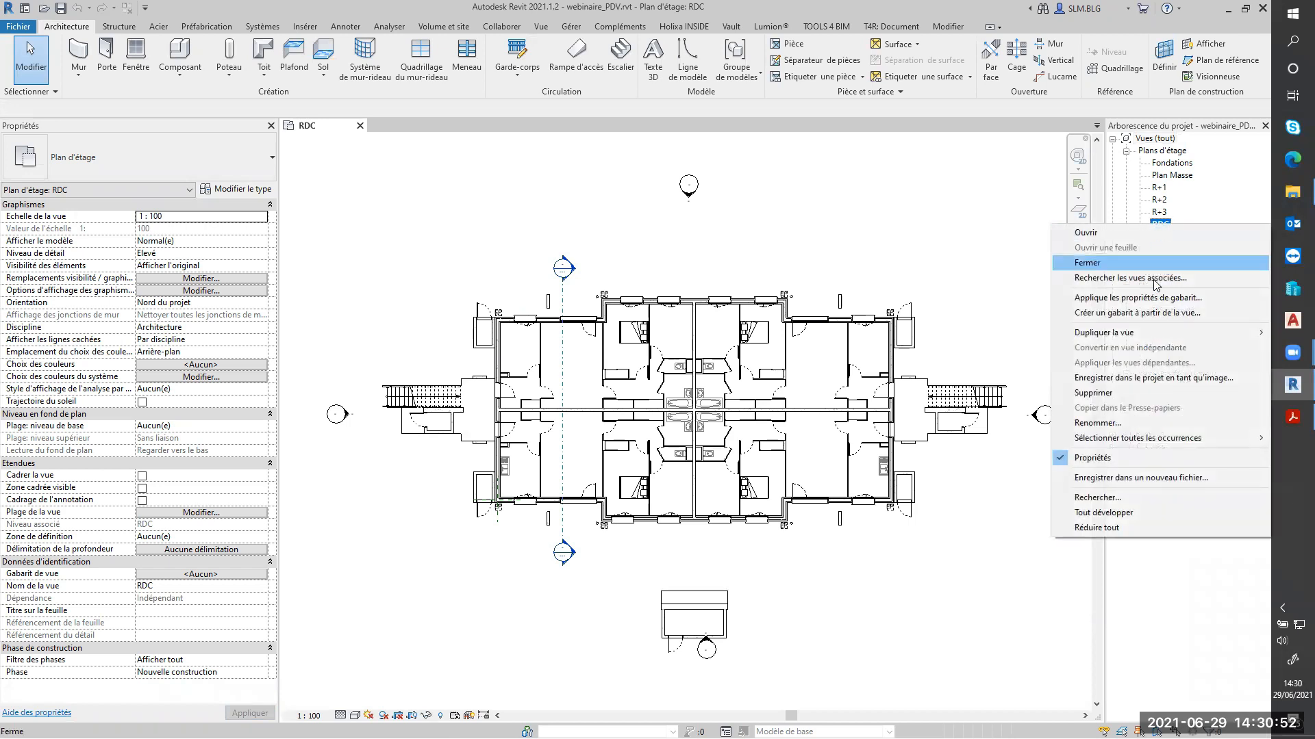
pyautogui.moveTo(1127, 334)
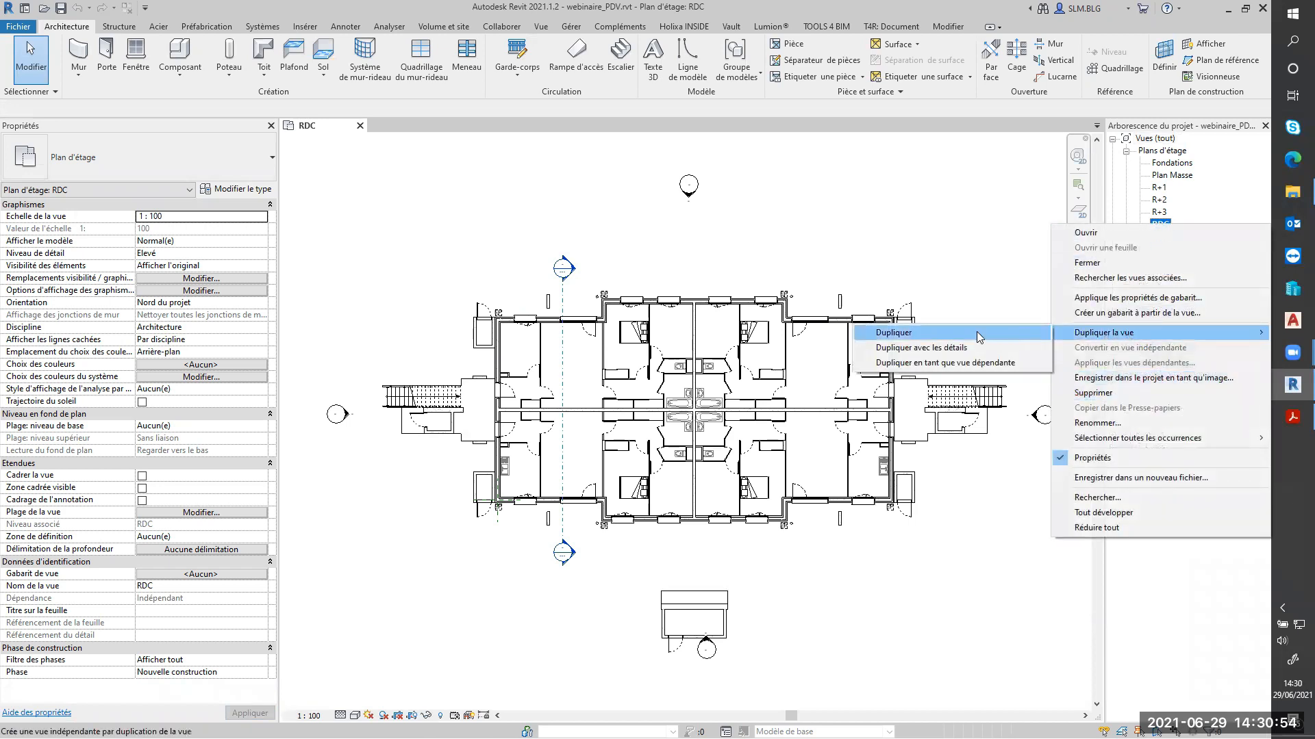
pyautogui.click(962, 351)
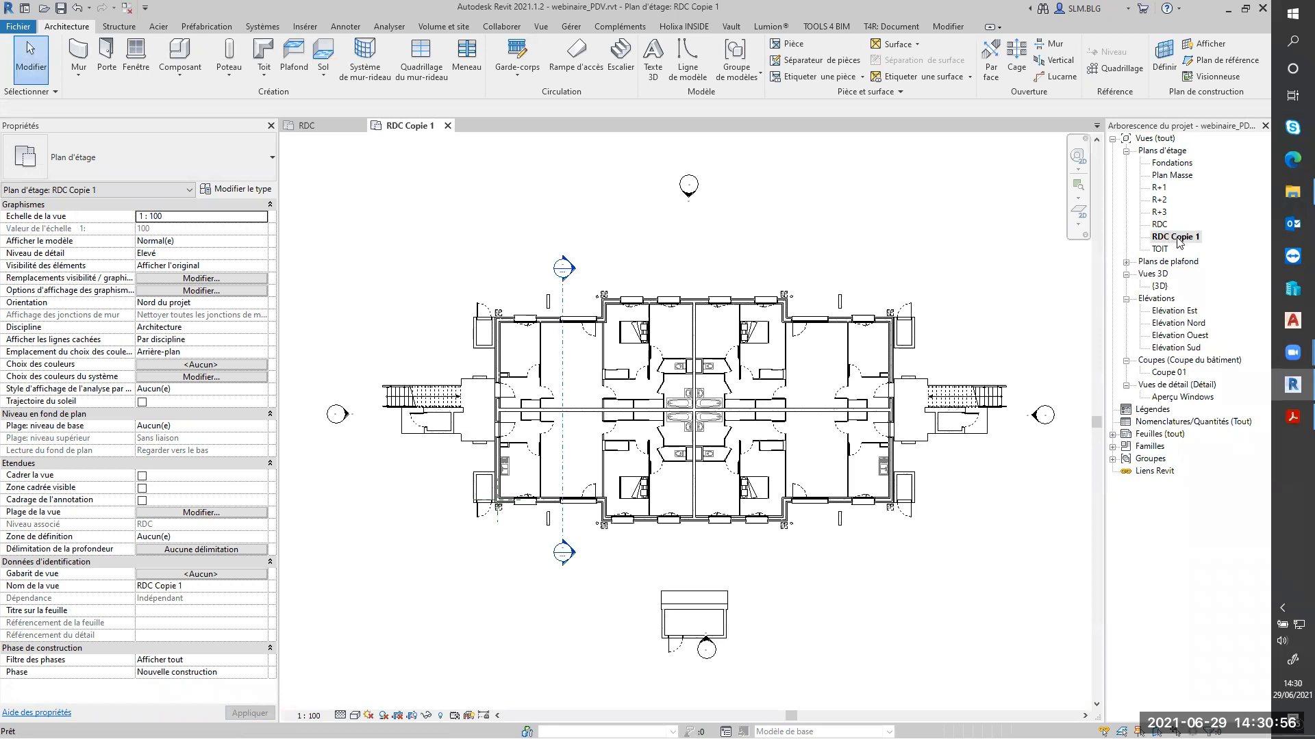
# Step: Rename the duplicated floor plan view as RDC Pieces
pyautogui.click(1175, 237)
pyautogui.click(1175, 236)
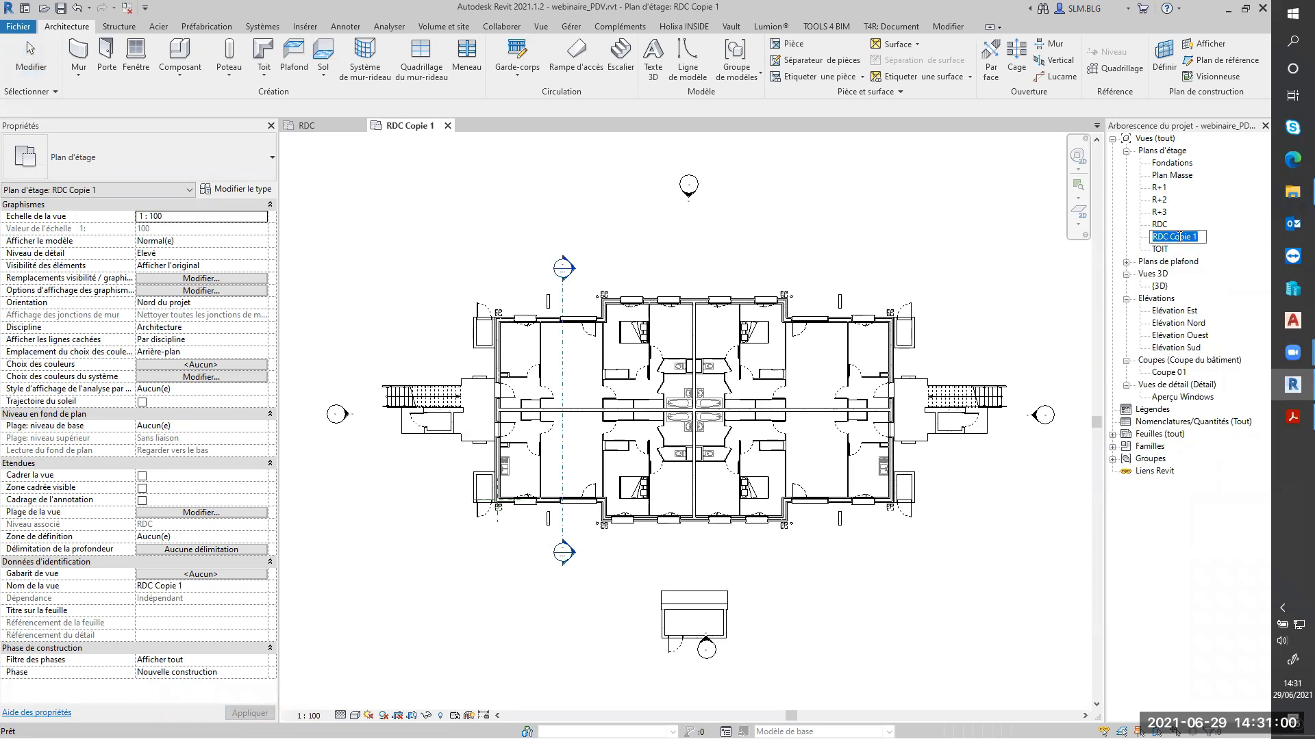
pyautogui.press('End')
pyautogui.press('BackSpace')
pyautogui.press('BackSpace')
pyautogui.press('BackSpace')
pyautogui.press('BackSpace')
pyautogui.press('BackSpace')
pyautogui.press('BackSpace')
pyautogui.press('BackSpace')
pyautogui.write('Pièces')
pyautogui.press('Return')
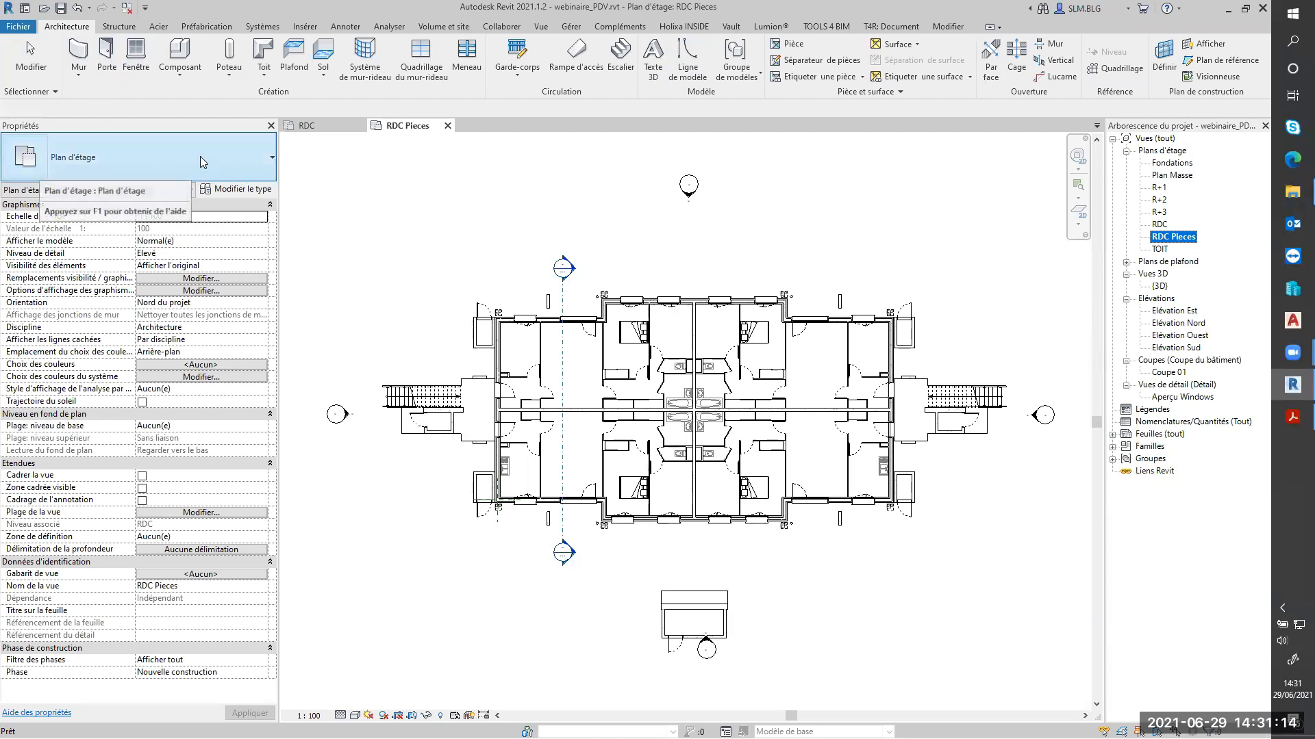
# Step: Duplicate the floor plan view type as PIECES and assign it to the RDC Pieces view
pyautogui.click(249, 193)
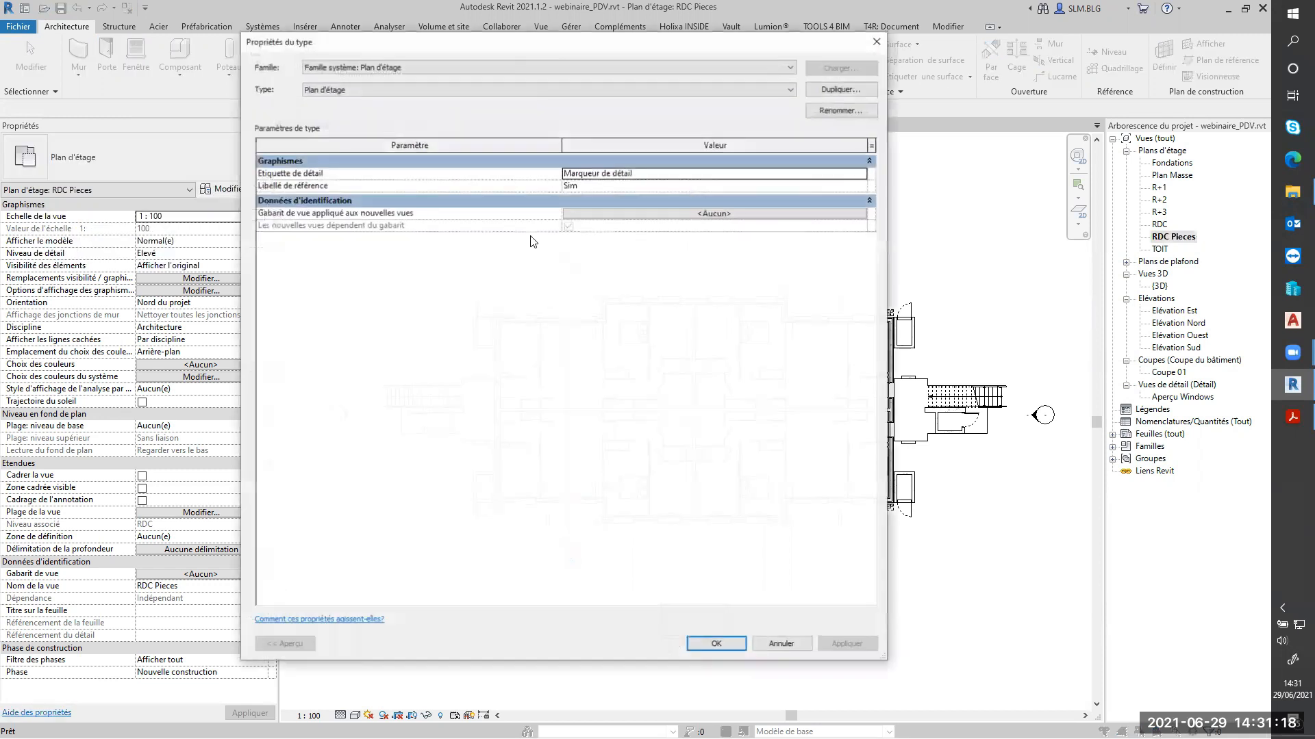
pyautogui.click(840, 90)
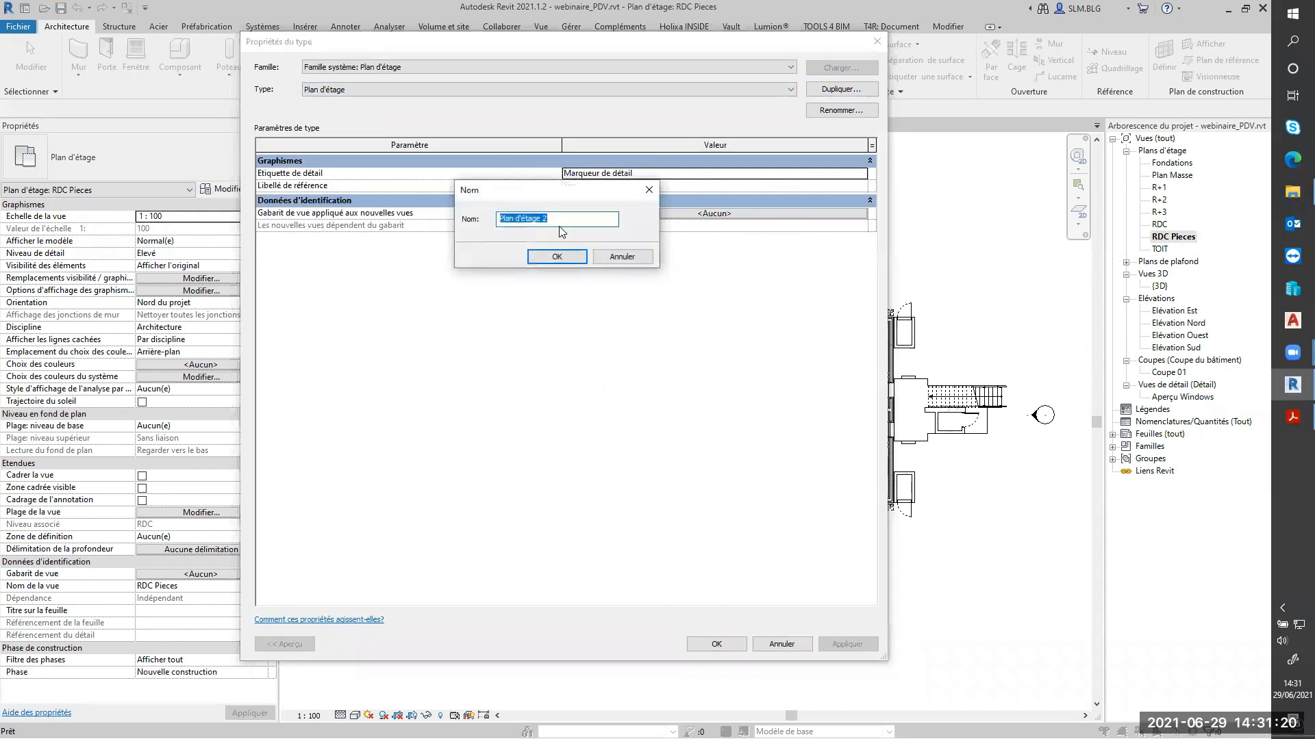
pyautogui.write('PIECES')
pyautogui.click(565, 259)
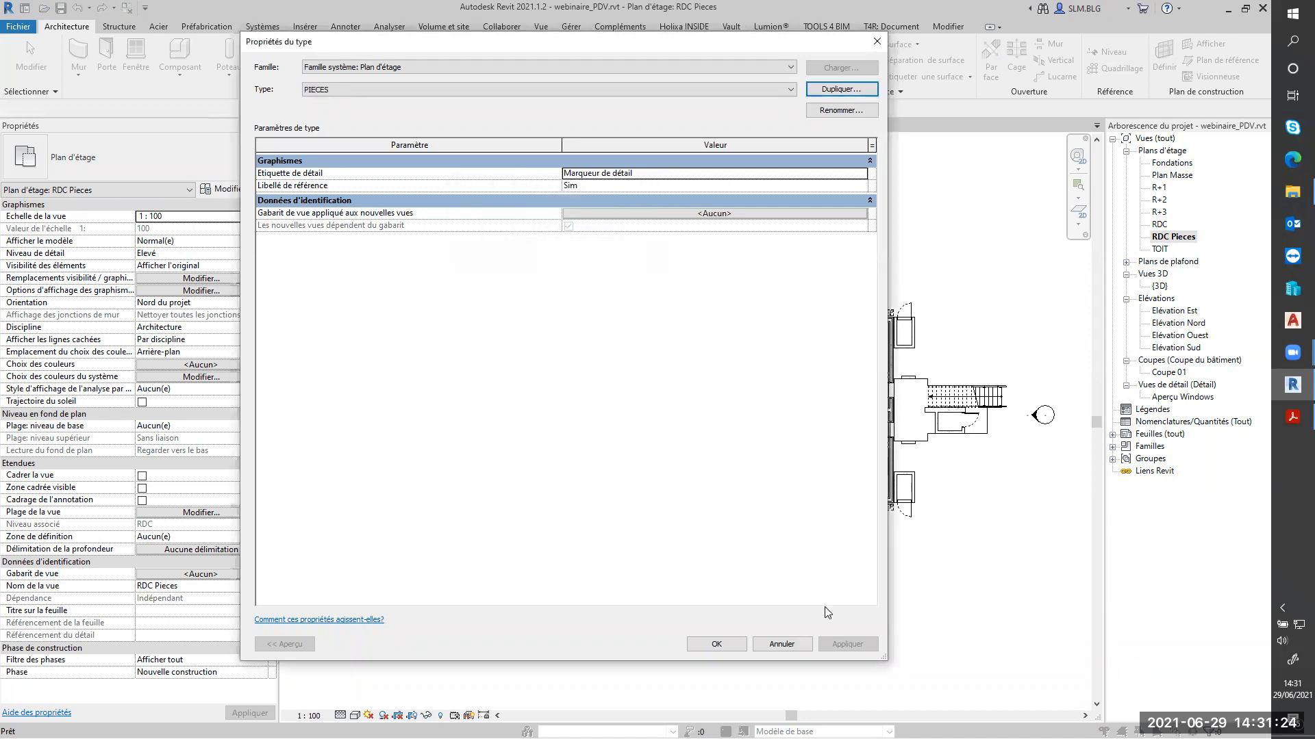
pyautogui.click(714, 645)
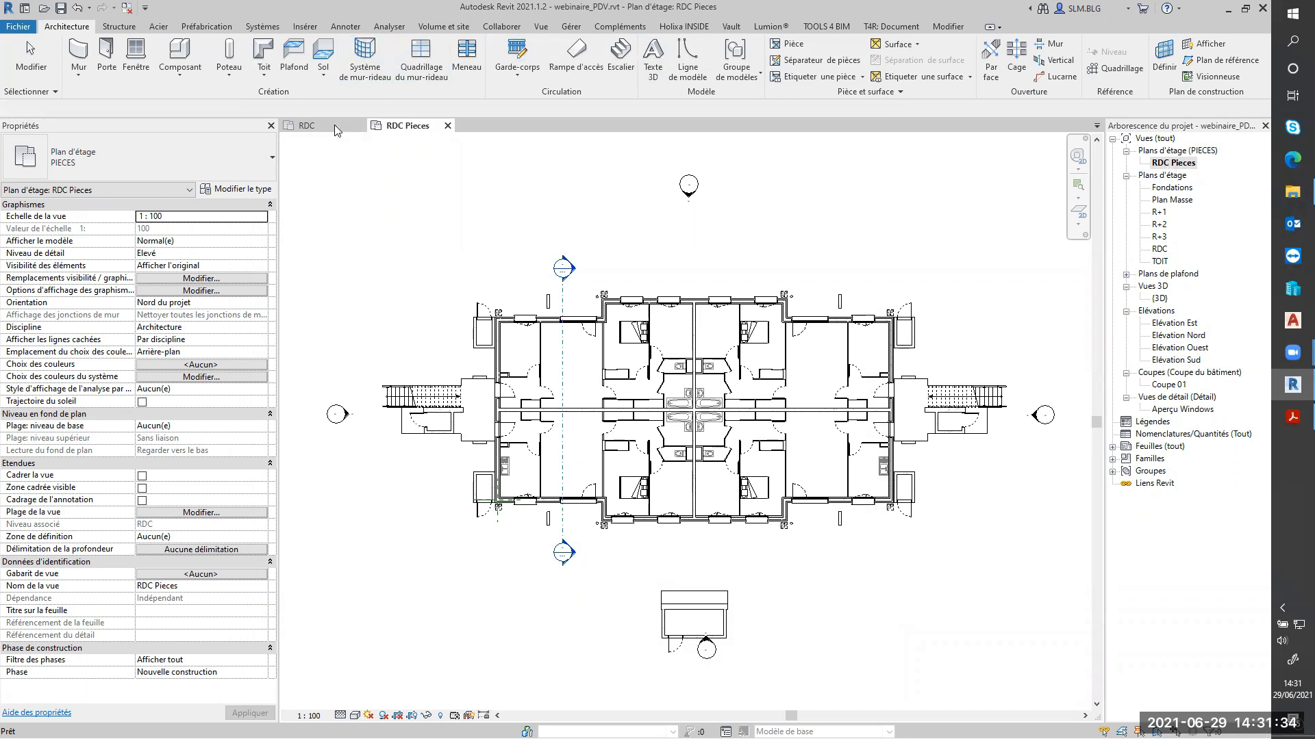
# Step: Close the RDC view and hide the Coupes and Elévations annotation categories in RDC Pieces
pyautogui.click(356, 128)
pyautogui.click(359, 126)
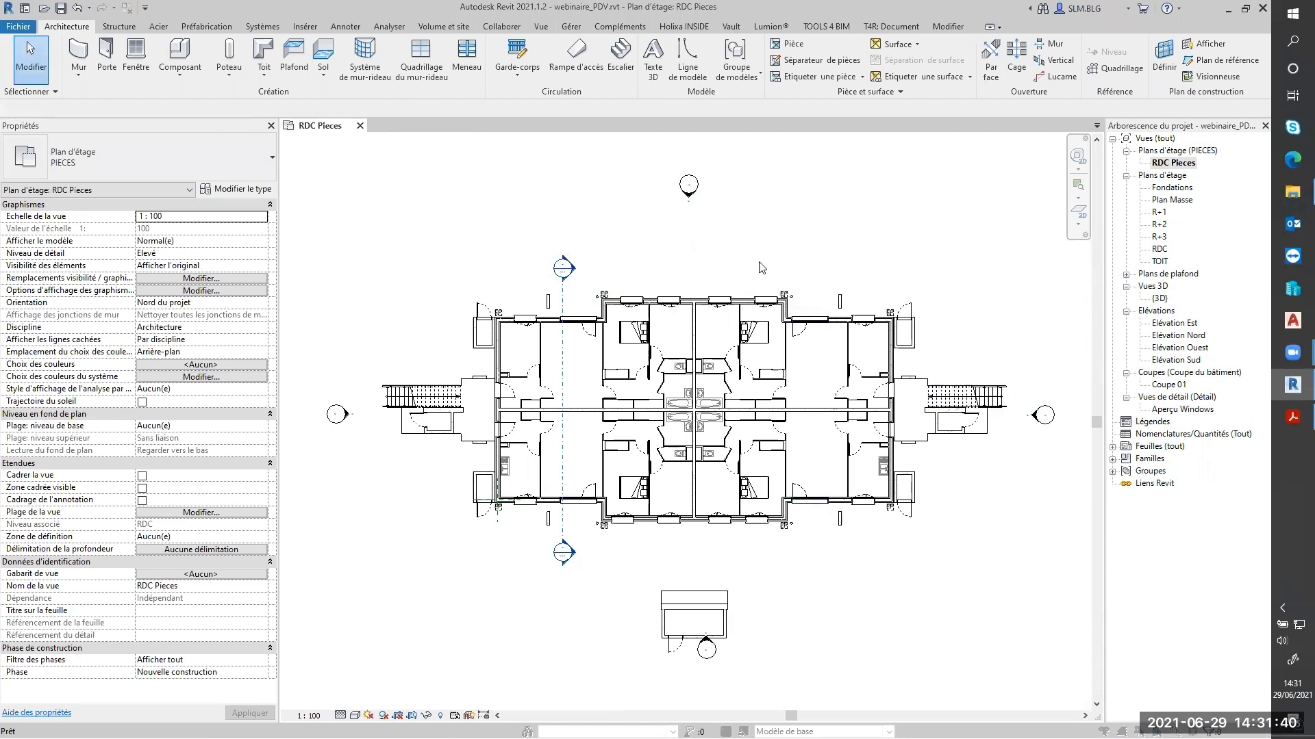
pyautogui.press('v')
pyautogui.press('v')
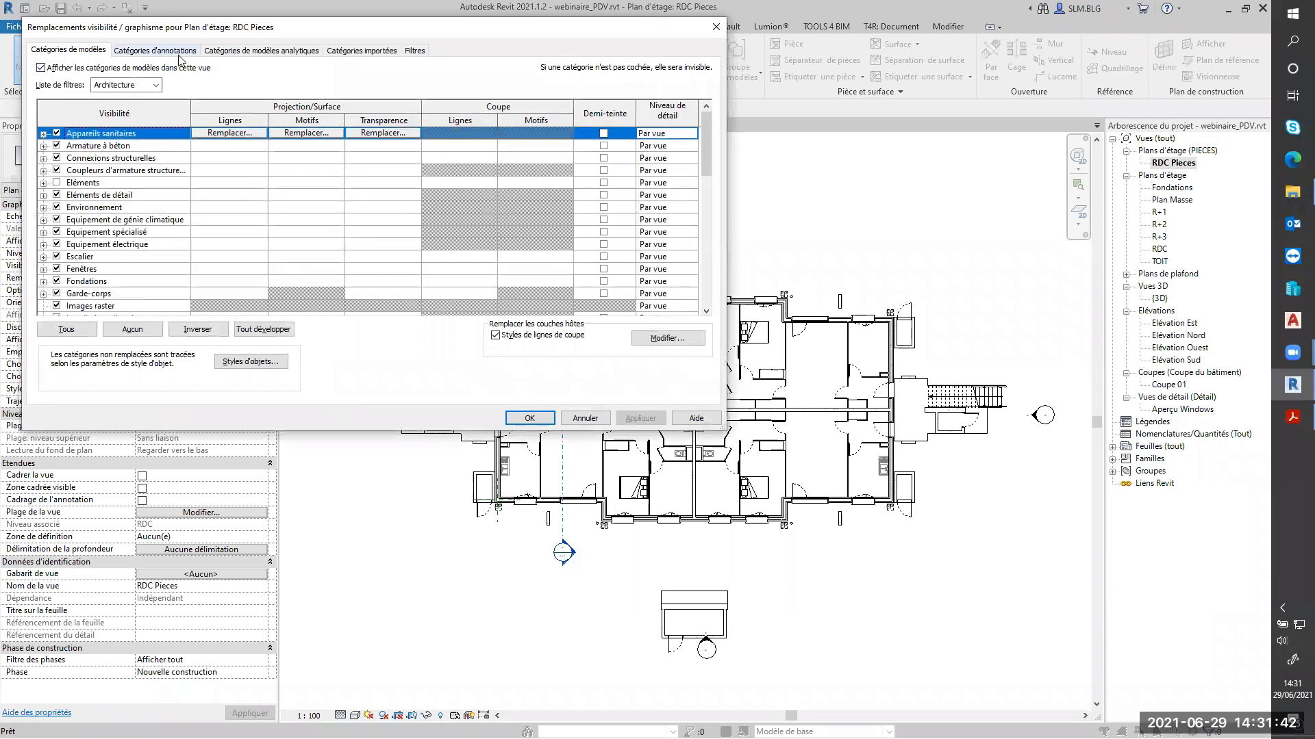
pyautogui.click(163, 51)
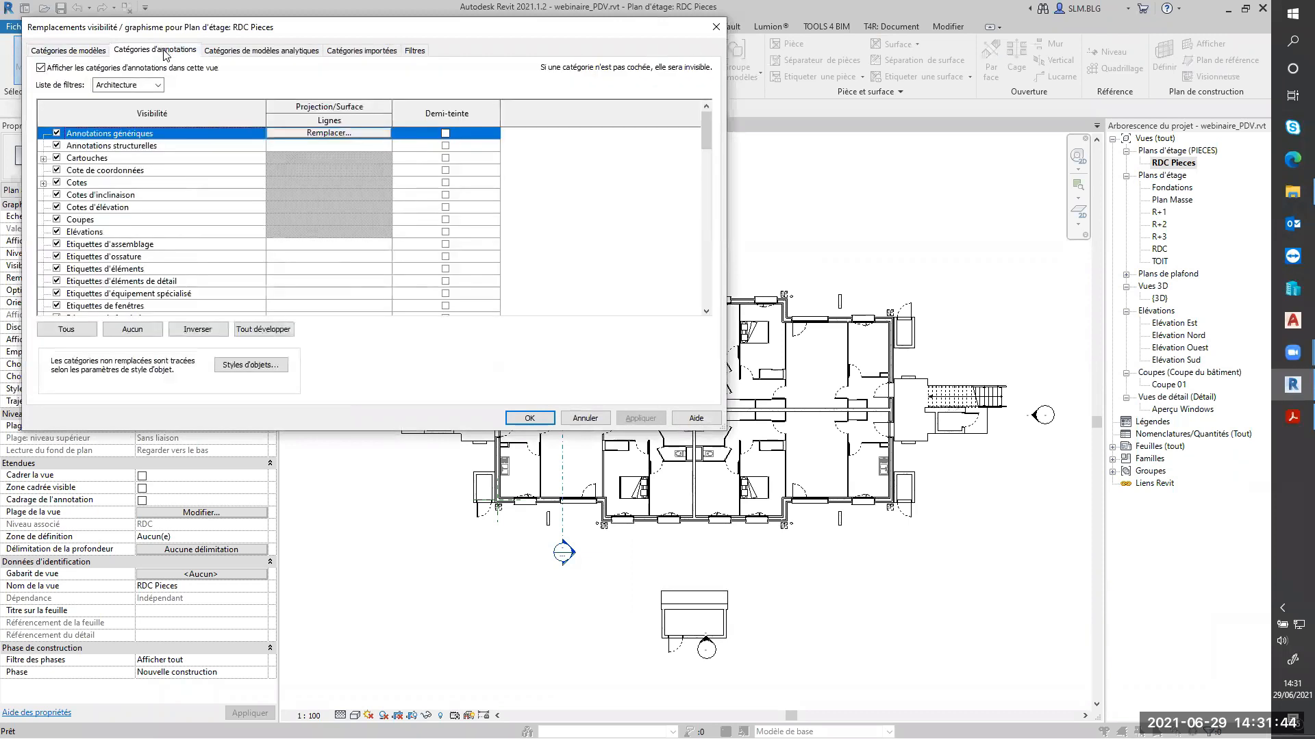
pyautogui.click(57, 220)
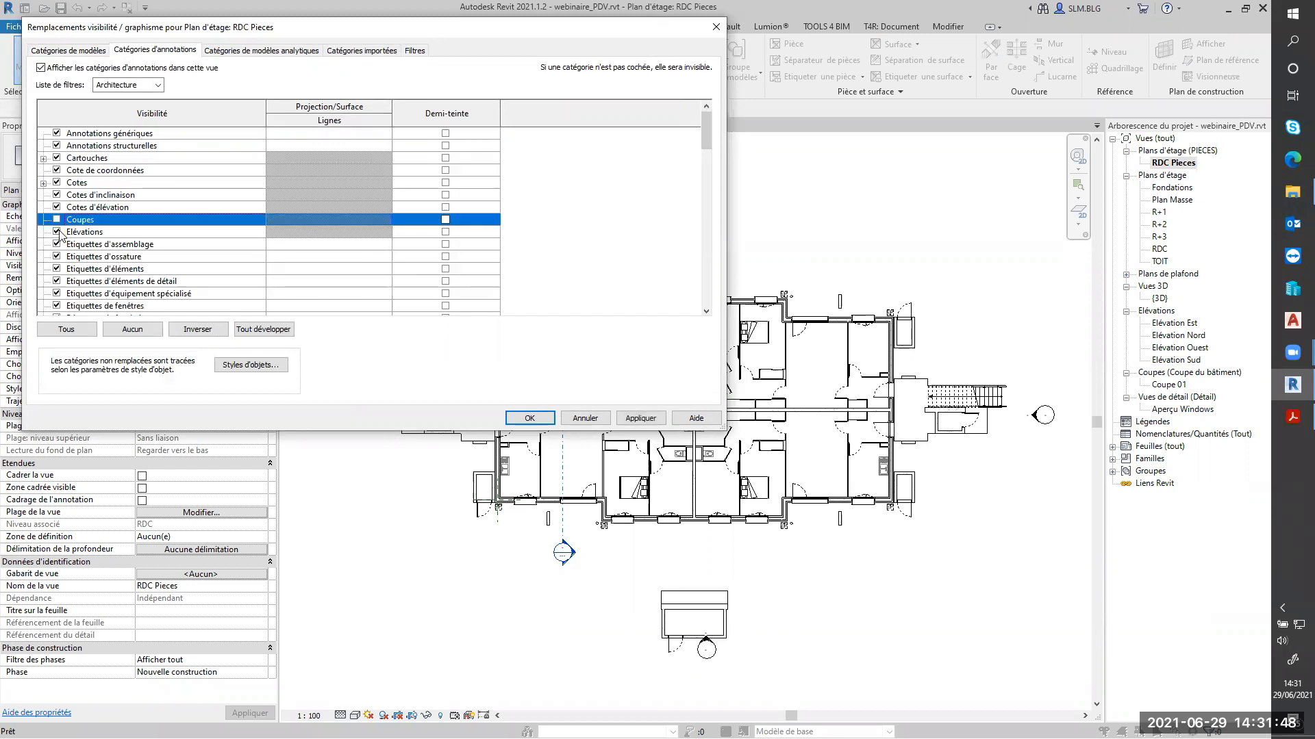
pyautogui.click(57, 232)
pyautogui.click(640, 417)
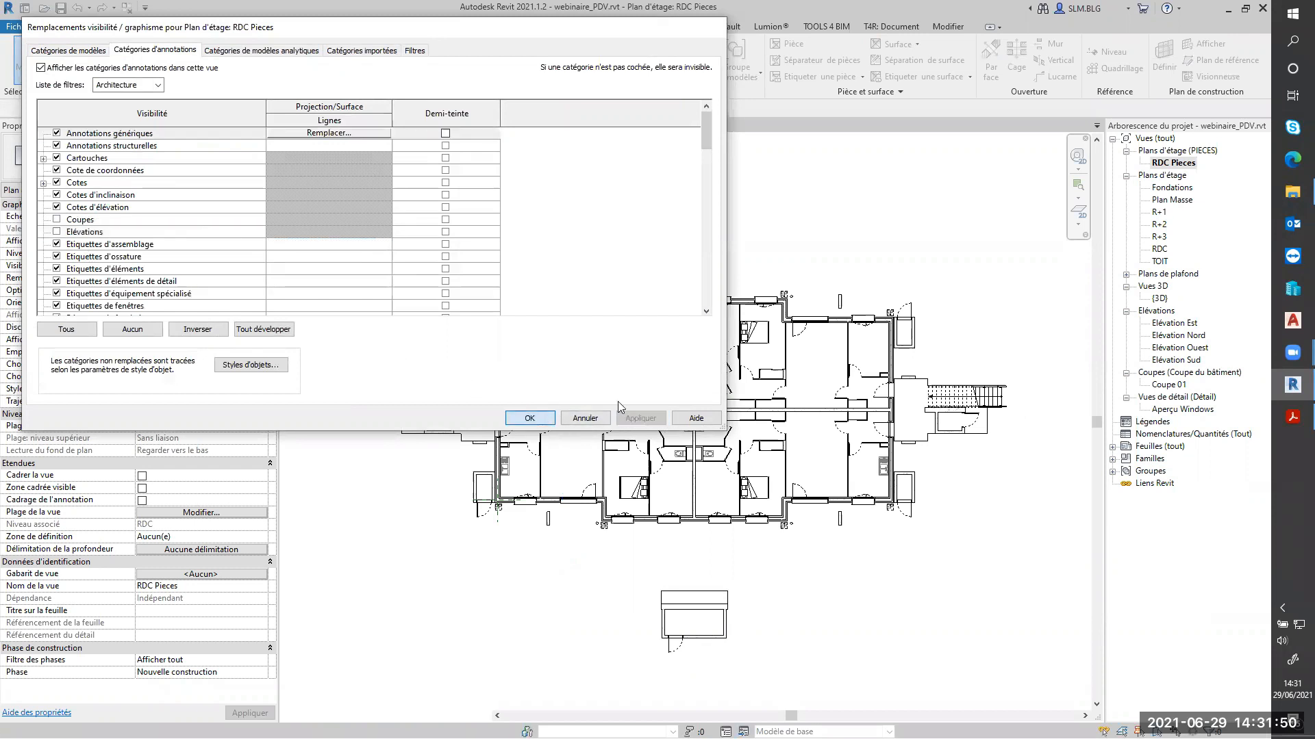
pyautogui.click(530, 418)
pyautogui.press('z')
pyautogui.press('f')
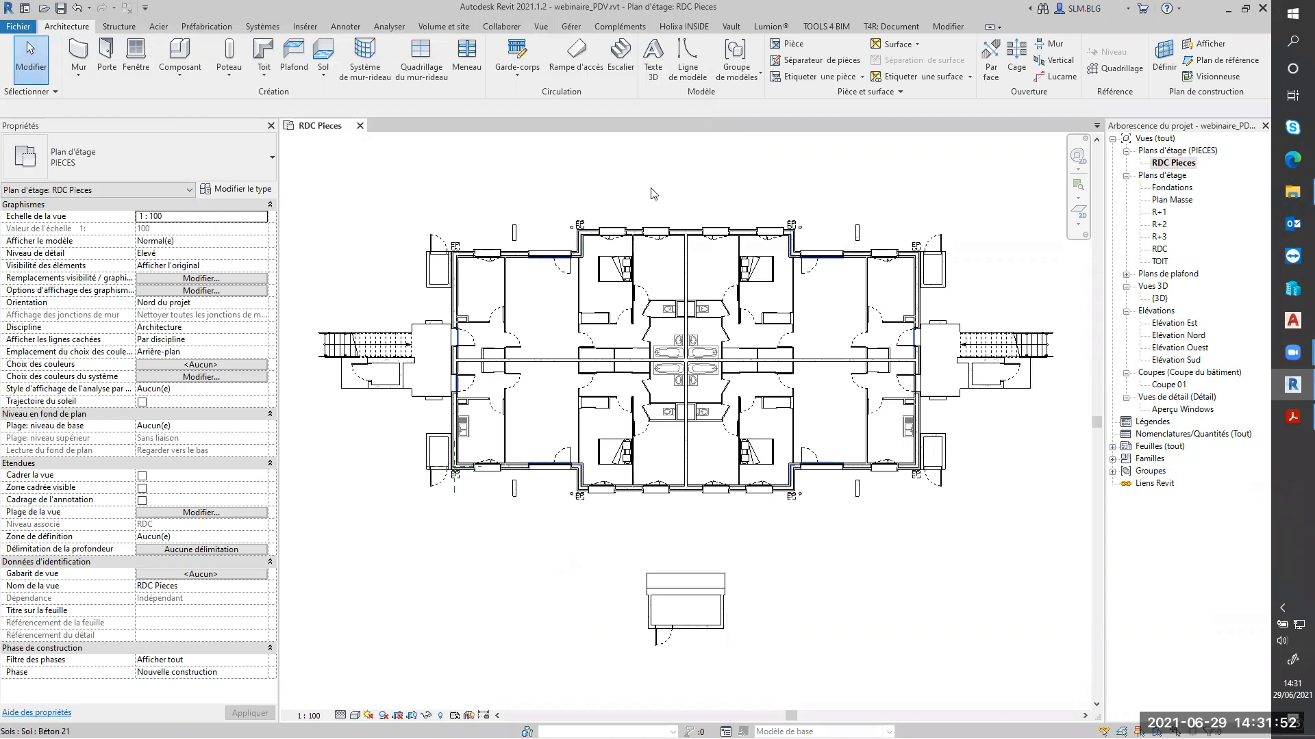
# Step: Show the crop region of RDC Pieces and adjust its four sides around the building and the small outbuilding
pyautogui.scroll(-3, 707, 237)
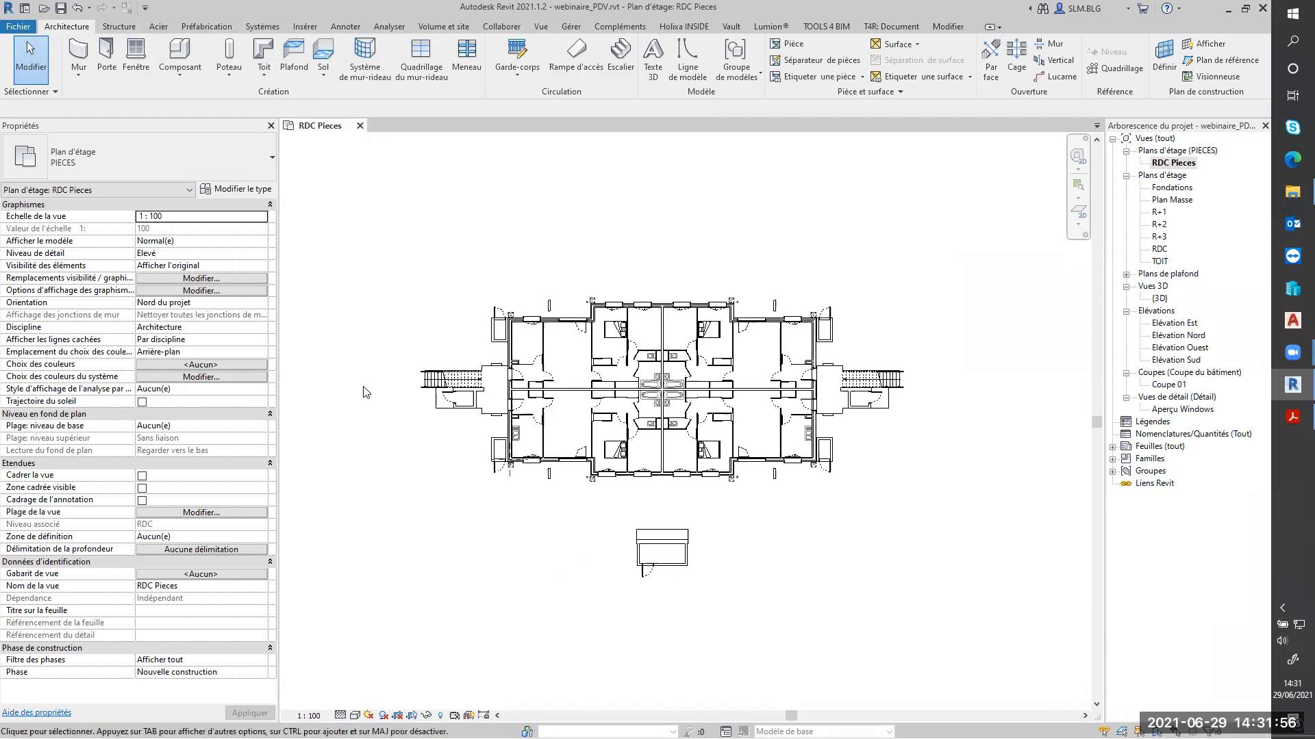
pyautogui.click(142, 488)
pyautogui.scroll(-2, 448, 508)
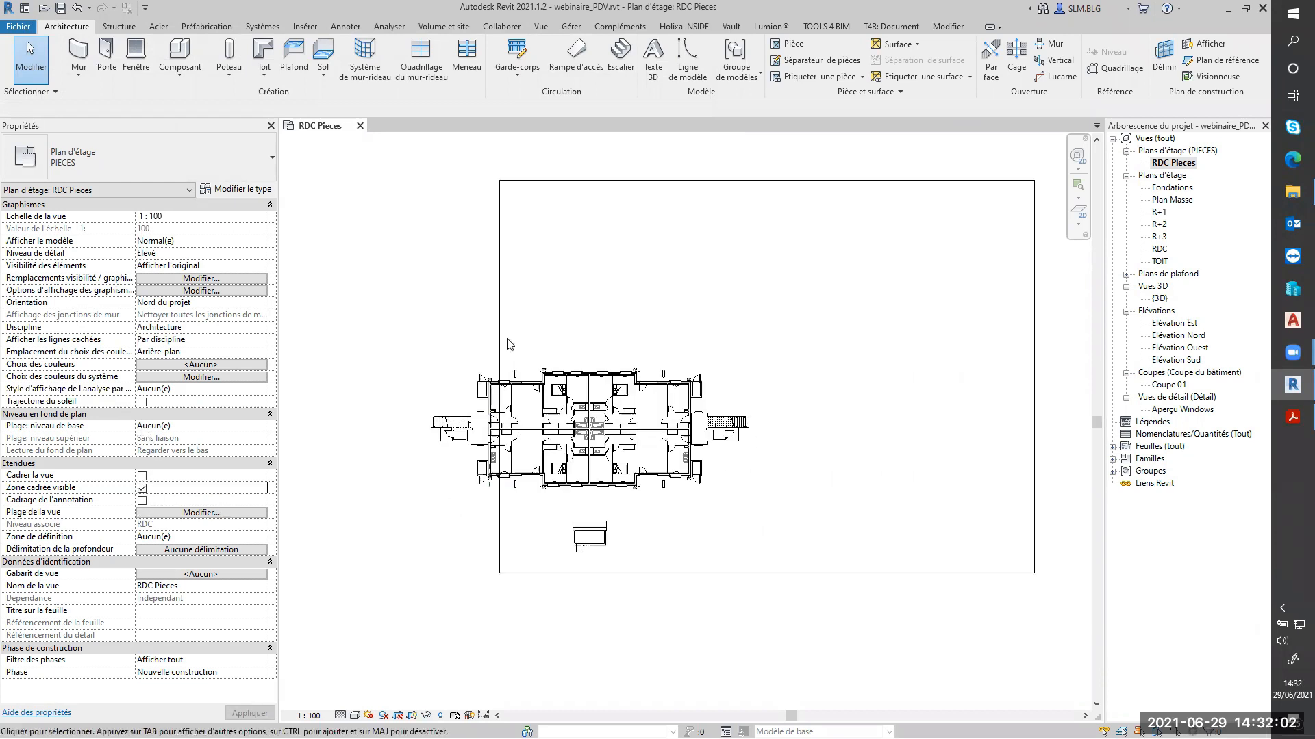
pyautogui.click(500, 332)
pyautogui.moveTo(499, 377); pyautogui.dragTo(429, 380)
pyautogui.moveTo(729, 181); pyautogui.dragTo(713, 358)
pyautogui.moveTo(1034, 466); pyautogui.dragTo(754, 452)
pyautogui.moveTo(591, 573); pyautogui.dragTo(609, 560)
pyautogui.press('Escape')
# Step: Enable cropping for the RDC Pieces view and hide the crop region boundary
pyautogui.click(143, 476)
pyautogui.click(143, 487)
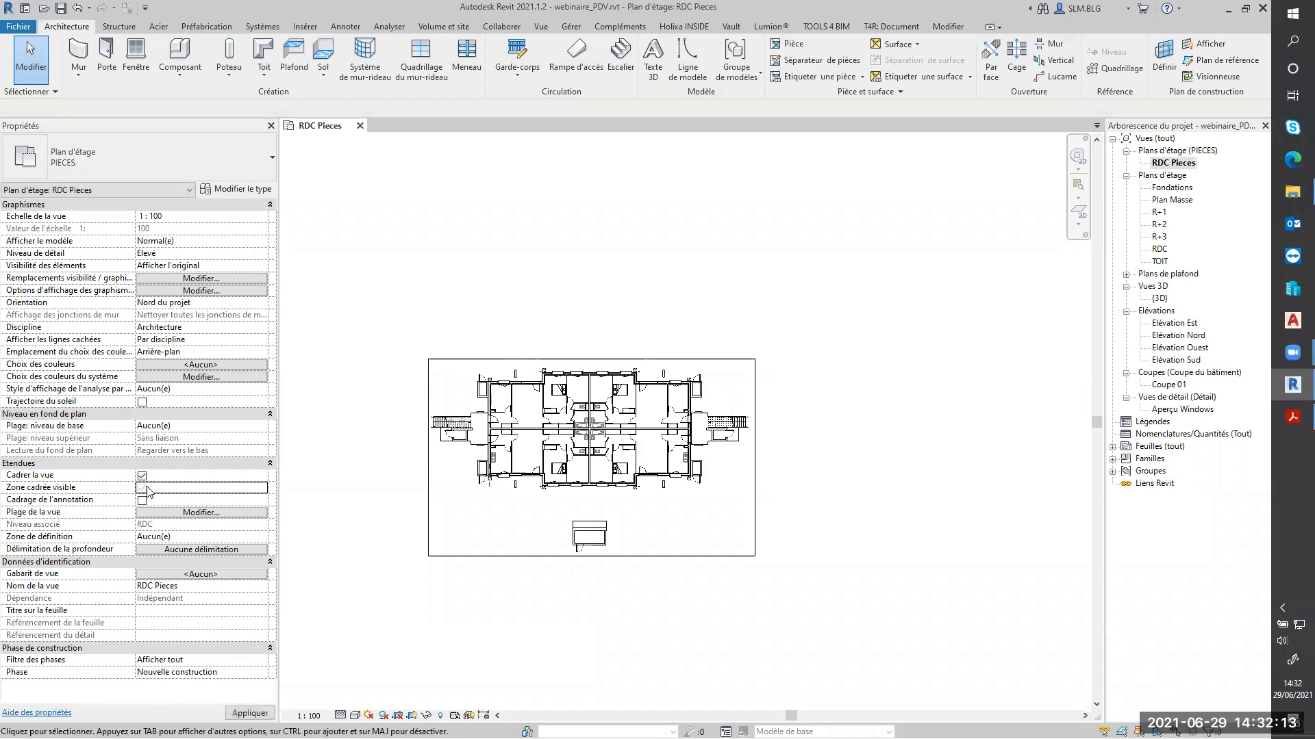
pyautogui.middleClick(621, 237)
pyautogui.middleClick(621, 238)
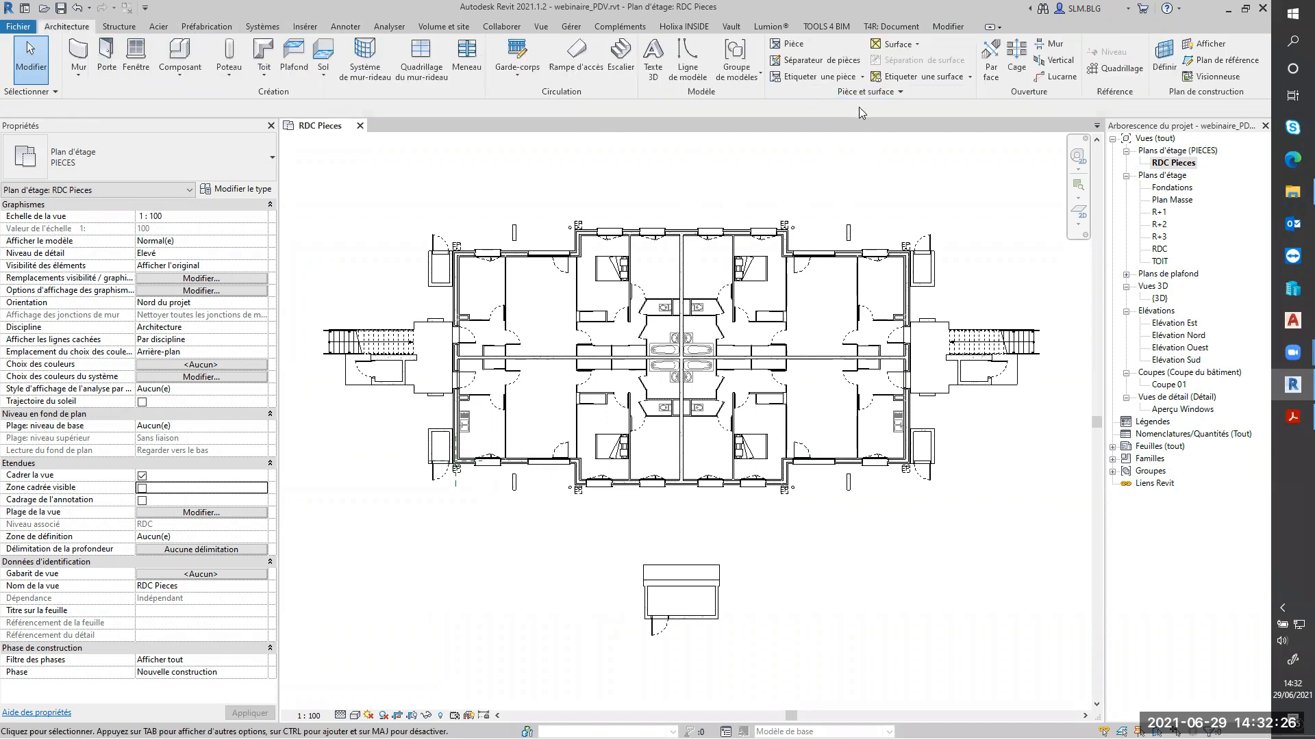
pyautogui.click(792, 46)
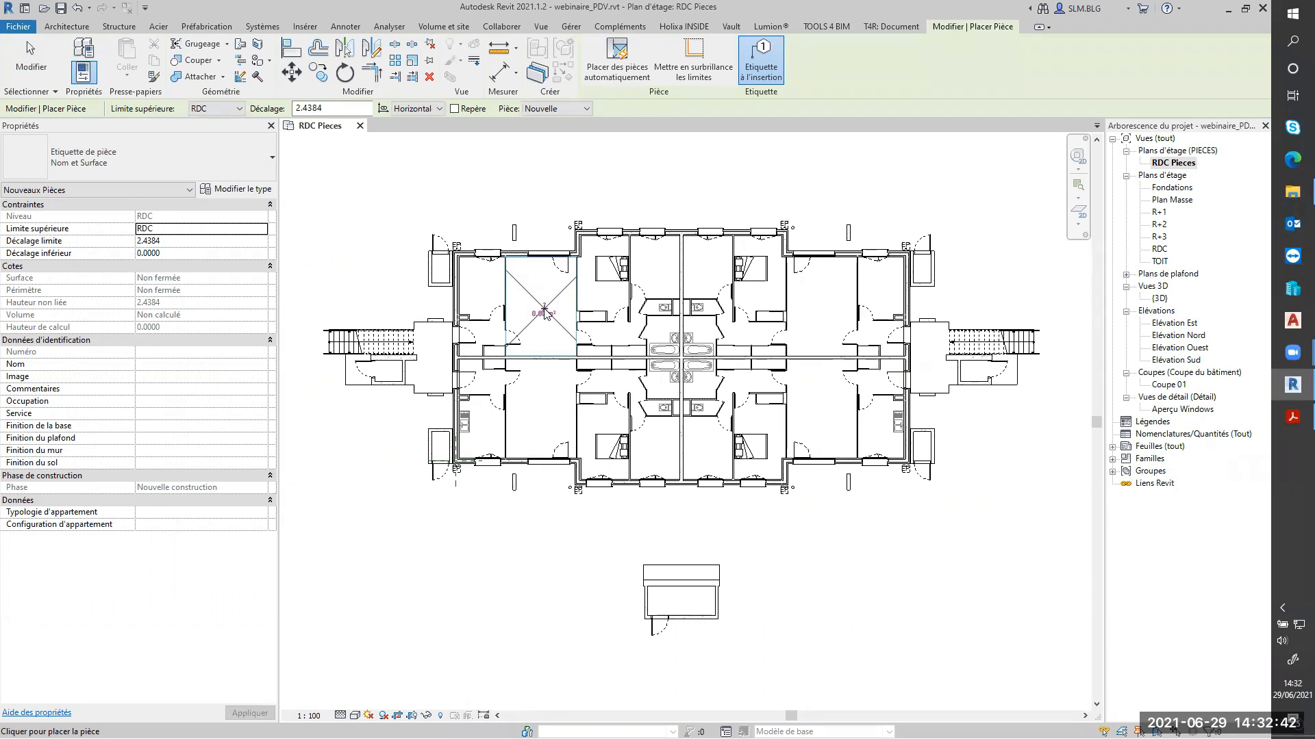
pyautogui.scroll(3, 544, 314)
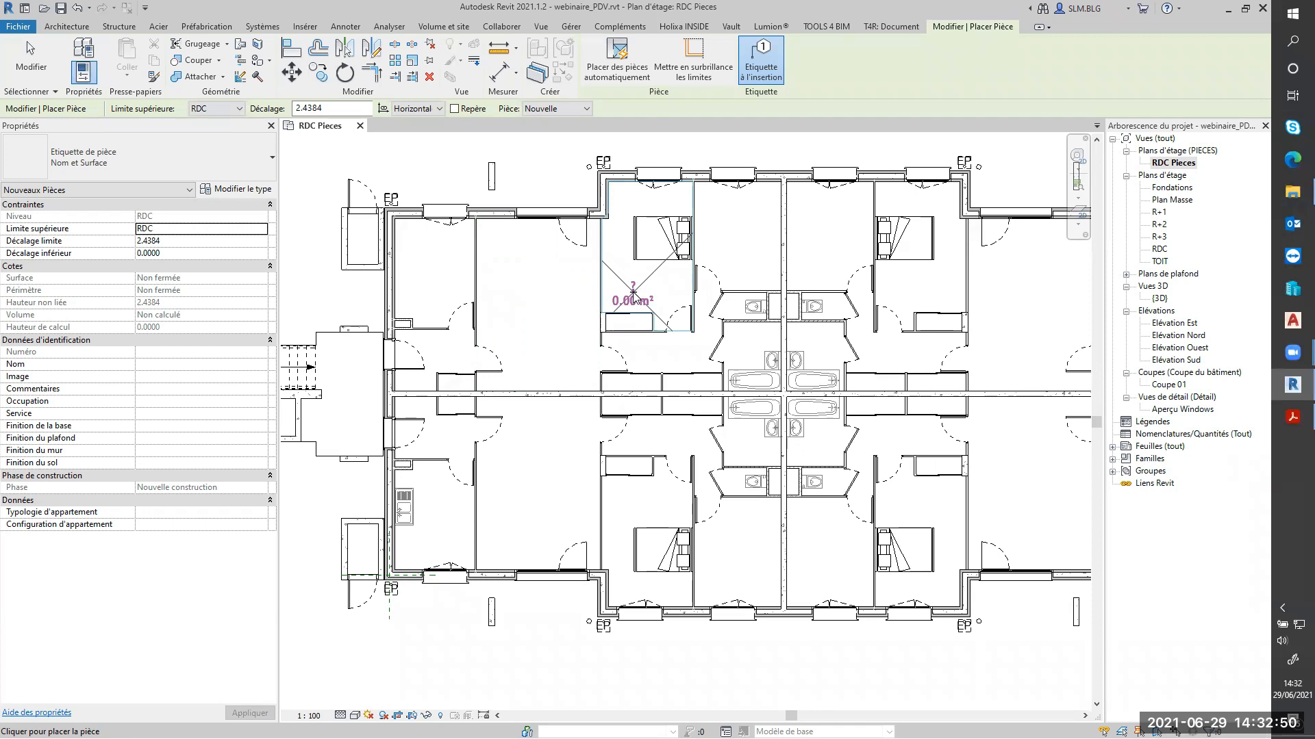
pyautogui.scroll(2, 628, 294)
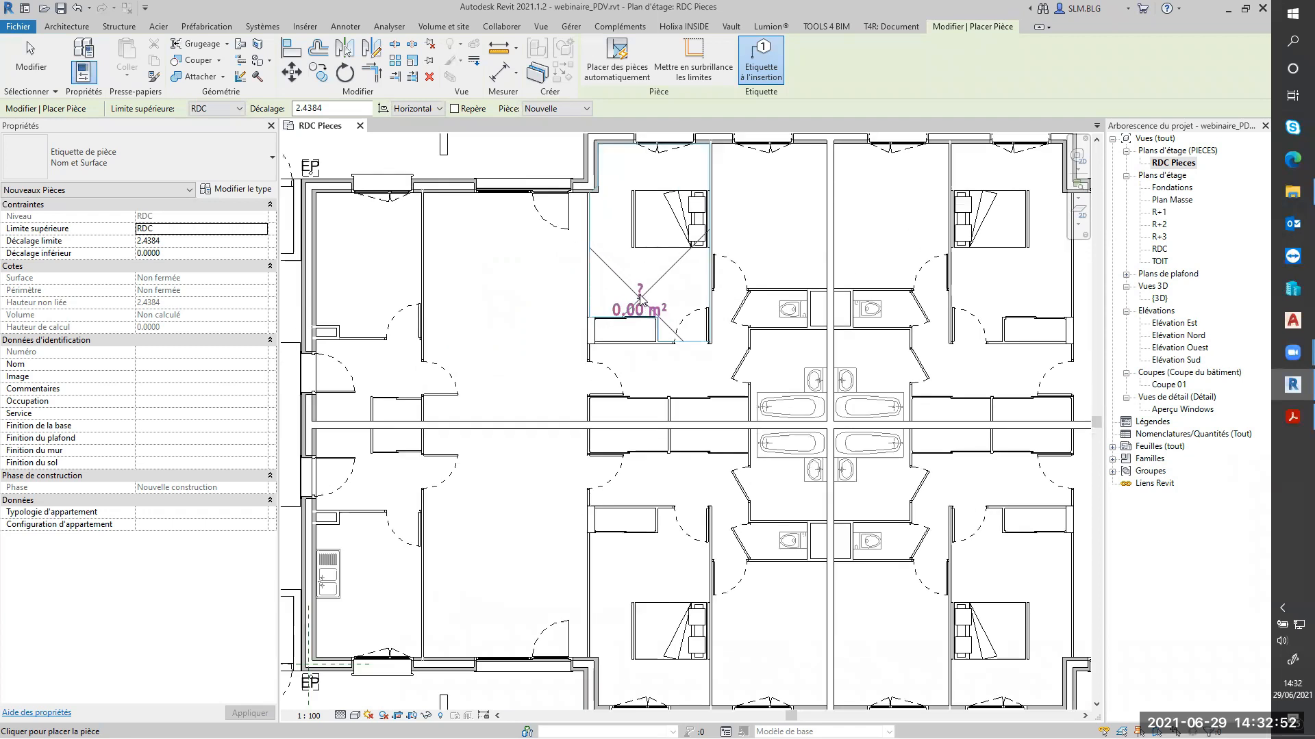
pyautogui.scroll(-2, 650, 289)
pyautogui.scroll(-2, 650, 155)
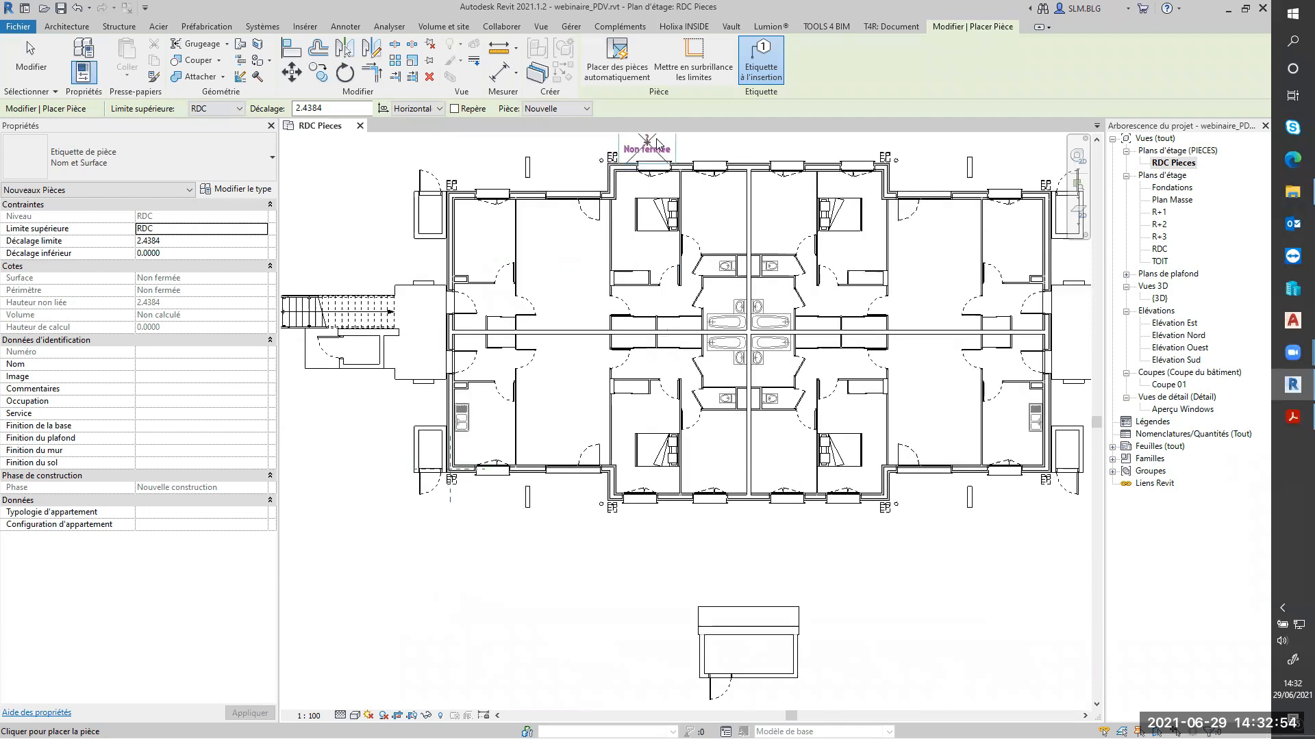
pyautogui.moveTo(669, 266); pyautogui.dragTo(603, 331, button='middle')
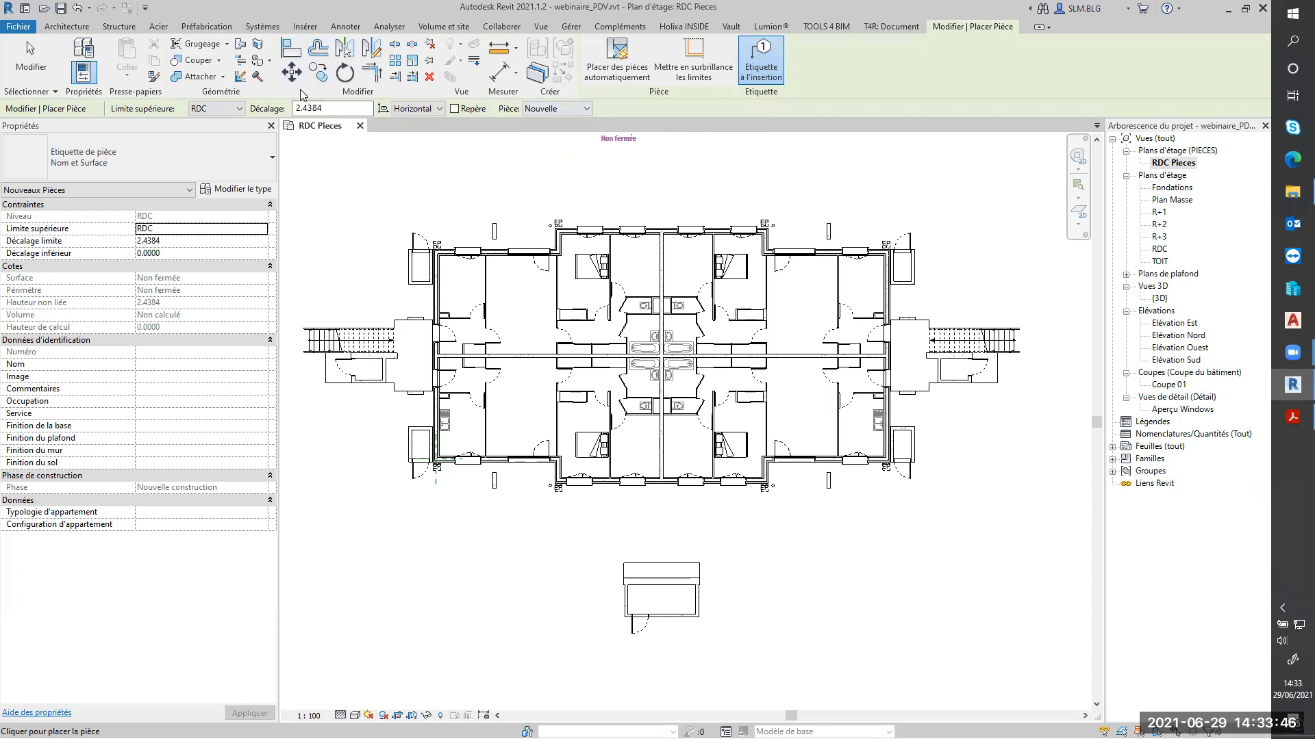
pyautogui.press('Escape')
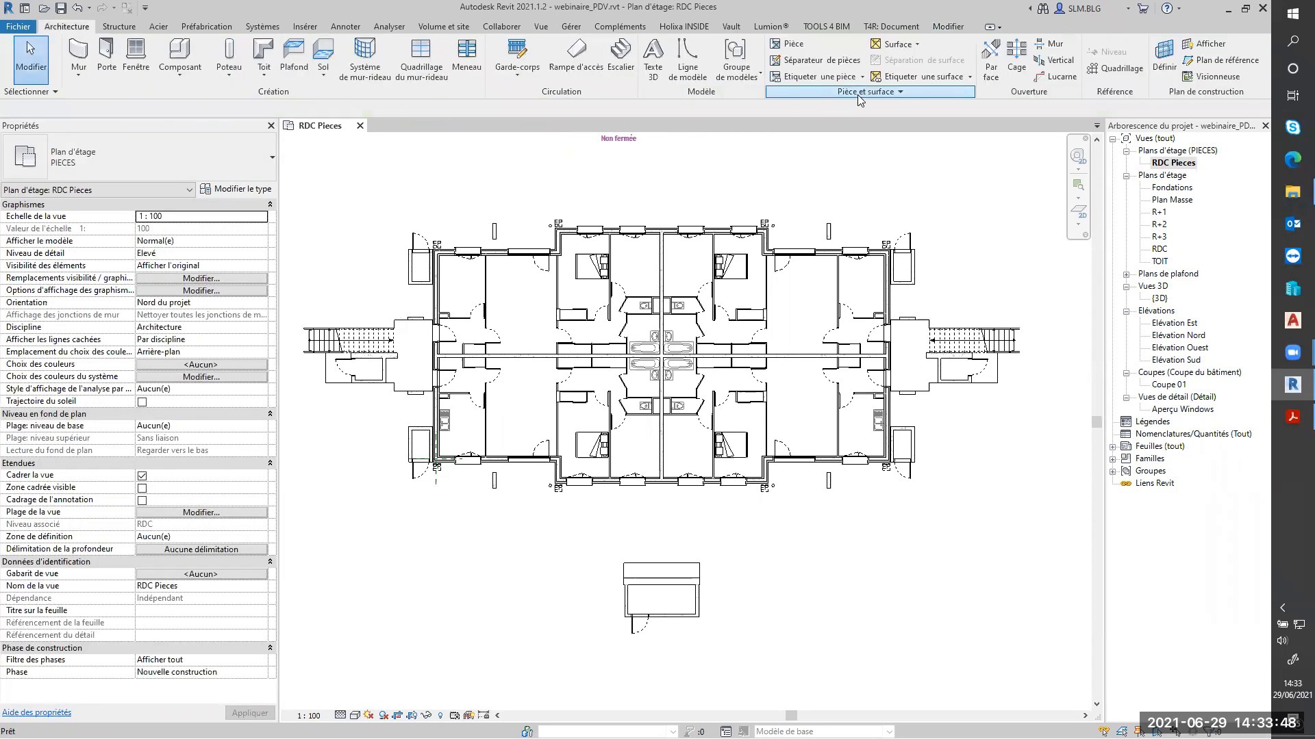
# Step: Check which tag family is loaded for the Pièces category in the loaded tags and symbols
pyautogui.click(345, 26)
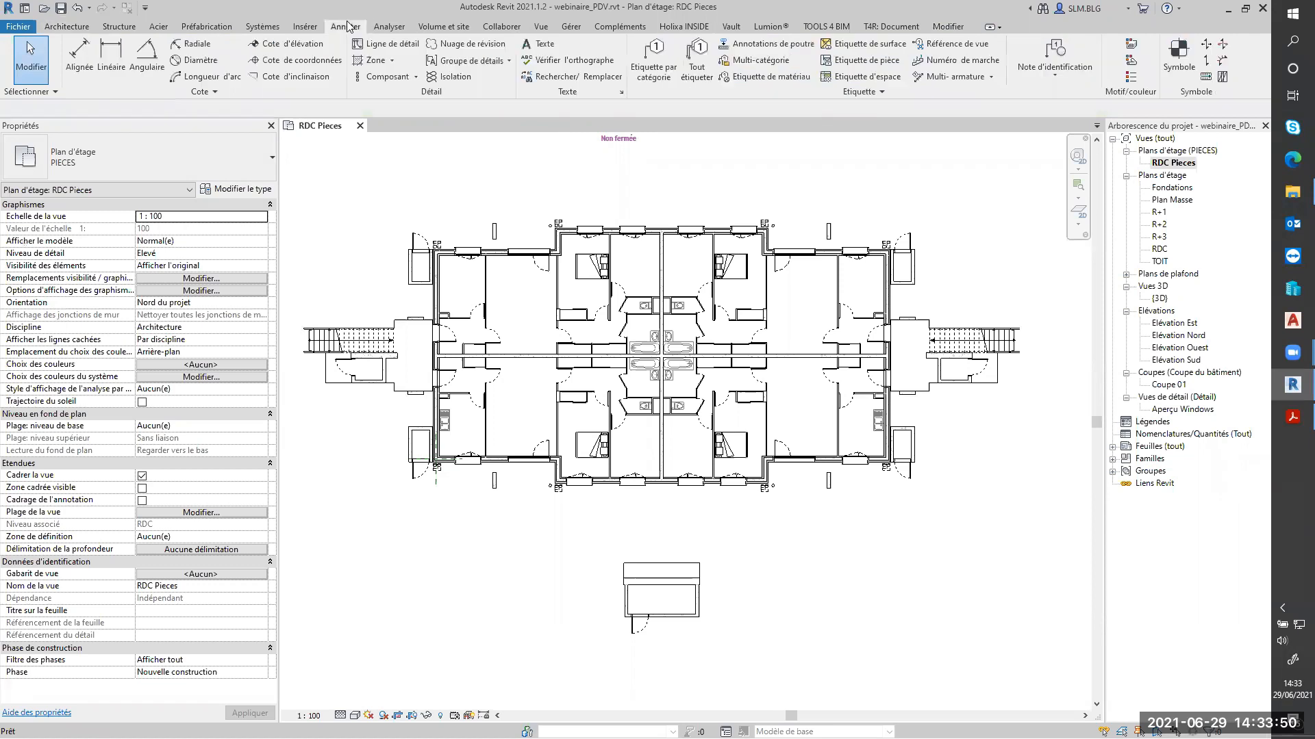
pyautogui.click(870, 92)
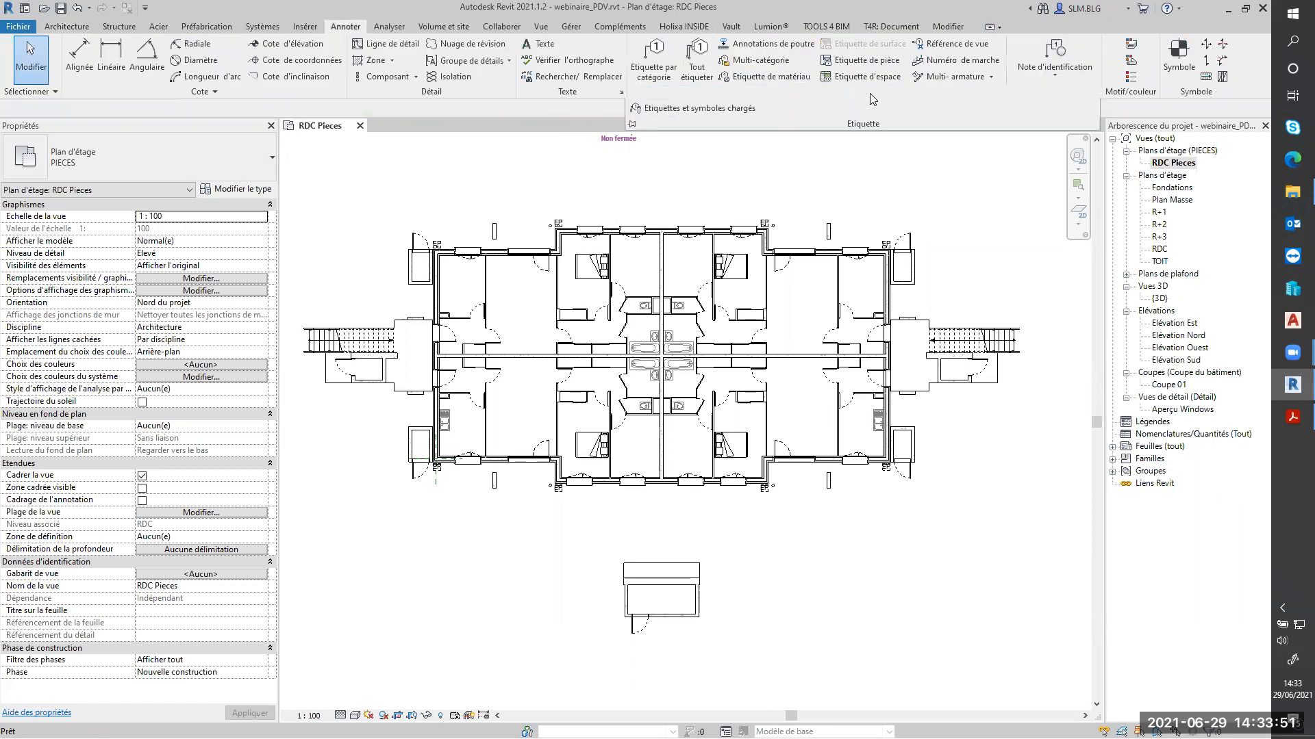
pyautogui.click(689, 108)
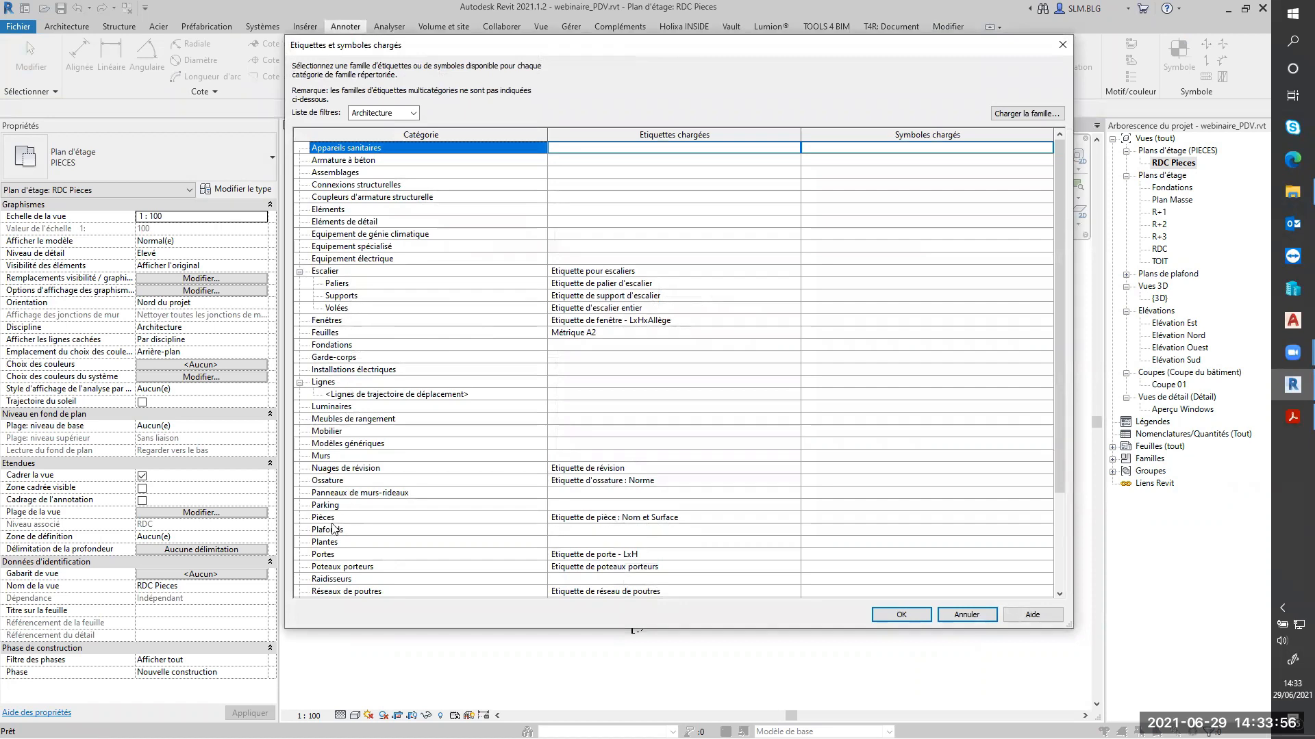
pyautogui.click(334, 519)
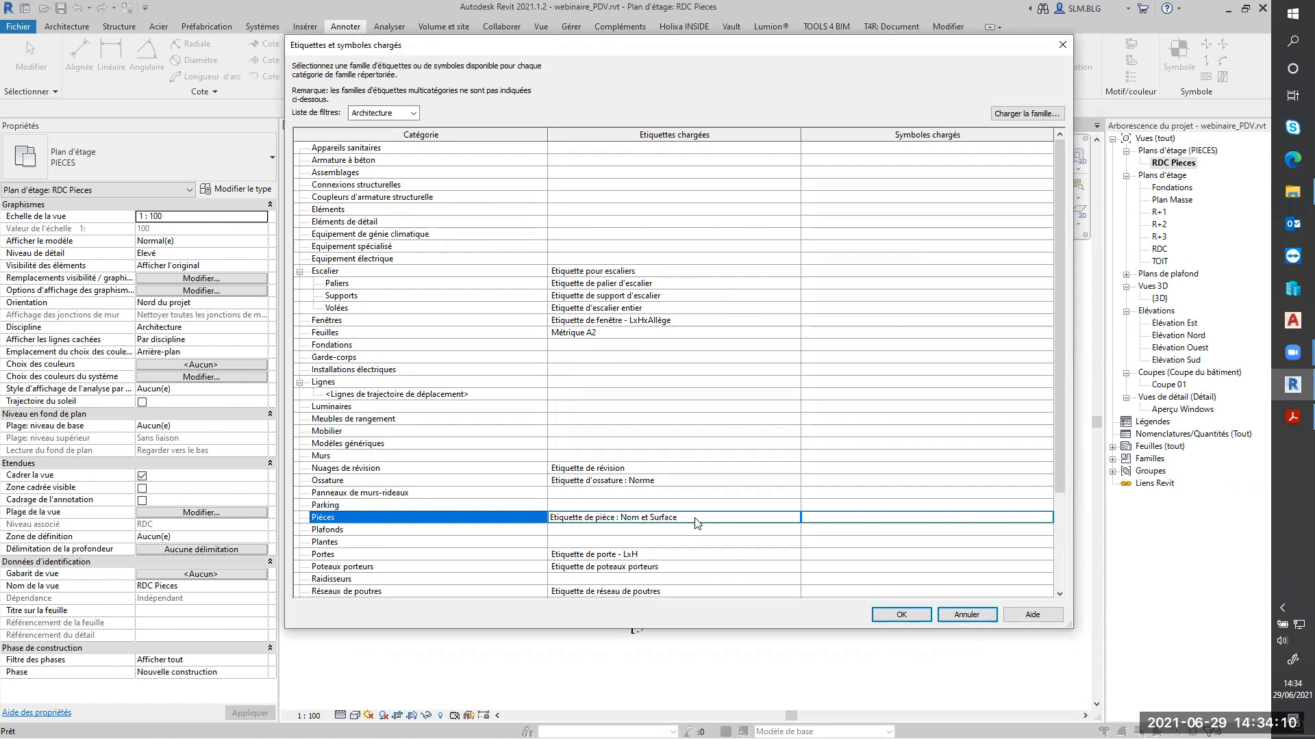
pyautogui.click(966, 615)
pyautogui.click(858, 97)
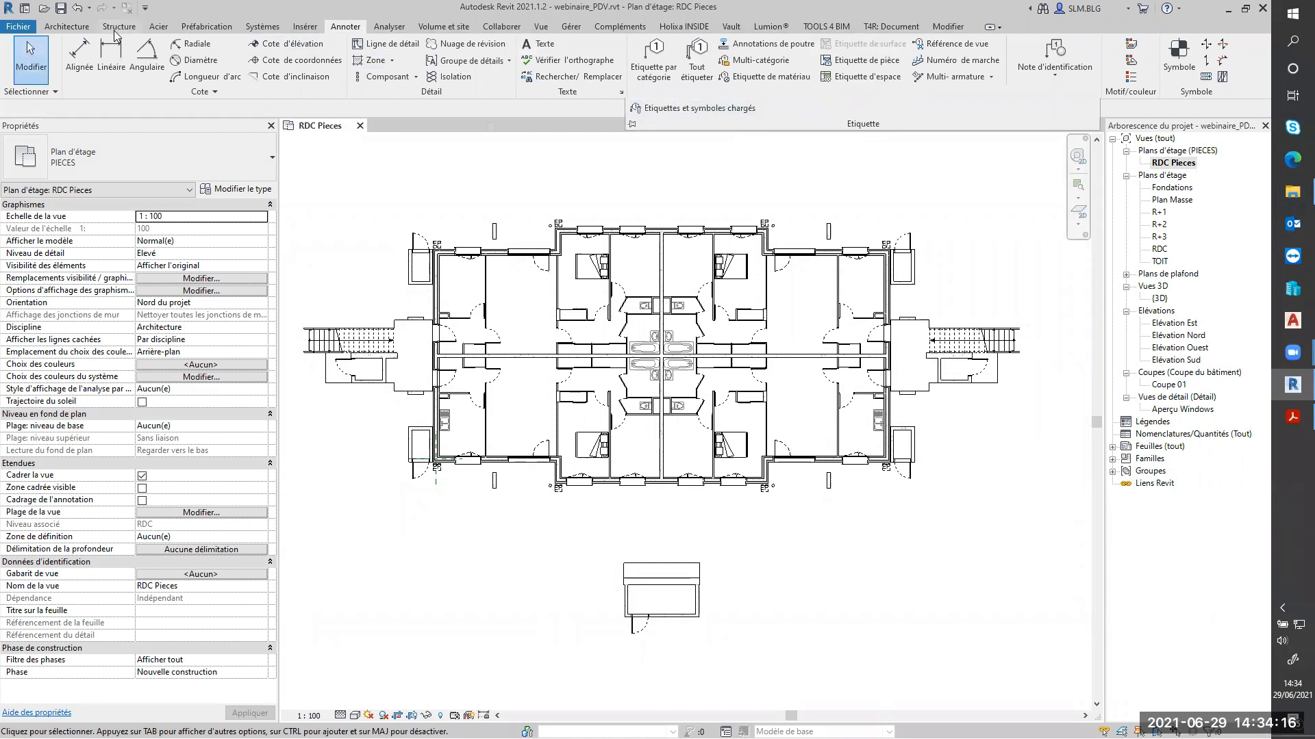
# Step: Review the volume and room area calculation options in the area and volume computations, leaving the settings as they are
pyautogui.click(60, 28)
pyautogui.click(833, 96)
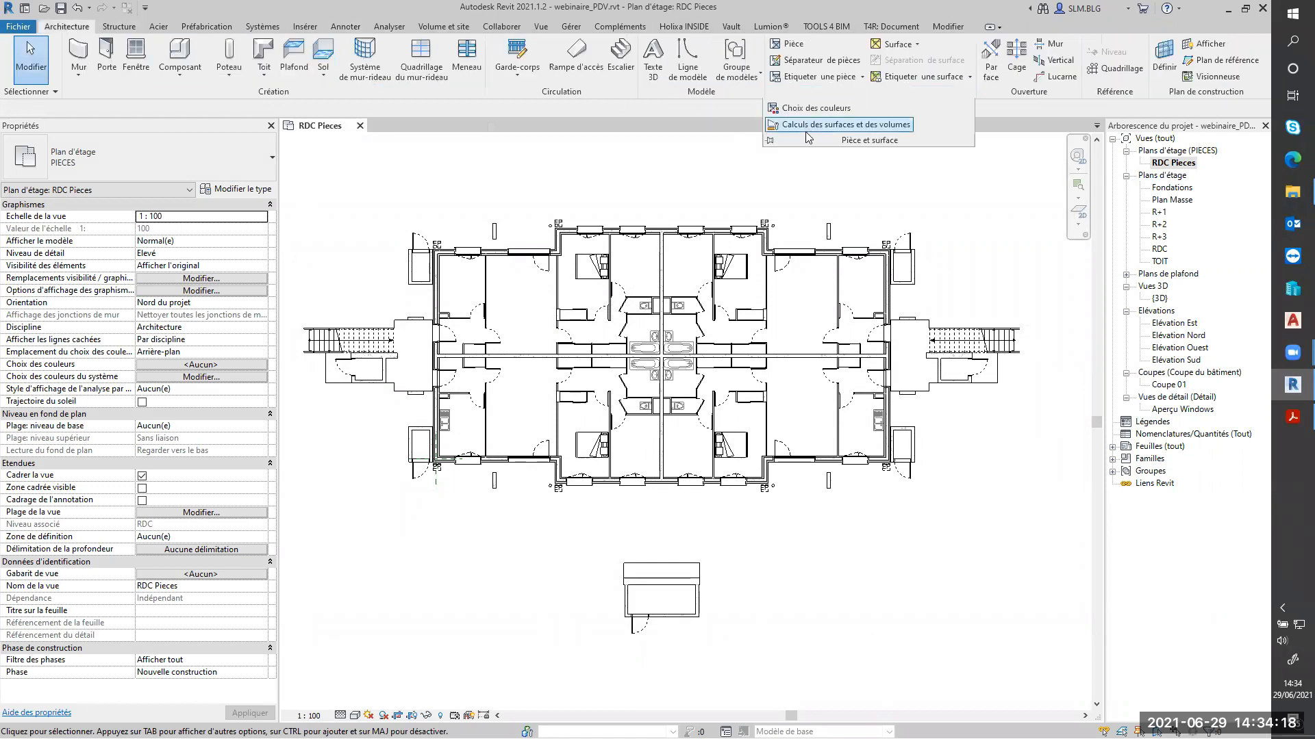
pyautogui.click(814, 126)
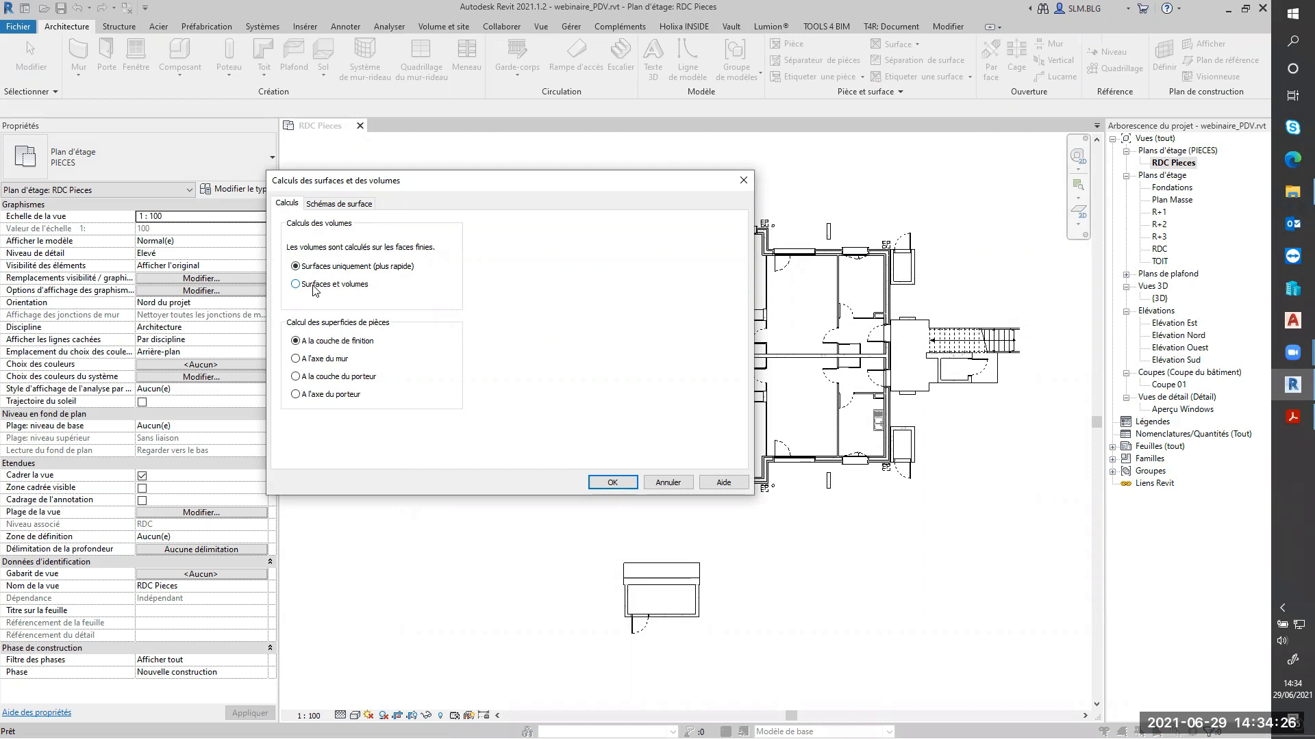
pyautogui.click(674, 482)
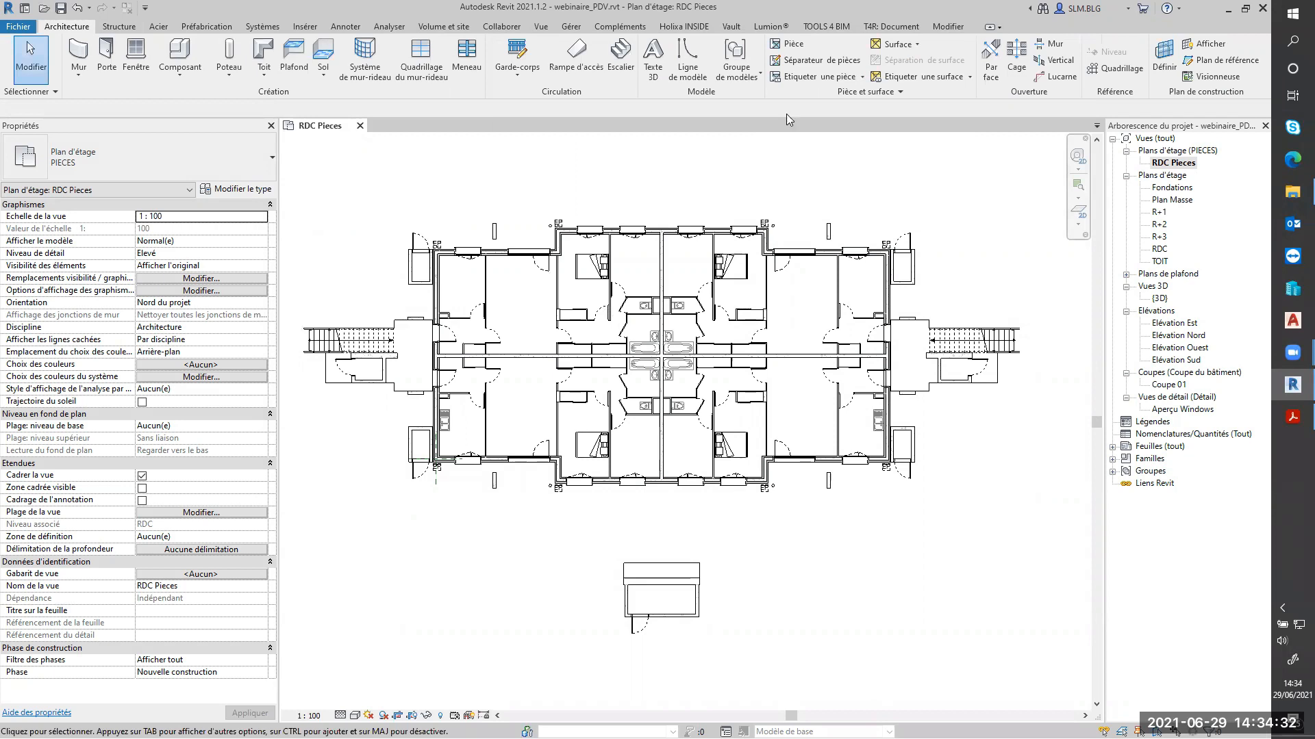
# Step: Place rooms automatically in all enclosed areas of the RDC Pieces plan, tagging each on insertion
pyautogui.click(795, 46)
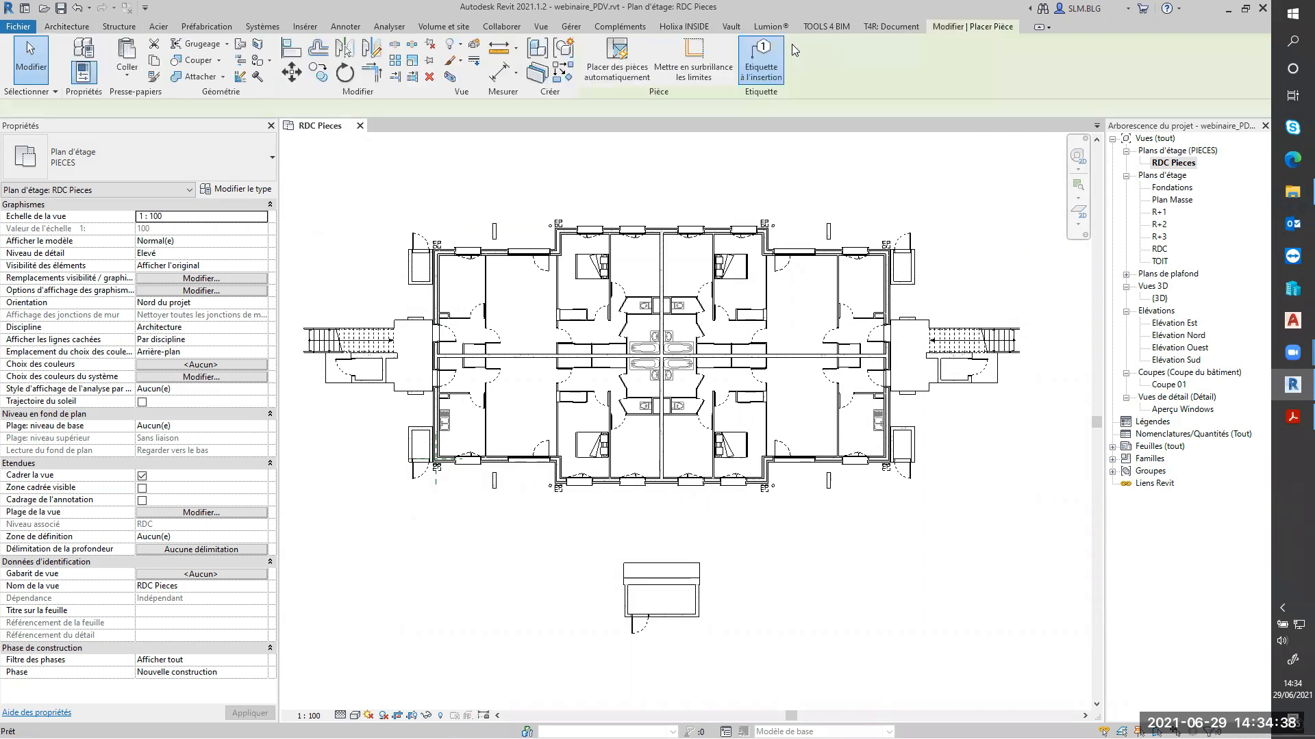
pyautogui.click(630, 71)
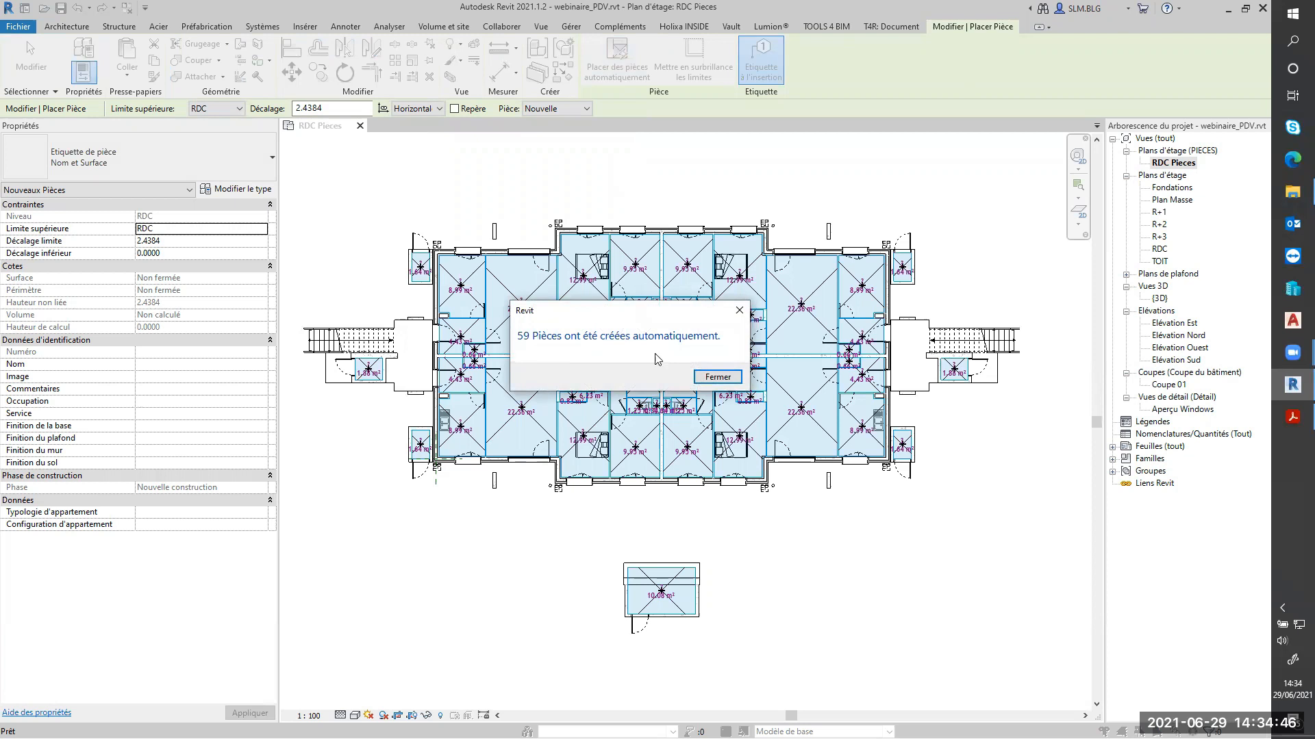
pyautogui.click(718, 378)
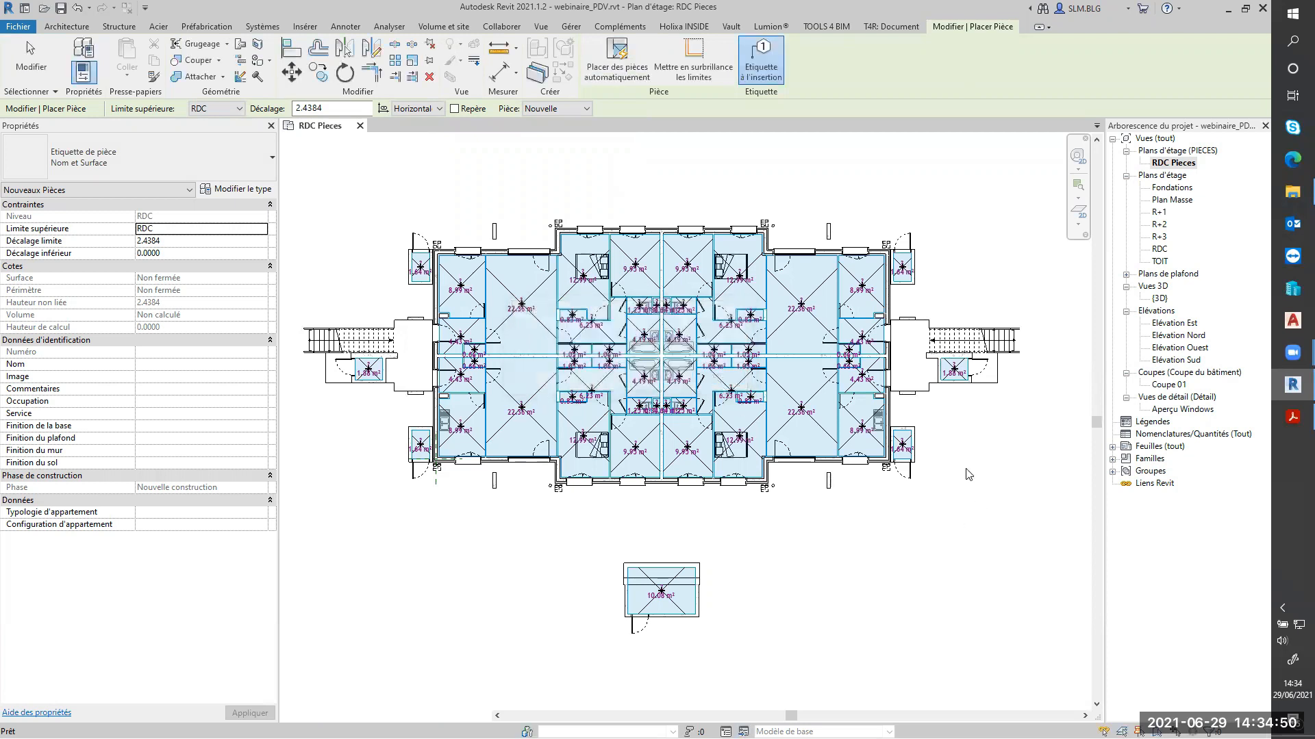
# Step: Create a new component schedule for the Pièces category named Nomenclature des pièces, in the Nouvelle construction phase
pyautogui.click(1166, 435)
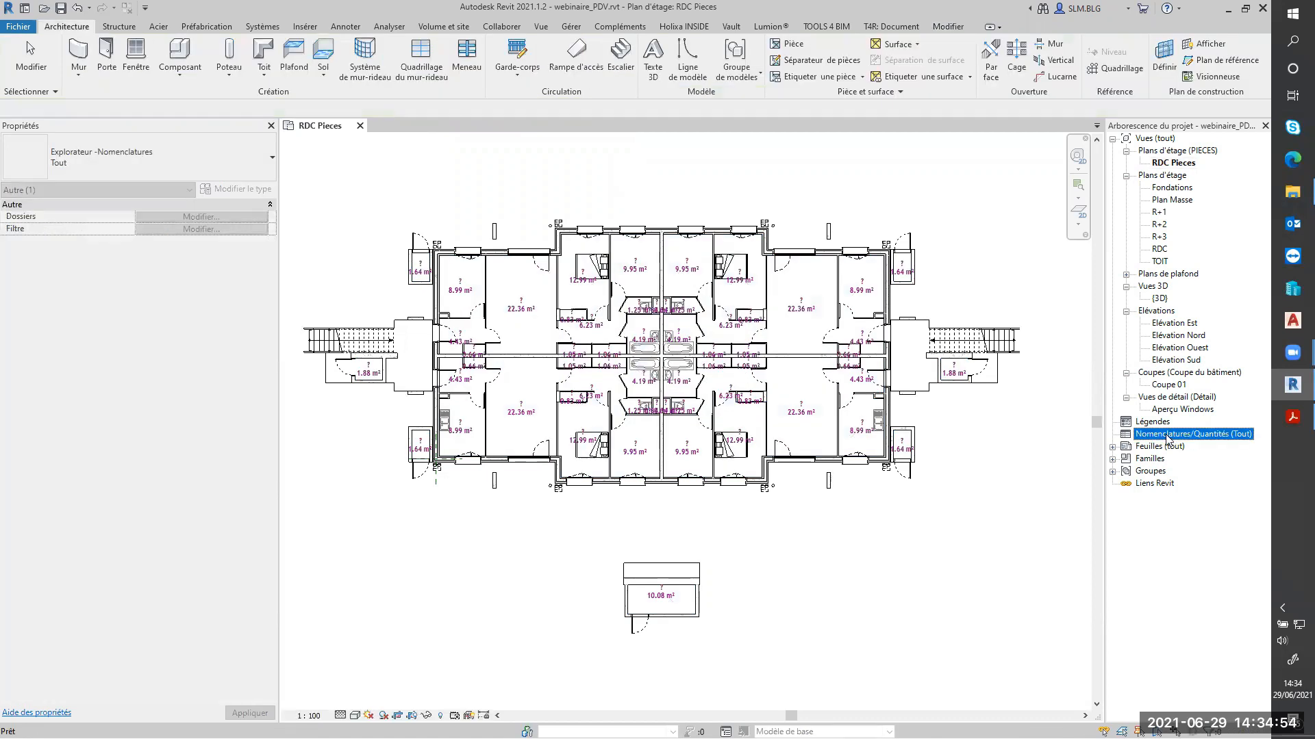
pyautogui.rightClick(1168, 436)
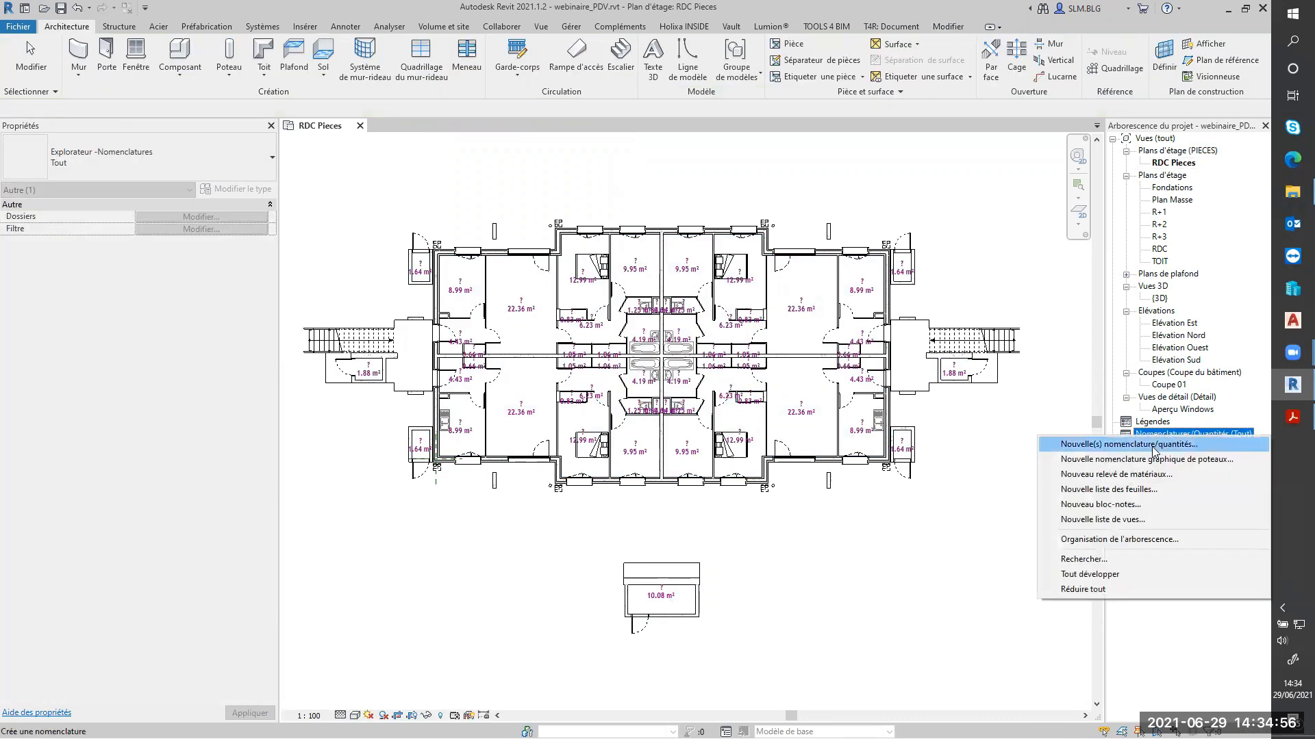
pyautogui.click(1154, 448)
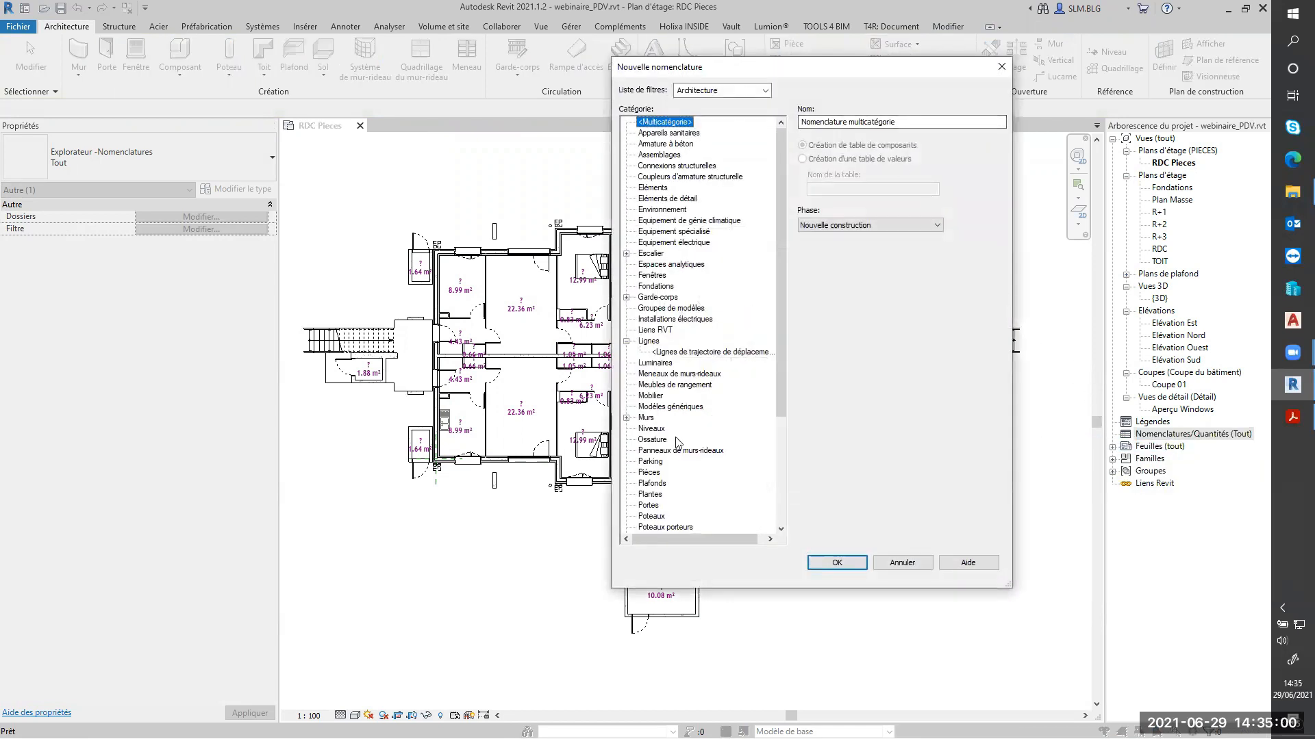
pyautogui.click(650, 471)
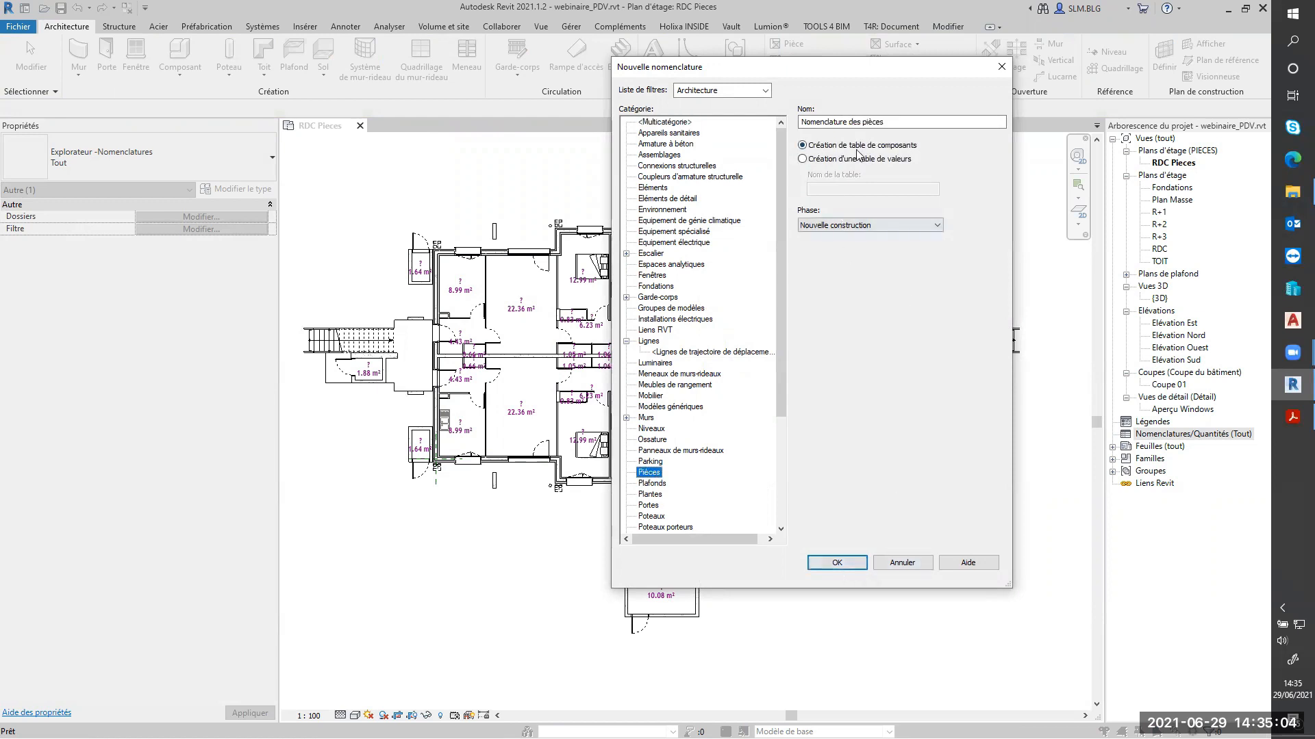
pyautogui.click(837, 563)
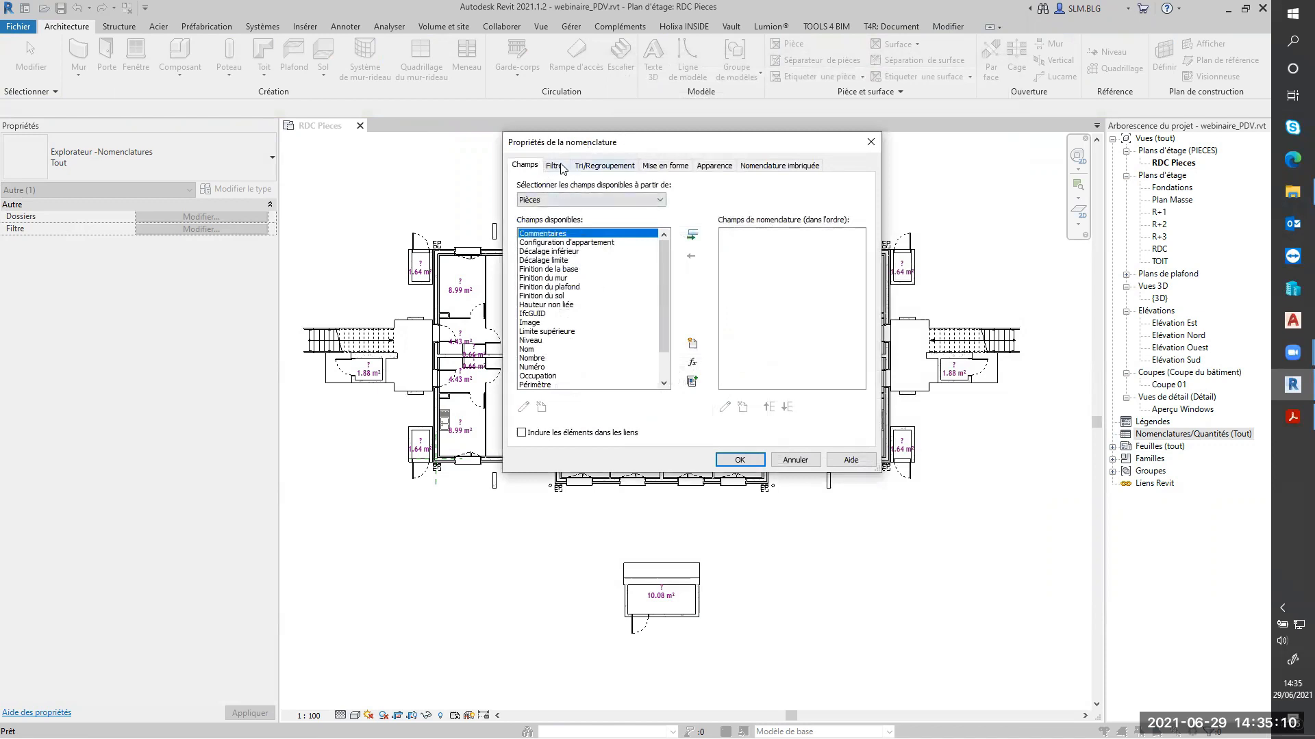
# Step: Add the fields Niveau, Nom, Service, Numéro and Surface to the room schedule in that order and generate it
pyautogui.click(533, 340)
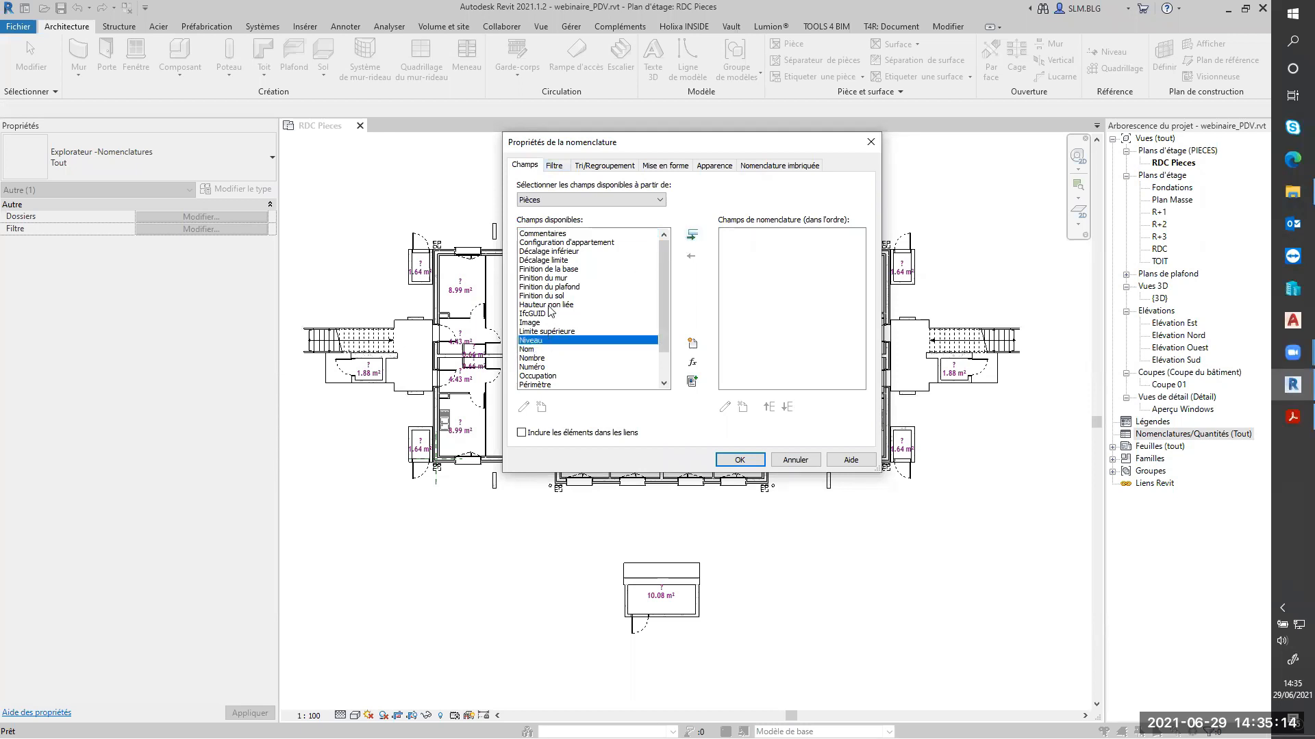
pyautogui.doubleClick(536, 341)
pyautogui.doubleClick(532, 342)
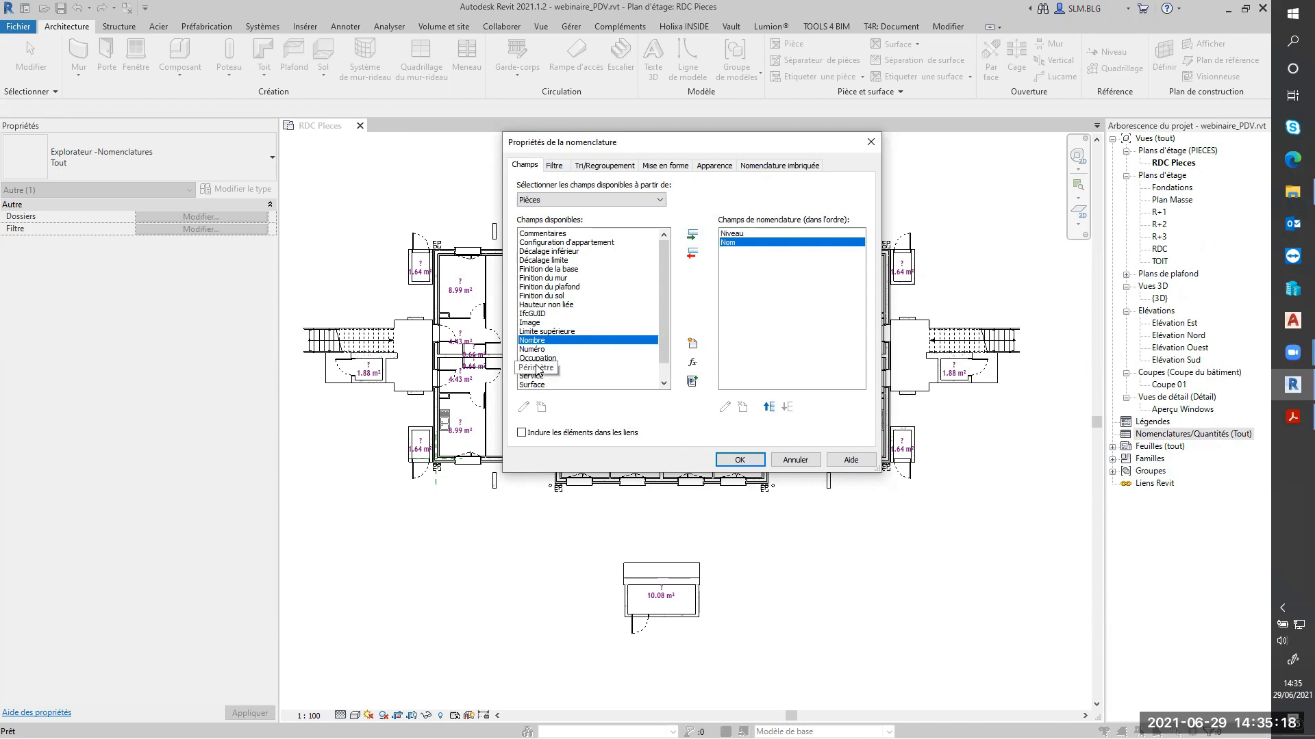
pyautogui.doubleClick(540, 378)
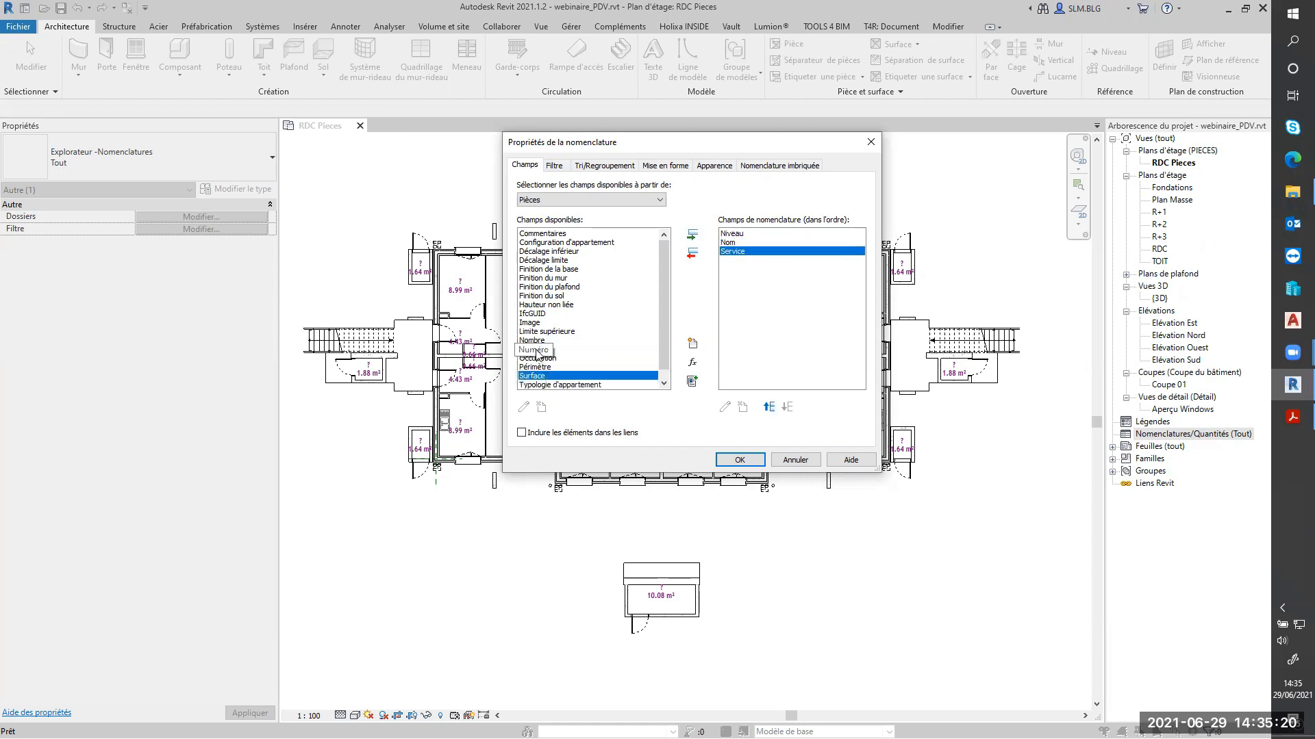
pyautogui.click(537, 350)
pyautogui.doubleClick(537, 351)
pyautogui.click(548, 367)
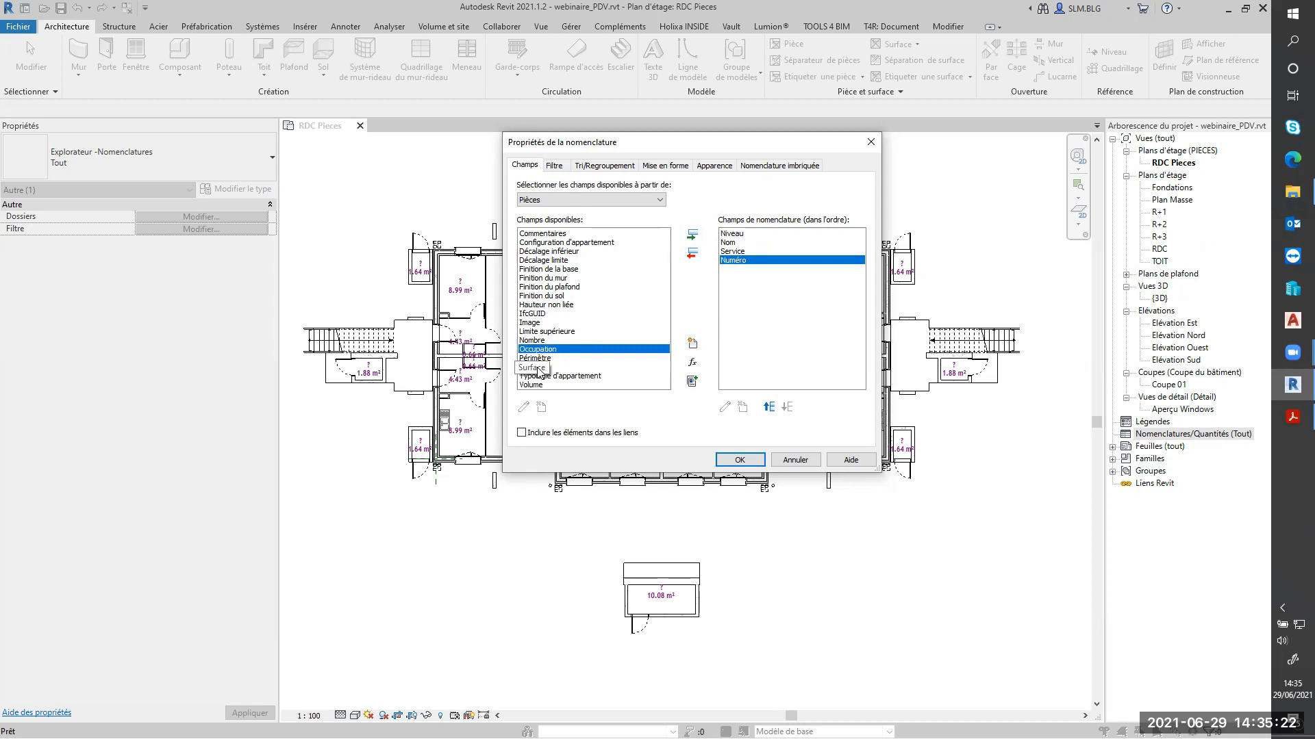
pyautogui.doubleClick(548, 368)
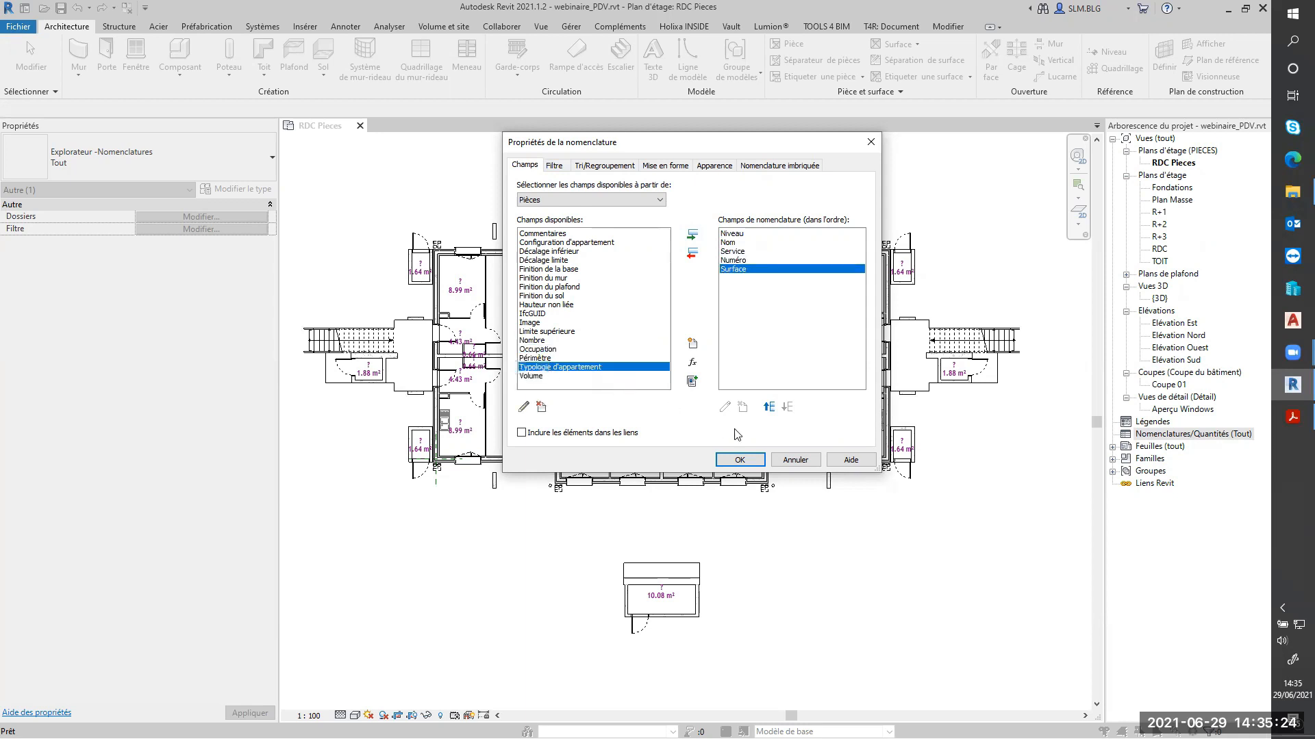
pyautogui.click(603, 167)
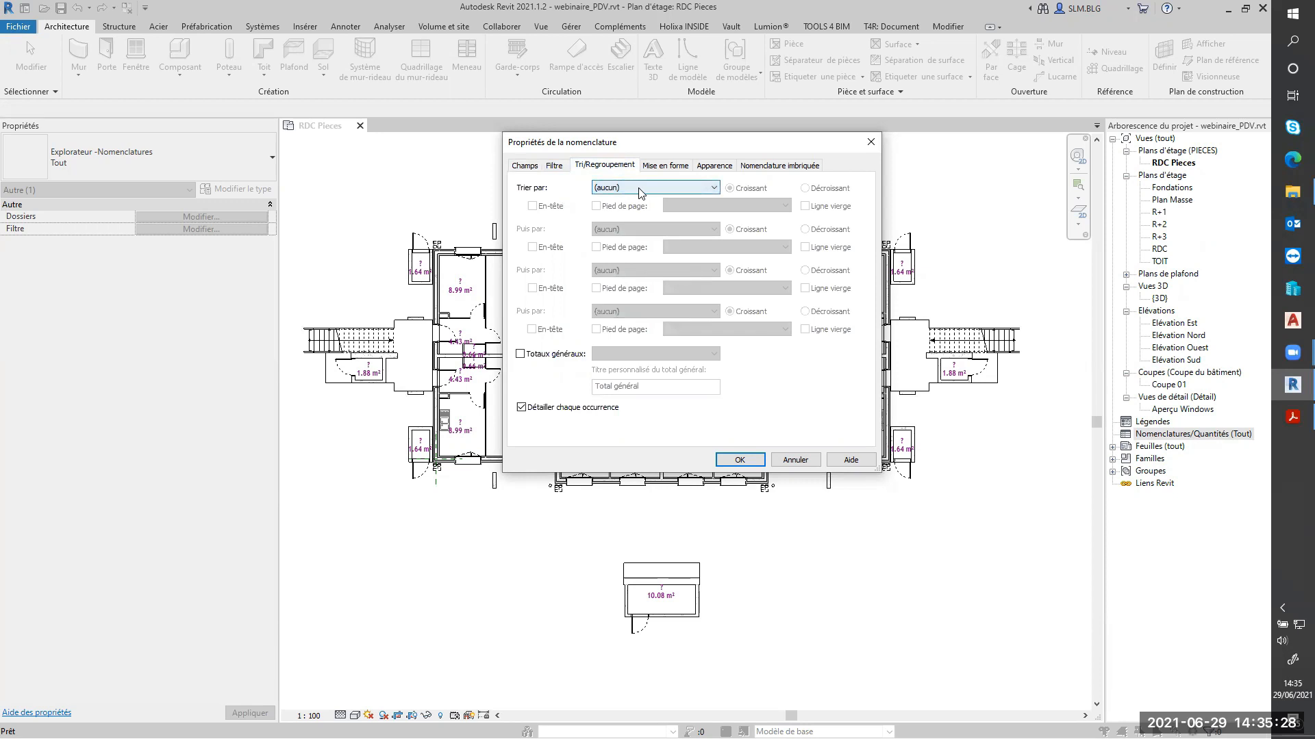
pyautogui.click(741, 460)
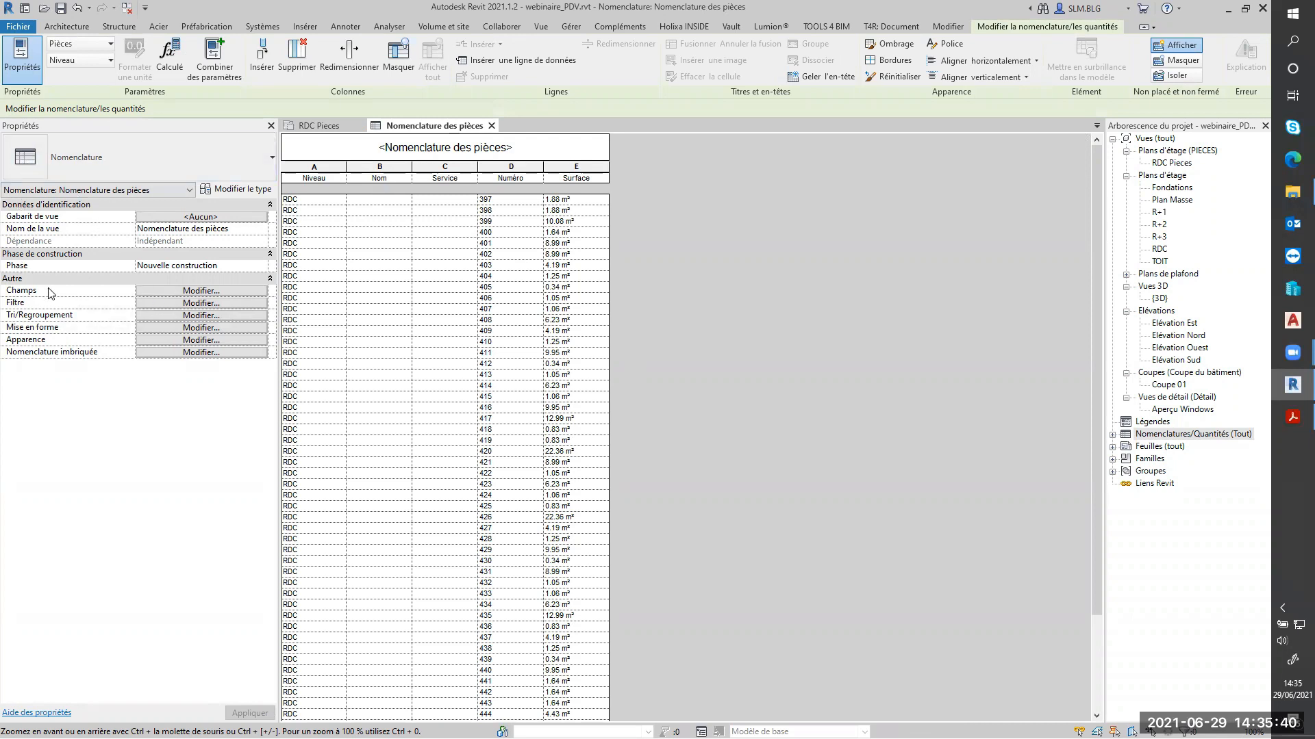
# Step: Sort the room schedule by Surface in ascending order, with a blank line between groups
pyautogui.click(189, 291)
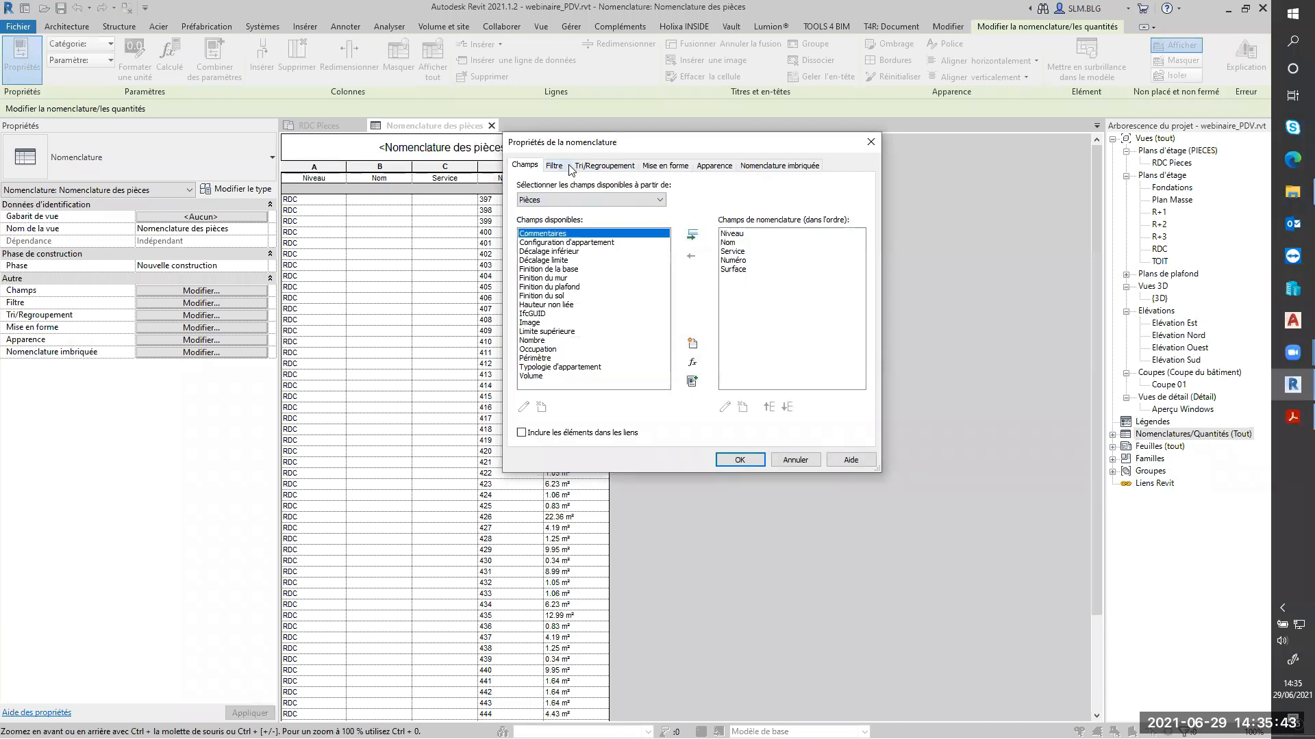
pyautogui.click(604, 166)
pyautogui.click(625, 187)
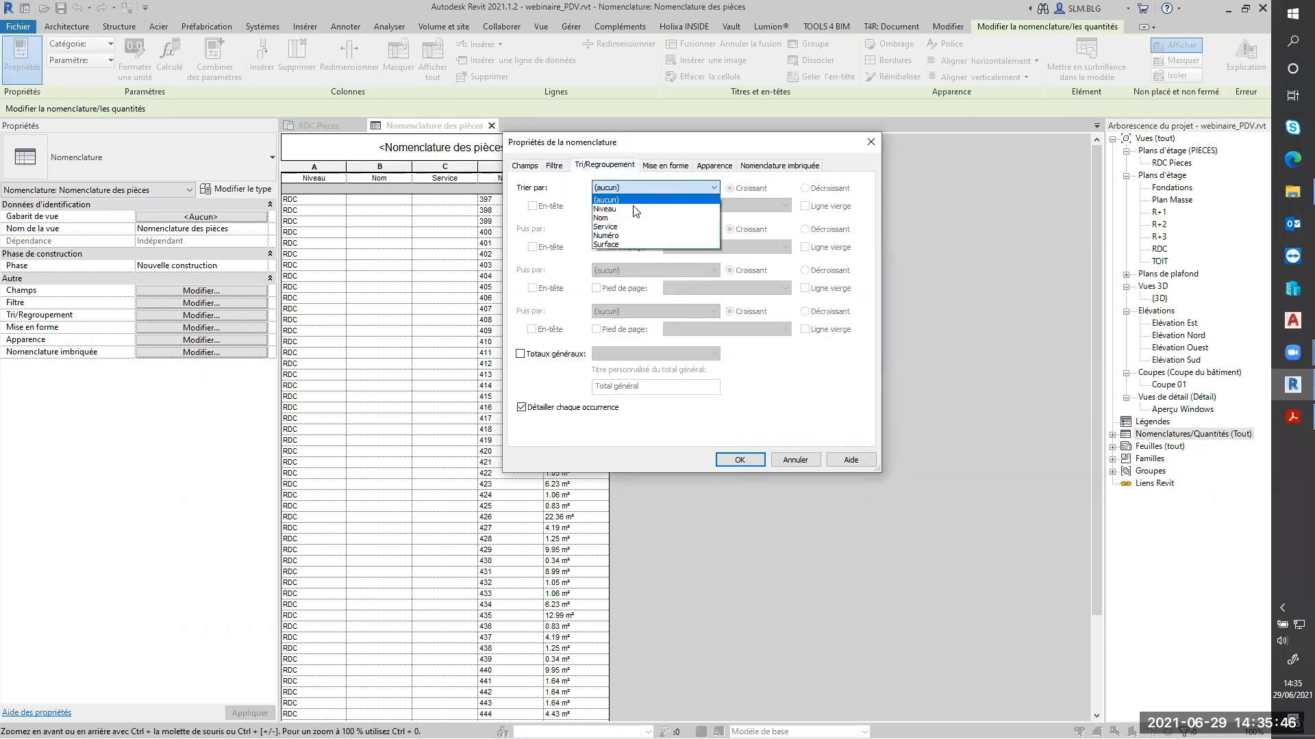
pyautogui.click(629, 245)
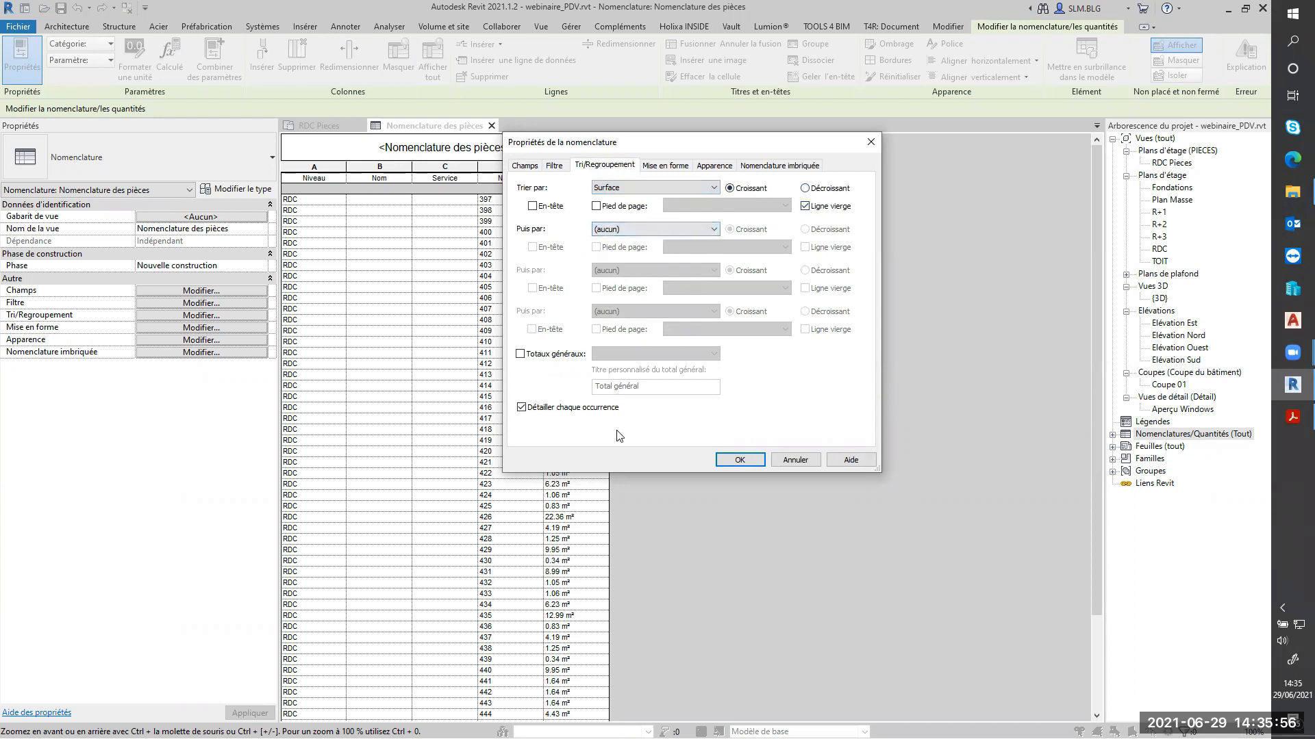
pyautogui.click(750, 460)
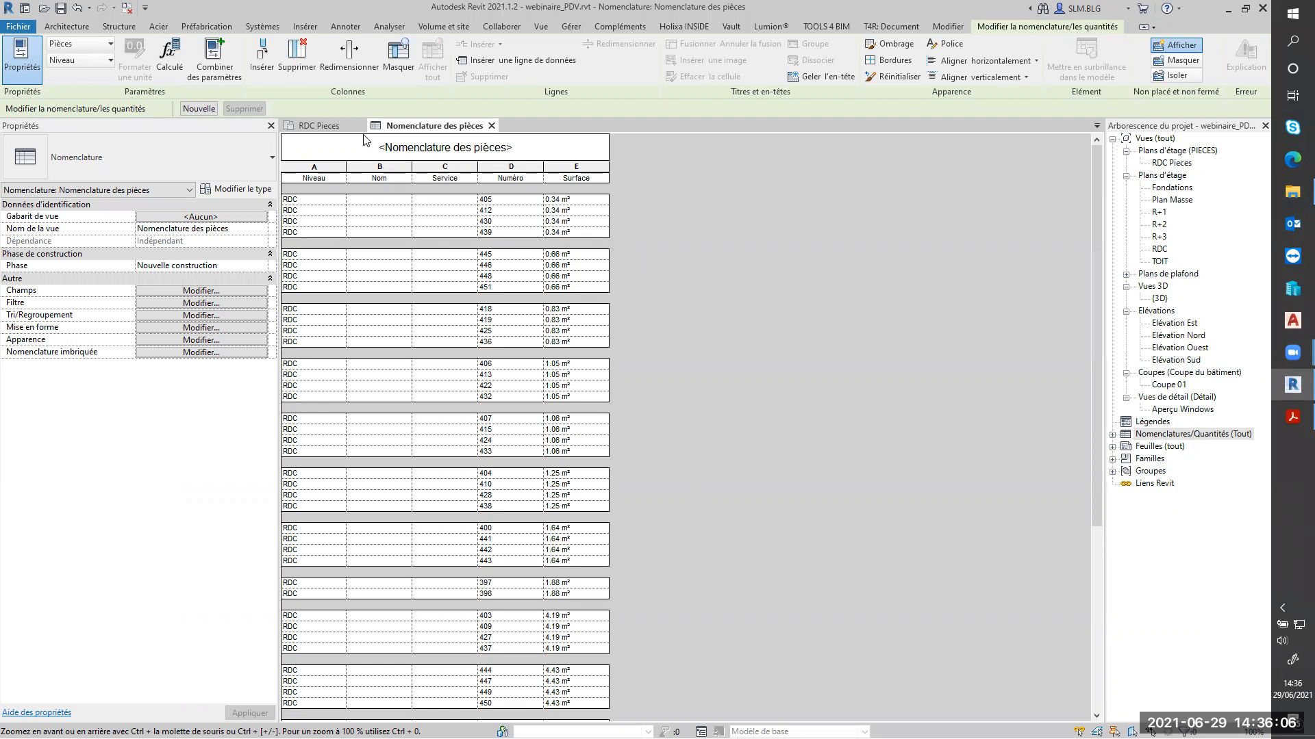
# Step: Set the scale of the RDC Pieces plan to 1:25 so the room tags no longer overlap
pyautogui.click(319, 126)
pyautogui.scroll(5, 665, 284)
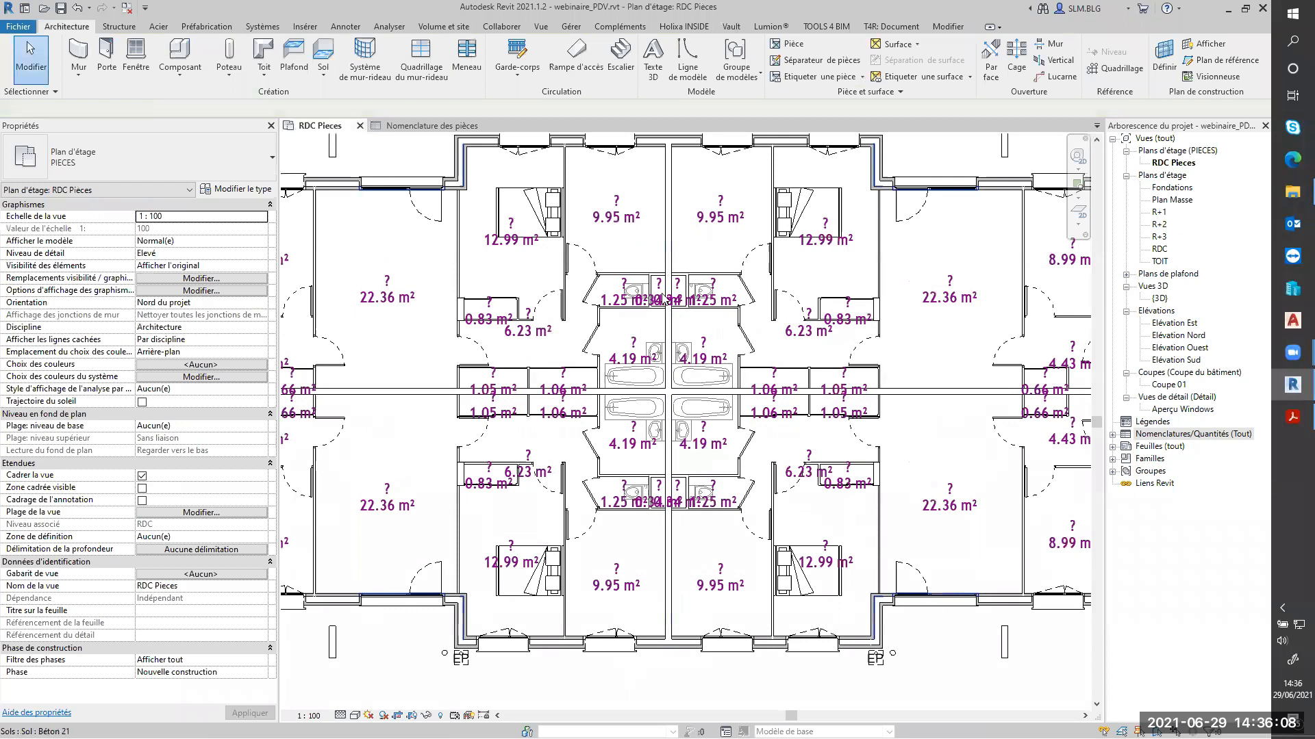
pyautogui.scroll(1, 666, 284)
pyautogui.click(308, 716)
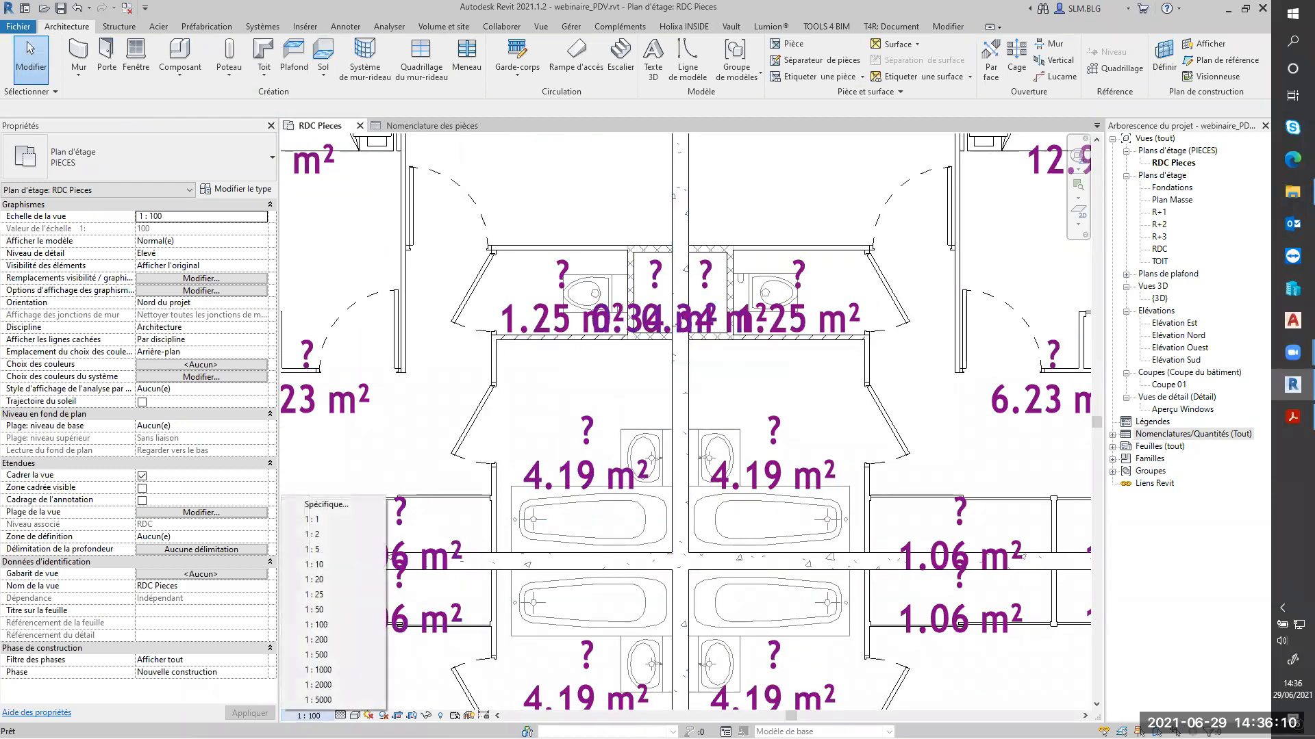
pyautogui.click(326, 596)
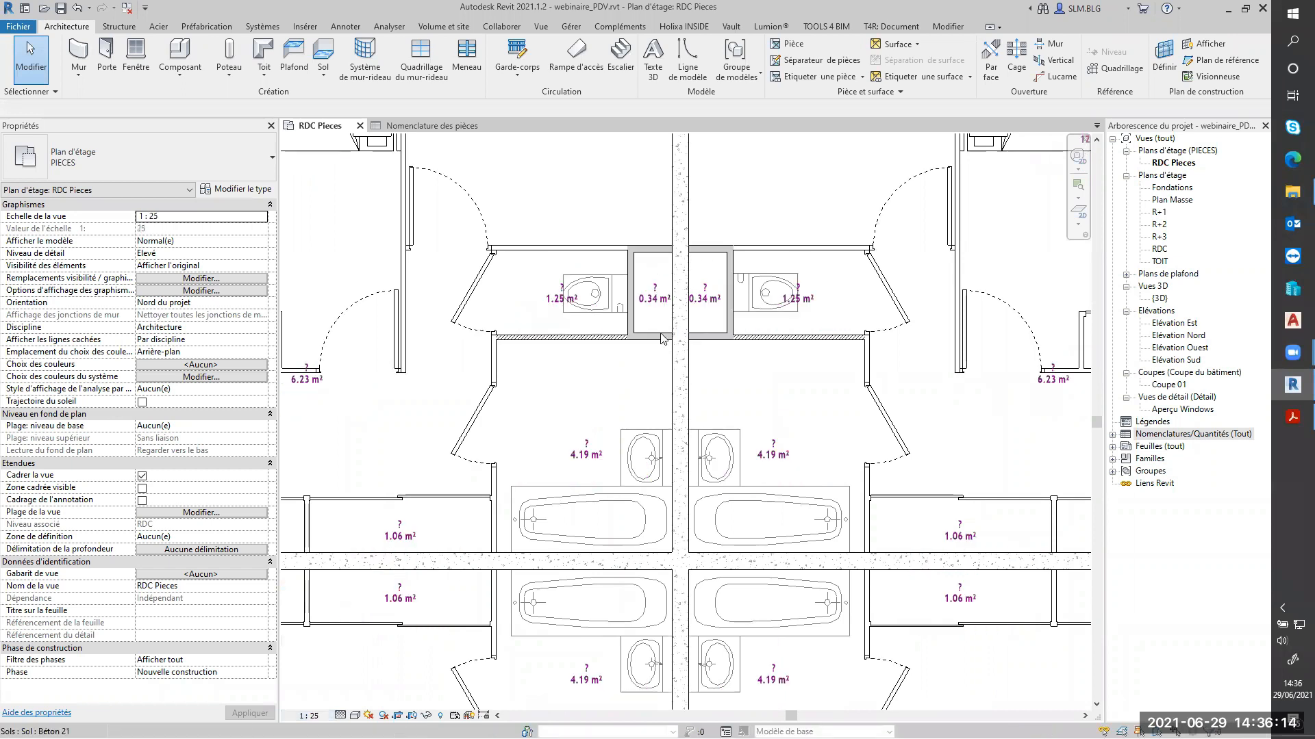
# Step: Locate the 0.34 m² rooms beside the toilets in the plan, and delete room 405 from the schedule
pyautogui.scroll(2, 656, 304)
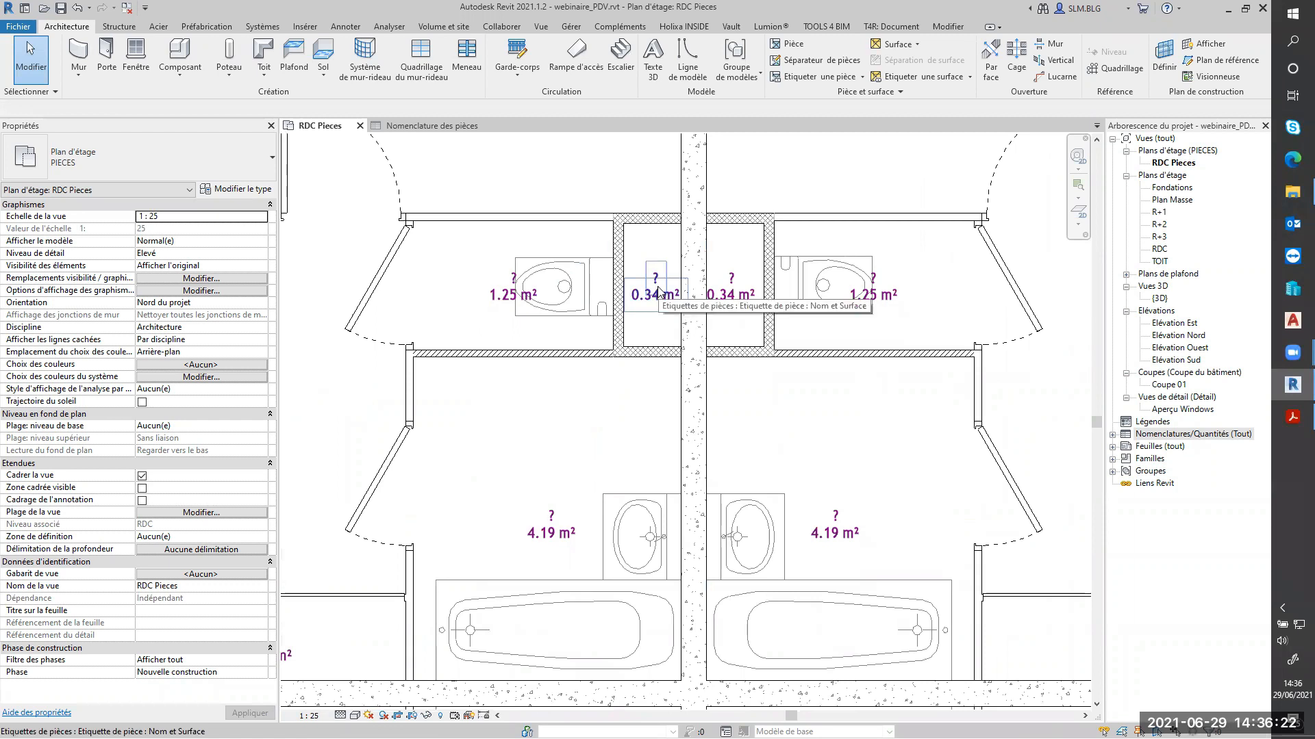
pyautogui.scroll(-3, 657, 291)
pyautogui.moveTo(520, 295)
pyautogui.mouseDown(button='middle')
pyautogui.moveTo(552, 352)
pyautogui.moveTo(539, 436)
pyautogui.mouseUp(button='middle')
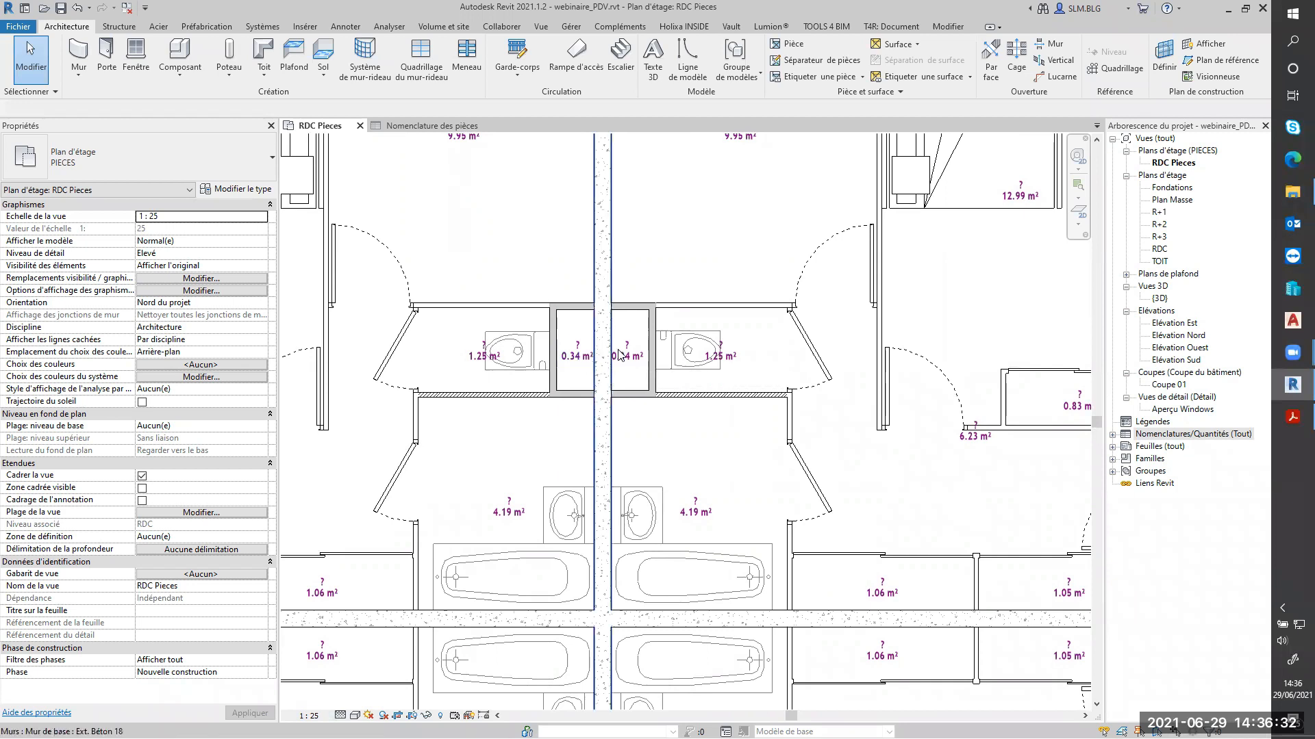
pyautogui.scroll(-5, 585, 351)
pyautogui.scroll(3, 654, 596)
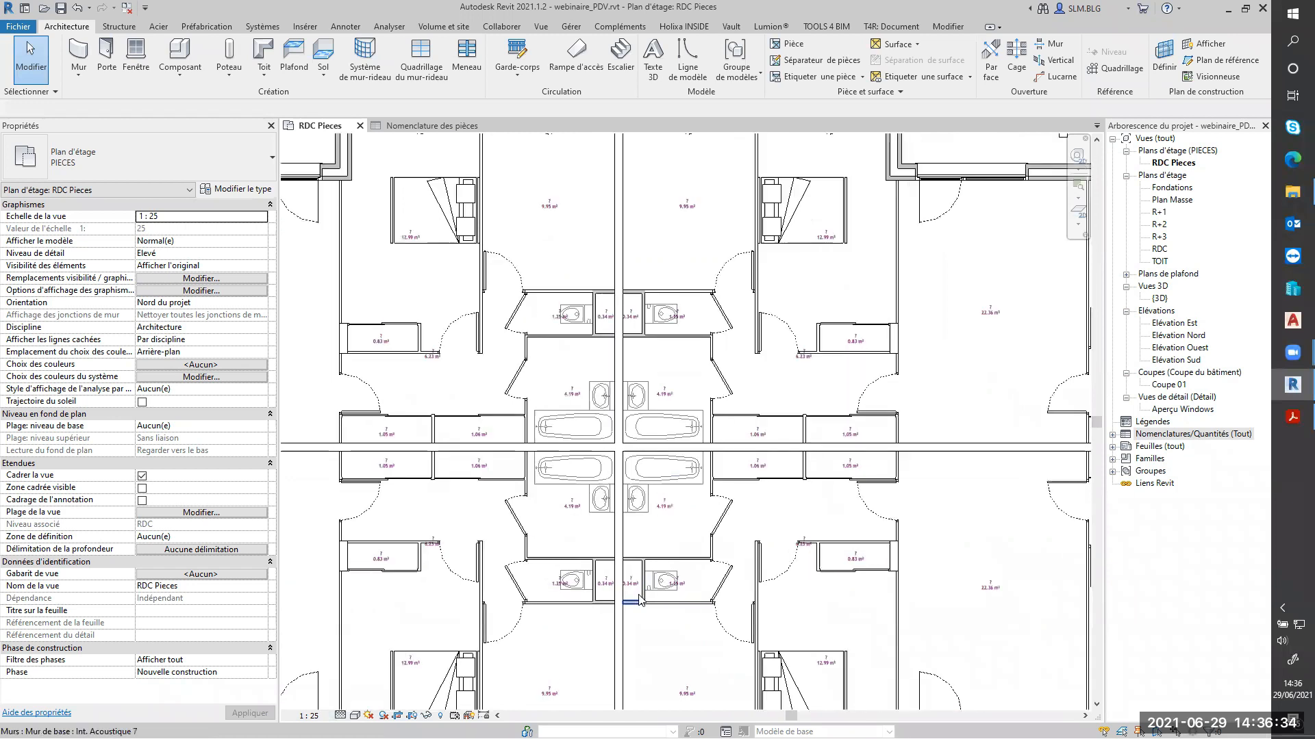
pyautogui.click(439, 128)
pyautogui.click(308, 199)
pyautogui.rightClick(315, 201)
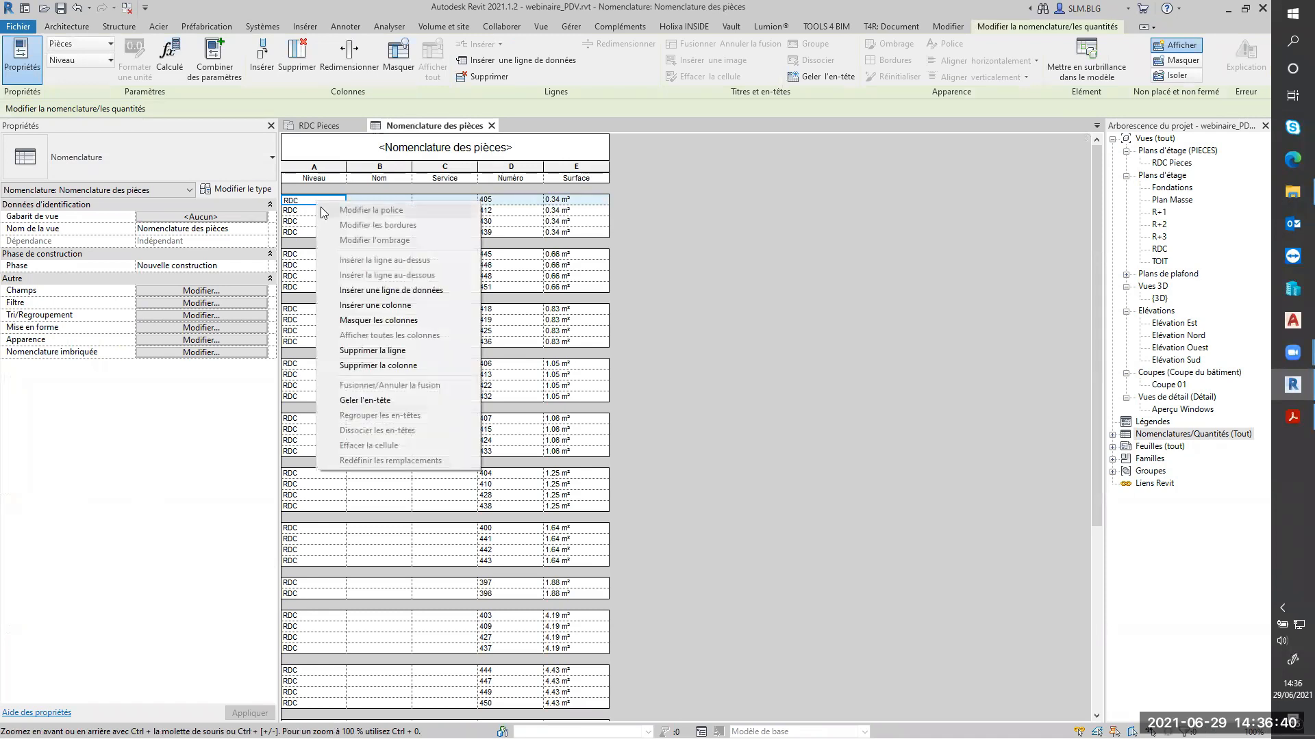
pyautogui.click(386, 350)
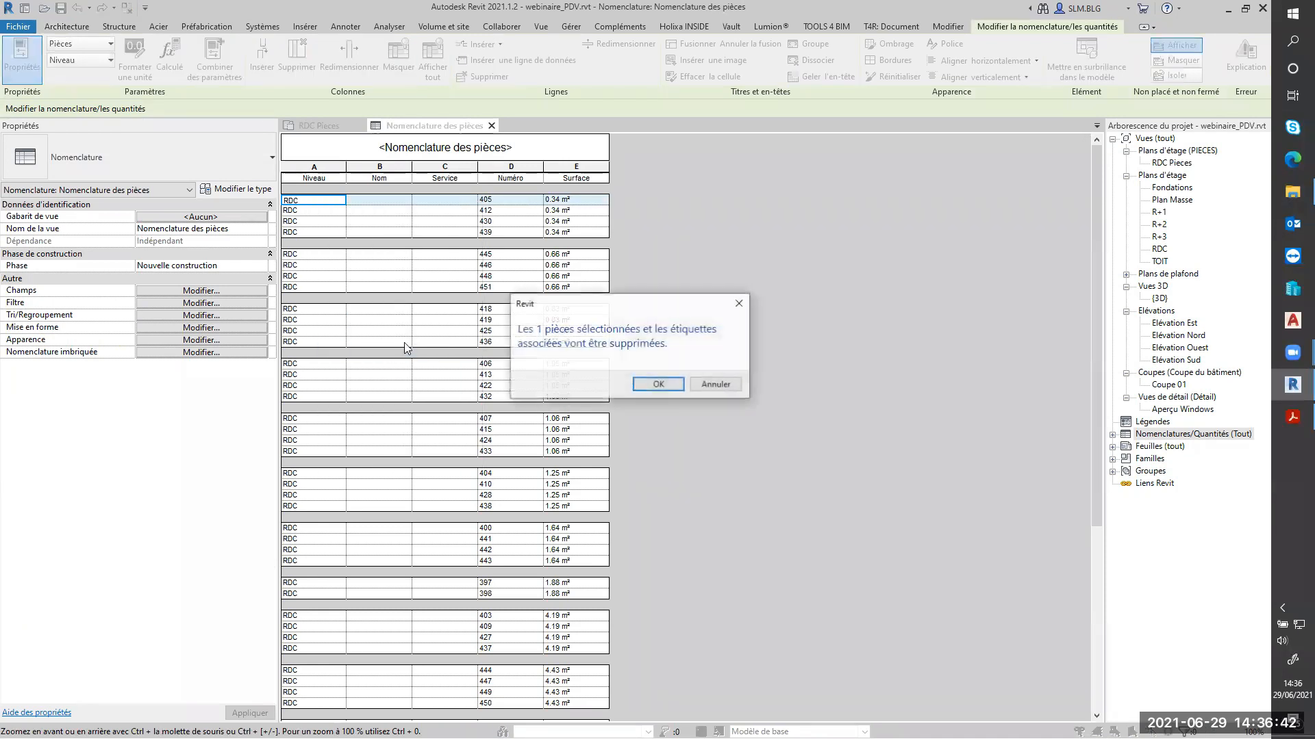
pyautogui.click(675, 389)
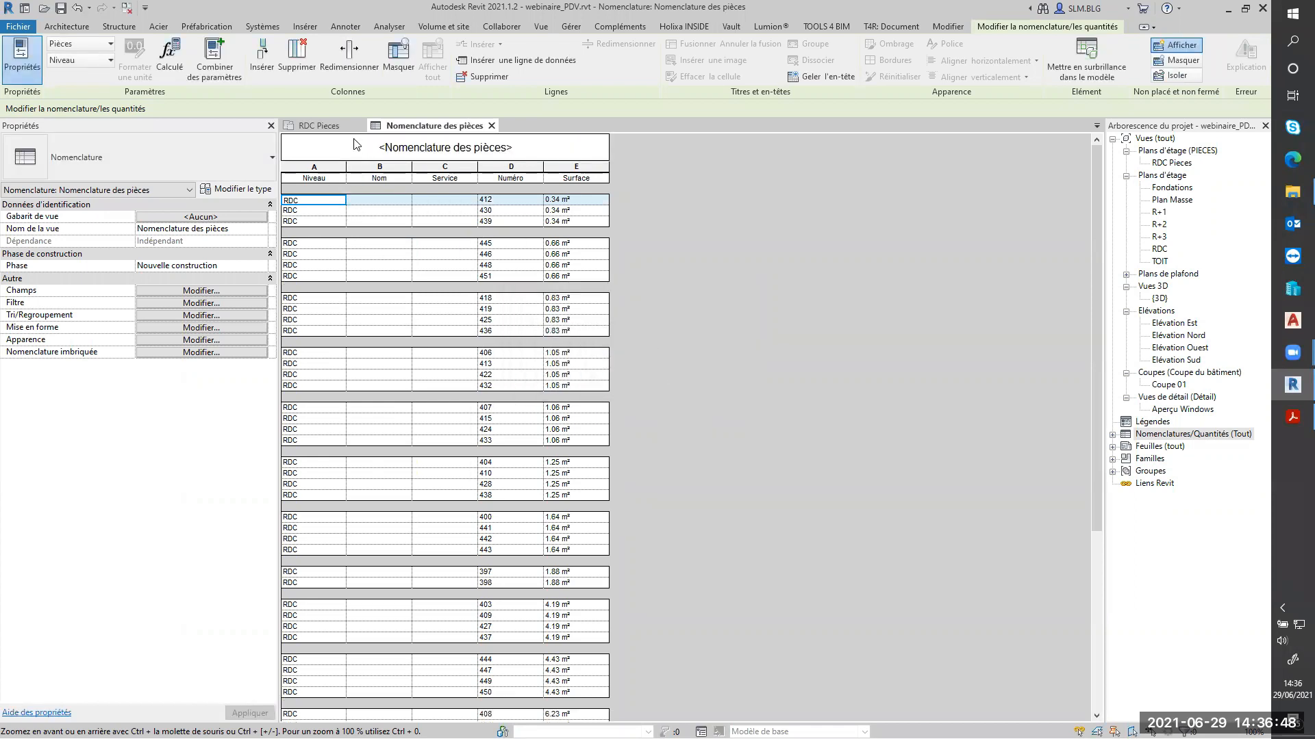
# Step: Turn off itemizing every instance in the room schedule so rooms with equal areas share one row
pyautogui.click(195, 315)
pyautogui.click(537, 409)
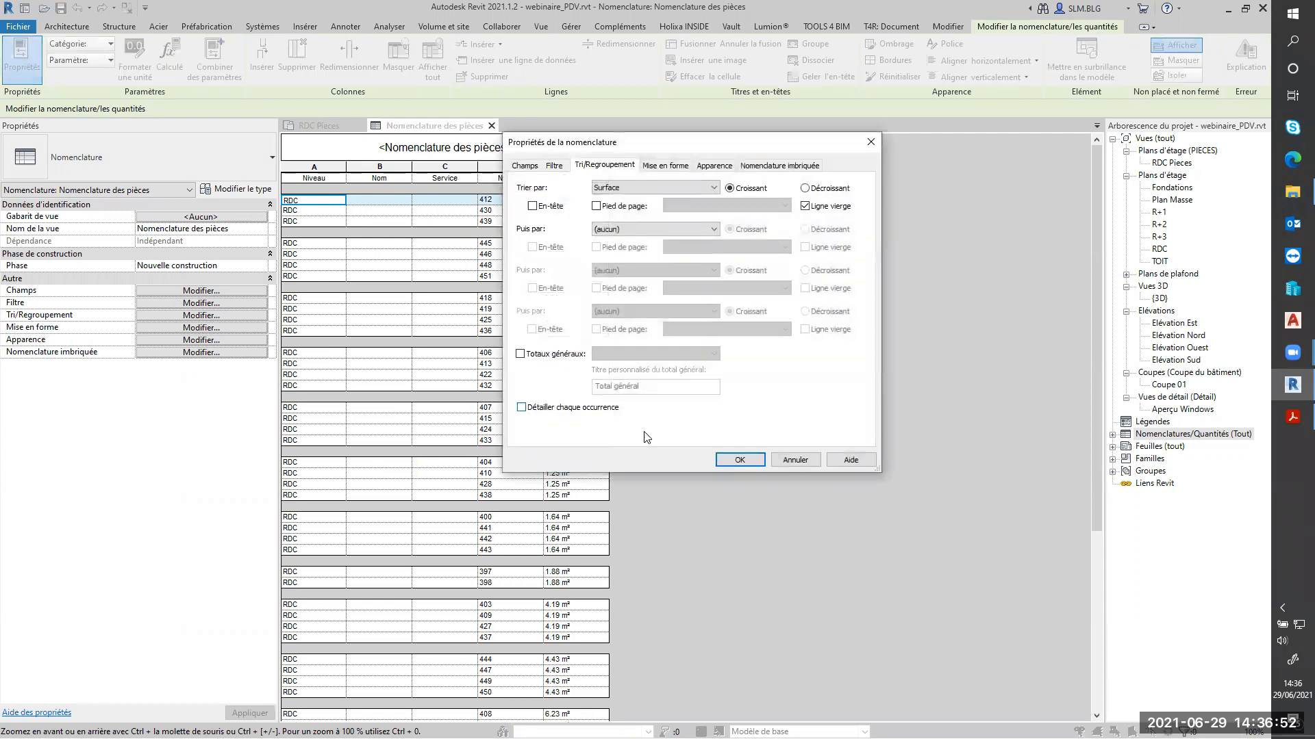
pyautogui.click(738, 459)
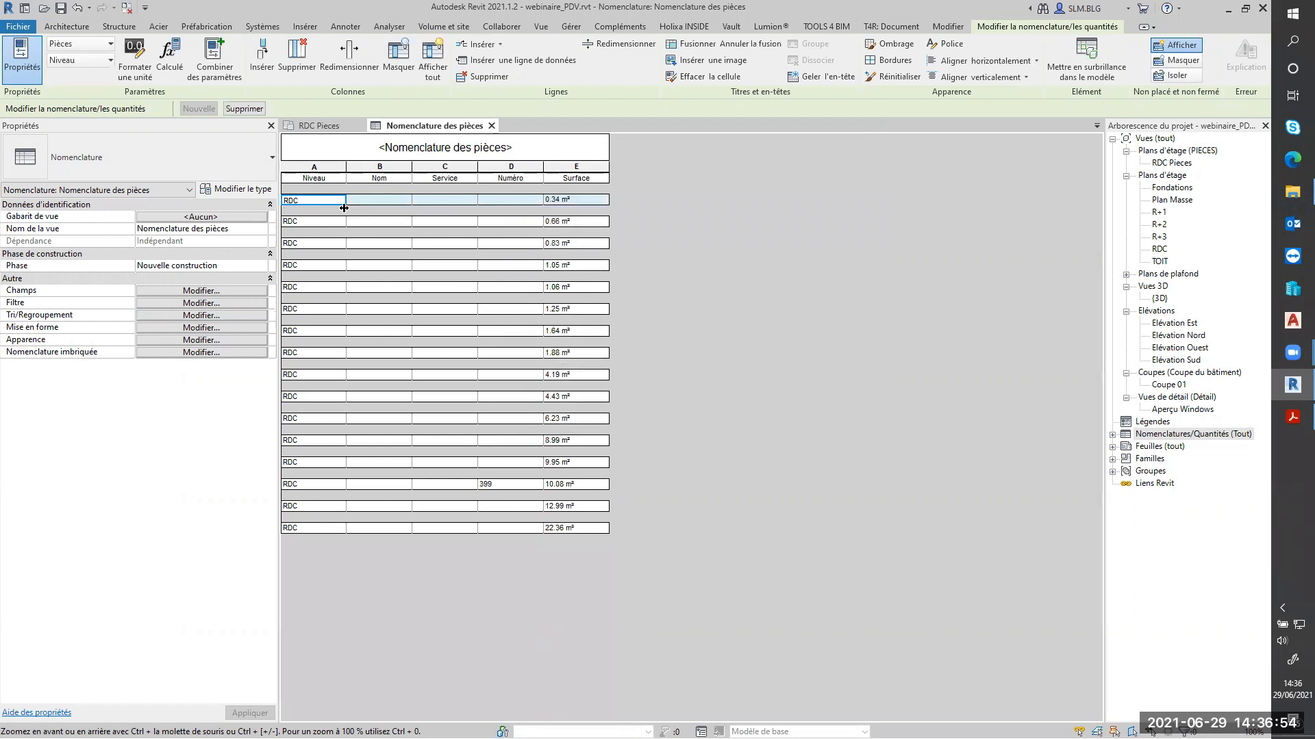
# Step: Delete the grouped row of 0.34 m² rooms with their tags from the schedule, and return to the RDC Pieces plan
pyautogui.click(325, 199)
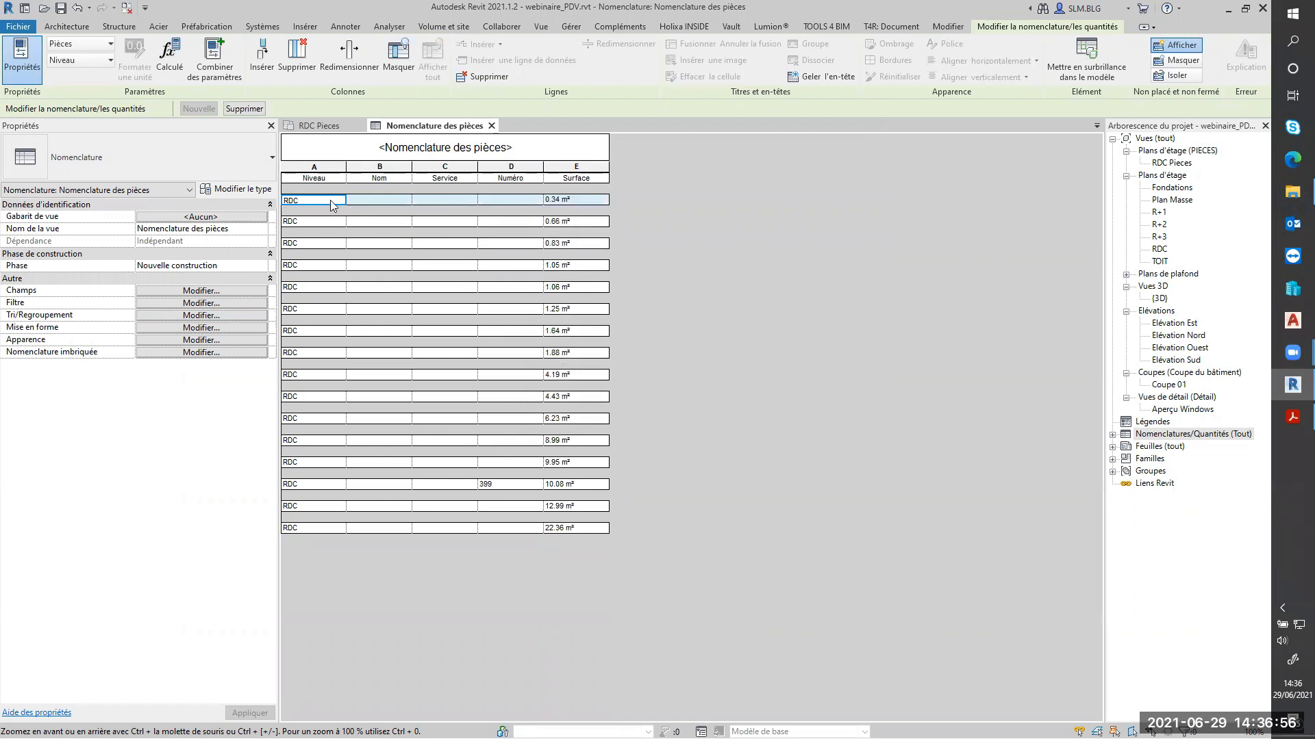
pyautogui.rightClick(330, 199)
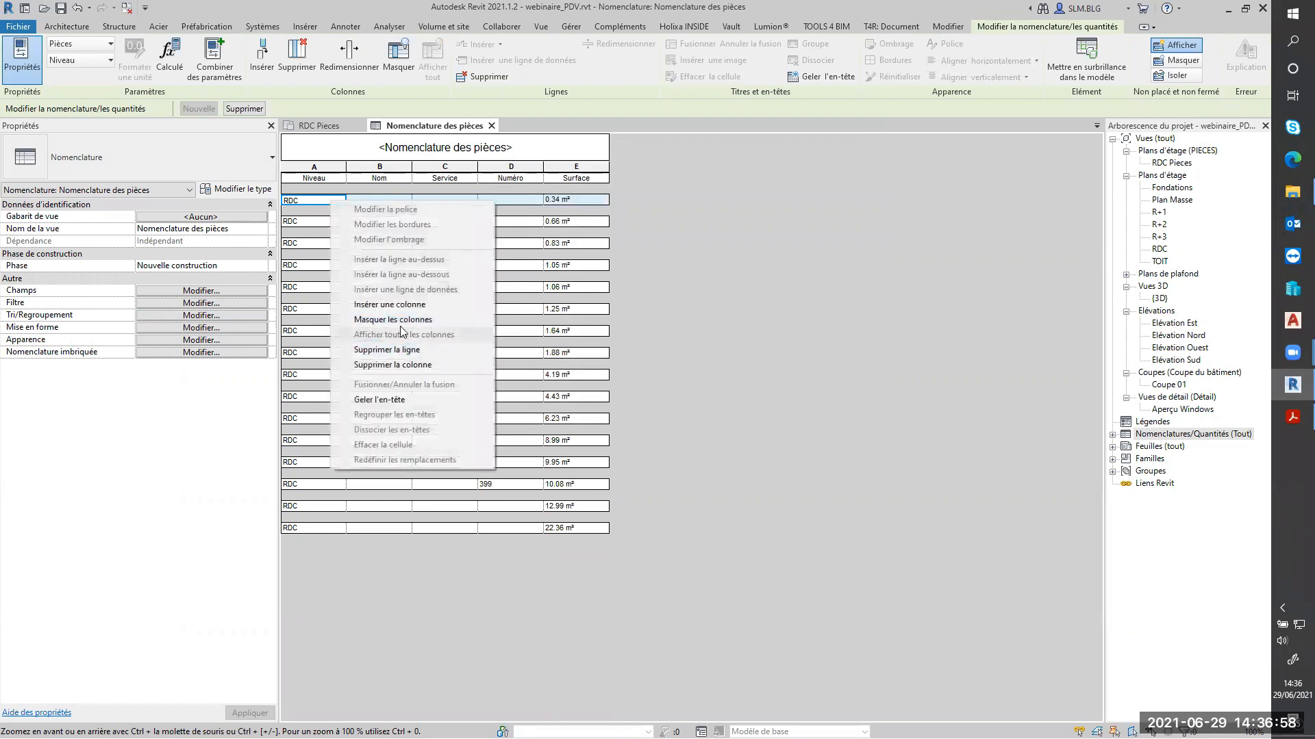
pyautogui.click(409, 350)
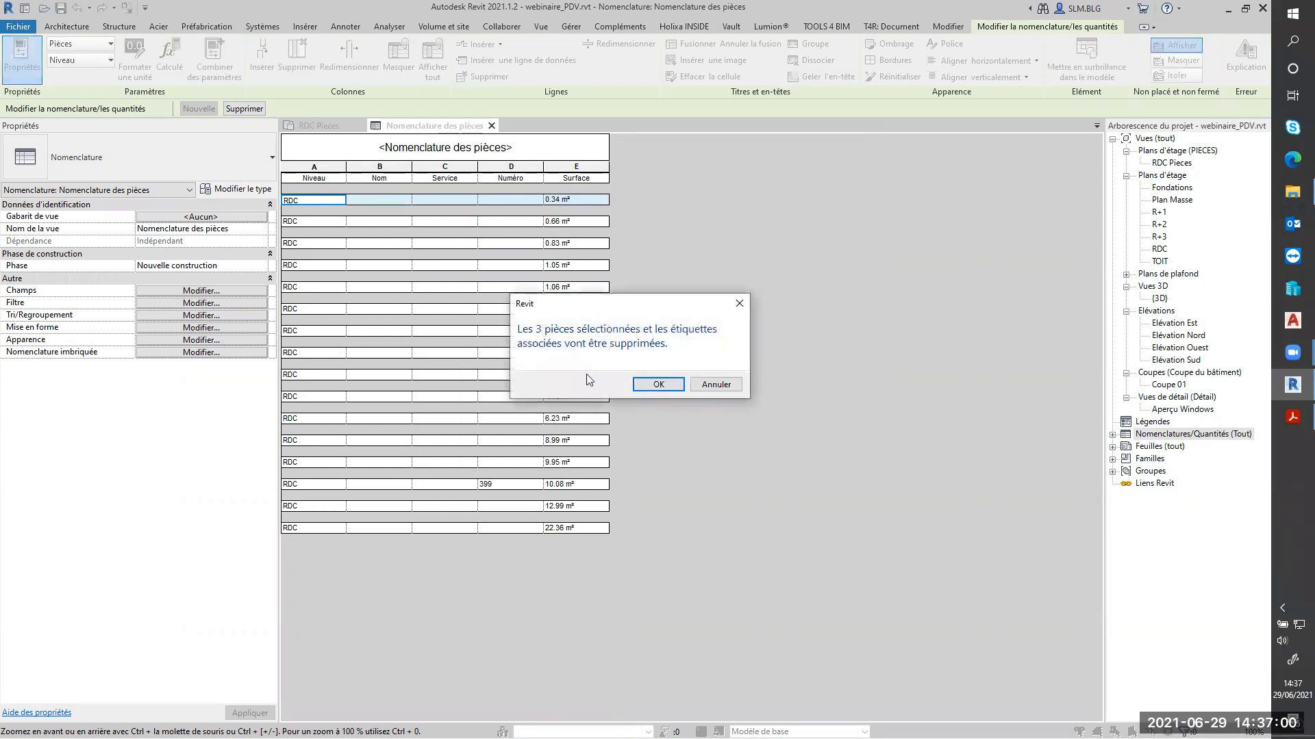
pyautogui.click(669, 384)
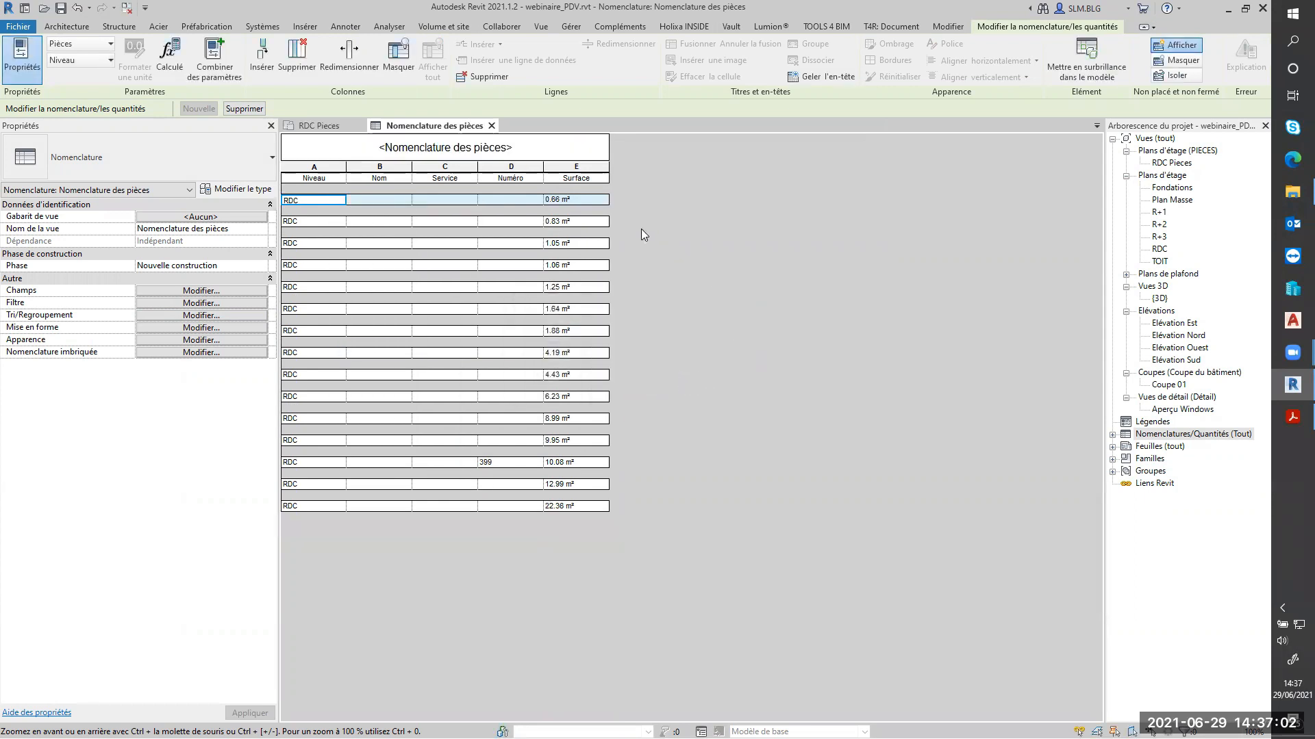
pyautogui.click(339, 127)
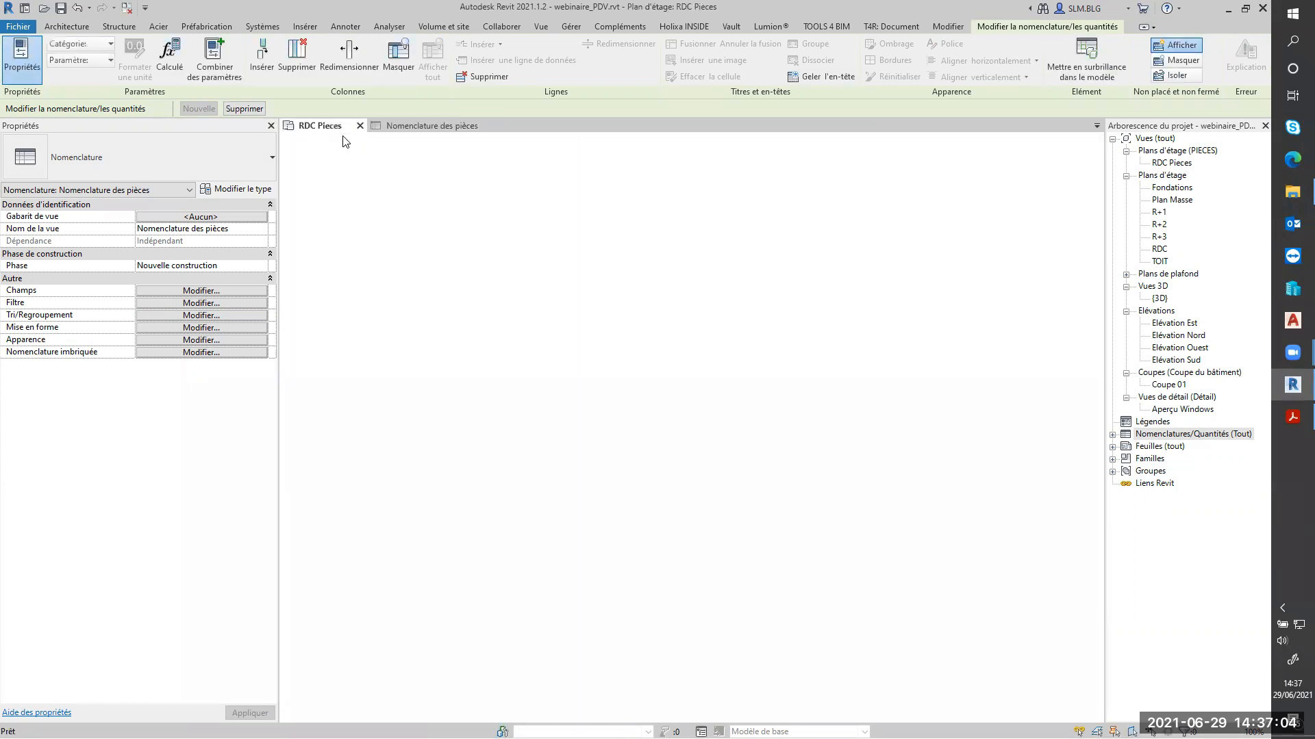
# Step: Locate the 1.64 m² exterior storage rooms in the RDC Pieces plan, and delete their grouped row with tags from the room schedule
pyautogui.scroll(-4, 593, 377)
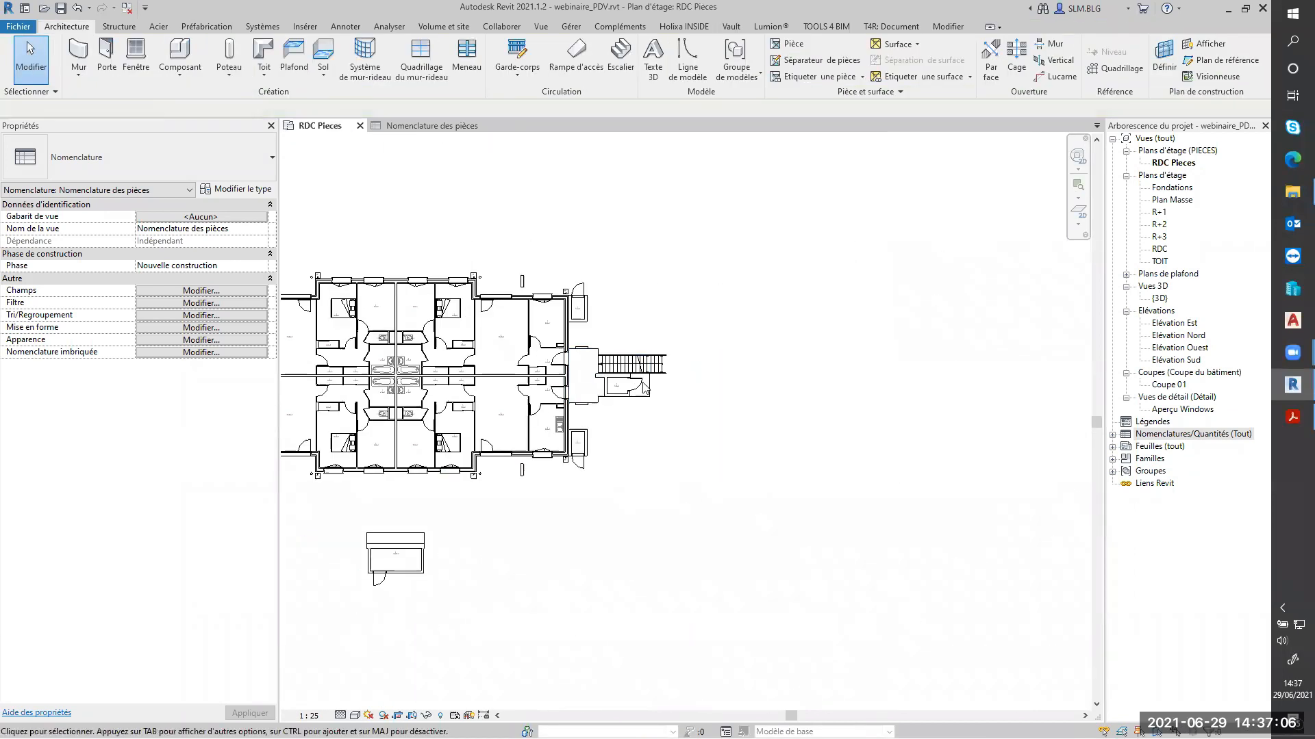
pyautogui.scroll(8, 736, 394)
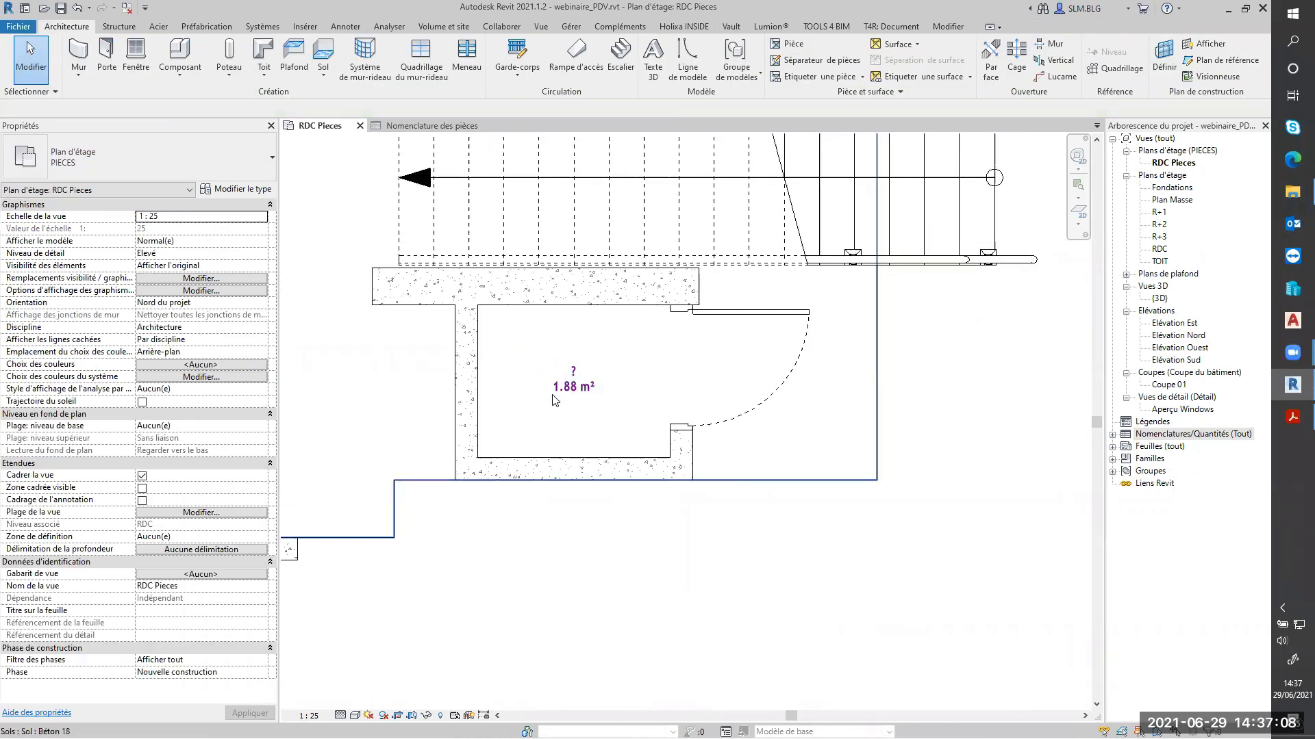
pyautogui.scroll(-6, 598, 400)
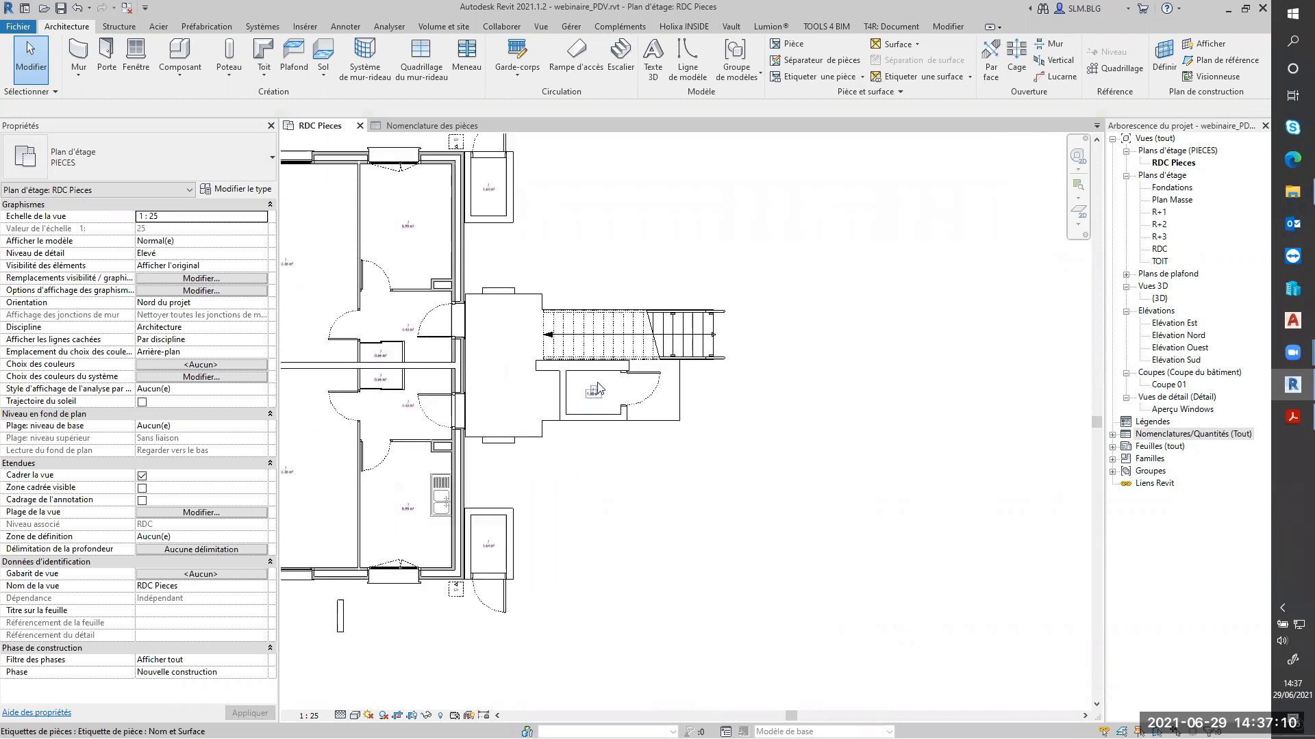
pyautogui.scroll(7, 545, 294)
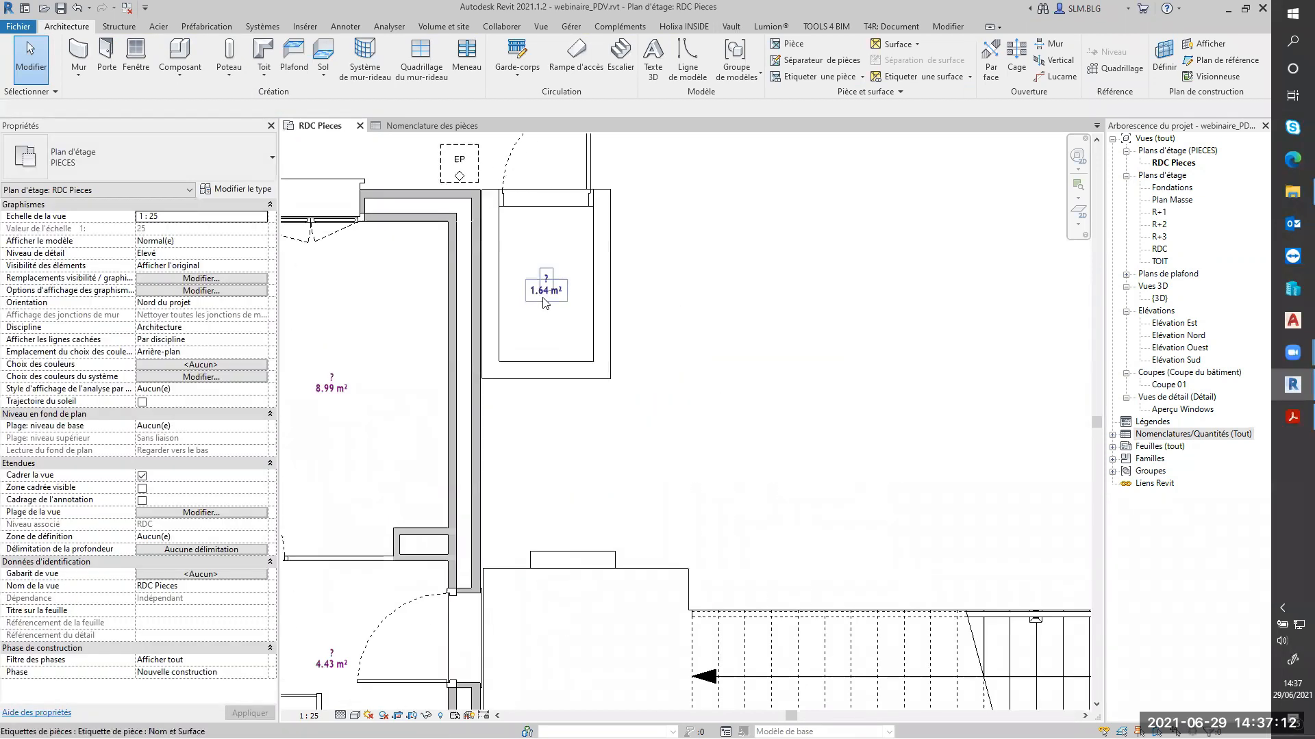
pyautogui.scroll(-5, 545, 301)
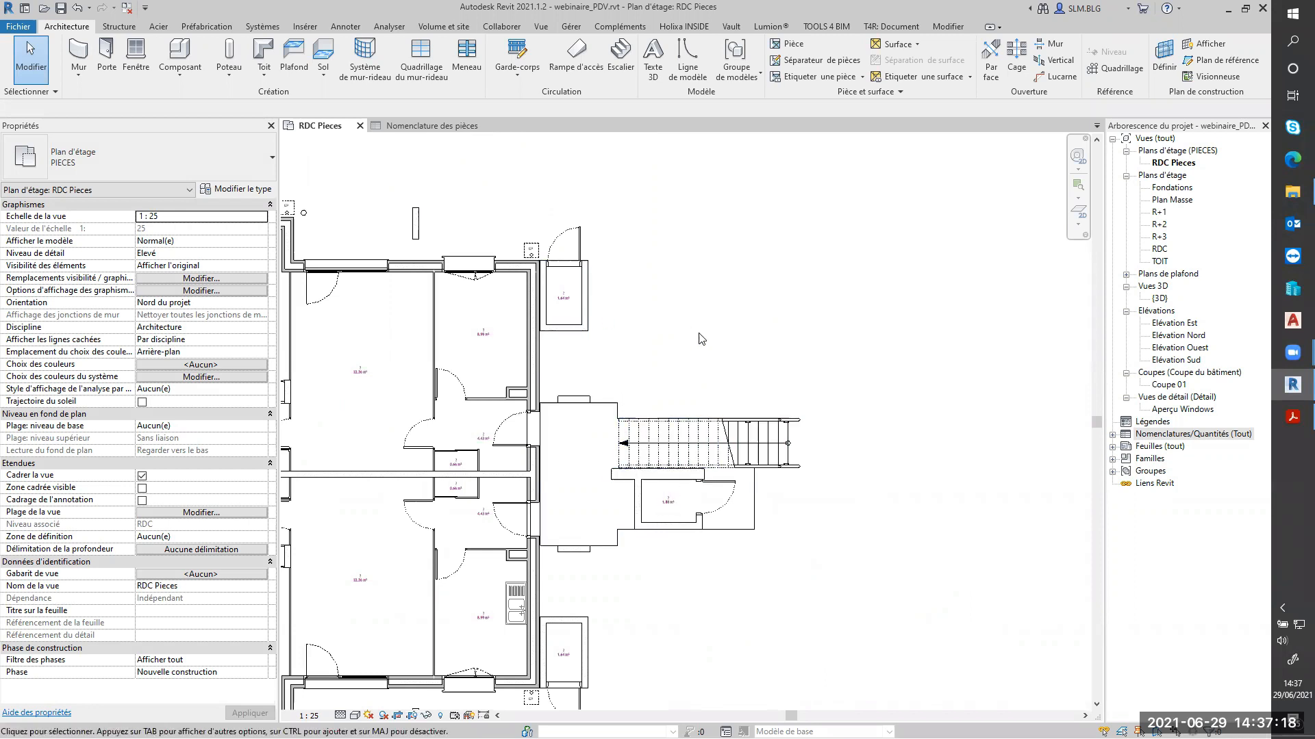
pyautogui.click(432, 125)
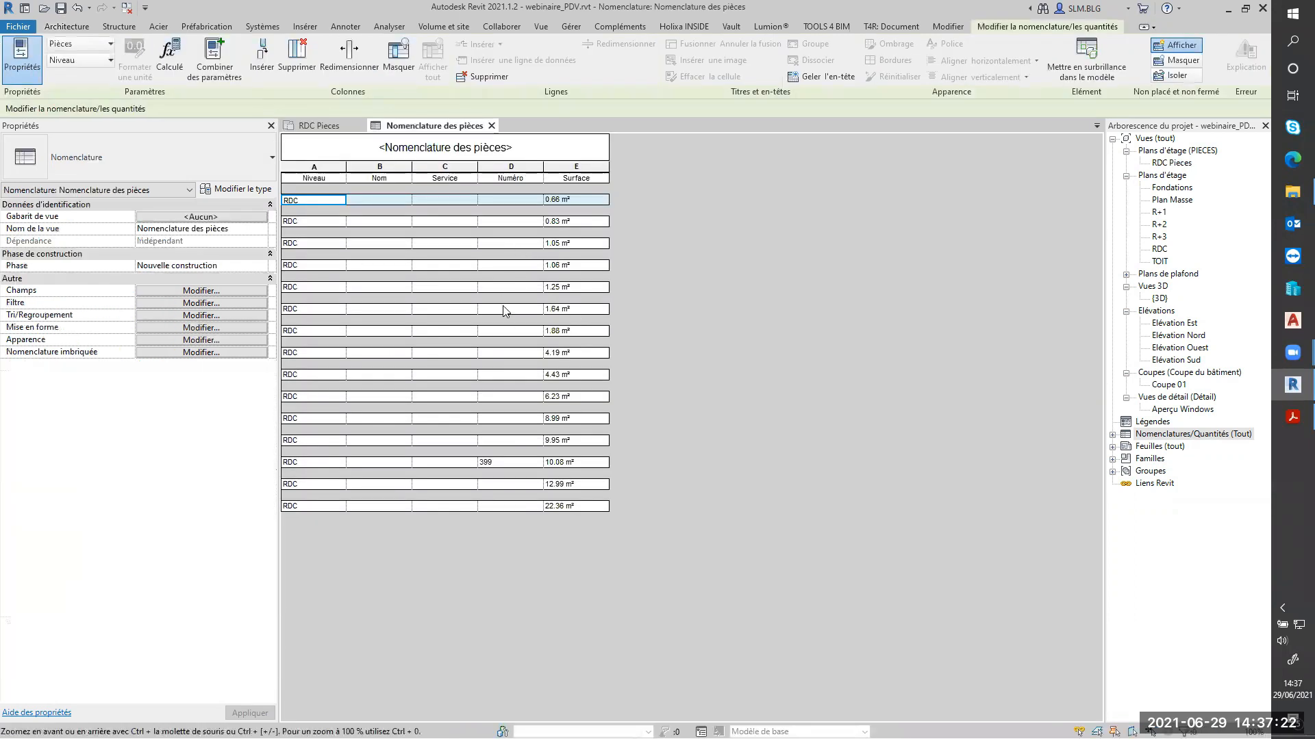
pyautogui.click(315, 311)
pyautogui.rightClick(315, 310)
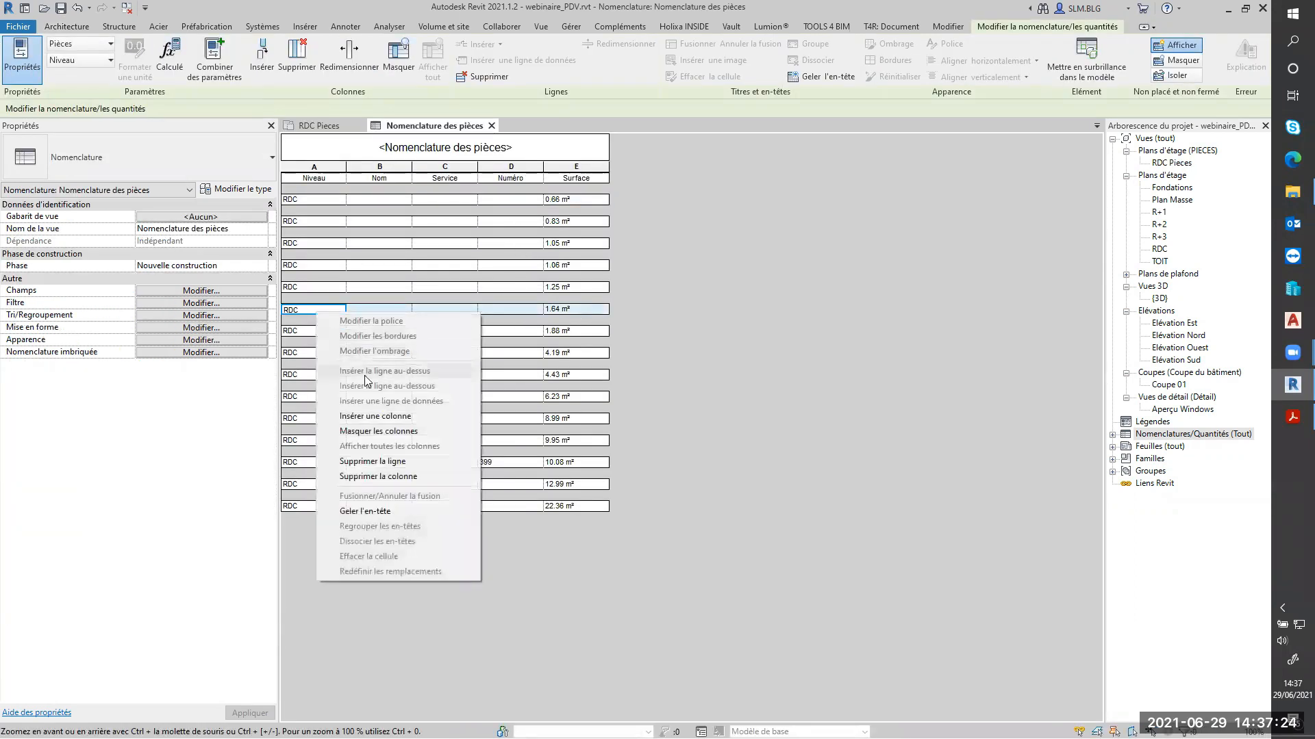
pyautogui.click(399, 463)
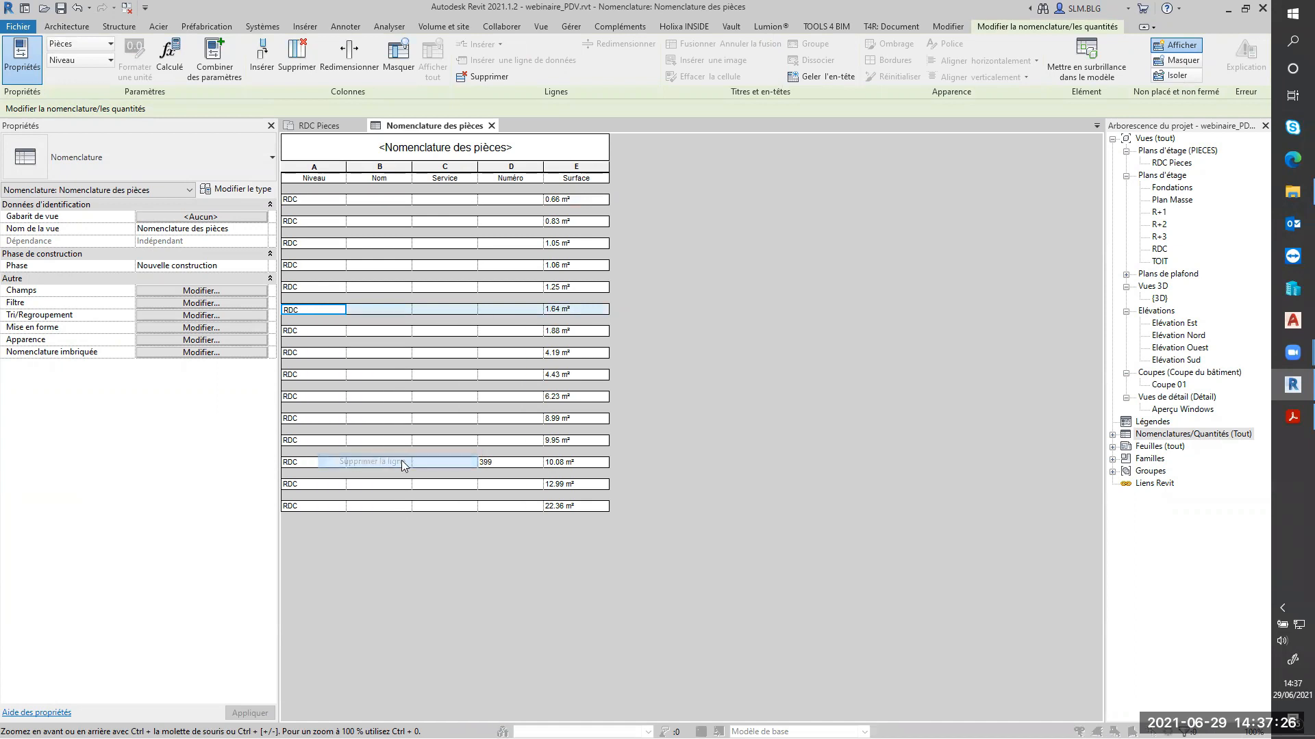
pyautogui.click(658, 385)
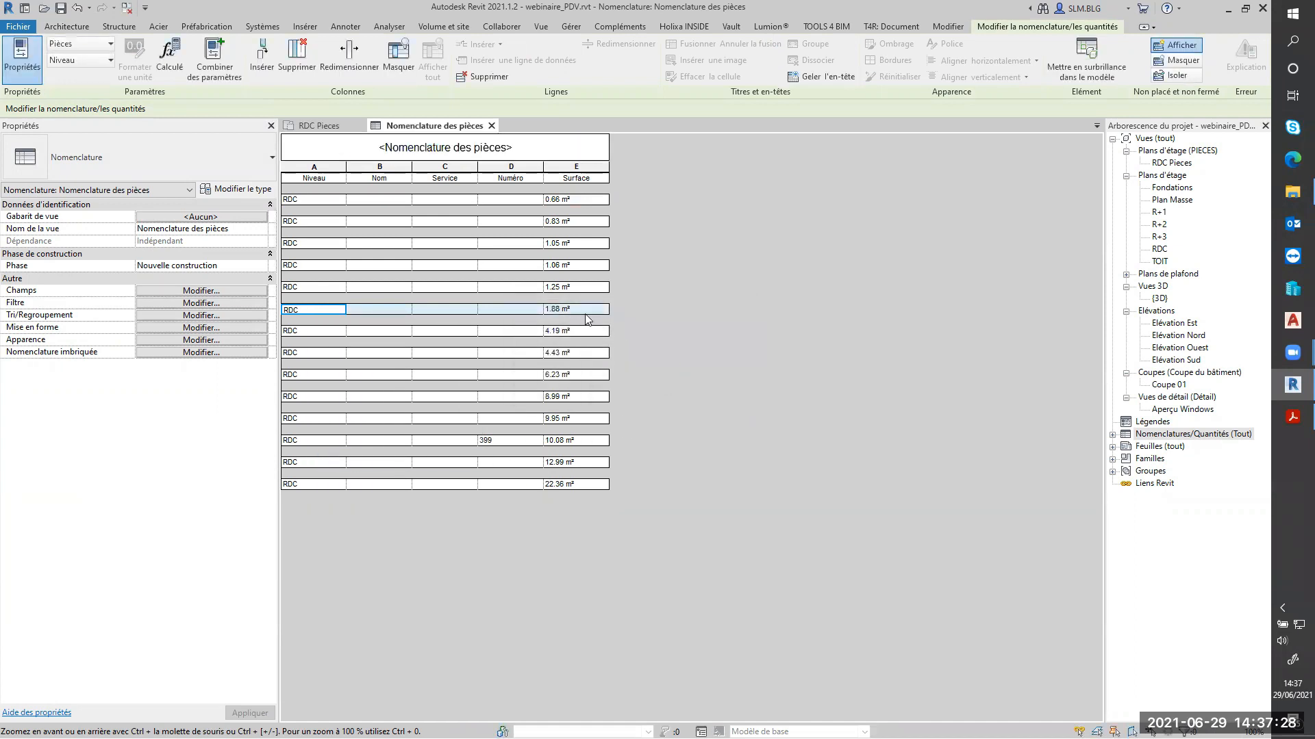
# Step: Check the 1.88 m² room under the exterior stairs in the plan, and delete its grouped row with tags from the schedule
pyautogui.click(322, 126)
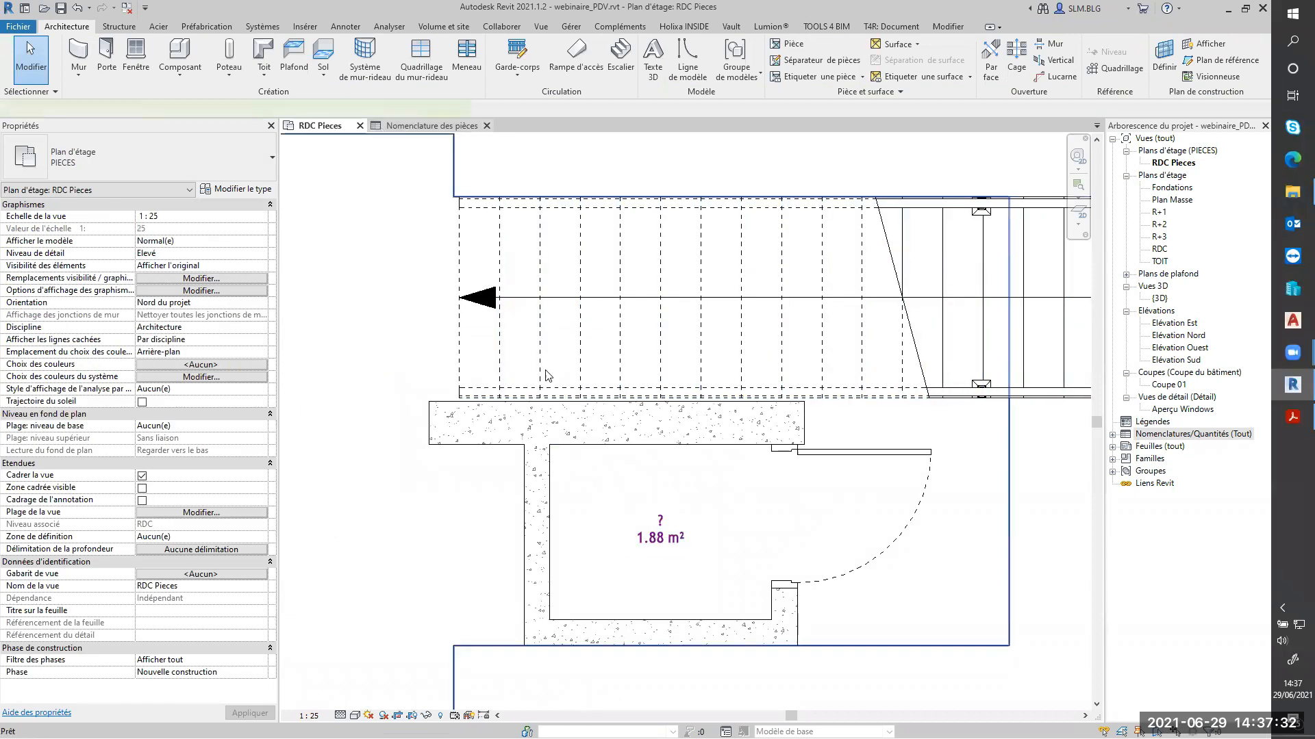
pyautogui.click(432, 126)
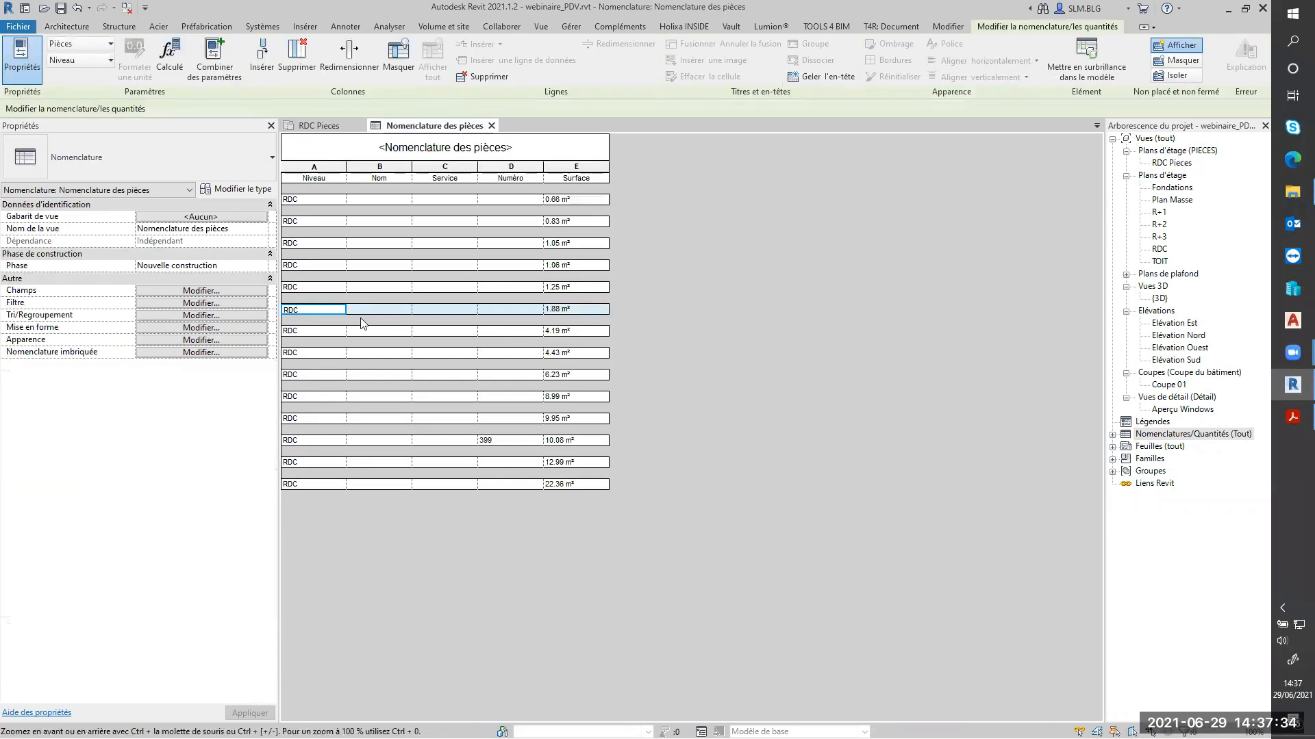
pyautogui.rightClick(318, 312)
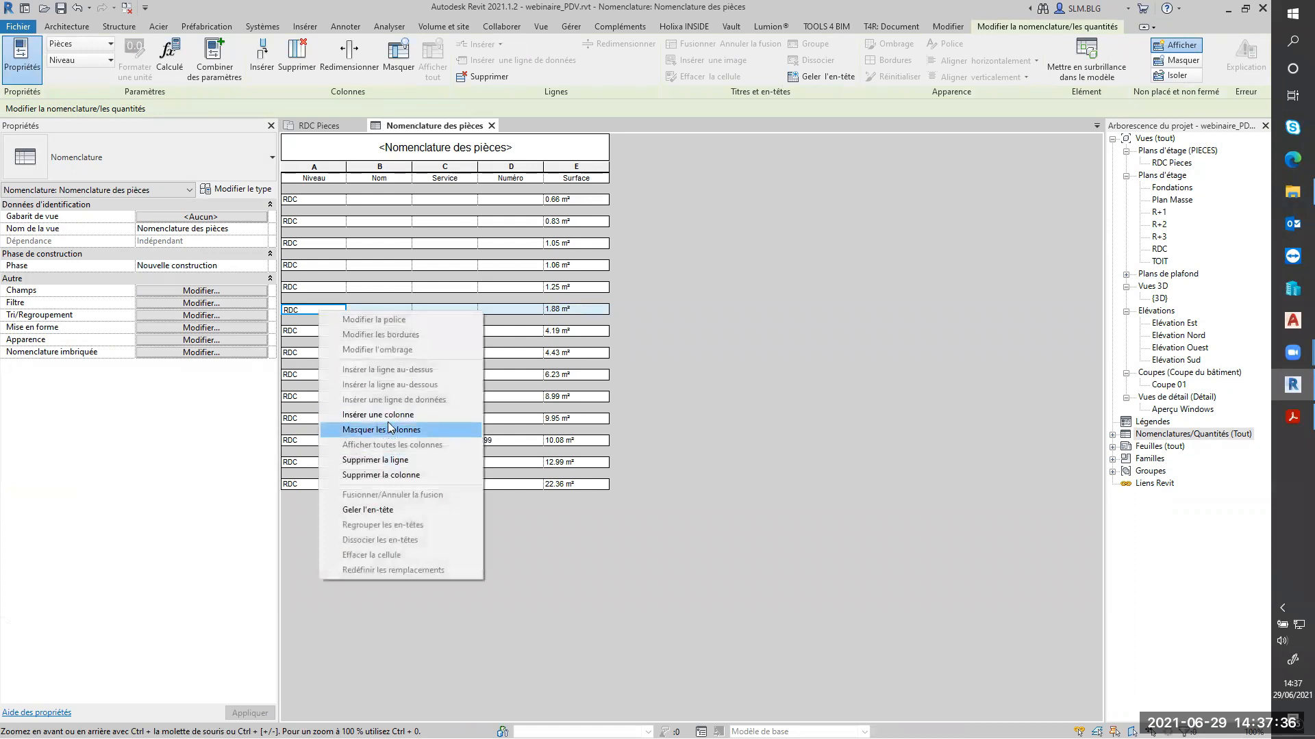
pyautogui.click(396, 461)
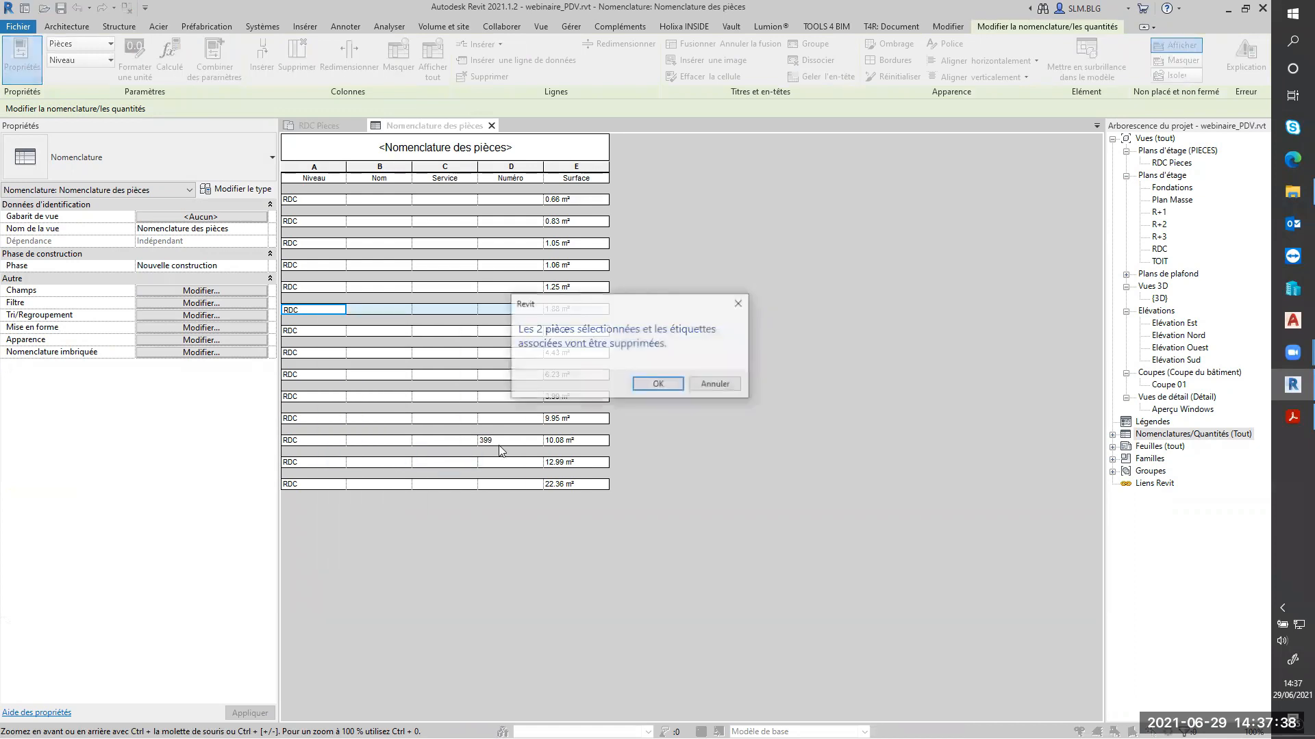
pyautogui.click(658, 384)
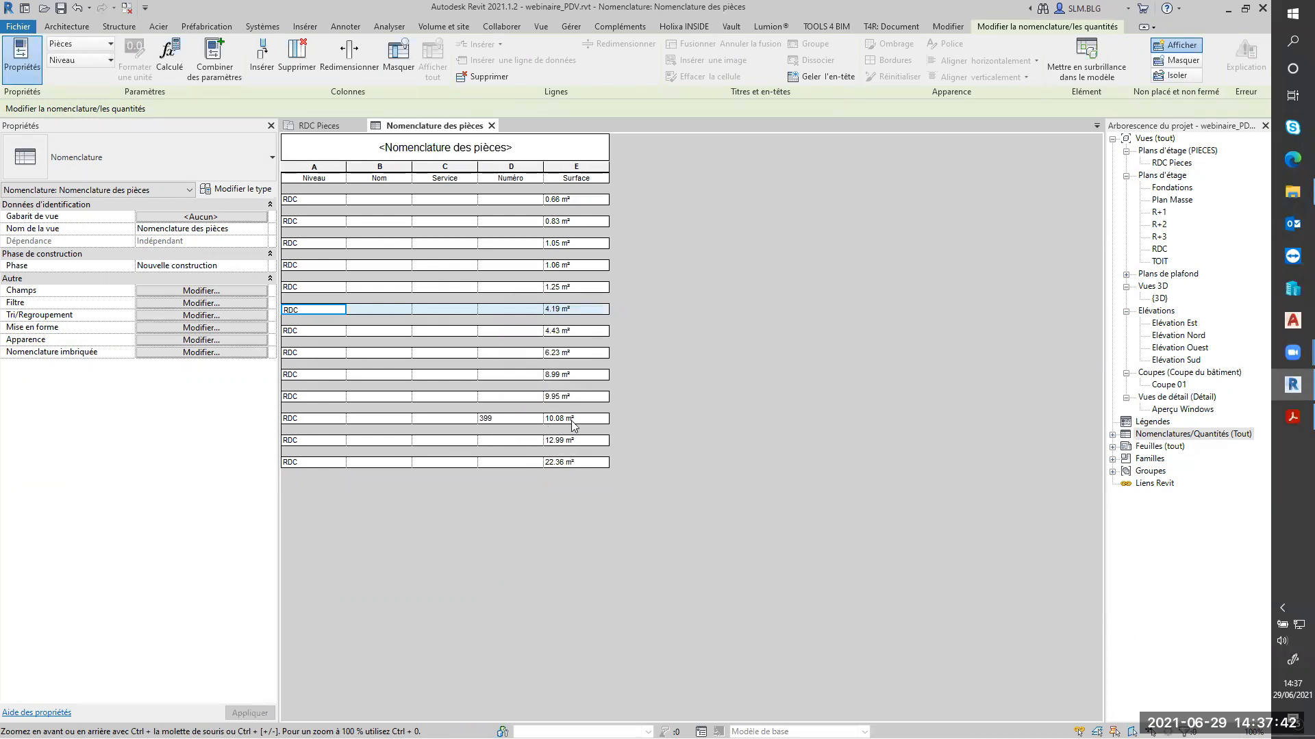
# Step: Locate the 10.08 m² room in the detached outbuilding on the plan, and delete its row and tag from the schedule
pyautogui.click(319, 125)
pyautogui.scroll(-5, 827, 417)
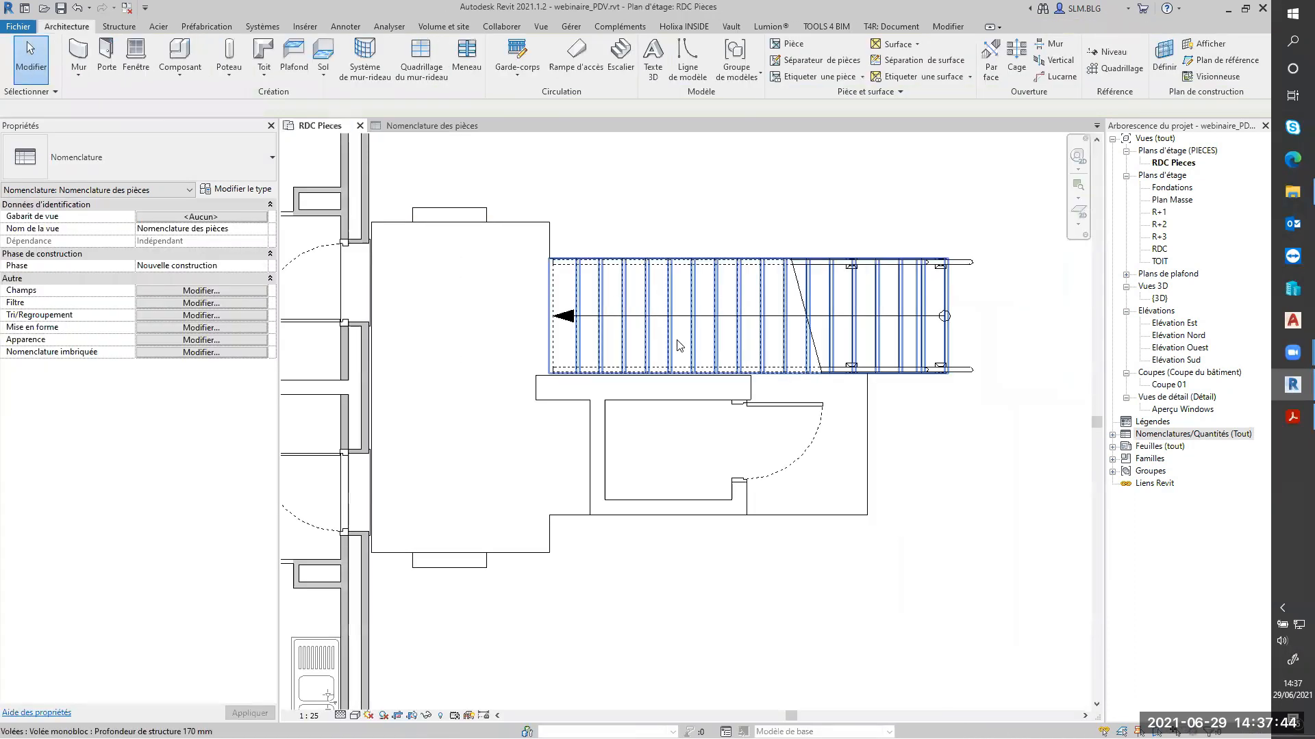
pyautogui.moveTo(827, 417); pyautogui.dragTo(1087, 260, button='middle')
pyautogui.scroll(8, 551, 518)
pyautogui.scroll(-3, 544, 535)
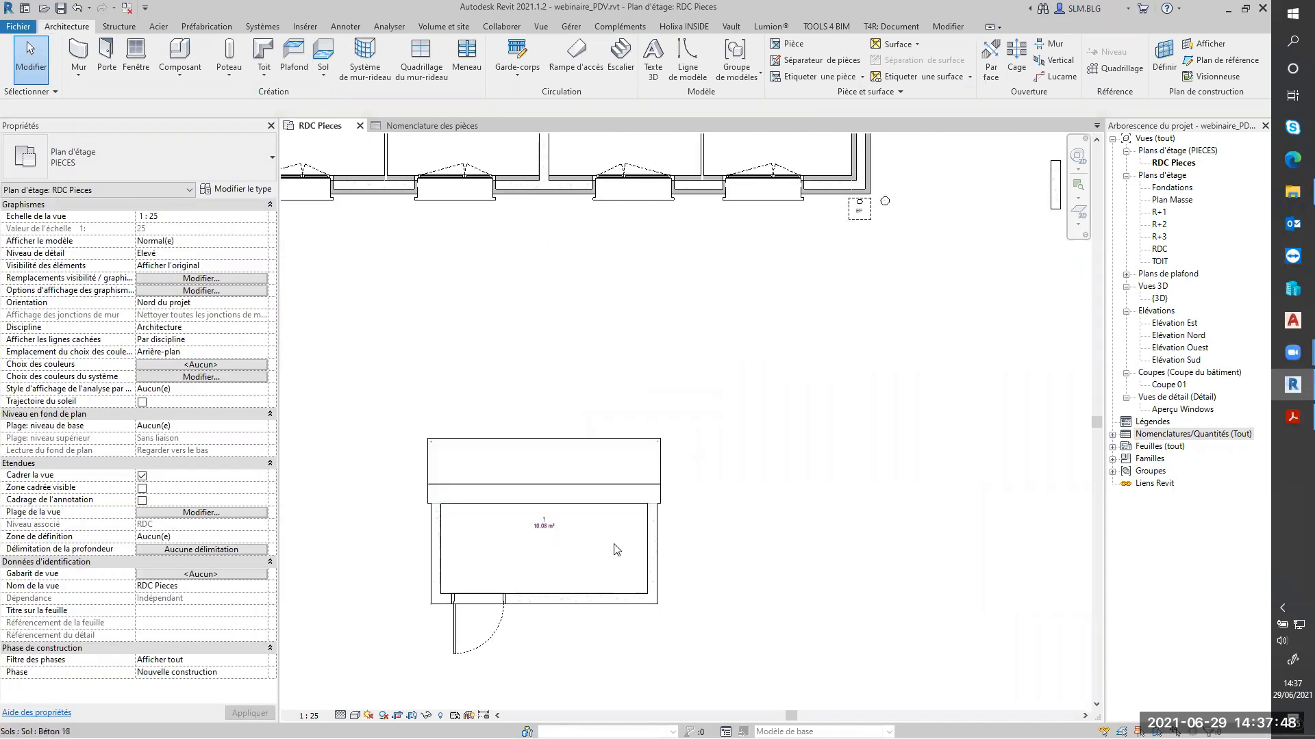
pyautogui.scroll(2, 558, 546)
pyautogui.click(431, 125)
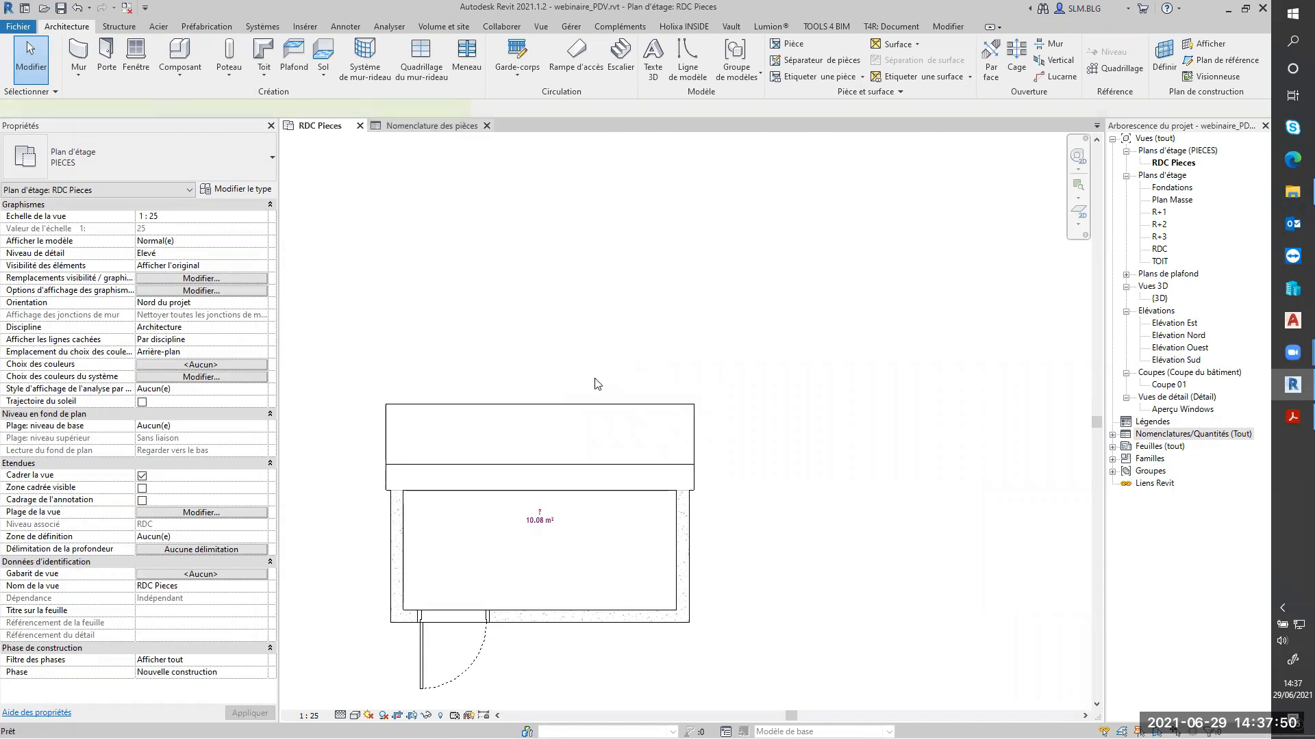
pyautogui.rightClick(318, 422)
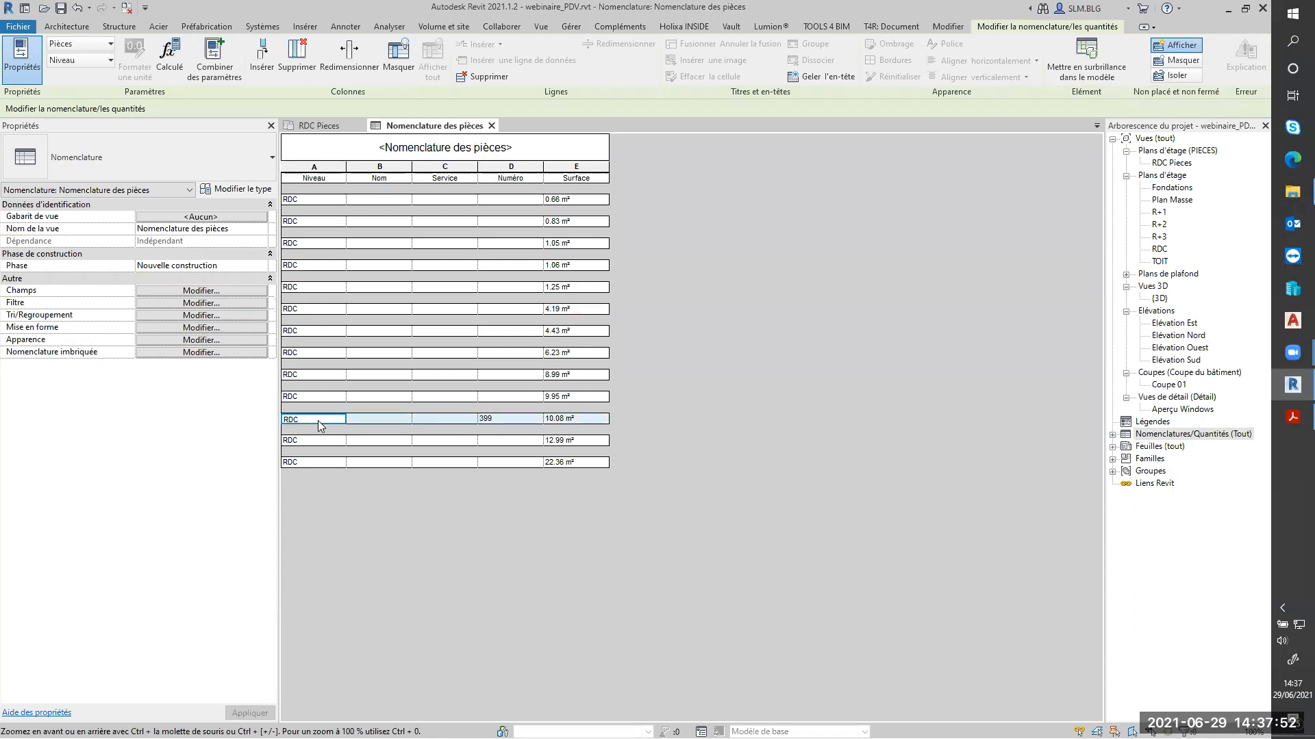
pyautogui.click(381, 571)
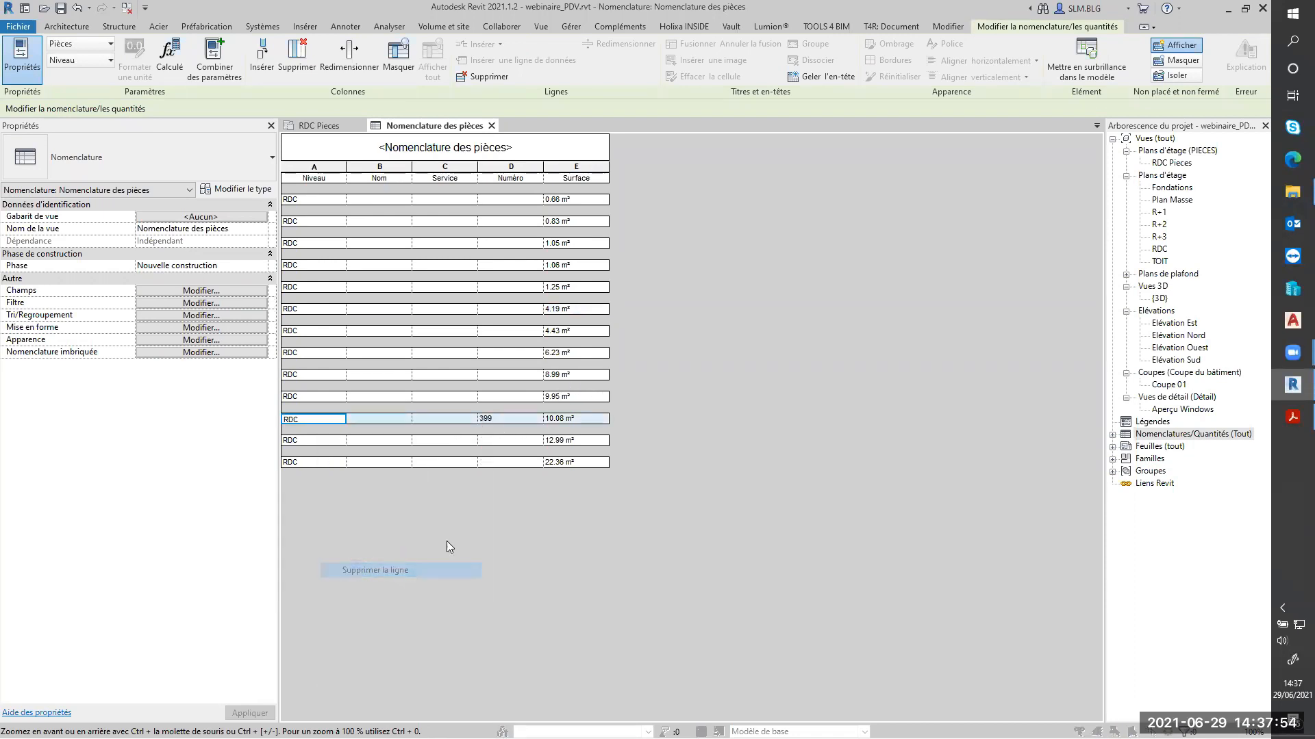
pyautogui.click(659, 385)
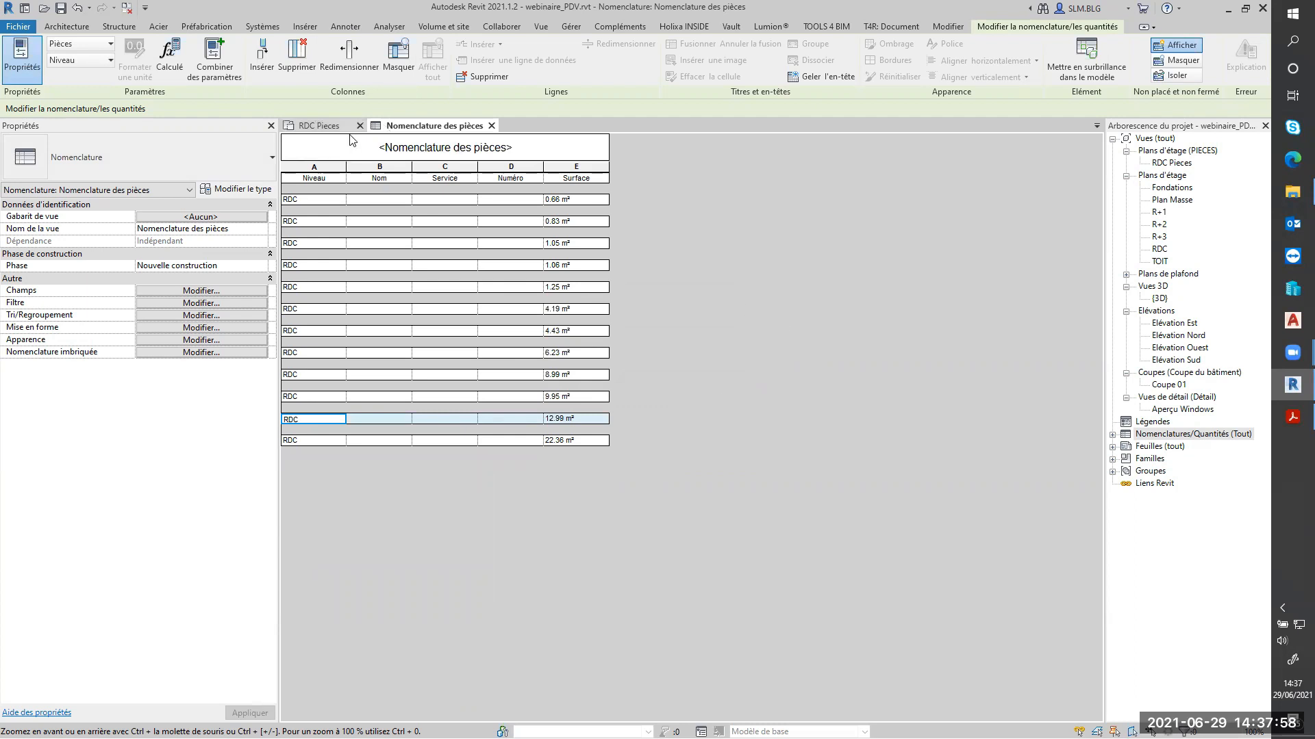
# Step: Return to the RDC Pieces plan, show the whole floor, and tile the plan and room schedule side by side
pyautogui.click(320, 125)
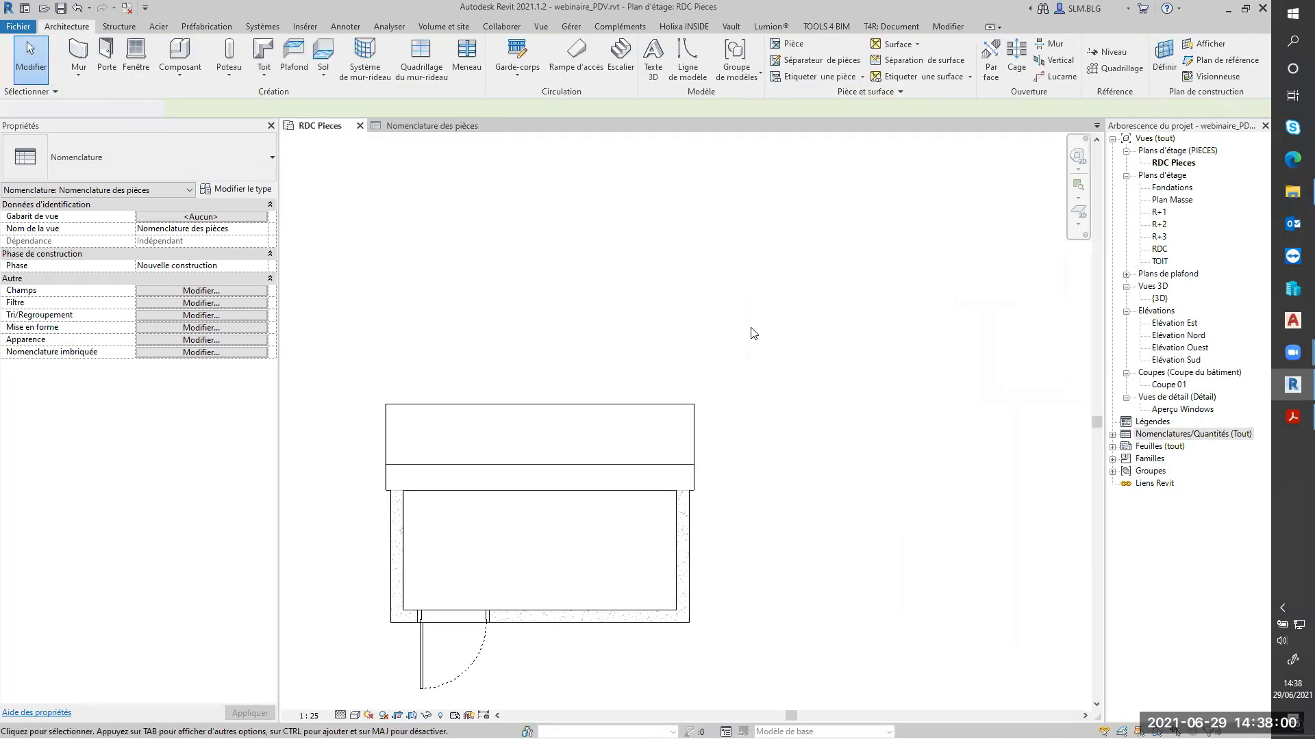
pyautogui.scroll(-8, 750, 330)
pyautogui.moveTo(749, 332); pyautogui.dragTo(668, 502, button='middle')
pyautogui.scroll(-1, 668, 503)
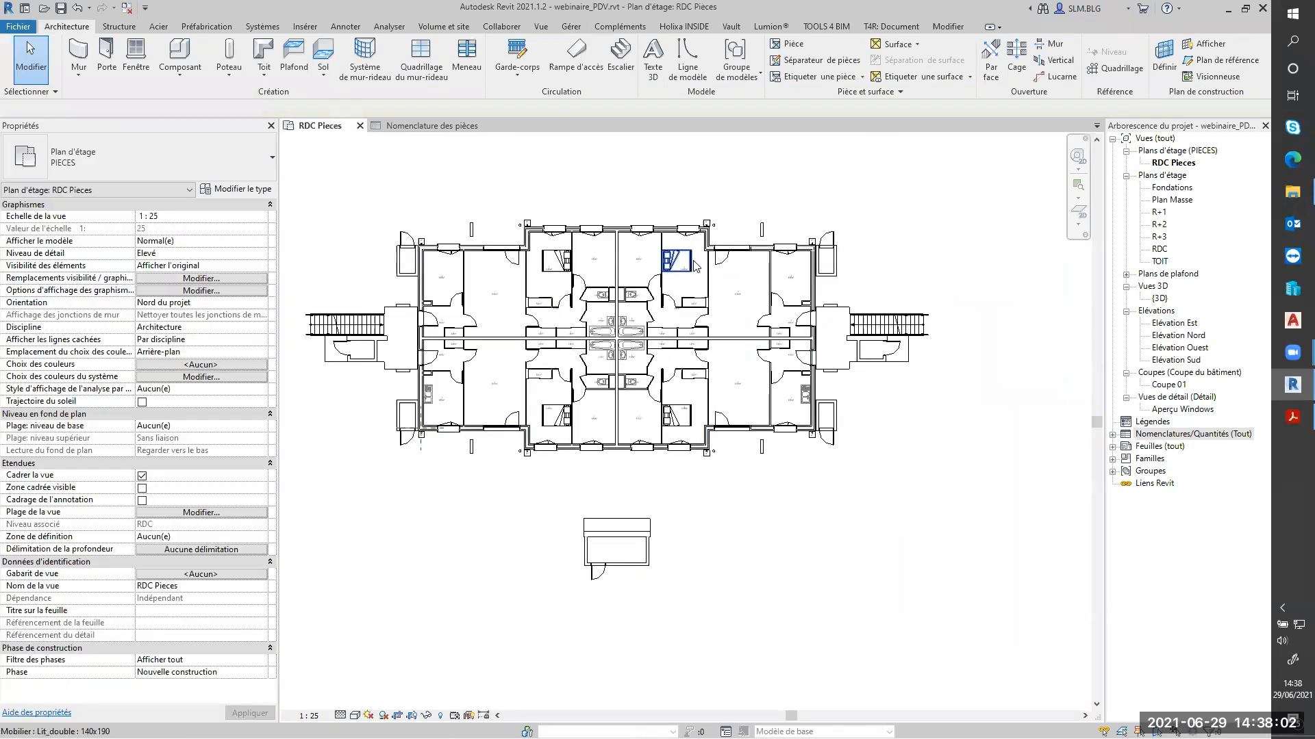
pyautogui.press('w')
pyautogui.press('t')
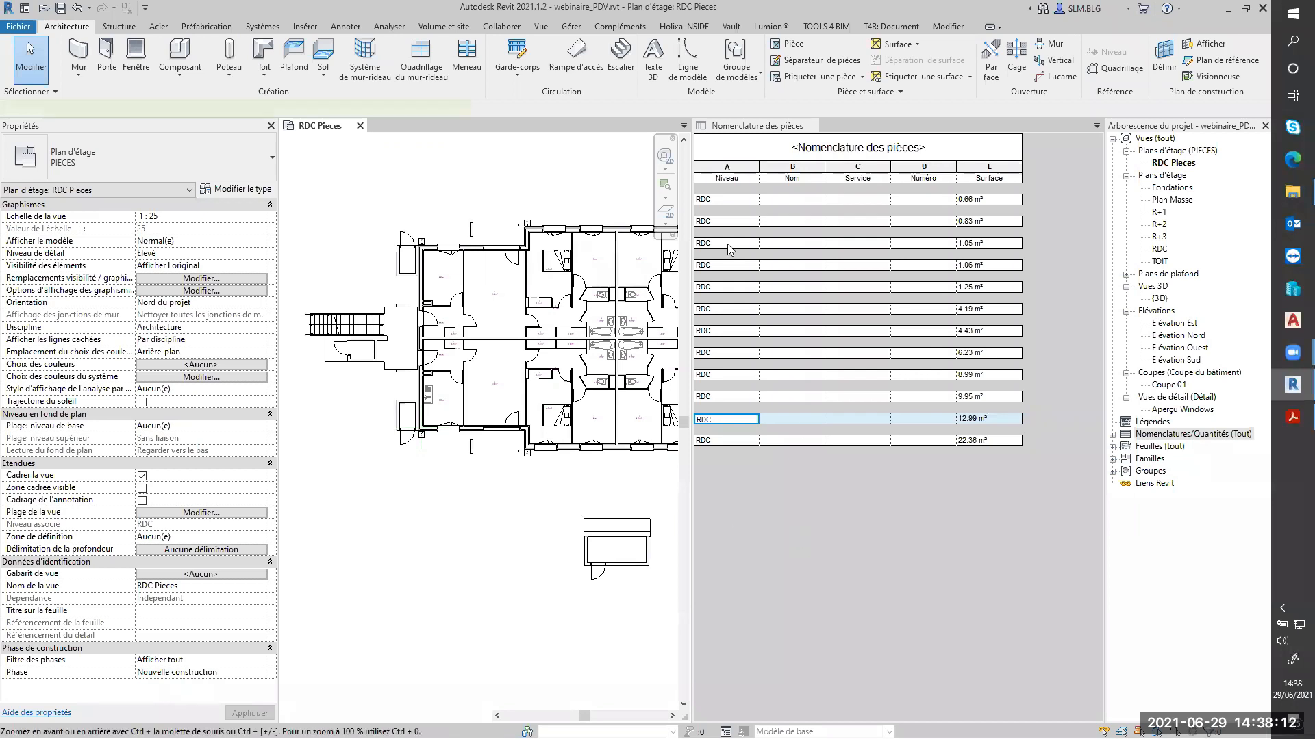
# Step: Locate the 0.66 m² rooms in the plan from their schedule row, and name them pl1 in the schedule
pyautogui.click(725, 200)
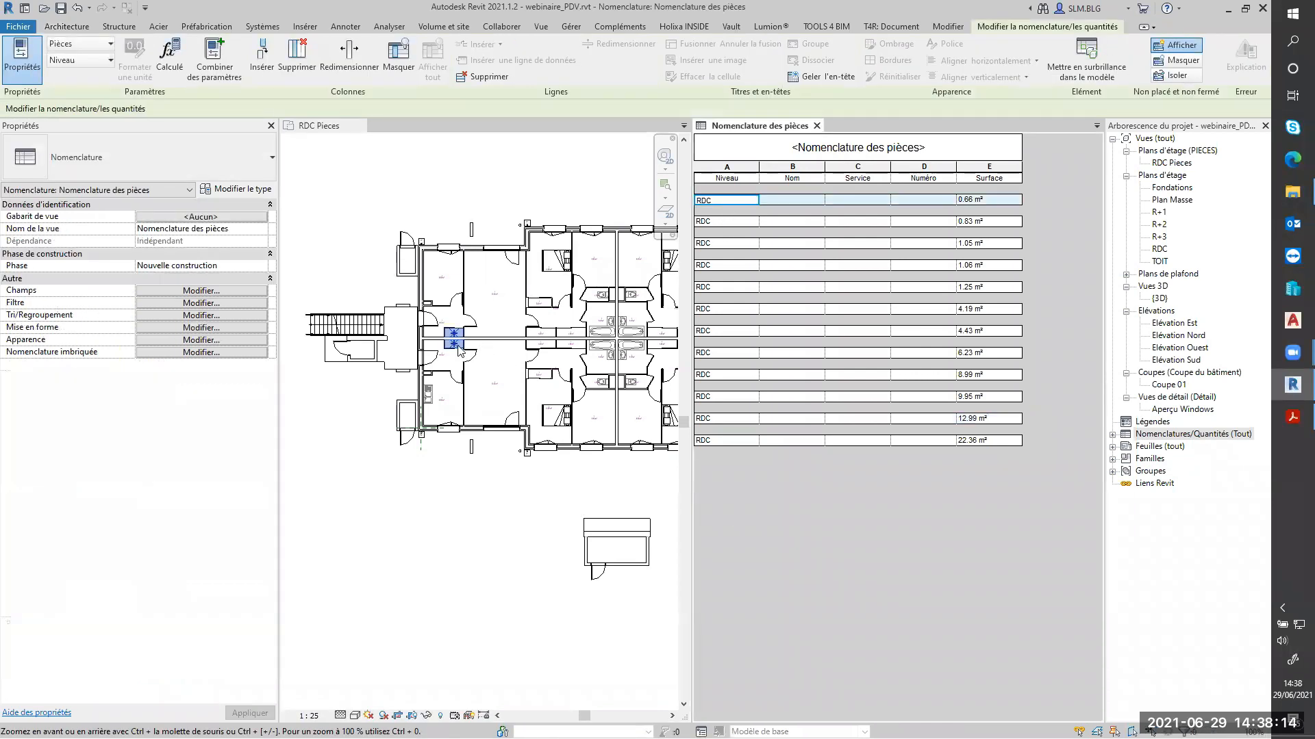
pyautogui.scroll(5, 461, 332)
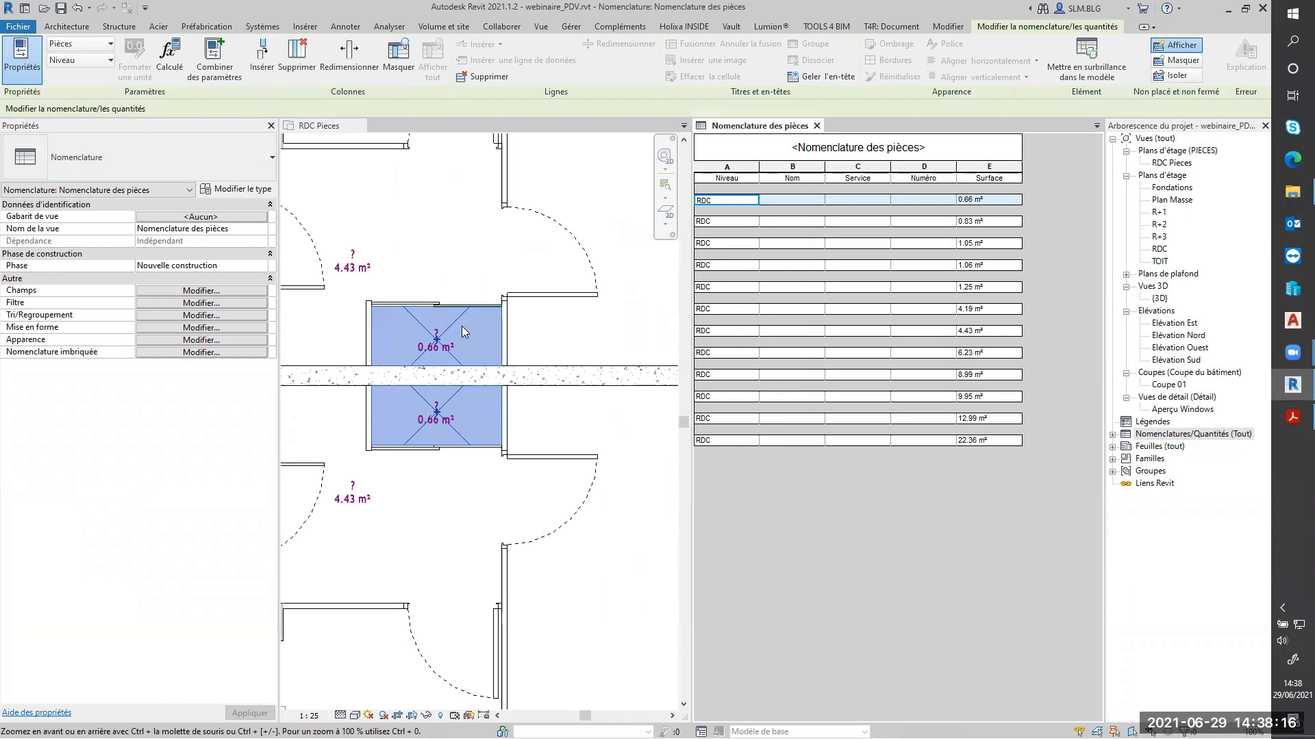
pyautogui.scroll(-6, 471, 348)
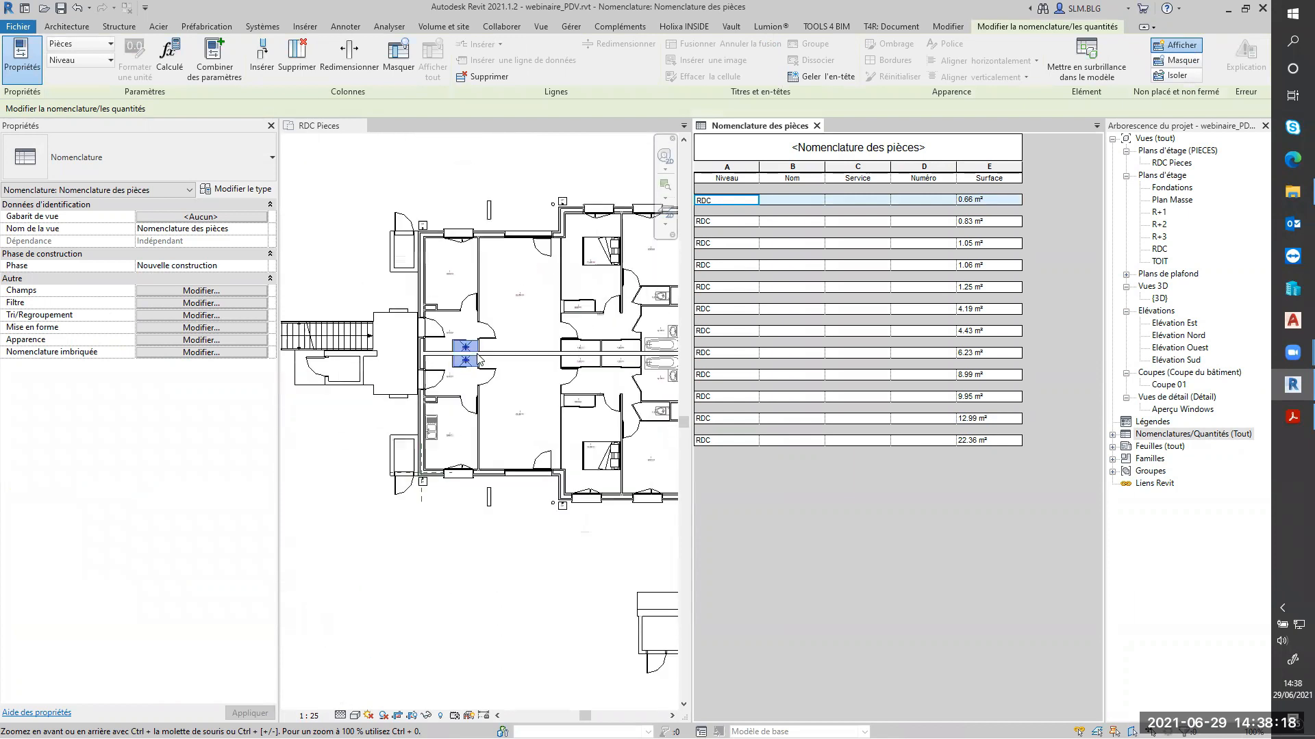
pyautogui.scroll(-2, 528, 510)
pyautogui.click(461, 625)
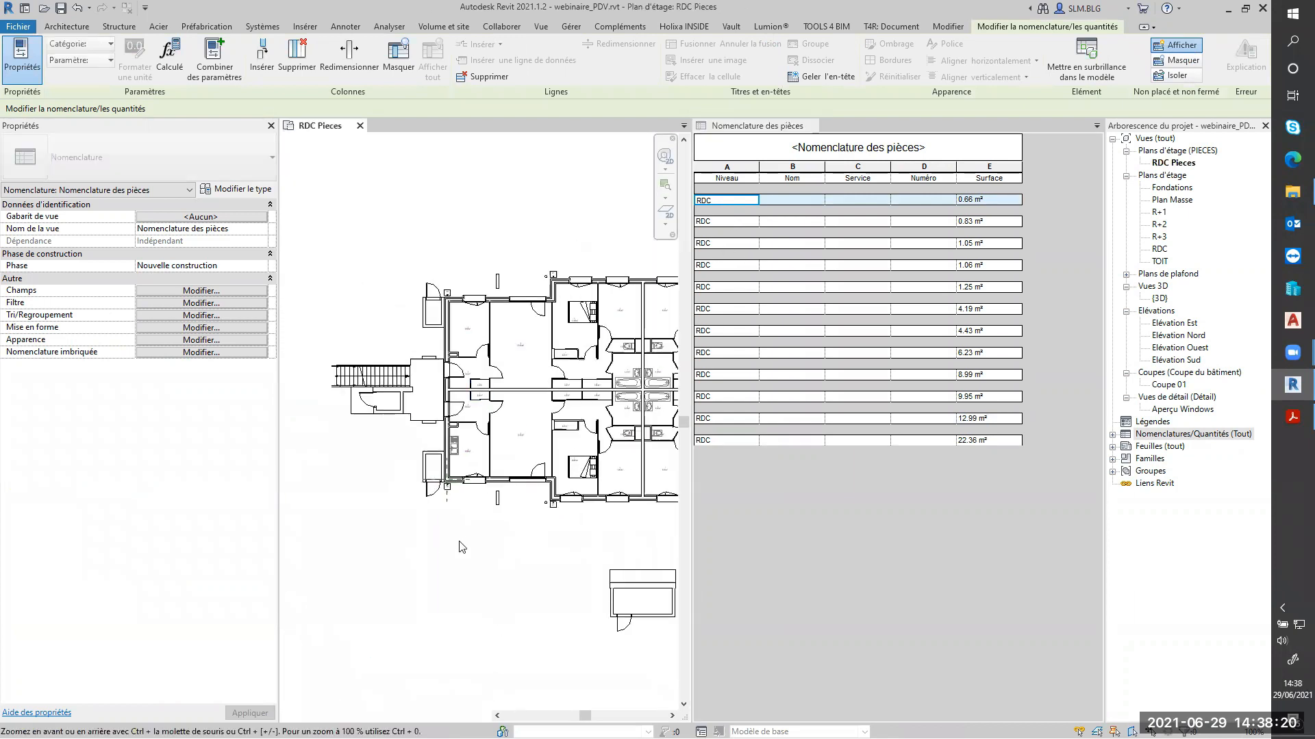
pyautogui.scroll(2, 458, 400)
pyautogui.click(799, 199)
pyautogui.write('pl1')
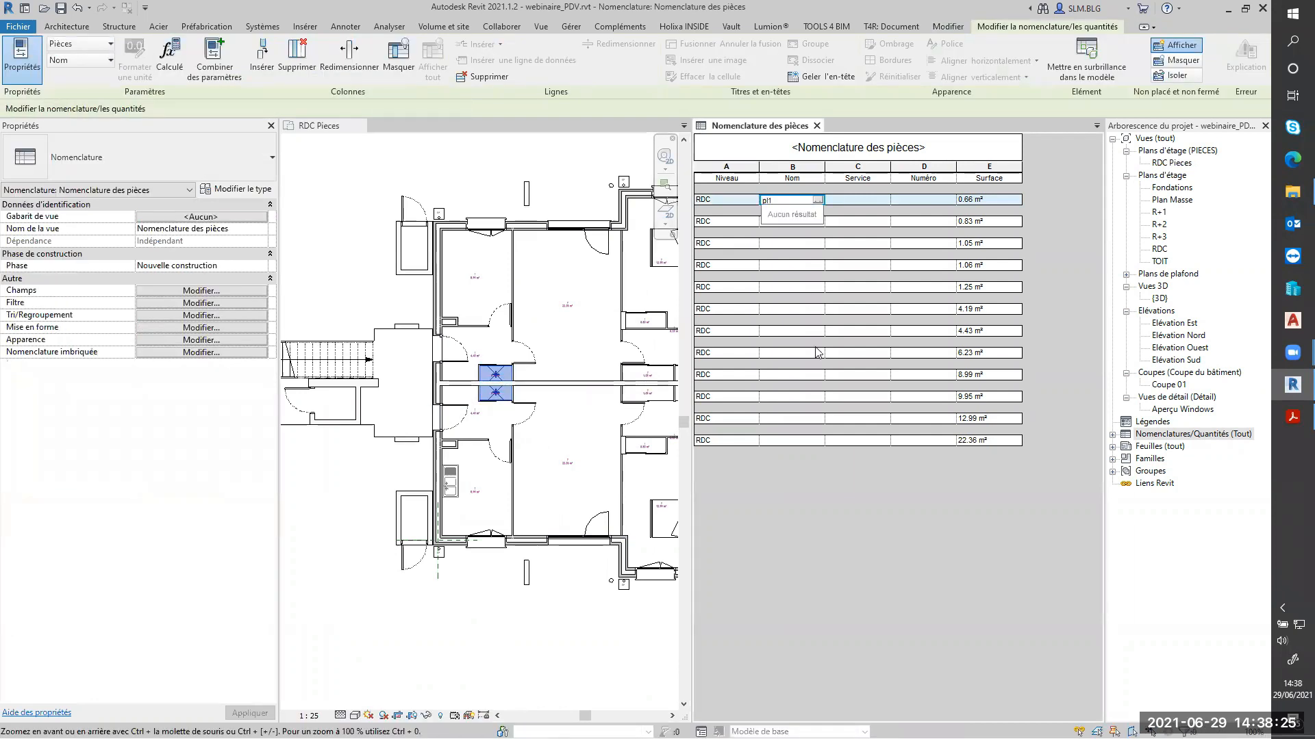
pyautogui.press('Return')
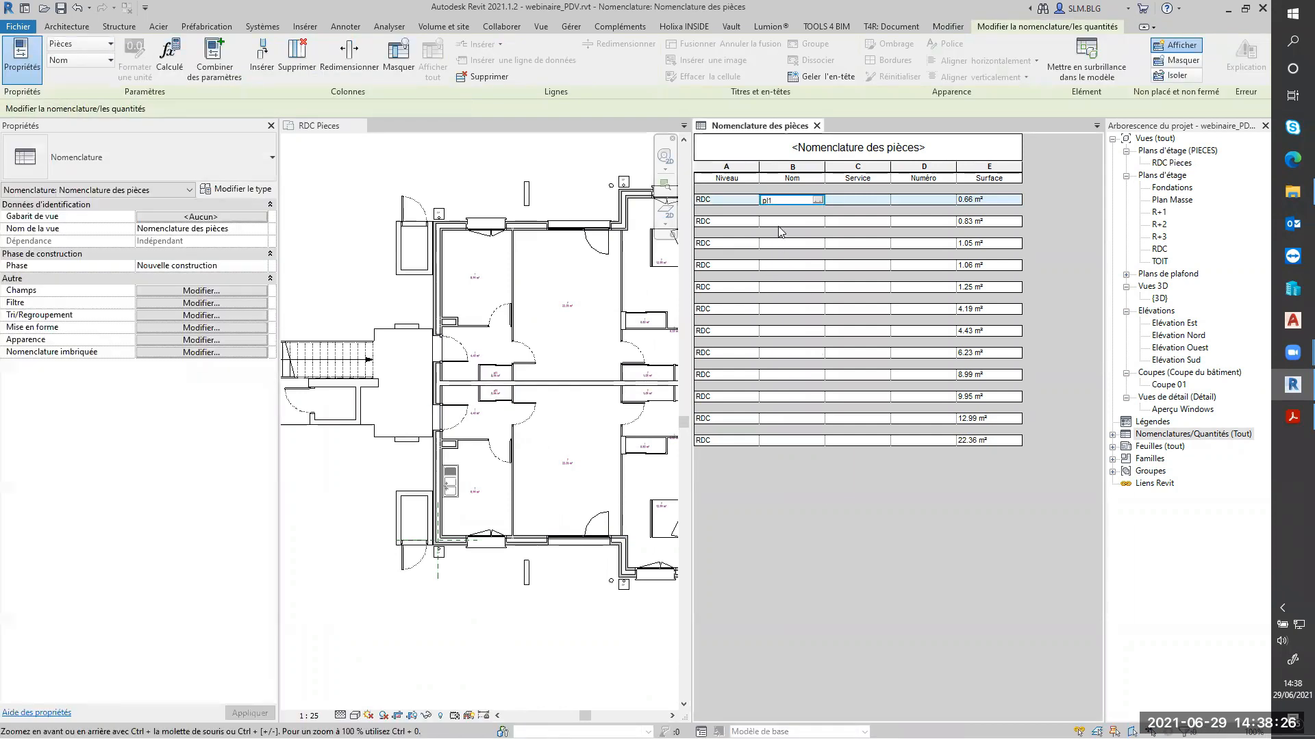
# Step: Name the 0.83 m² rooms pl2 in the room schedule, and open the name of the 1.05 m² rooms for editing
pyautogui.scroll(-1, 566, 334)
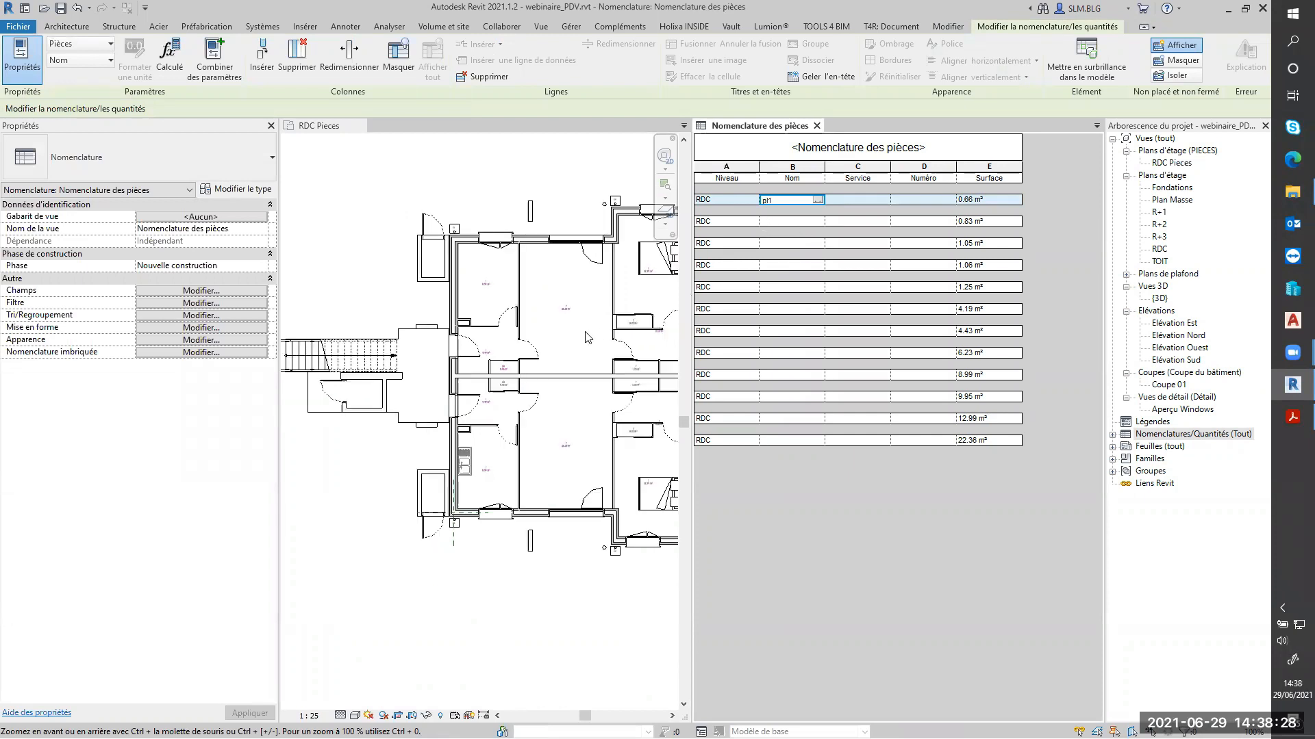
pyautogui.moveTo(478, 344); pyautogui.dragTo(347, 350, button='middle')
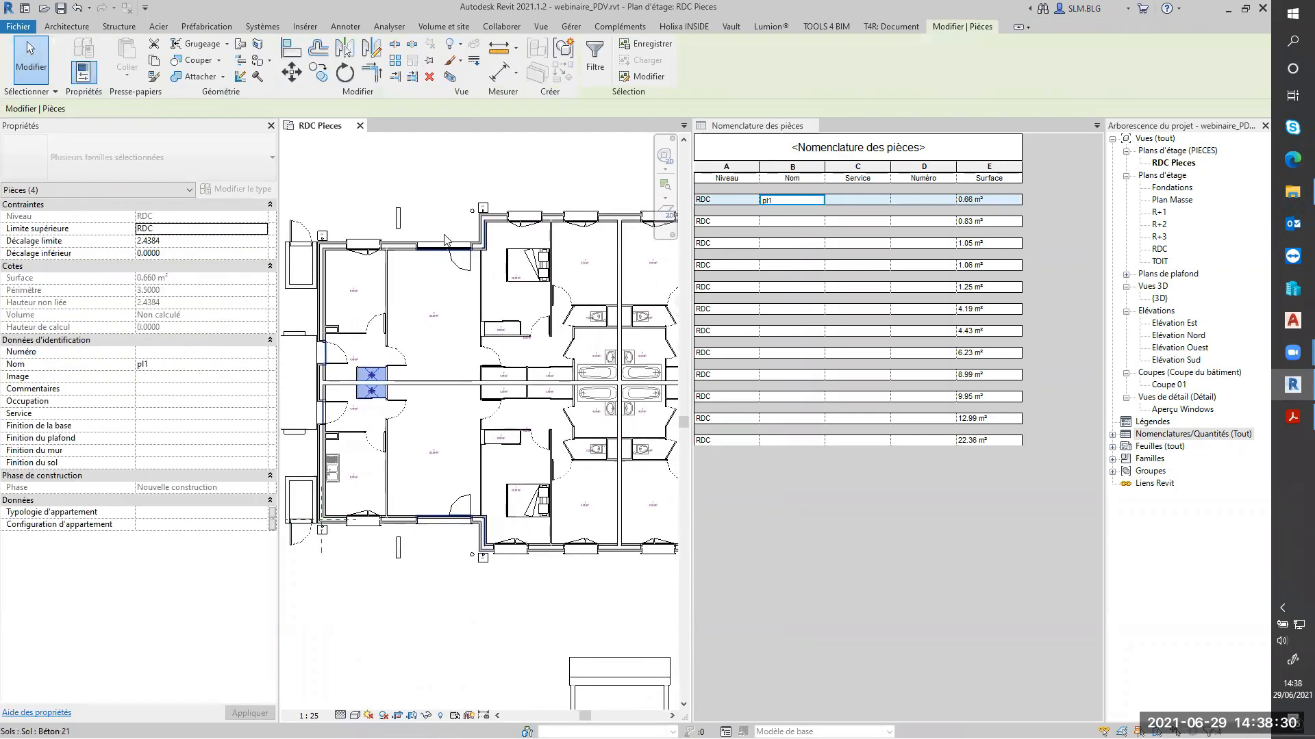
pyautogui.press('Escape')
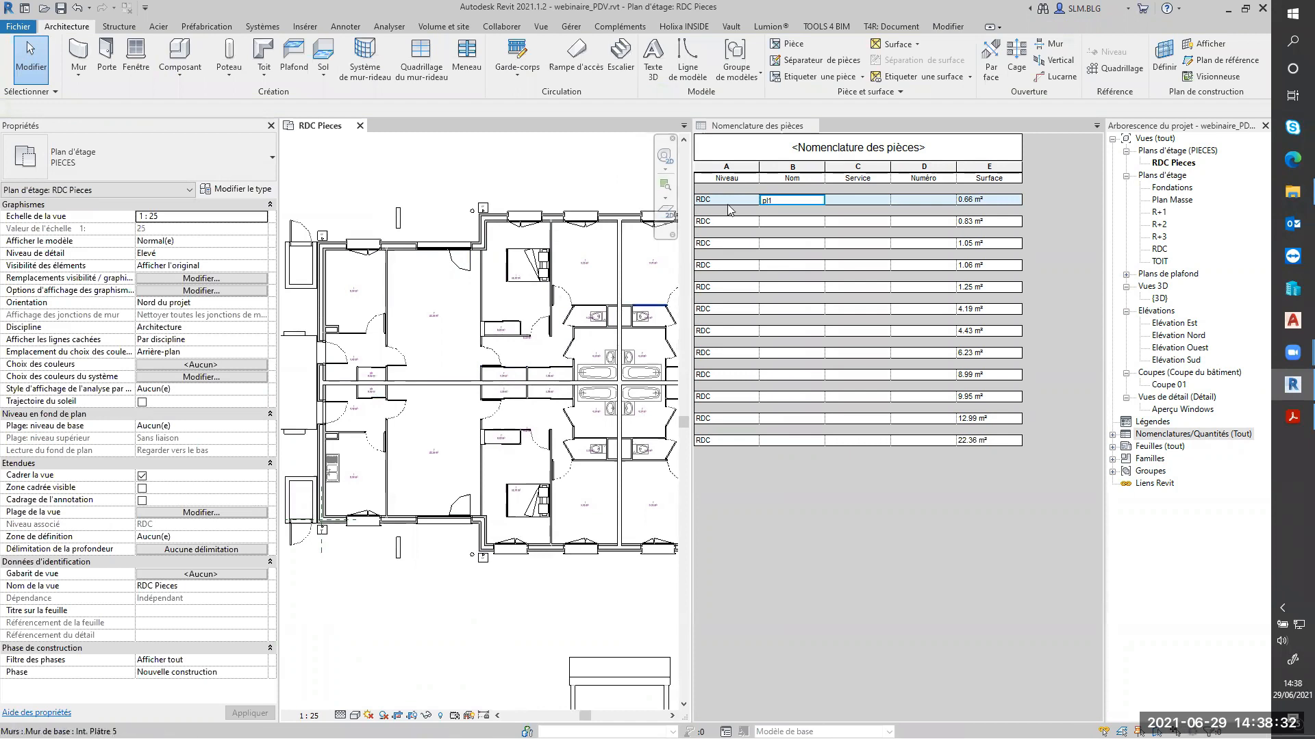
pyautogui.click(779, 222)
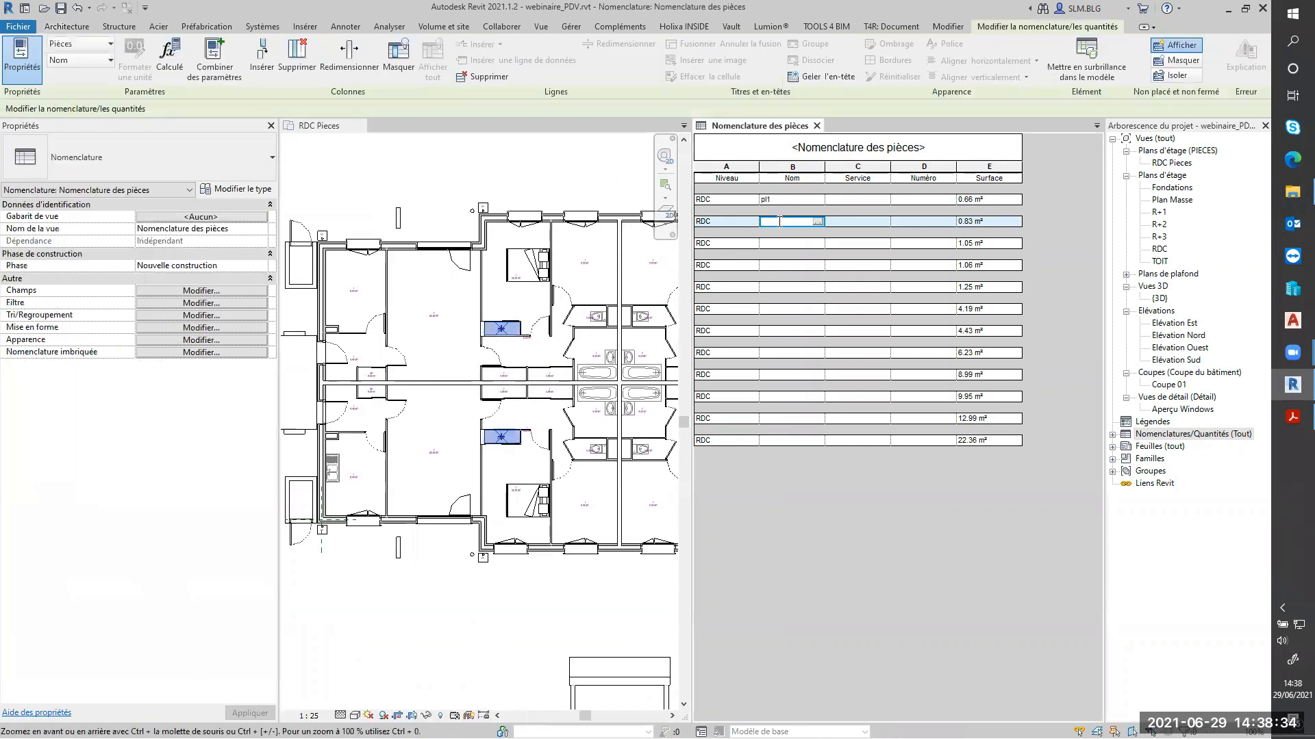
pyautogui.write('pl2')
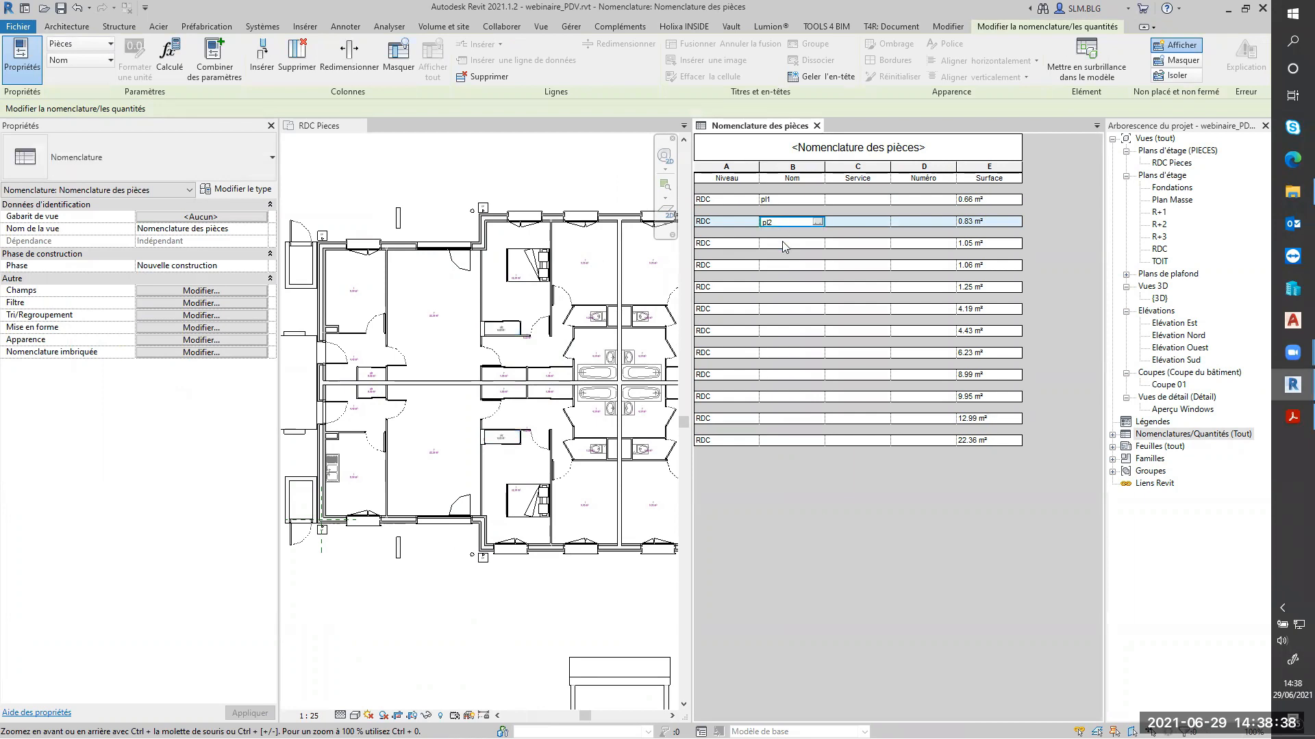
pyautogui.click(782, 243)
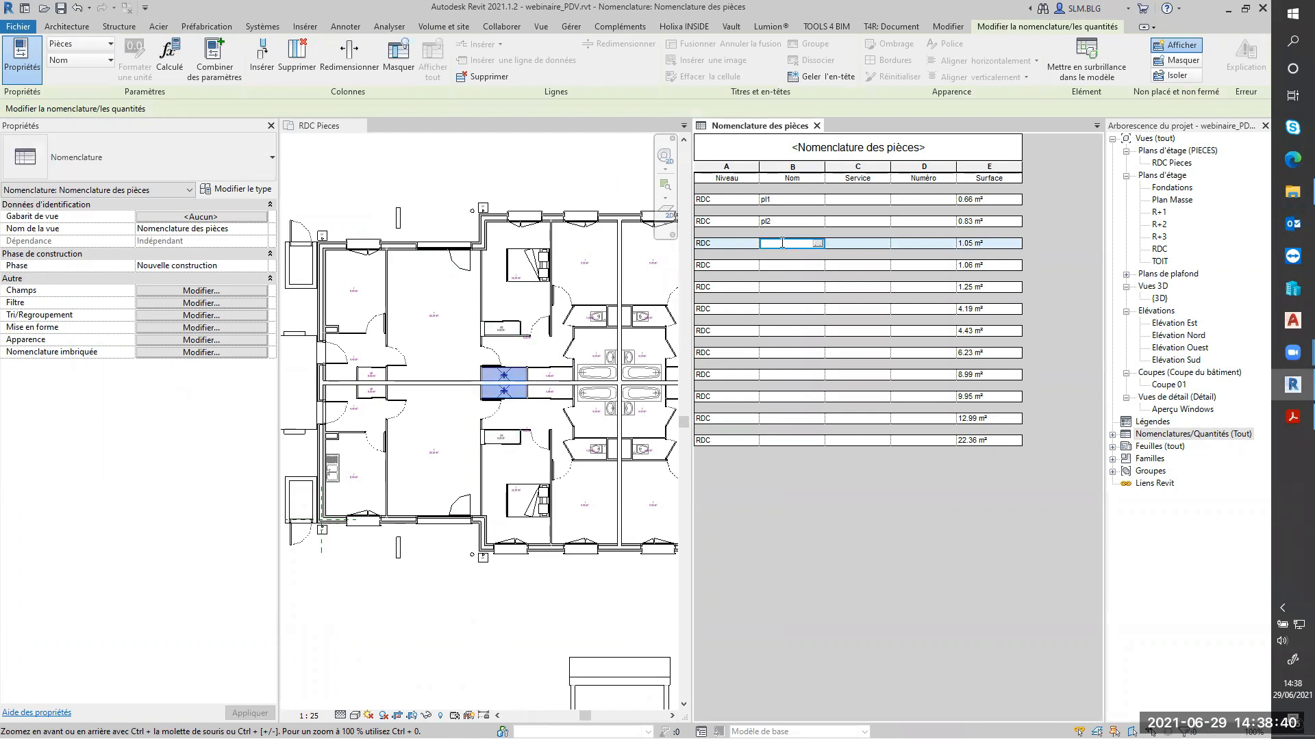
# Step: Name the 1.05 m² rooms pl3 and the 1.06 m² rooms pl4 in the room schedule
pyautogui.write('pl3')
pyautogui.click(816, 508)
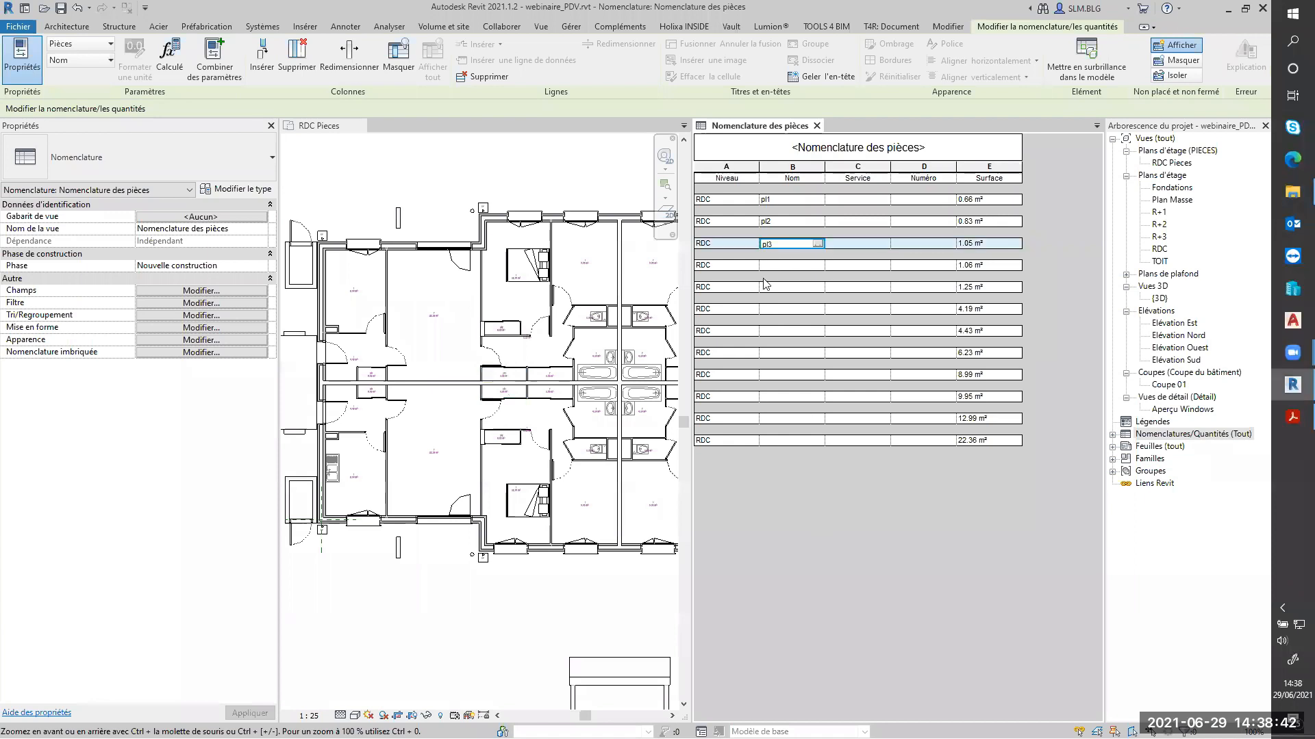
pyautogui.click(773, 265)
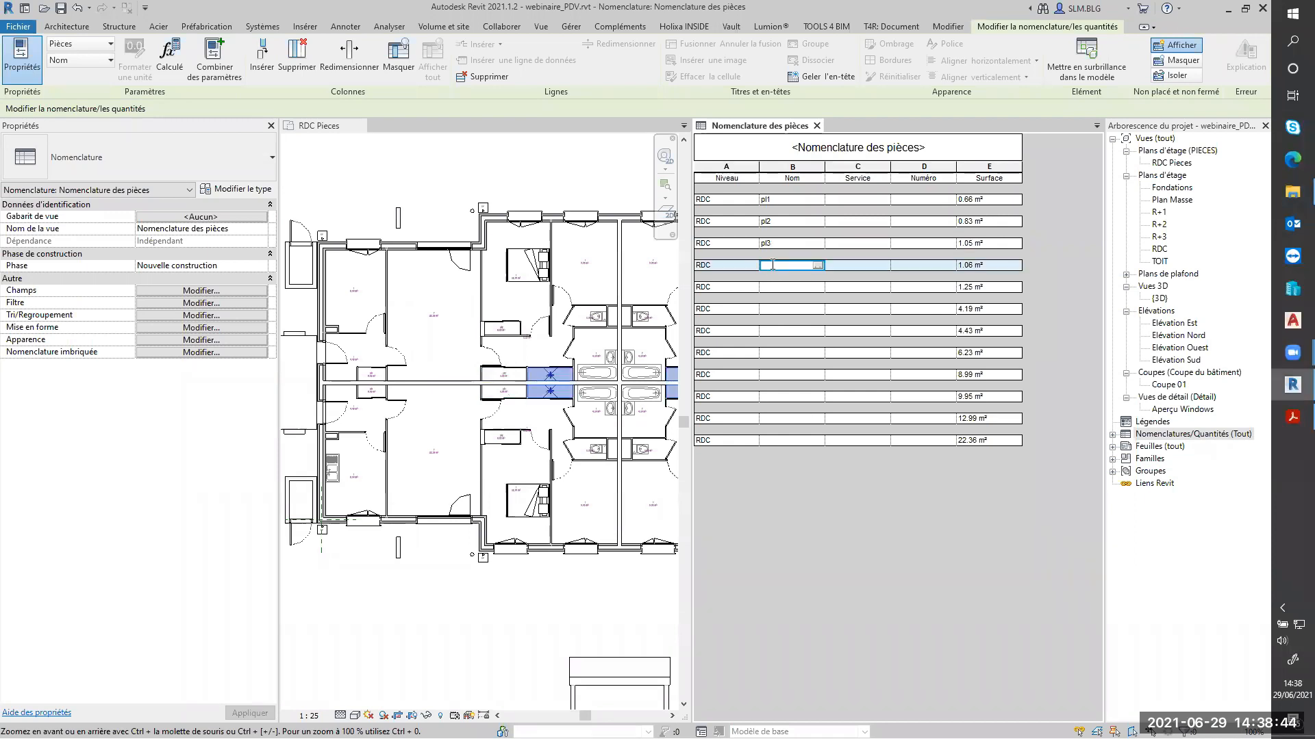
pyautogui.write('pl4')
# Step: Locate the 1.25 m² rooms on the plan from their schedule row, then name them wc and the 4.19 m² rooms sdb
pyautogui.click(724, 289)
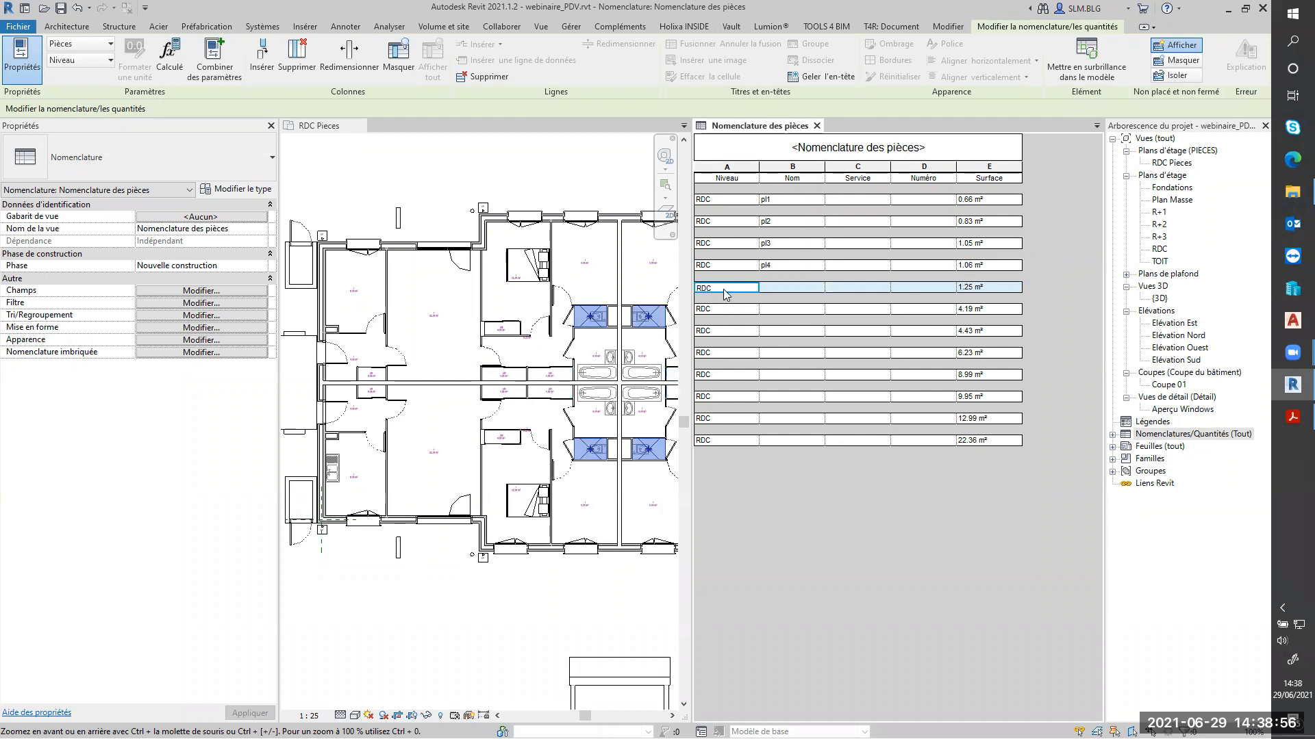
pyautogui.click(777, 290)
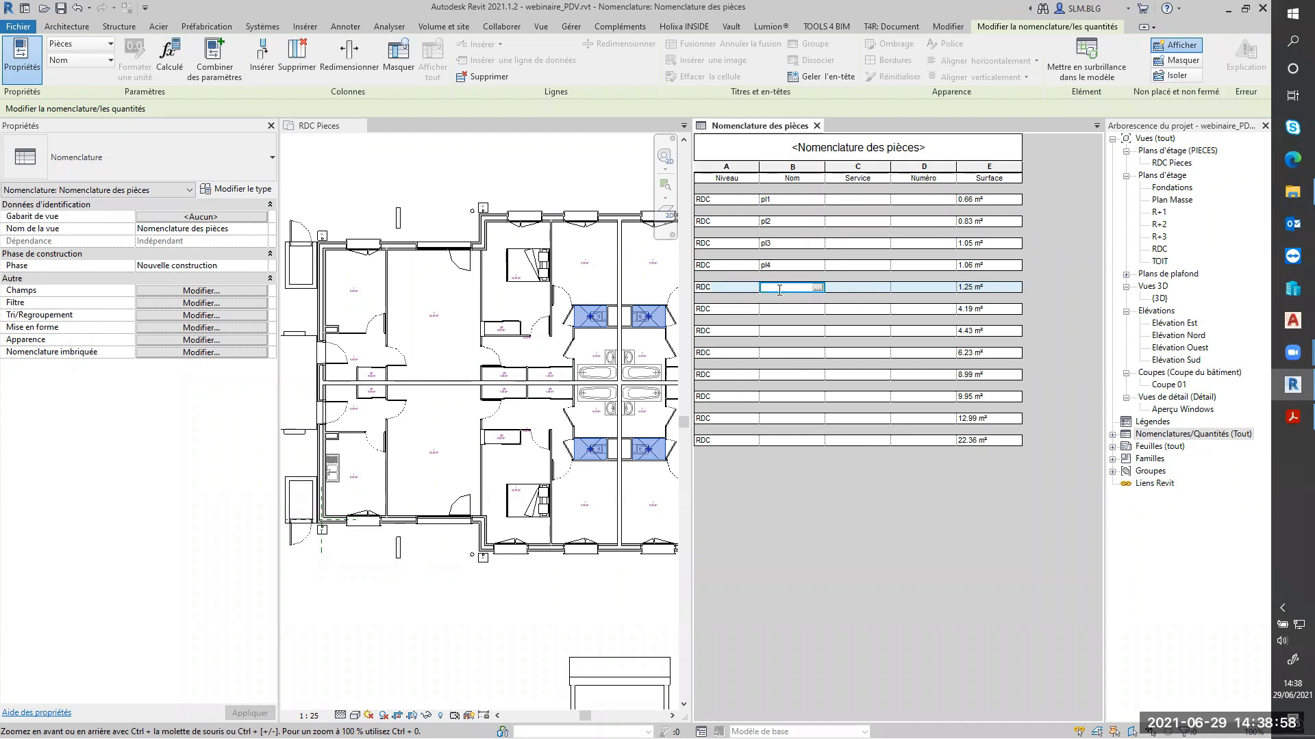
pyautogui.write('wc')
pyautogui.press('Return')
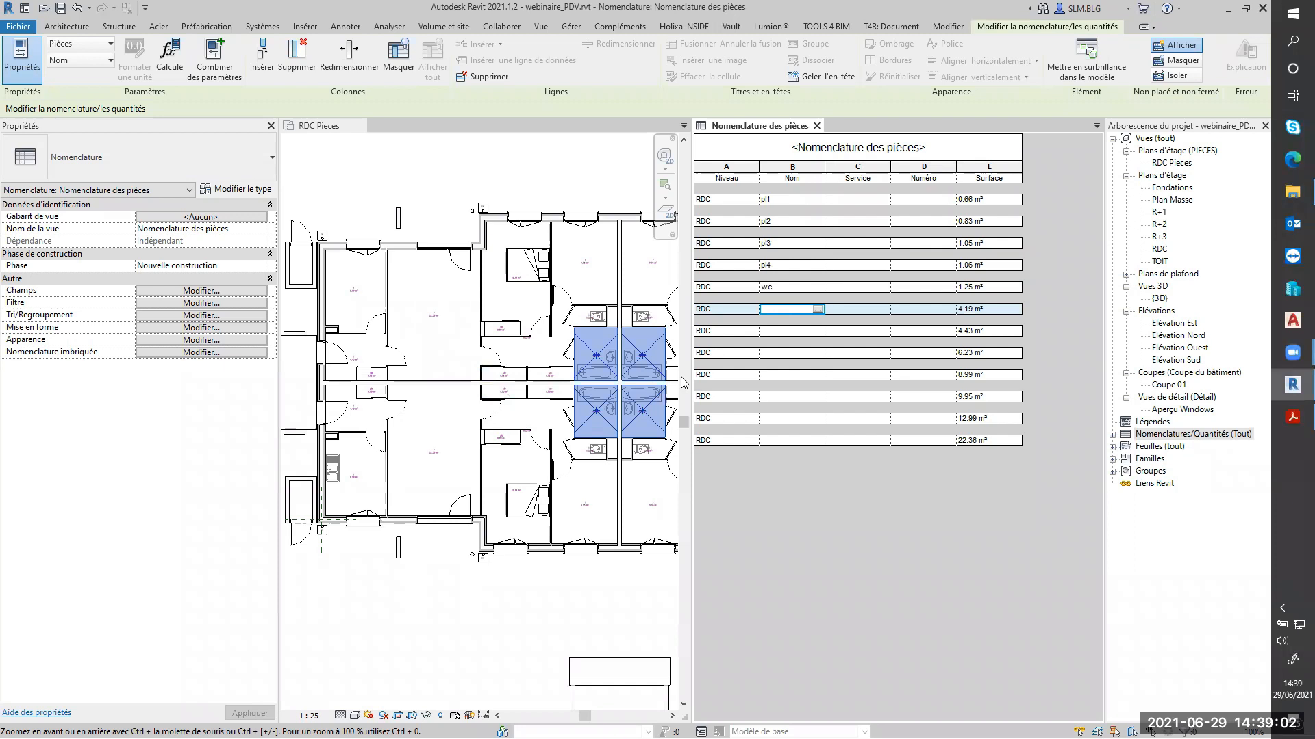
pyautogui.write('sdb')
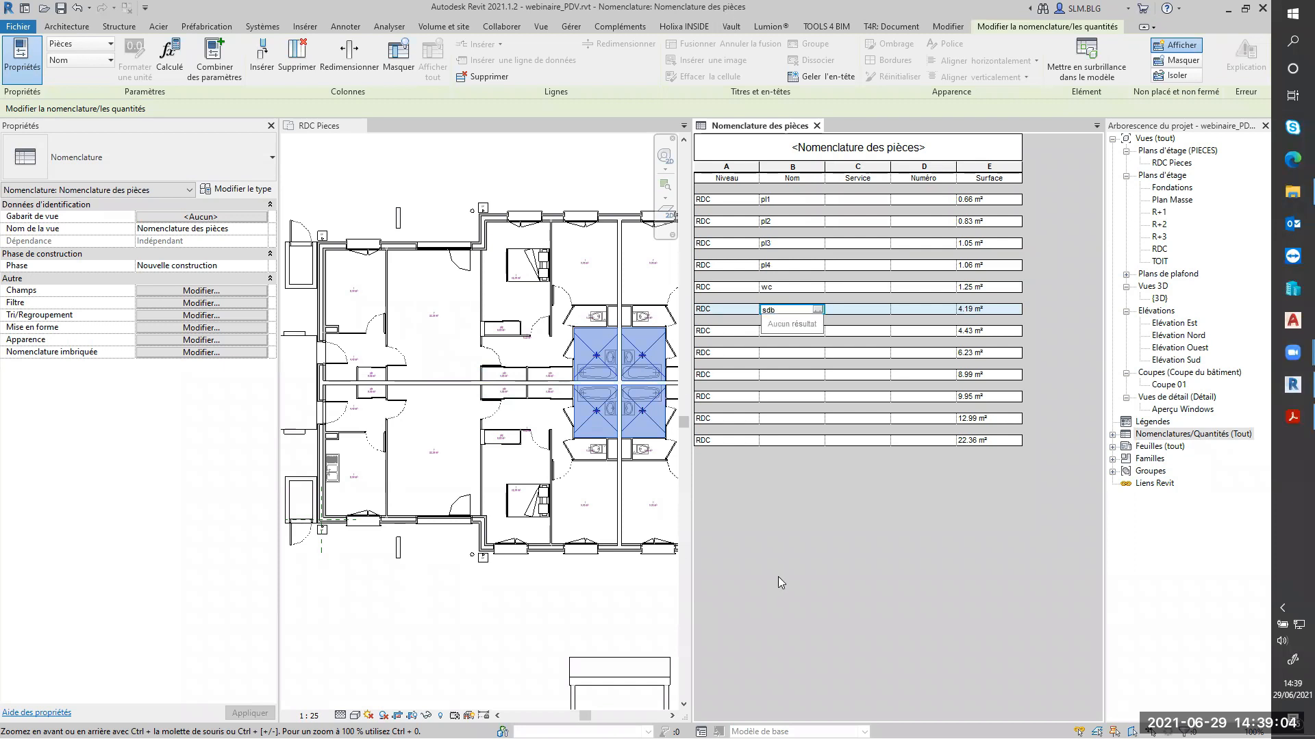
# Step: Name the 4.43 m² rooms entree and the 6.23 m² rooms couloir in the room schedule
pyautogui.click(782, 332)
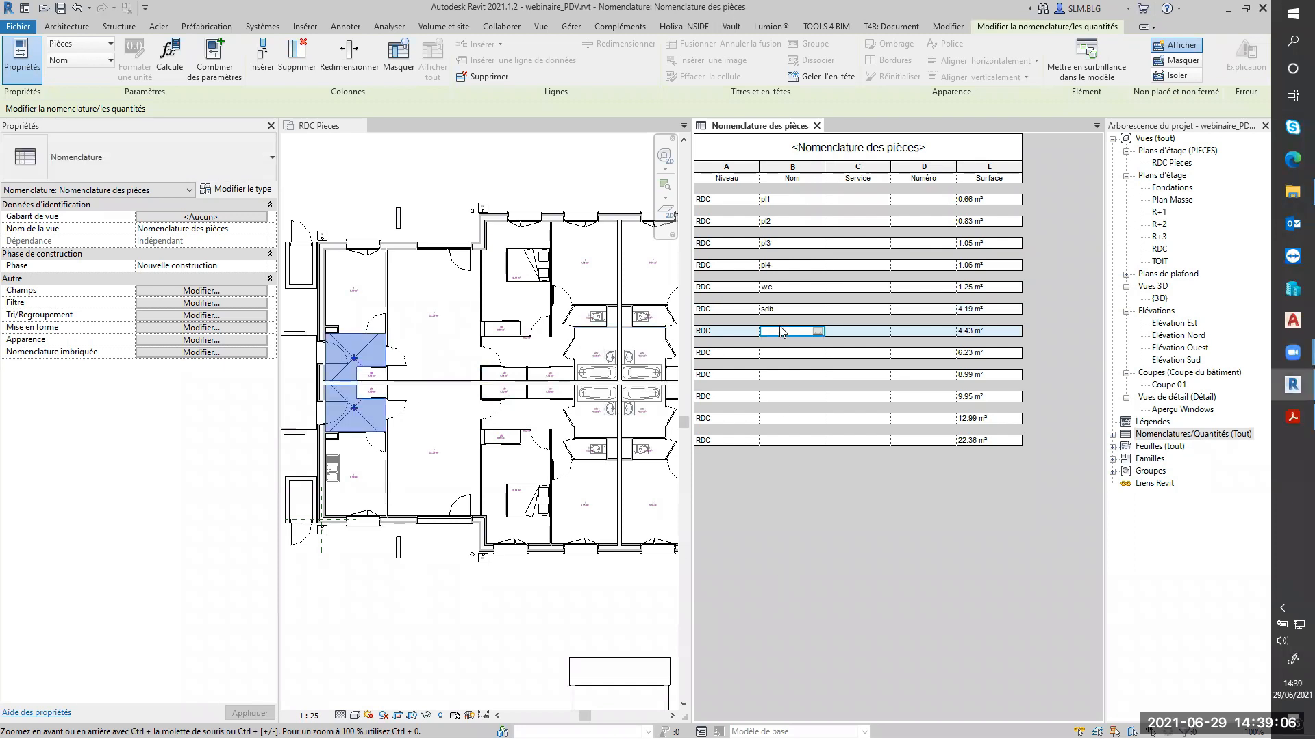
pyautogui.write('entree')
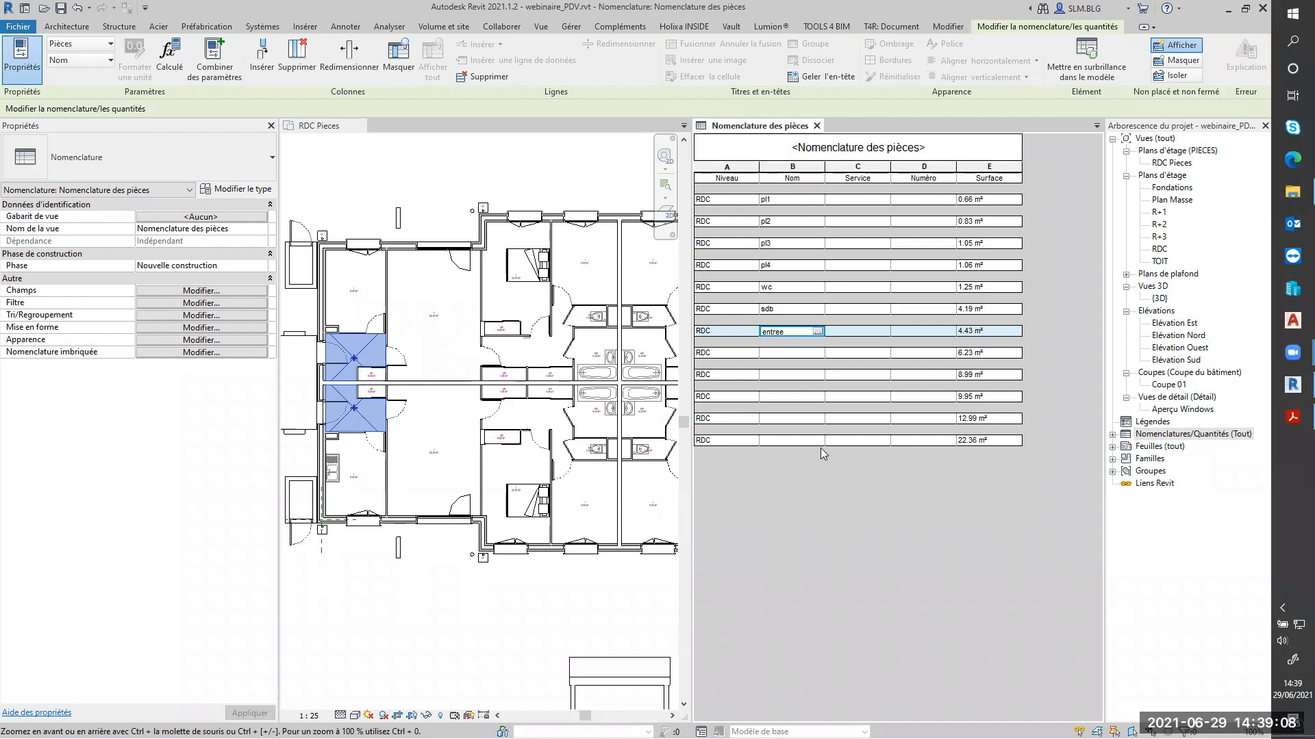
pyautogui.click(789, 352)
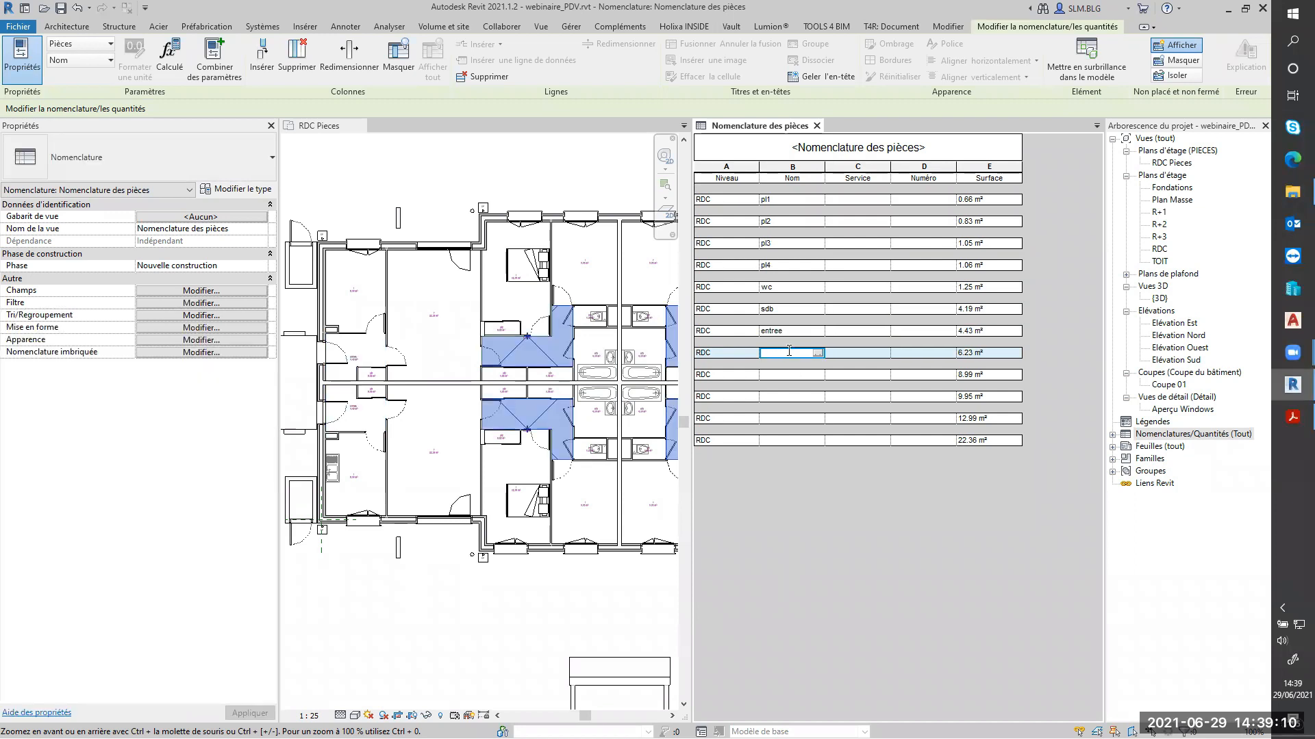
pyautogui.write('couloir')
# Step: Name the 8.99 m² rooms cuisine and the 9.95 m² rooms bureau in the room schedule
pyautogui.click(776, 374)
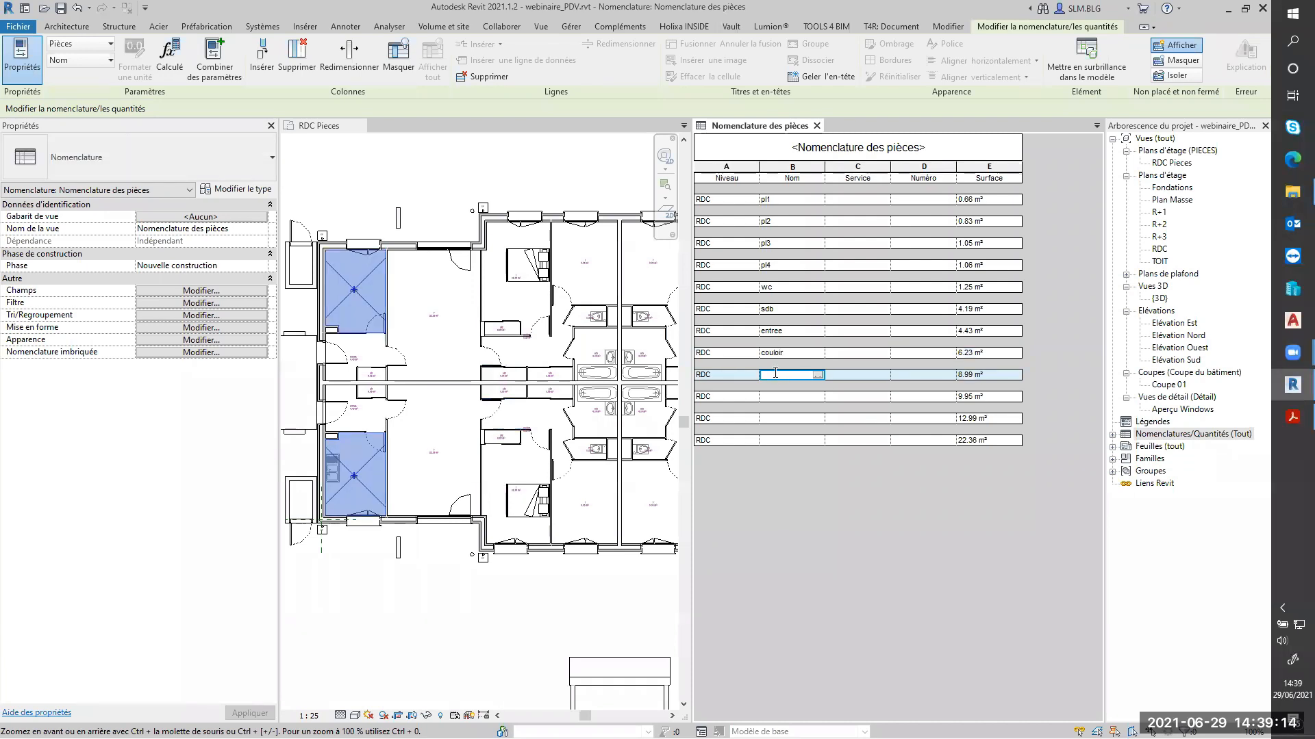
pyautogui.write('cuisine')
pyautogui.press('Return')
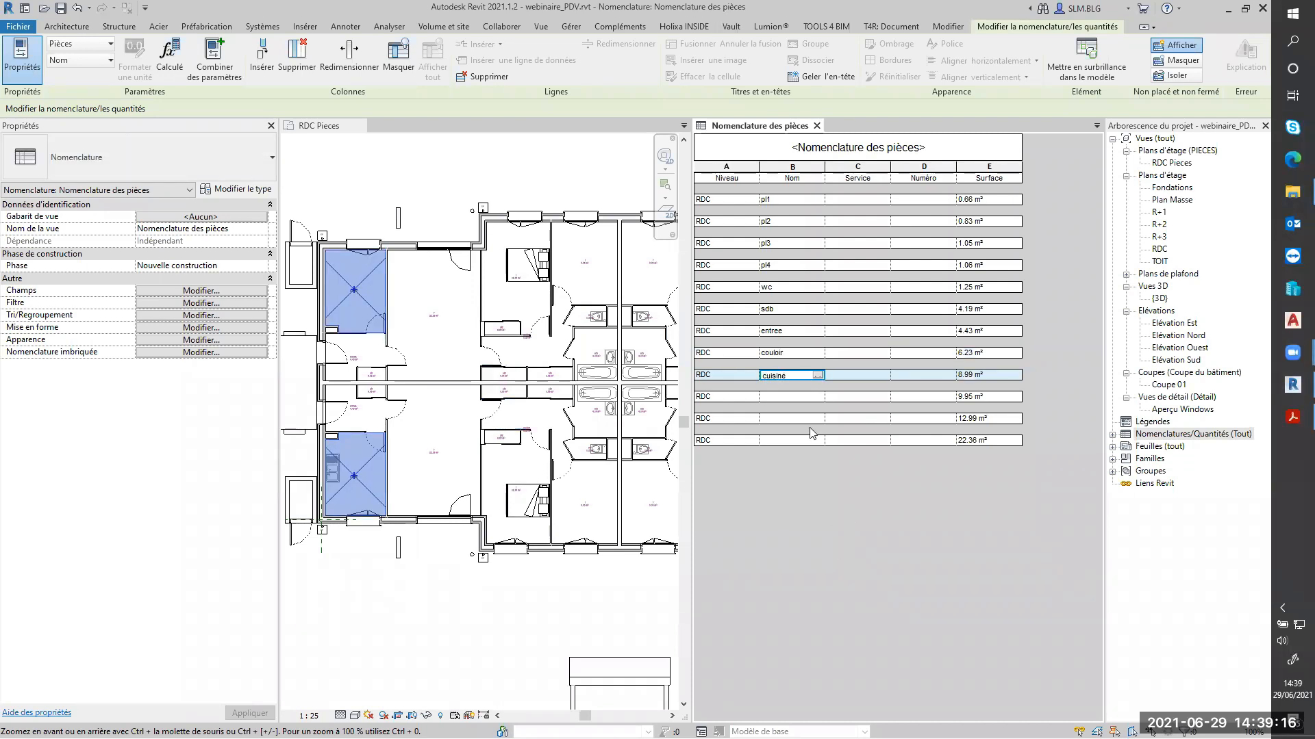
pyautogui.click(776, 396)
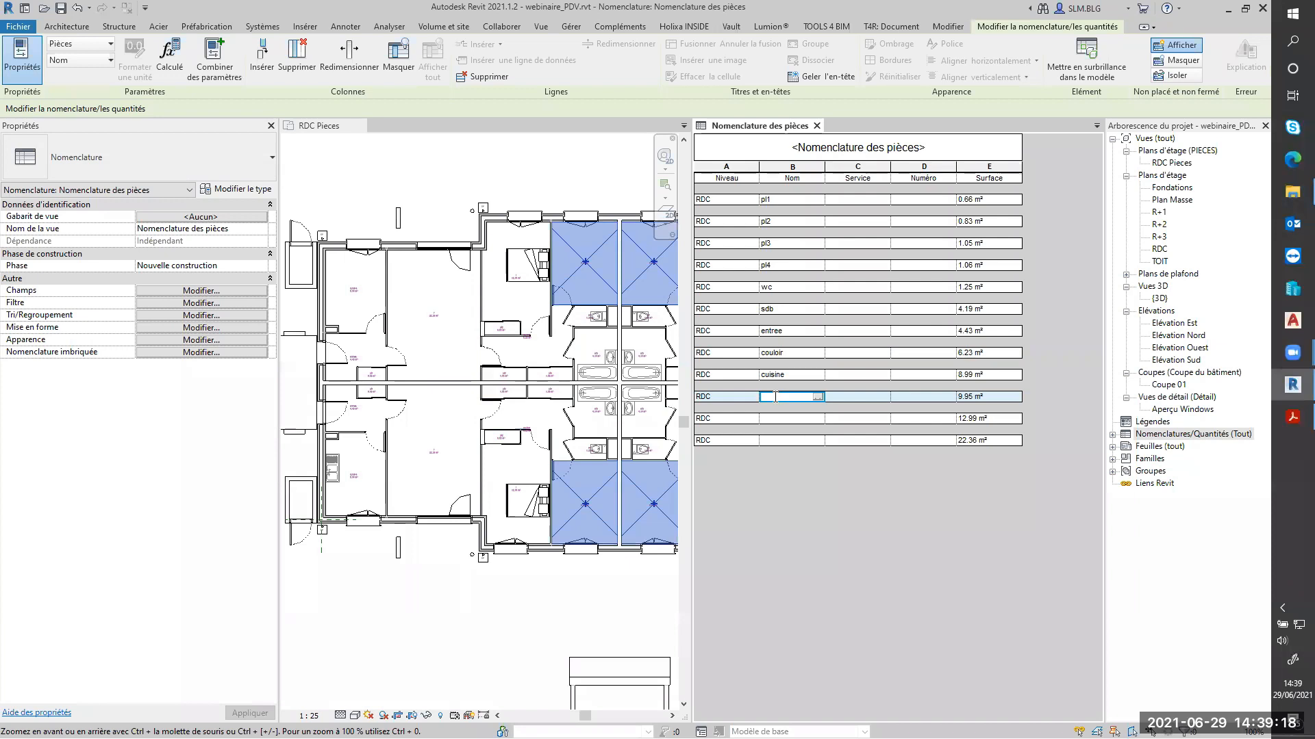
pyautogui.write('bureau')
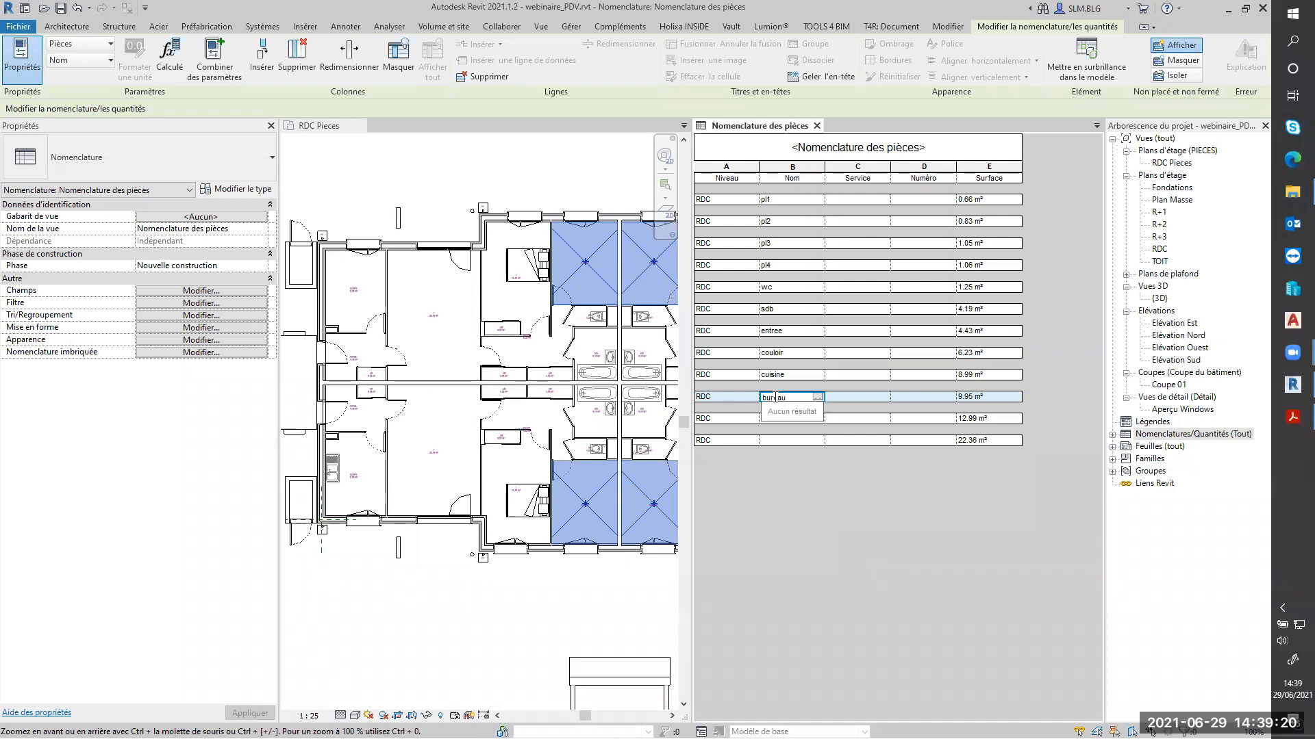
pyautogui.press('Return')
# Step: Name the 12.99 m² rooms chambre and the 22.36 m² rooms sejour in the room schedule
pyautogui.click(780, 418)
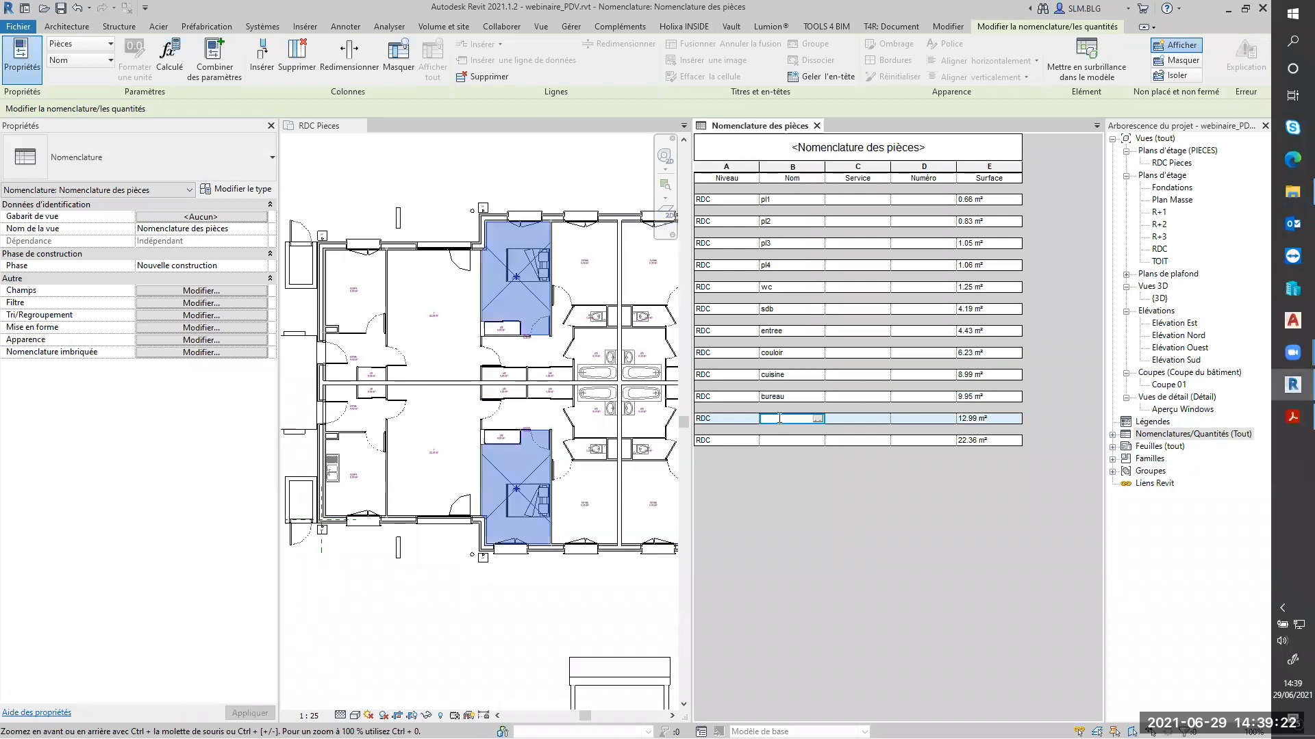
pyautogui.write('chan')
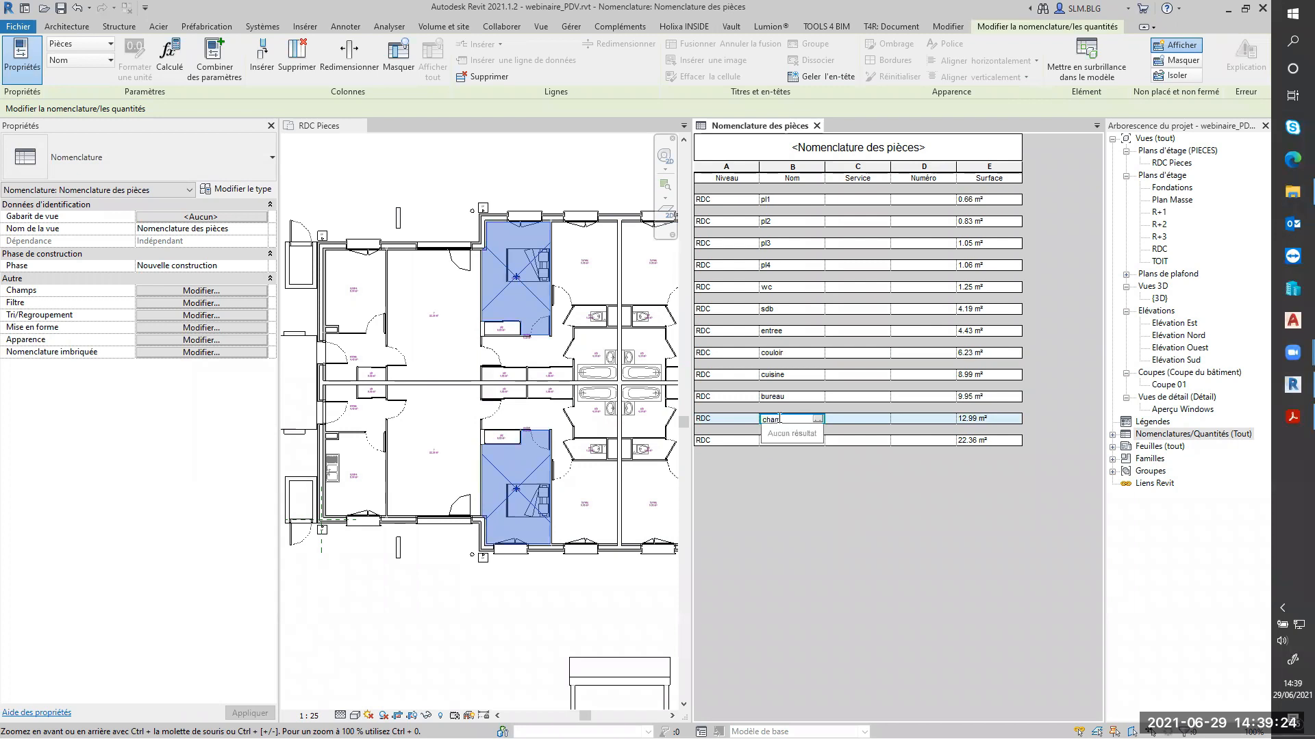
pyautogui.press('Return')
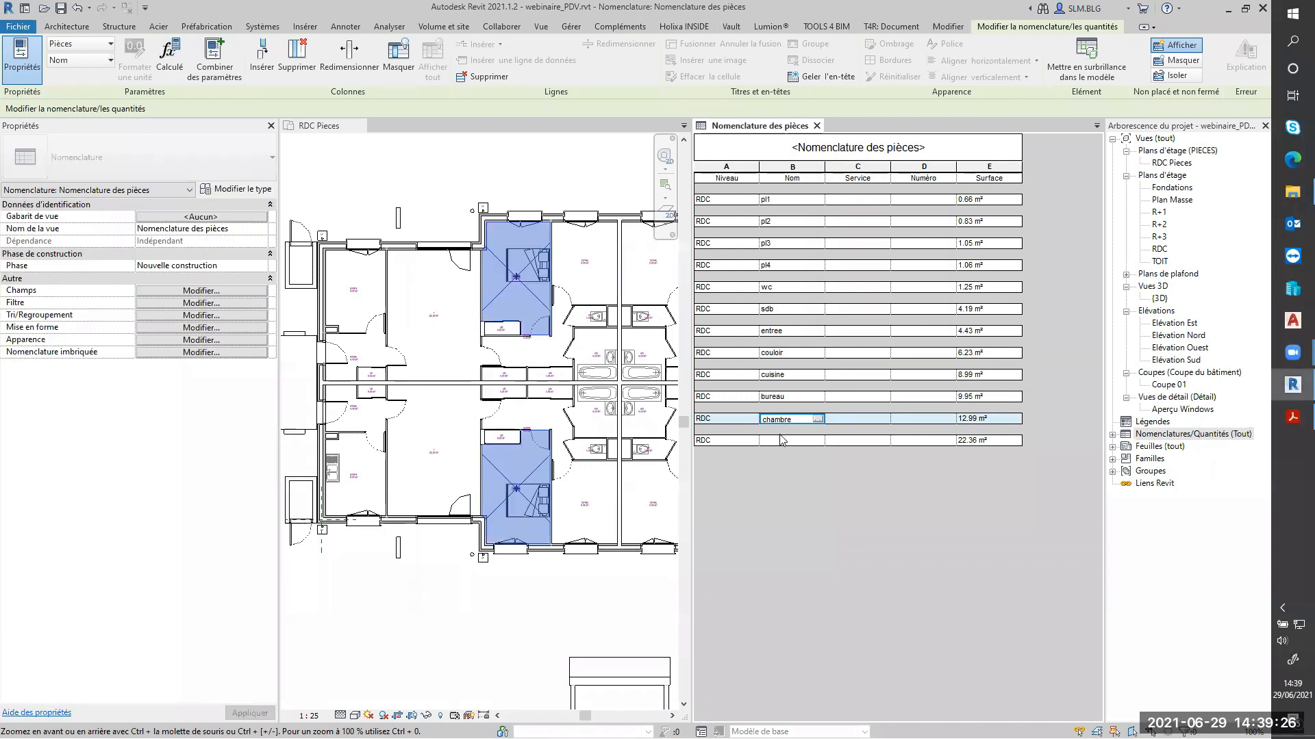
pyautogui.click(780, 439)
pyautogui.write('s')
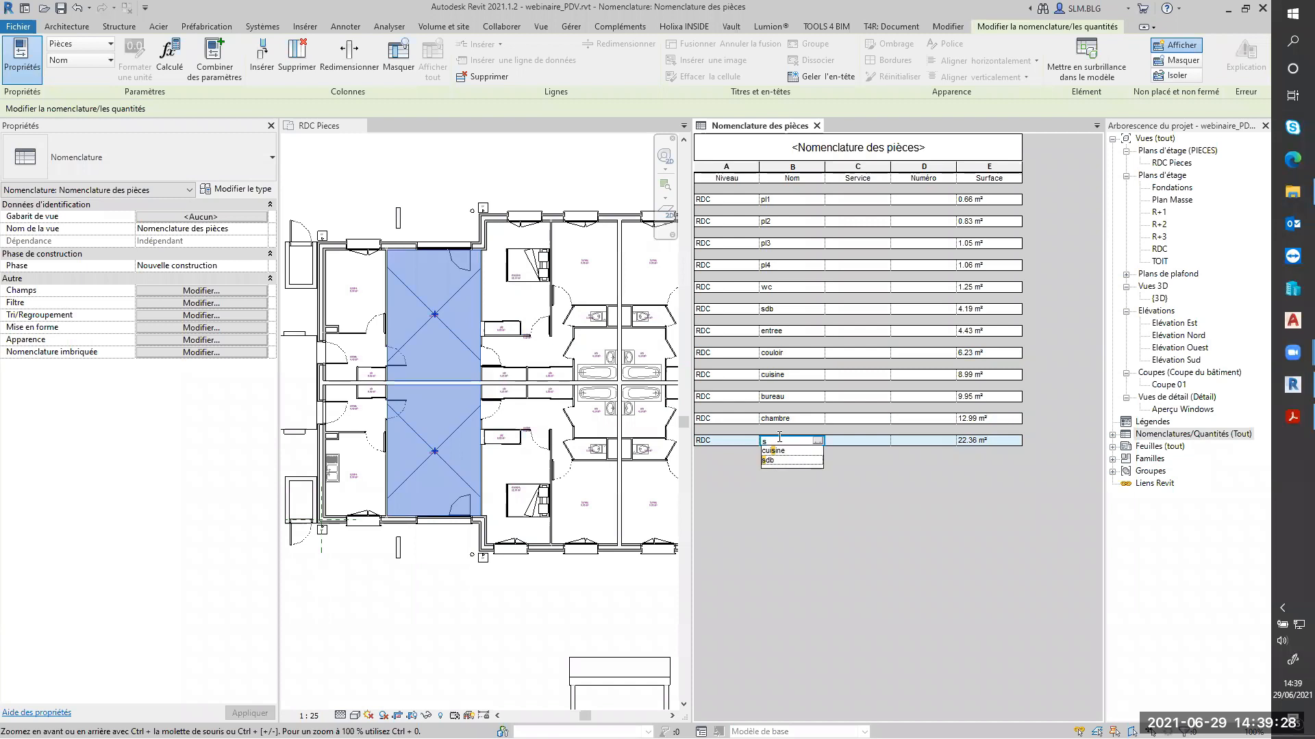
pyautogui.write('ejour')
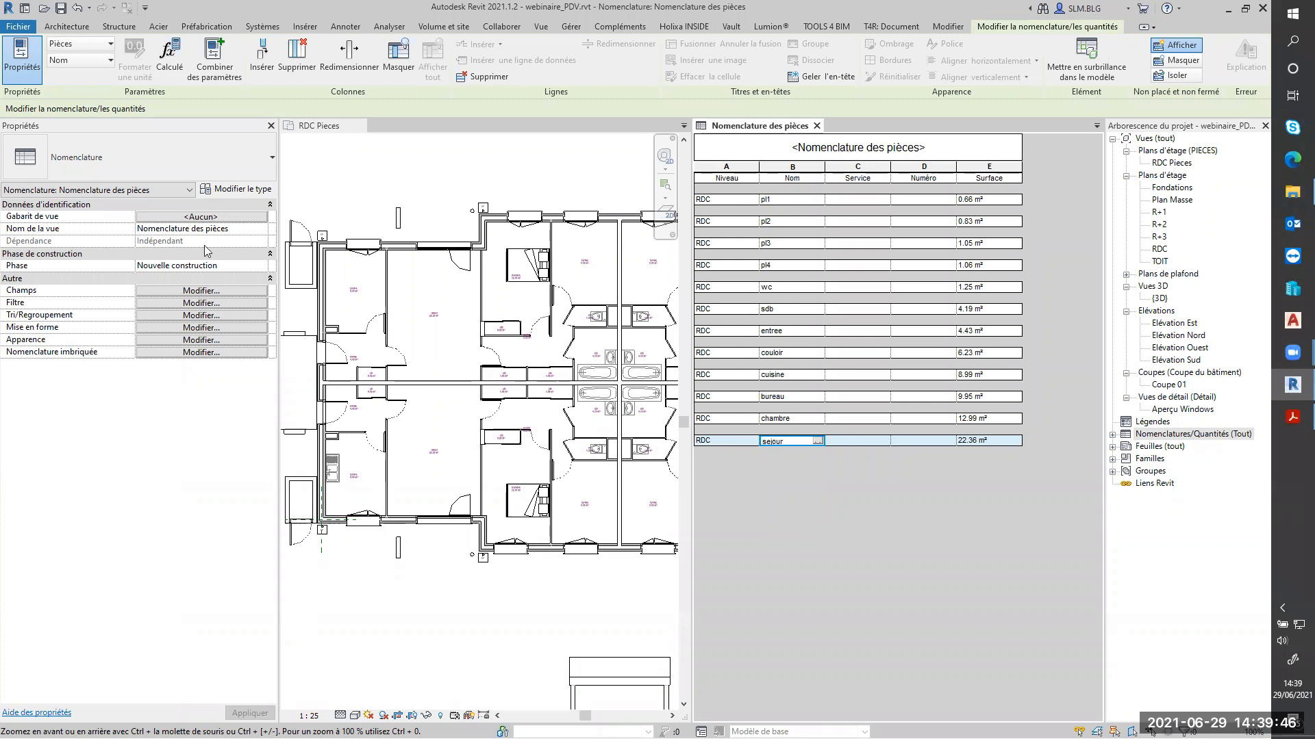
# Step: Set the room schedule to itemize every instance in its sorting and grouping settings
pyautogui.click(173, 316)
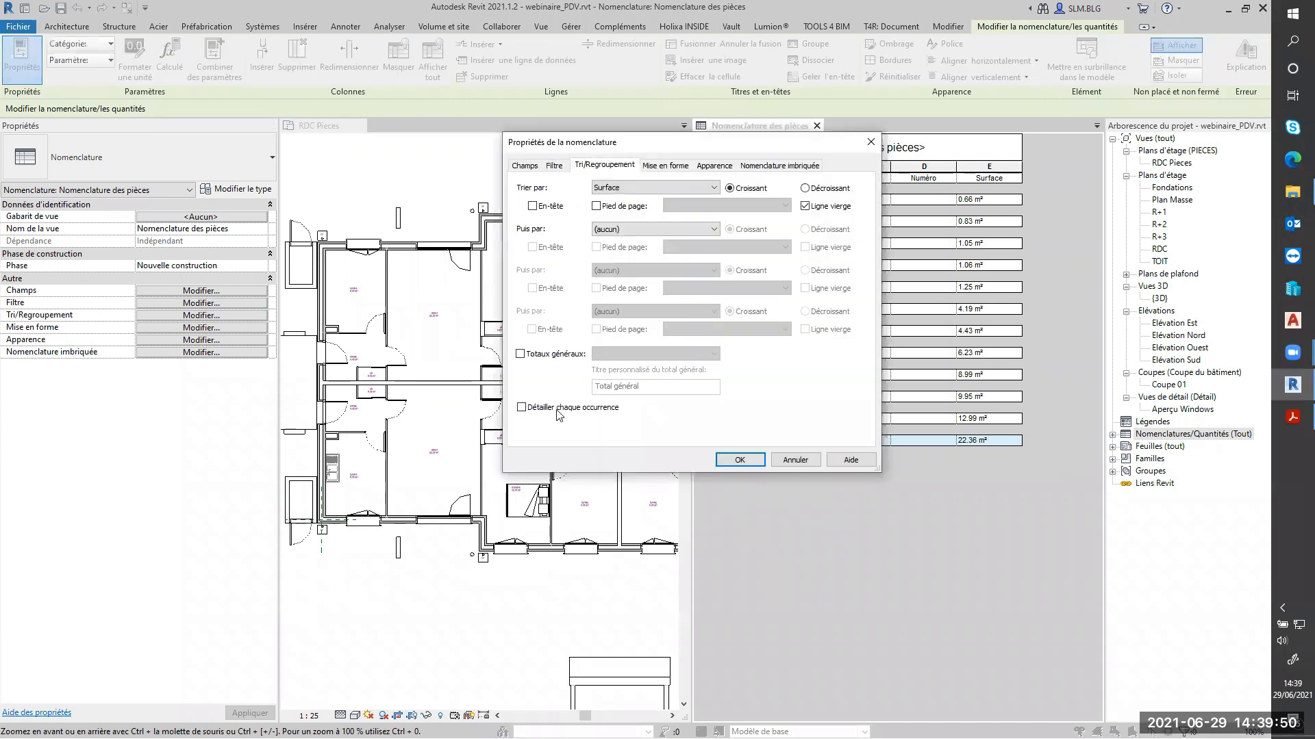
pyautogui.click(522, 408)
pyautogui.click(754, 462)
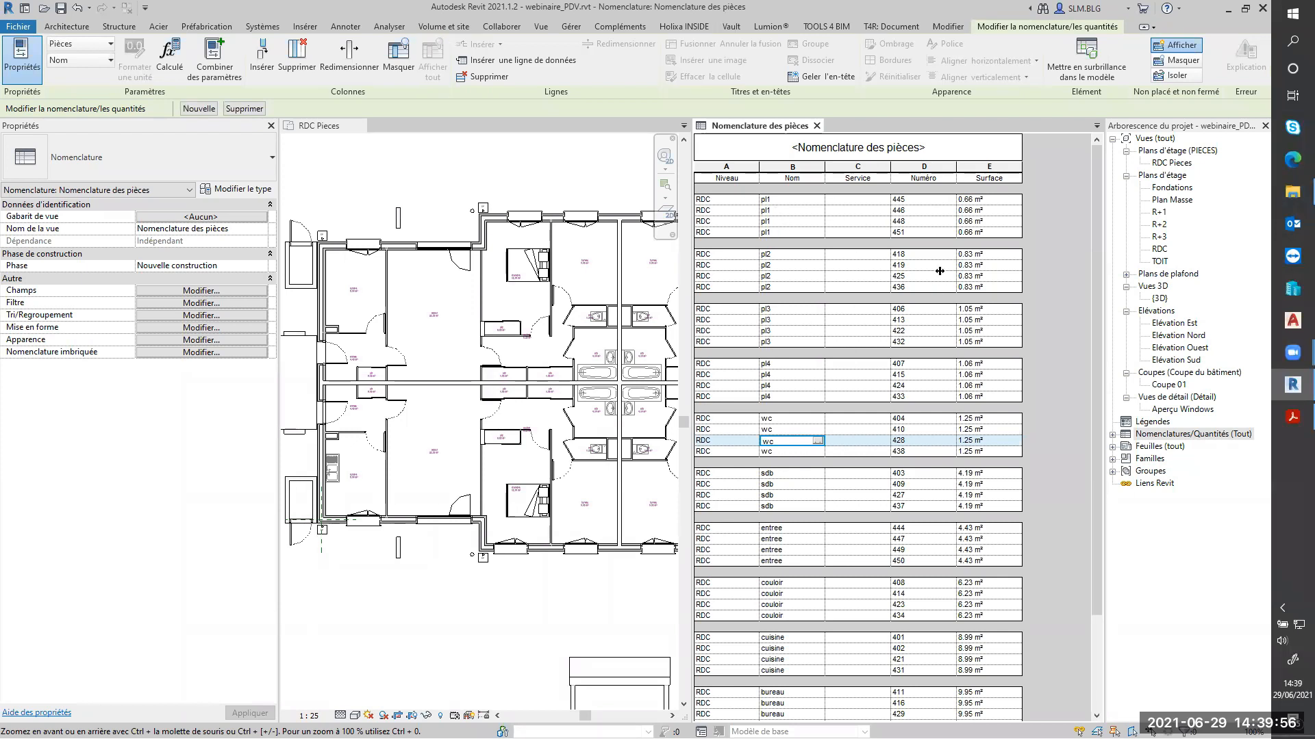
# Step: Locate room 445 on the plan from its schedule row, and examine the Service property of kitchen 401
pyautogui.click(730, 206)
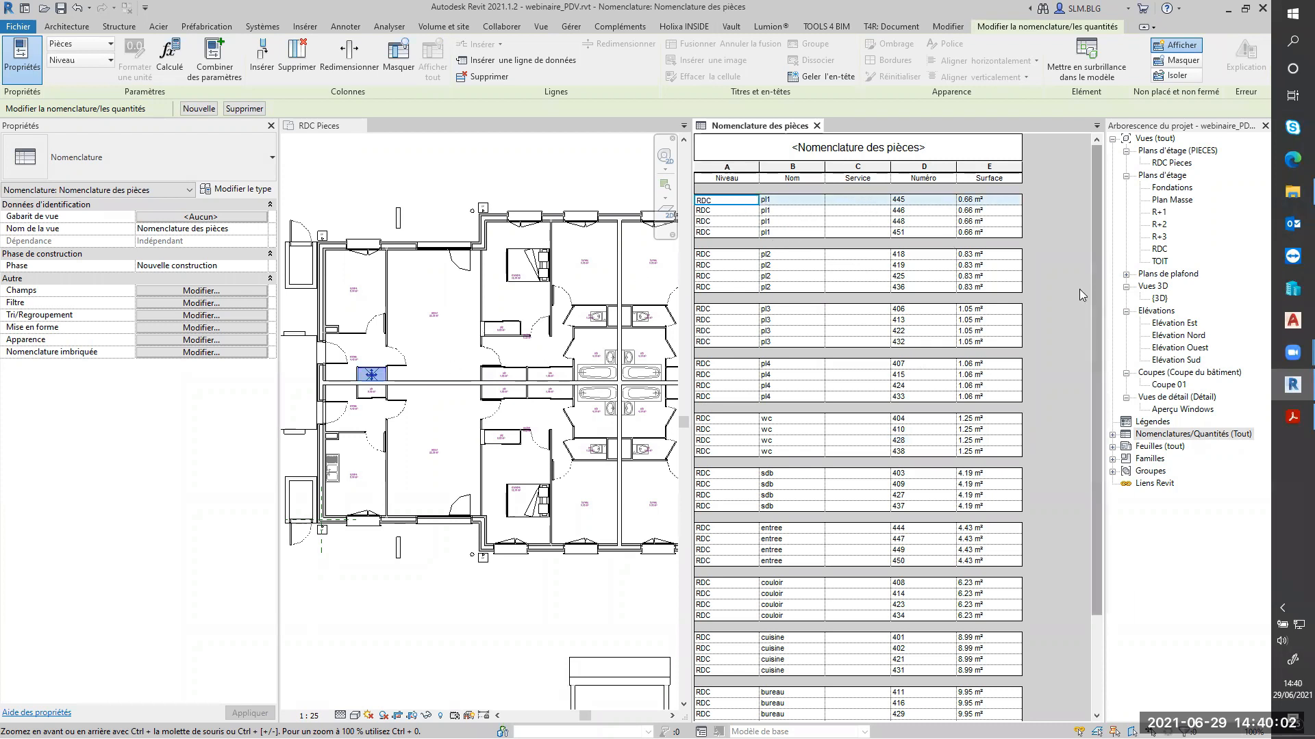
pyautogui.click(456, 194)
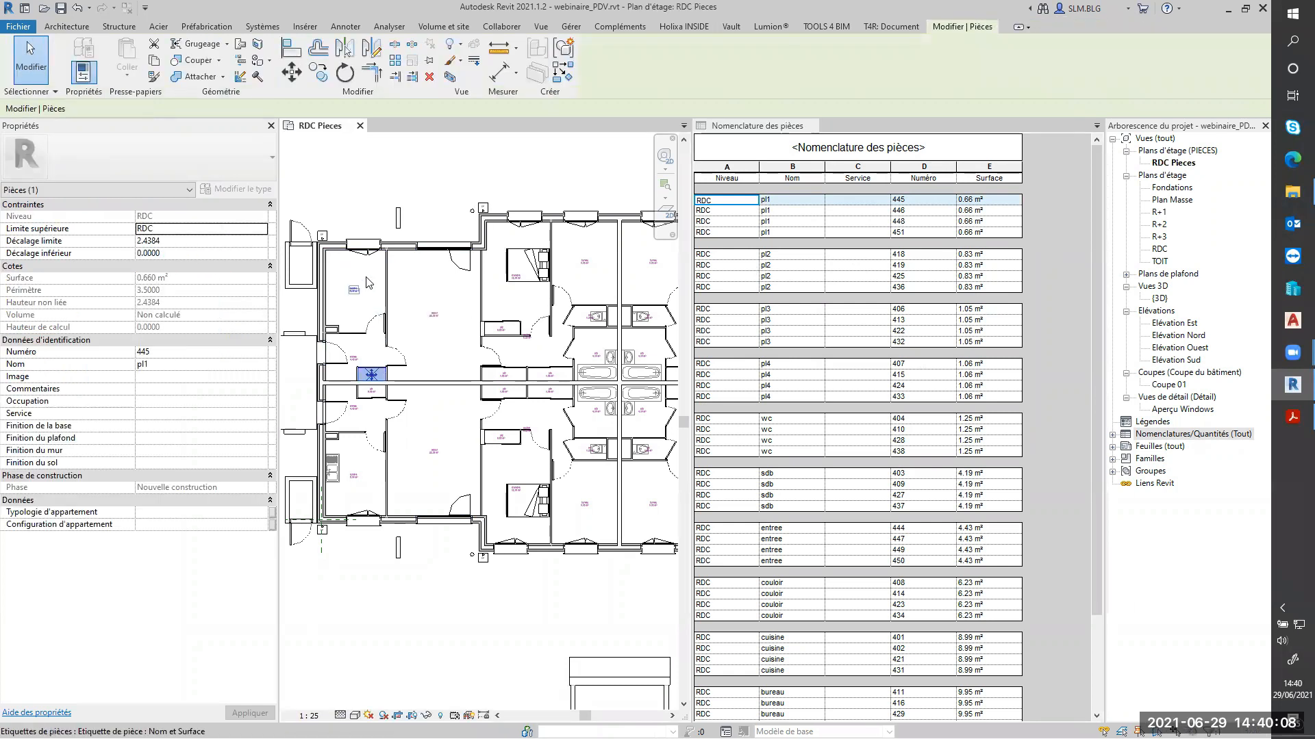
pyautogui.press('Escape')
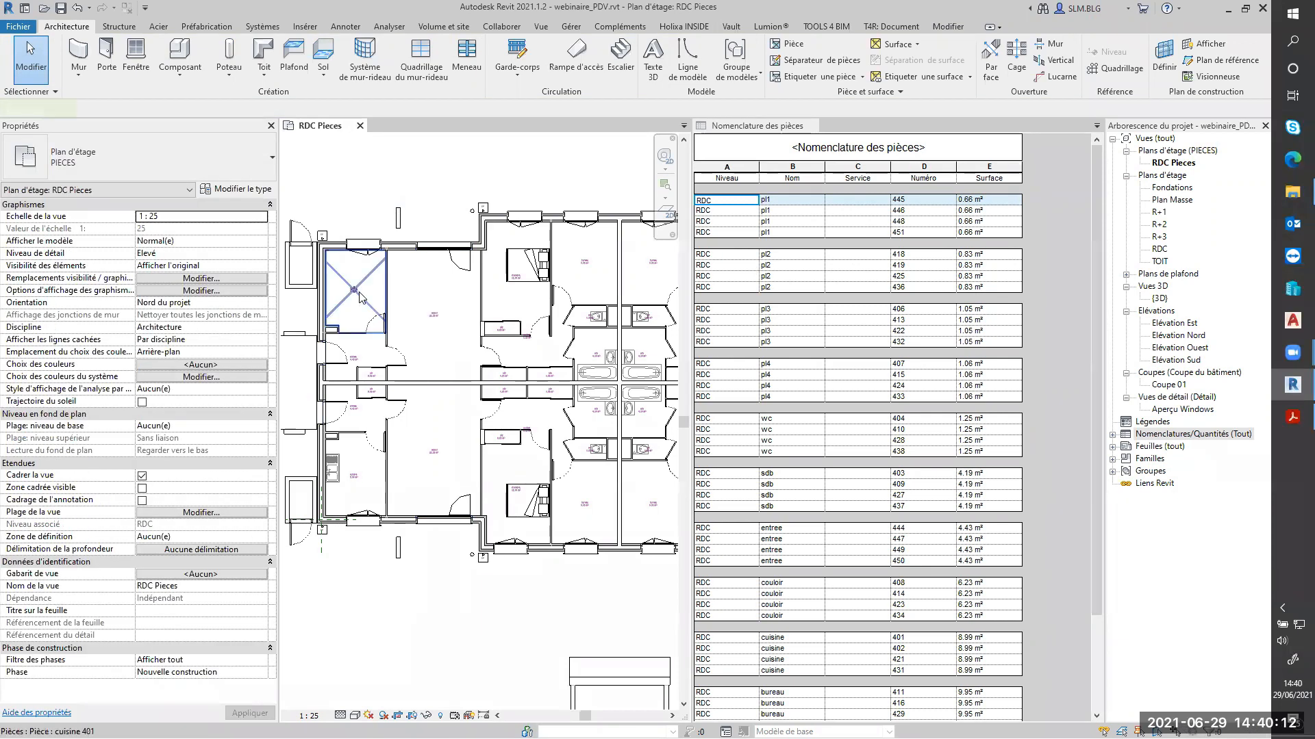
pyautogui.click(360, 296)
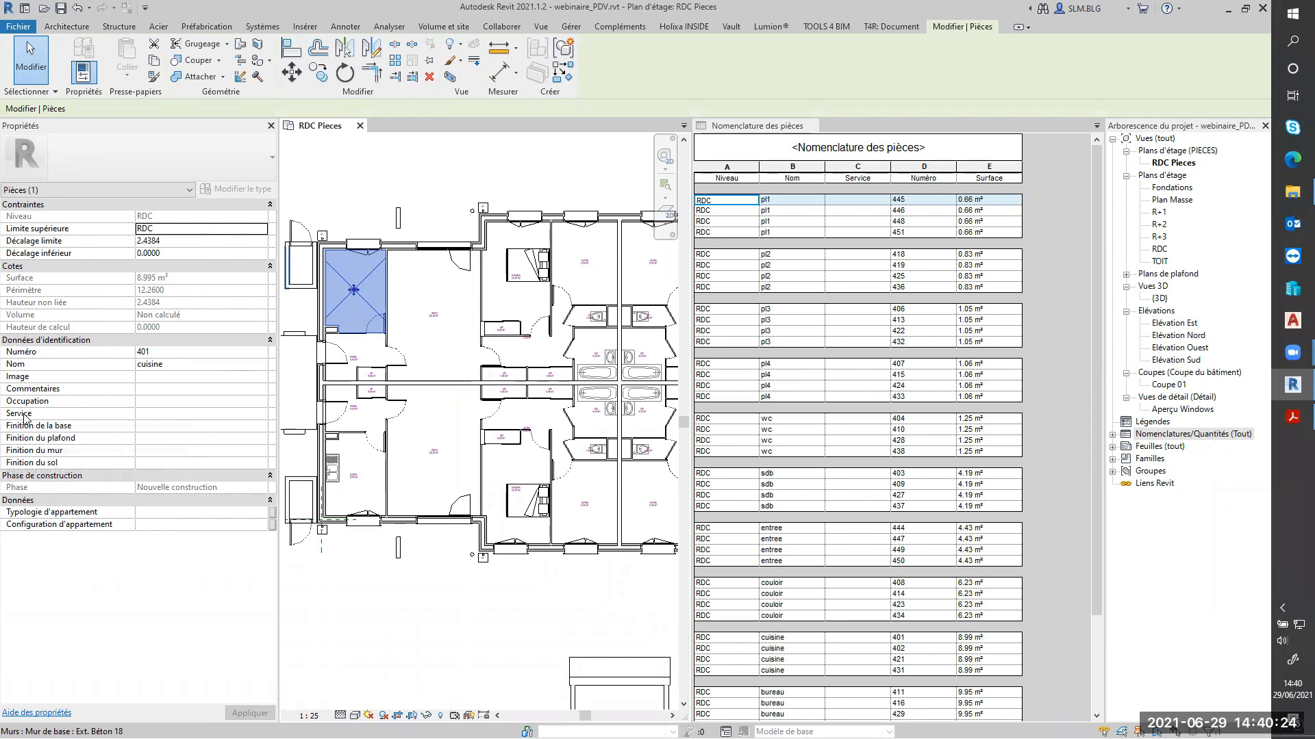
pyautogui.click(158, 414)
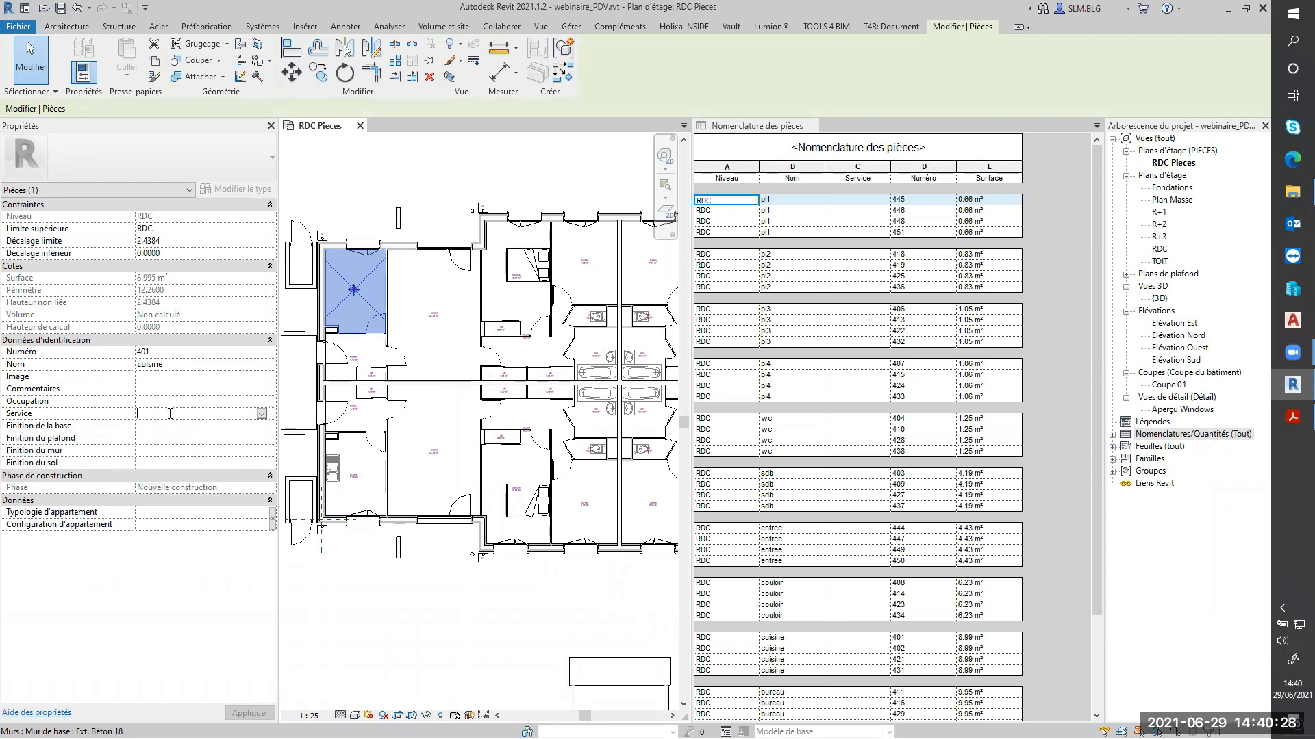
pyautogui.click(260, 415)
pyautogui.click(368, 190)
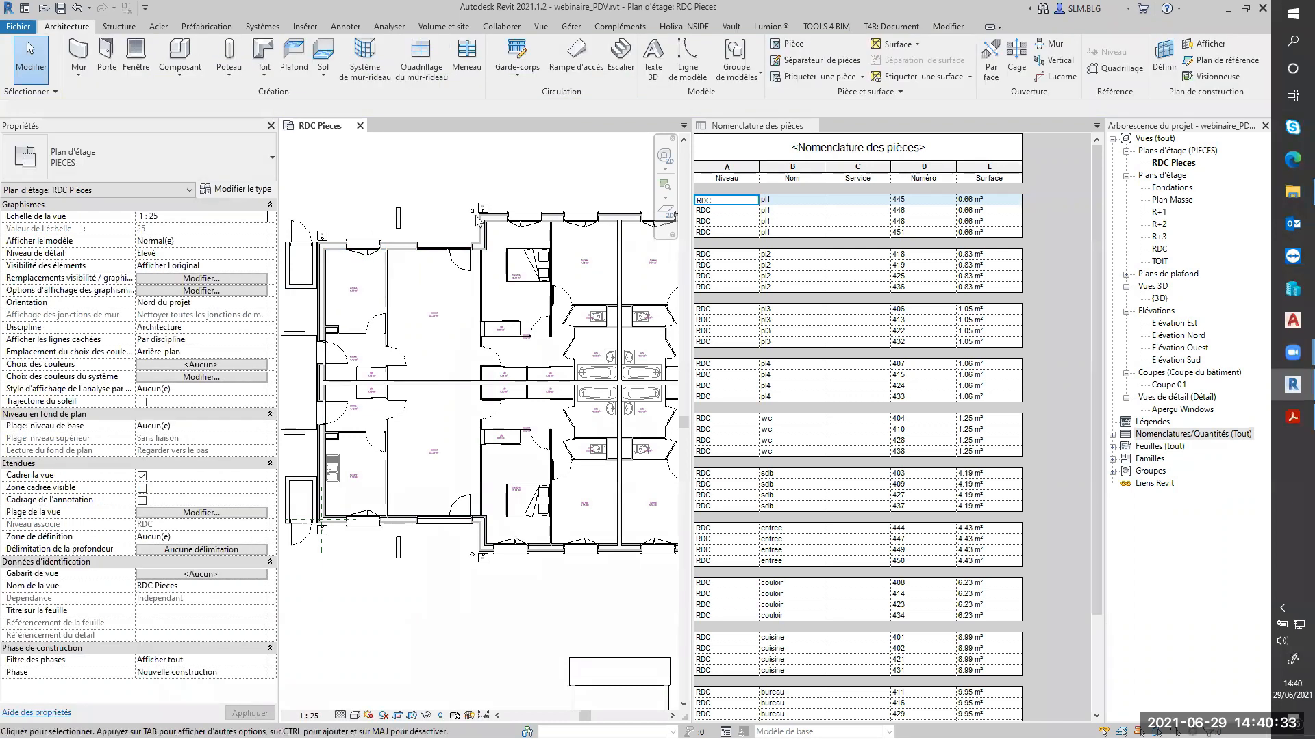
# Step: Set the Service of pl1 room 445 to apt1 and of pl1 room 446 to apt4 in the schedule
pyautogui.click(854, 203)
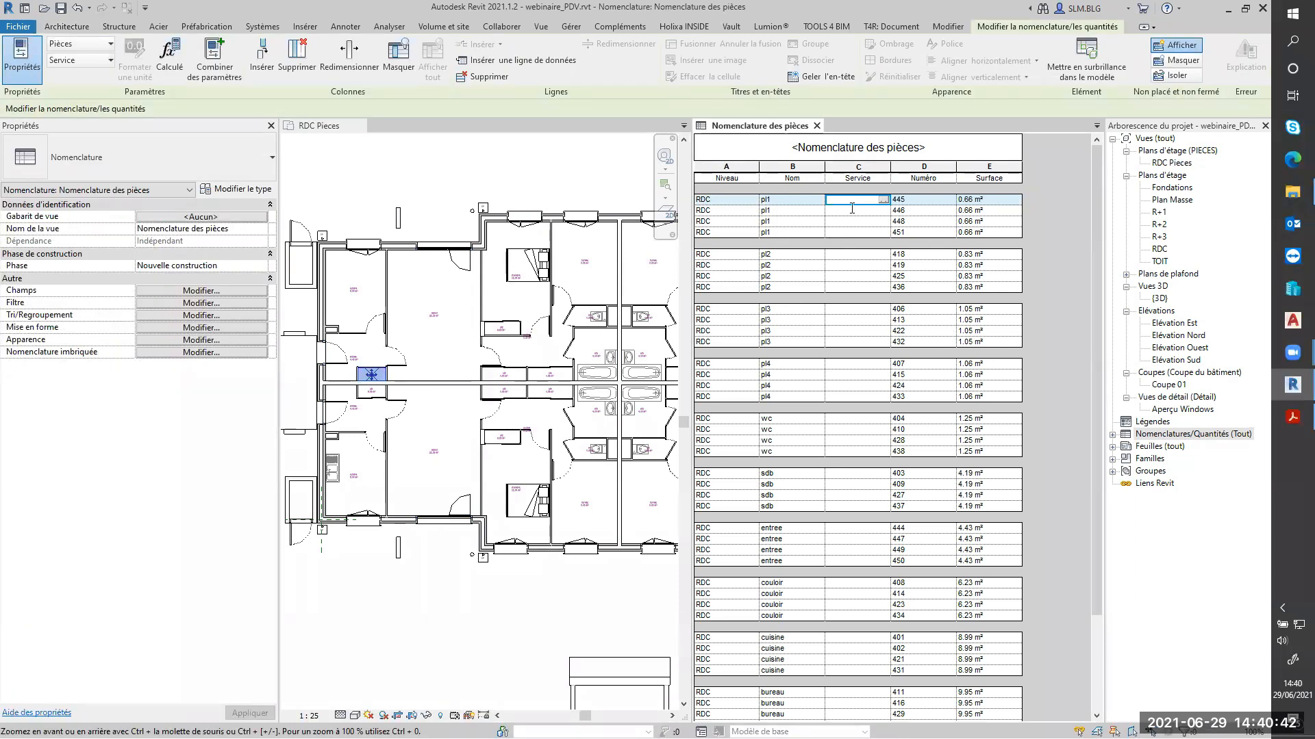
pyautogui.write('p')
pyautogui.press('BackSpace')
pyautogui.write('apt1')
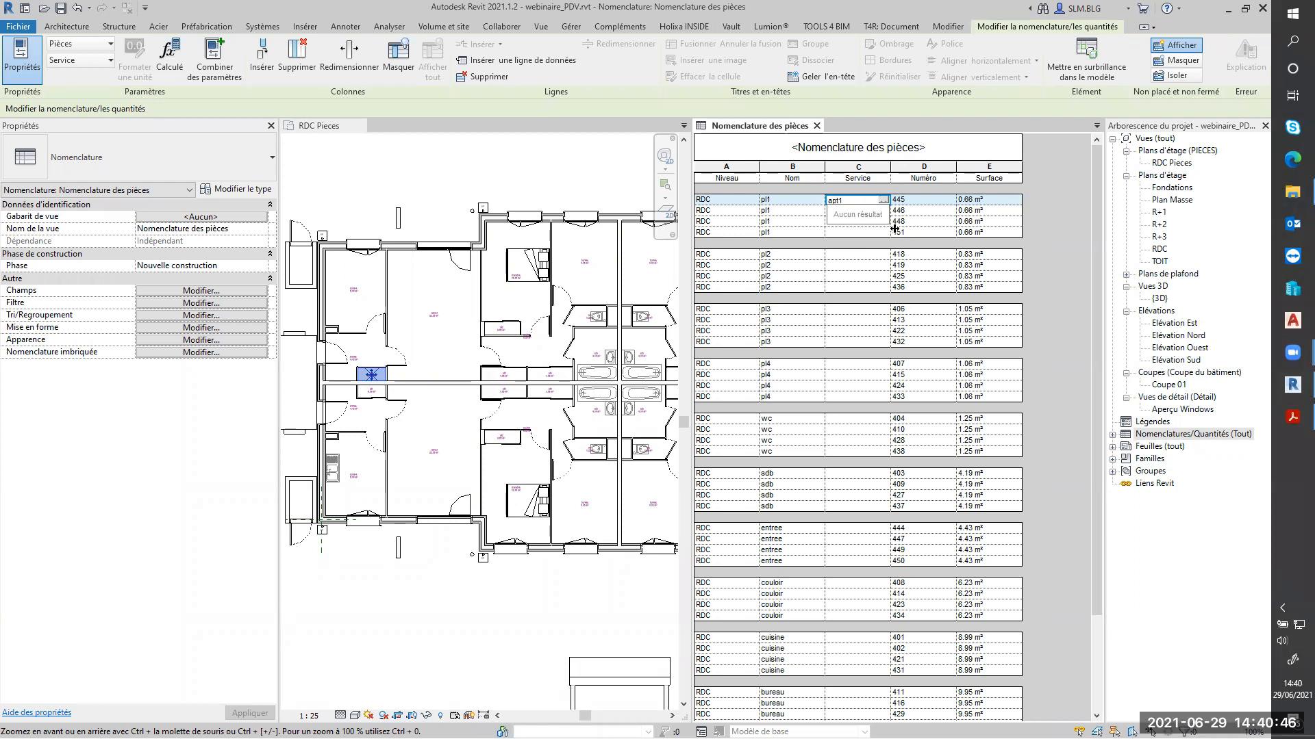
pyautogui.click(868, 212)
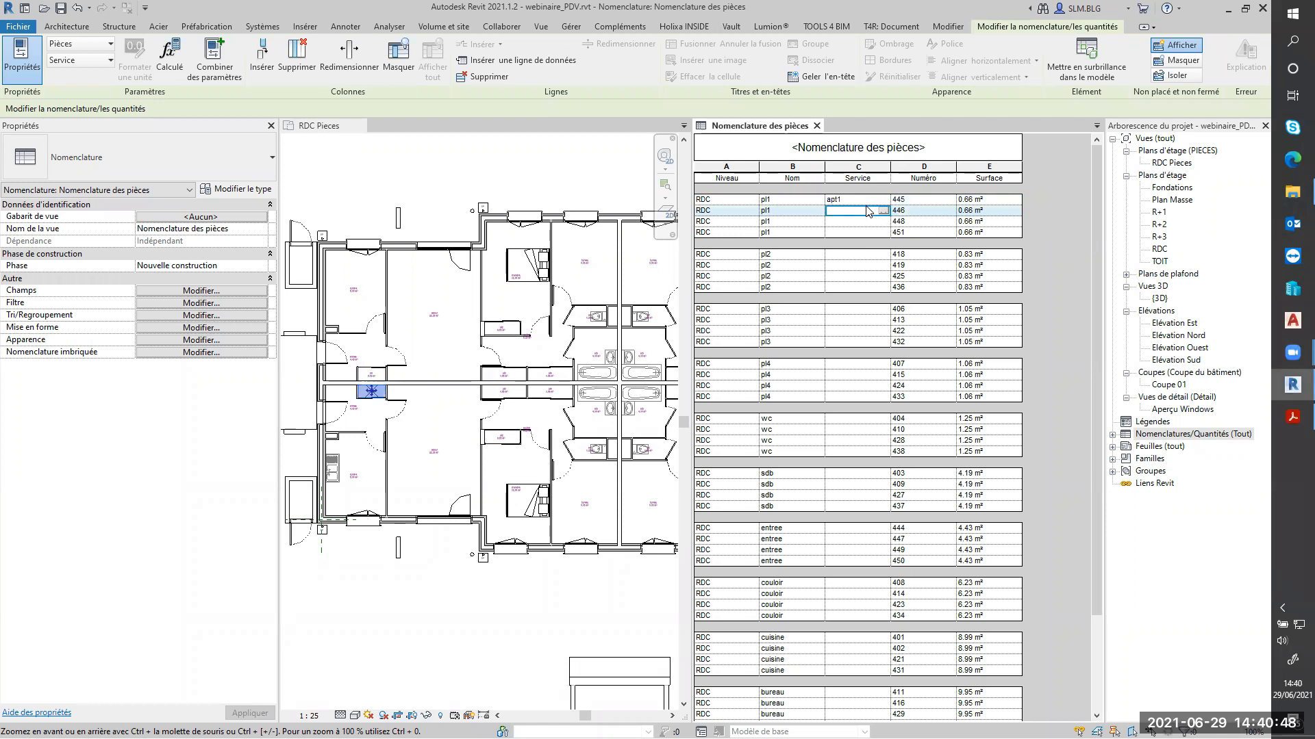
pyautogui.write('apt4')
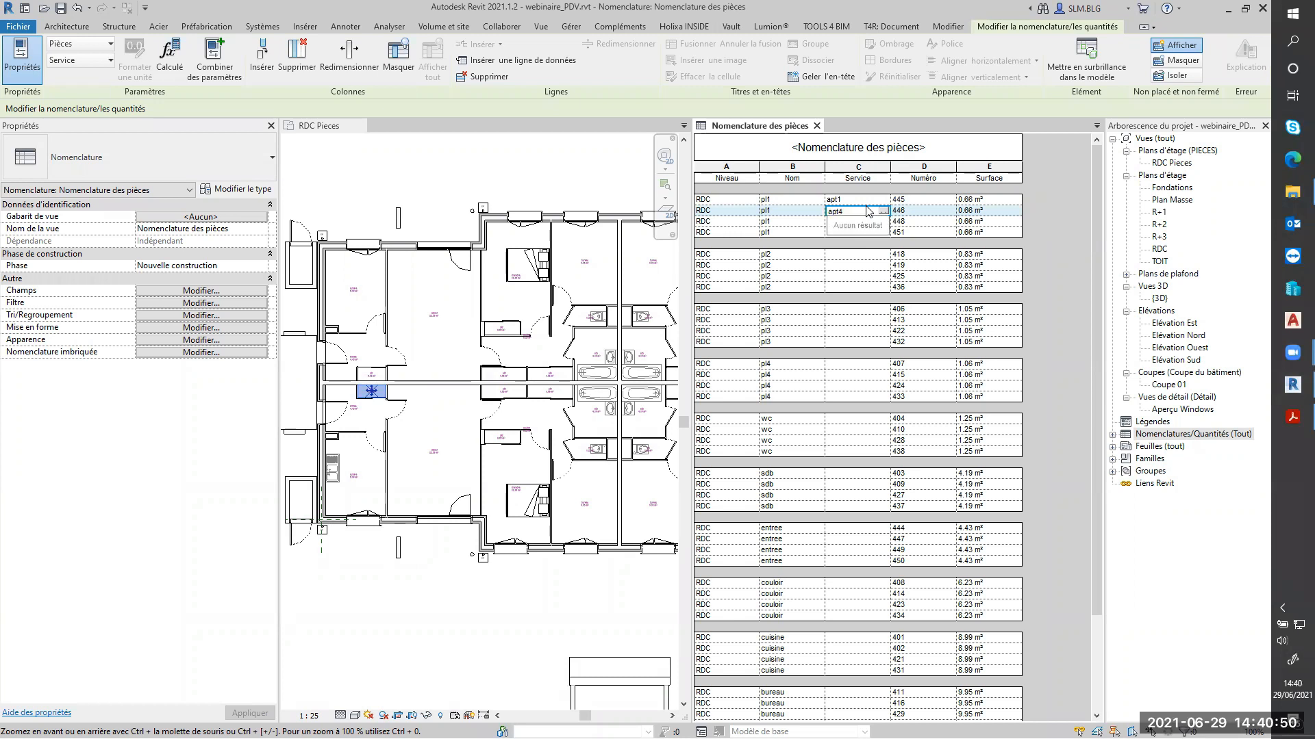
# Step: Locate the other pl1 rooms on the plan, and set the Service of room 448 to apt2 and of room 451 to apt3
pyautogui.click(854, 220)
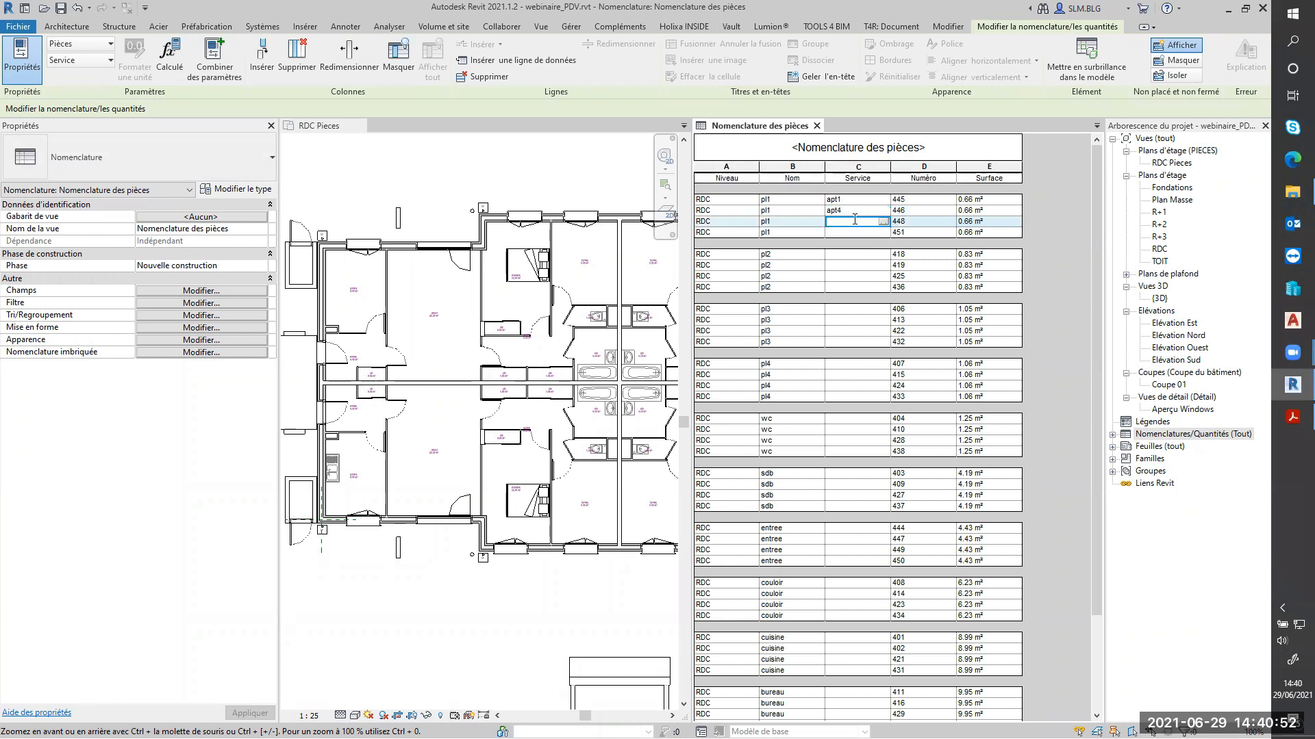
pyautogui.click(585, 384)
pyautogui.moveTo(497, 328); pyautogui.dragTo(267, 317, button='middle')
pyautogui.click(836, 228)
pyautogui.write('apt2')
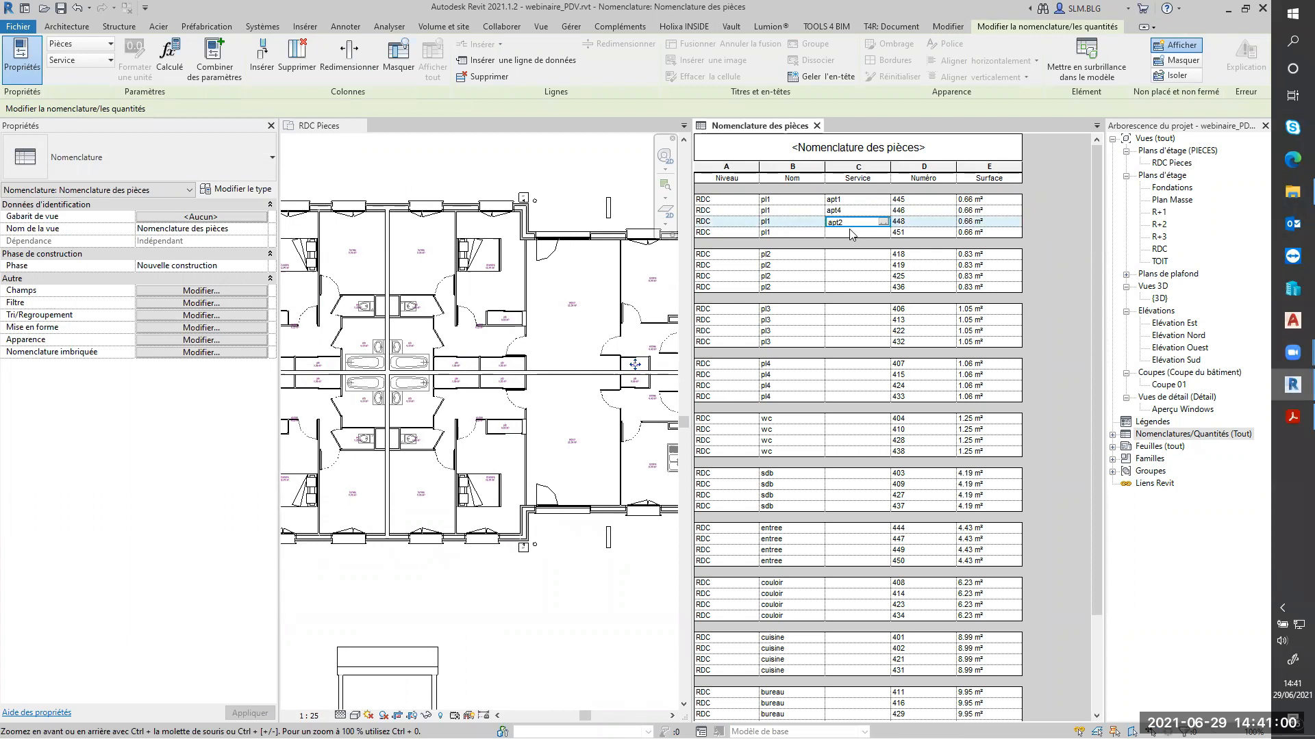
pyautogui.click(851, 232)
pyautogui.write('apt3')
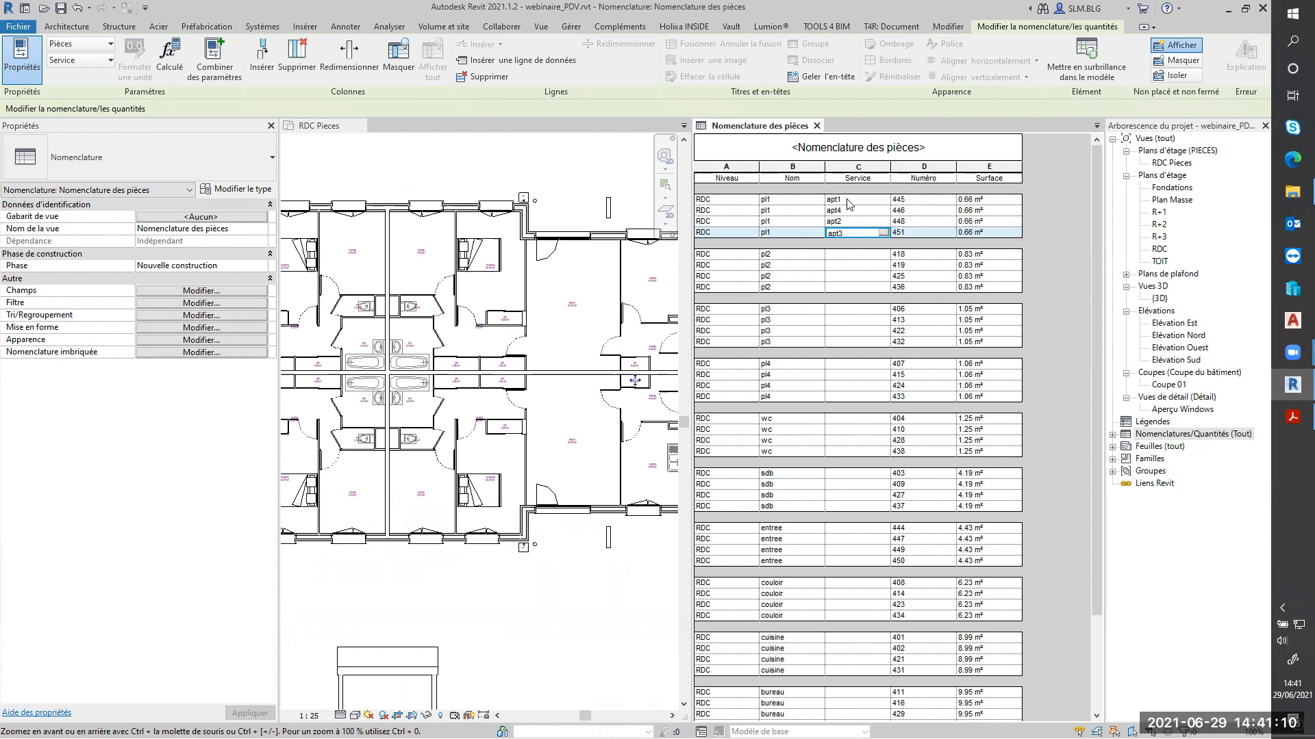
# Step: Sort the room schedule by Service in the sorting and grouping settings, with Surface as the second sort field
pyautogui.click(184, 317)
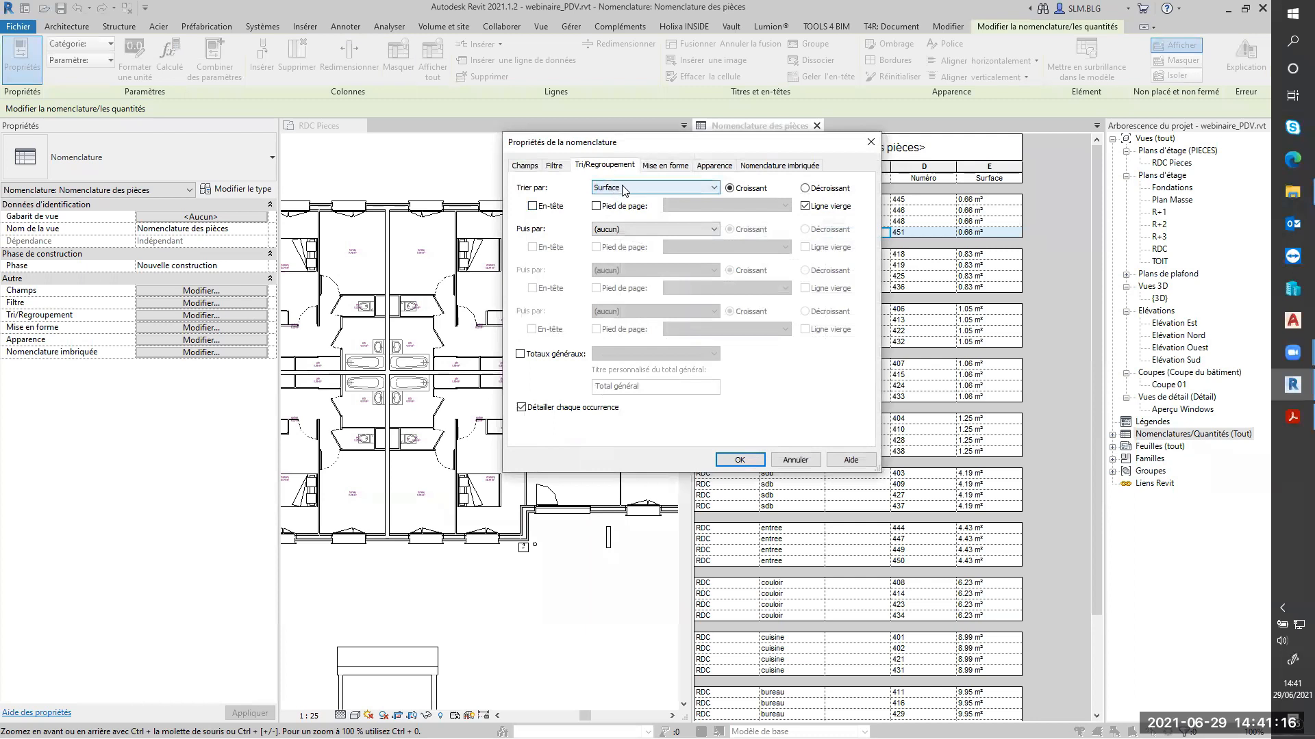
pyautogui.click(628, 229)
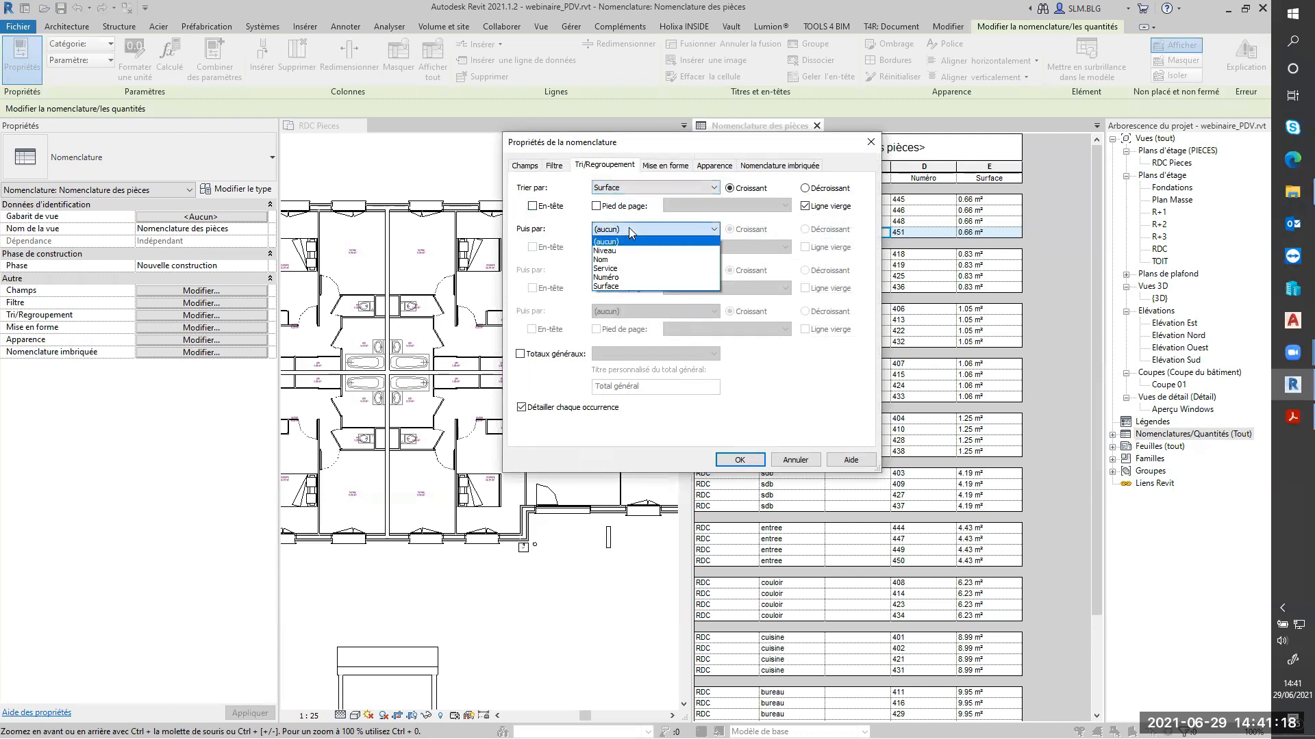
pyautogui.click(639, 189)
pyautogui.click(639, 189)
pyautogui.click(630, 227)
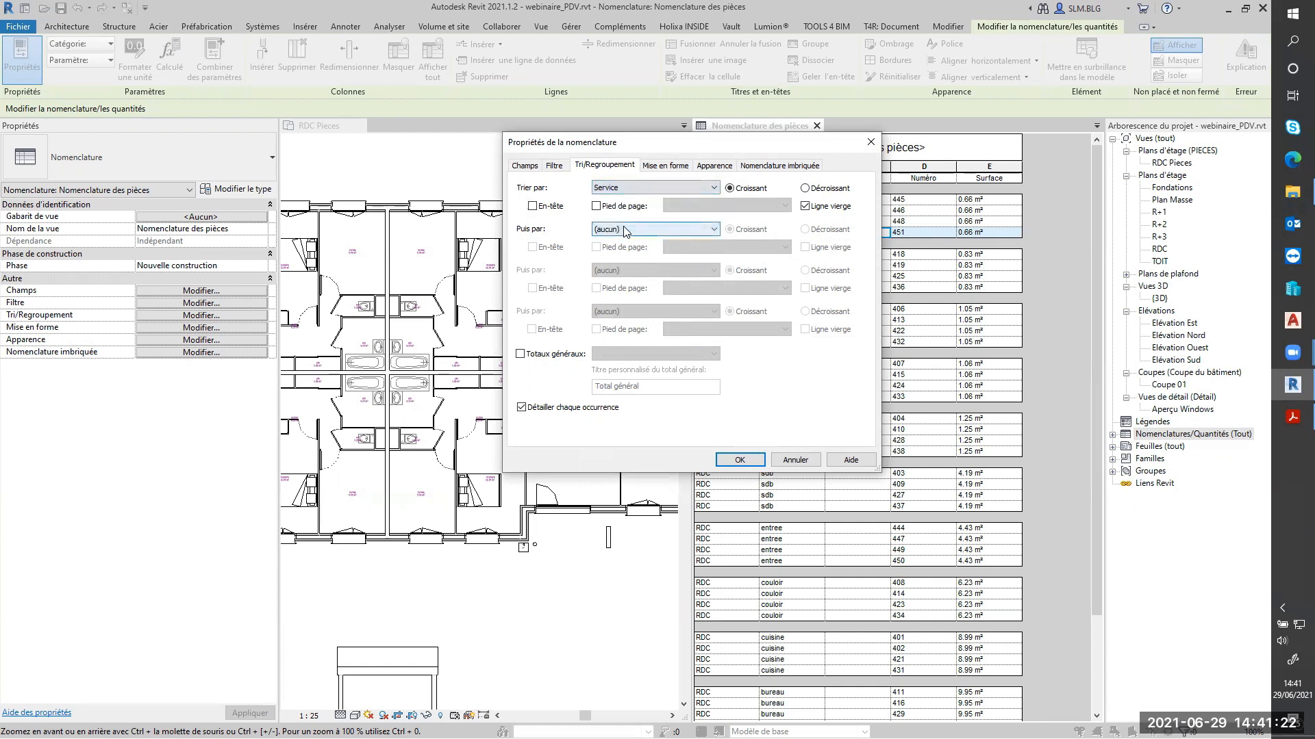
pyautogui.click(635, 228)
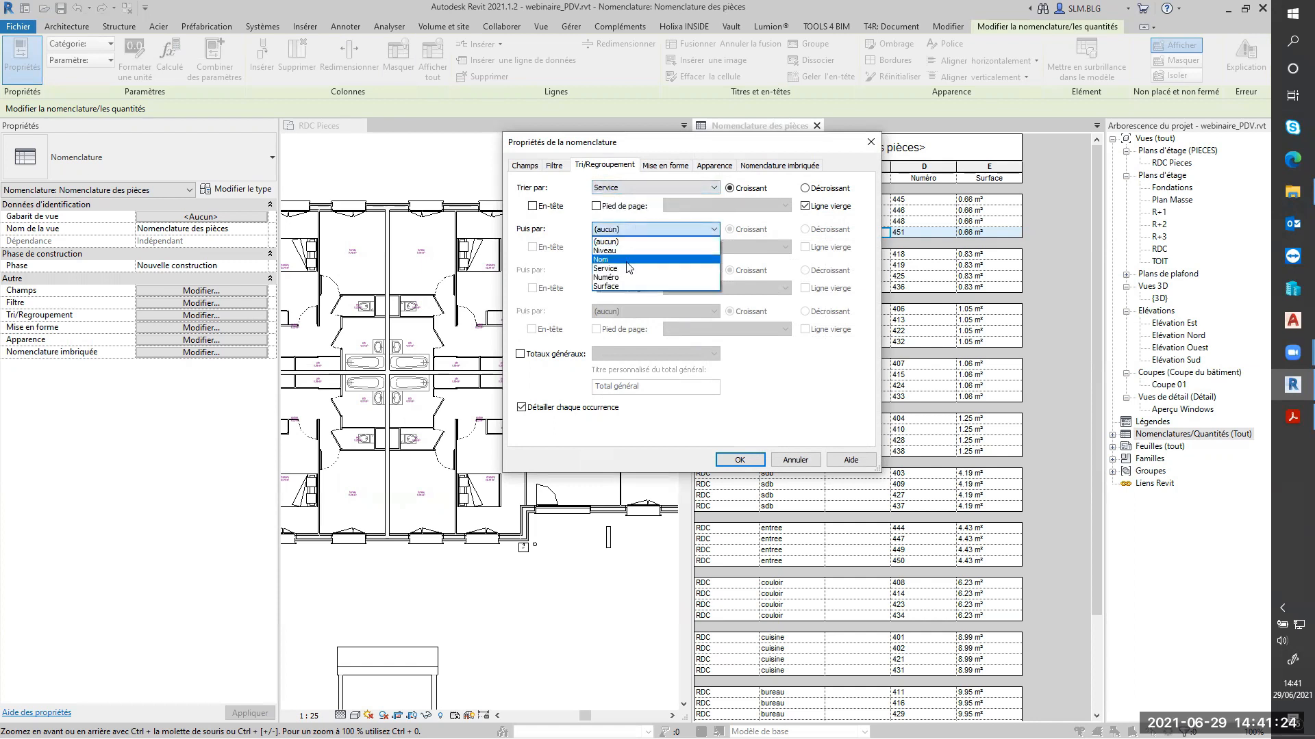
pyautogui.click(619, 286)
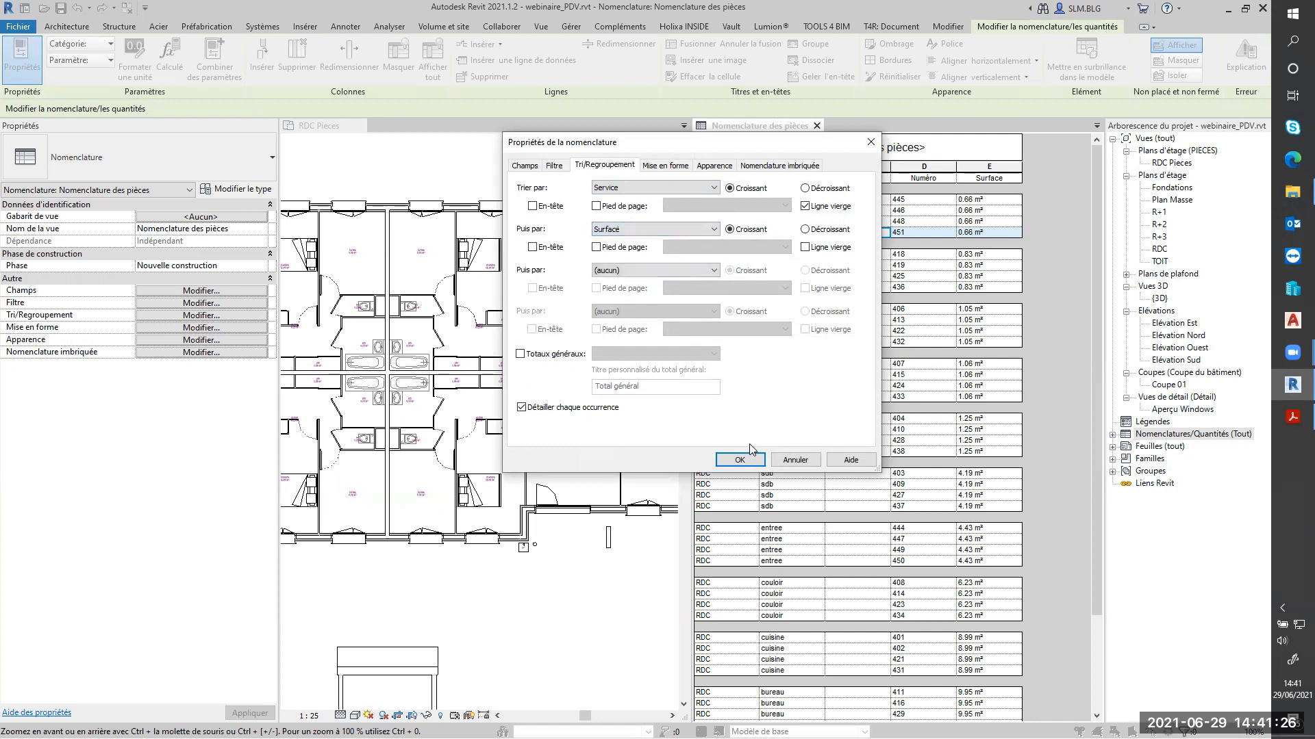
pyautogui.click(740, 459)
pyautogui.scroll(-2, 870, 606)
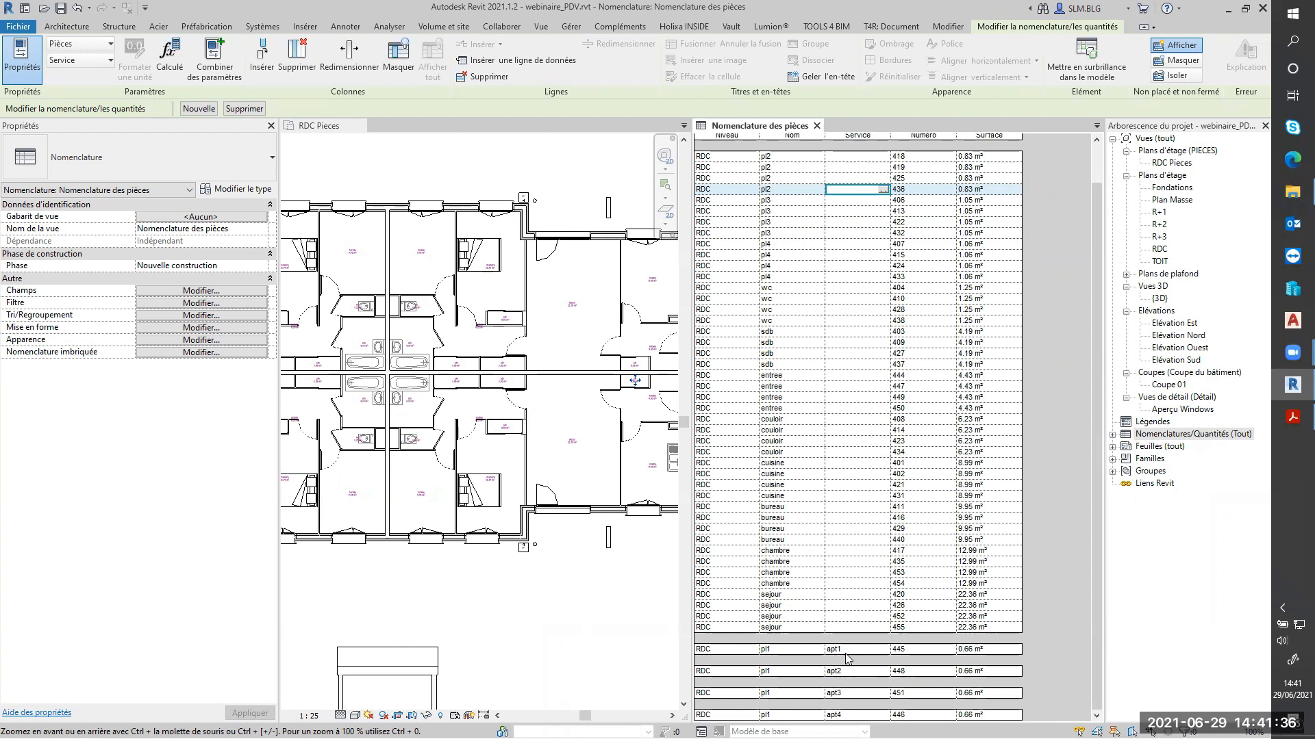
pyautogui.scroll(2, 848, 659)
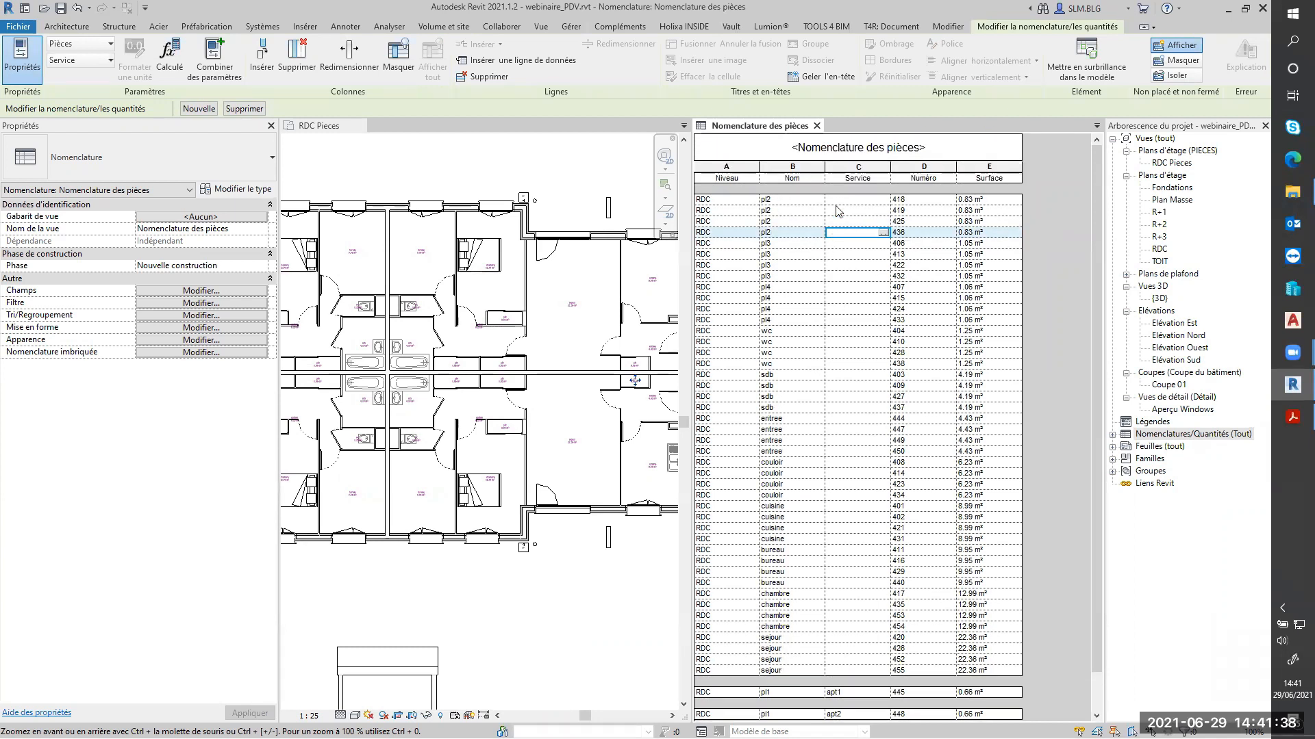
# Step: Locate pl2 room 418 on the plan from its schedule row, and widen the plan view to show the whole floor
pyautogui.click(856, 199)
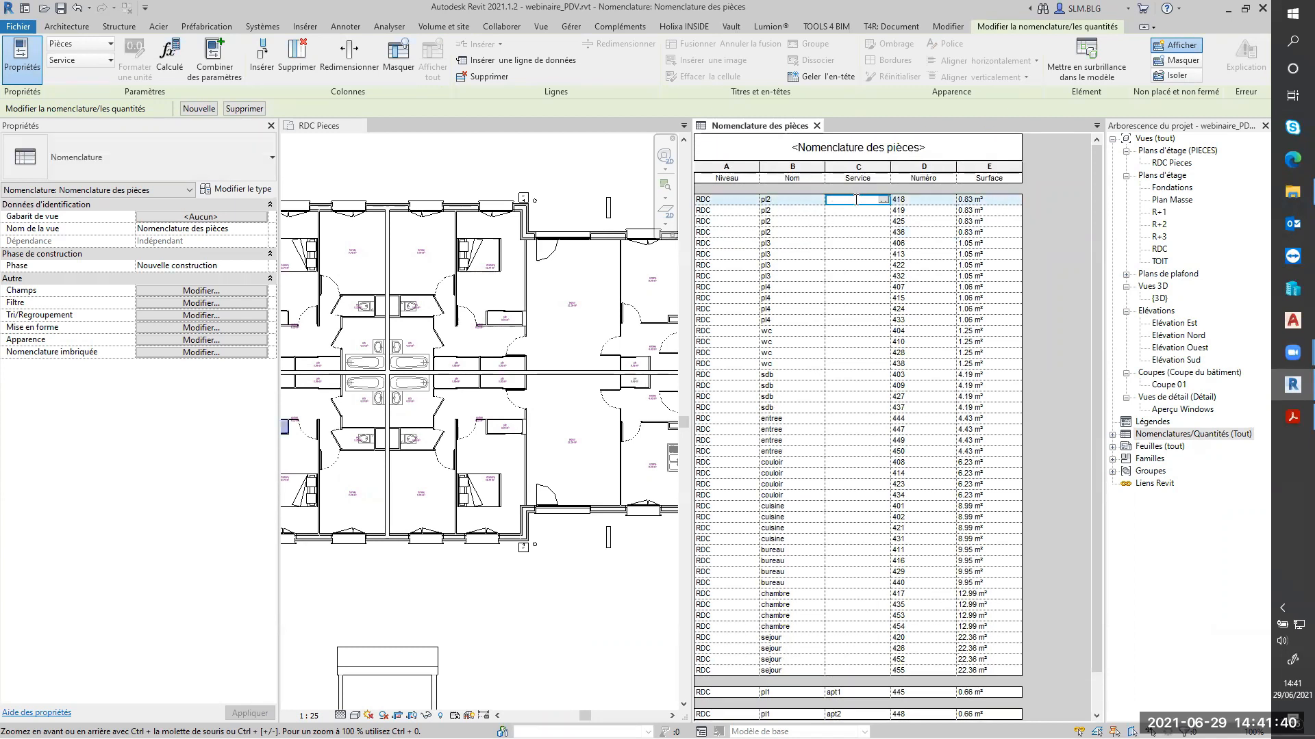
pyautogui.scroll(-3, 531, 346)
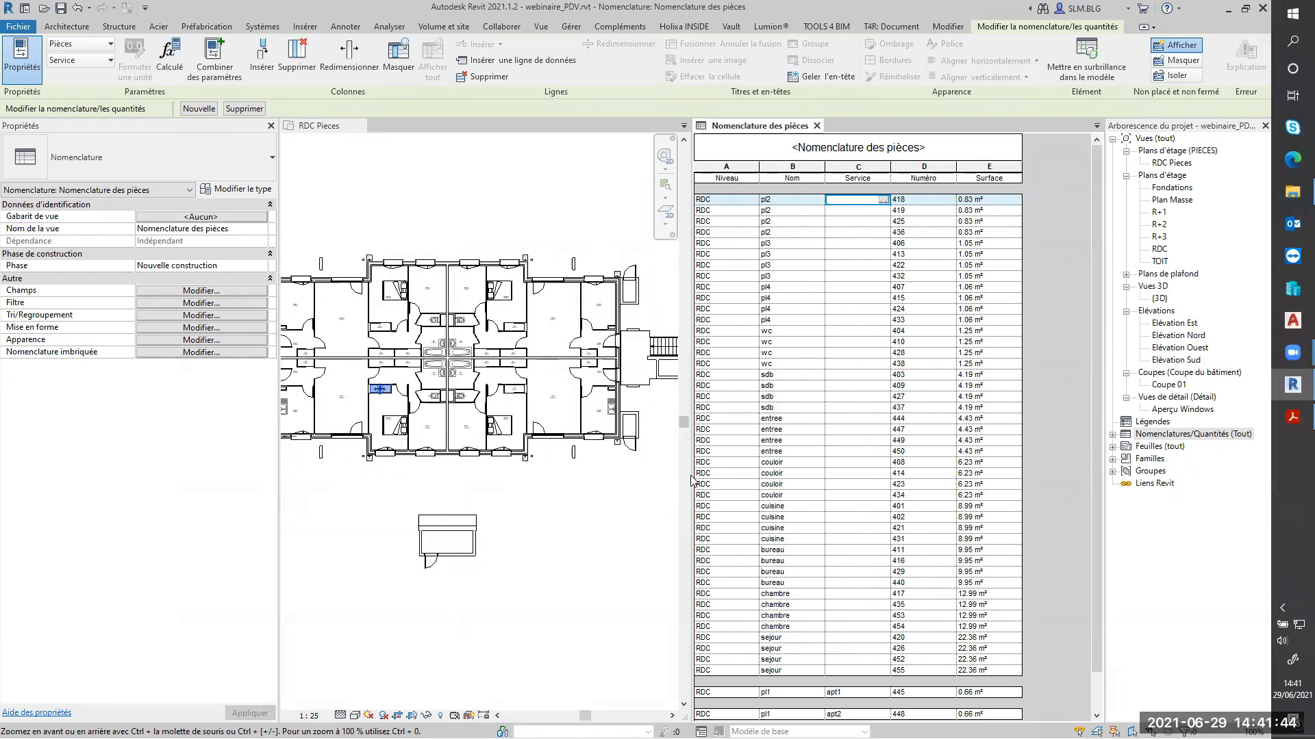
pyautogui.moveTo(689, 473); pyautogui.dragTo(748, 471)
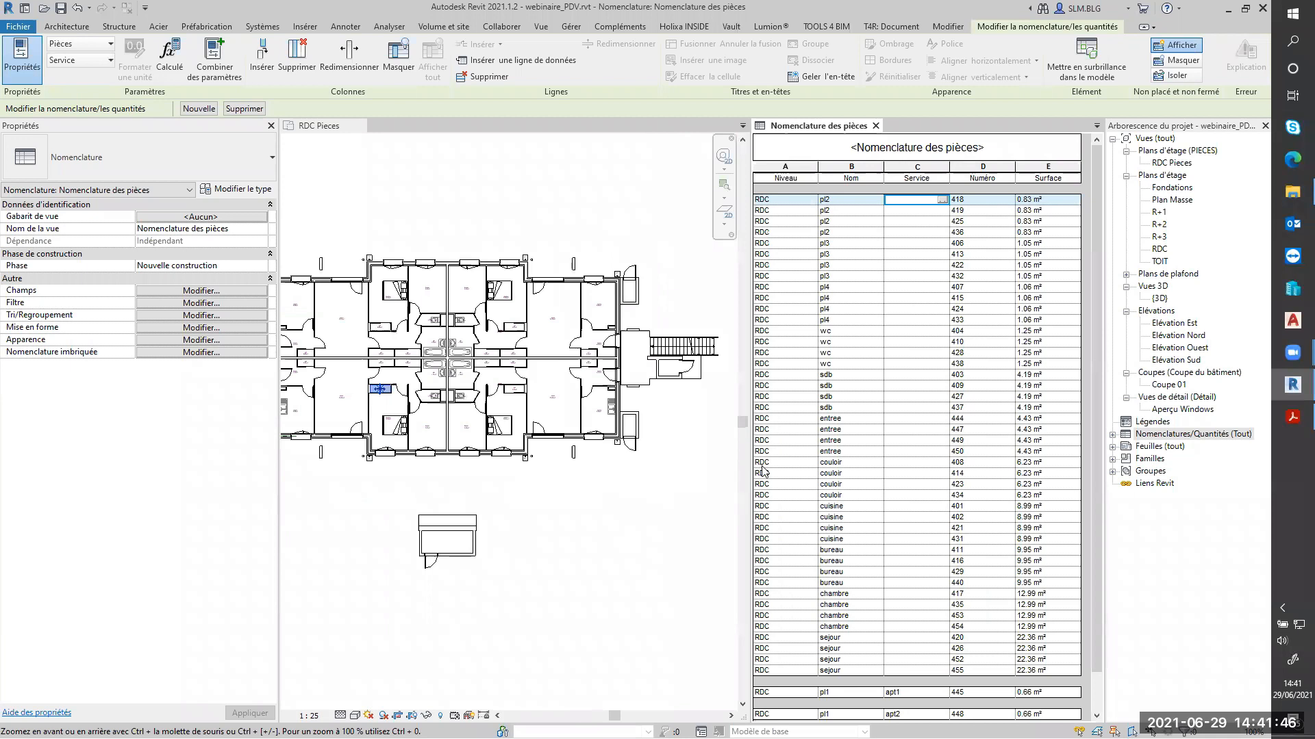
pyautogui.click(610, 503)
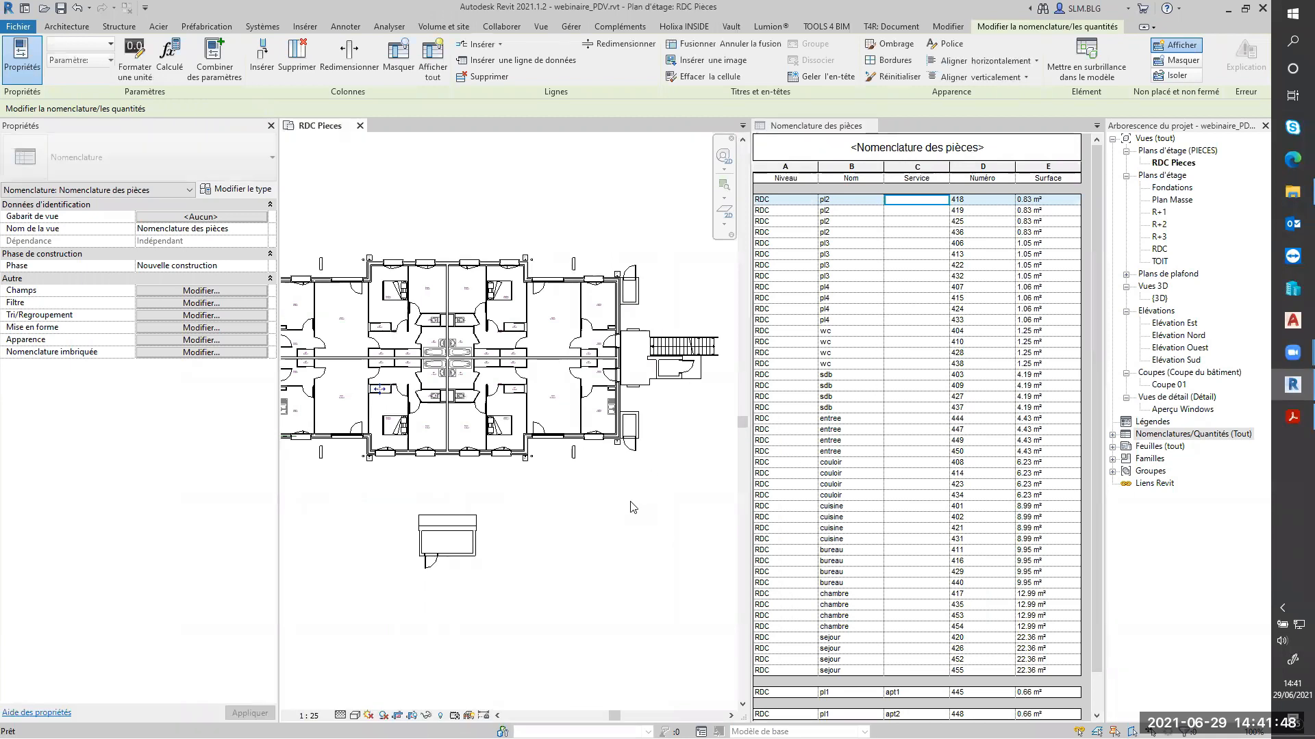
pyautogui.moveTo(628, 527); pyautogui.dragTo(624, 527, button='middle')
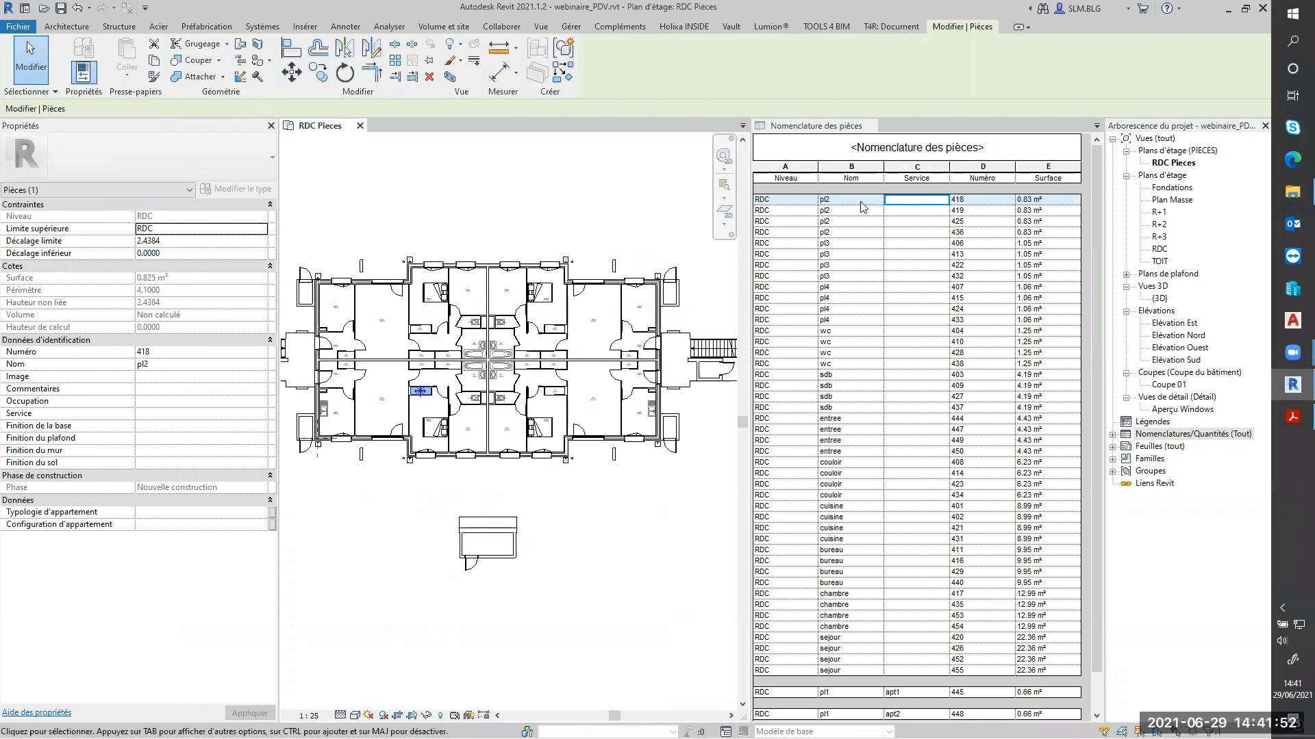
# Step: Set the Service of pl2 room 418 to apt4 in the schedule, and check its grouping with the apt4 rooms
pyautogui.click(915, 207)
pyautogui.click(923, 199)
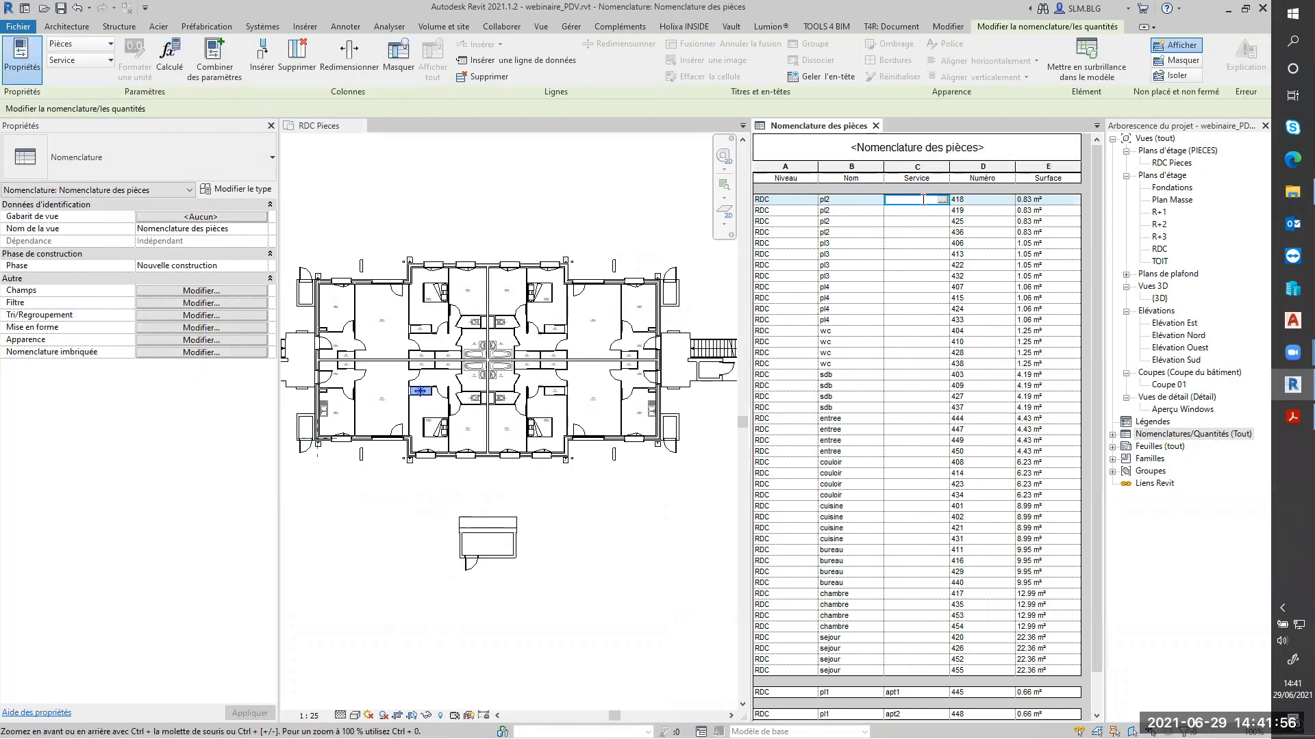
pyautogui.click(923, 199)
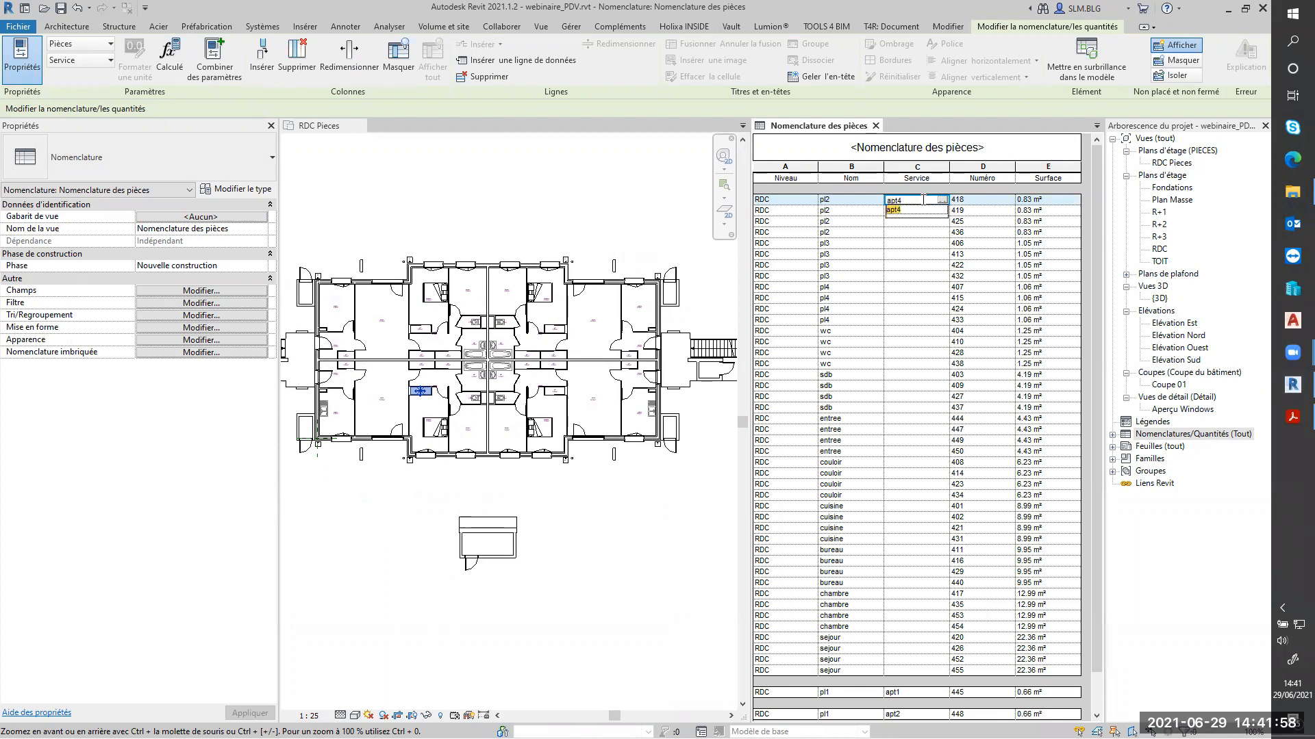
pyautogui.click(924, 206)
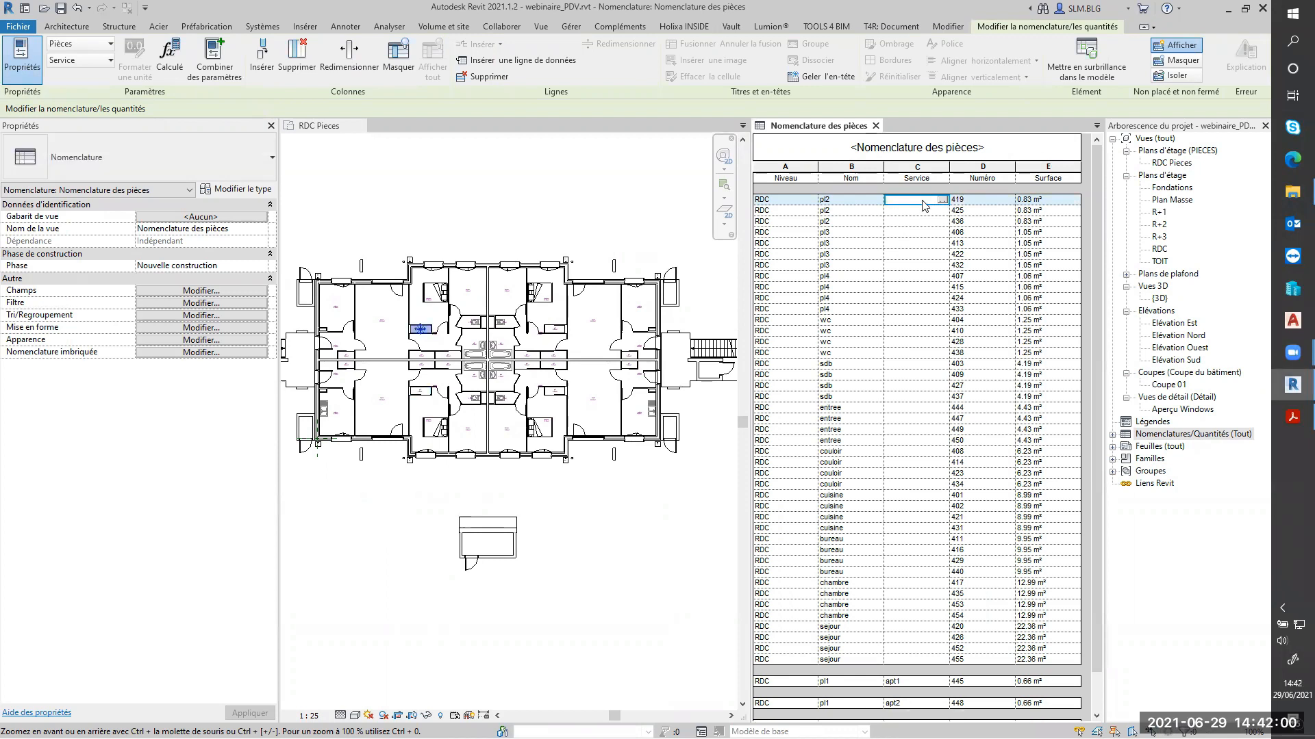
pyautogui.scroll(-1, 945, 336)
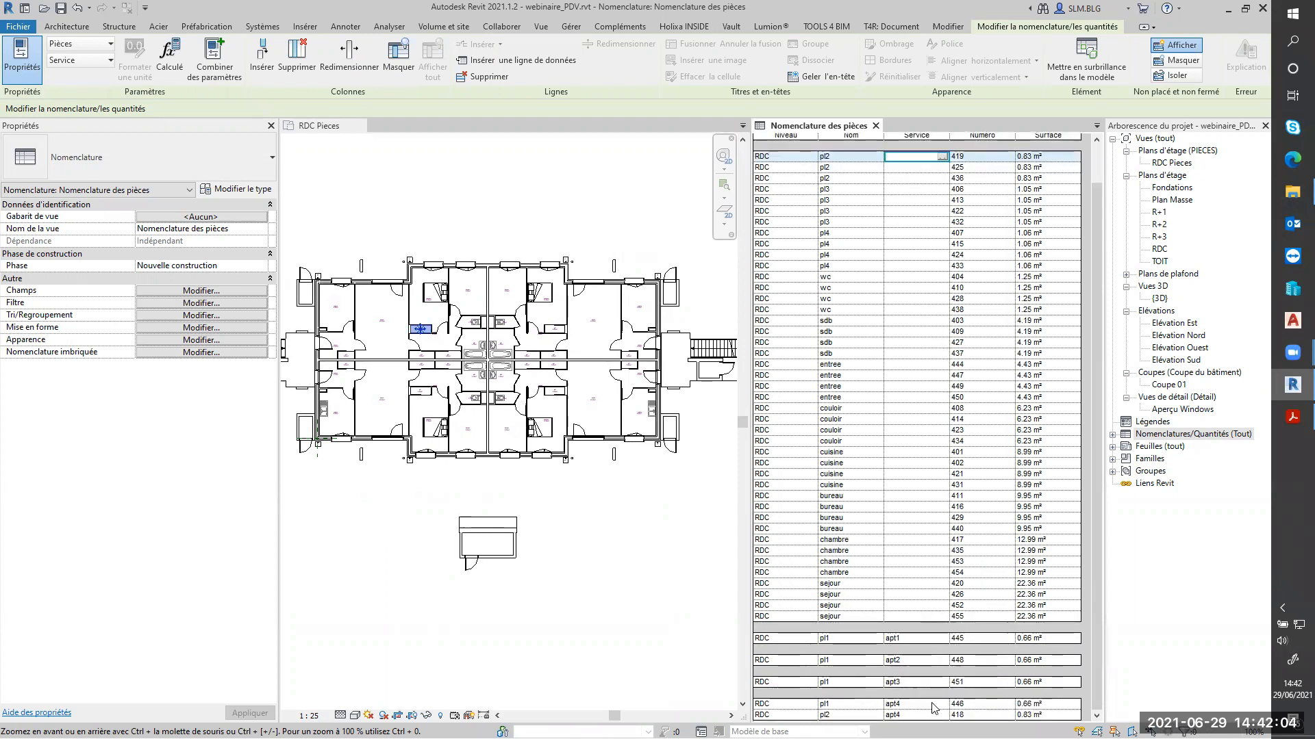
pyautogui.scroll(1, 917, 295)
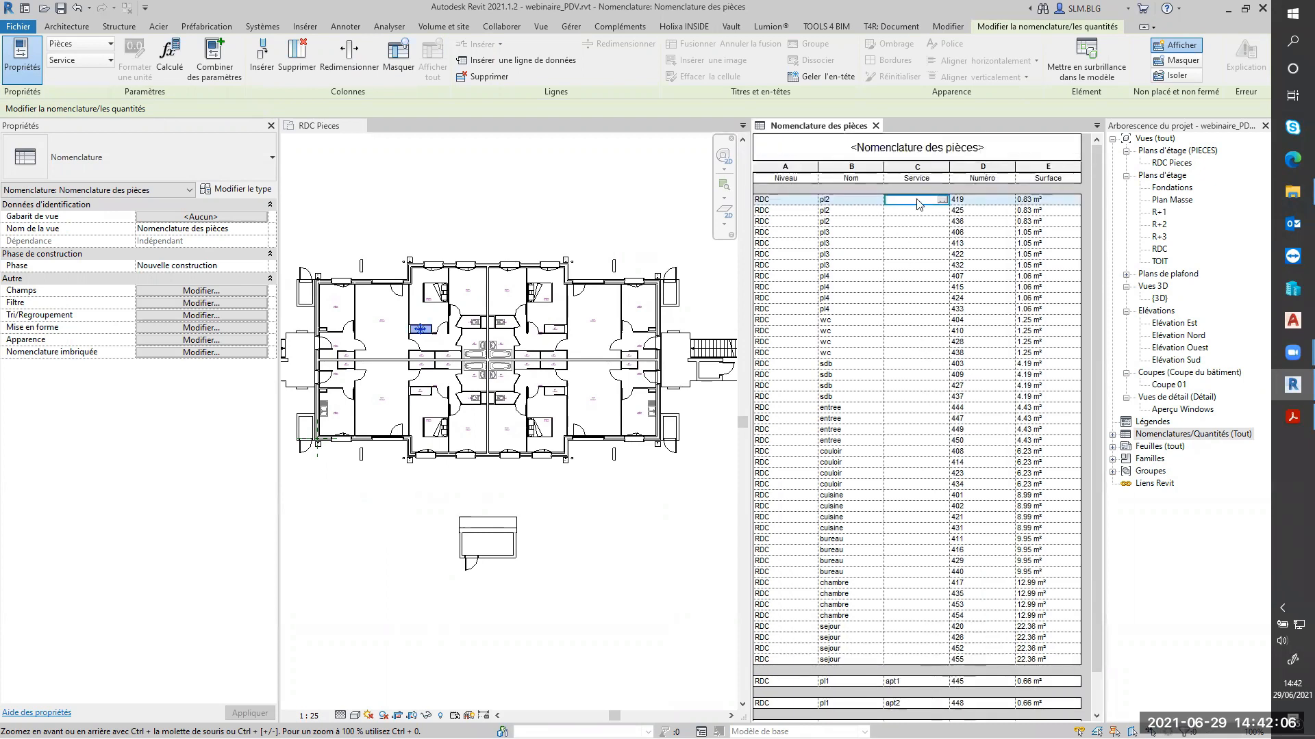
# Step: Set the Service of the remaining pl2 rooms: 419 to apt1, 425 to apt3 and 436 to apt2
pyautogui.write('apt1')
pyautogui.press('Return')
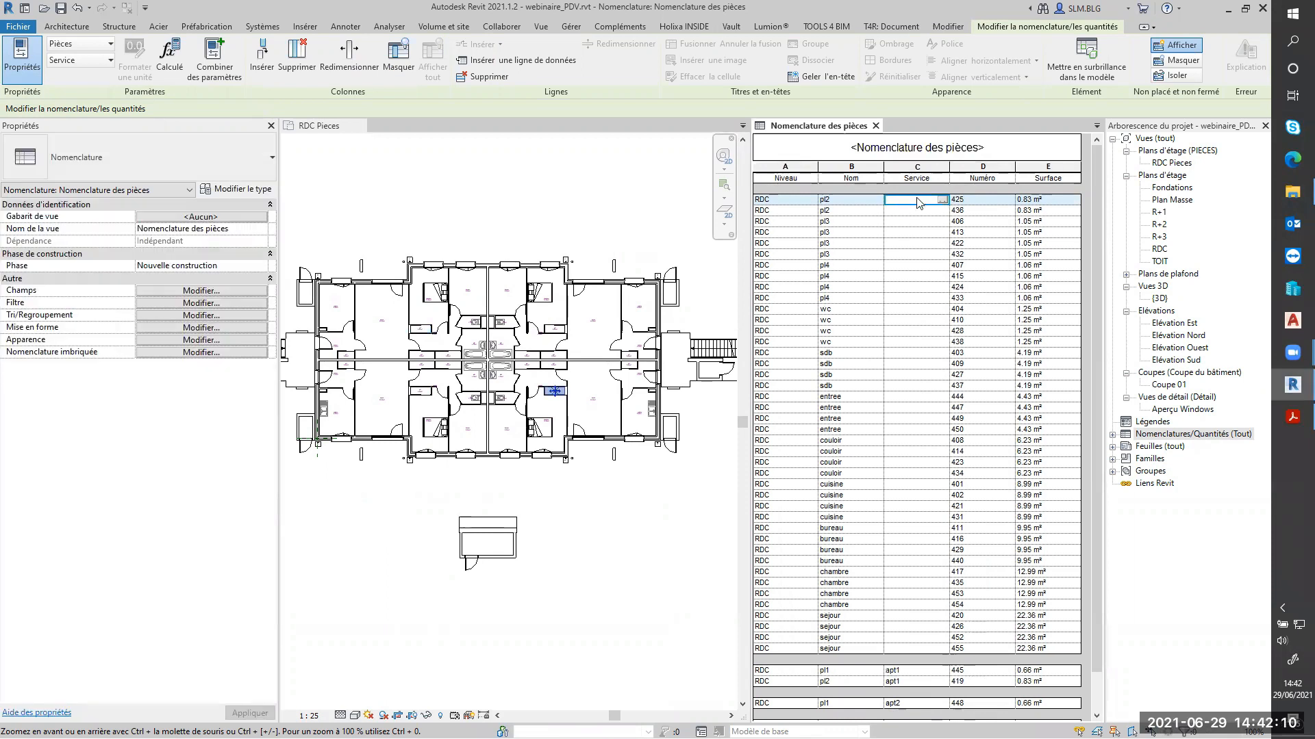
pyautogui.write('apt3')
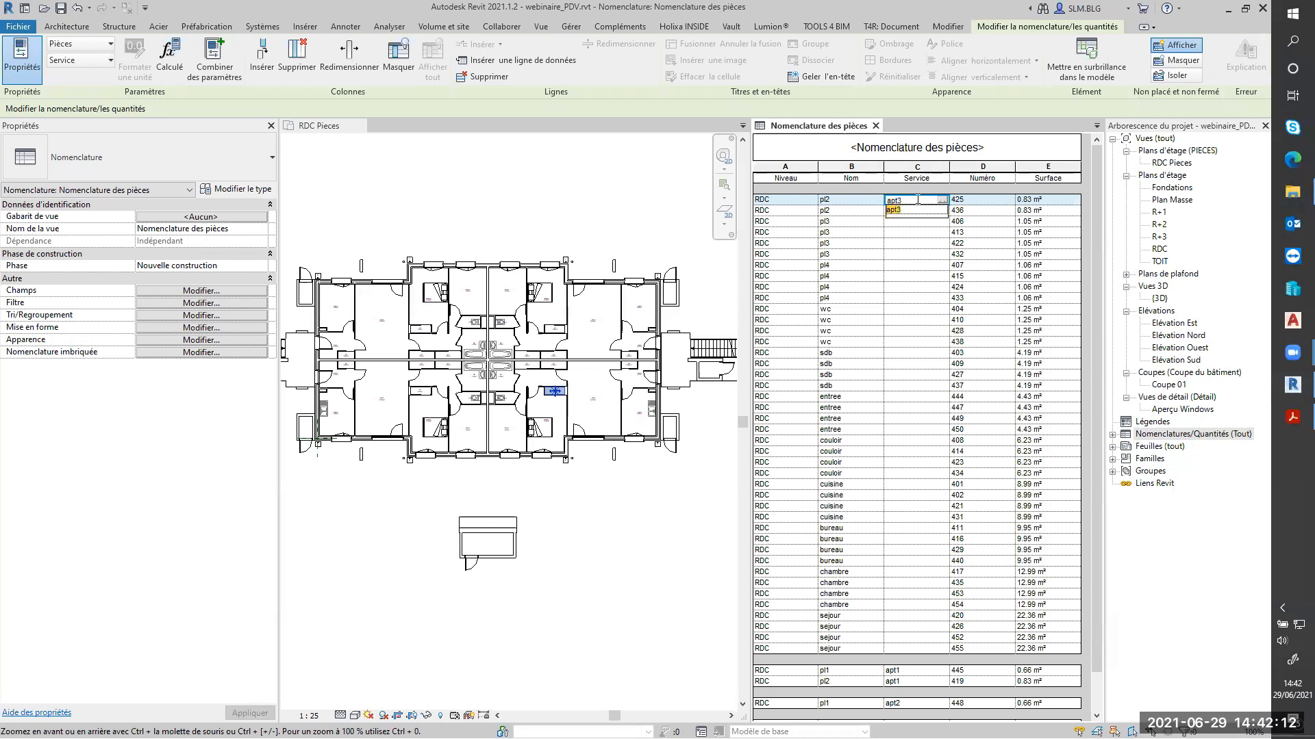
pyautogui.press('Return')
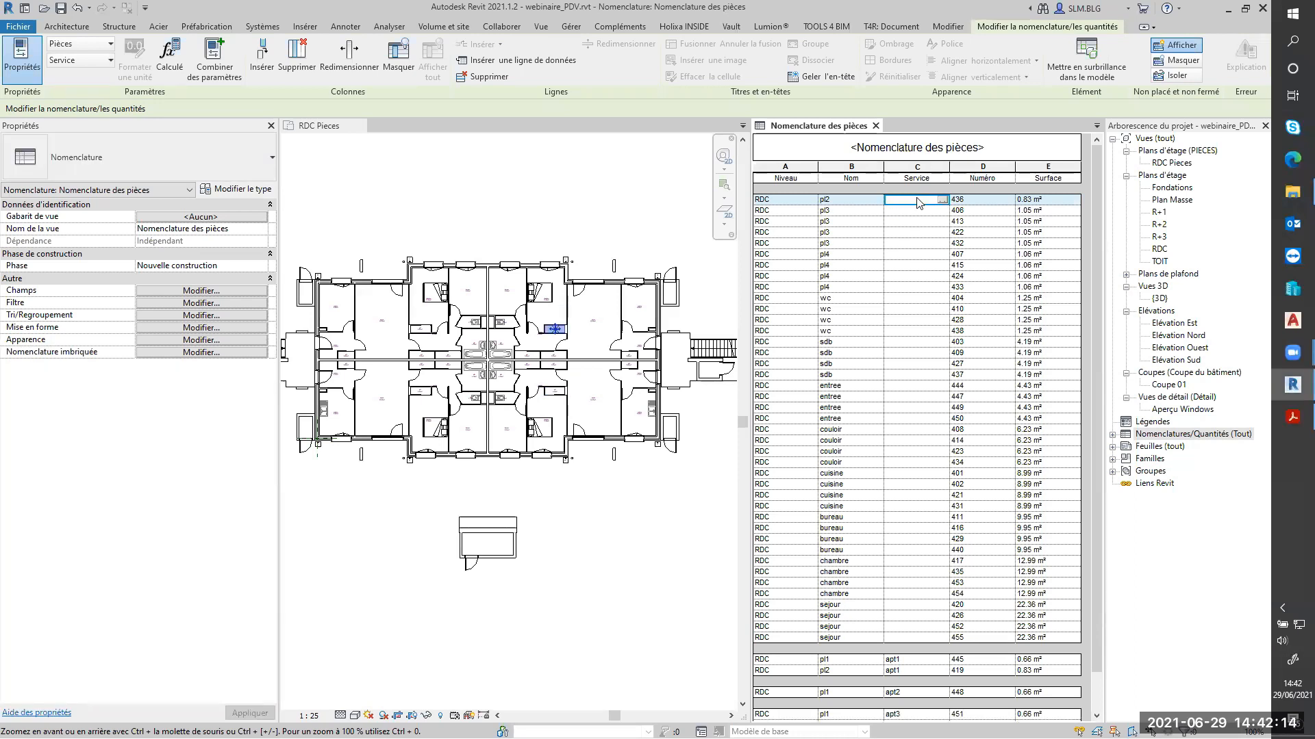
pyautogui.write('apt2')
pyautogui.press('Return')
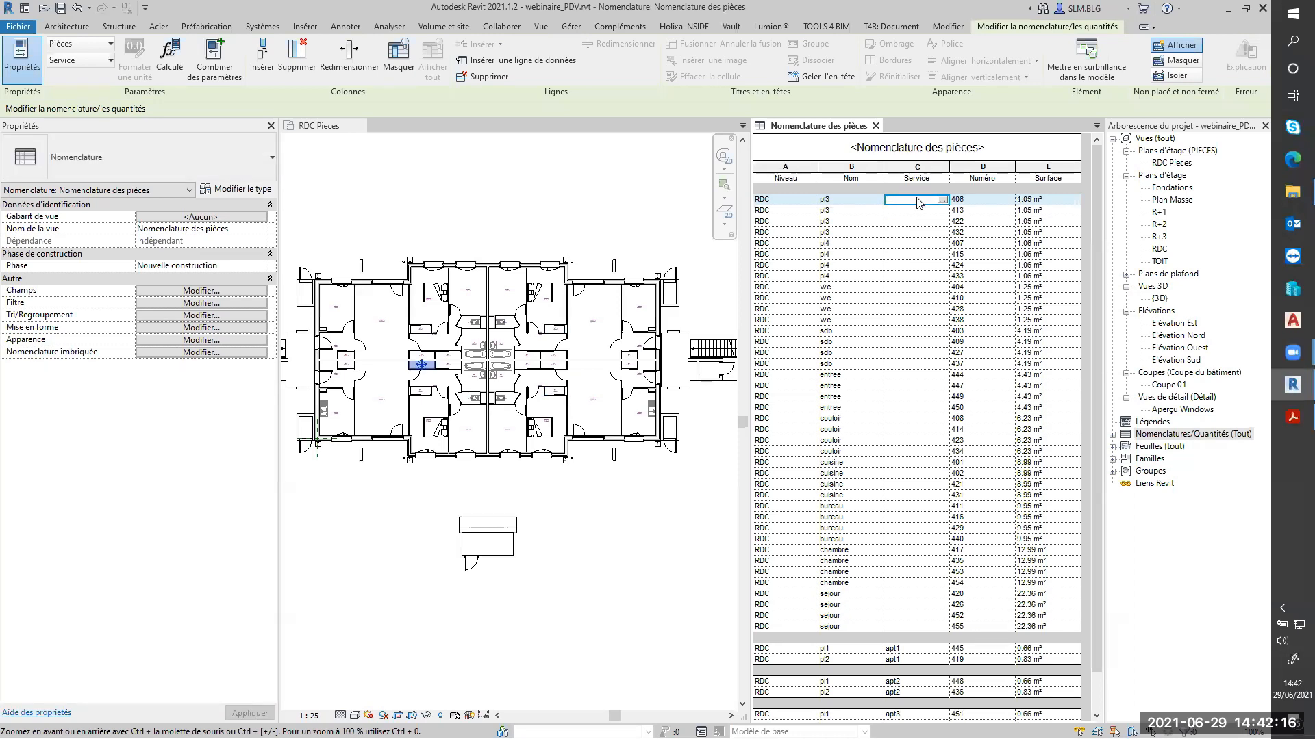
# Step: Set the Service of the pl3 rooms: 406 to apt4, 413 to apt1, and 422 and 432 to apt3
pyautogui.write('apt3')
pyautogui.press('Return')
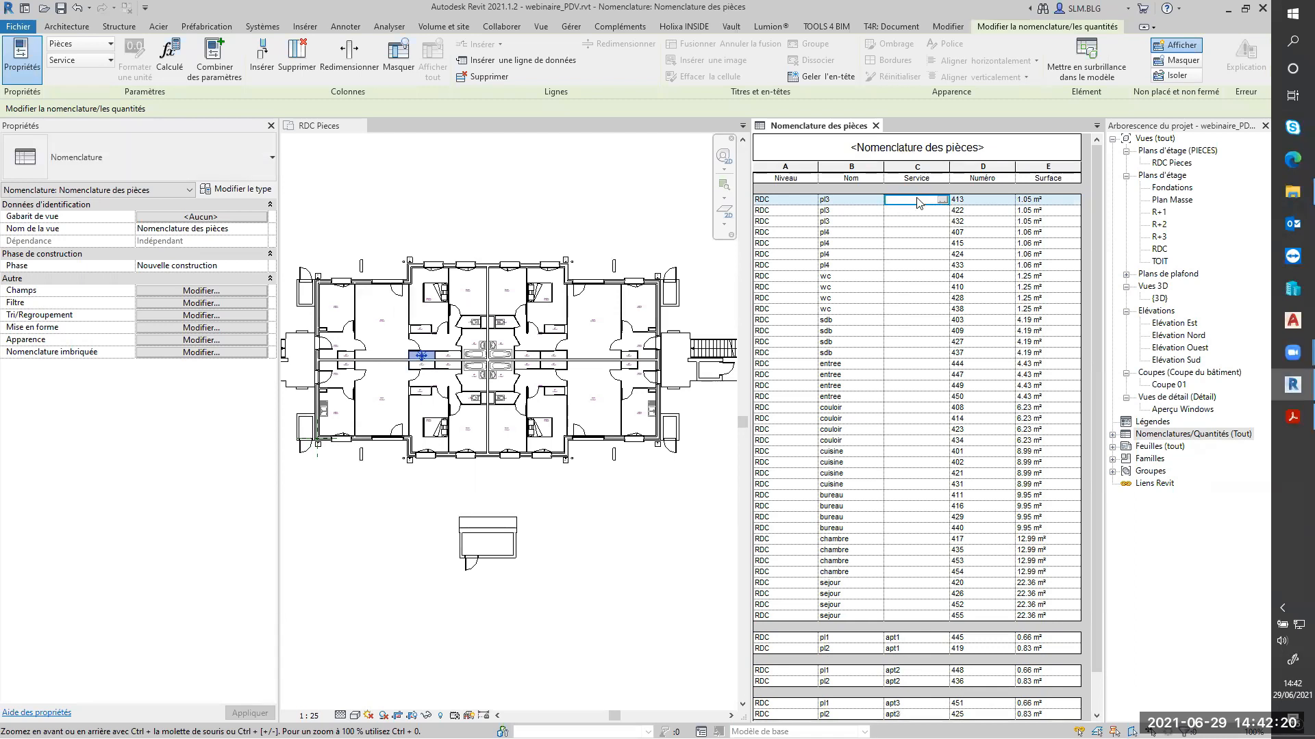
pyautogui.write('apt1')
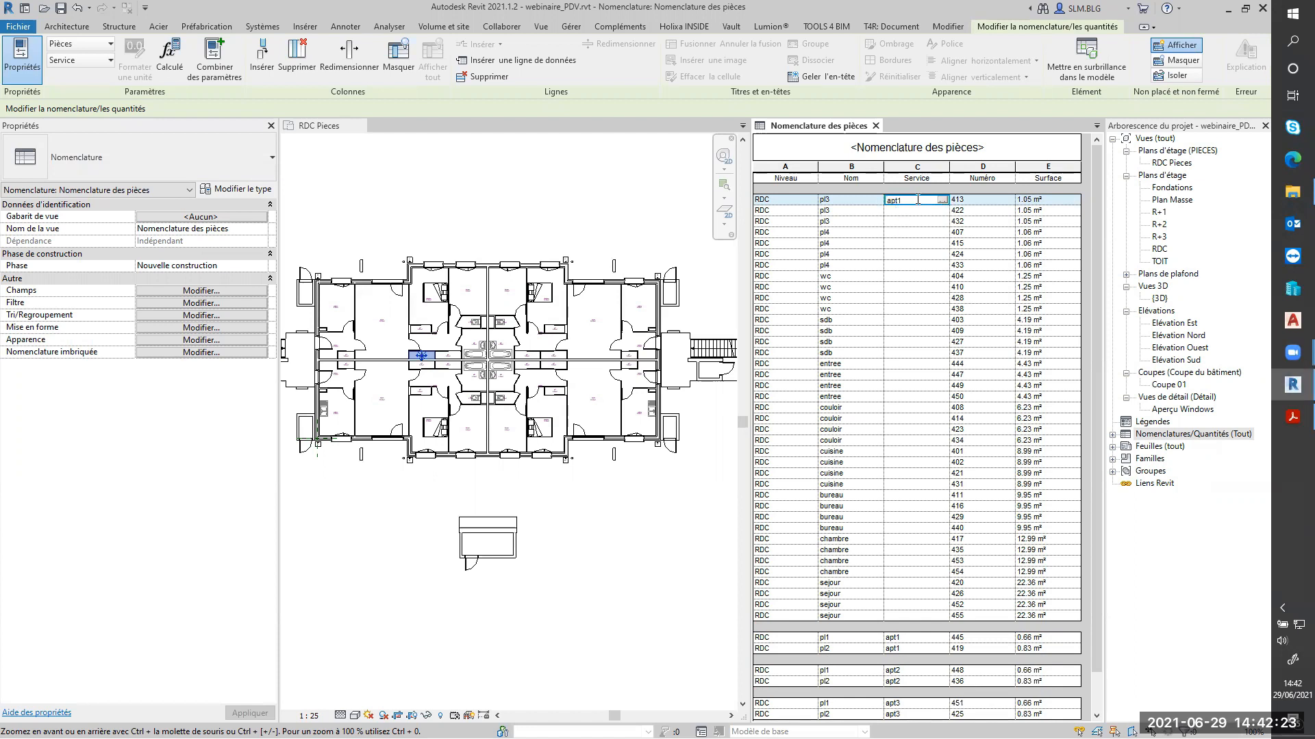
pyautogui.press('Return')
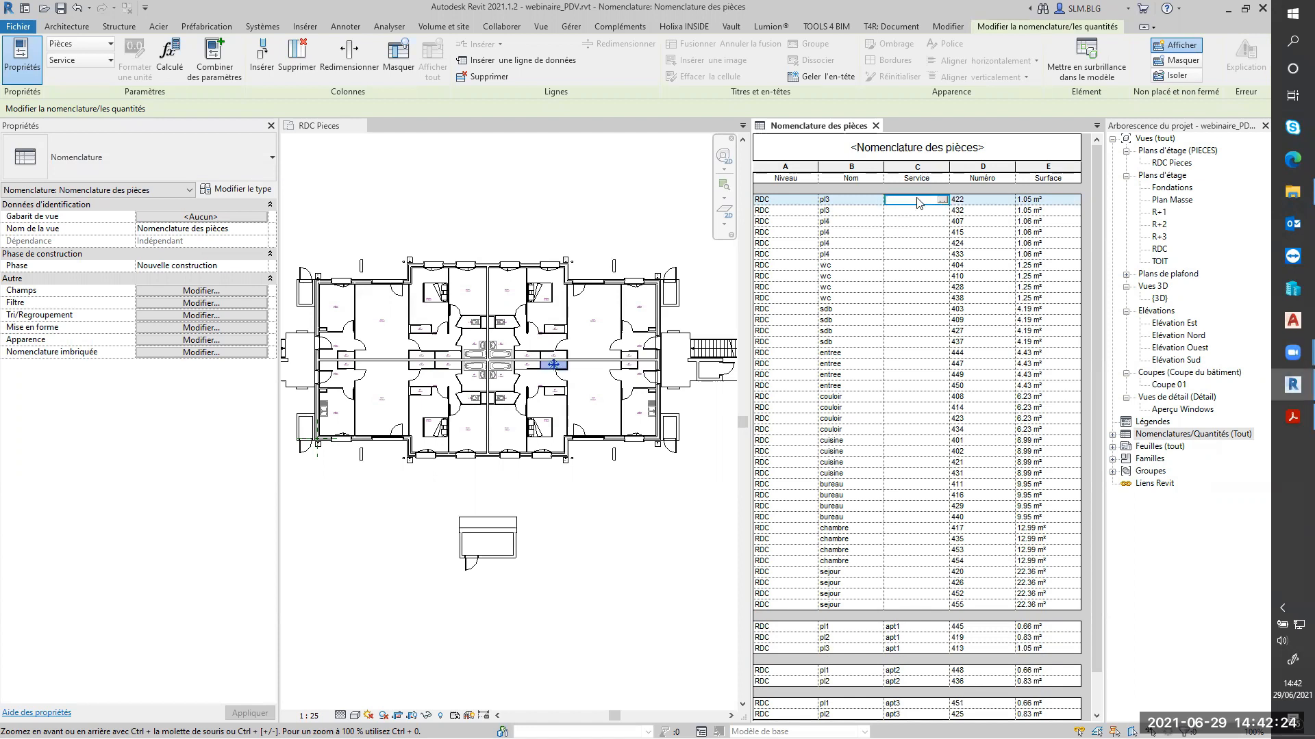
pyautogui.write('apt3')
pyautogui.press('Return')
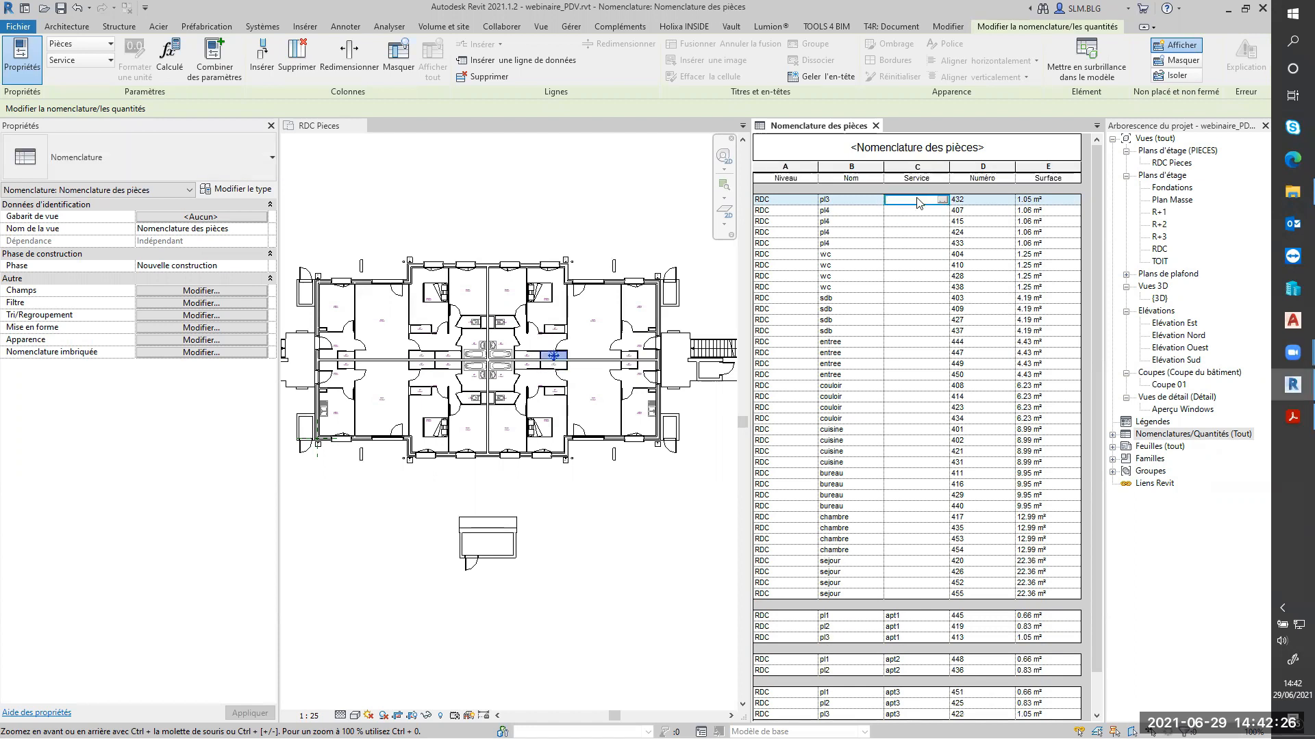
pyautogui.write('apt')
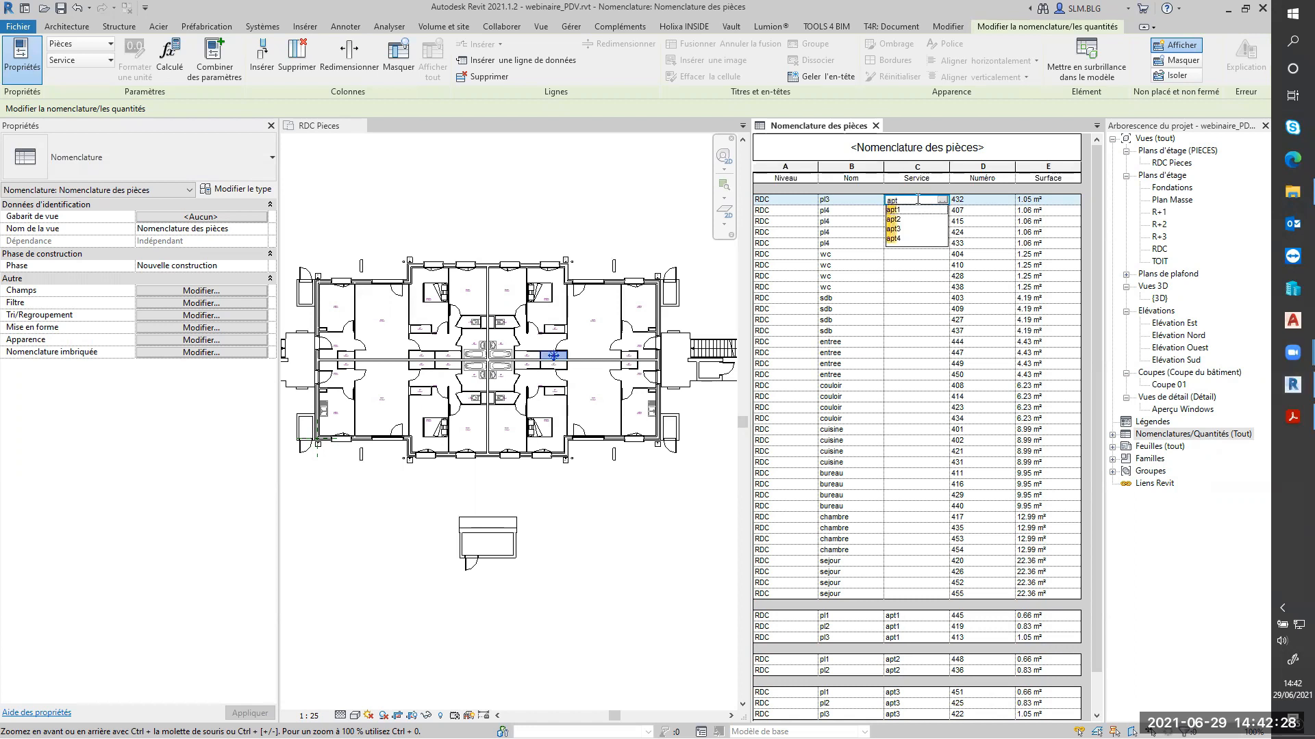
pyautogui.write('3')
pyautogui.press('Return')
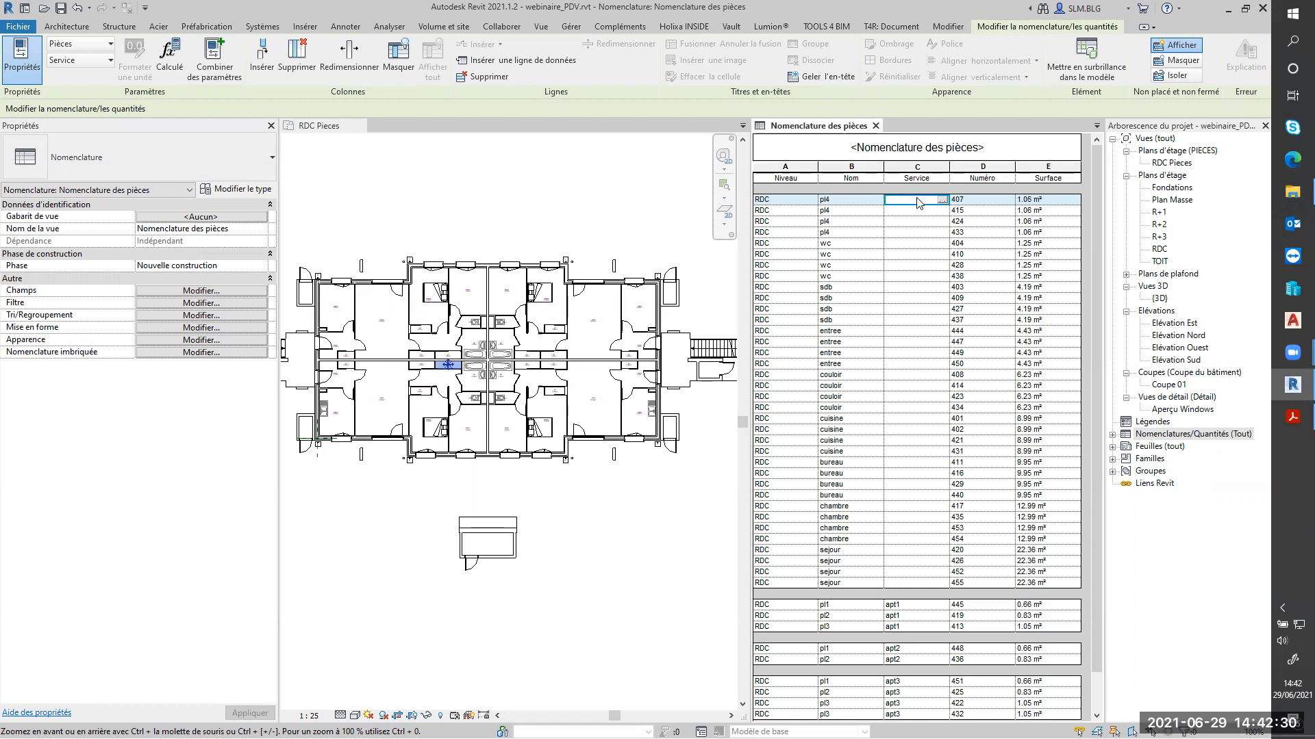
# Step: Set the Service of the pl4 rooms: 407 to apt4, 415 to apt1, 424 to apt4 and 433 to apt2
pyautogui.write('apt4')
pyautogui.press('Return')
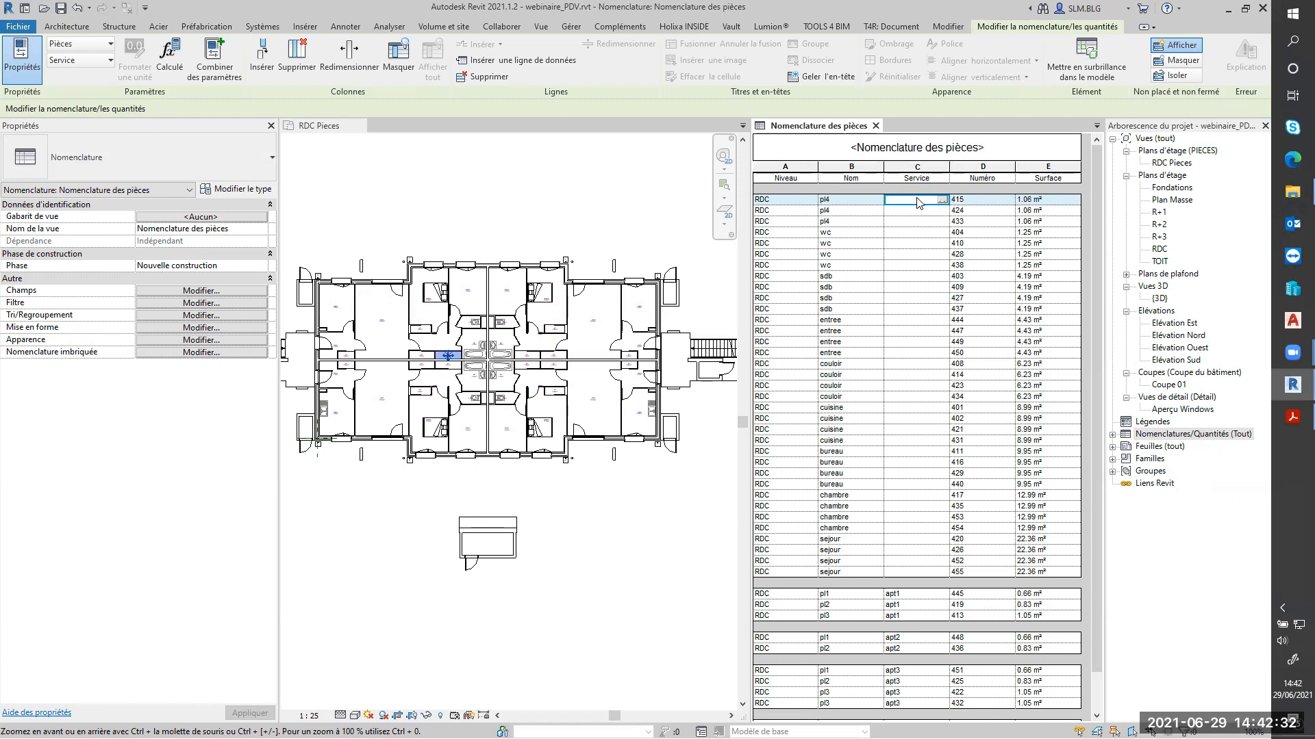
pyautogui.write('apt1')
pyautogui.press('Return')
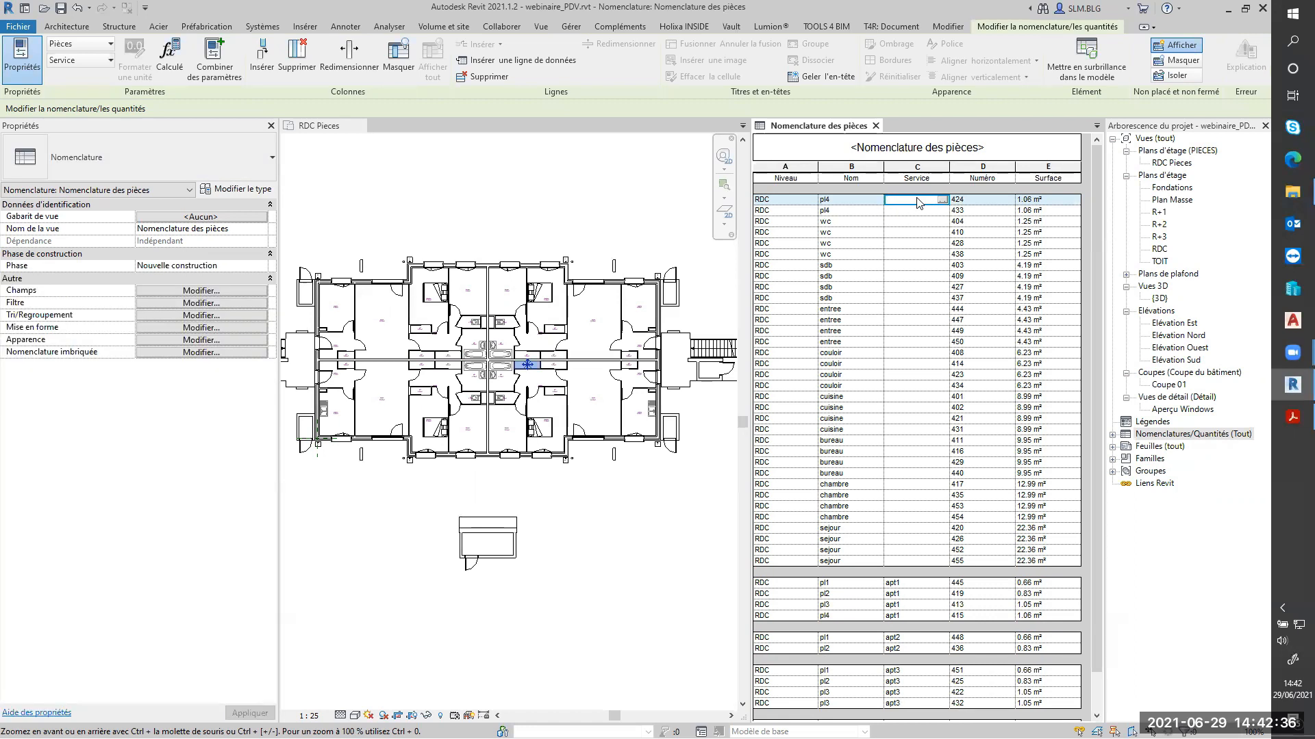
pyautogui.write('apt4')
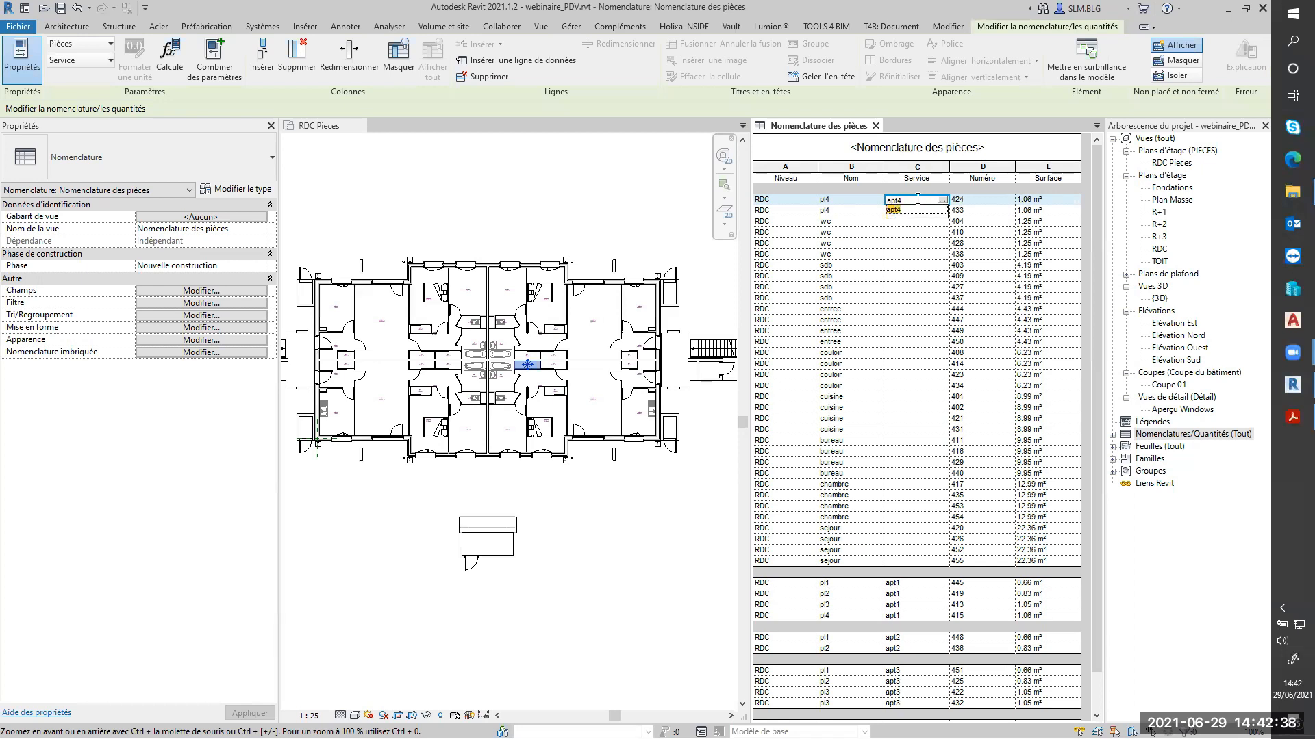
pyautogui.press('Return')
pyautogui.write('apt2')
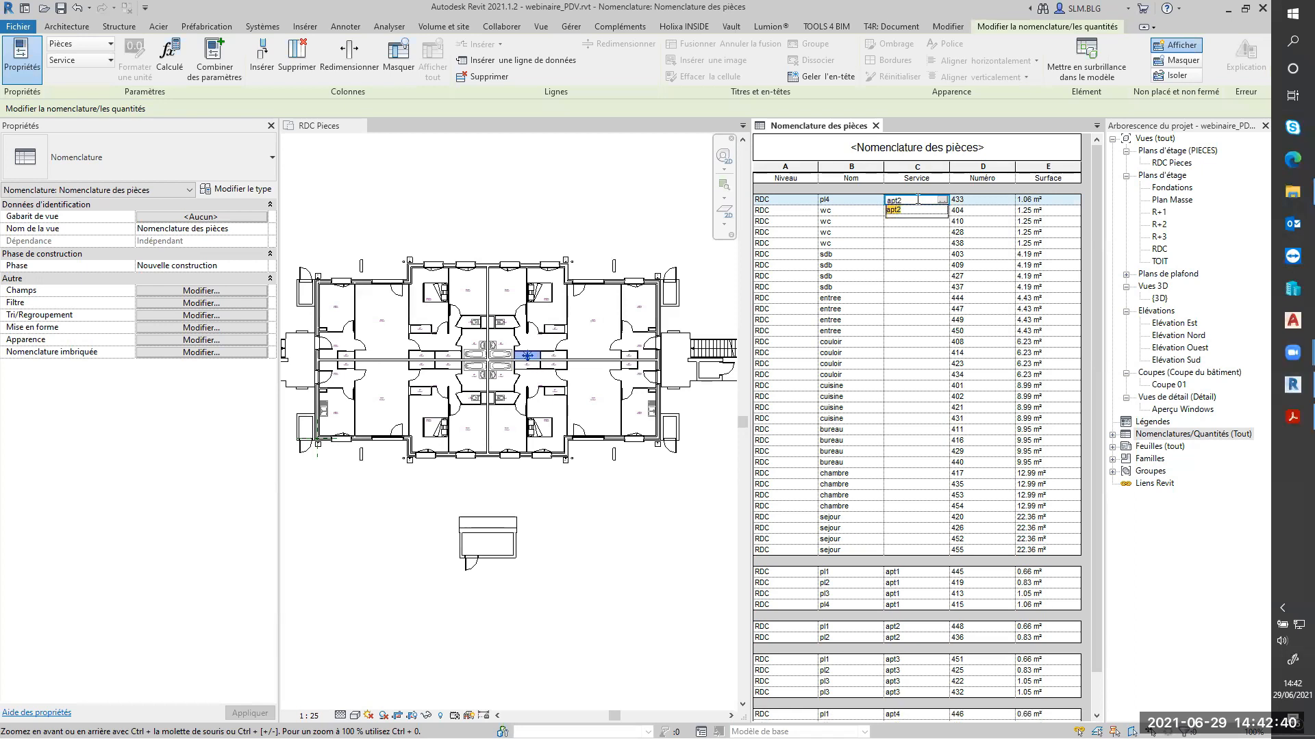
pyautogui.press('Return')
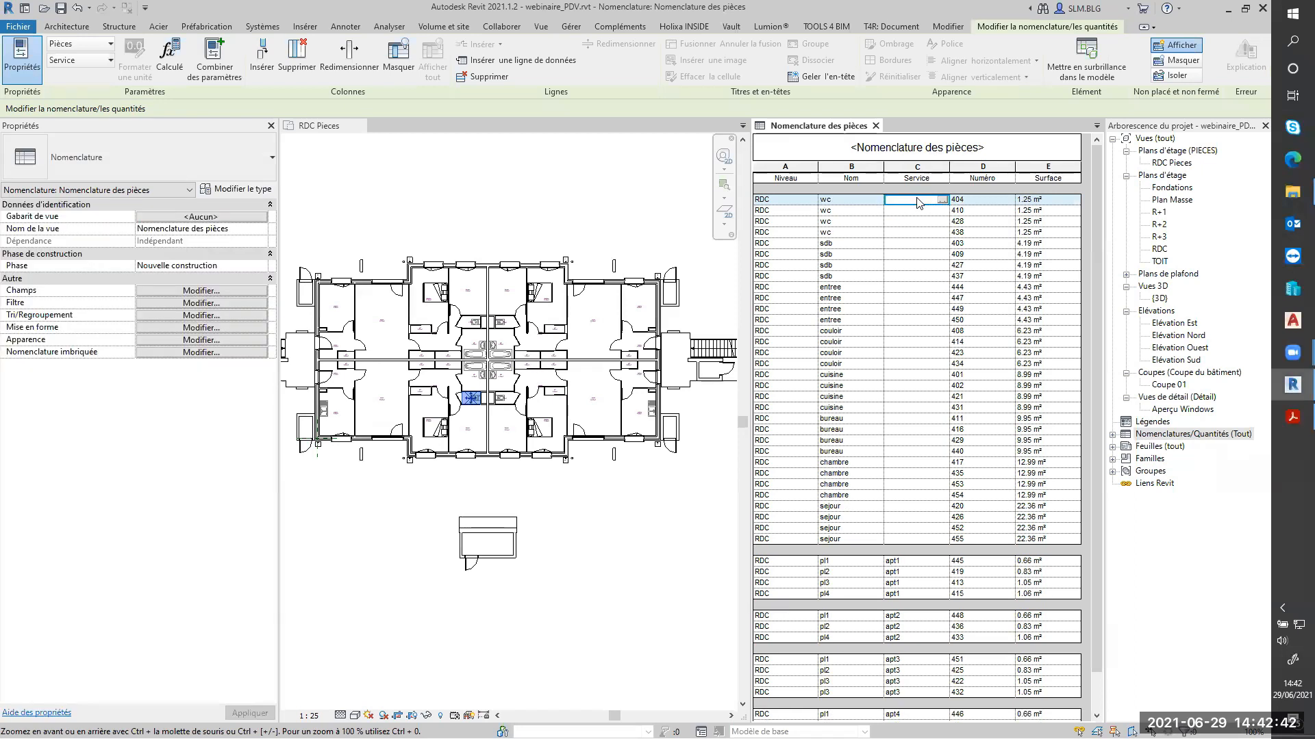
# Step: Set the Service of wc room 404 to apt4 and of wc room 410 to apt1 in the schedule
pyautogui.write('apt4')
pyautogui.press('Return')
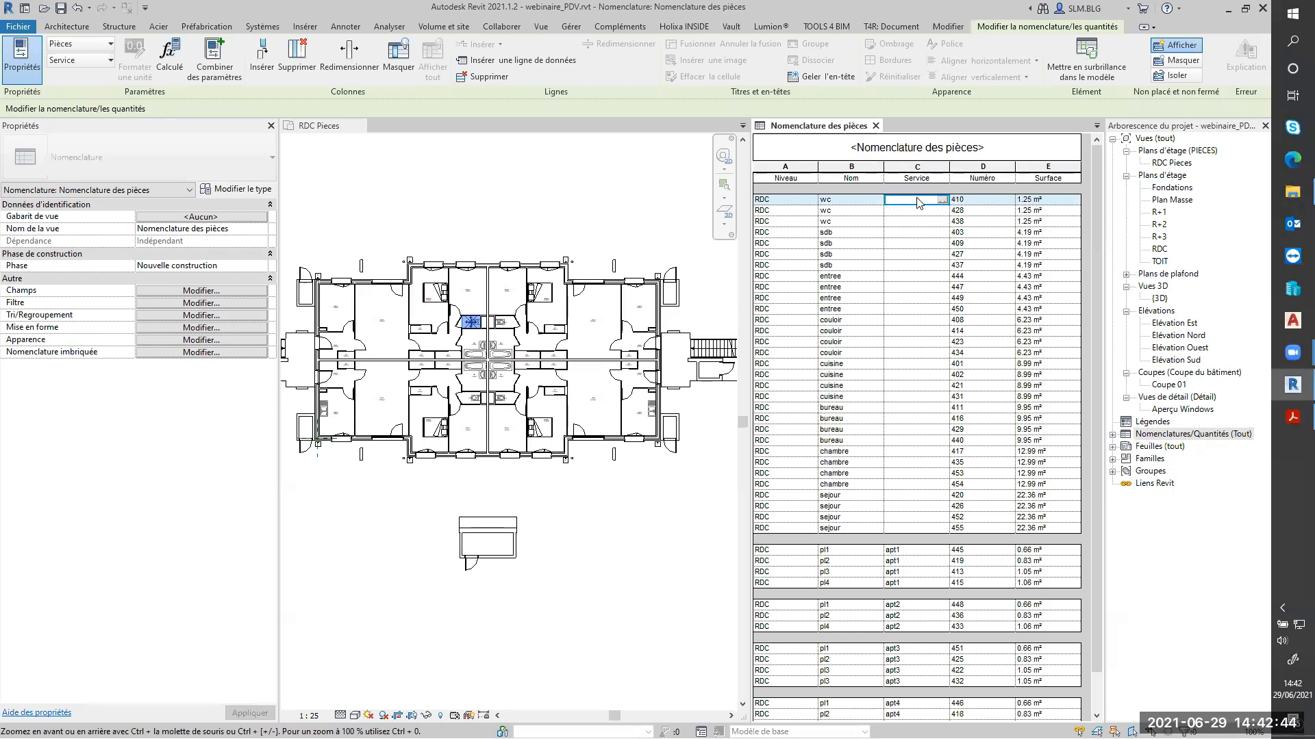
pyautogui.write('ap')
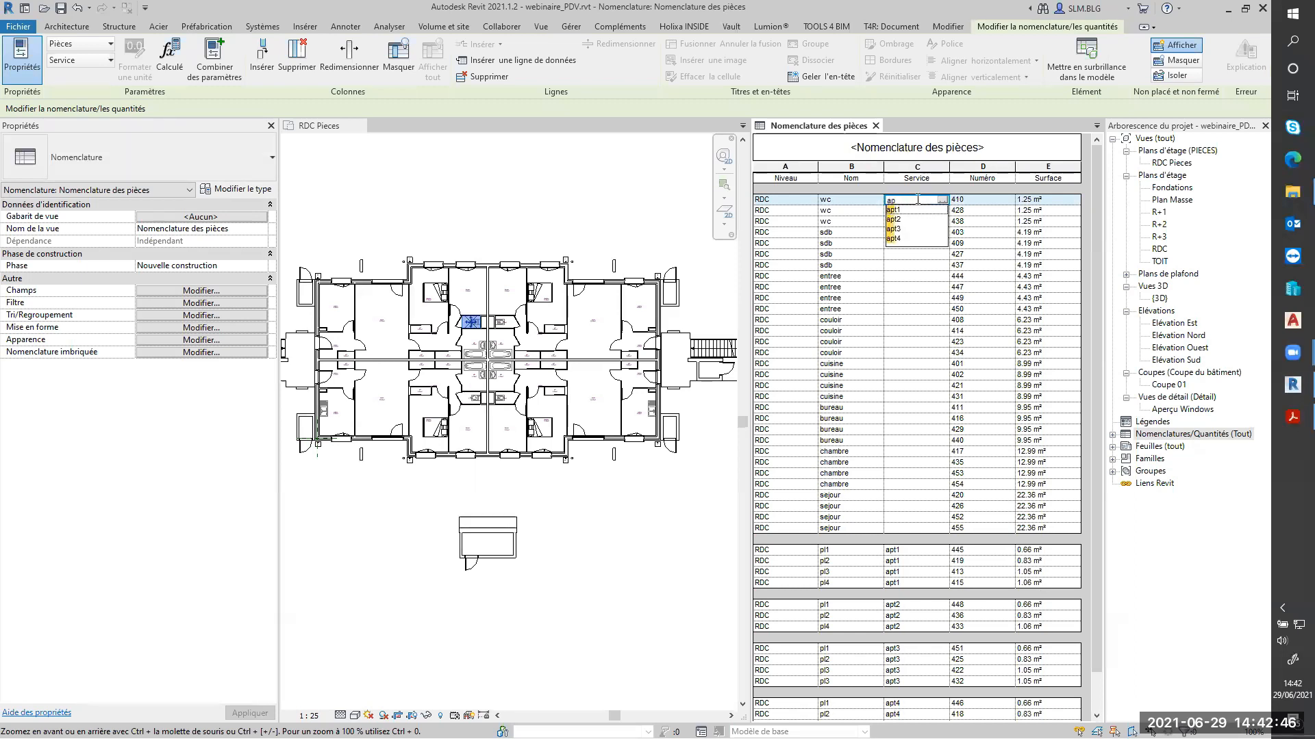
pyautogui.write('t1')
pyautogui.press('Return')
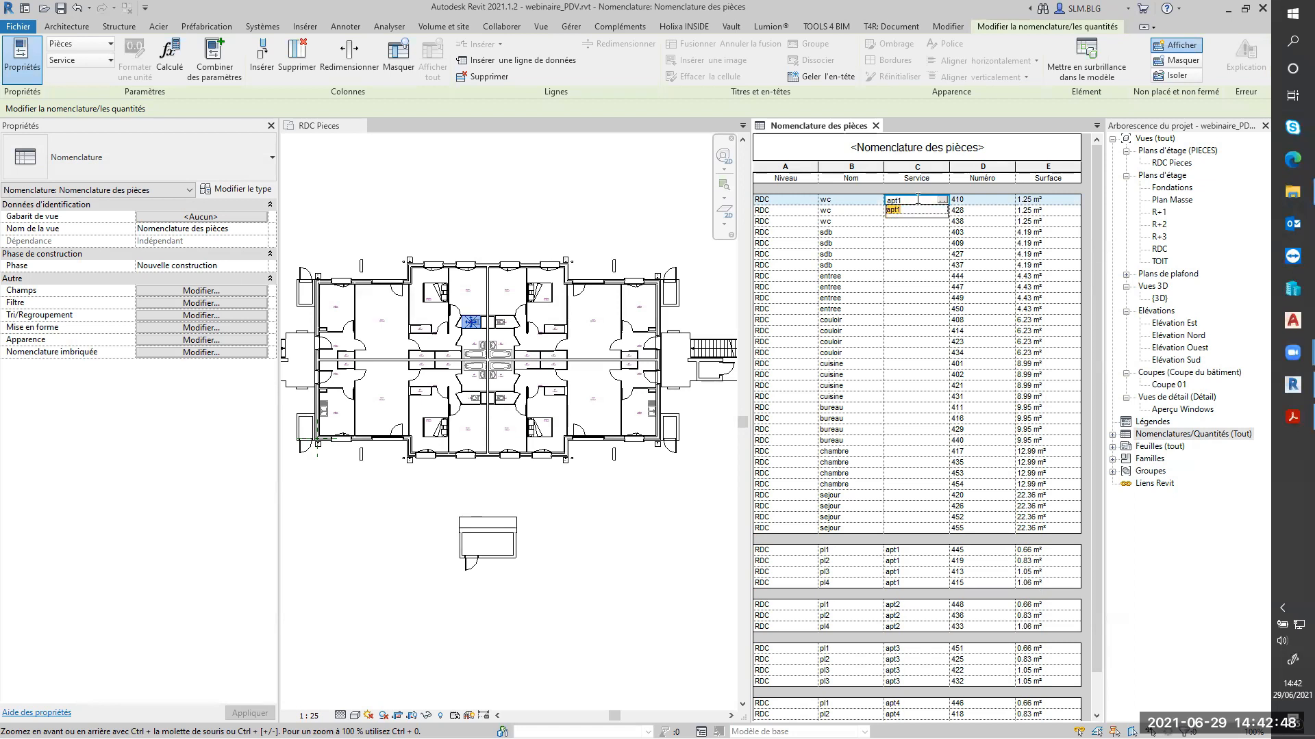
# Step: Set the Service of wc room 428 to apt3 and of wc room 438 to apt2 in the schedule
pyautogui.write('apt3')
pyautogui.press('Return')
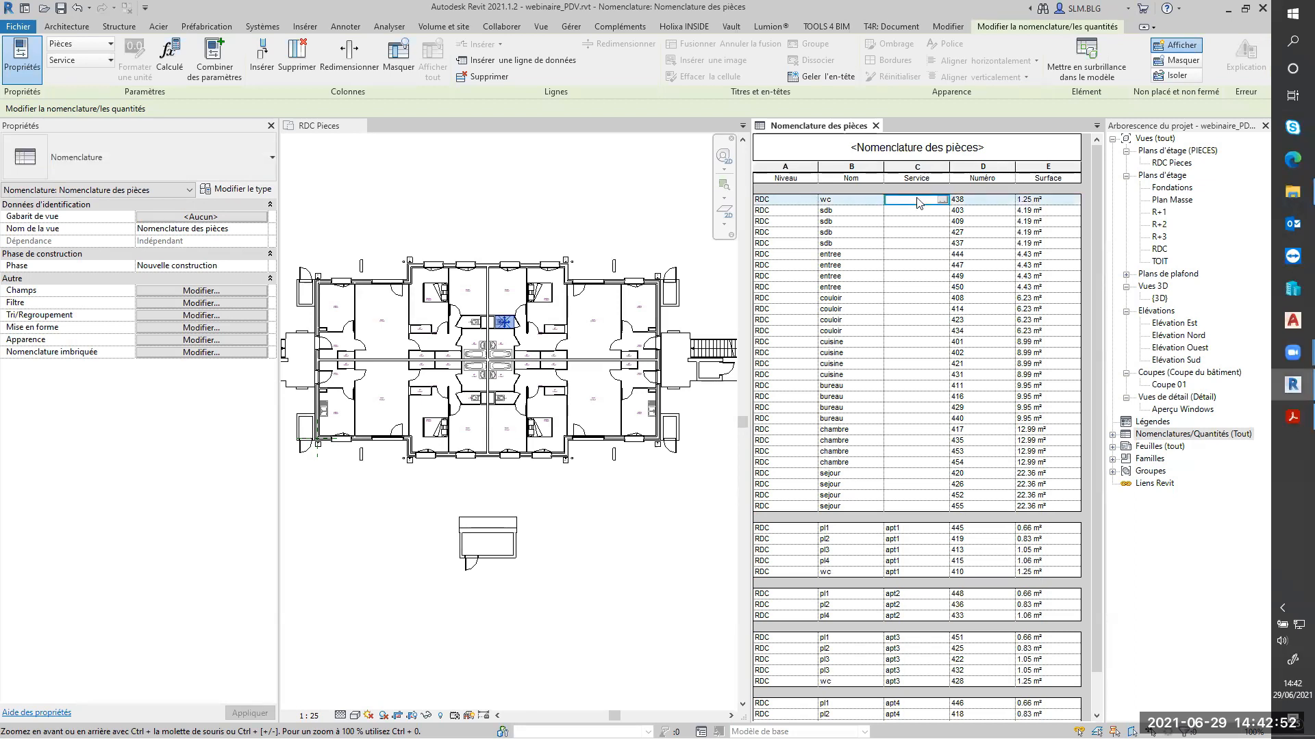
pyautogui.write('apt2')
pyautogui.press('Return')
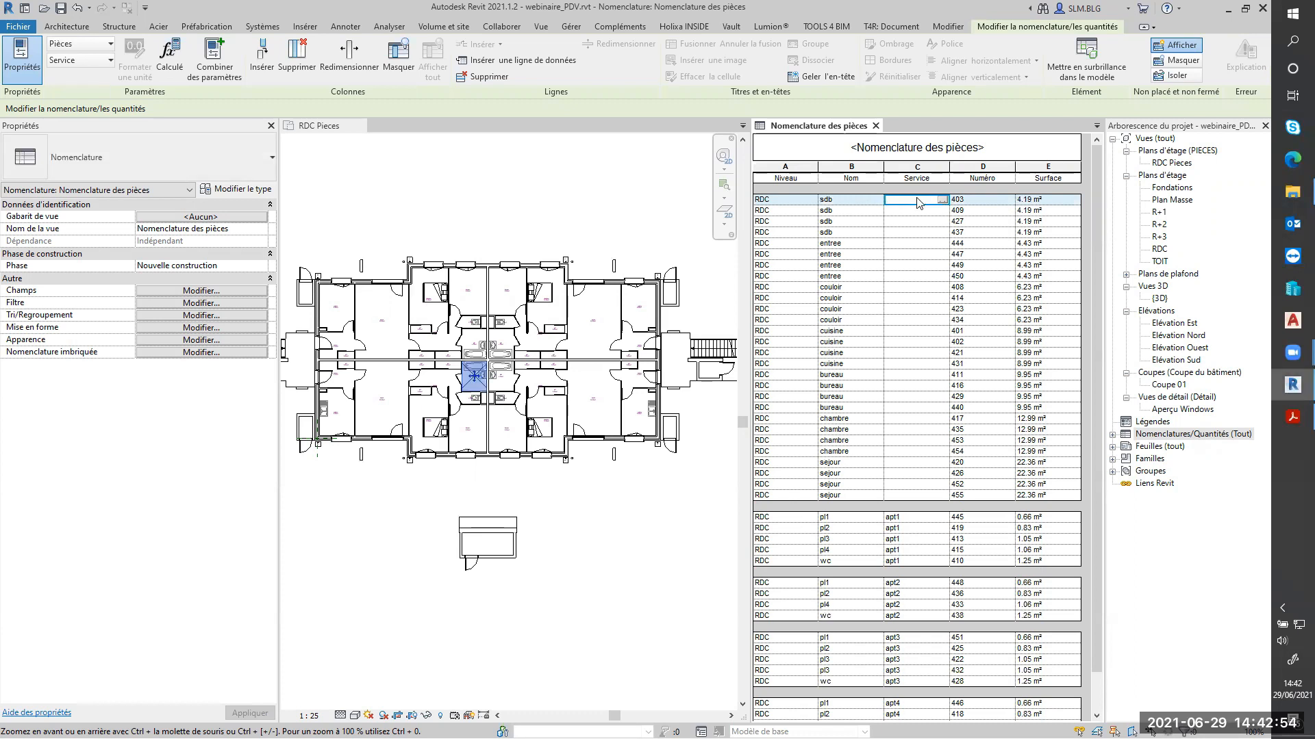
# Step: Set the Service of the sdb rooms: 403 to apt4, 409 to apt1, 427 to apt3 and 437 to apt2
pyautogui.write('apt4')
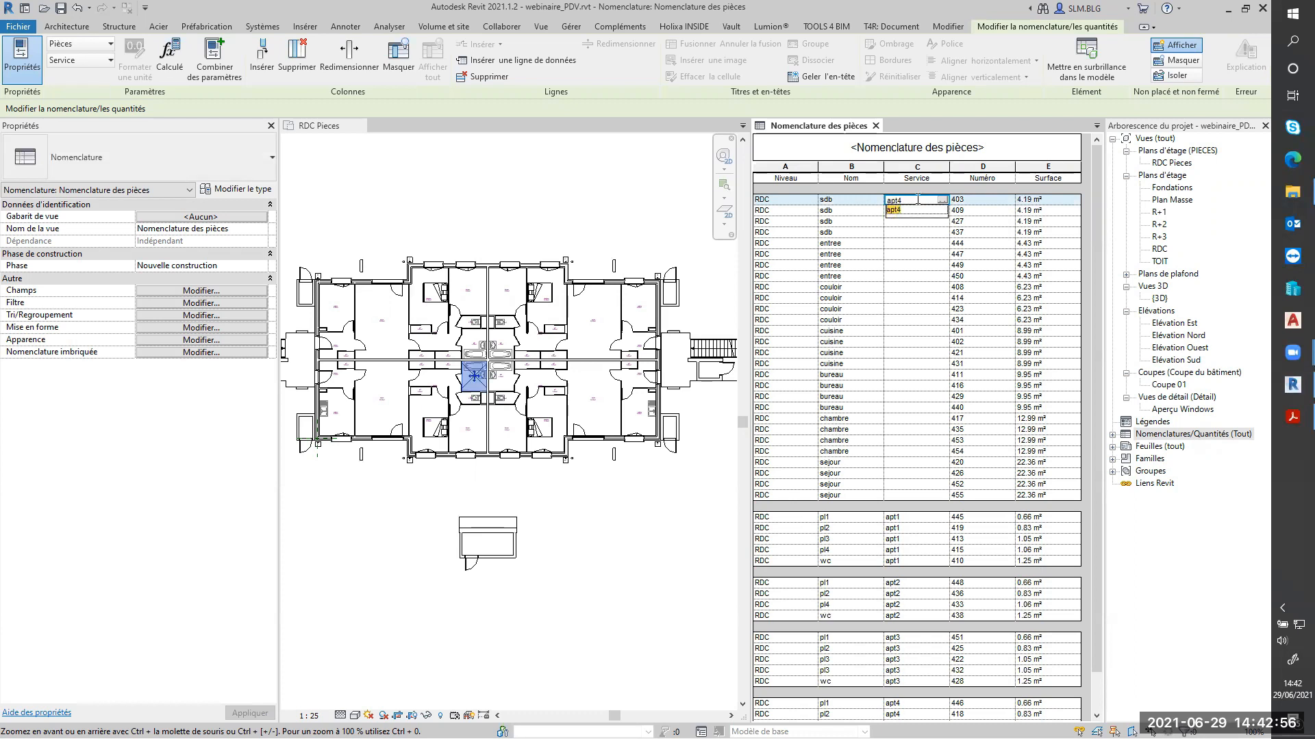
pyautogui.press('Return')
pyautogui.write('apt1')
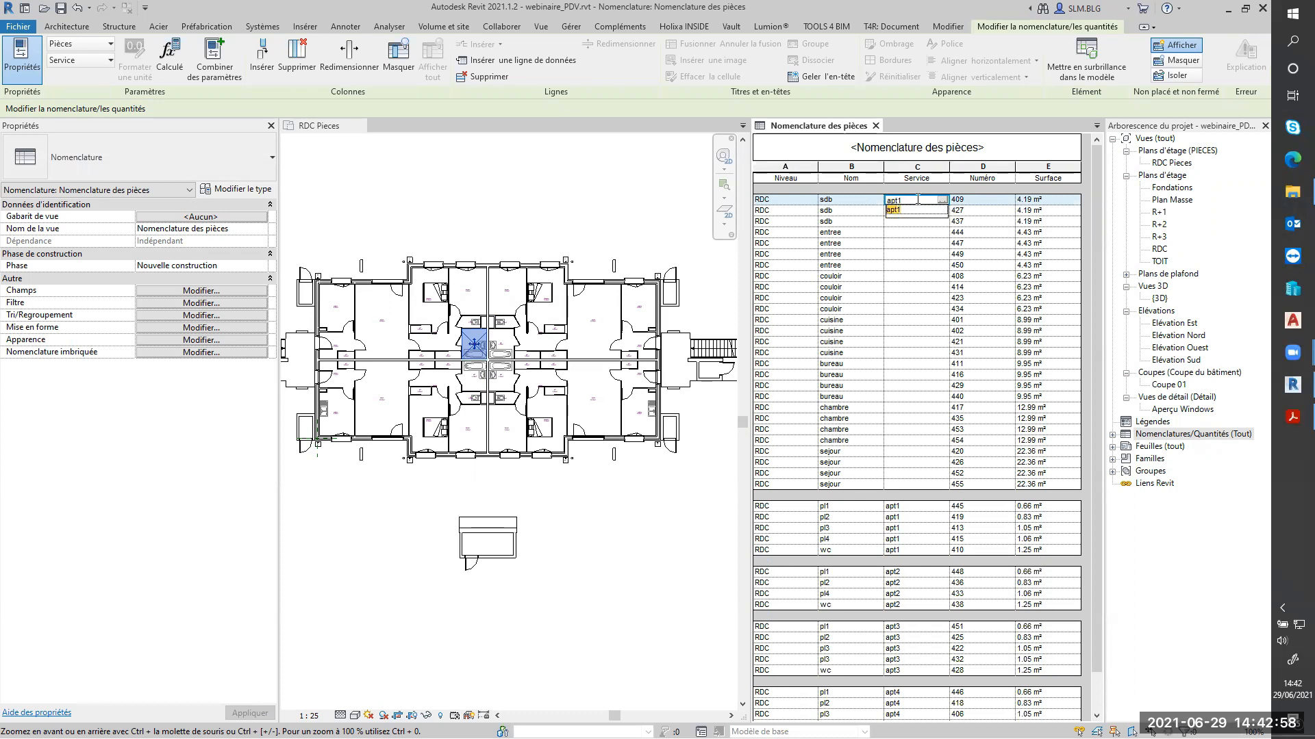
pyautogui.press('Return')
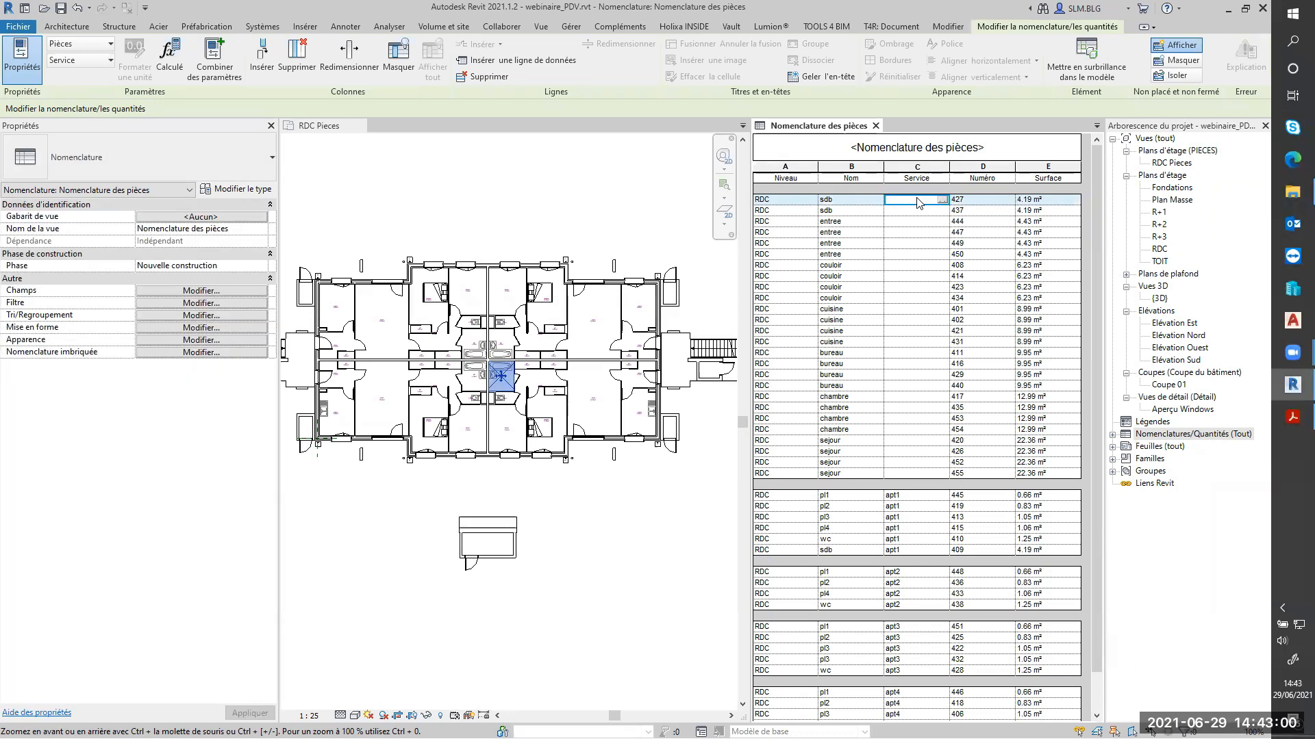
pyautogui.write('apt3')
pyautogui.press('Return')
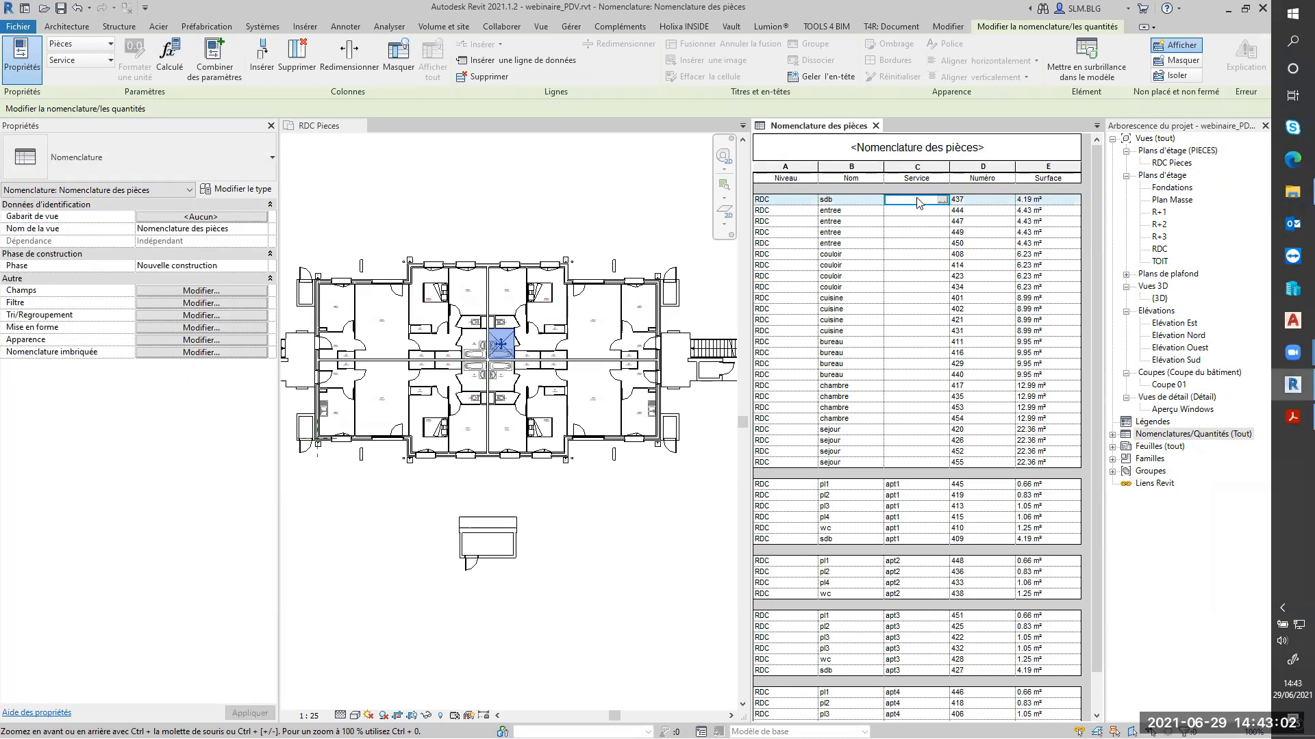
pyautogui.write('apt')
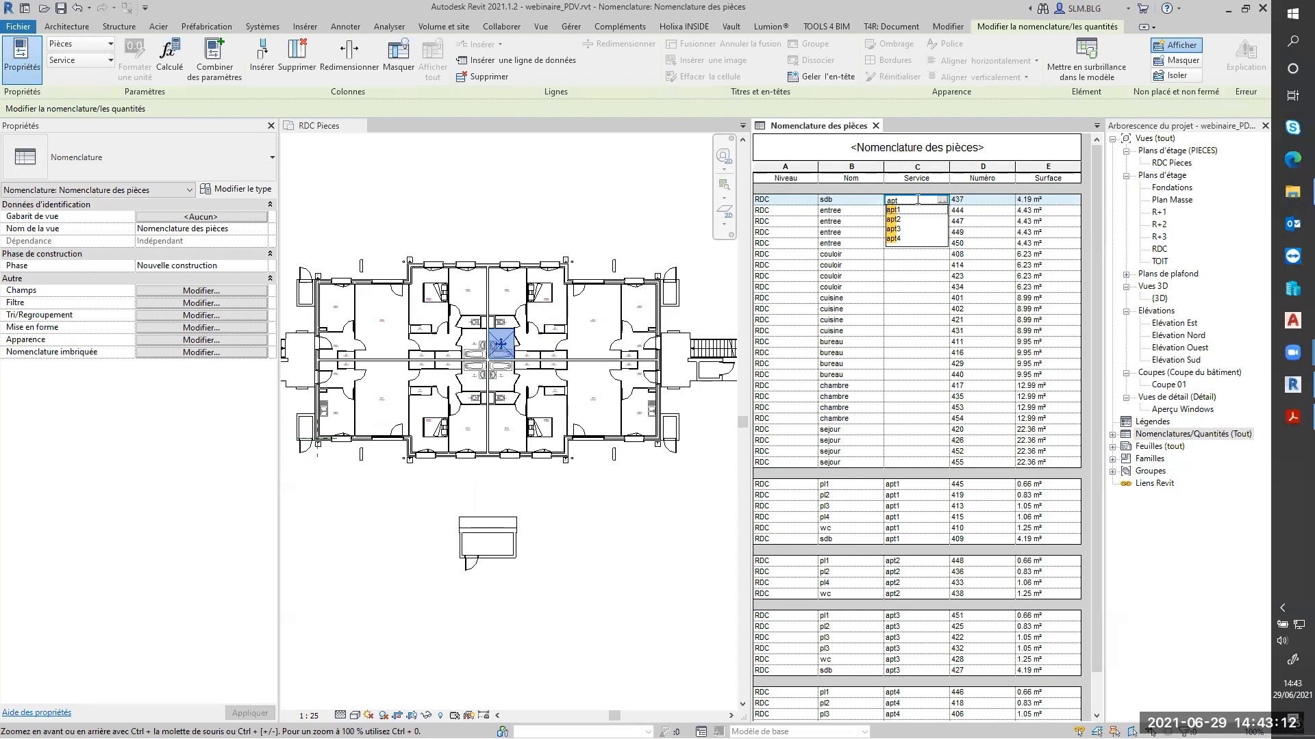
pyautogui.write('2')
pyautogui.press('Return')
# Step: Set the Service of the entree rooms: 444 to apt1, 447 to apt4, 449 to apt2 and 450 to apt3
pyautogui.write('apt1')
pyautogui.press('Return')
pyautogui.write('apt4')
pyautogui.press('Return')
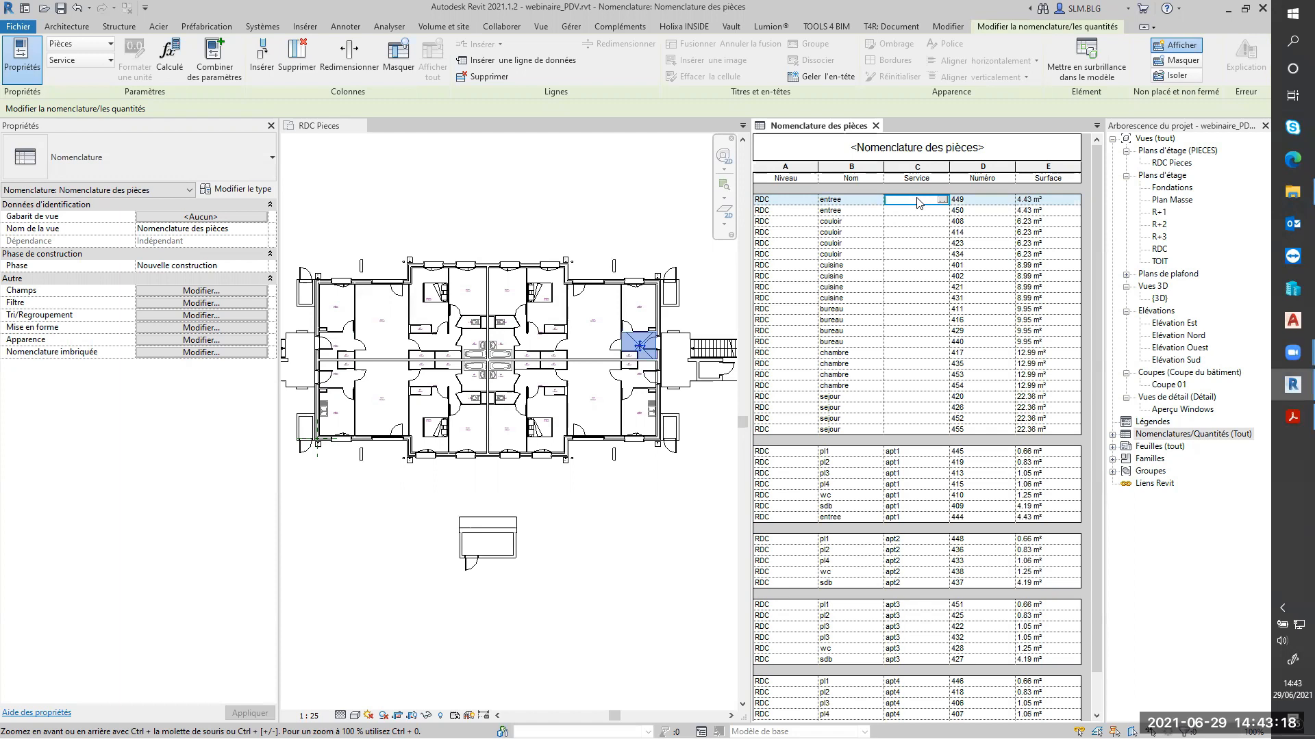
pyautogui.write('apt2')
pyautogui.press('Return')
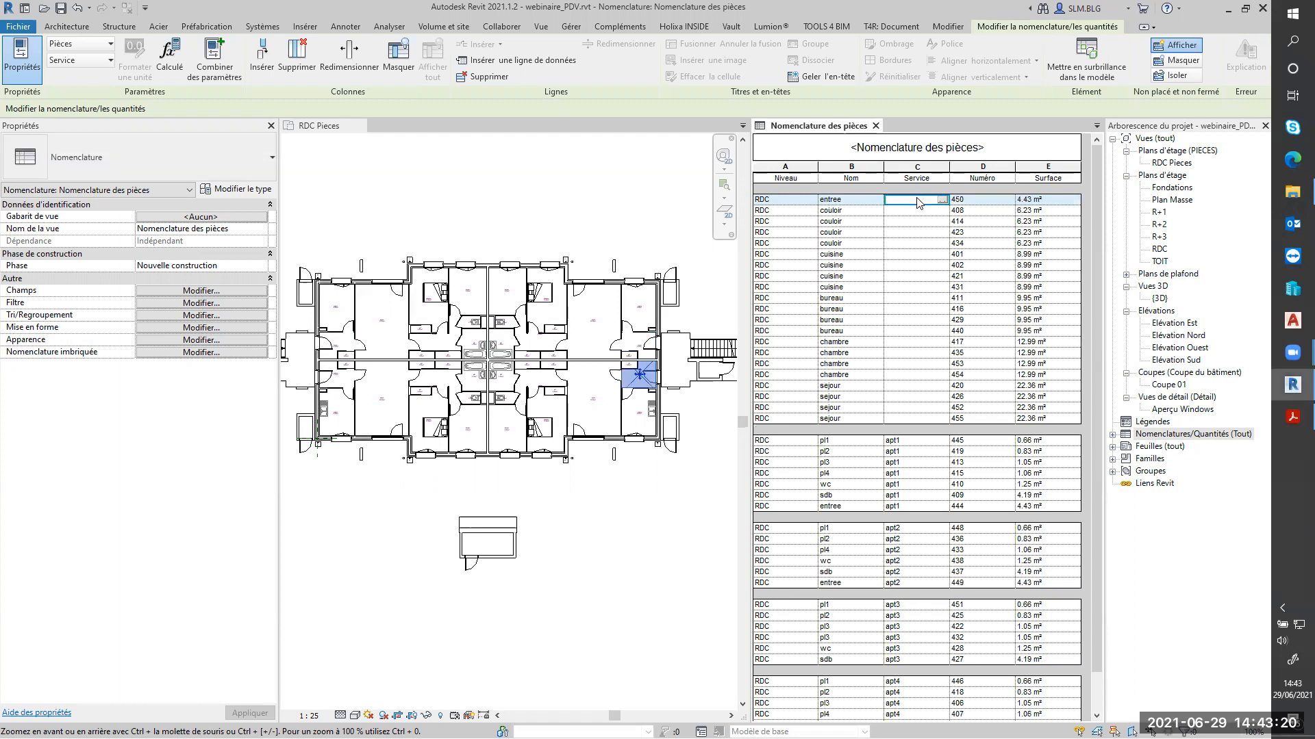
pyautogui.write('apt')
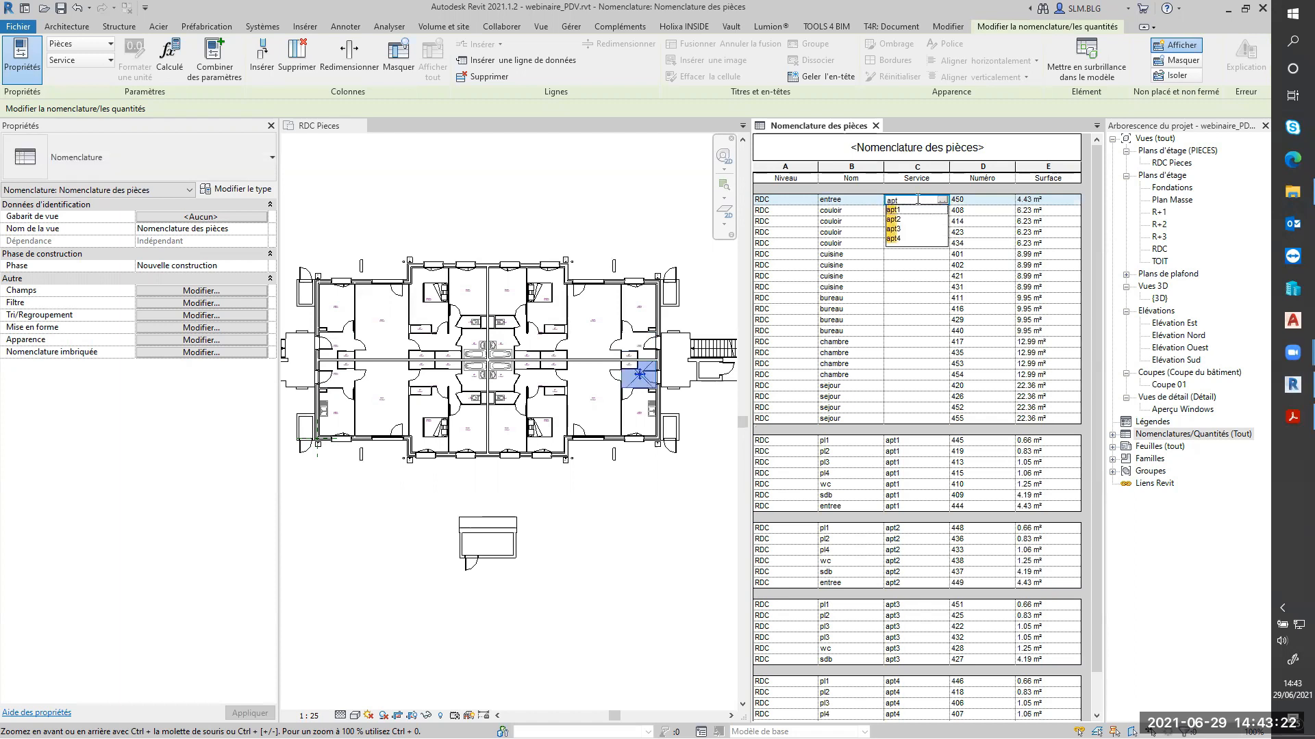
pyautogui.write('3')
pyautogui.press('Return')
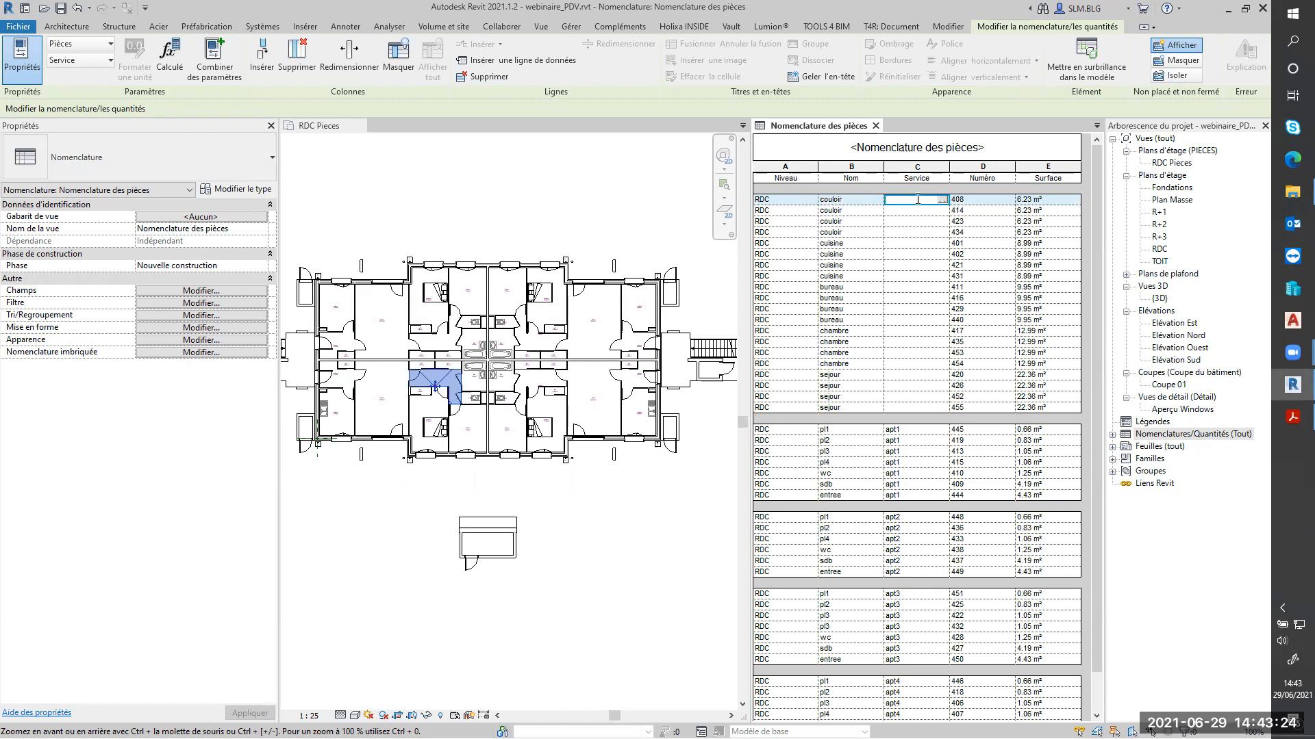
# Step: Set the Service of the couloir rooms: 408 to apt4, 414 to apt1, 423 to apt3 and 434 to apt2
pyautogui.write('apt4')
pyautogui.press('Return')
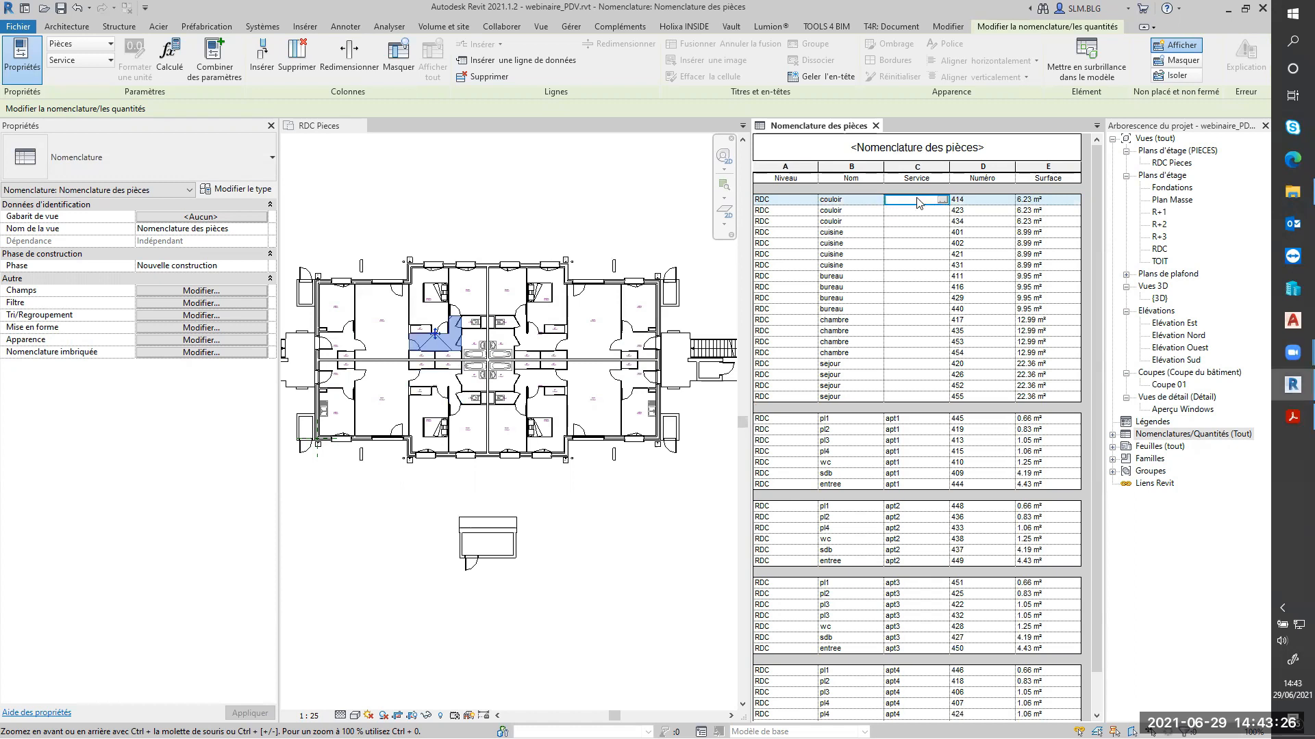
pyautogui.write('apt1')
pyautogui.press('Return')
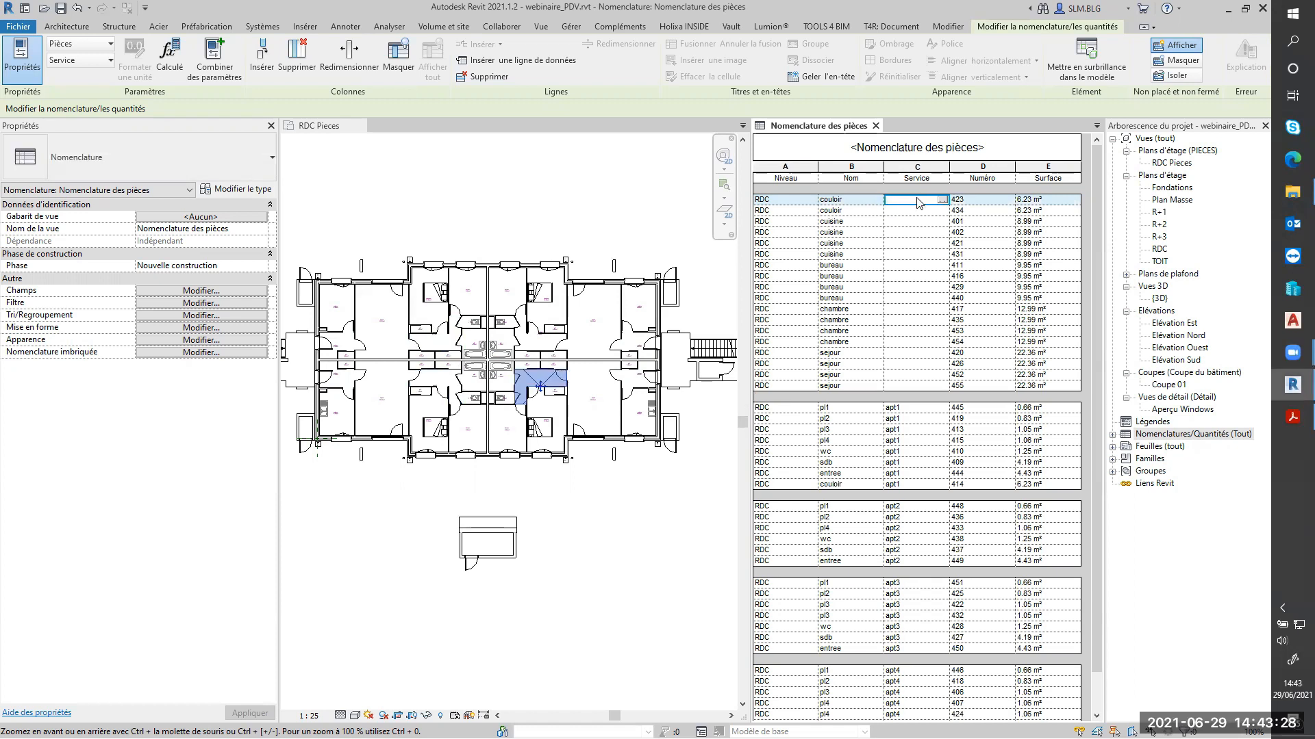
pyautogui.write('apt')
pyautogui.write('3')
pyautogui.press('Return')
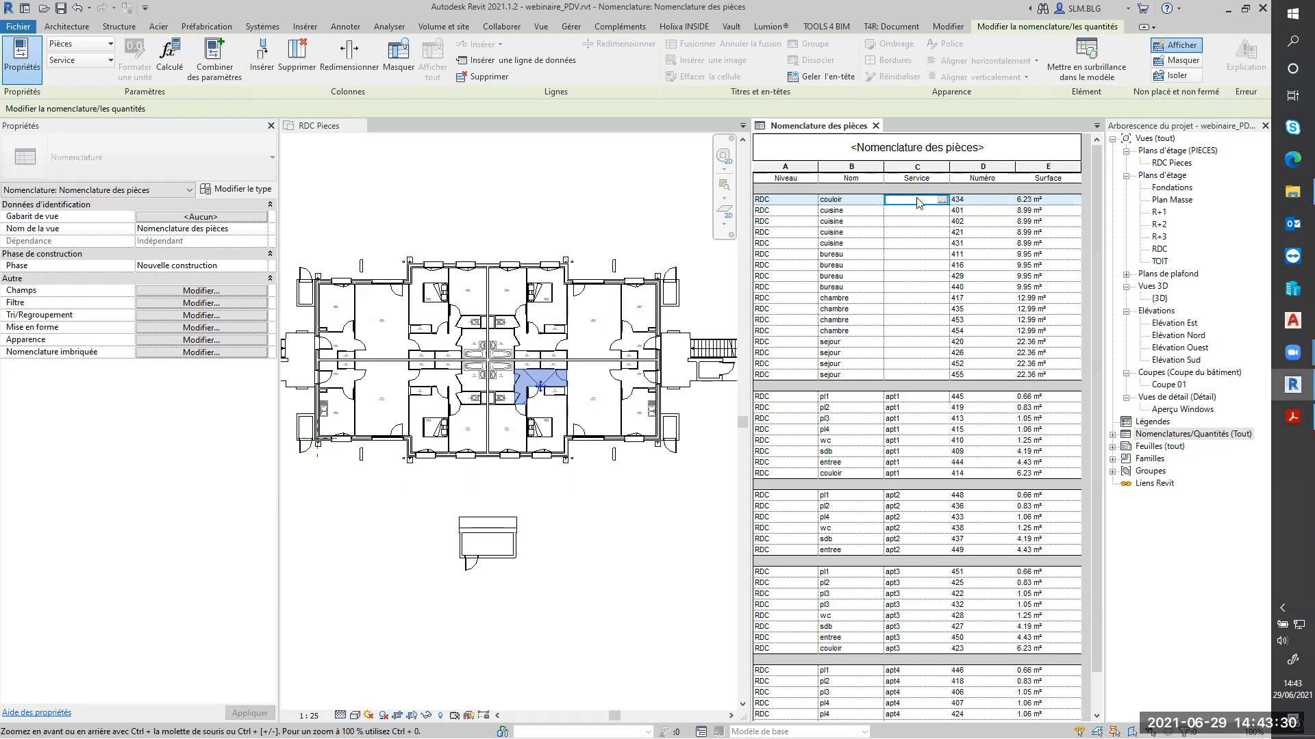
pyautogui.write('apt2')
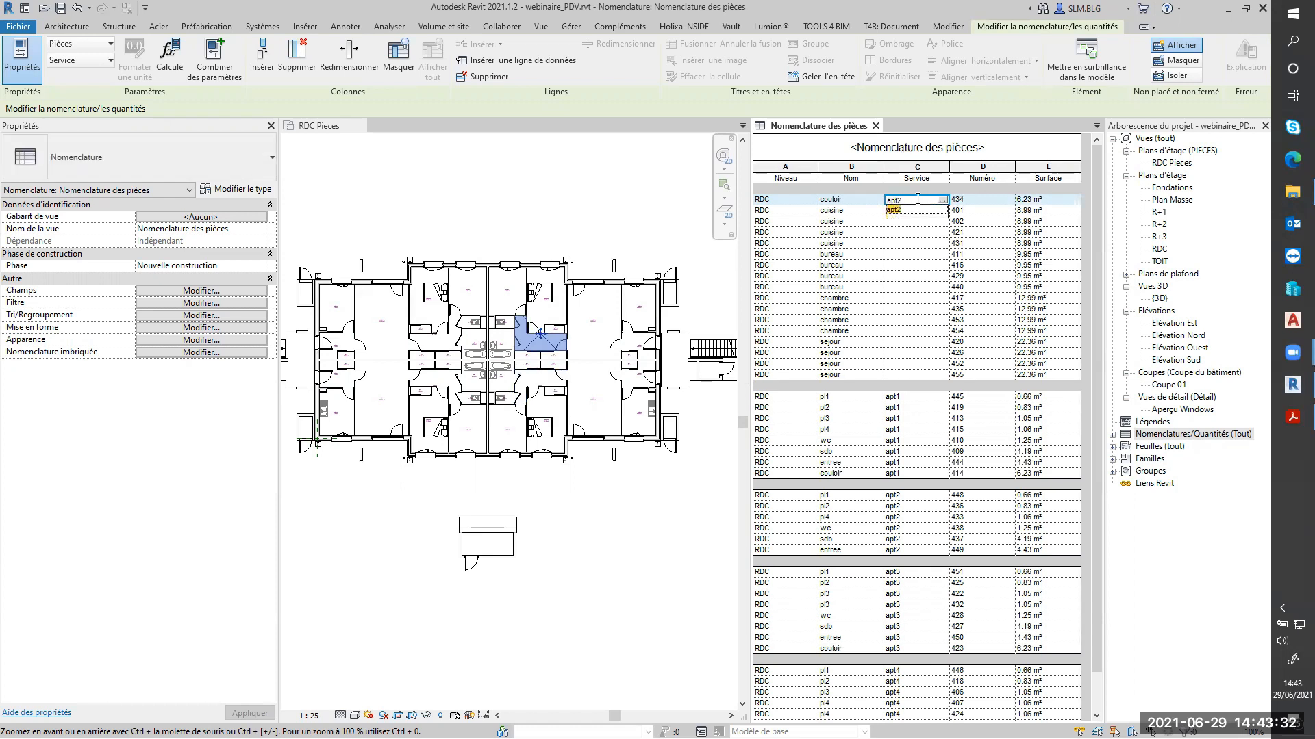
pyautogui.press('Return')
# Step: Set the Service of the cuisine rooms: 401 to apt1, 402 to apt4, 421 to apt3 and 431 to apt2
pyautogui.write('apt1')
pyautogui.press('Return')
pyautogui.write('apt4')
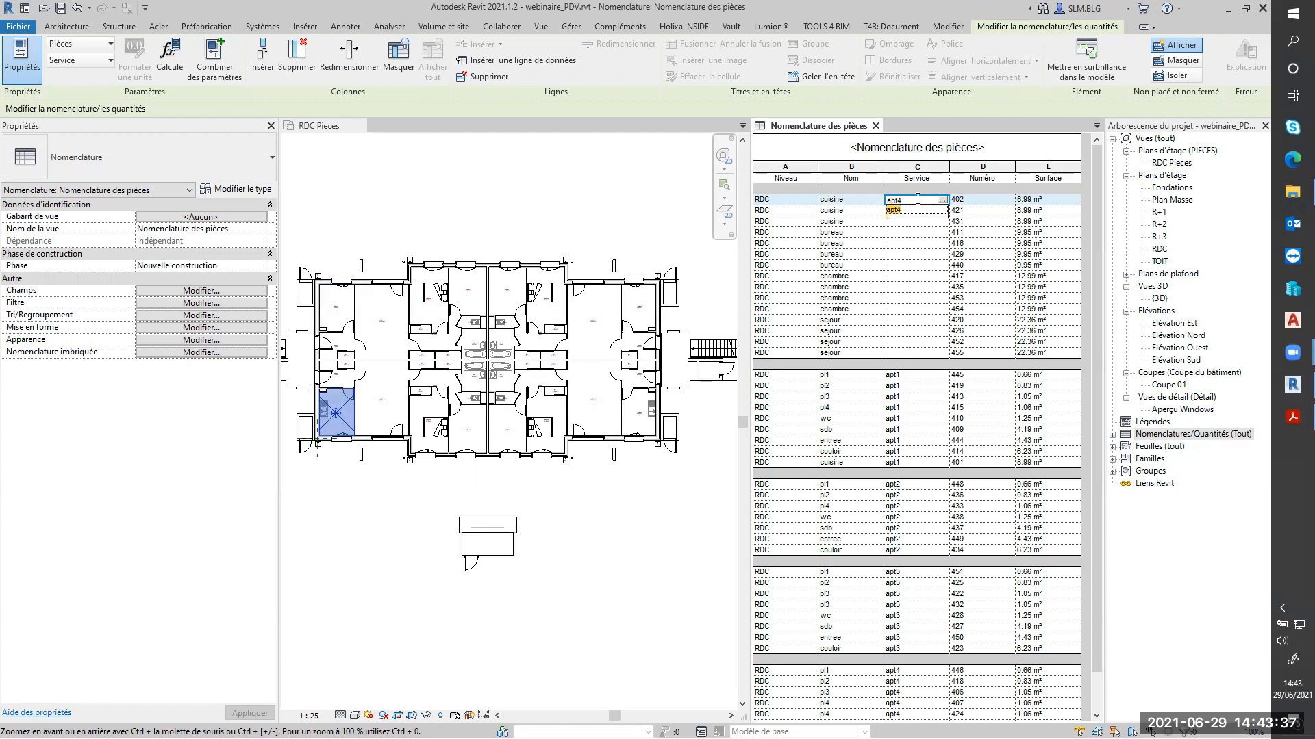
pyautogui.press('Return')
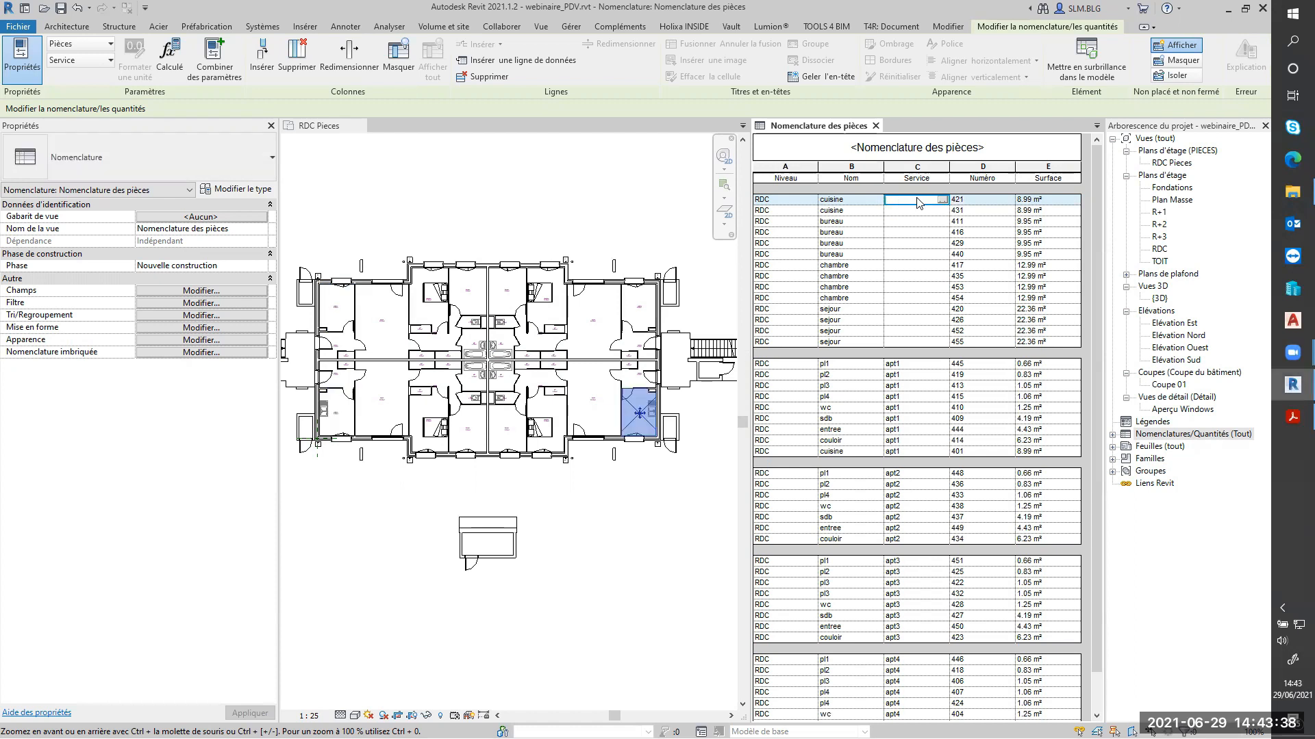
pyautogui.write('apt3')
pyautogui.press('Return')
pyautogui.write('apt2')
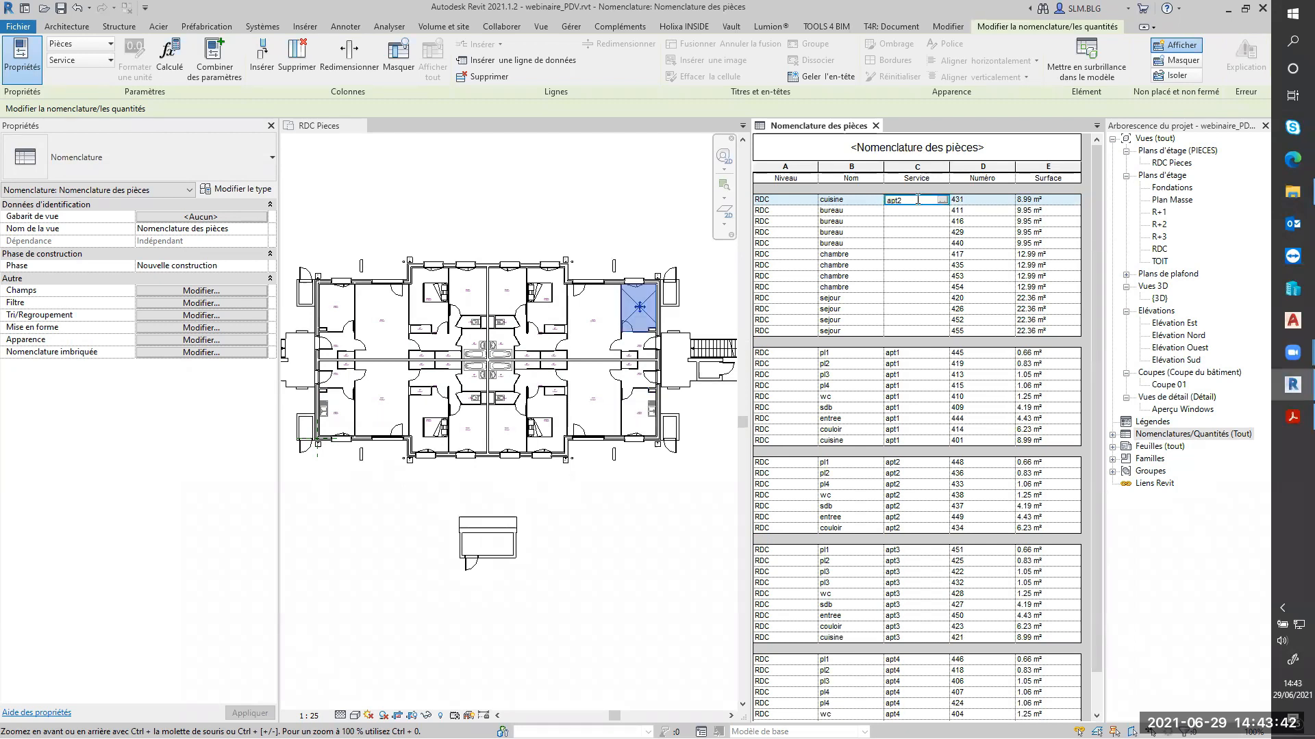
pyautogui.press('Return')
# Step: Set the Service of the bureau rooms: 411 to apt1, 416 to apt4, 429 to apt3 and 440 to apt2
pyautogui.write('apt1')
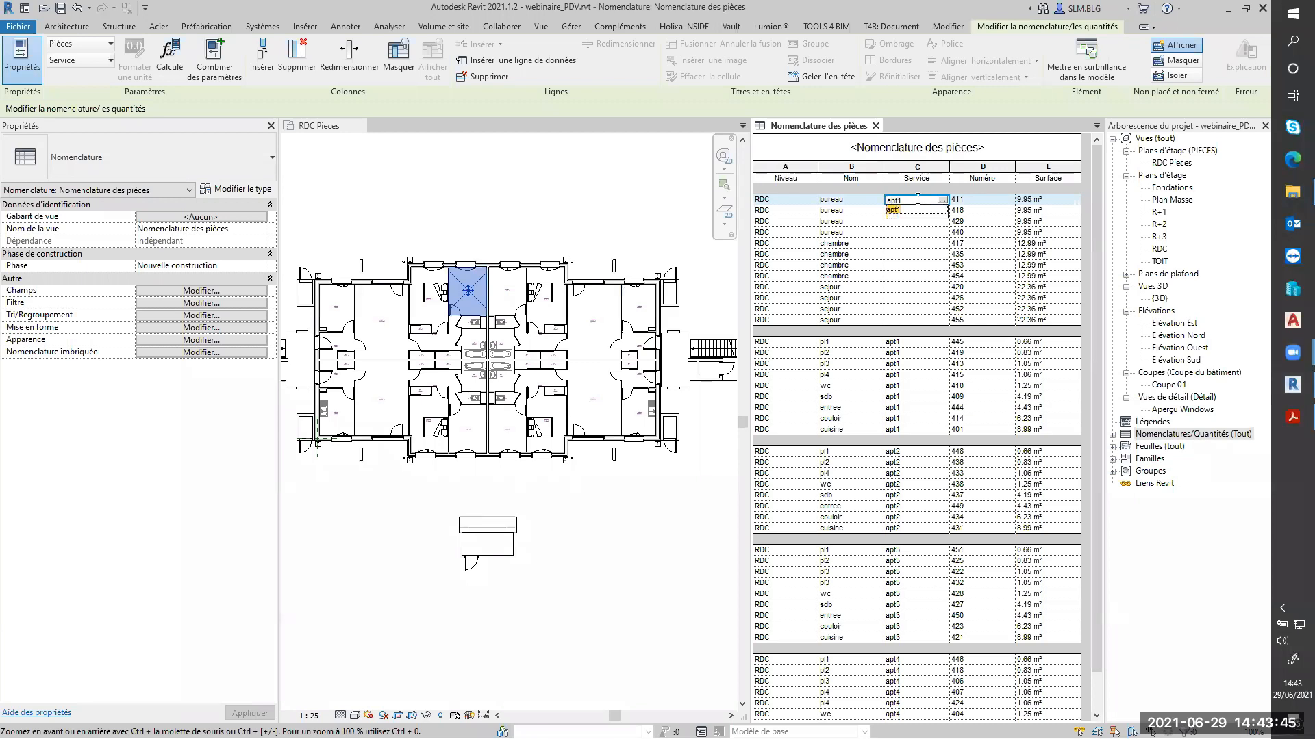
pyautogui.press('Return')
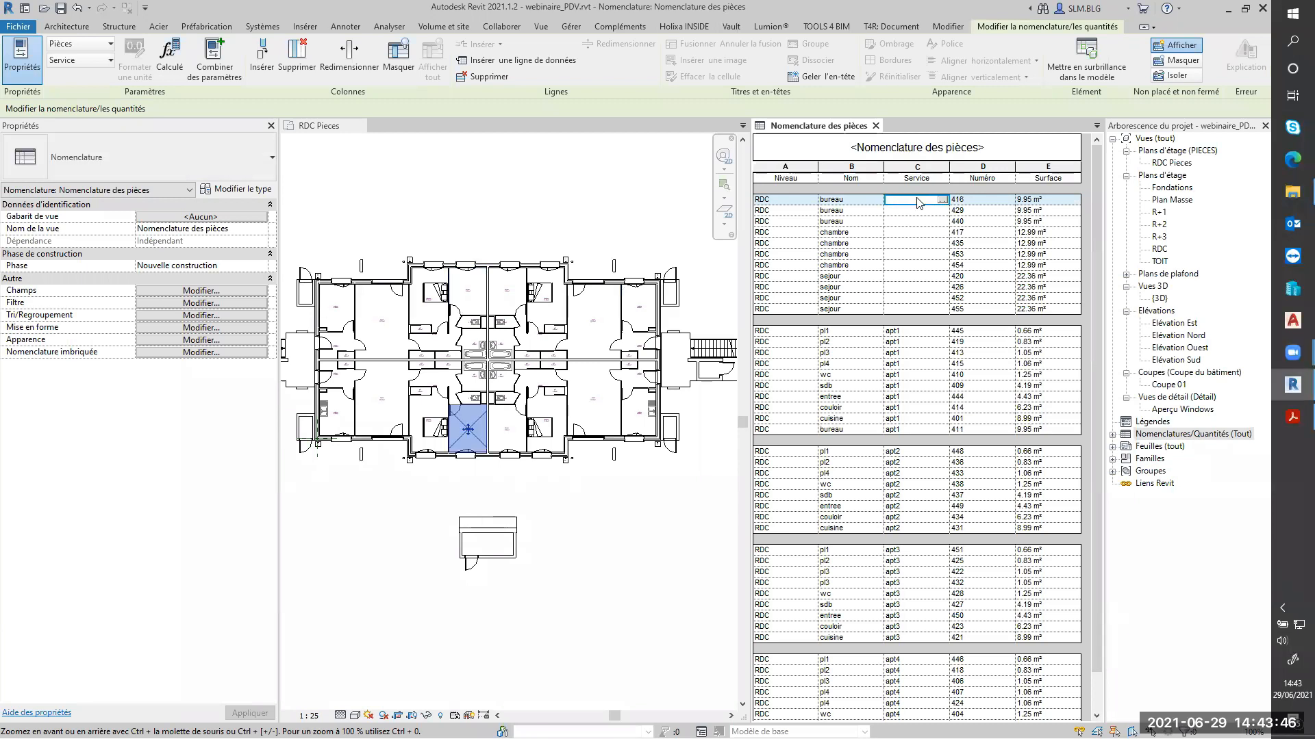
pyautogui.write('apt4')
pyautogui.press('Return')
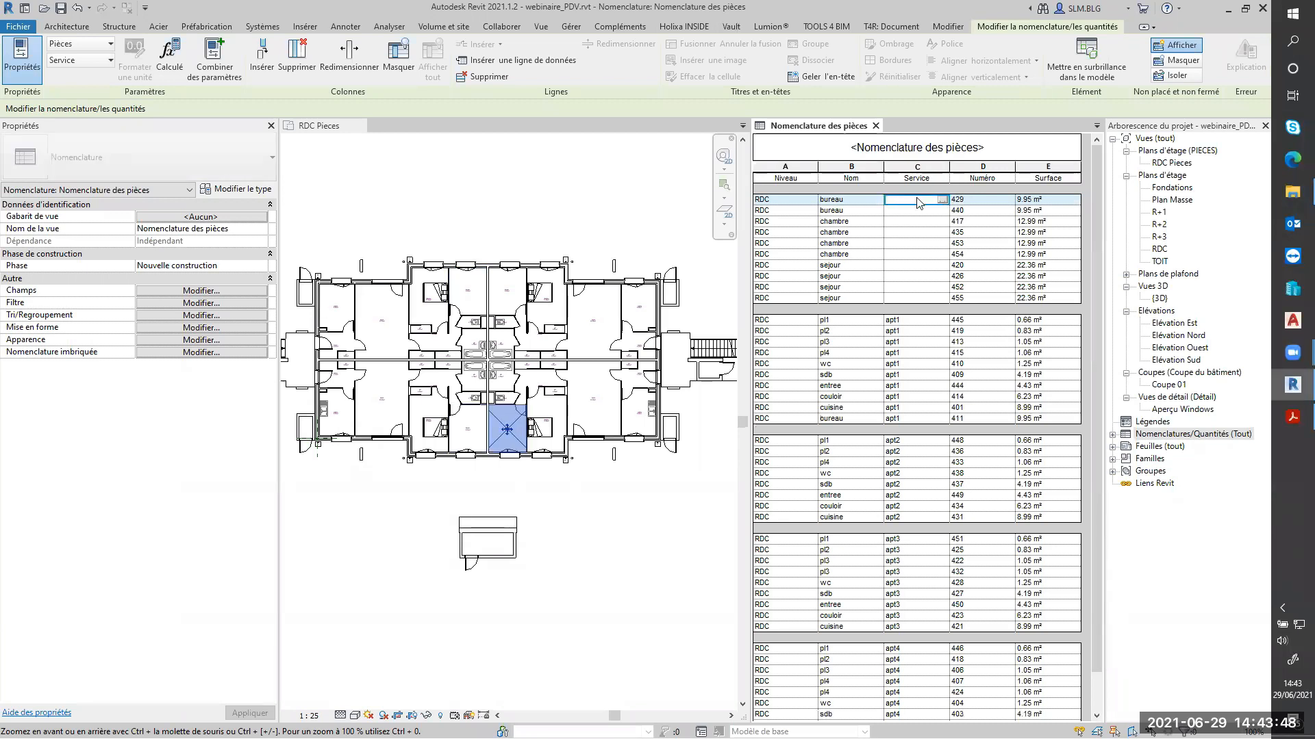
pyautogui.write('apt3')
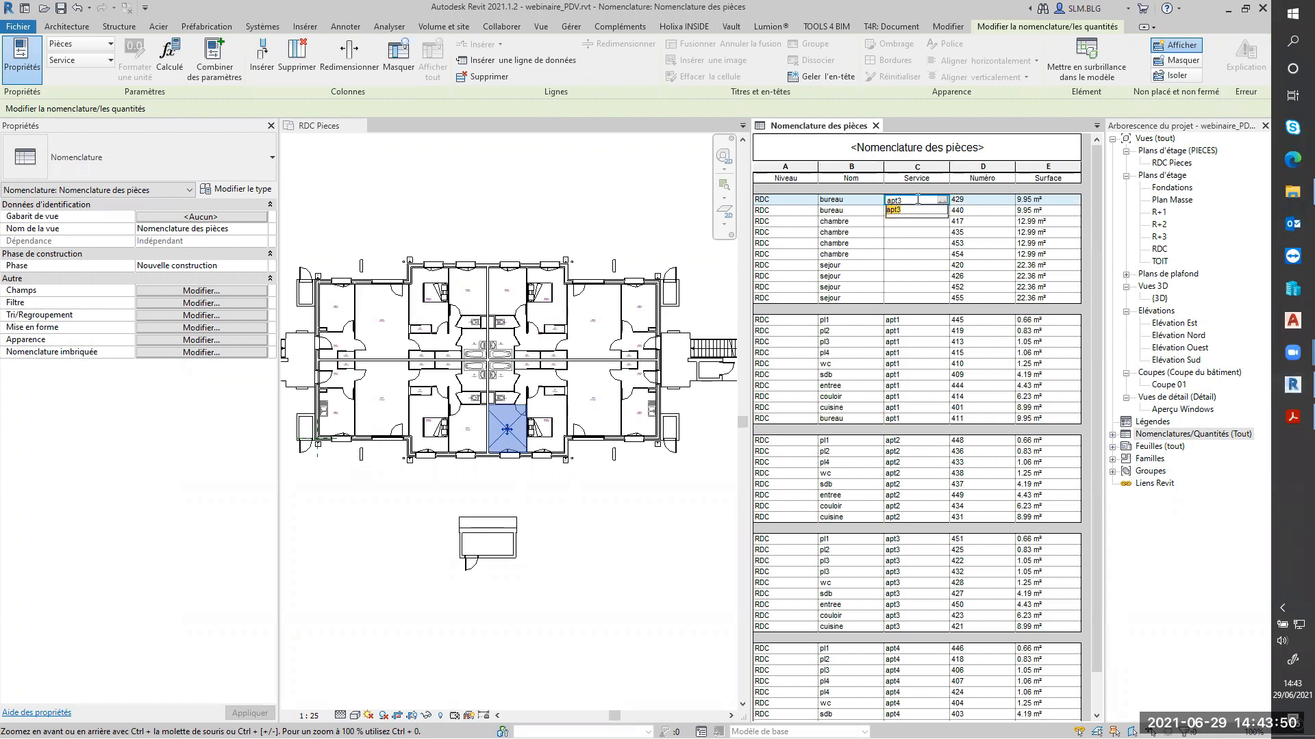
pyautogui.press('Return')
pyautogui.write('apt2')
pyautogui.press('Return')
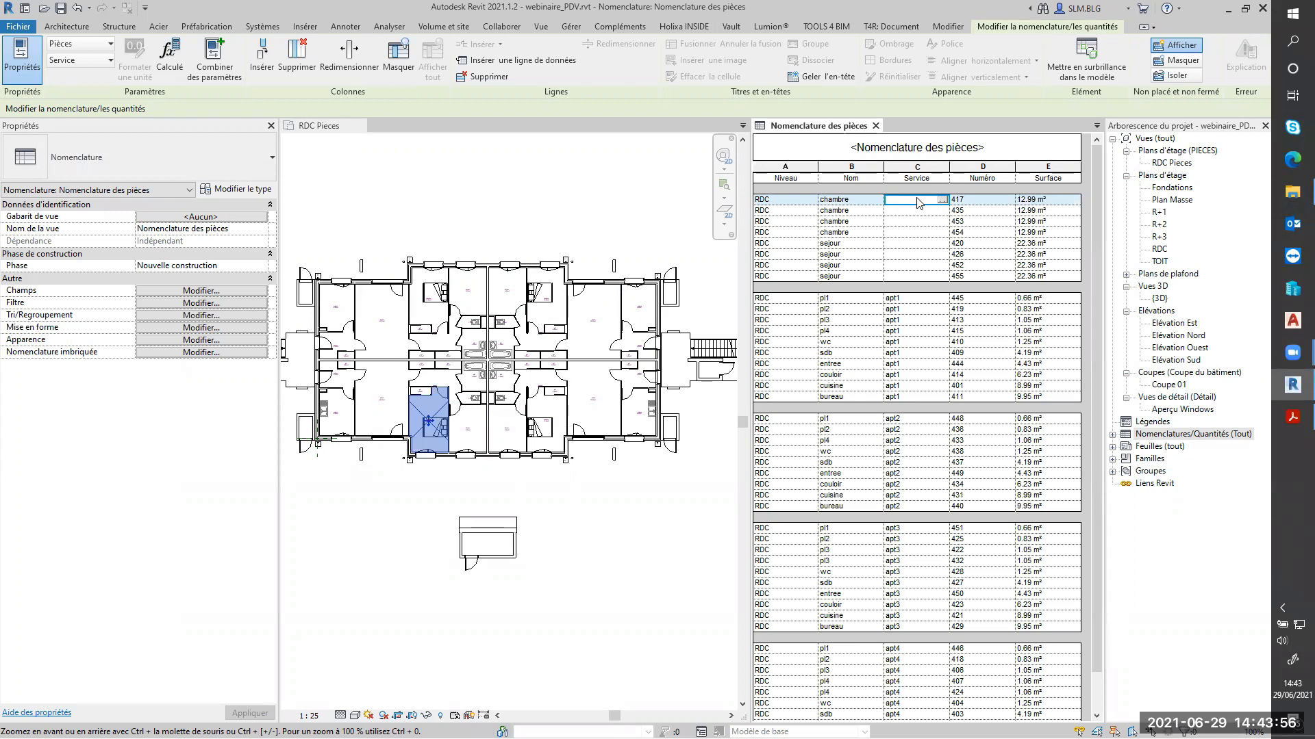
# Step: Set the Service of the chambre rooms: 417 to apt4, 435 to apt2, 453 to apt3 and 454 to apt1
pyautogui.write('apt')
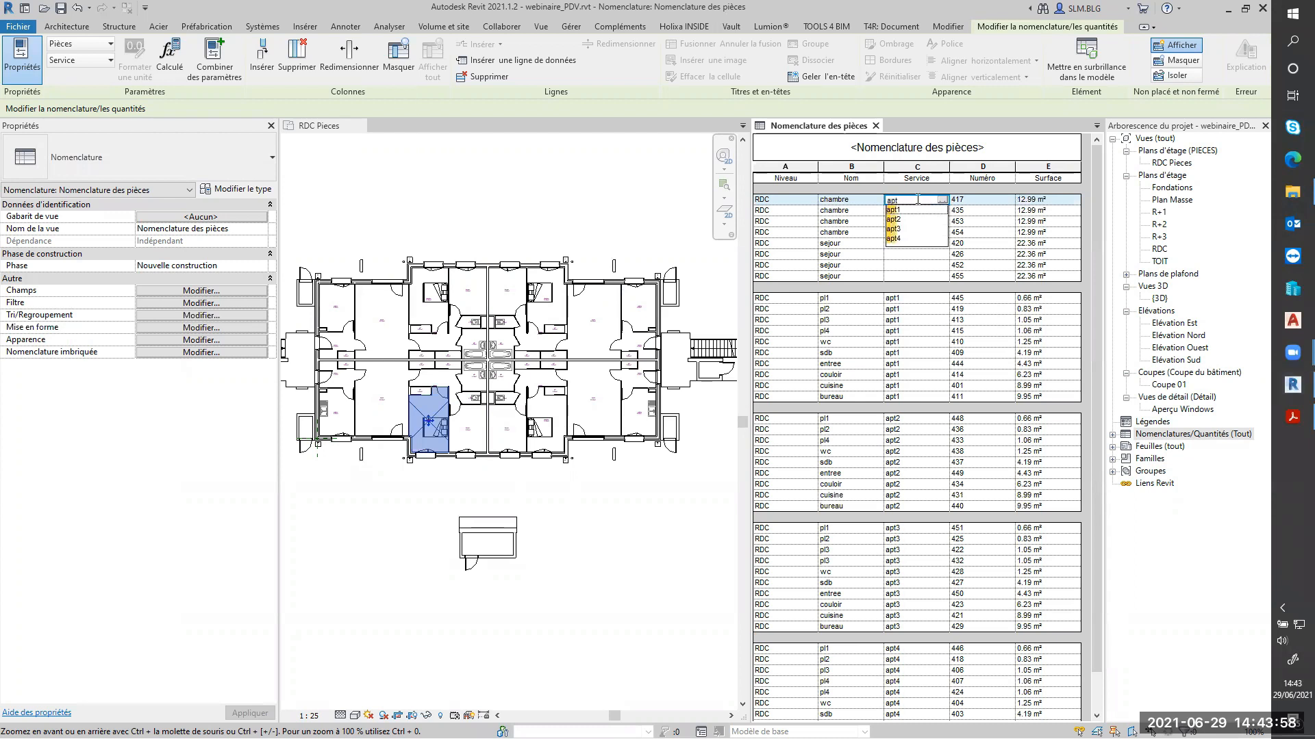
pyautogui.write('4')
pyautogui.press('Return')
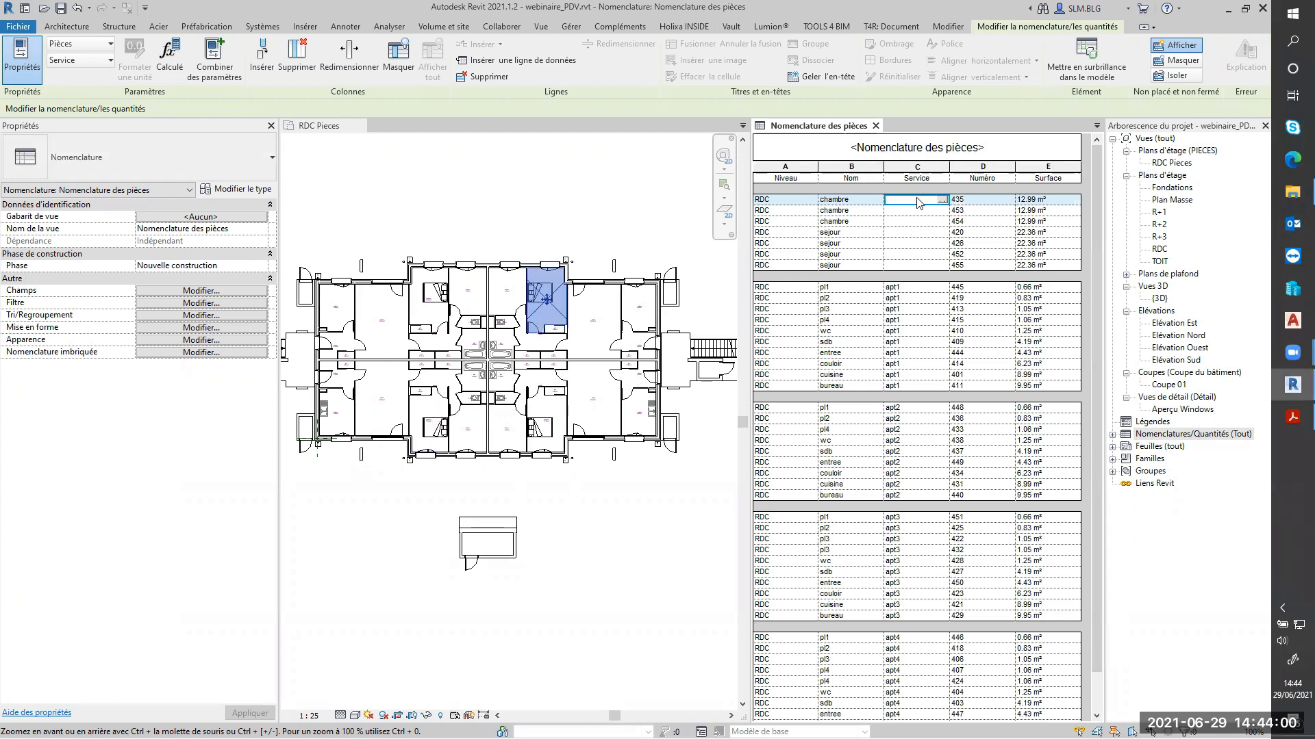
pyautogui.write('apt2')
pyautogui.press('Return')
pyautogui.write('ap')
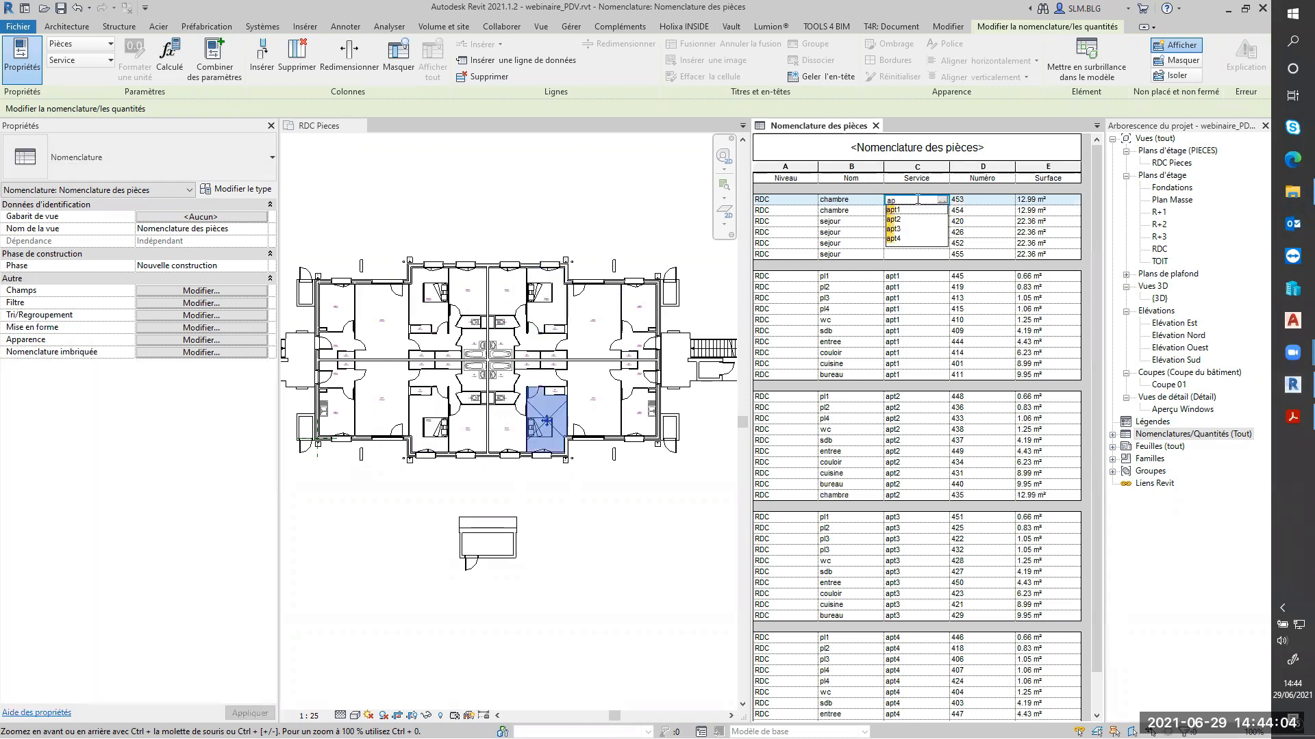
pyautogui.write('t3')
pyautogui.press('Return')
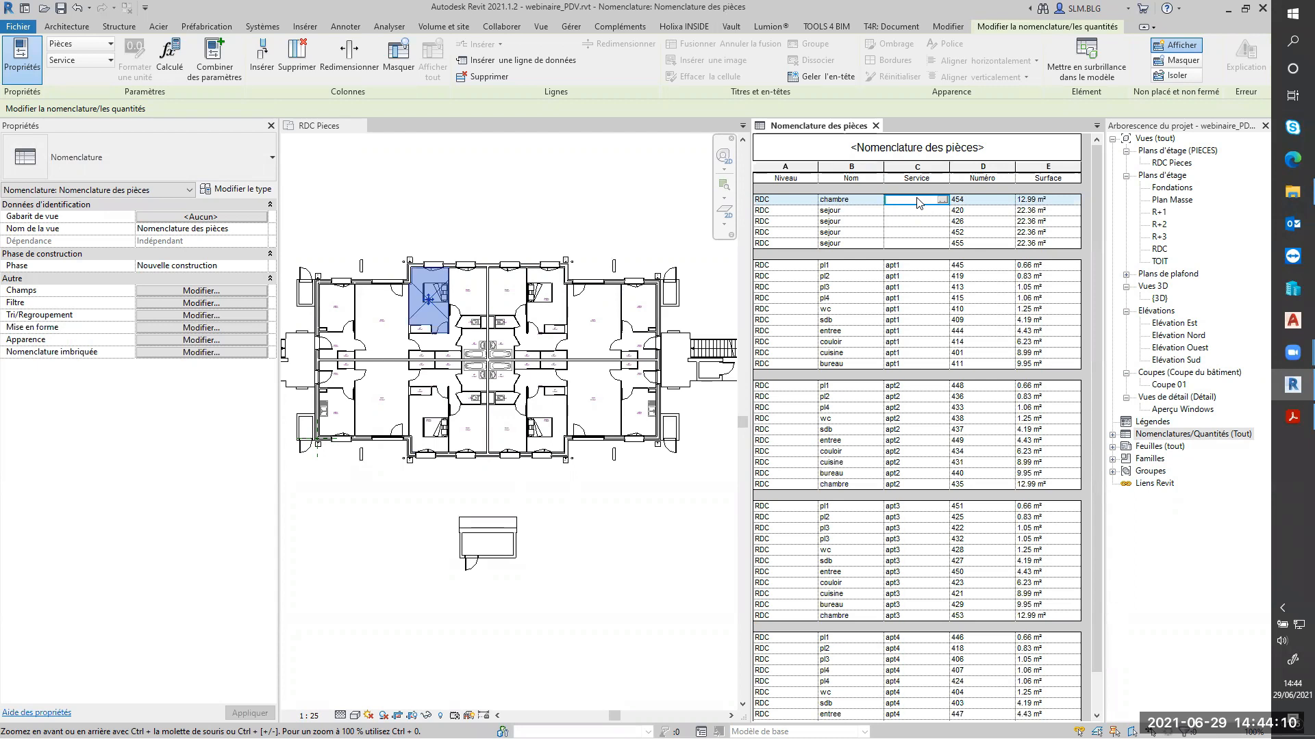
pyautogui.write('apt1')
pyautogui.press('Return')
# Step: Set the Service of the sejour rooms: 420 to apt1, 426 to apt3, 452 to apt2 and 455 to apt4
pyautogui.write('apt1')
pyautogui.press('Return')
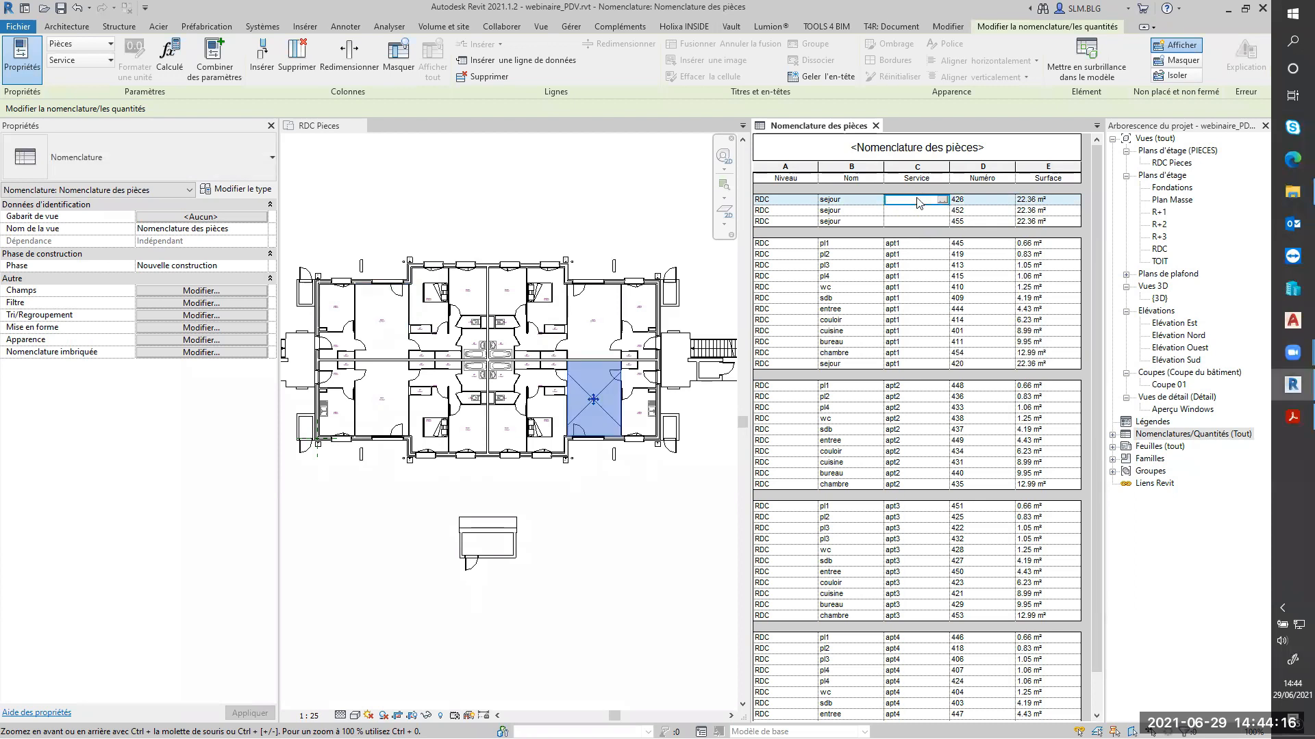
pyautogui.write('apt3')
pyautogui.press('Return')
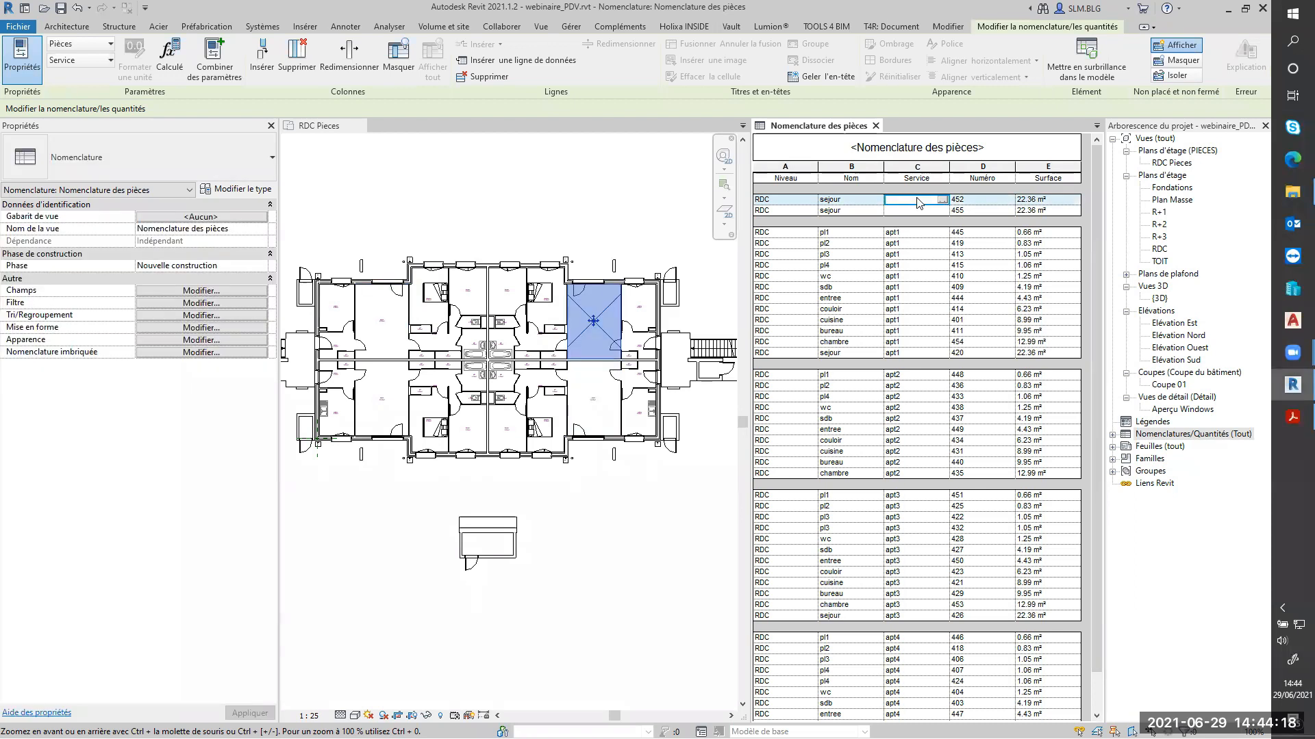
pyautogui.write('apt')
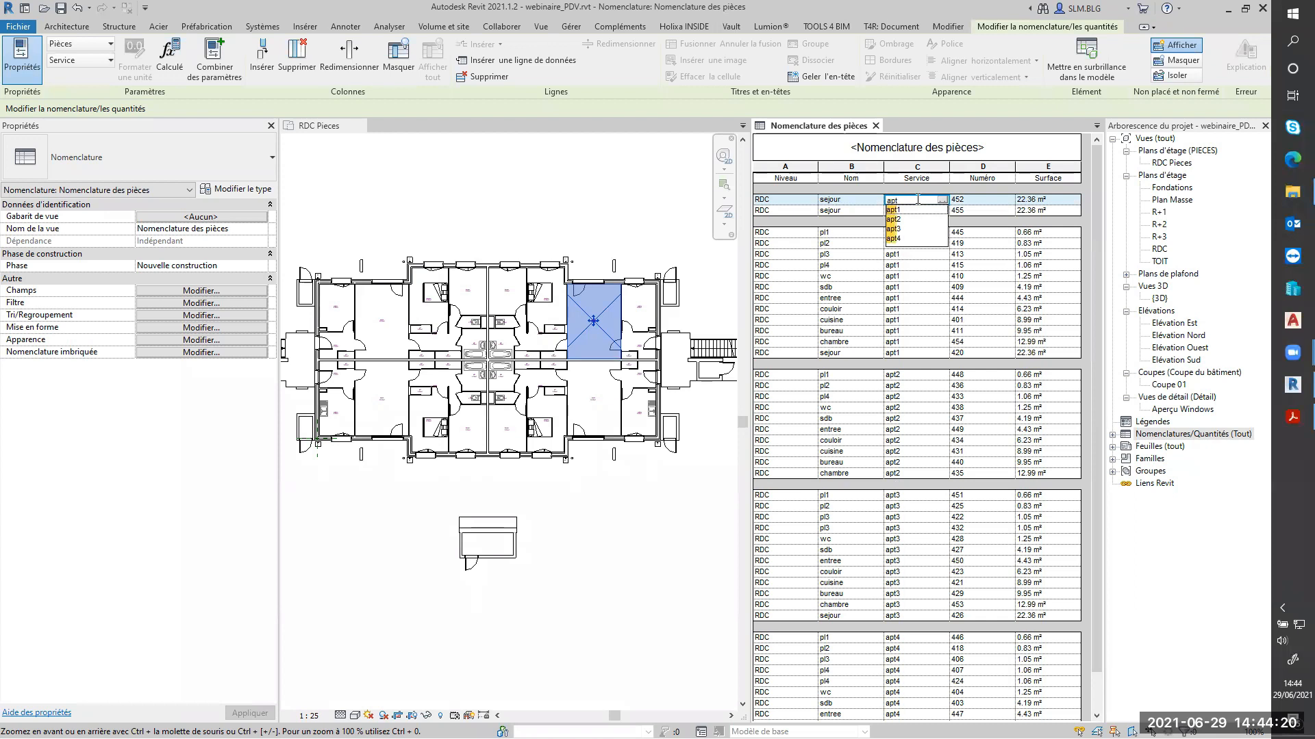
pyautogui.write('2')
pyautogui.press('Return')
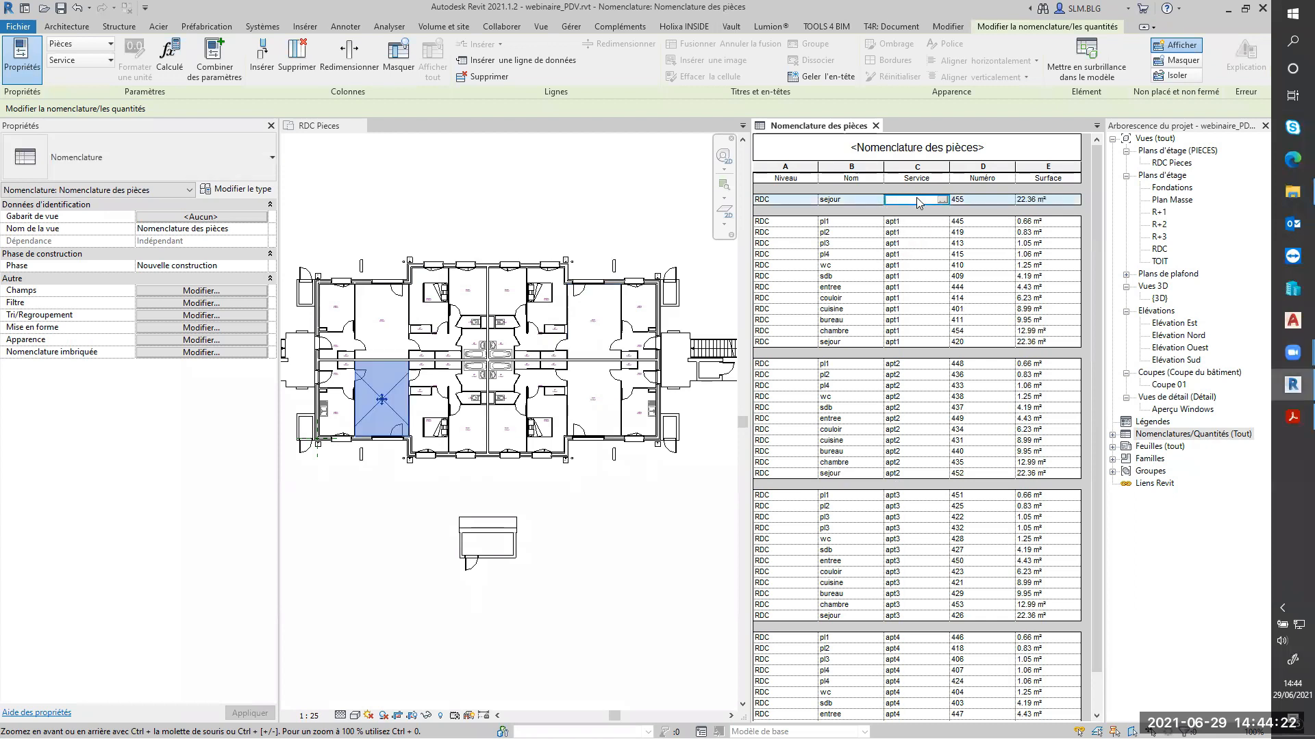
pyautogui.write('apt4')
pyautogui.press('Return')
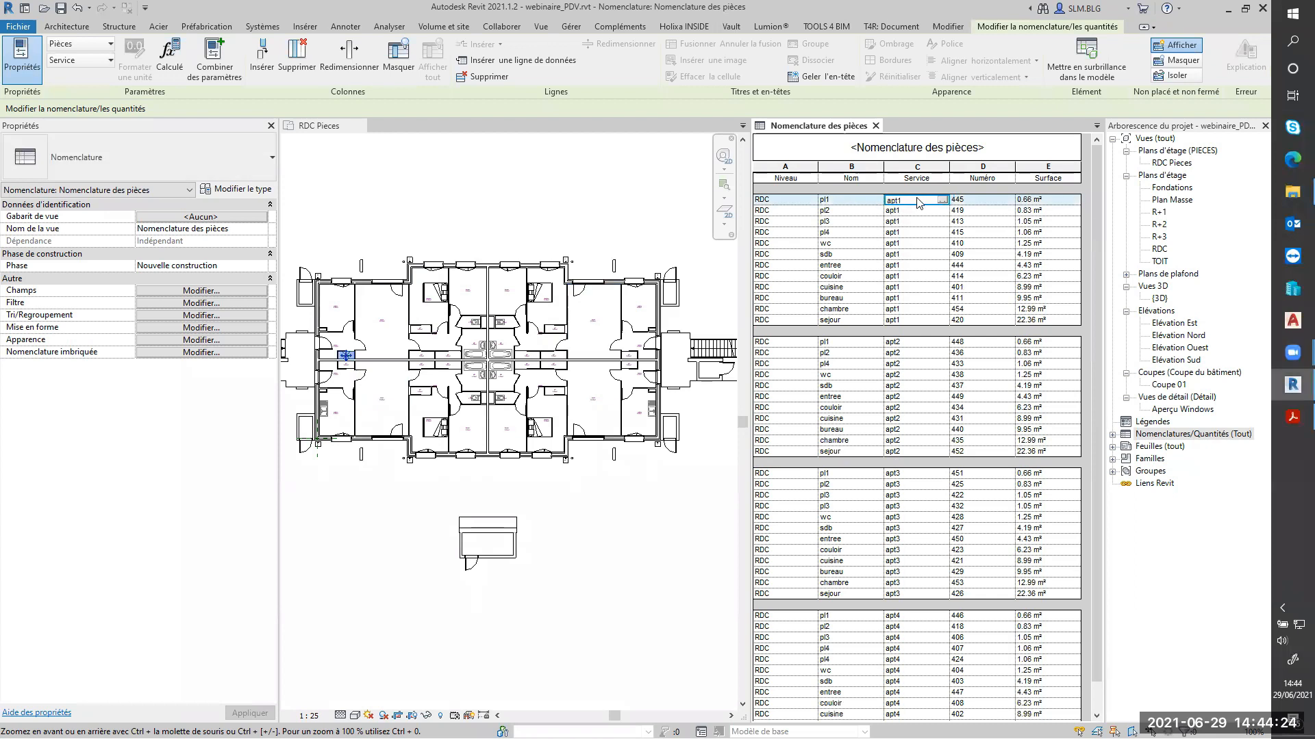
# Step: Add a footer (Pied de page) to each Service group and grand totals (Totaux généraux) to the room schedule
pyautogui.scroll(-1, 945, 322)
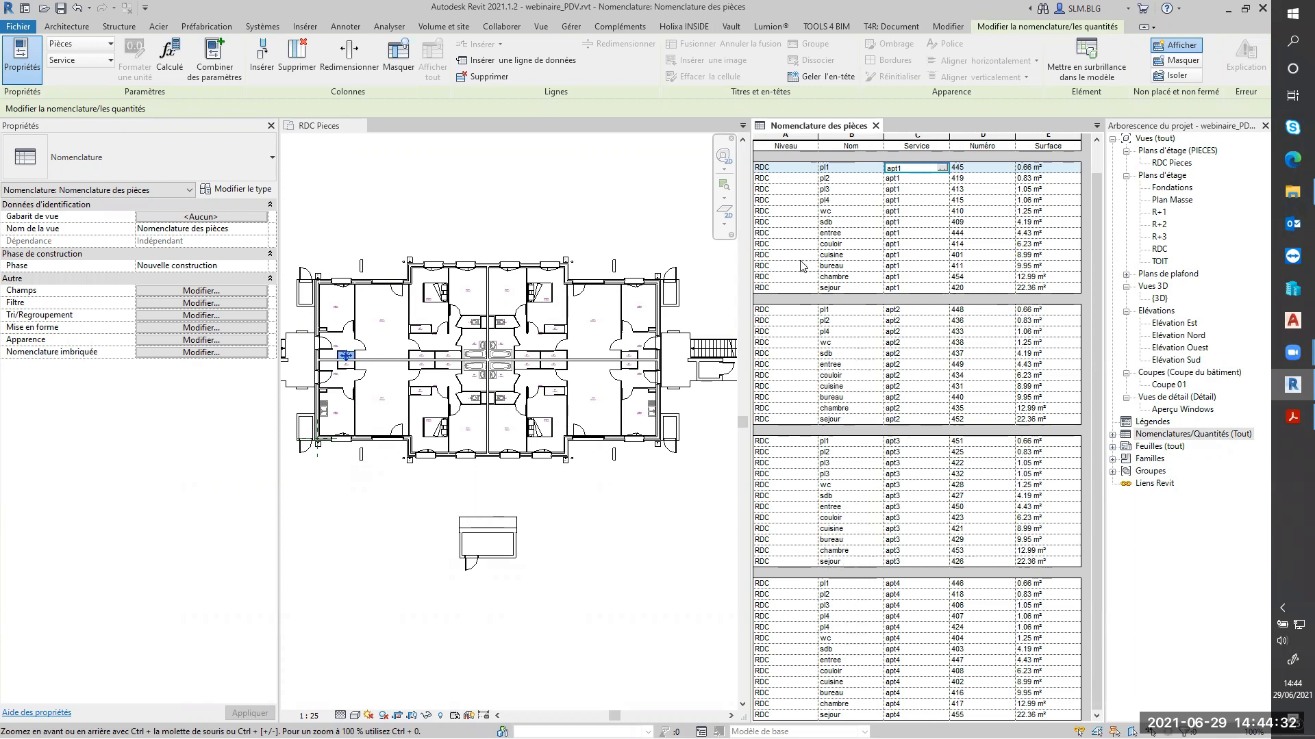
pyautogui.click(156, 315)
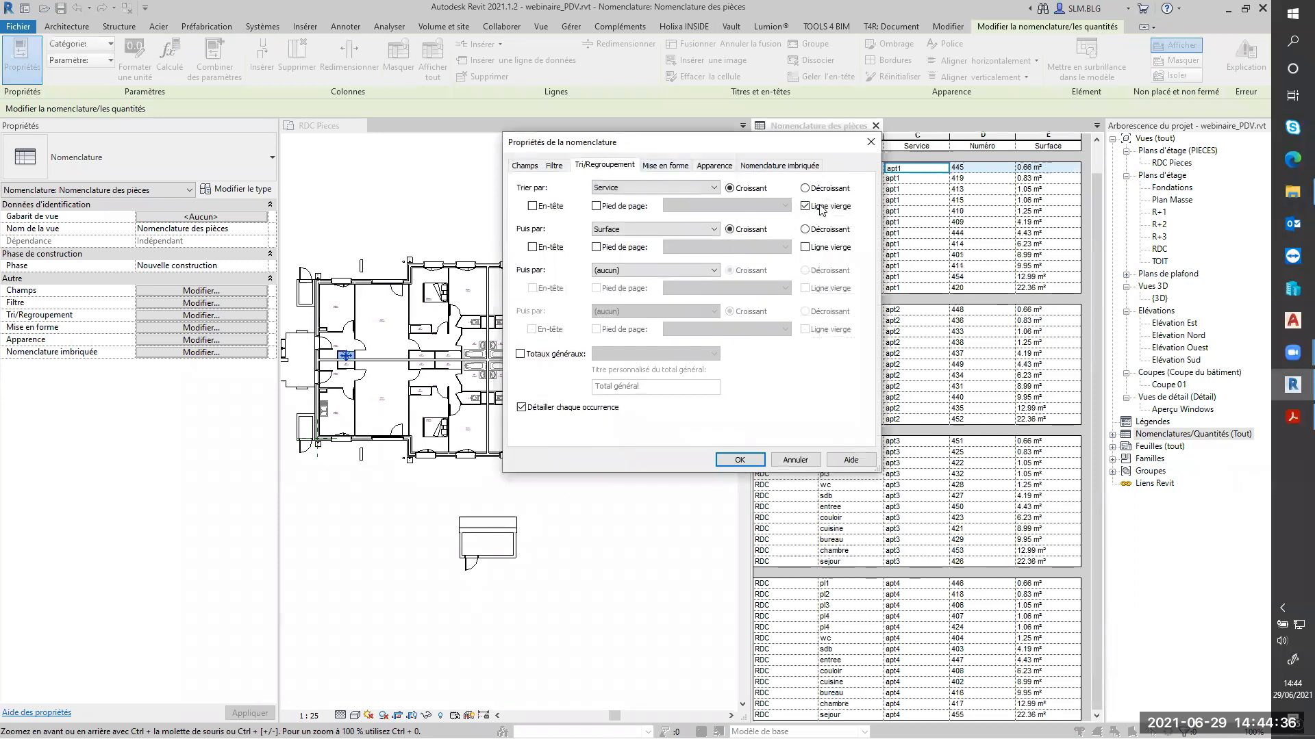
pyautogui.click(595, 206)
pyautogui.click(520, 354)
pyautogui.click(757, 458)
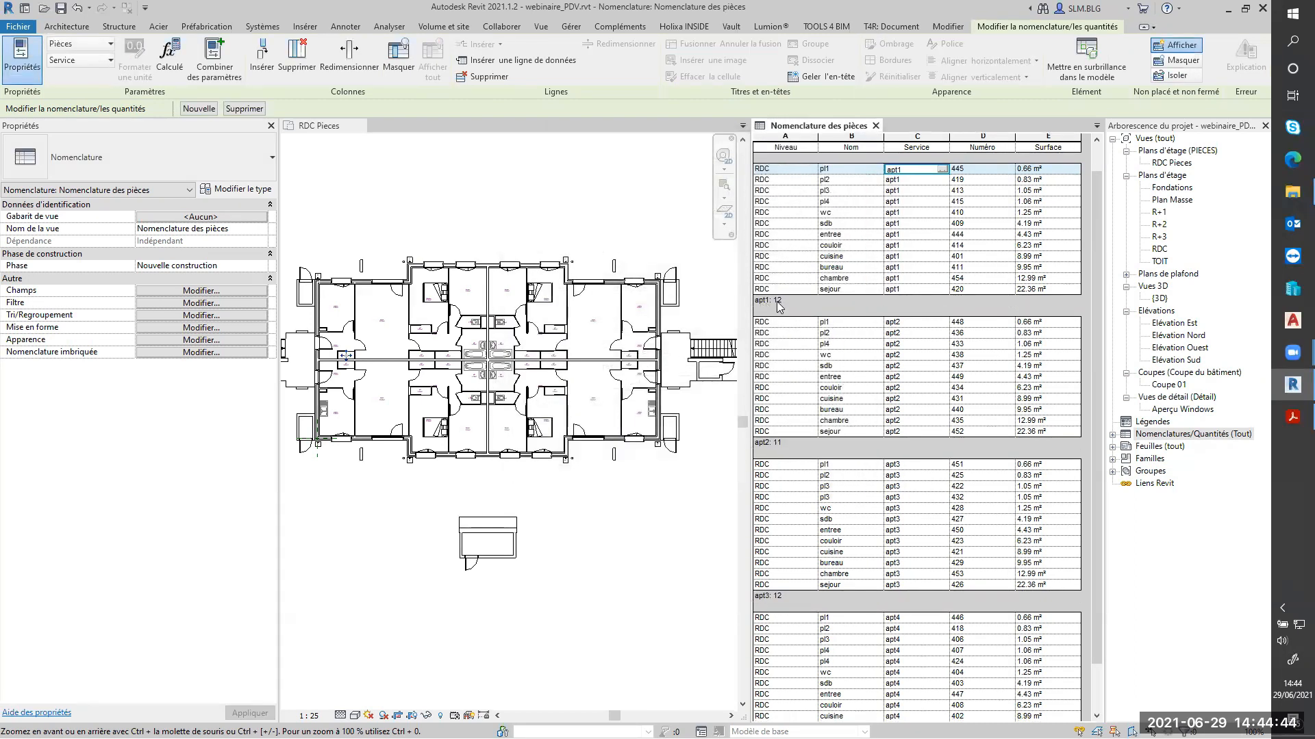
# Step: Check on the plan where the two pl4 rooms of apt4, 407 and 424, are located
pyautogui.scroll(-2, 775, 459)
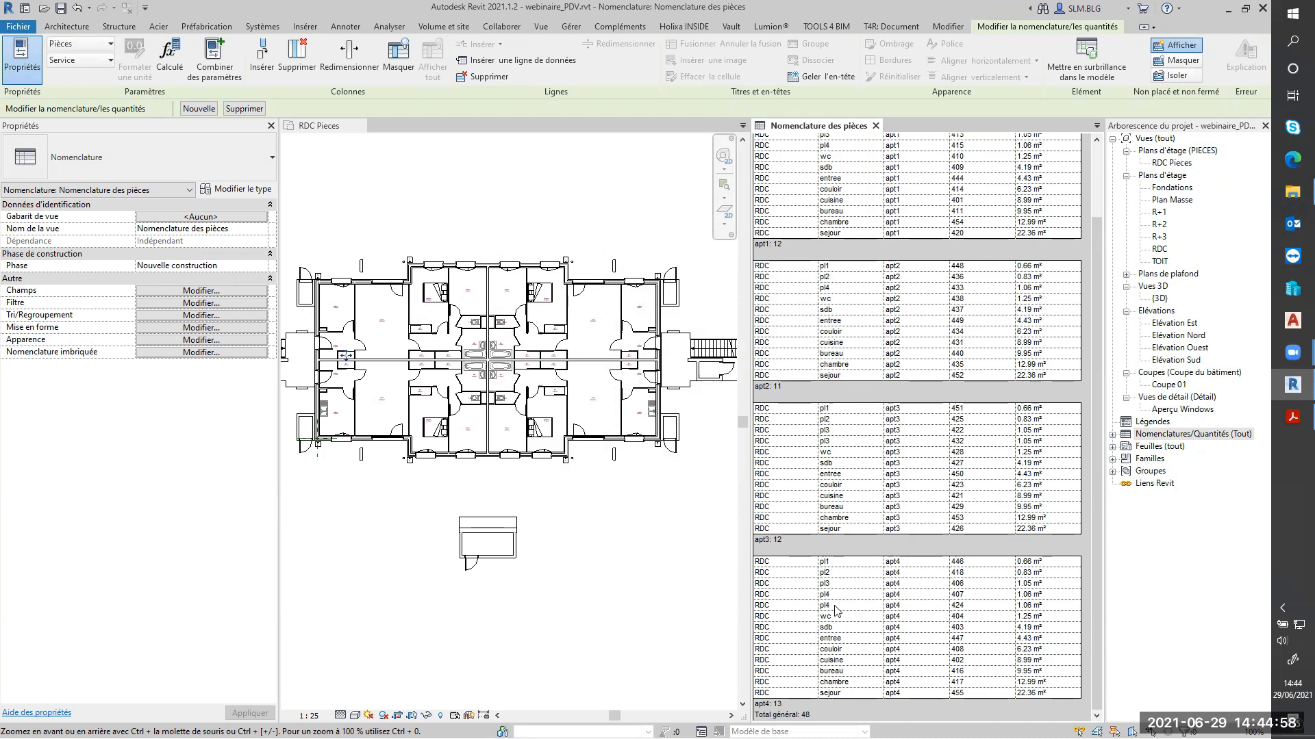
pyautogui.click(772, 607)
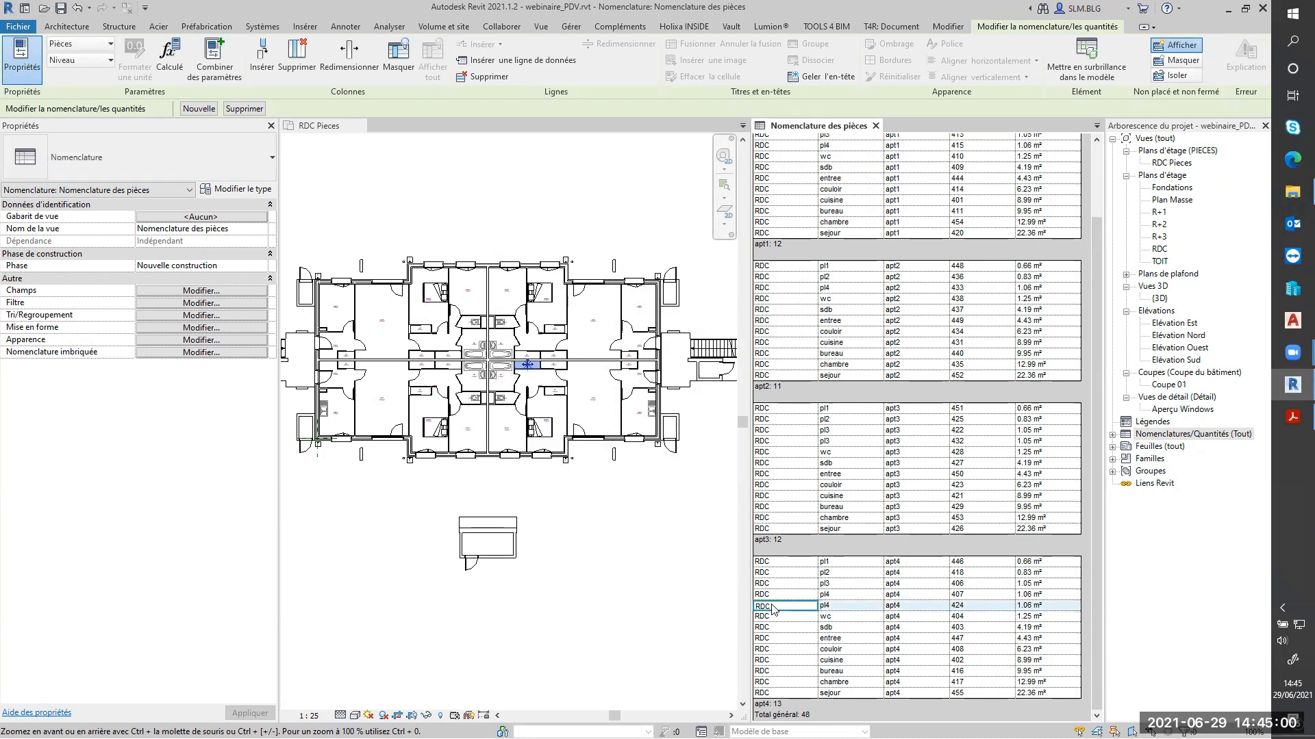
pyautogui.click(776, 596)
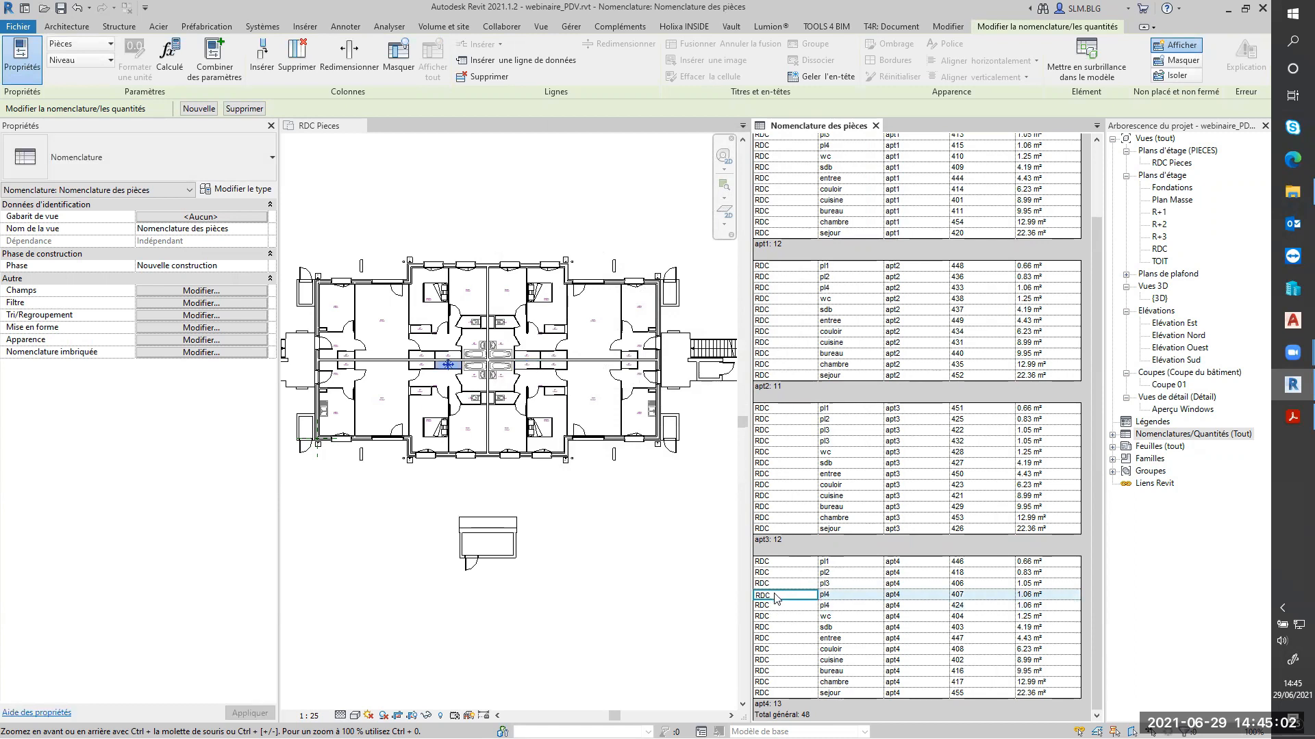
pyautogui.click(780, 607)
# Step: Try the name pl3 for room 424 in the schedule, and set its Nom back to pl4
pyautogui.click(842, 608)
pyautogui.click(877, 606)
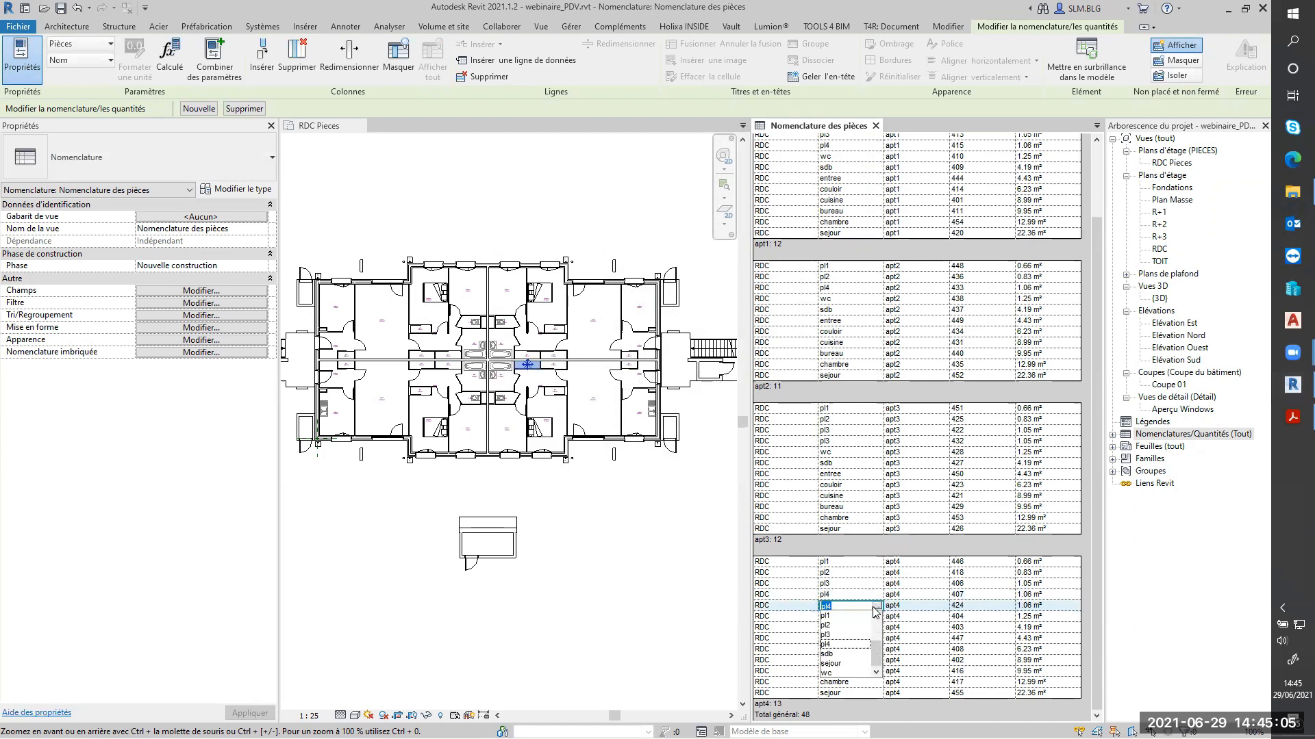
pyautogui.click(828, 635)
pyautogui.press('Down')
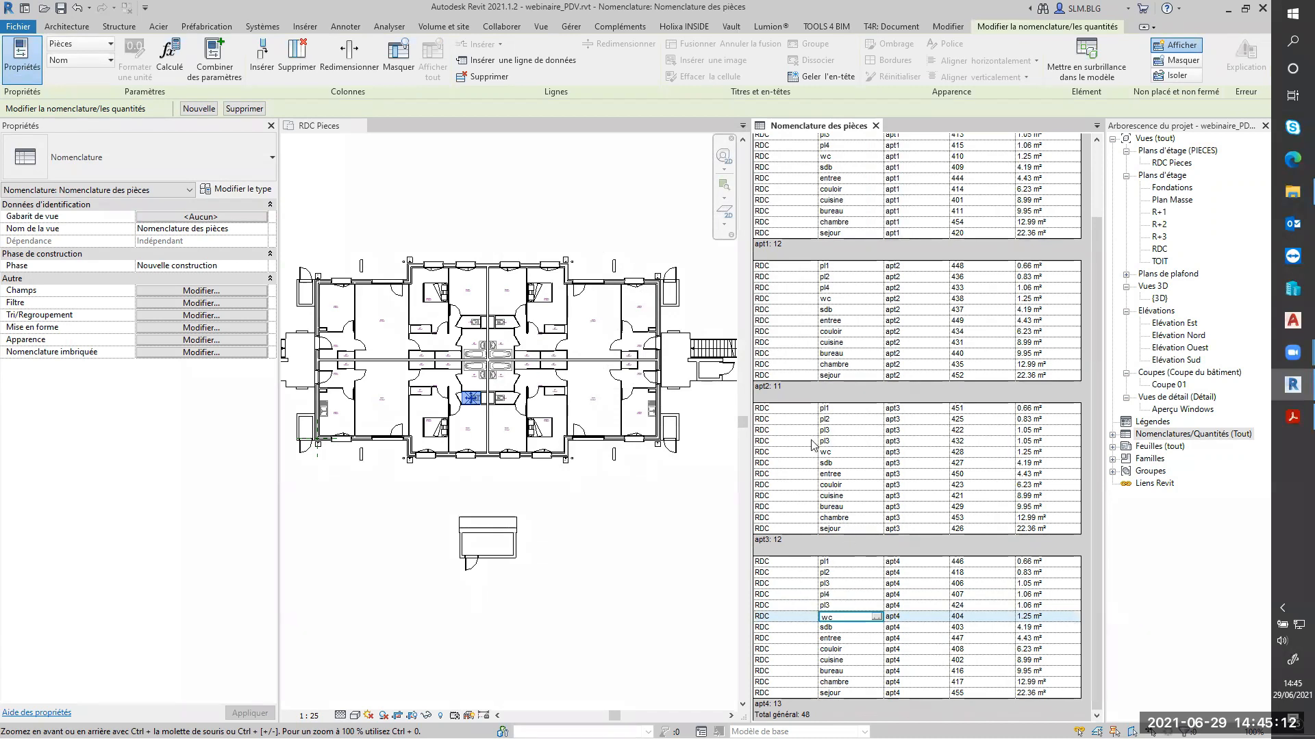
pyautogui.click(835, 606)
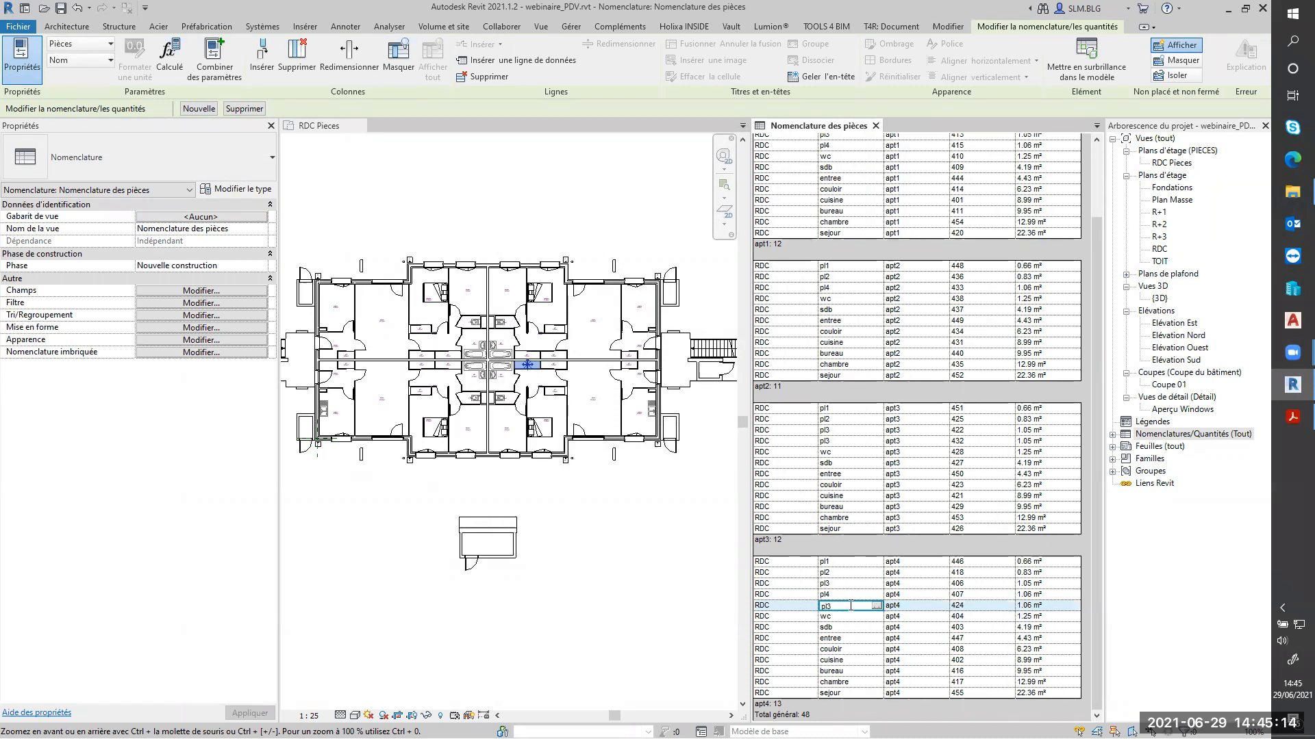
pyautogui.click(878, 607)
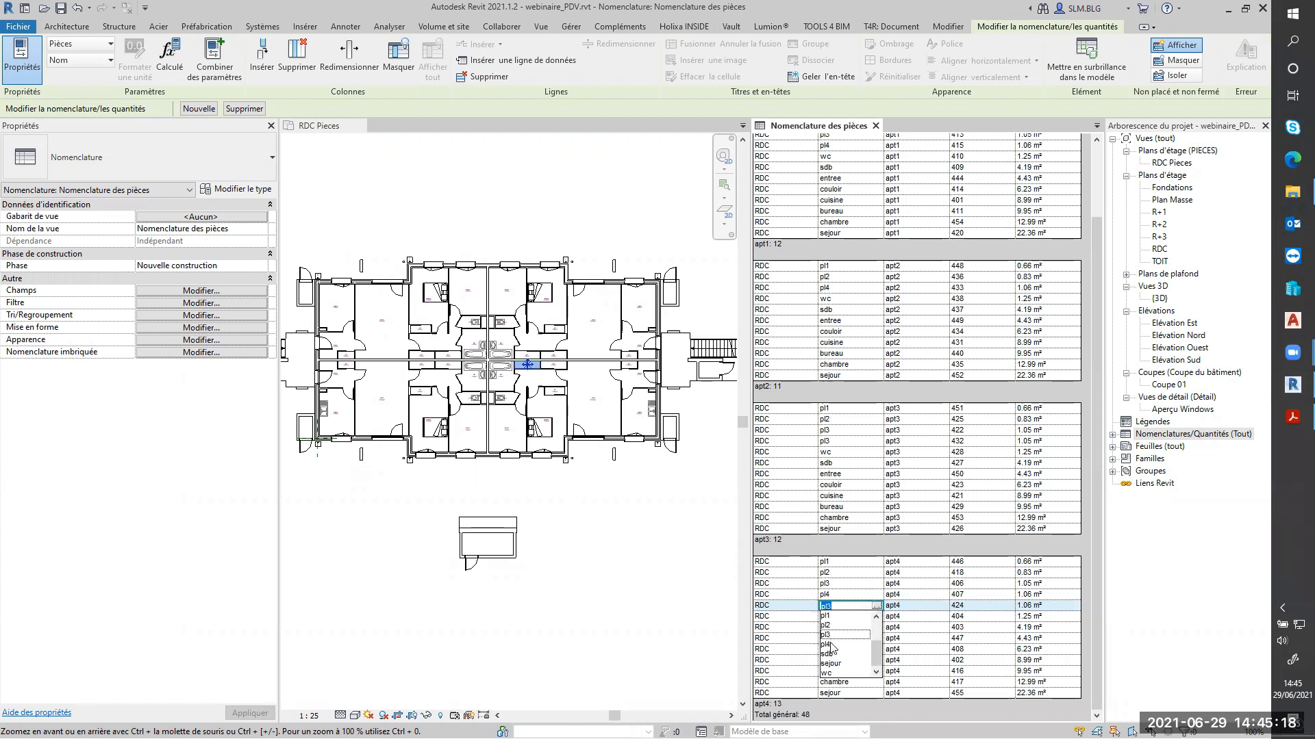
pyautogui.click(829, 644)
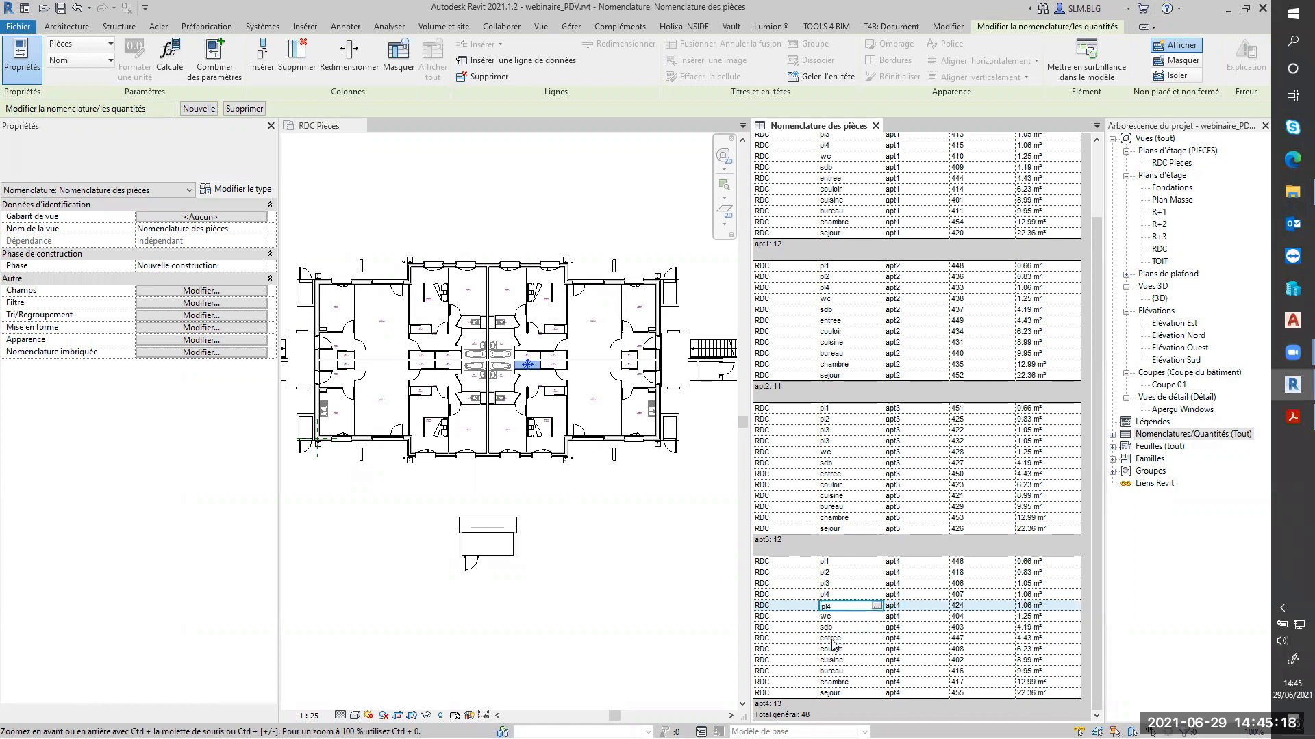
# Step: Set the Service of the pl4 room 424 to apt3
pyautogui.click(910, 607)
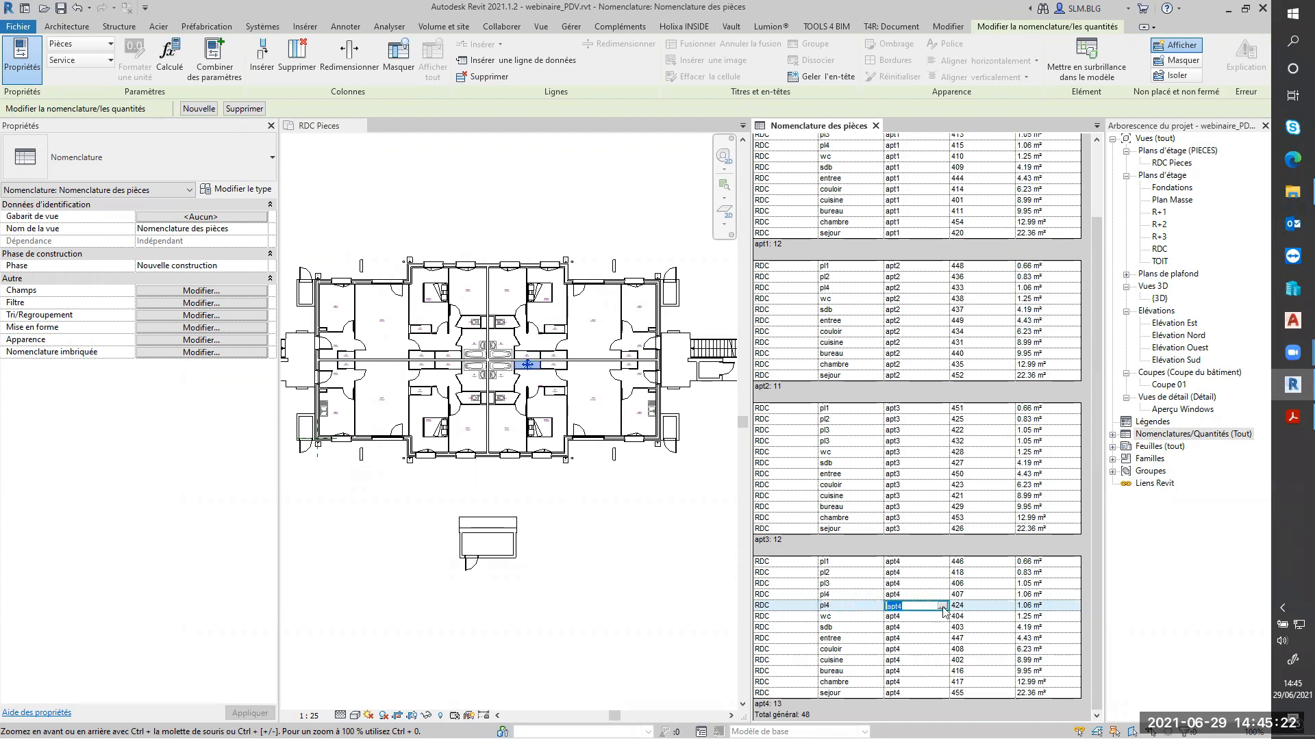
pyautogui.click(943, 606)
pyautogui.click(903, 635)
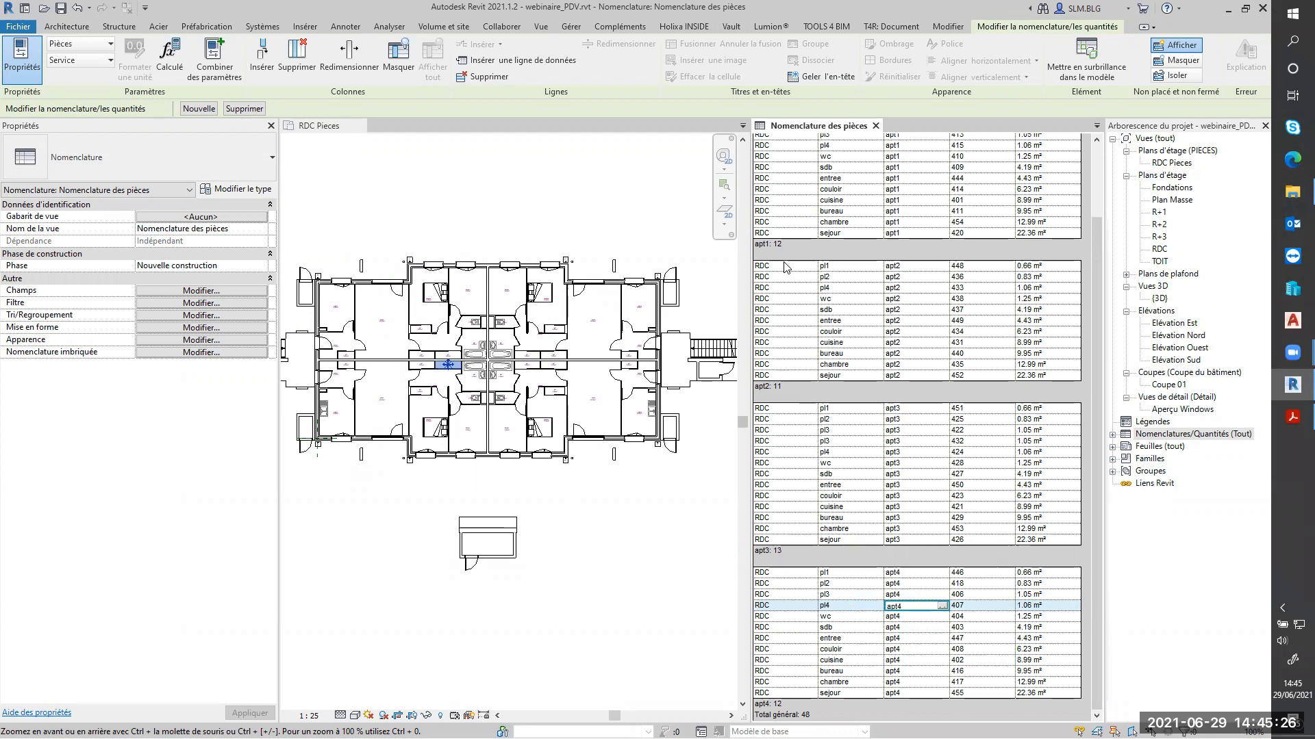
# Step: Set the Service of the pl3 room 432 to apt2
pyautogui.scroll(2, 794, 294)
pyautogui.scroll(-1, 818, 479)
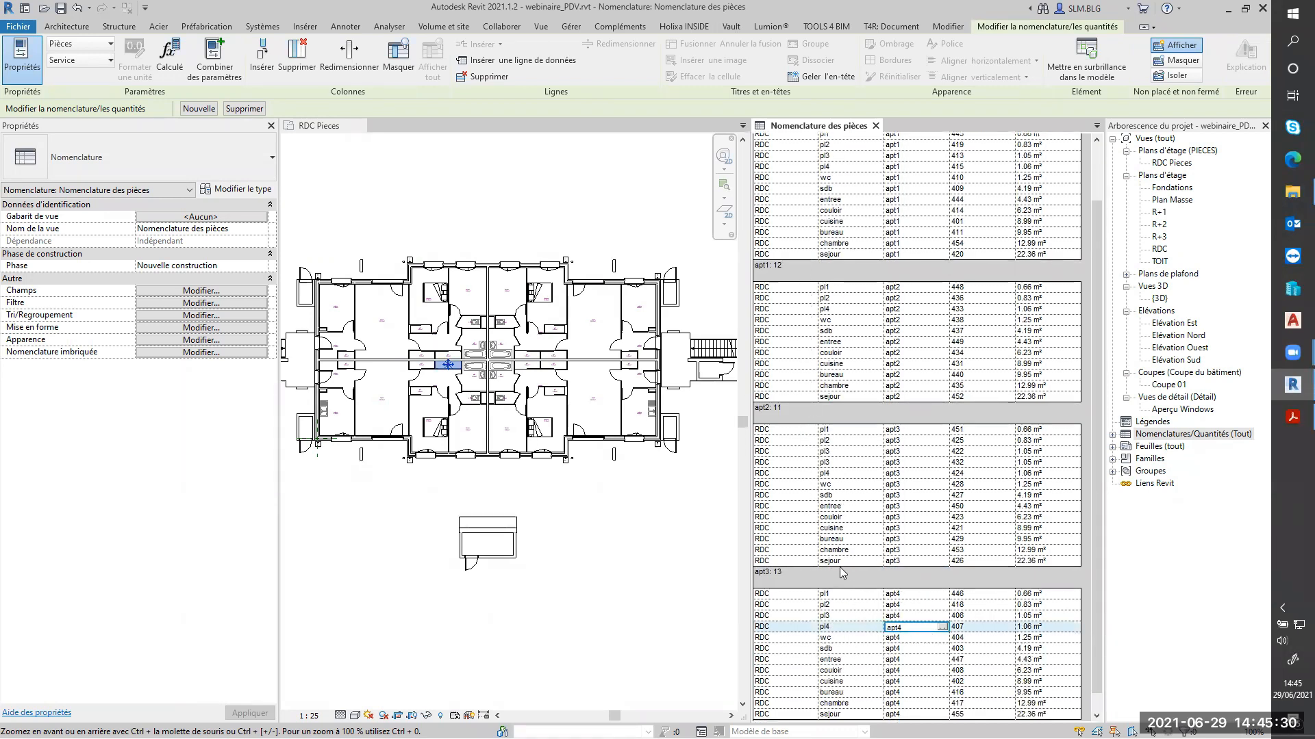
pyautogui.click(919, 463)
pyautogui.click(942, 464)
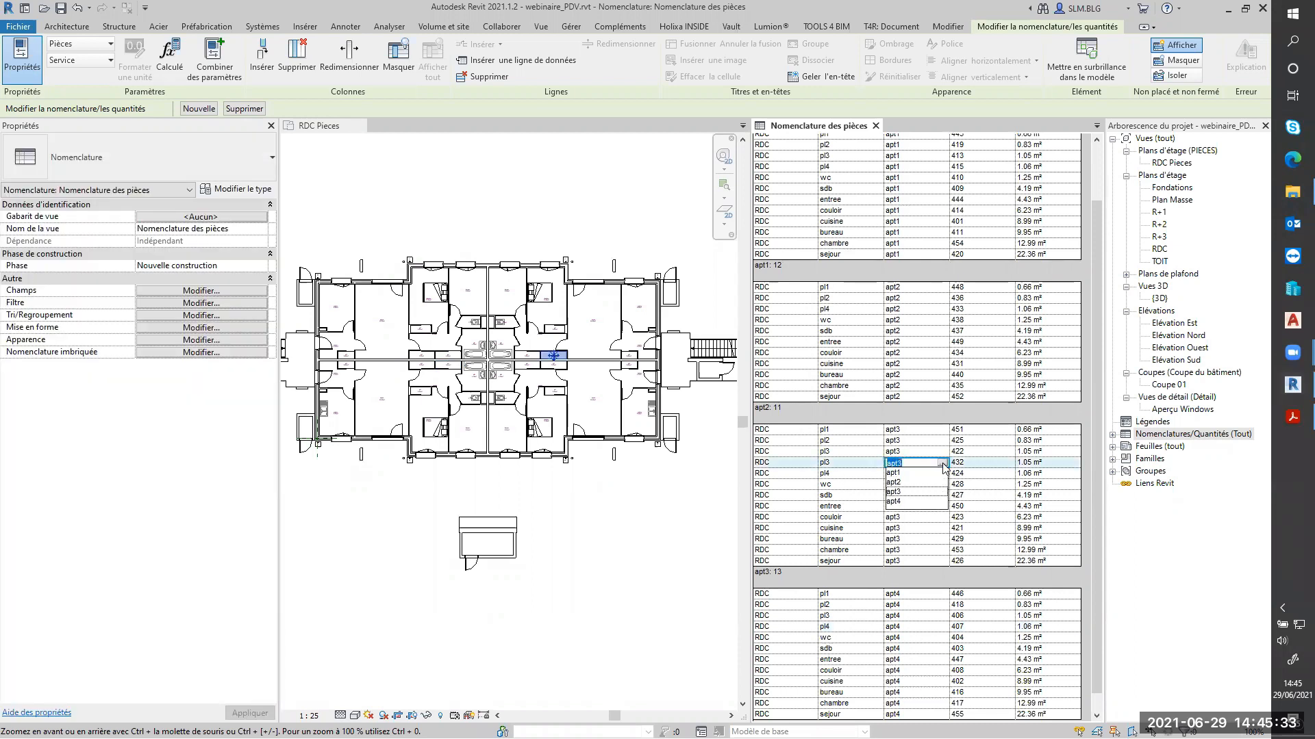
pyautogui.click(893, 483)
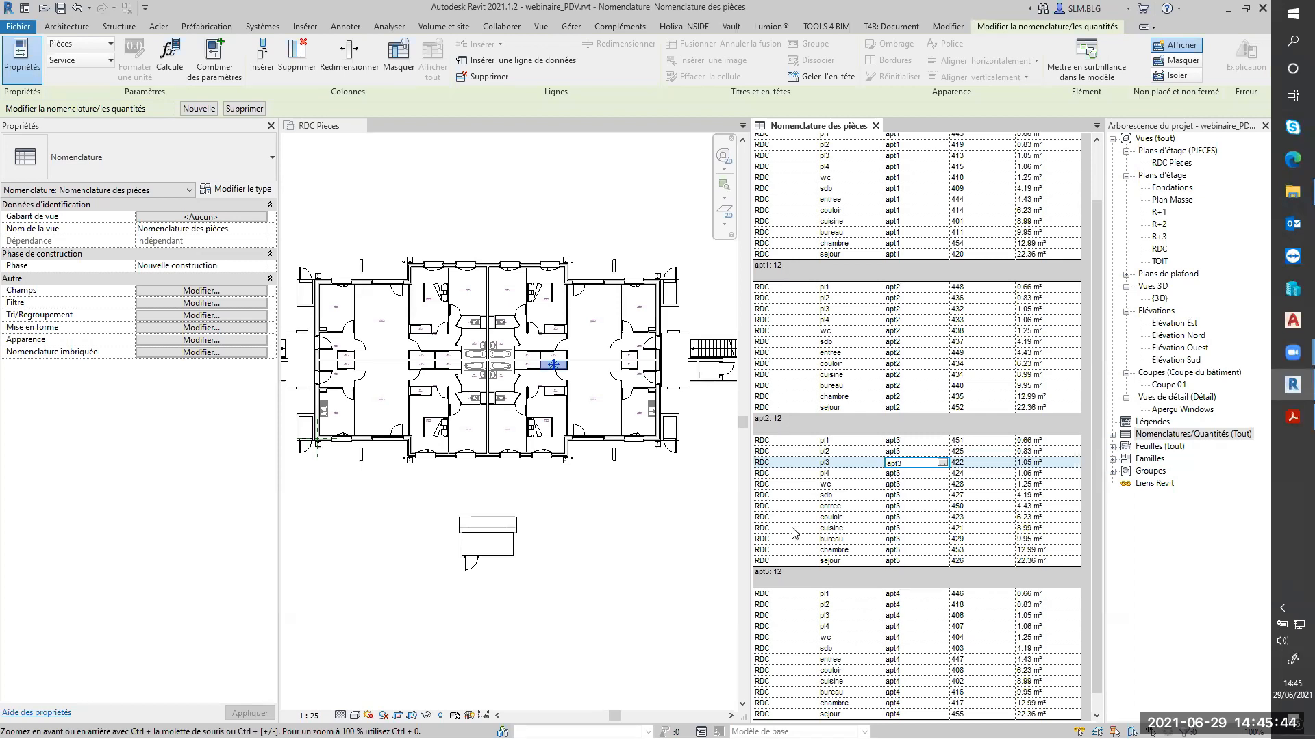
pyautogui.scroll(-1, 792, 543)
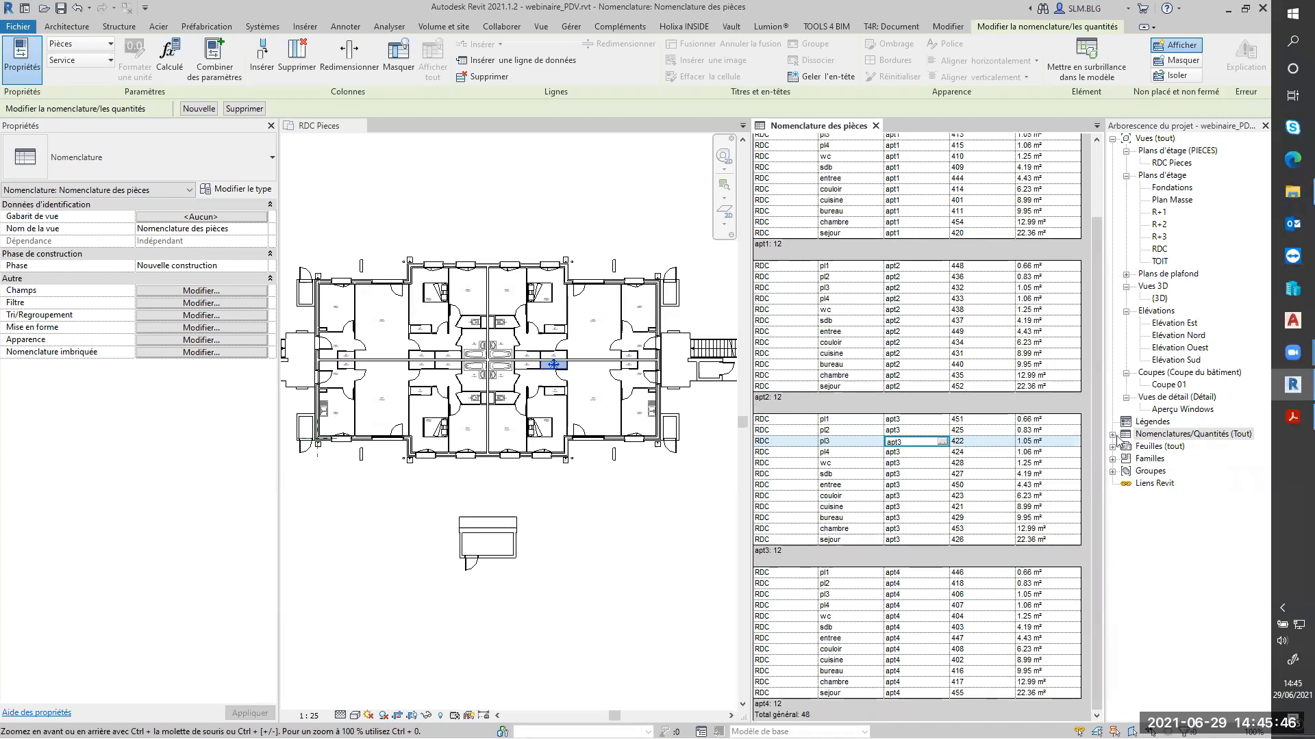
# Step: Activate the RDC Pieces plan, return the tiled views to tabs, and fit the whole plan in the view
pyautogui.click(655, 515)
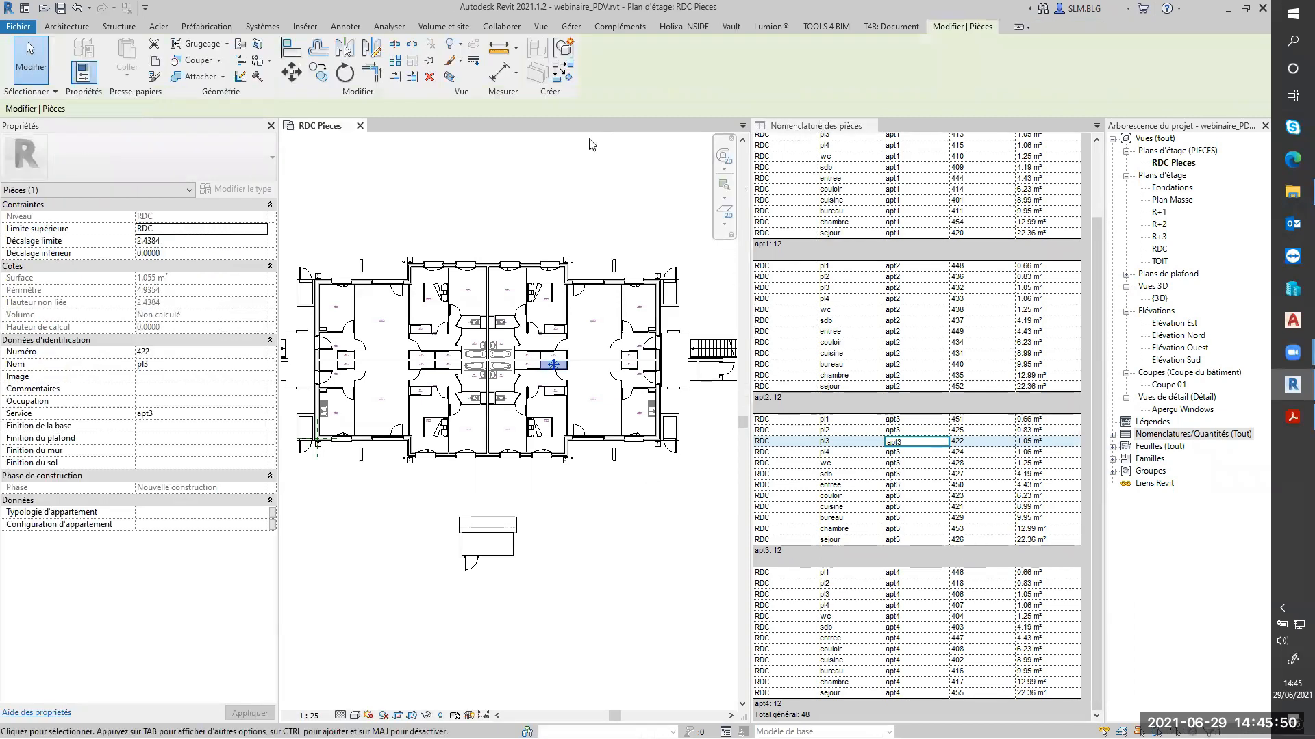
pyautogui.click(532, 189)
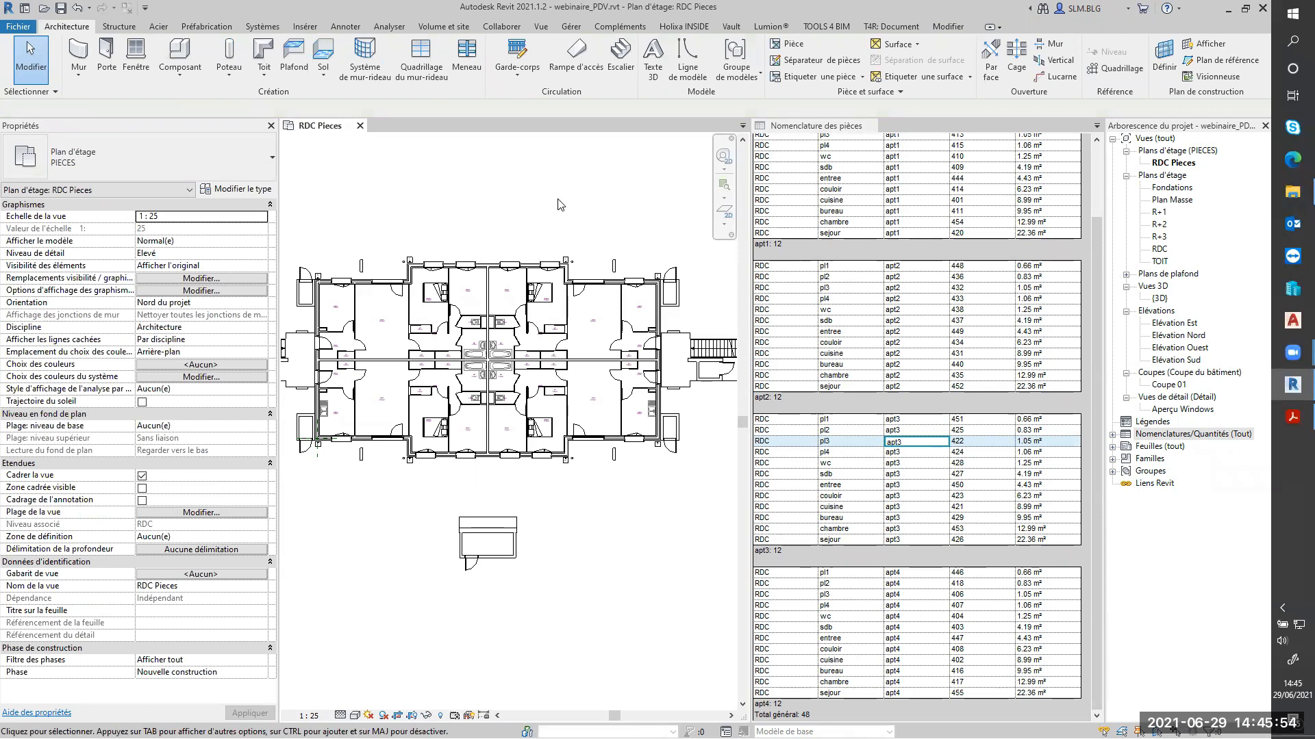
pyautogui.press('t')
pyautogui.press('w')
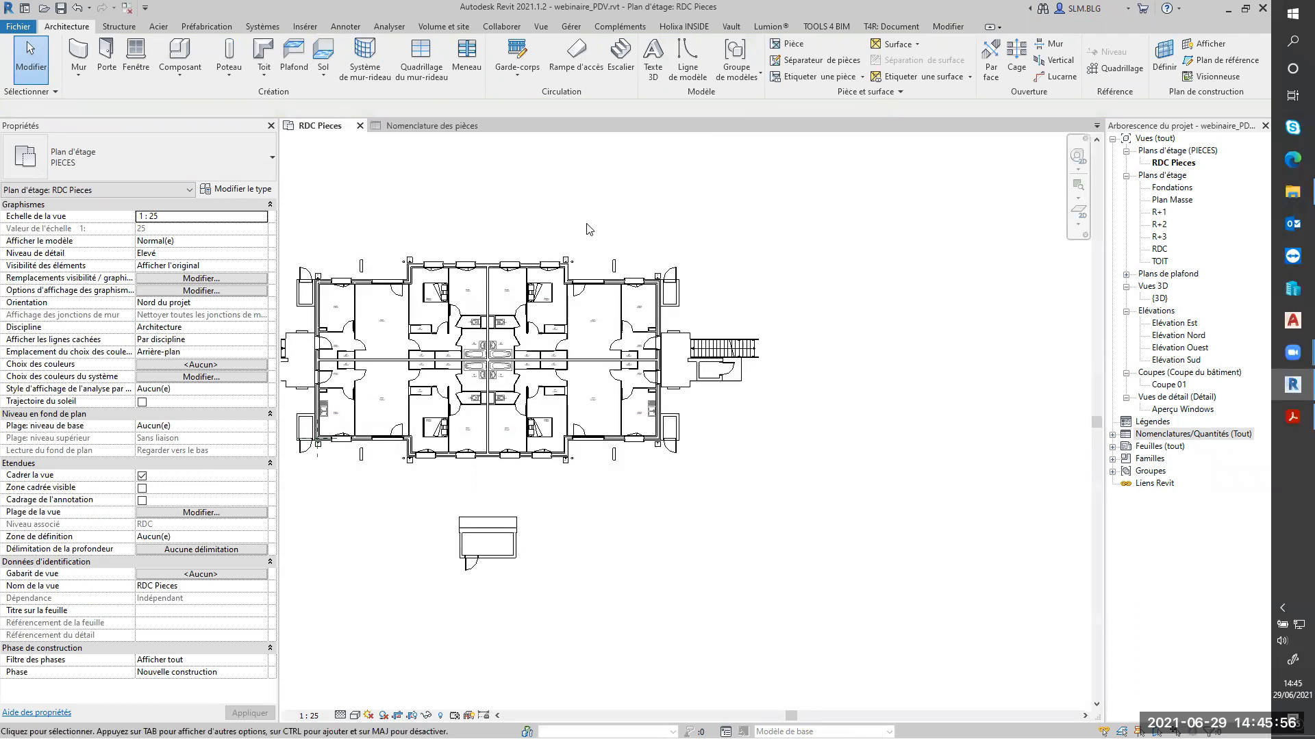
pyautogui.press('z')
pyautogui.press('f')
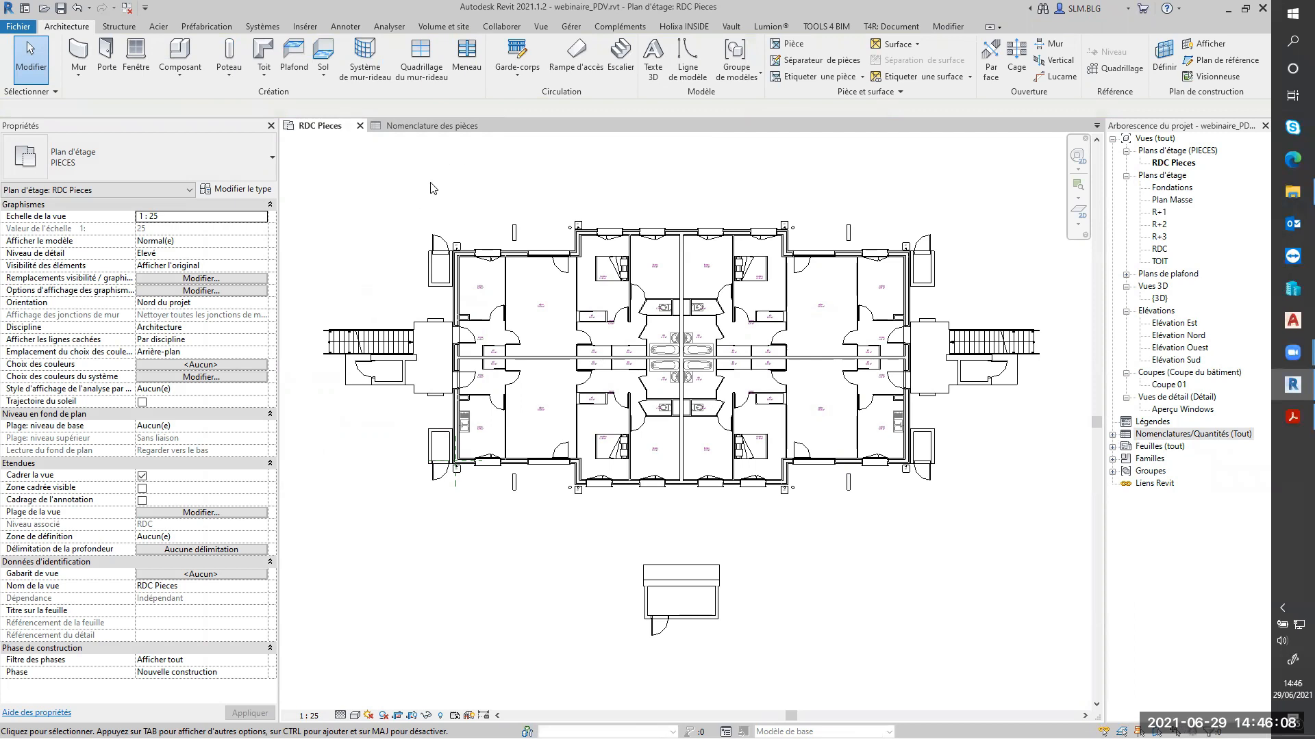
# Step: Return to the room schedule and duplicate Nomenclature des pièces
pyautogui.click(424, 129)
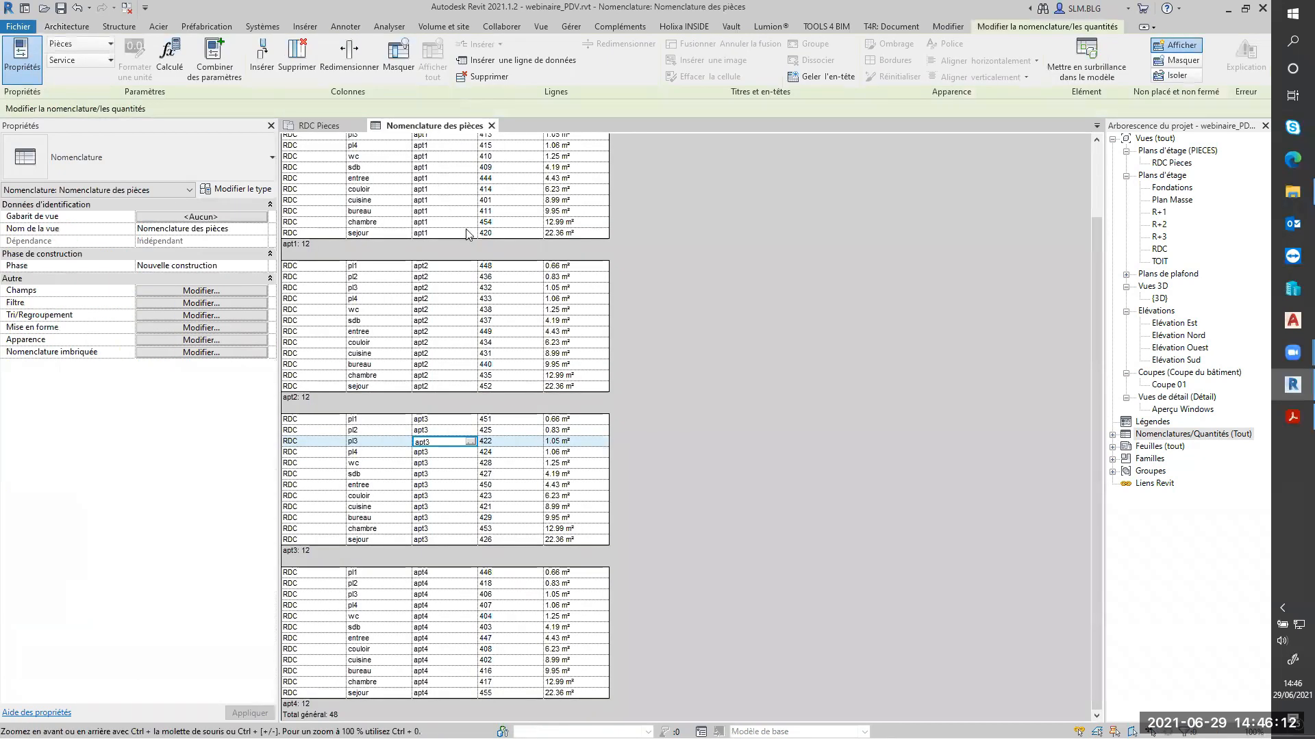
pyautogui.click(1179, 436)
pyautogui.click(1113, 434)
pyautogui.rightClick(1142, 446)
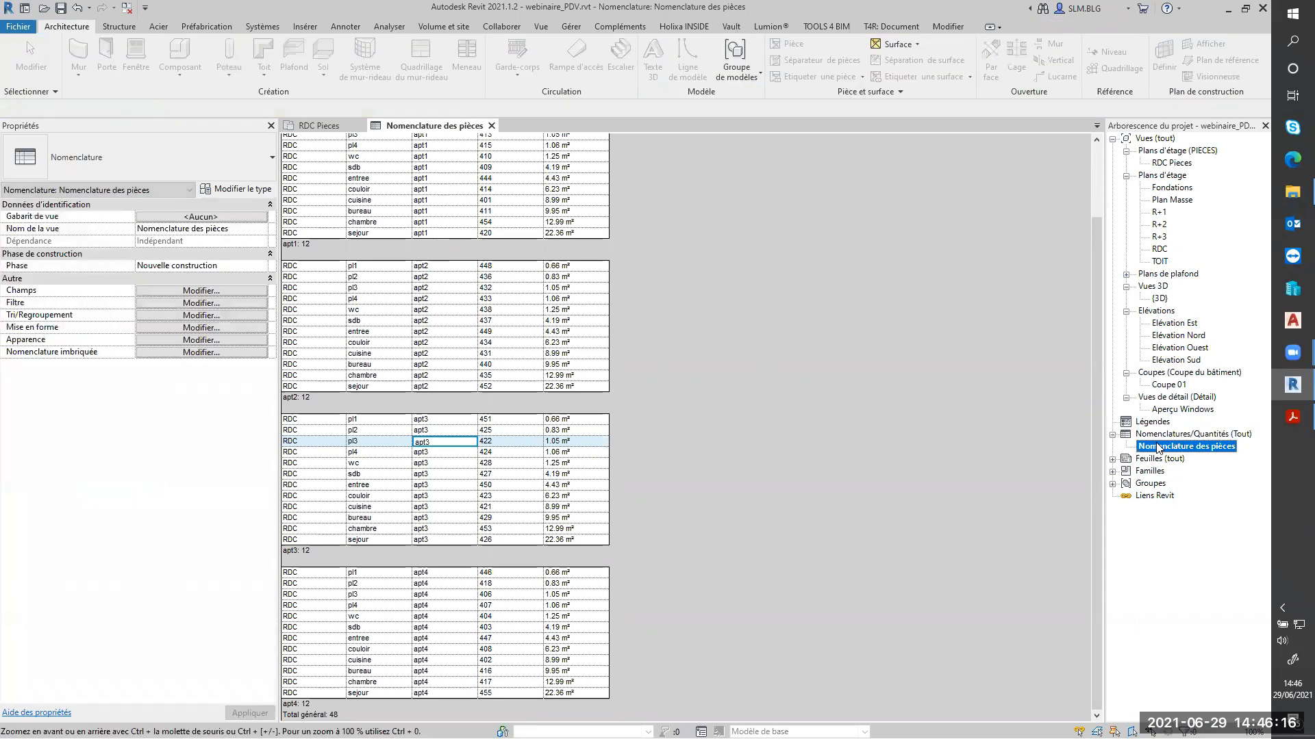
pyautogui.moveTo(1120, 524)
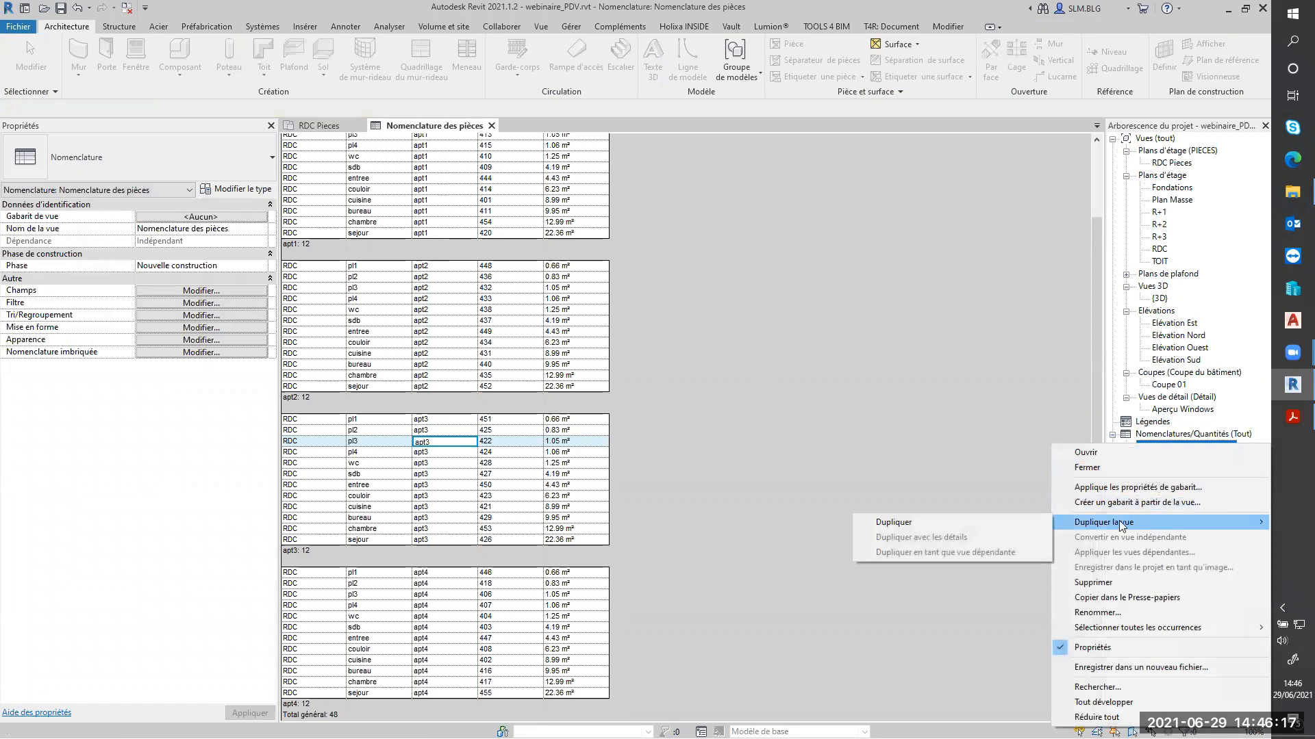
pyautogui.click(970, 522)
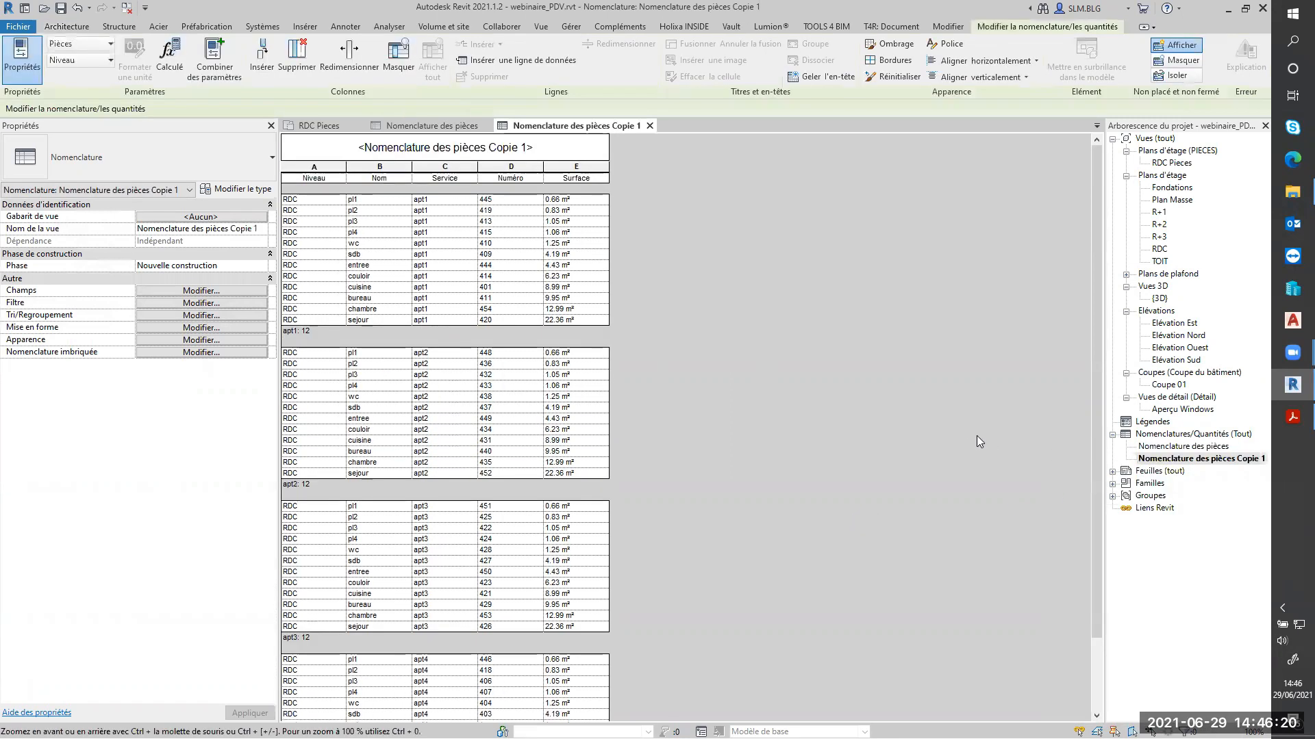
# Step: Rename the duplicated schedule as Nomenclature apt1
pyautogui.click(1191, 463)
pyautogui.click(1191, 464)
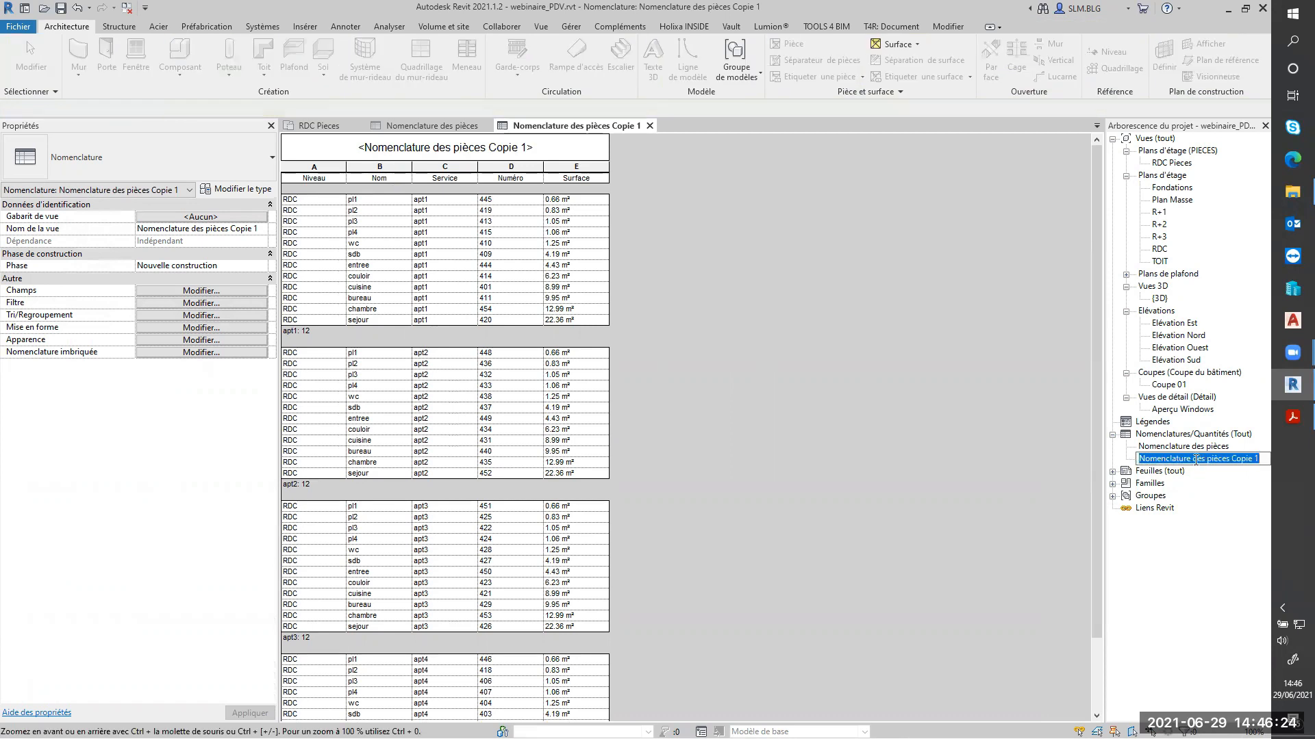
pyautogui.moveTo(1193, 459); pyautogui.dragTo(1290, 474)
pyautogui.write('apt1')
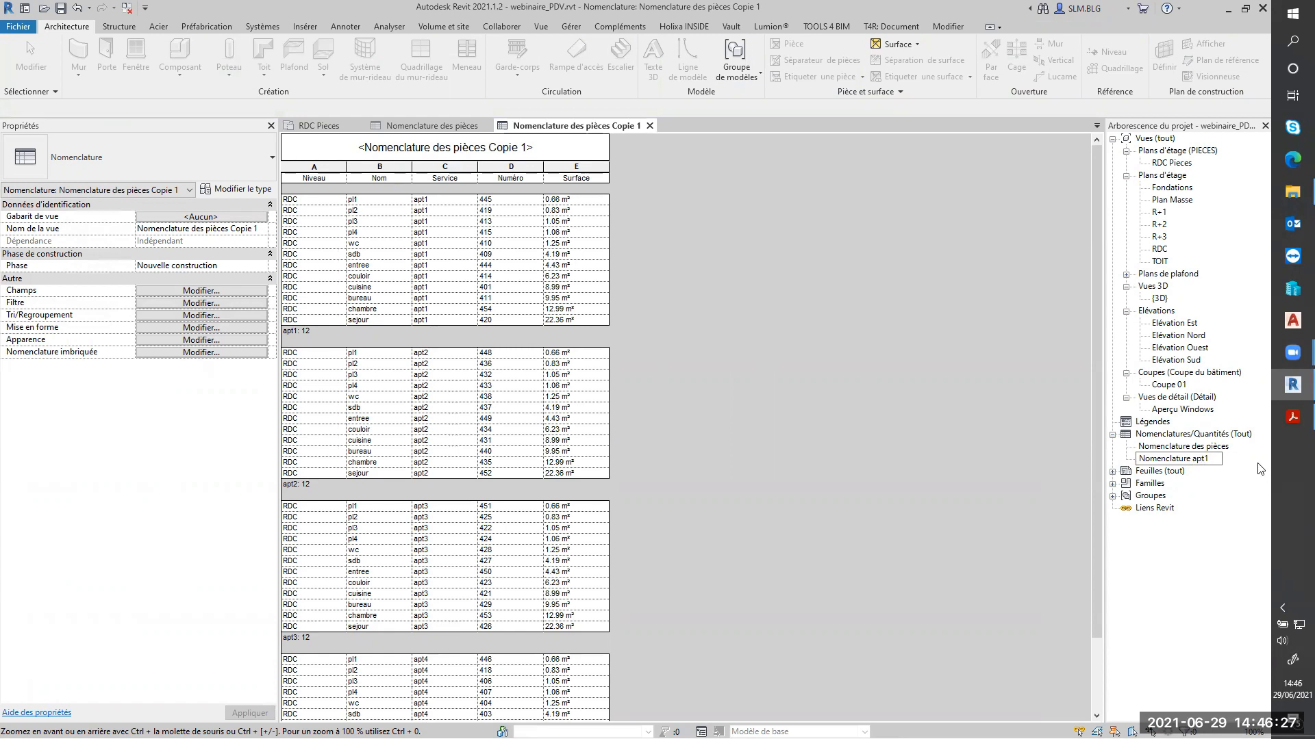
pyautogui.click(1259, 469)
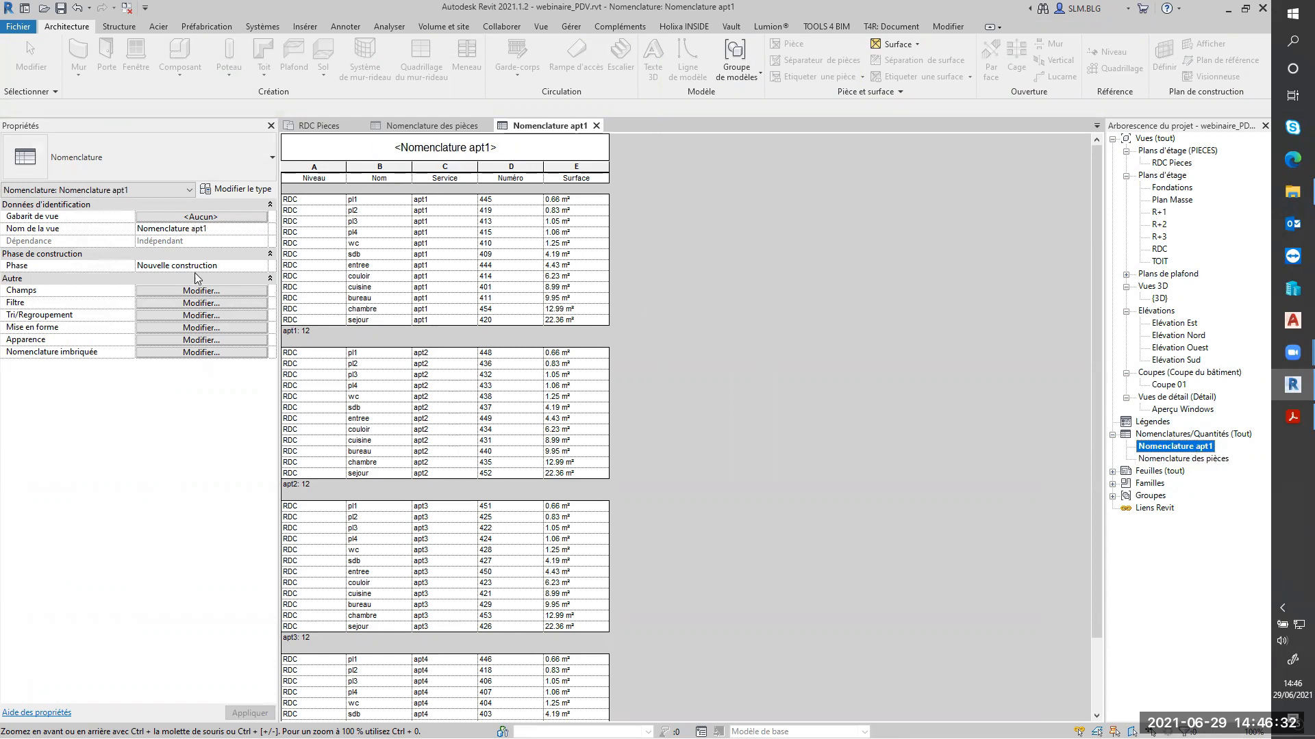
# Step: Hide the Niveau field in the formatting (Mise en forme) of the Nomenclature apt1 schedule
pyautogui.click(194, 303)
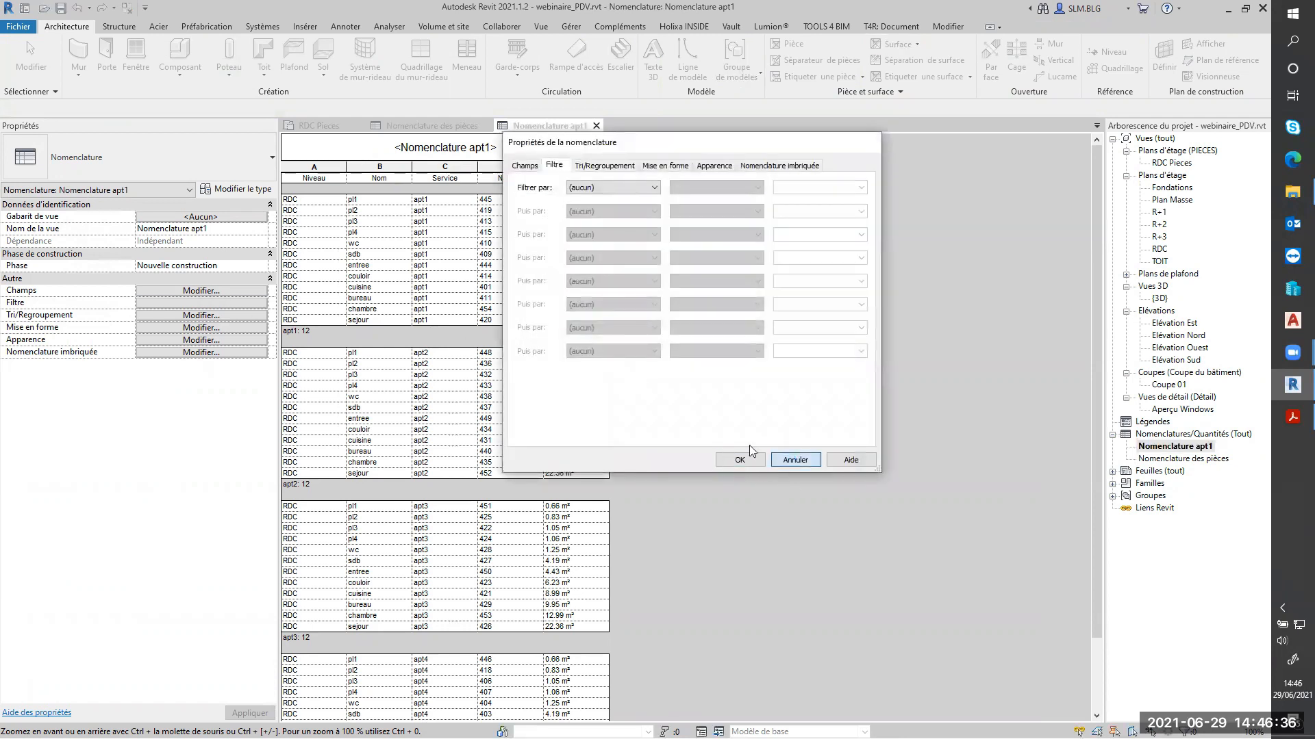
pyautogui.click(743, 460)
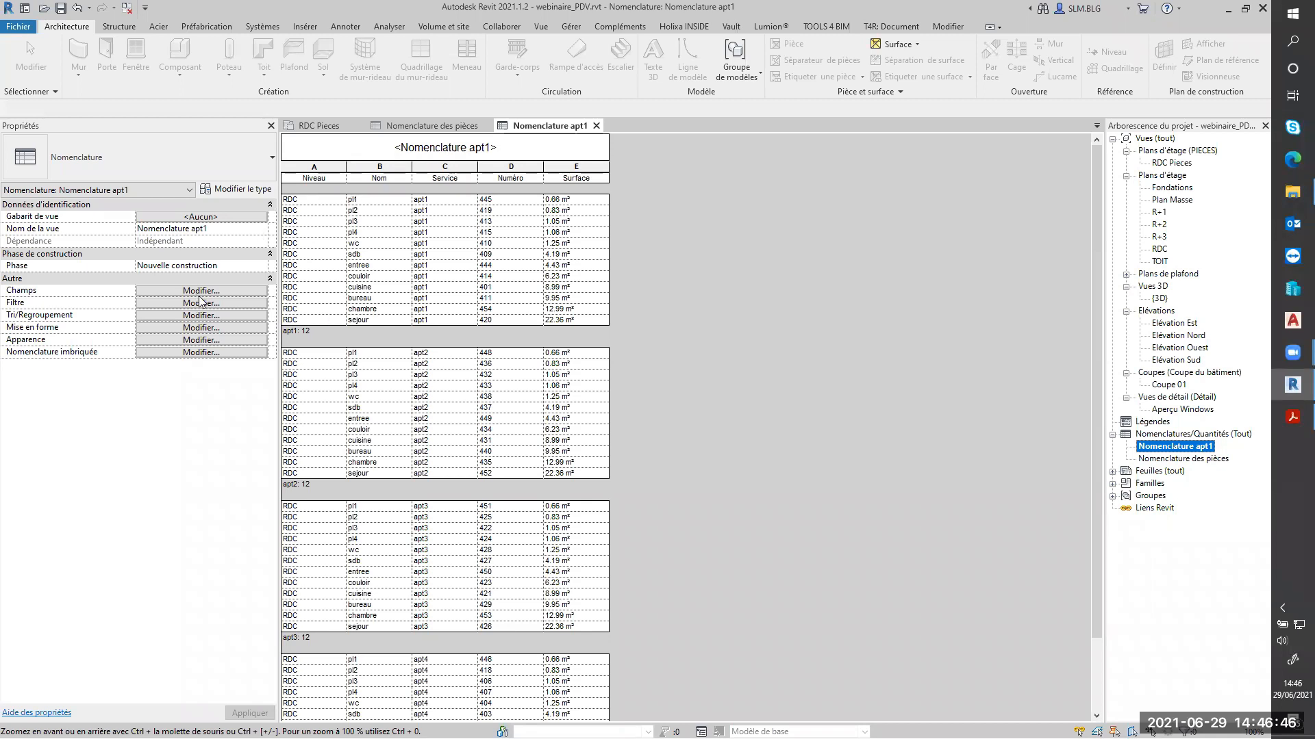
pyautogui.click(198, 317)
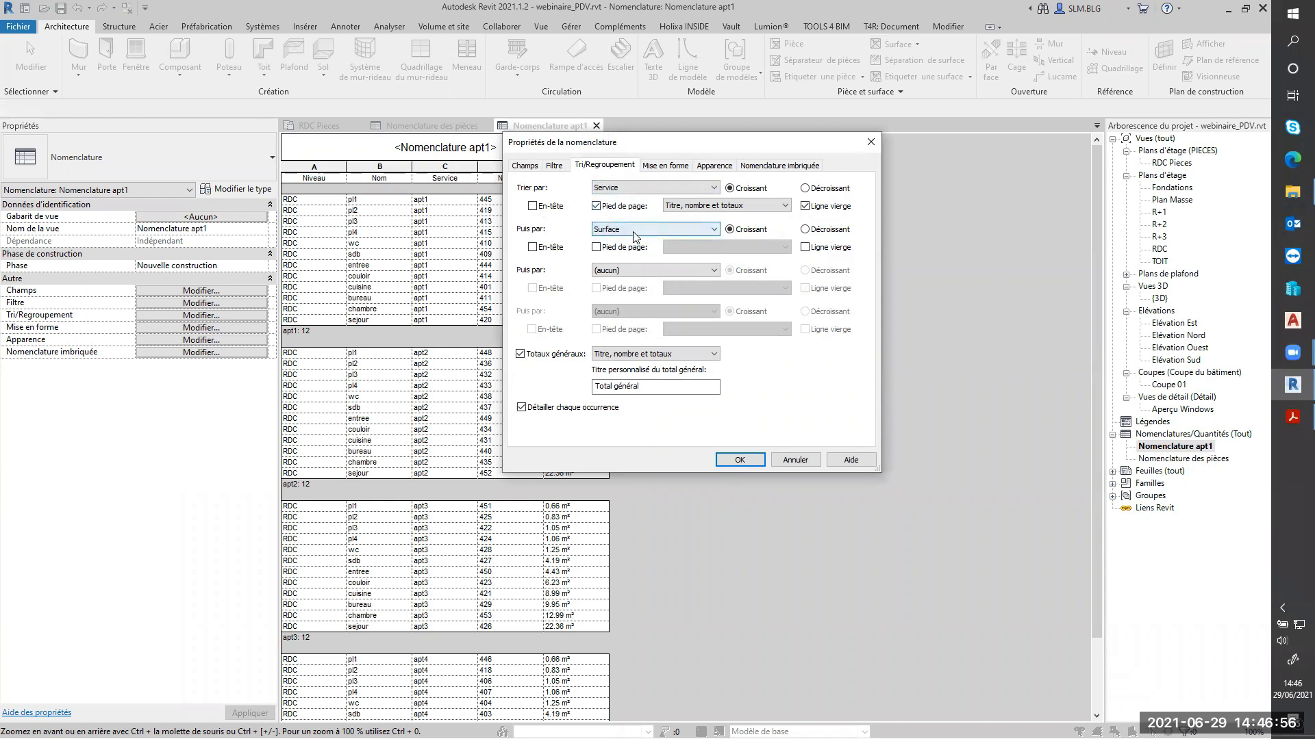
pyautogui.click(680, 167)
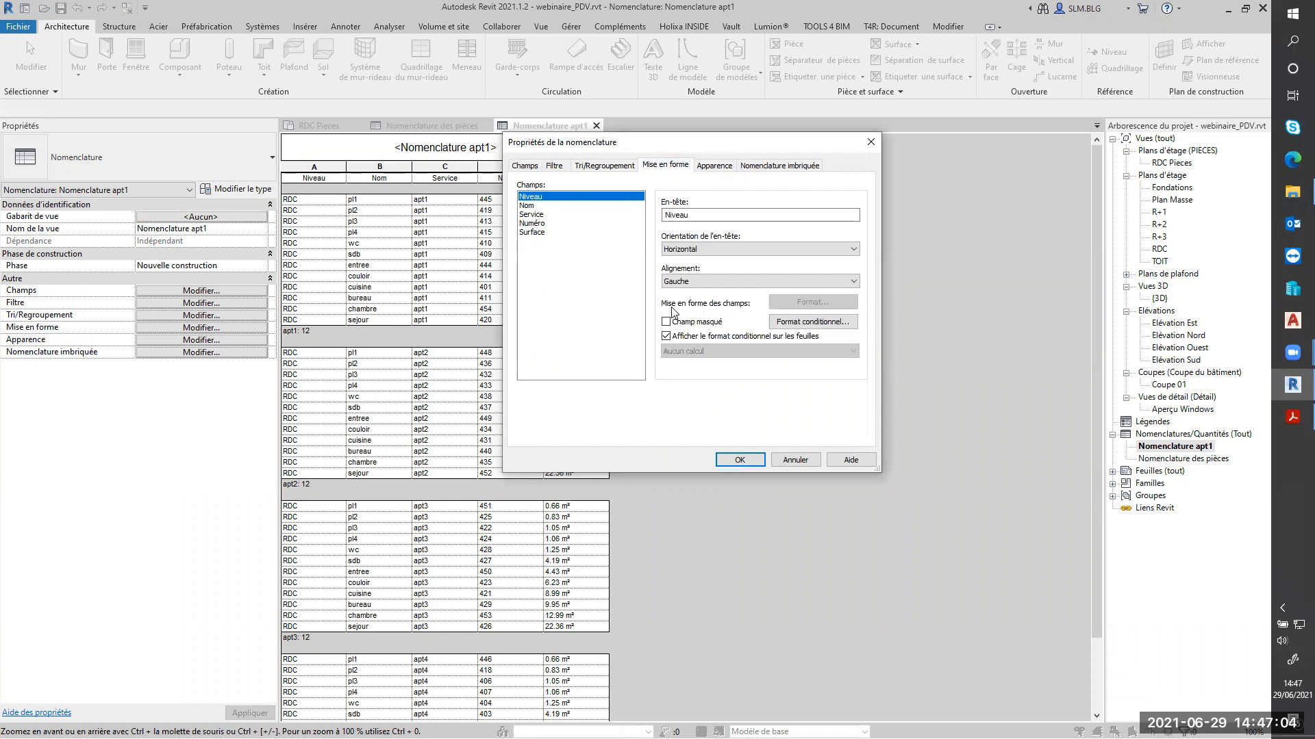
pyautogui.click(666, 322)
pyautogui.click(738, 460)
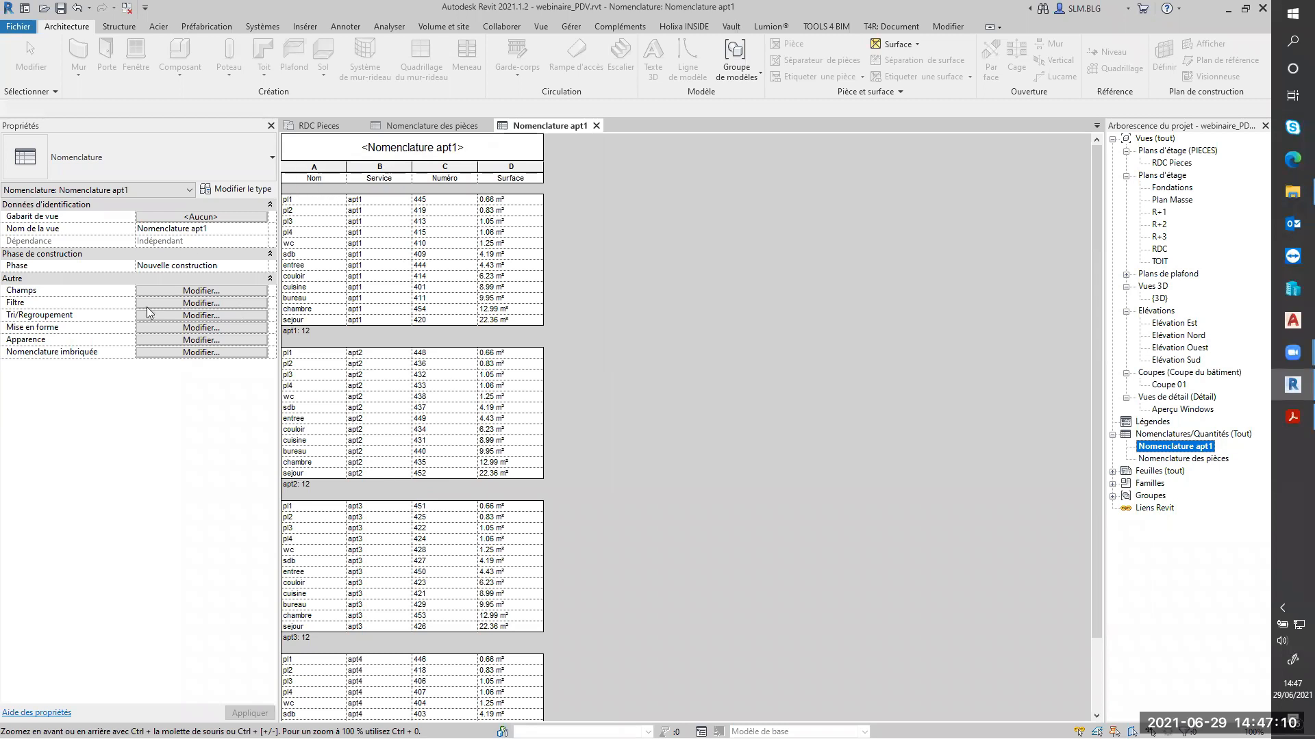
# Step: Sort the Nomenclature apt1 schedule by Niveau, then by Service, then by Surface, all ascending
pyautogui.click(197, 316)
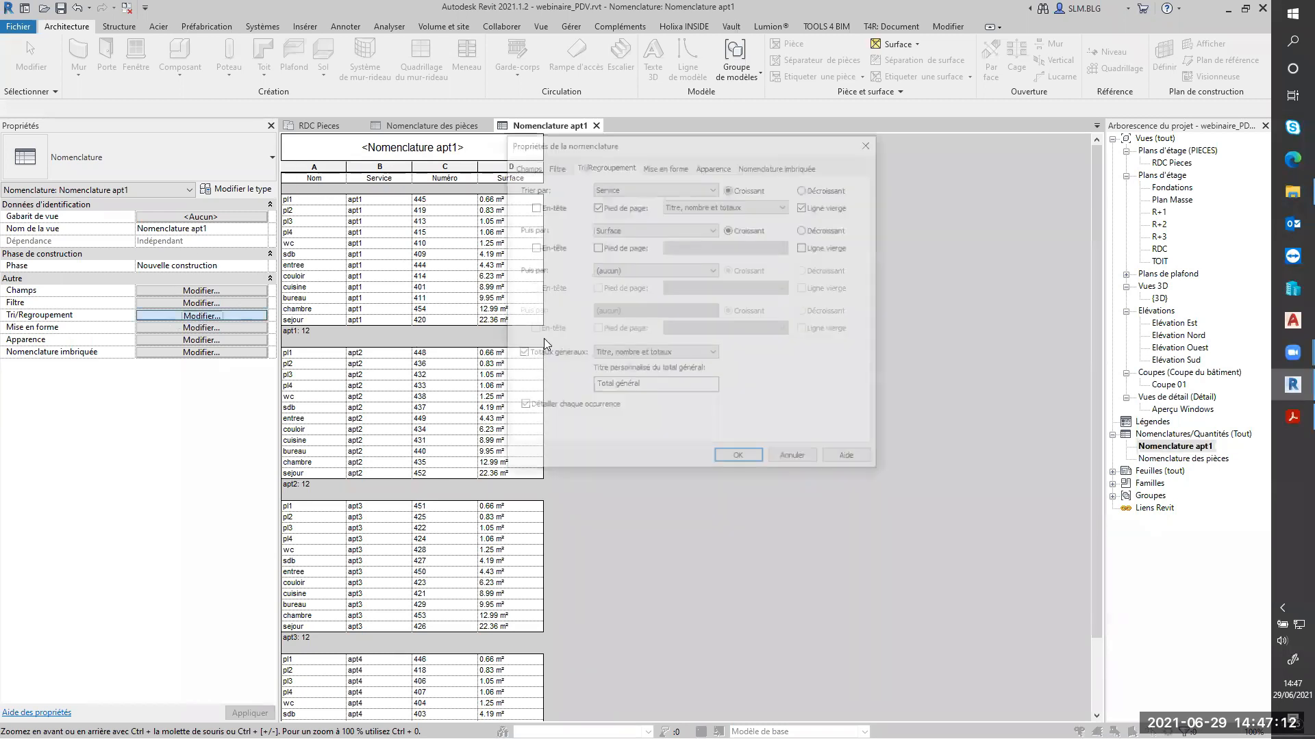
pyautogui.click(627, 188)
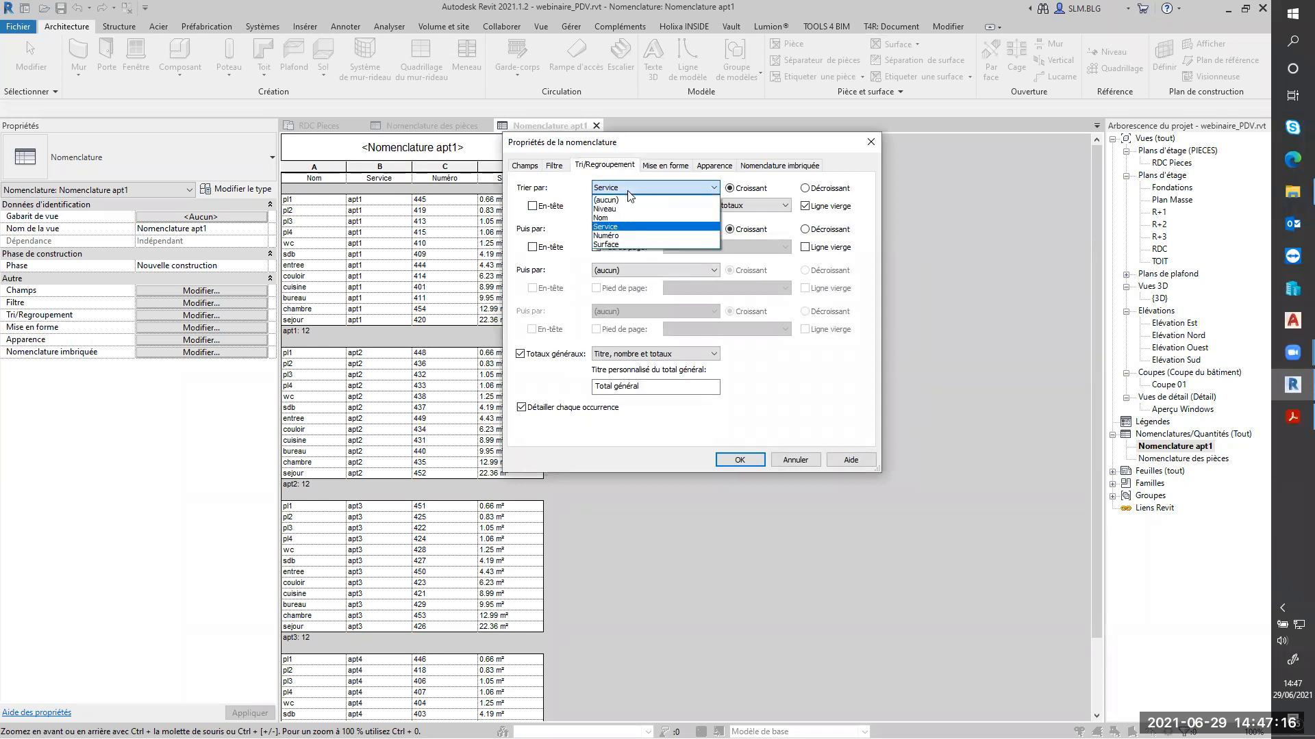
pyautogui.click(623, 208)
pyautogui.click(627, 230)
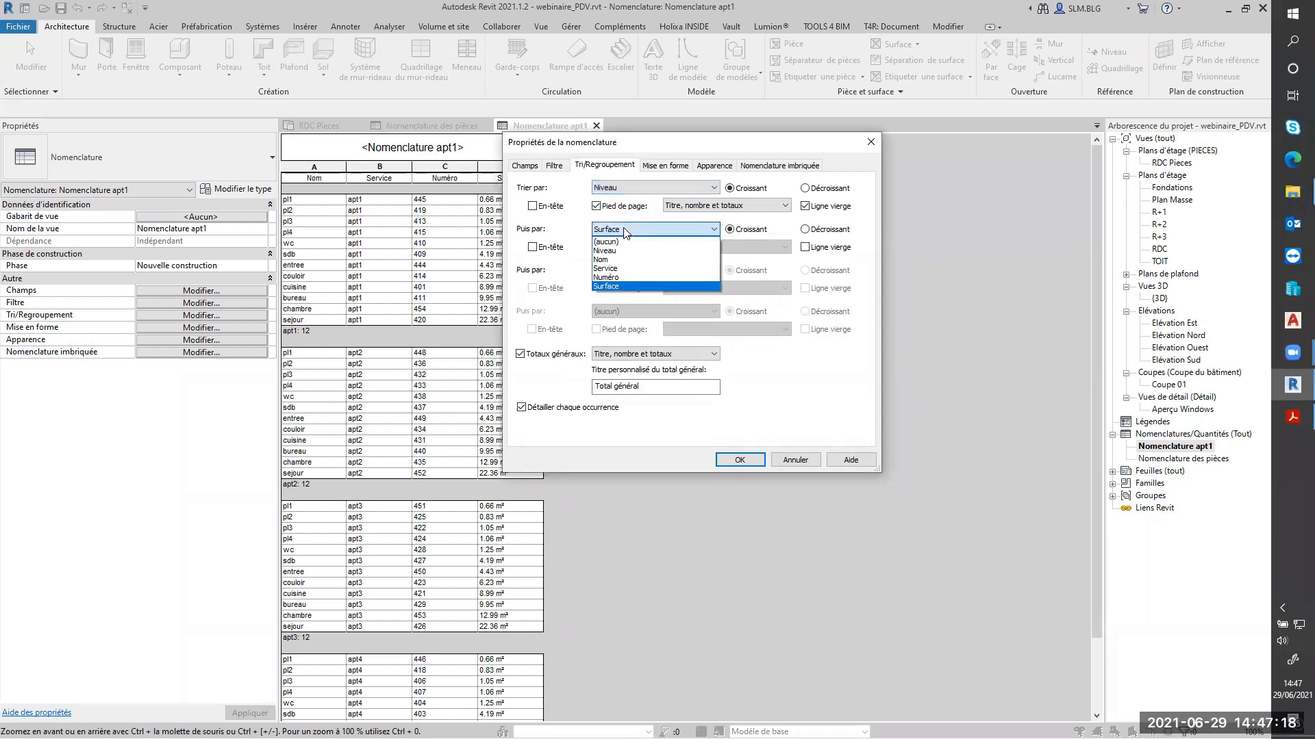
pyautogui.click(626, 268)
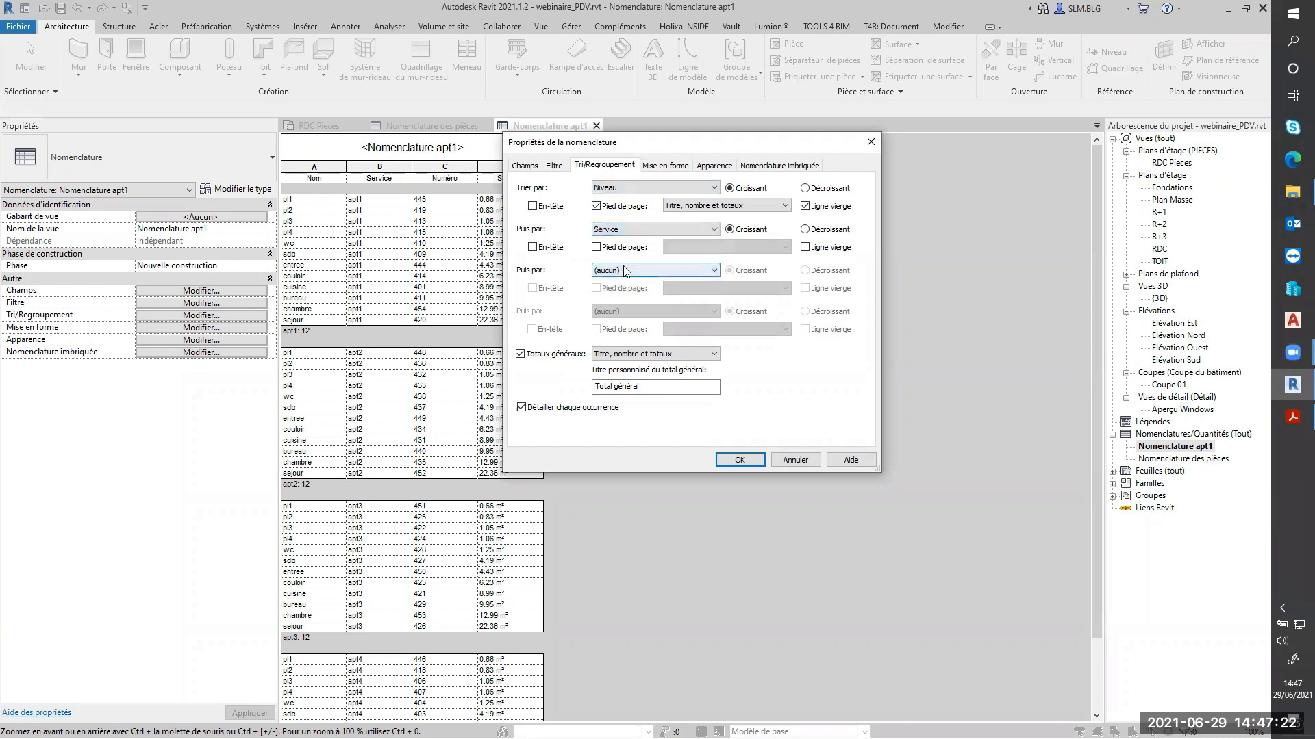
pyautogui.click(625, 271)
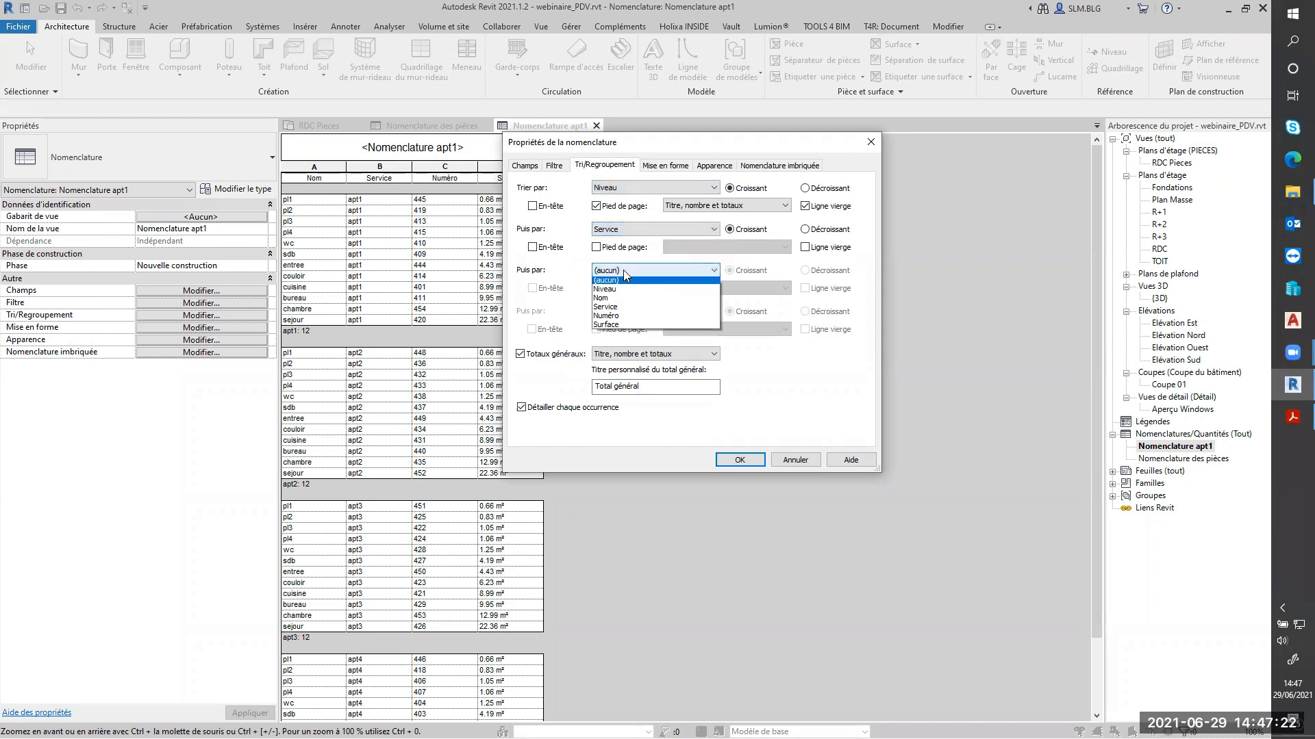
pyautogui.click(627, 327)
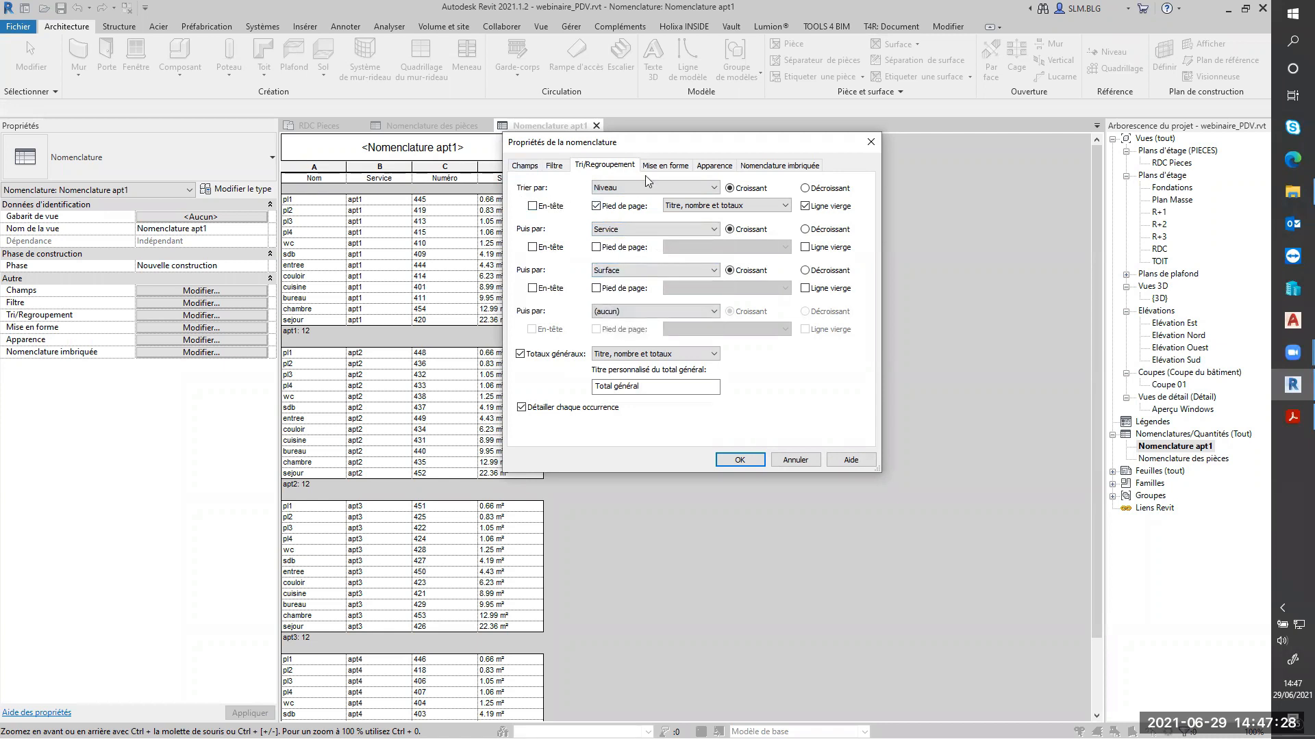
# Step: Replace the Niveau group's footer with a header (En-tête) and give the Service group a footer showing Titre, nombre et totaux
pyautogui.click(596, 206)
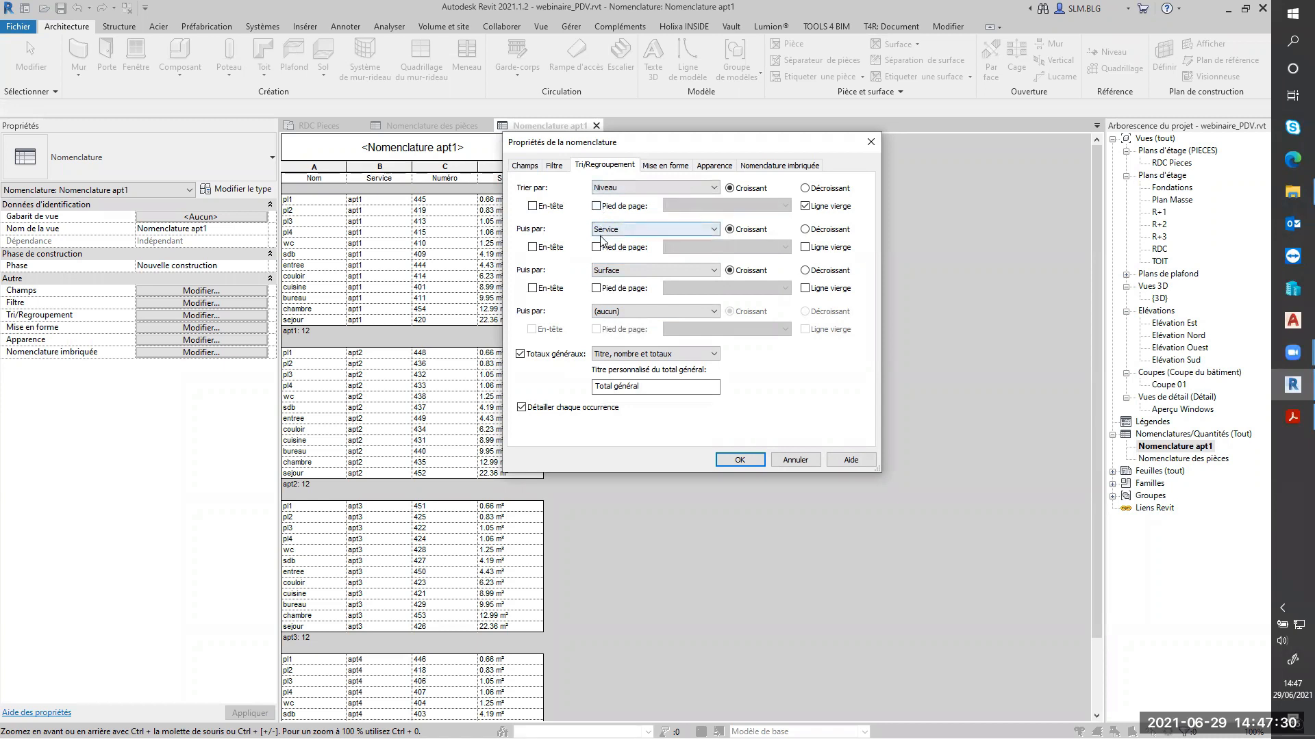
pyautogui.click(547, 209)
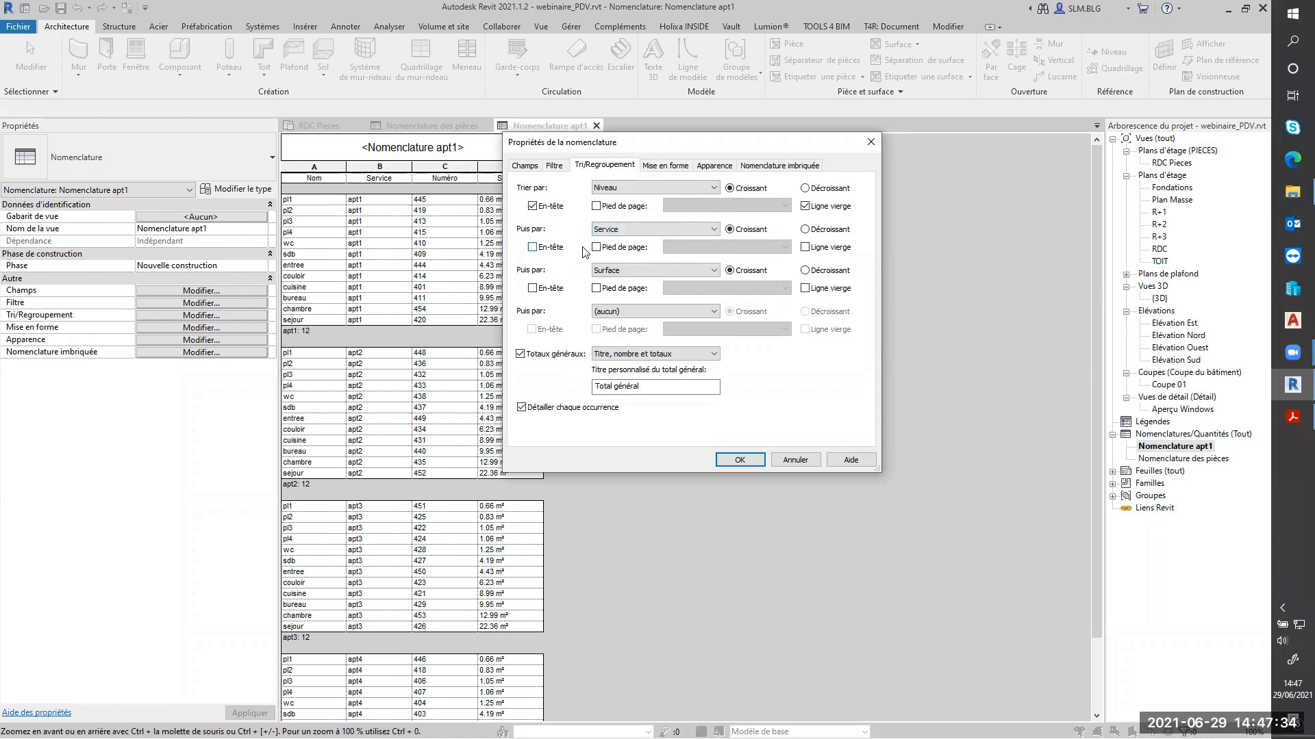
pyautogui.click(596, 248)
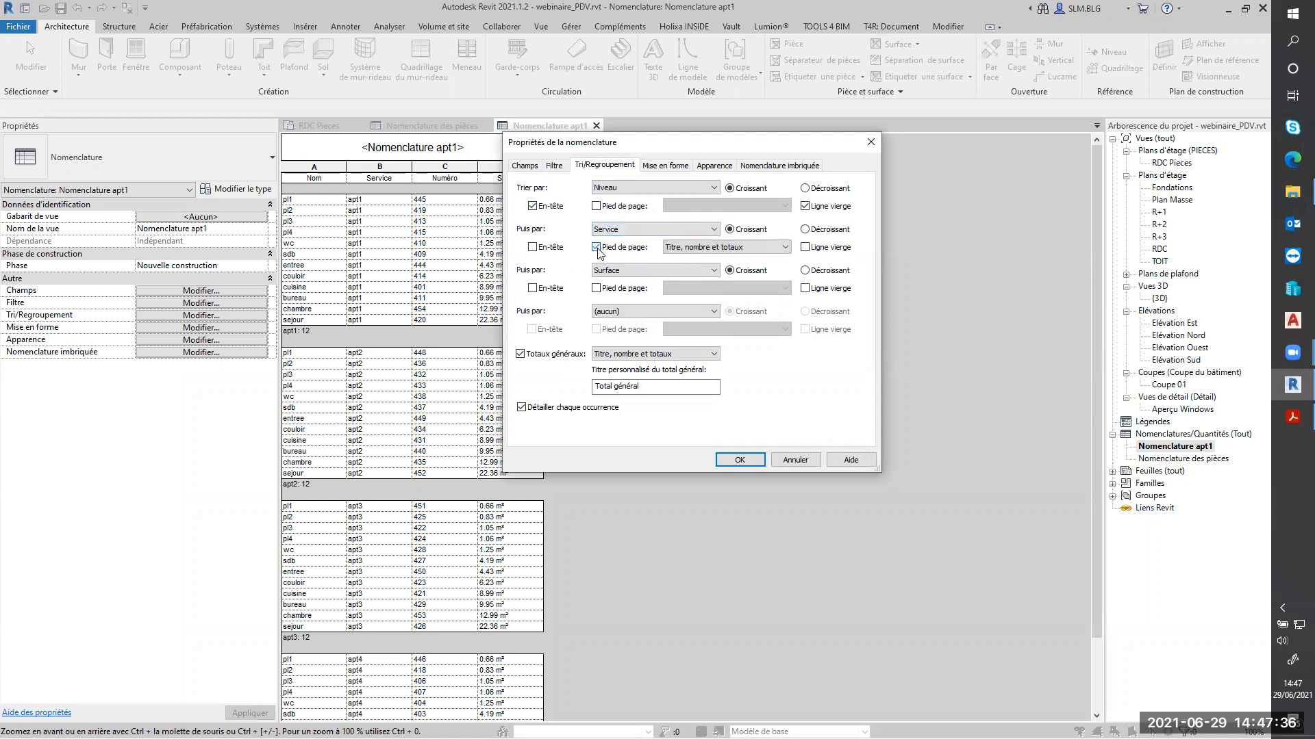
pyautogui.click(758, 247)
pyautogui.click(759, 247)
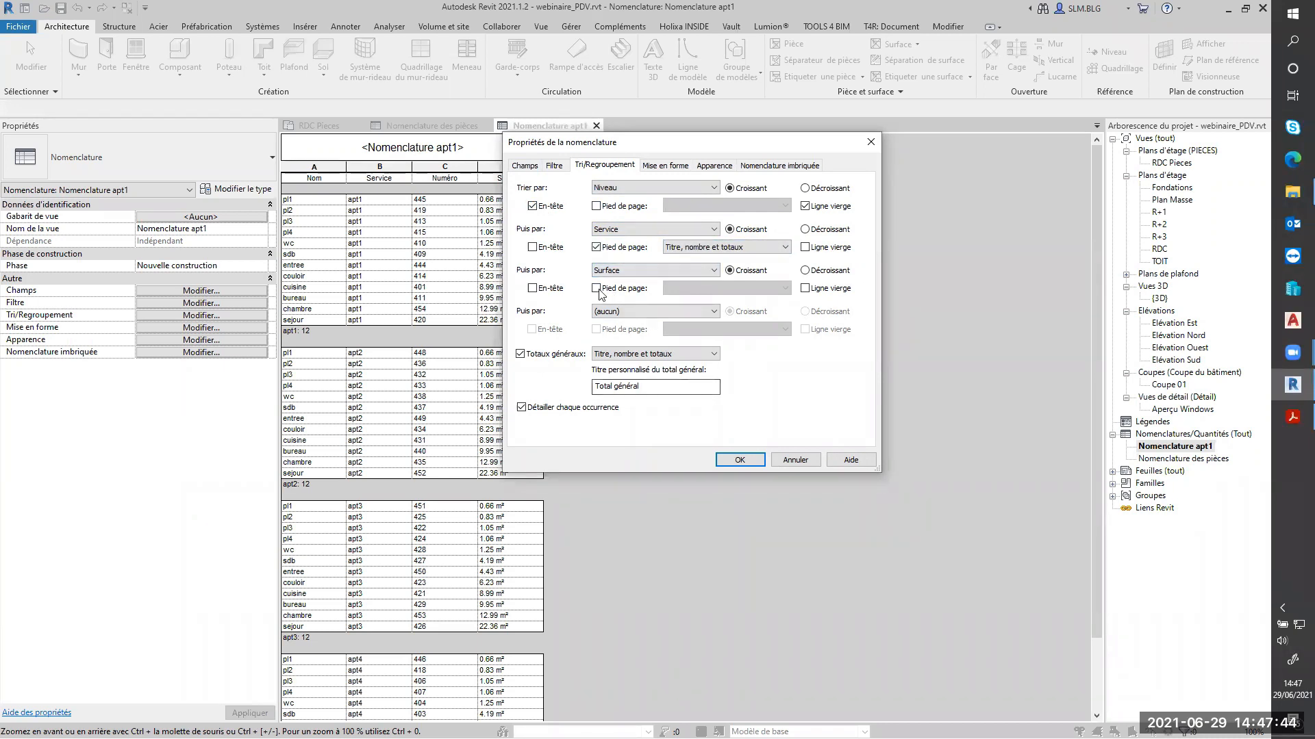
pyautogui.click(740, 459)
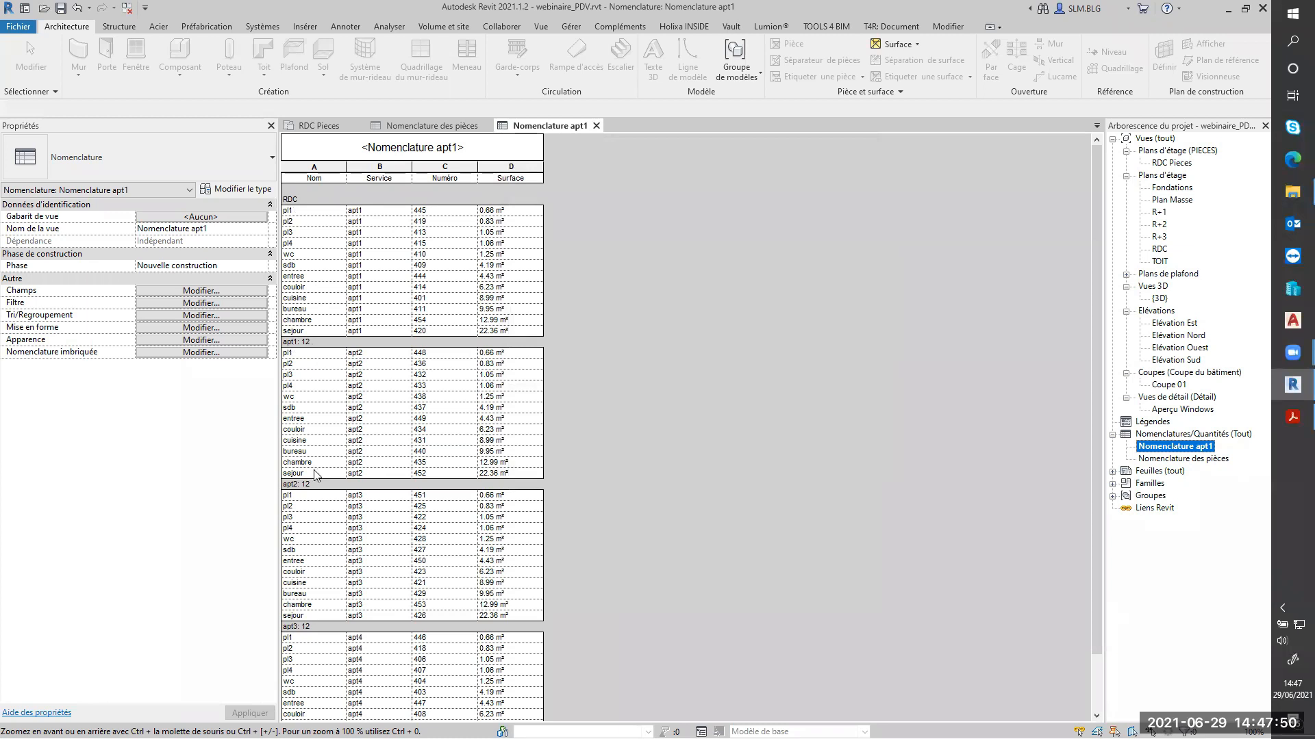
# Step: Filter the Nomenclature apt1 schedule to rooms whose Service equals (égal) apt1
pyautogui.scroll(-3, 317, 480)
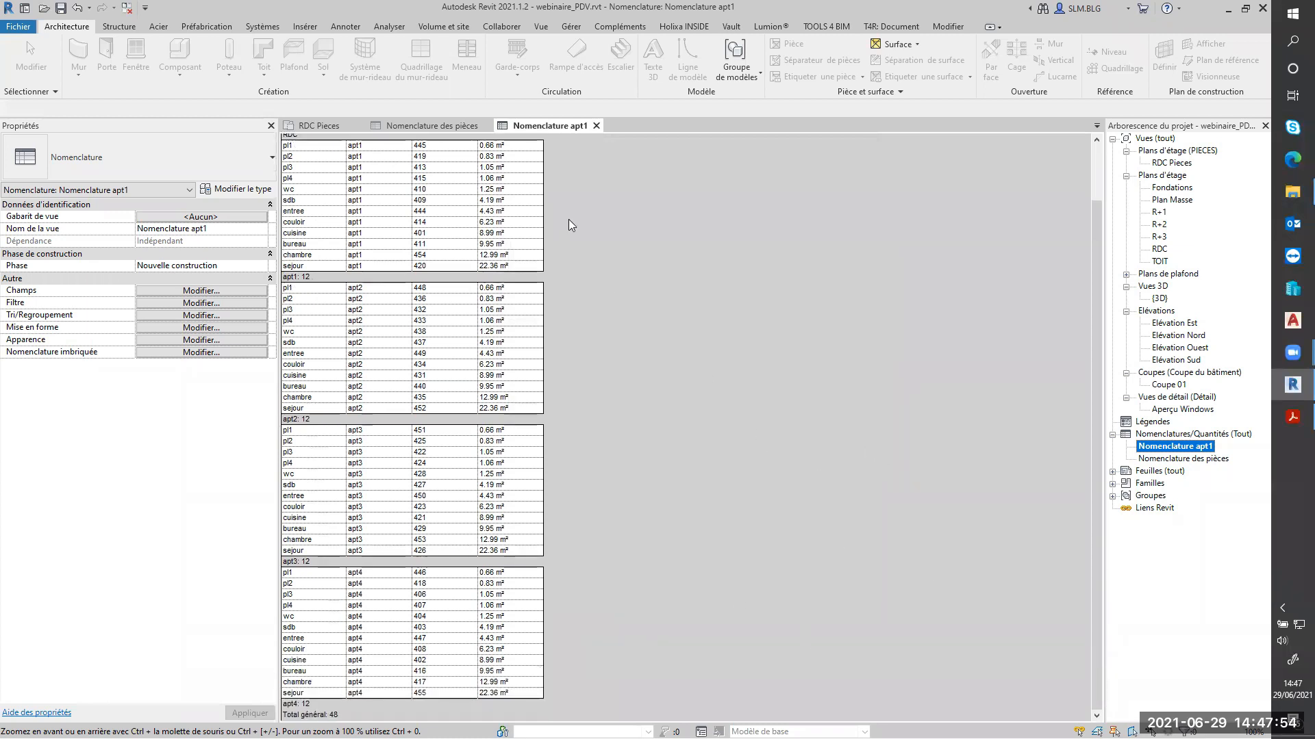
pyautogui.click(185, 304)
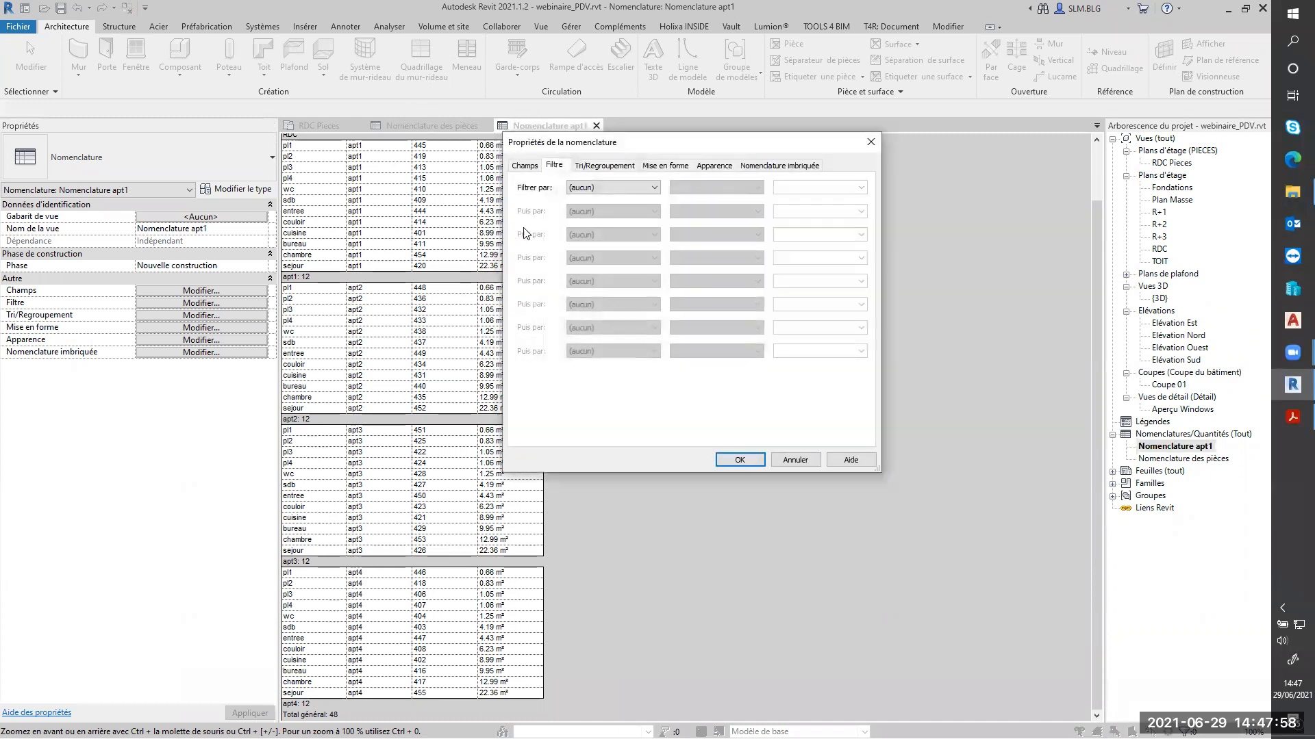
pyautogui.click(584, 187)
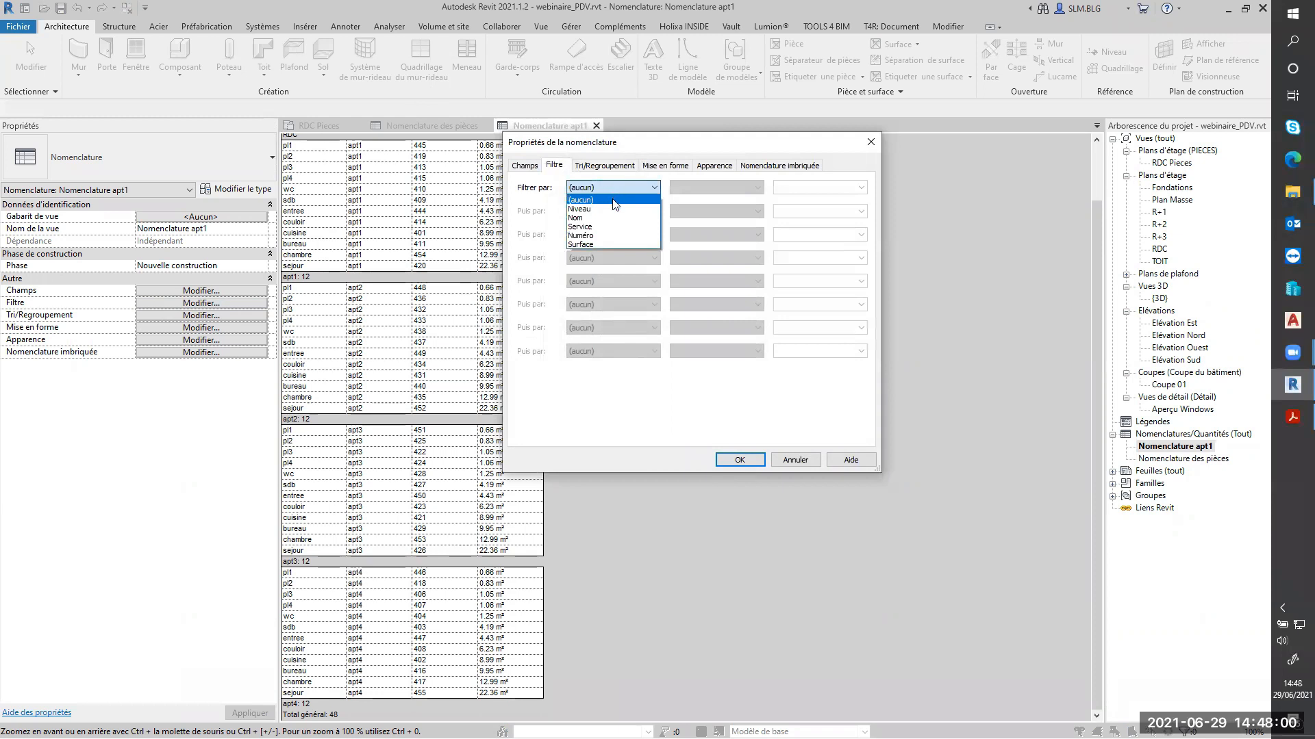
pyautogui.click(605, 228)
pyautogui.click(788, 187)
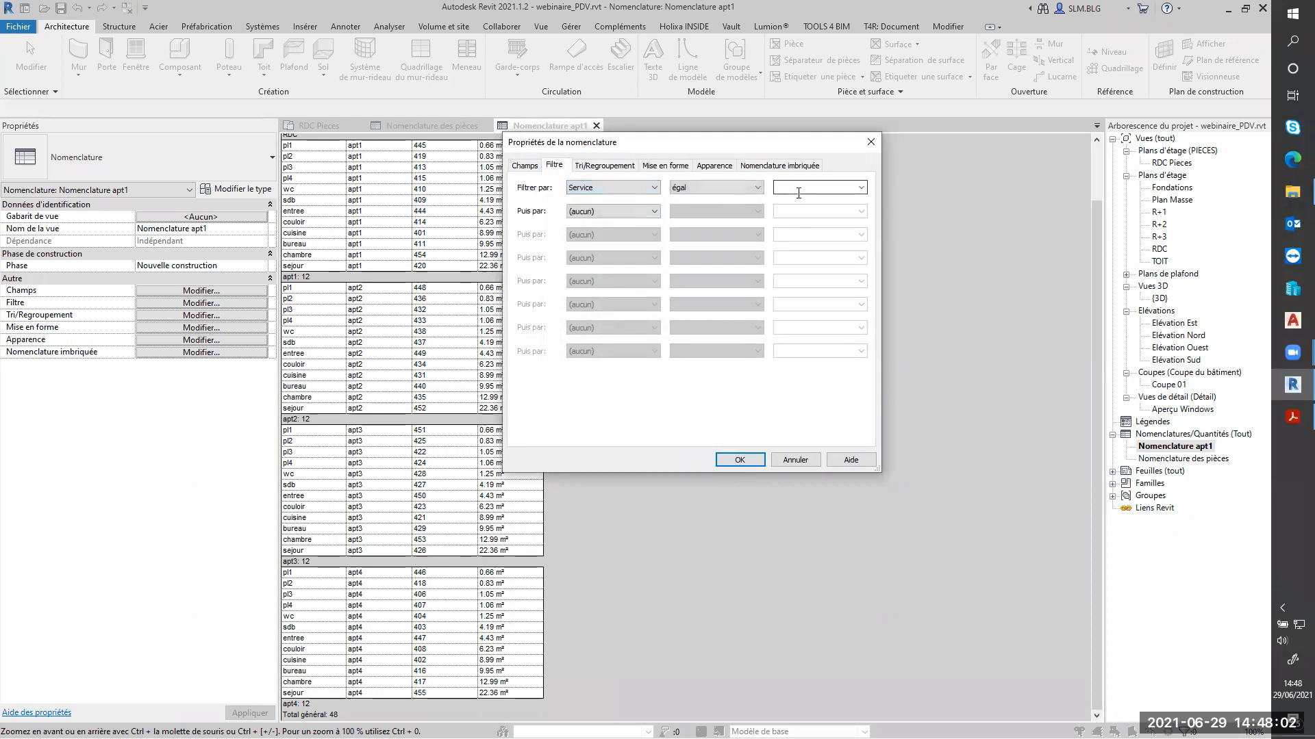
pyautogui.click(860, 187)
pyautogui.click(791, 202)
pyautogui.click(740, 459)
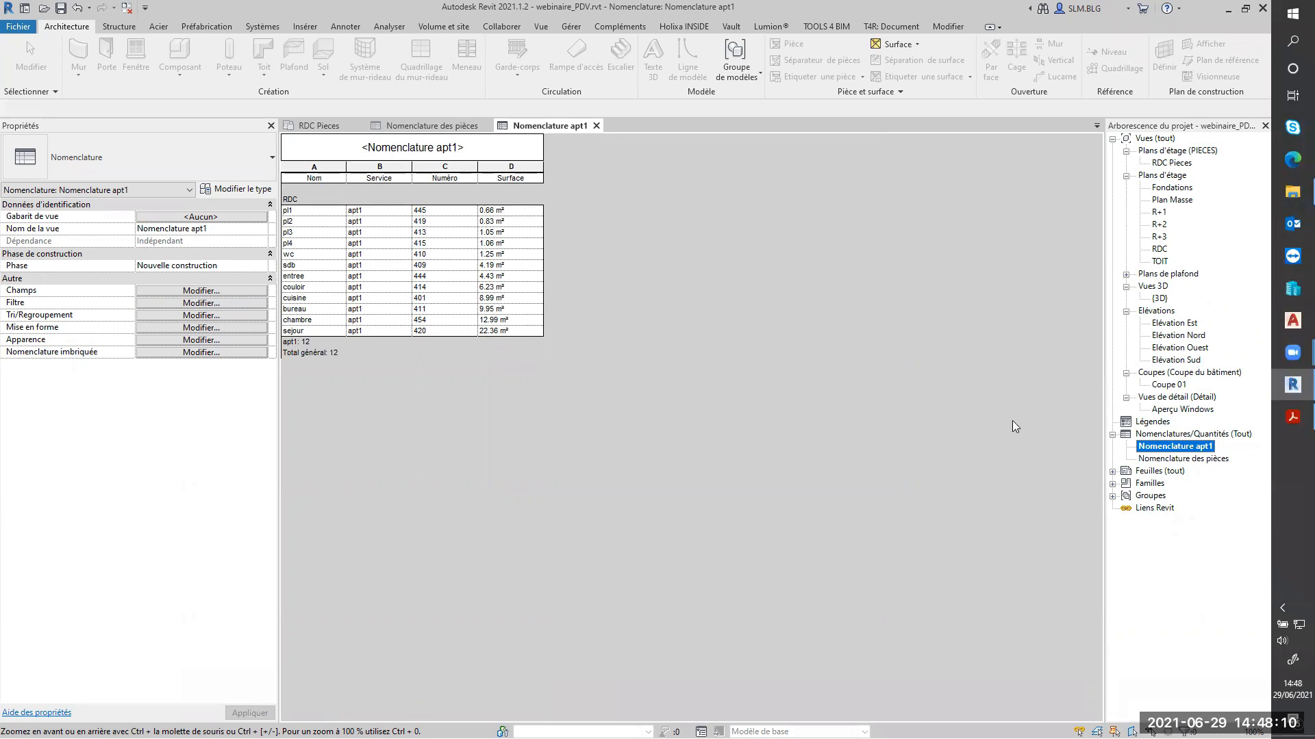
# Step: Duplicate the Nomenclature apt1 schedule and rename the copy as Nomenclature apt2
pyautogui.rightClick(1167, 449)
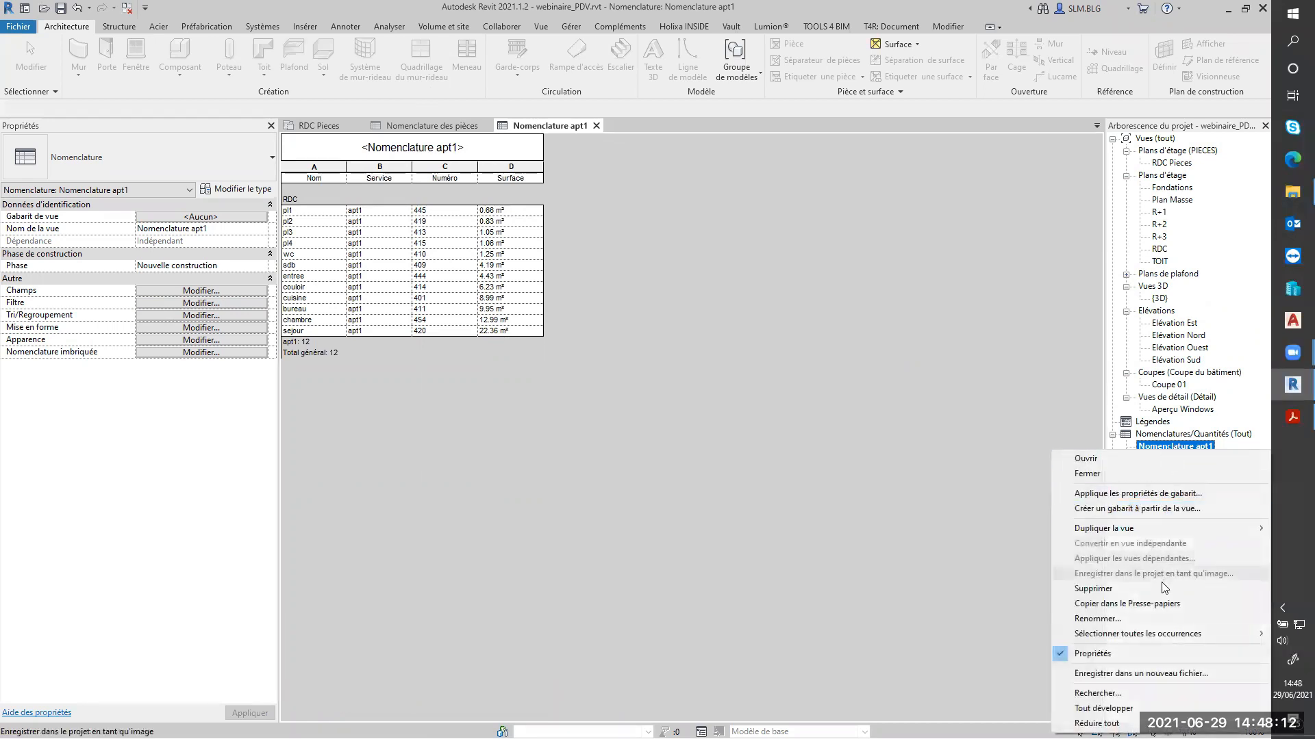
pyautogui.moveTo(1145, 535)
pyautogui.click(975, 525)
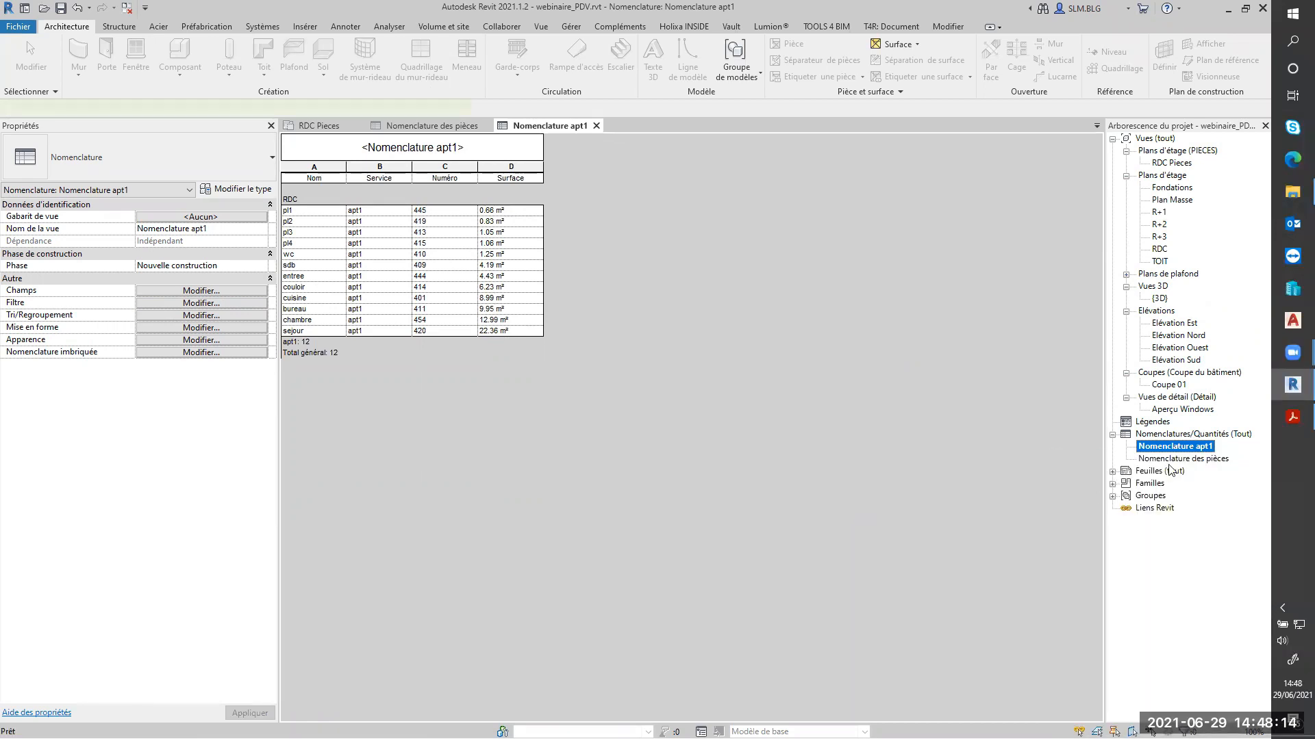
pyautogui.click(1217, 460)
pyautogui.click(1212, 459)
pyautogui.moveTo(1207, 459); pyautogui.dragTo(1264, 466)
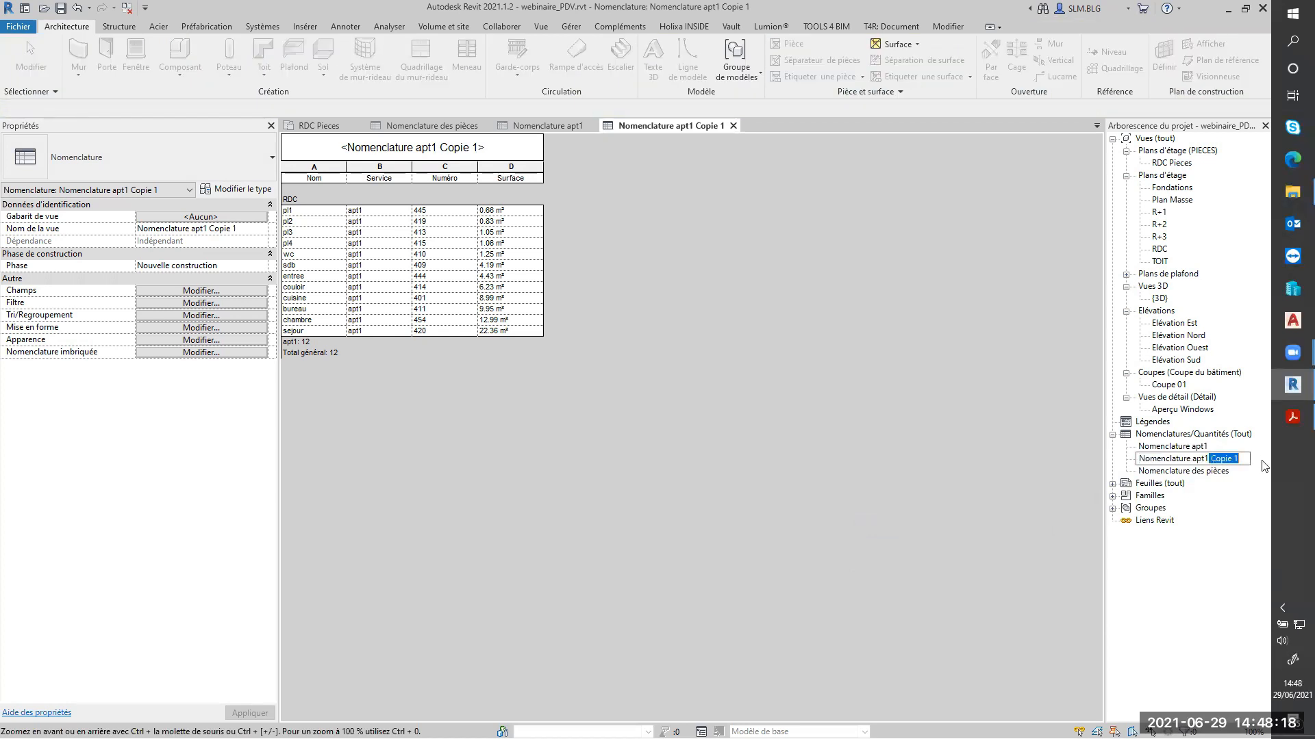
pyautogui.press('BackSpace')
pyautogui.write('2')
pyautogui.press('Return')
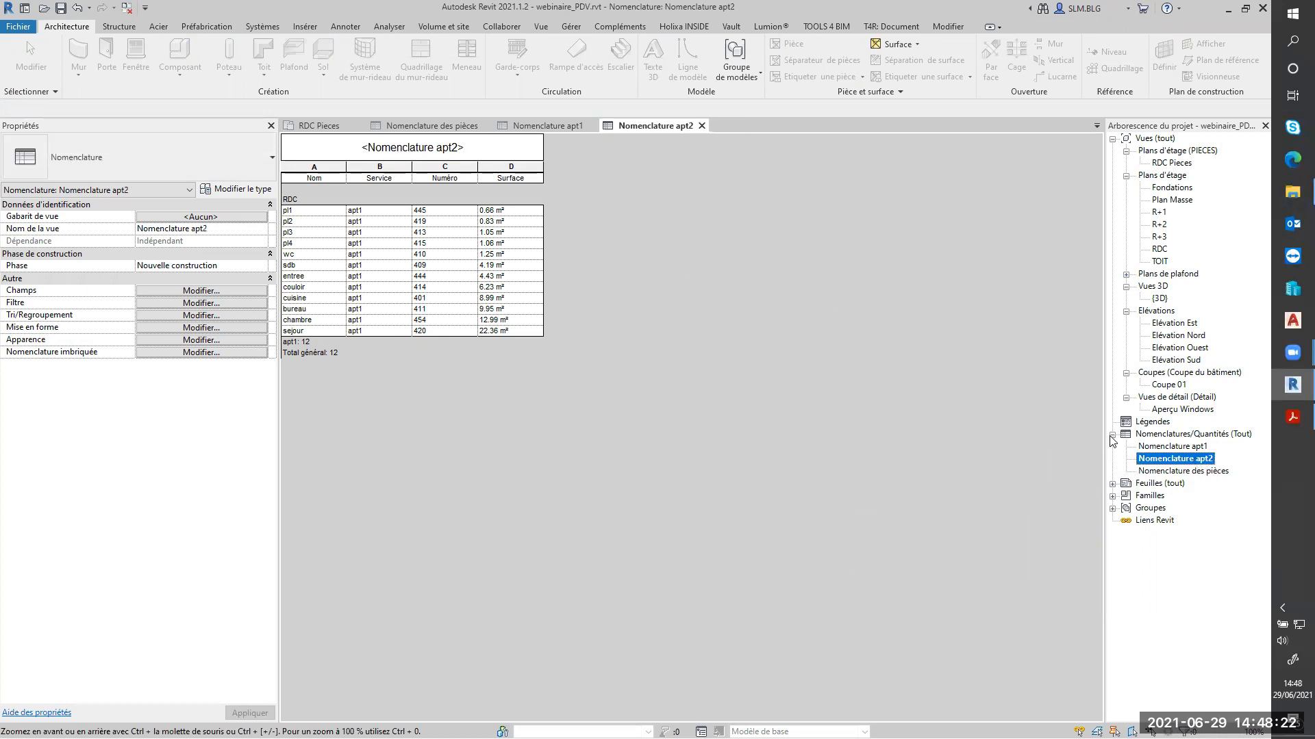
# Step: Duplicate the Nomenclature apt2 schedule and rename the copy as Nomenclature apt3
pyautogui.rightClick(1195, 460)
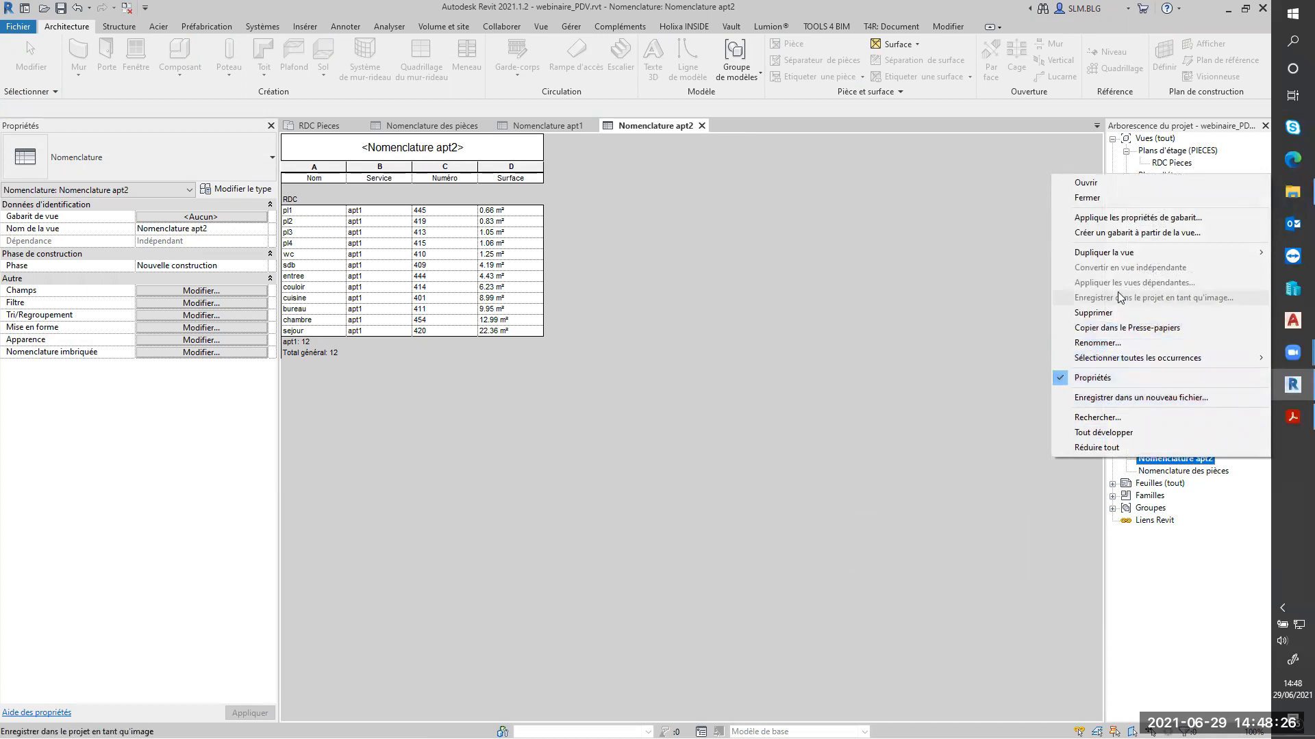
pyautogui.moveTo(1096, 256)
pyautogui.click(981, 256)
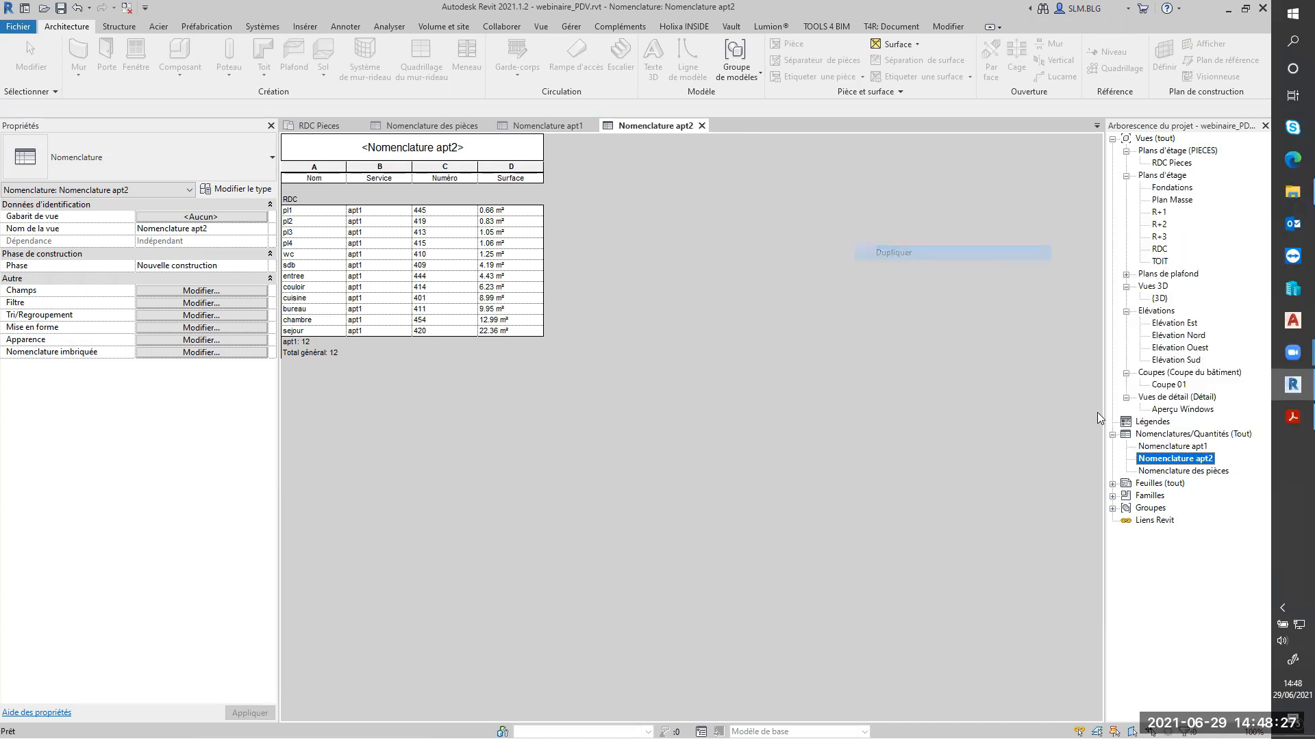
pyautogui.click(1210, 471)
pyautogui.moveTo(1206, 470); pyautogui.dragTo(1256, 468)
pyautogui.write('3')
pyautogui.press('Return')
# Step: Duplicate the Nomenclature apt3 schedule and rename the copy as Nomenclature apt4
pyautogui.rightClick(1198, 472)
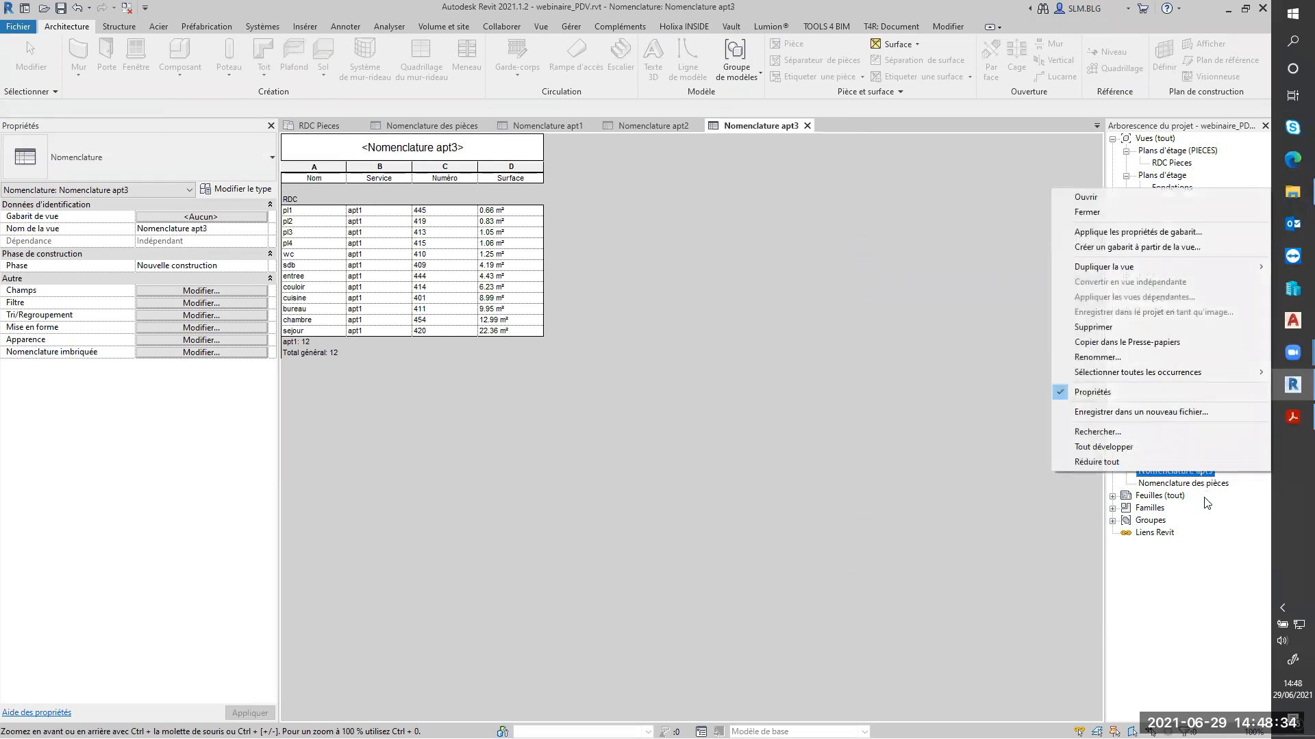
pyautogui.moveTo(1123, 268)
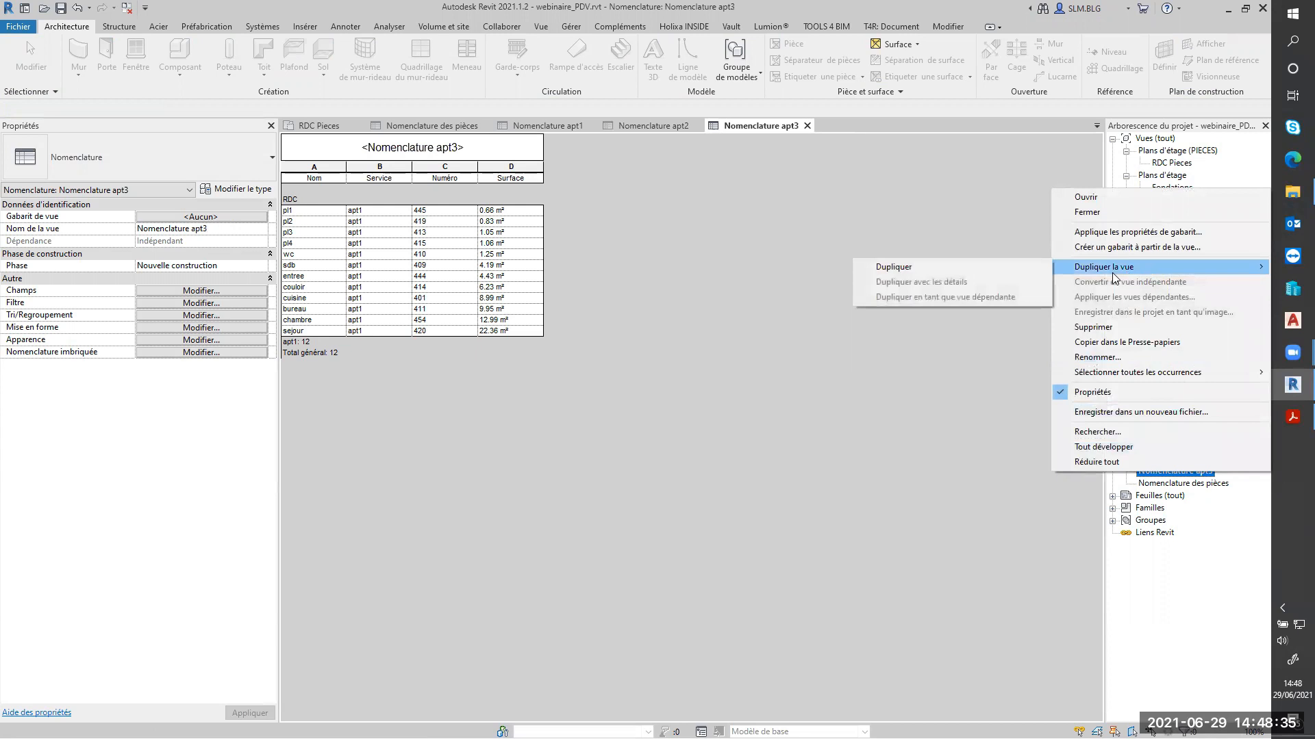
pyautogui.click(974, 268)
pyautogui.click(1215, 487)
pyautogui.moveTo(1204, 482); pyautogui.dragTo(1272, 485)
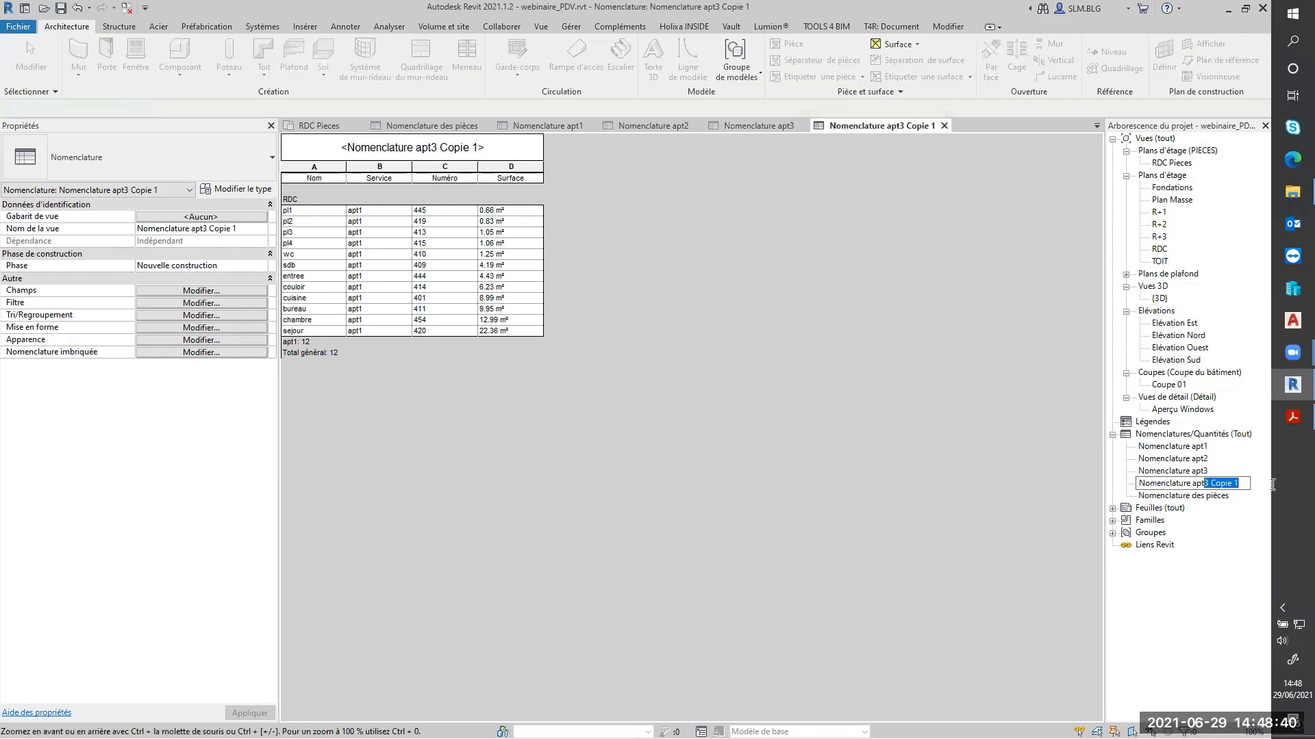
pyautogui.write('4')
pyautogui.press('Return')
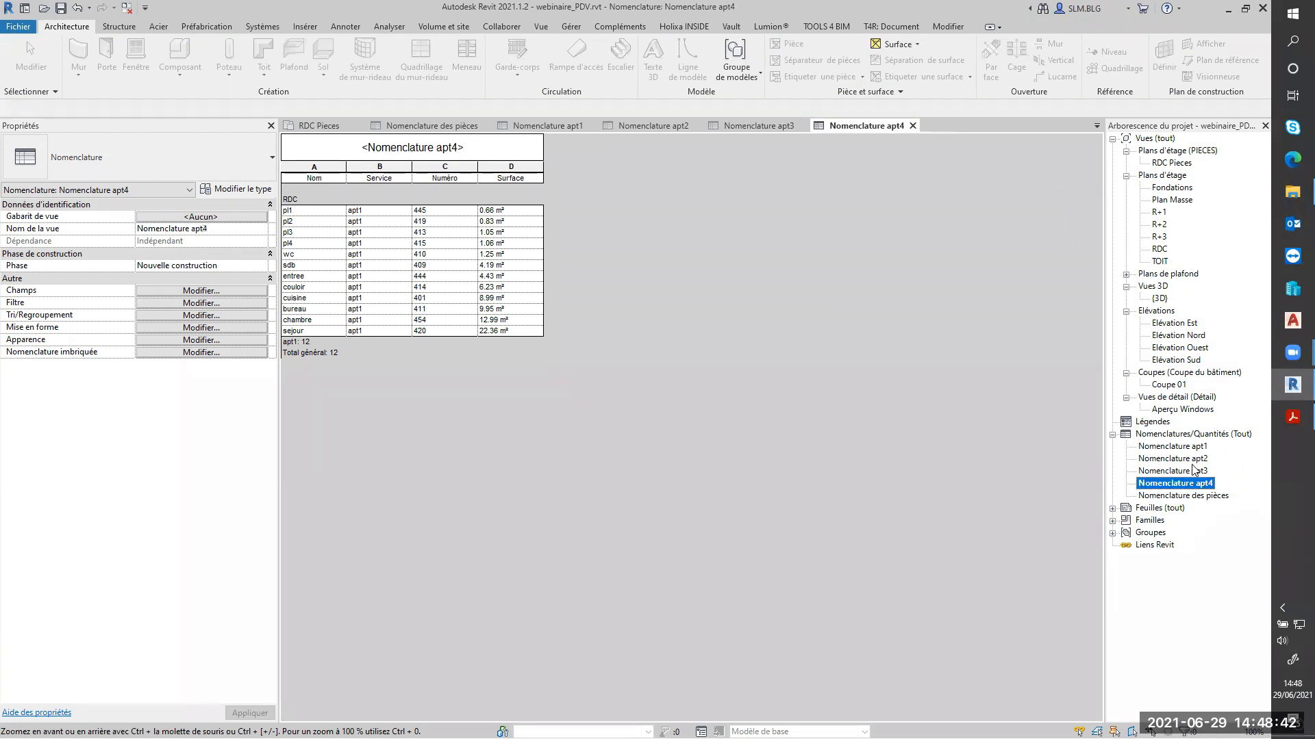
# Step: Change the Service filter value of the Nomenclature apt2 schedule to apt2
pyautogui.click(654, 124)
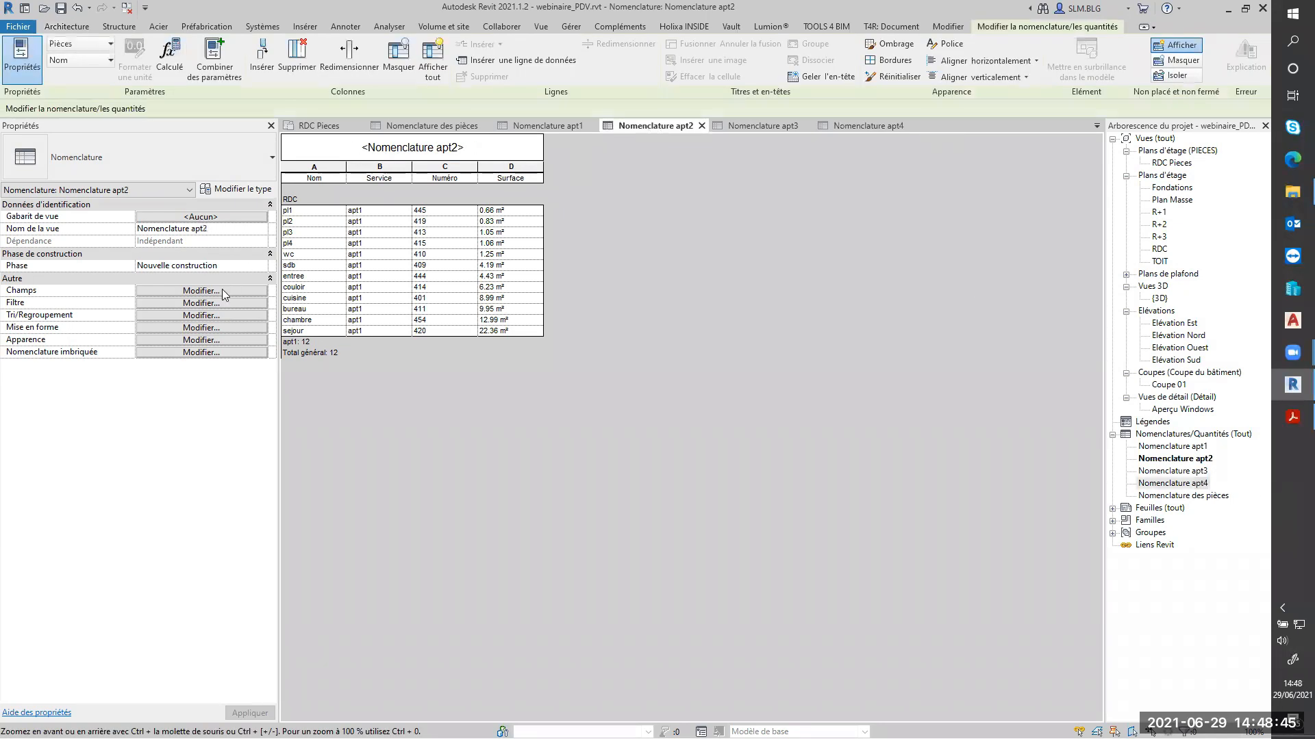
pyautogui.click(184, 303)
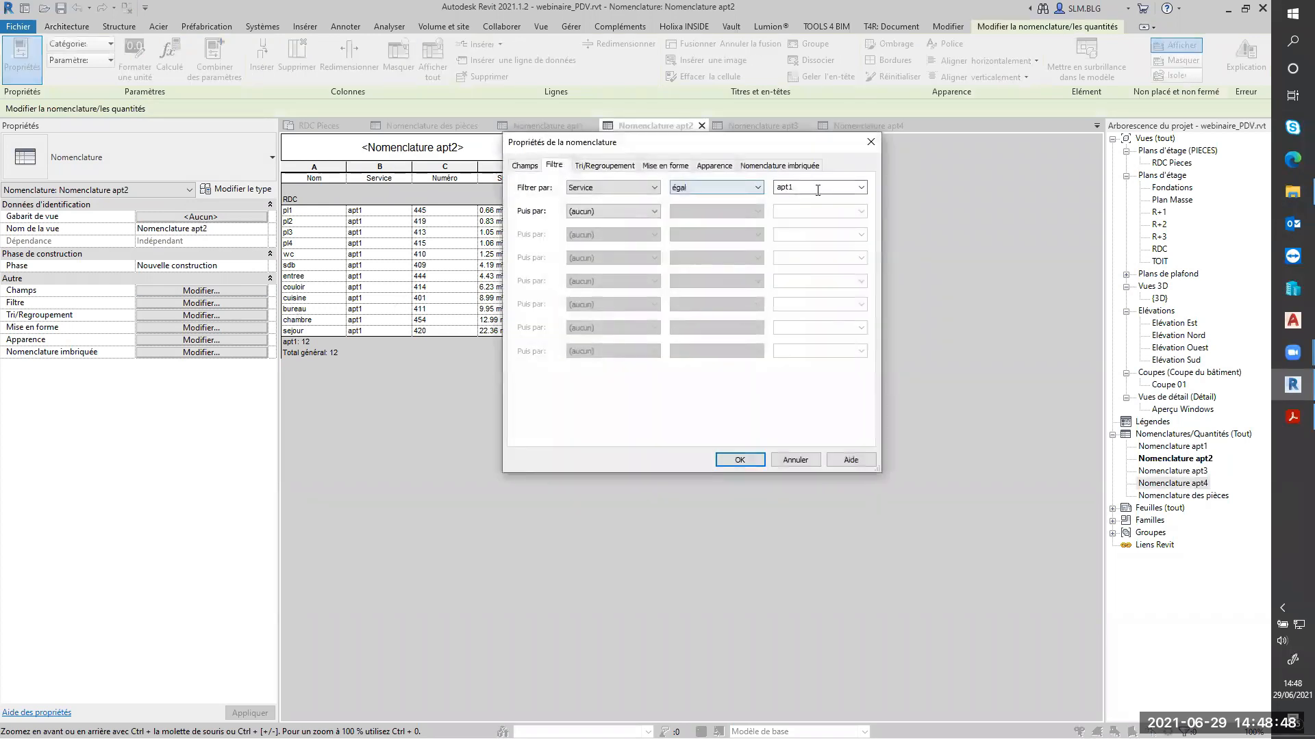
pyautogui.click(861, 189)
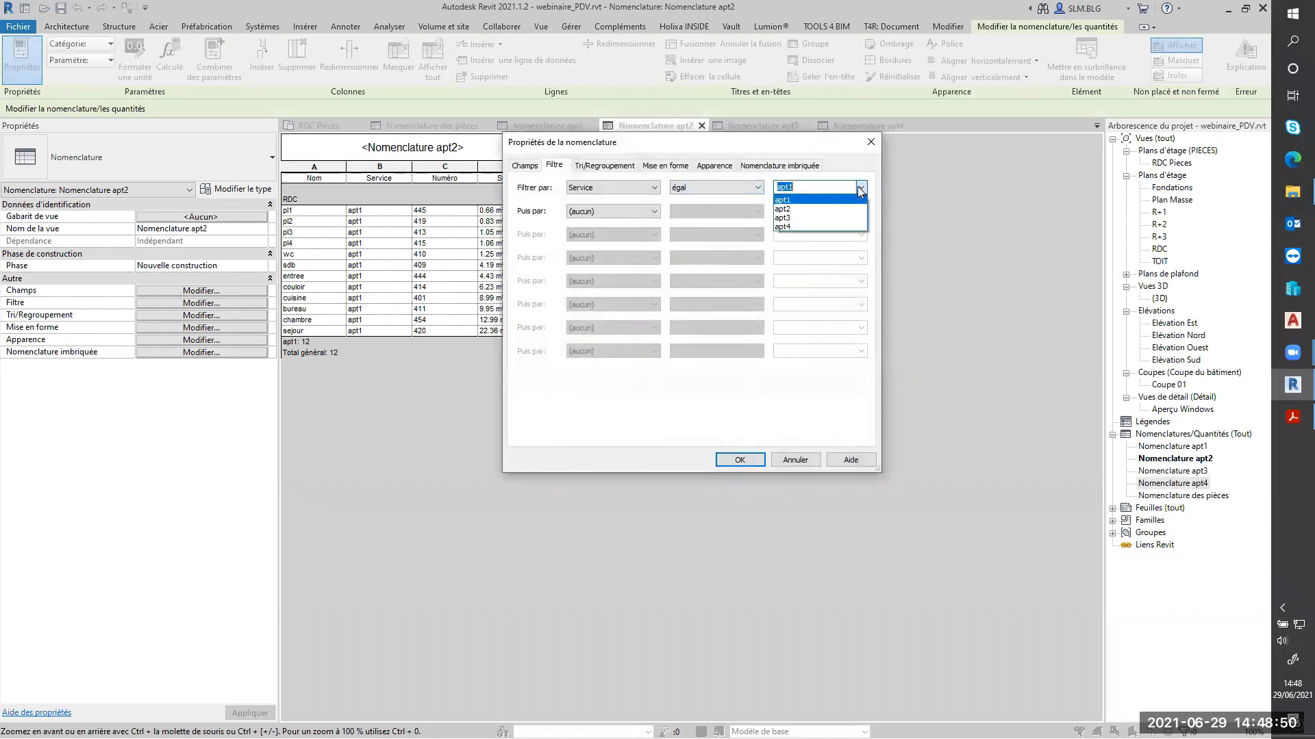
pyautogui.click(793, 210)
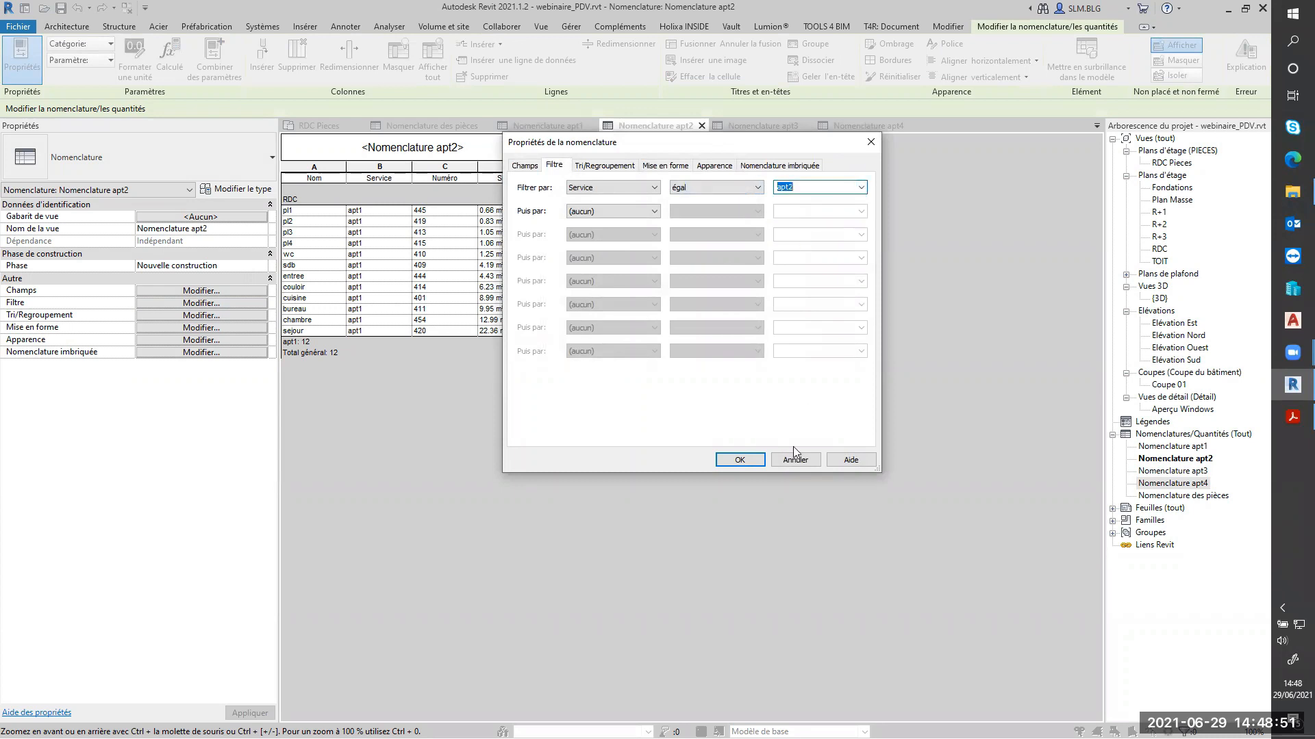
pyautogui.click(739, 461)
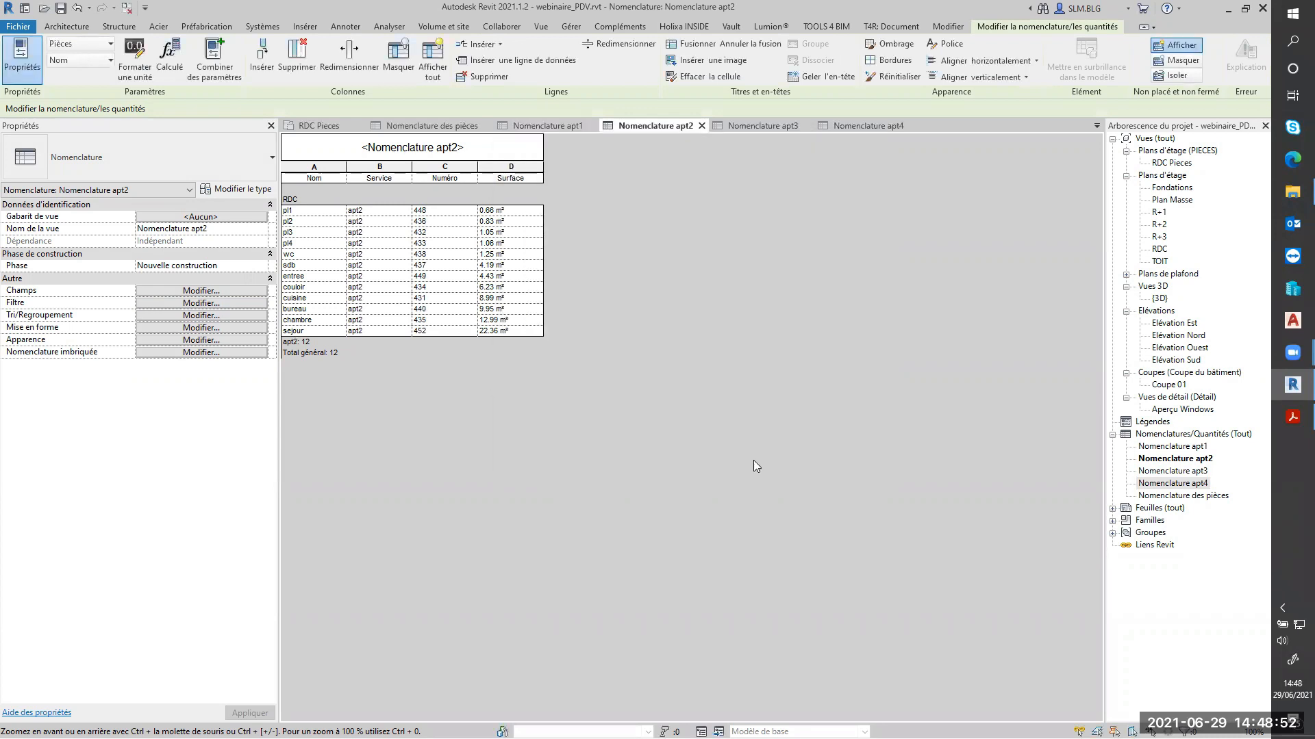
# Step: Change the Service filter value of the Nomenclature apt3 schedule to apt3
pyautogui.click(758, 125)
pyautogui.click(205, 303)
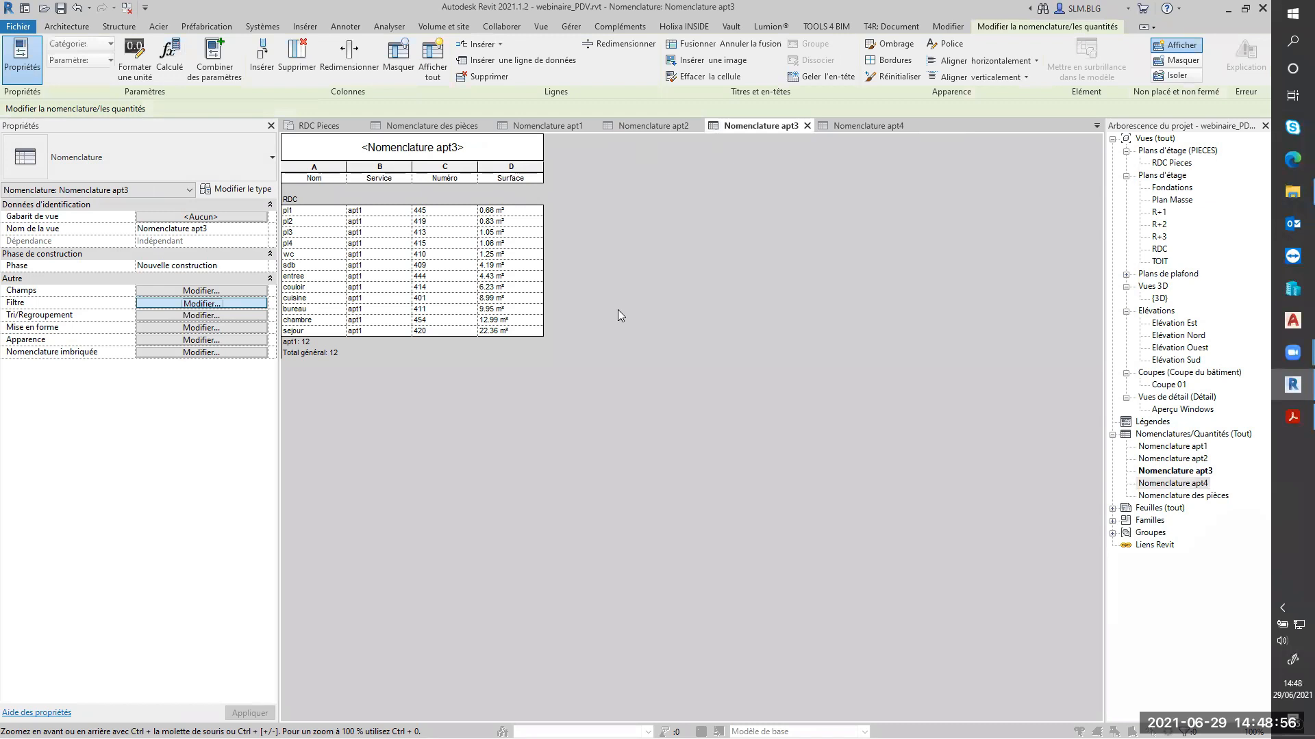
pyautogui.click(861, 187)
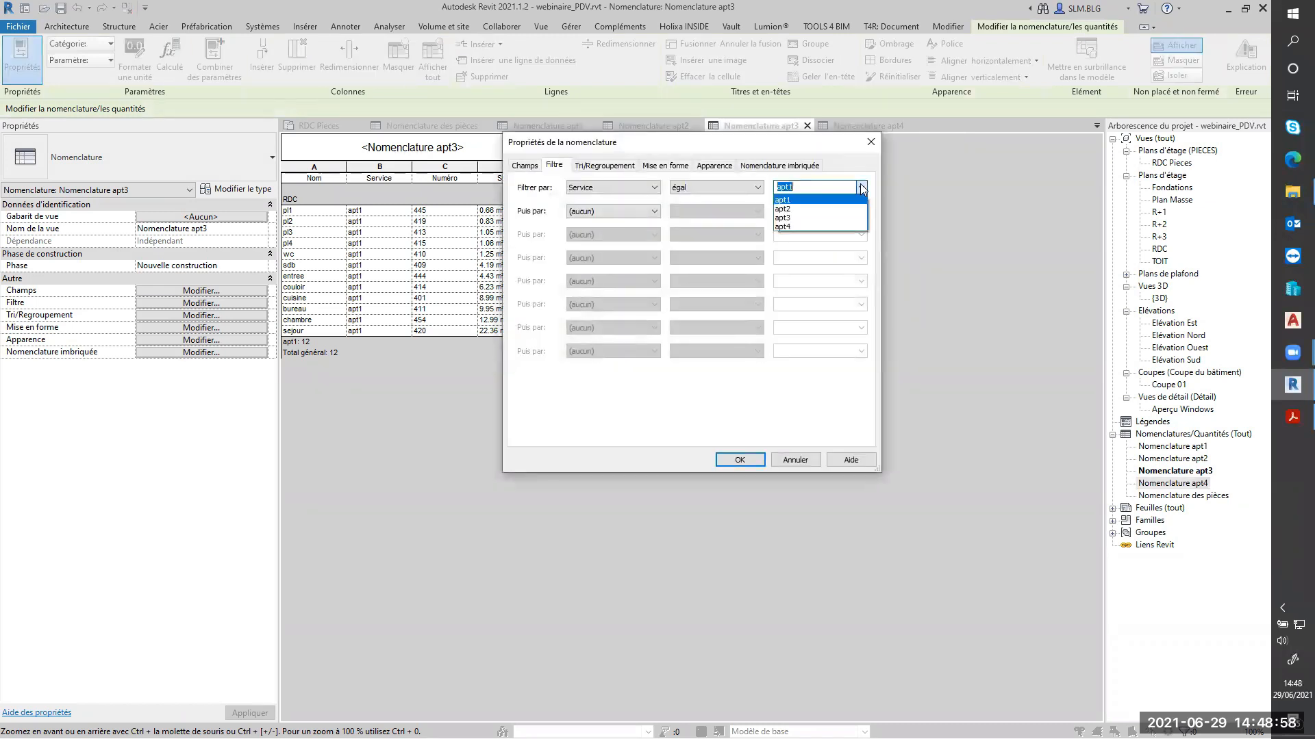
pyautogui.click(792, 218)
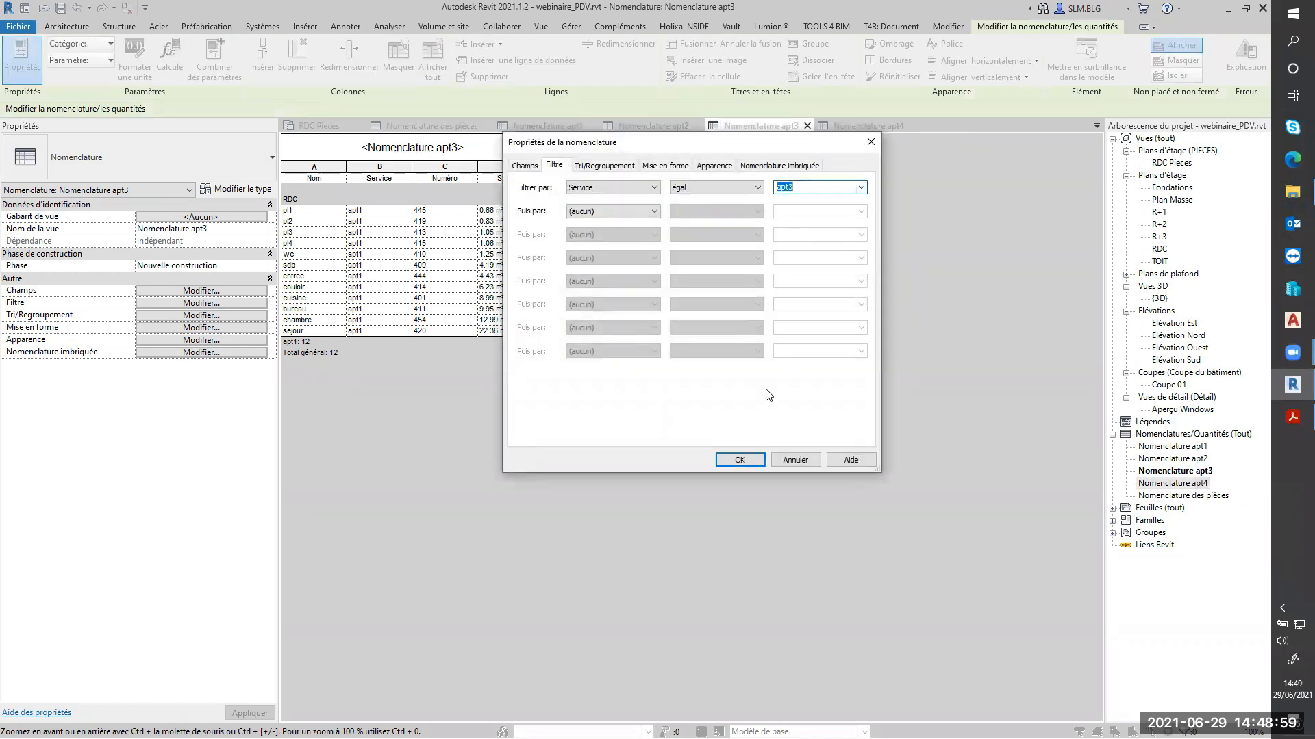
pyautogui.click(739, 460)
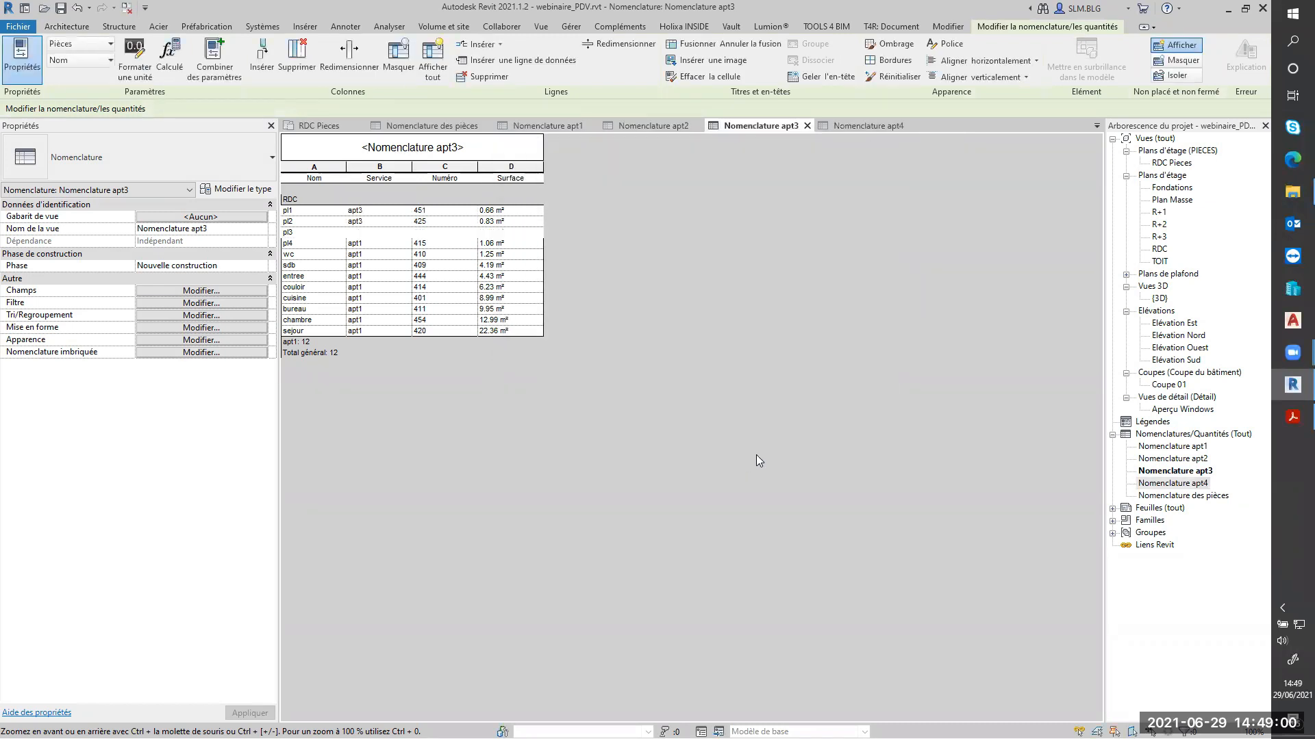
# Step: Change the Service filter value of the Nomenclature apt4 schedule to apt4
pyautogui.click(864, 124)
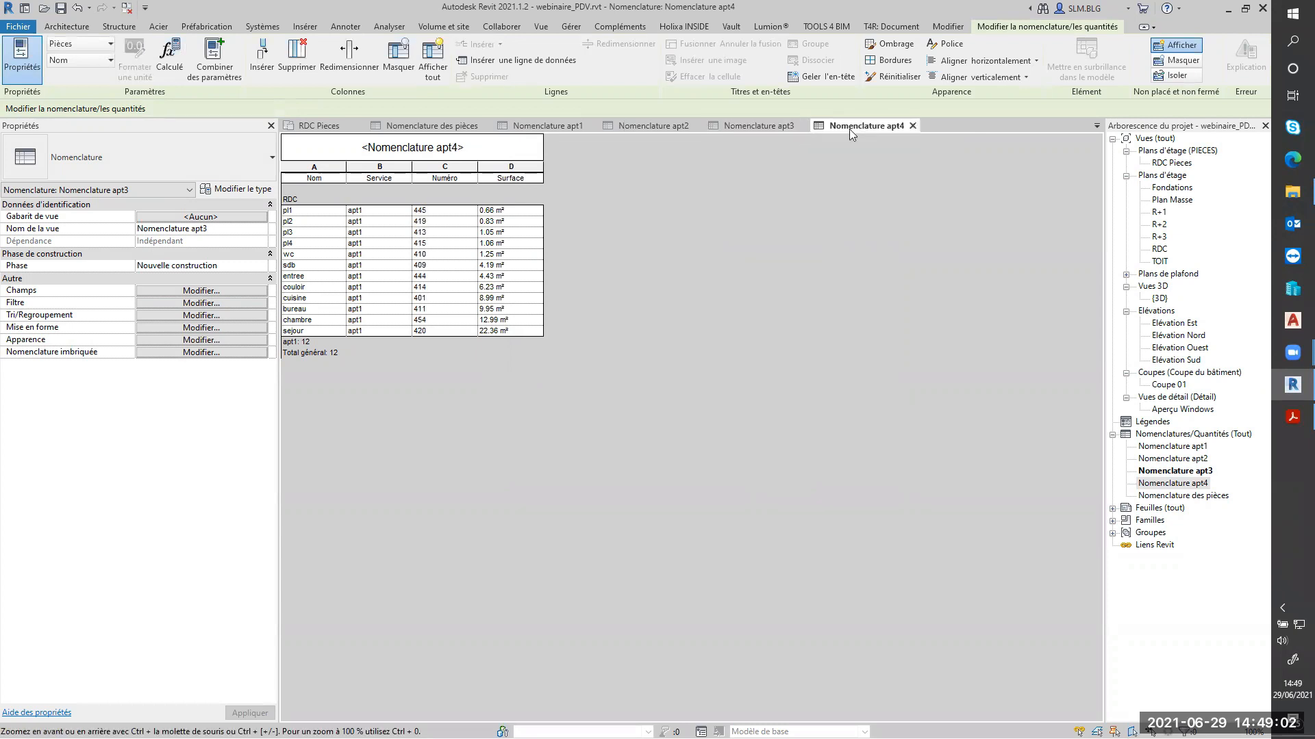
pyautogui.click(195, 304)
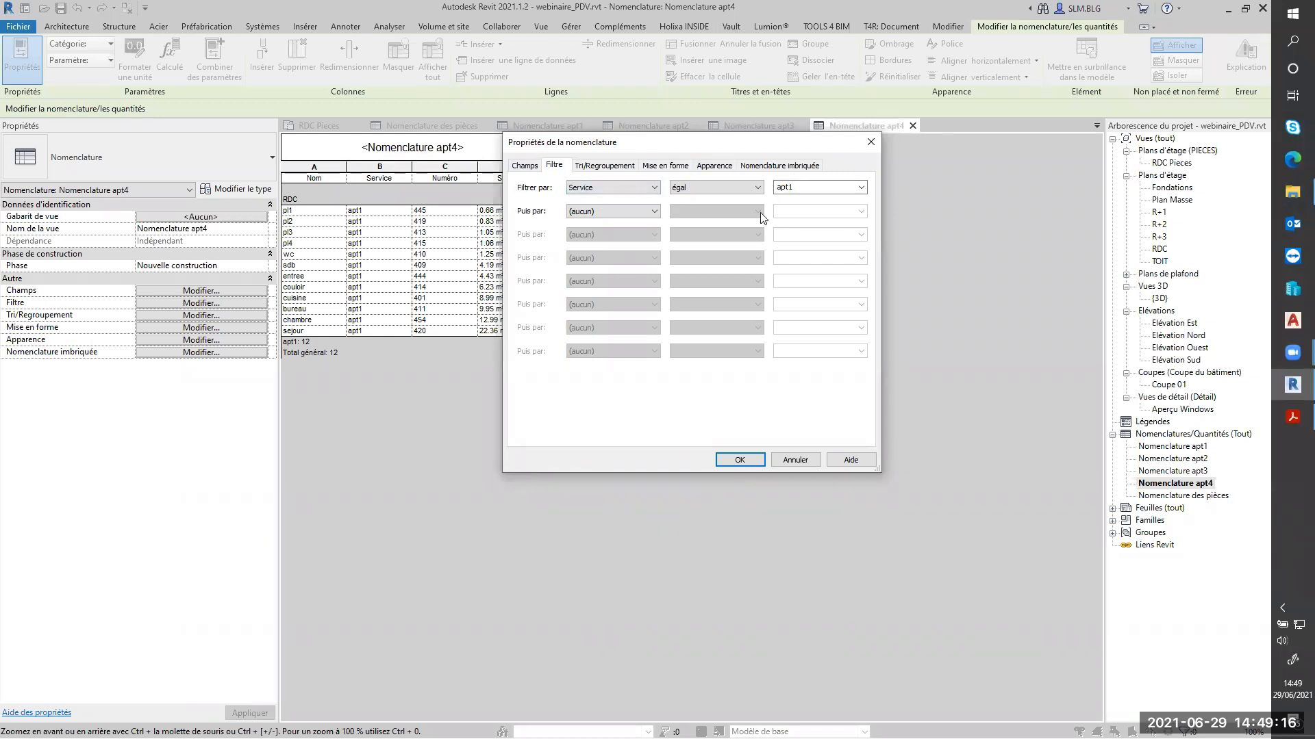
pyautogui.click(861, 187)
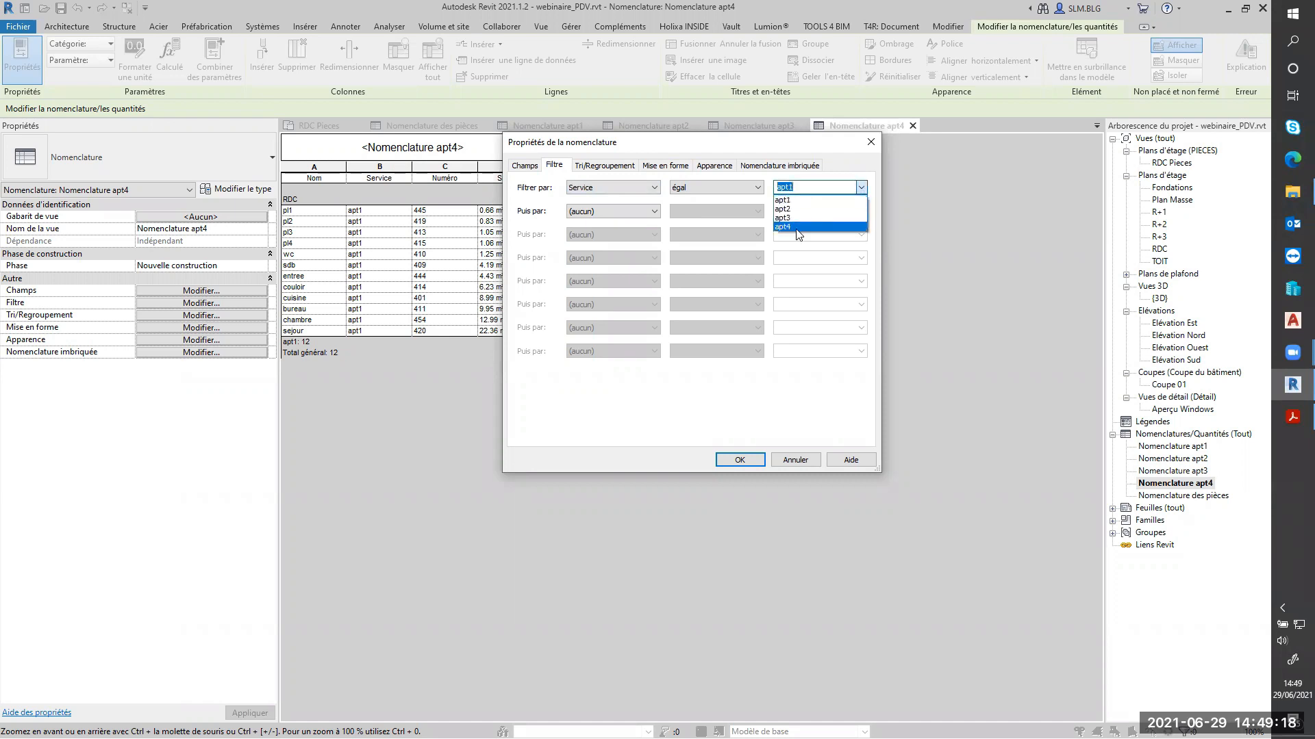
pyautogui.click(811, 229)
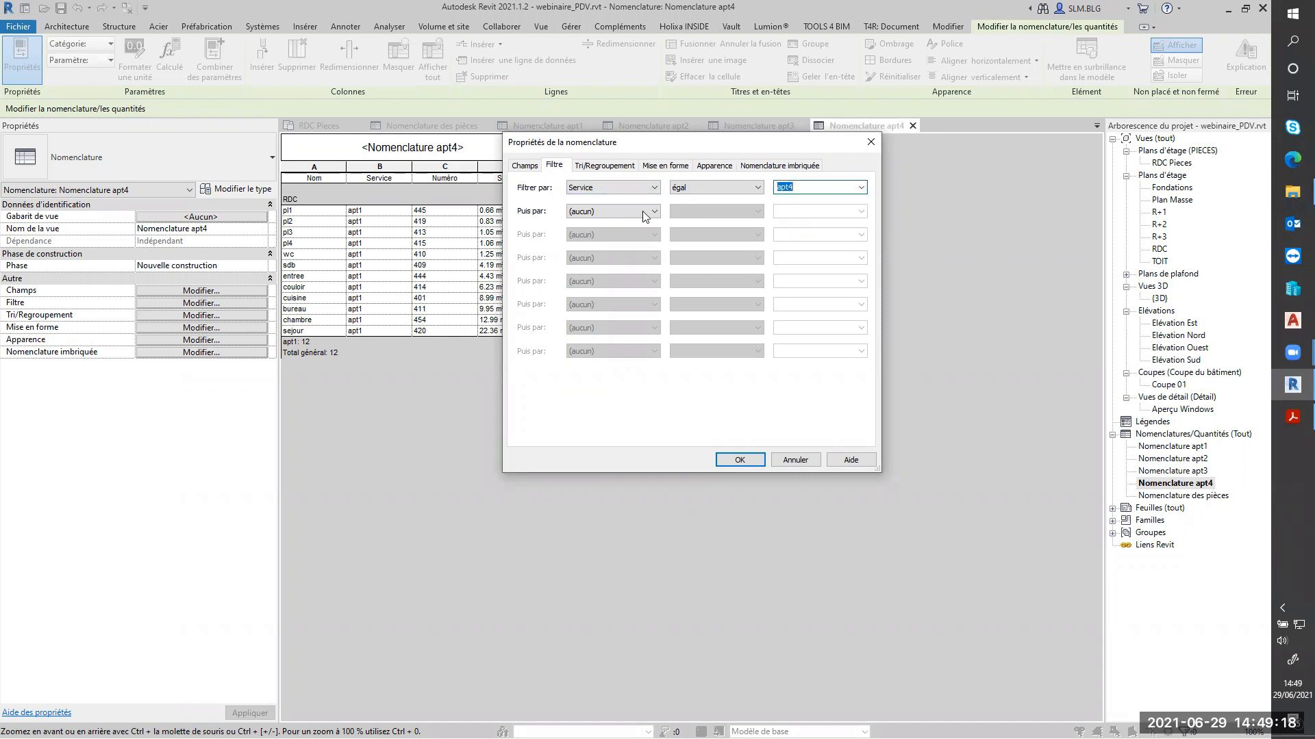
pyautogui.click(740, 460)
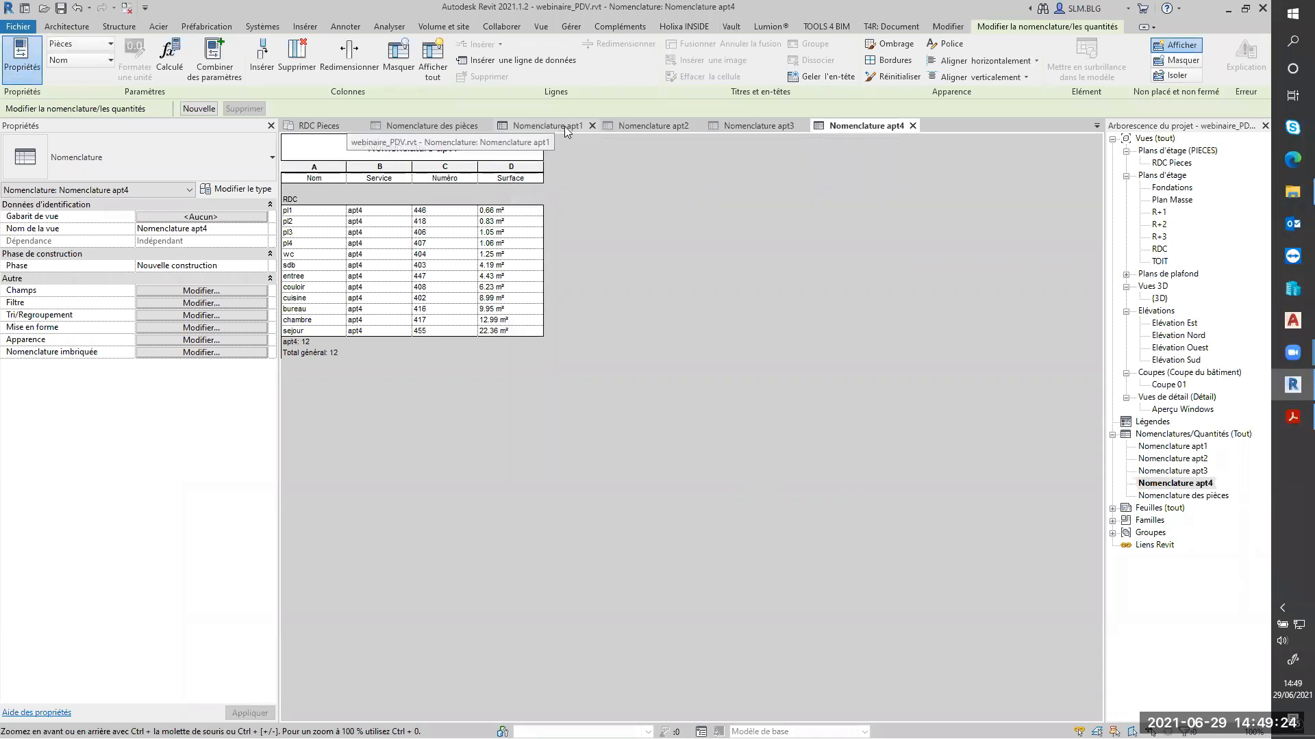
# Step: Review the general room schedule and the apt1 to apt4 schedules, and close all five schedule views
pyautogui.click(455, 126)
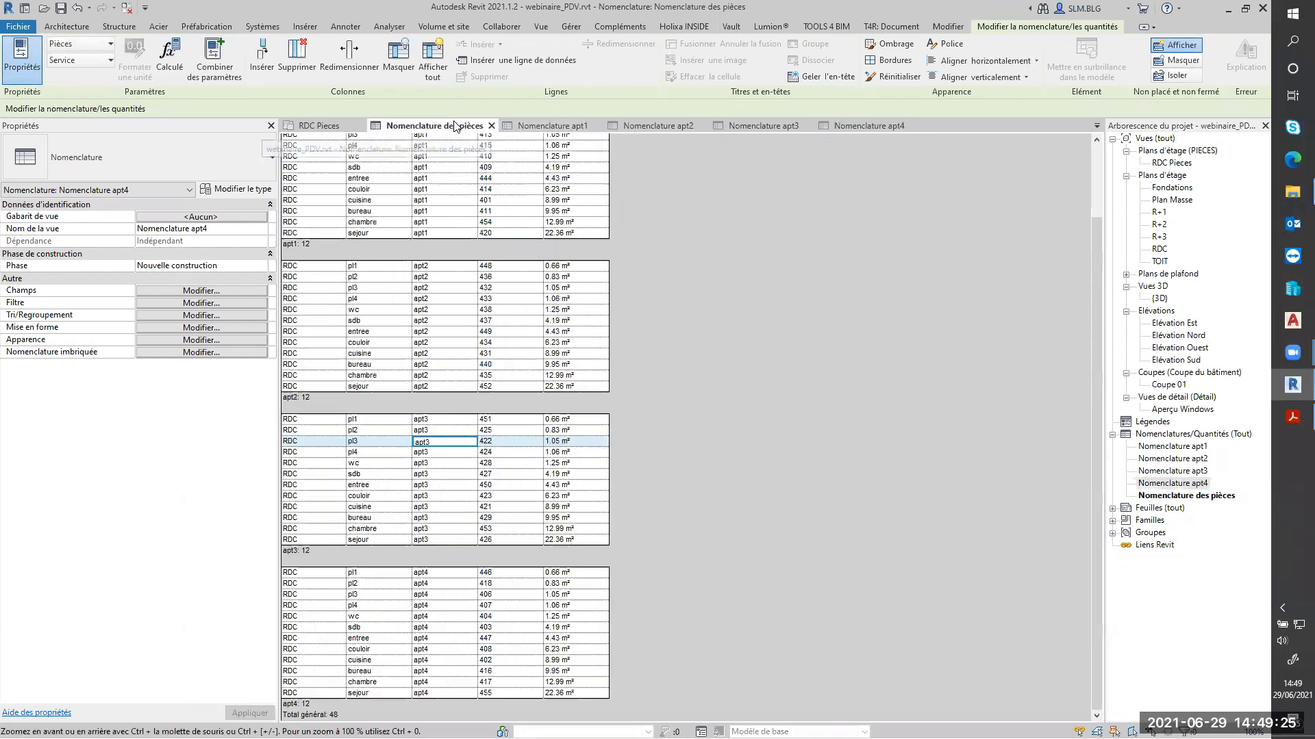
pyautogui.click(556, 126)
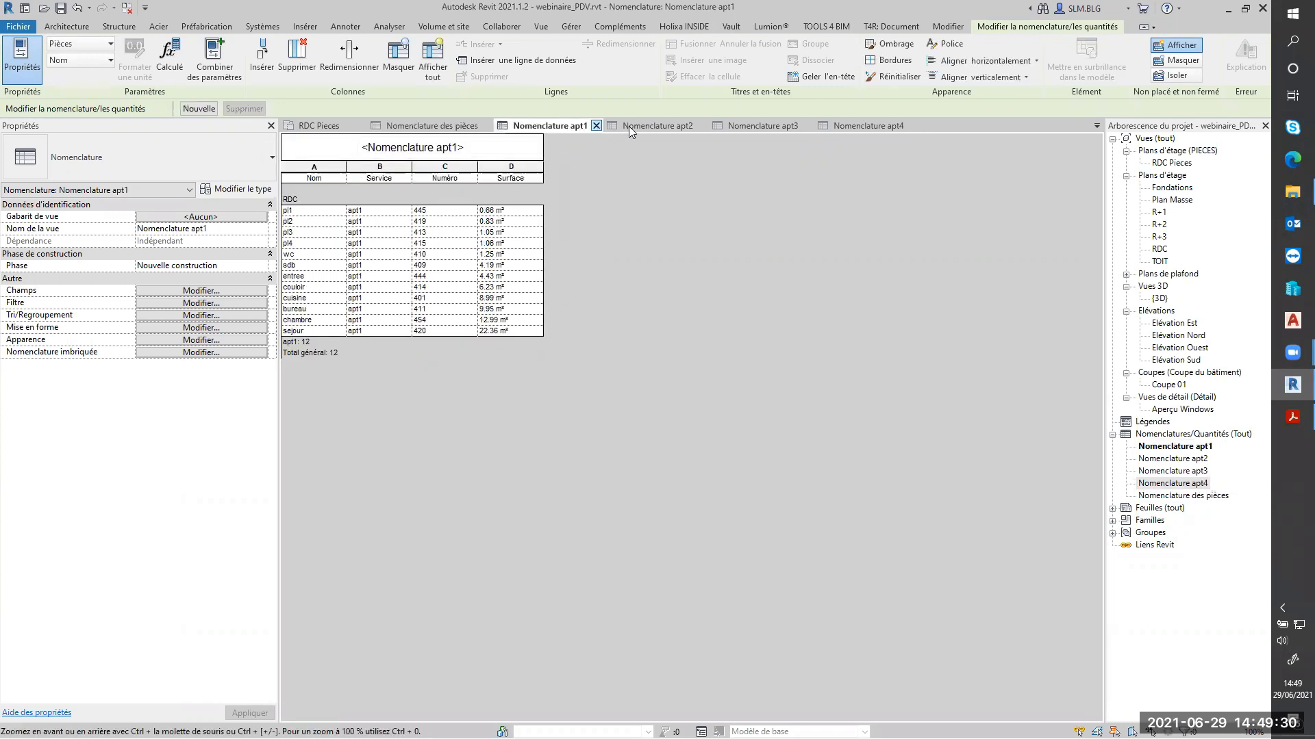
pyautogui.click(641, 125)
pyautogui.click(758, 127)
pyautogui.click(873, 127)
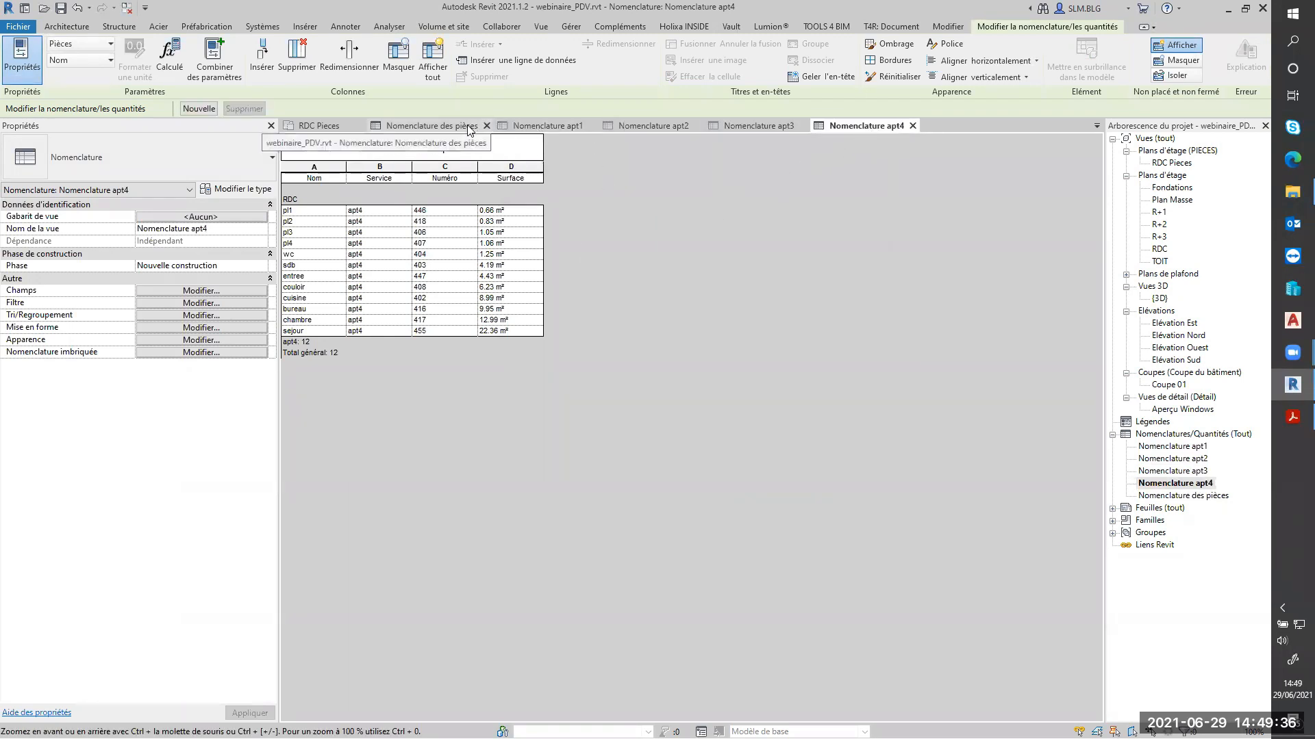
pyautogui.click(488, 127)
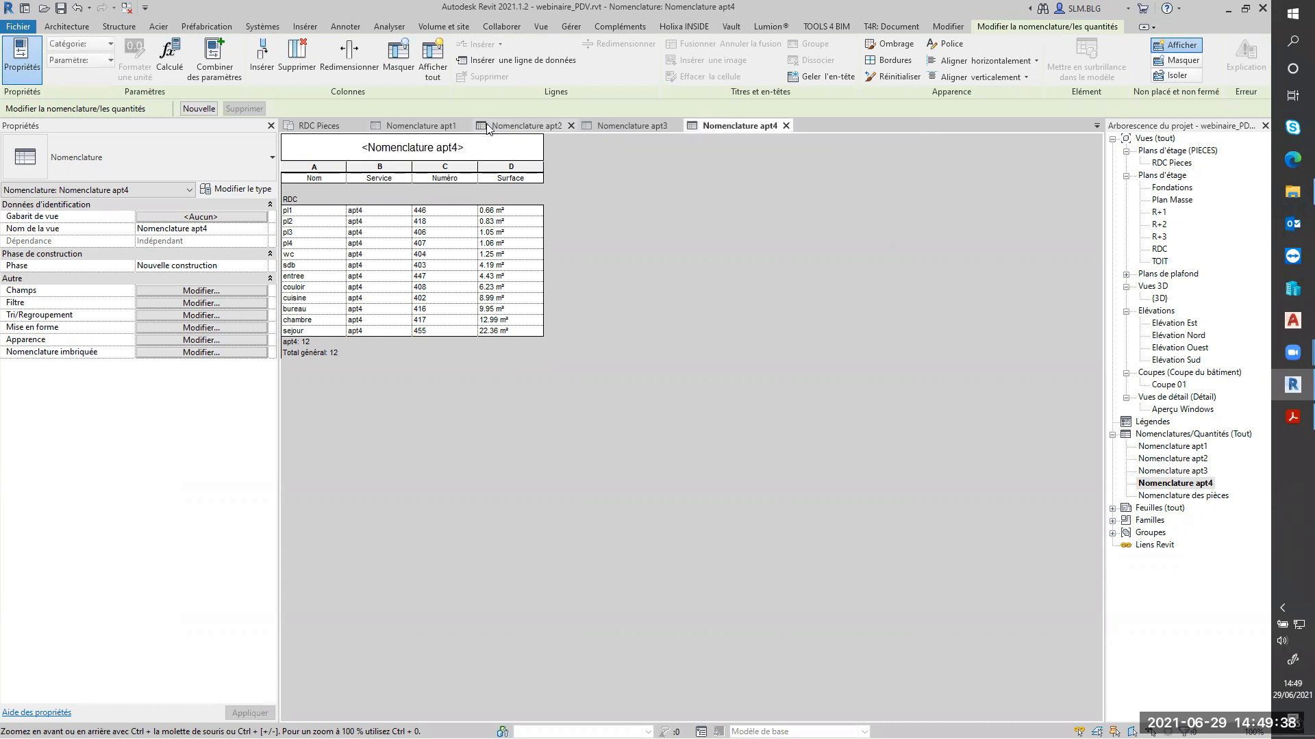
pyautogui.click(465, 127)
pyautogui.click(465, 127)
pyautogui.click(465, 126)
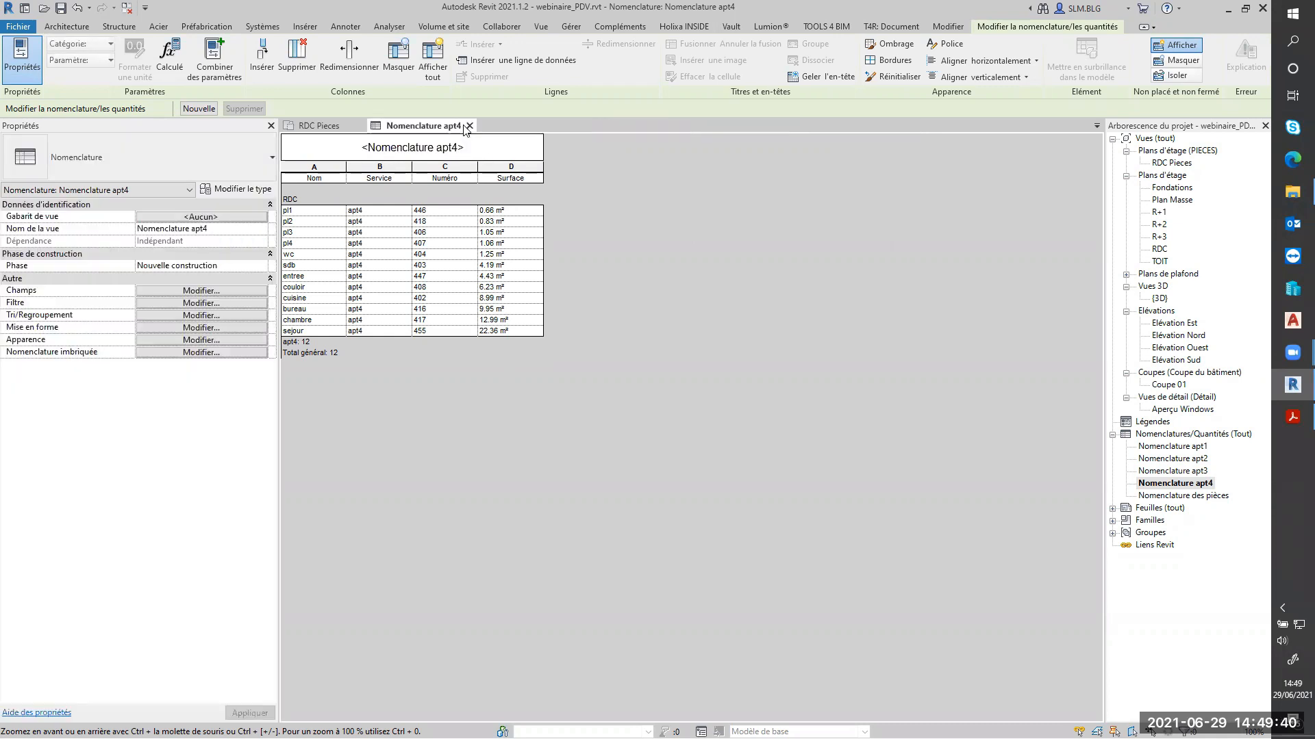
pyautogui.click(469, 127)
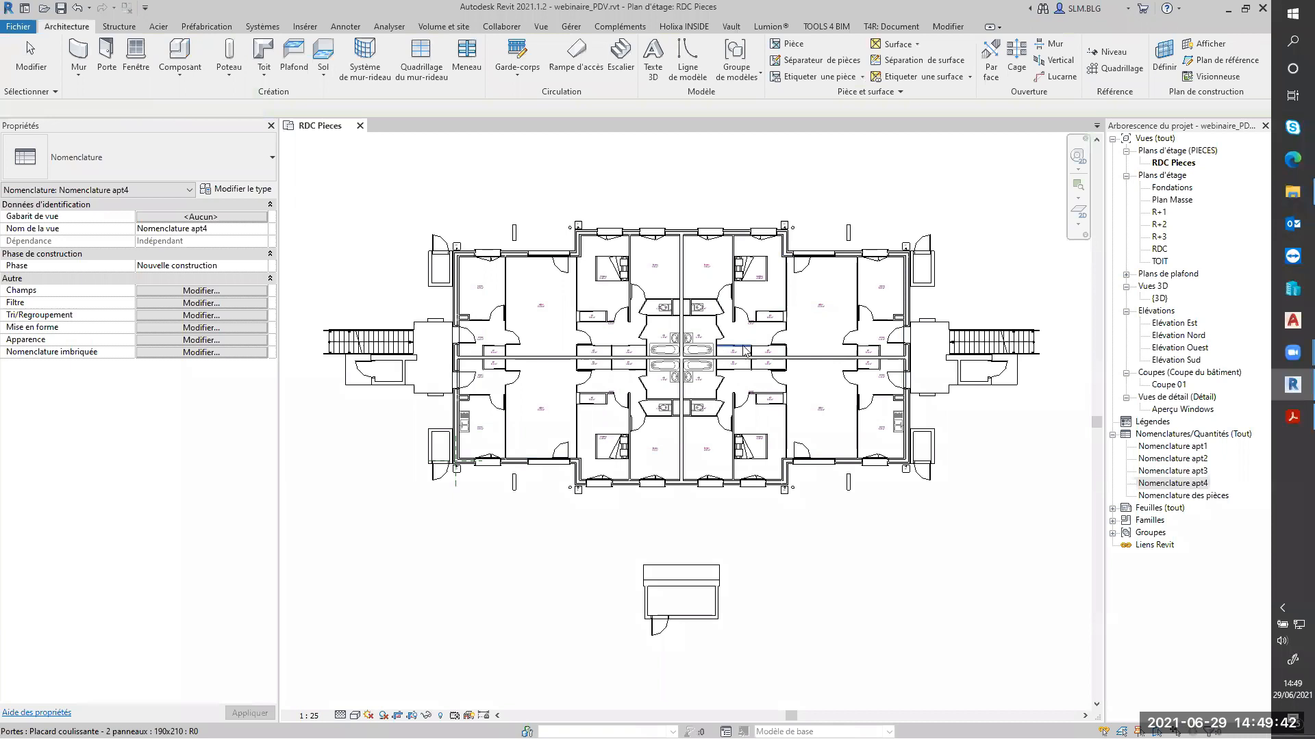
# Step: Set the scale of the RDC Pieces floor plan to 1:50
pyautogui.click(308, 716)
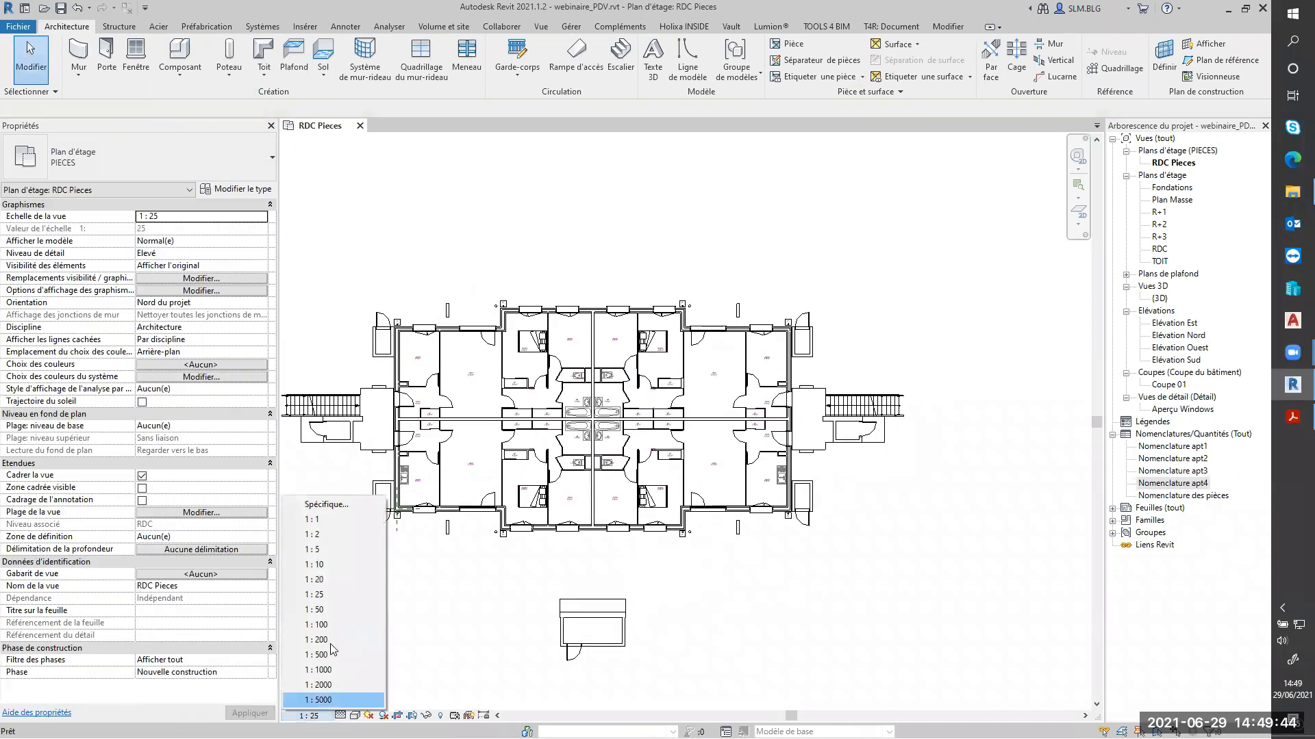
pyautogui.click(320, 610)
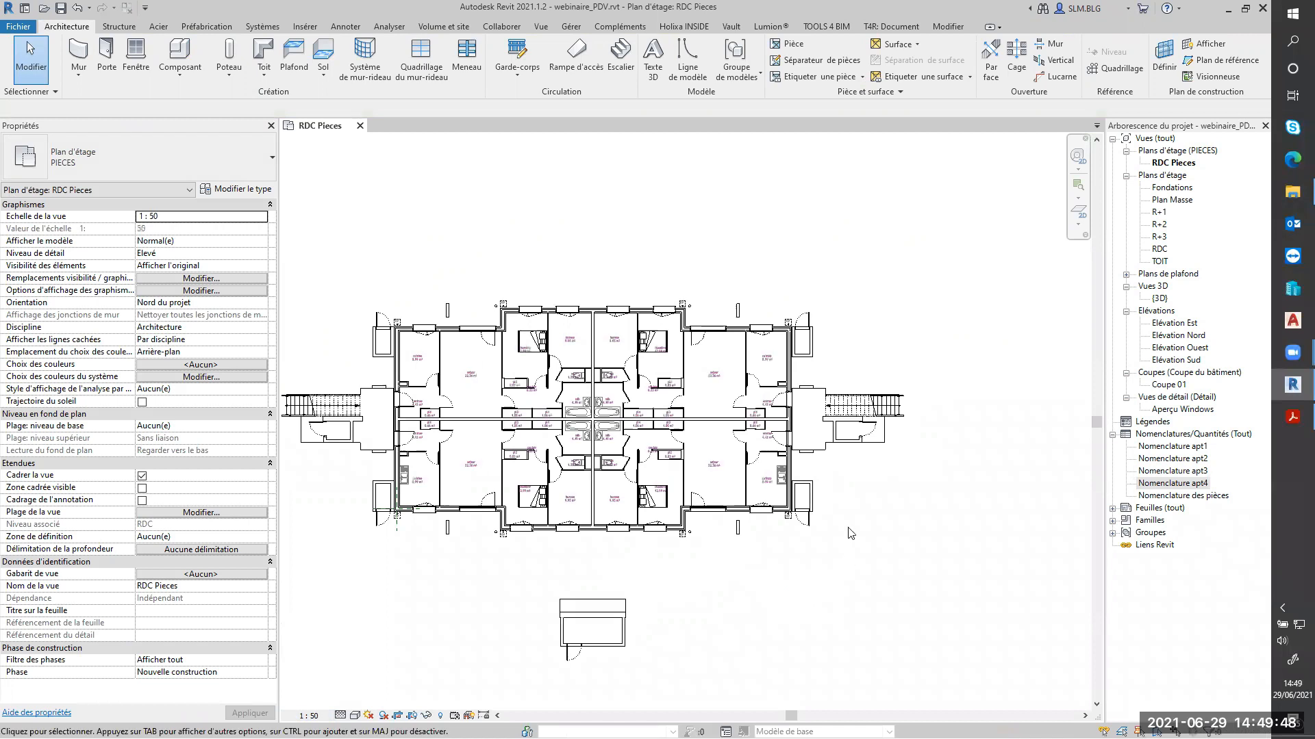
pyautogui.moveTo(957, 469); pyautogui.dragTo(962, 481, button='middle')
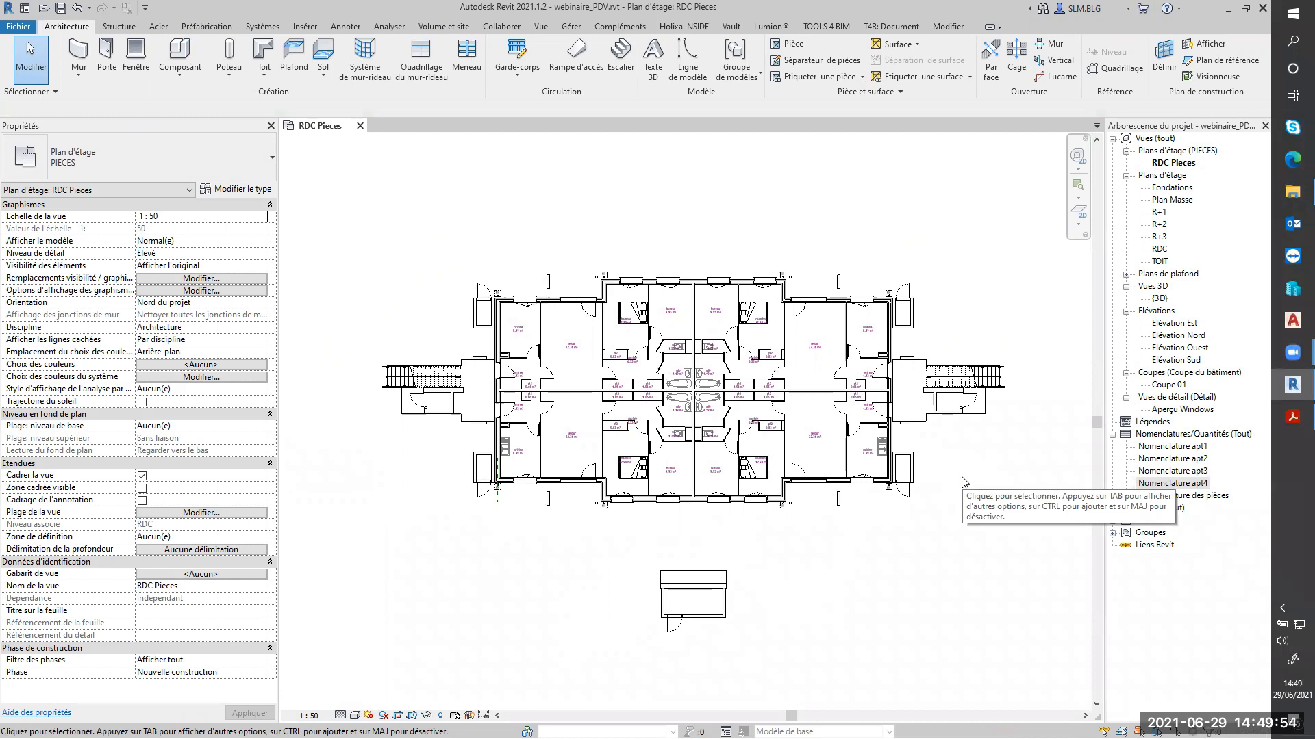
# Step: Duplicate the RDC Pieces floor plan with its details and rename the copy as RDC Pieces APT1
pyautogui.rightClick(1181, 166)
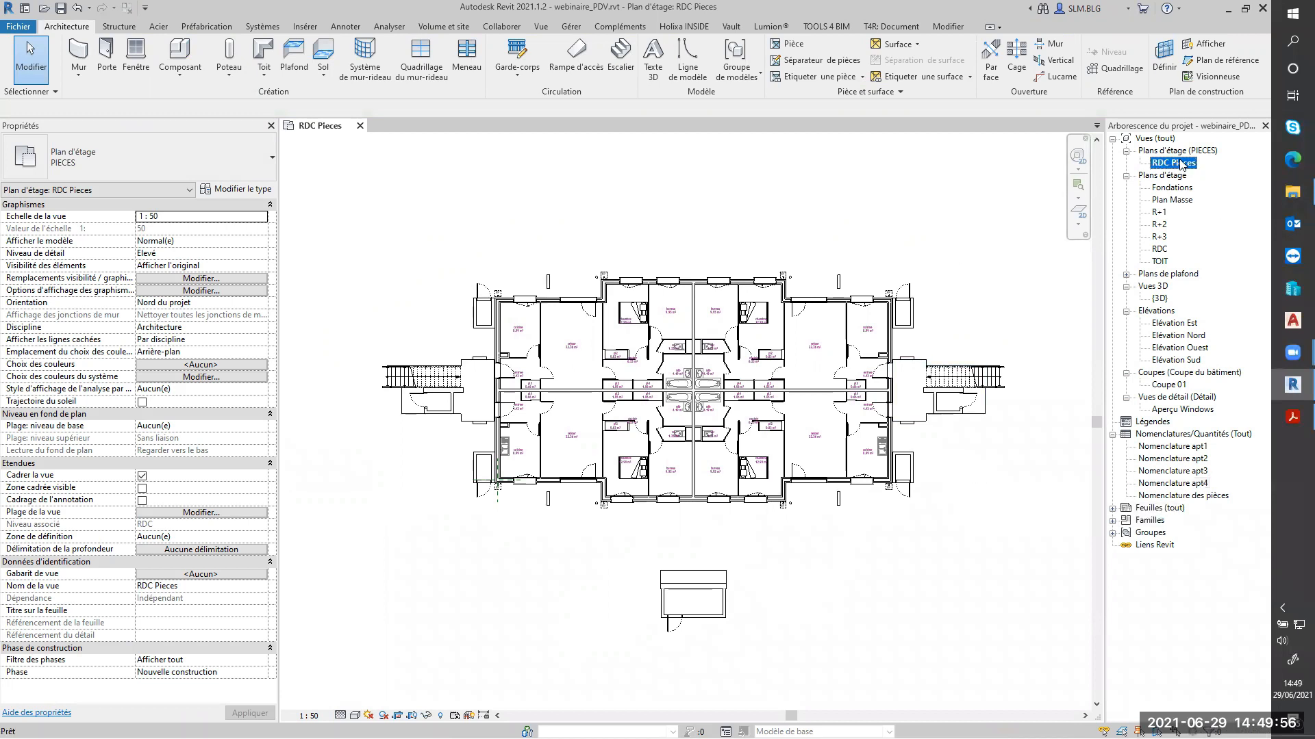
pyautogui.moveTo(1150, 275)
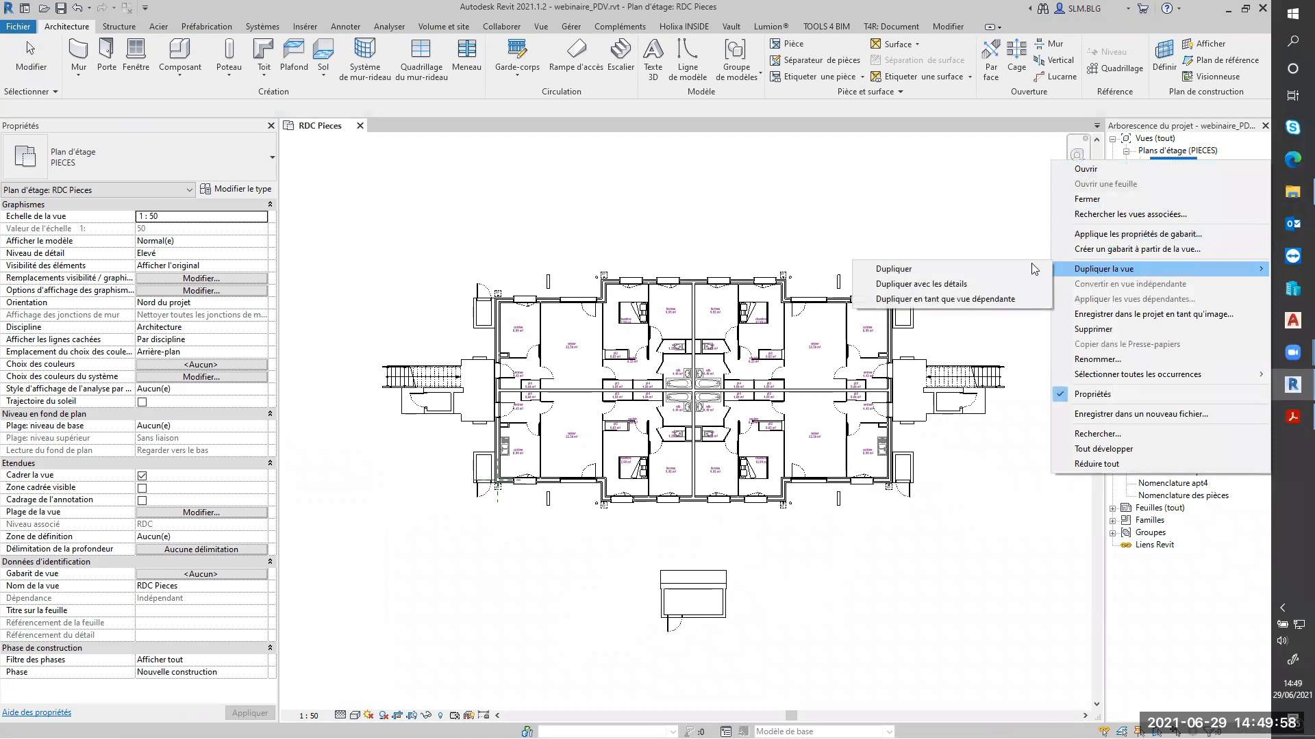
pyautogui.click(959, 285)
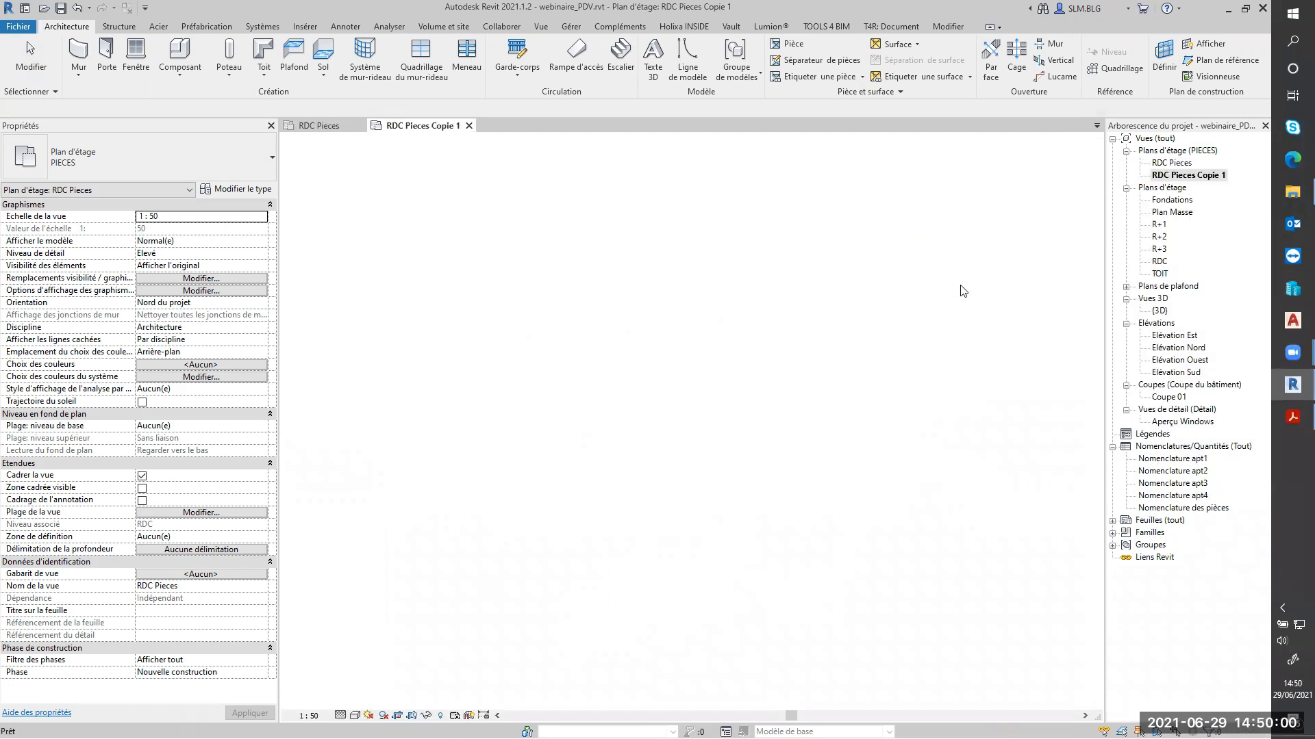
pyautogui.click(1201, 175)
pyautogui.moveTo(1194, 175); pyautogui.dragTo(1278, 176)
pyautogui.write('APT')
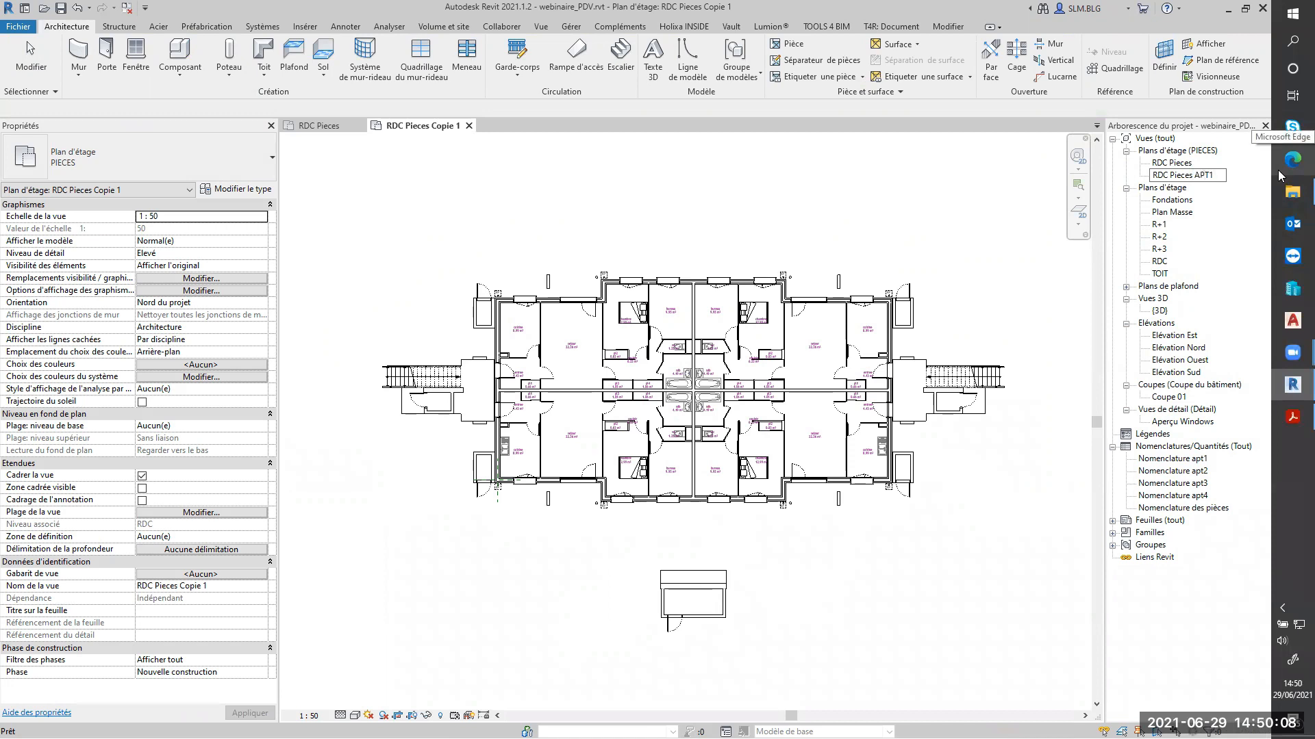
pyautogui.moveTo(1291, 192)
pyautogui.click(954, 241)
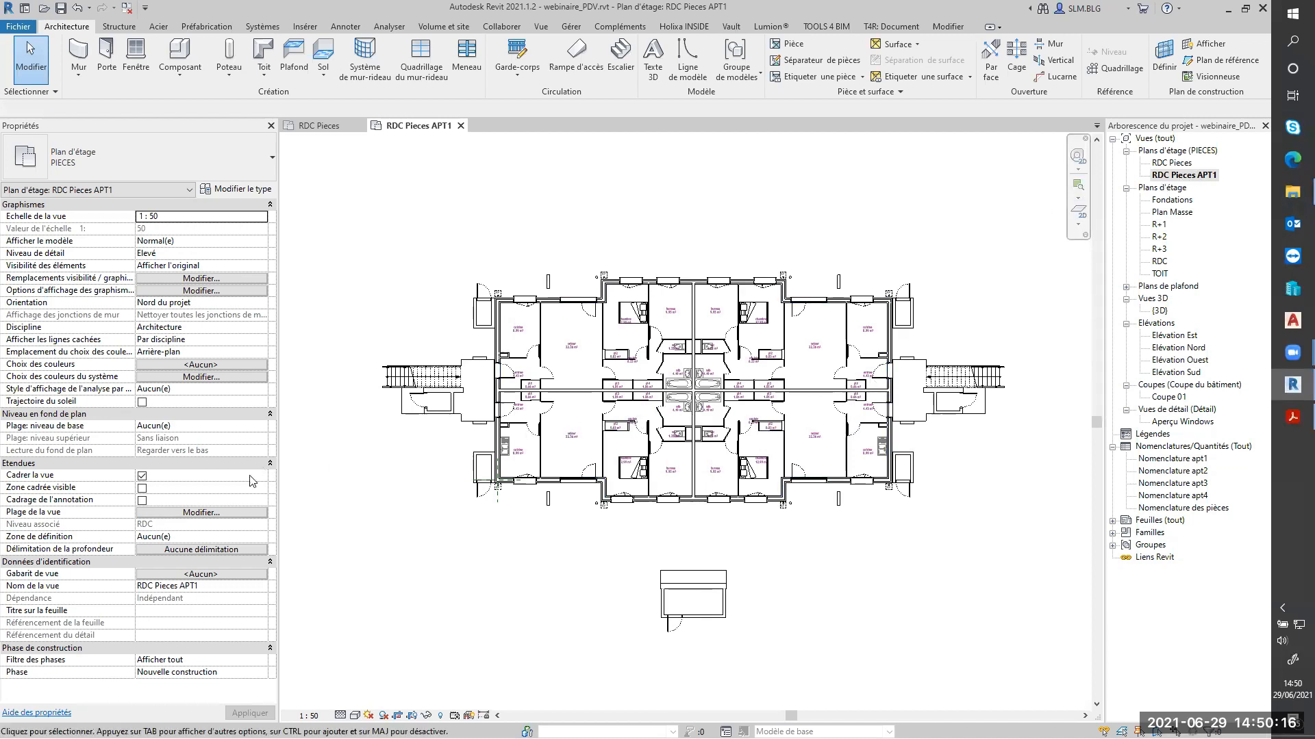
# Step: Show the crop region of RDC Pieces APT1 and pull its lower edge up to the building's horizontal party wall
pyautogui.click(142, 488)
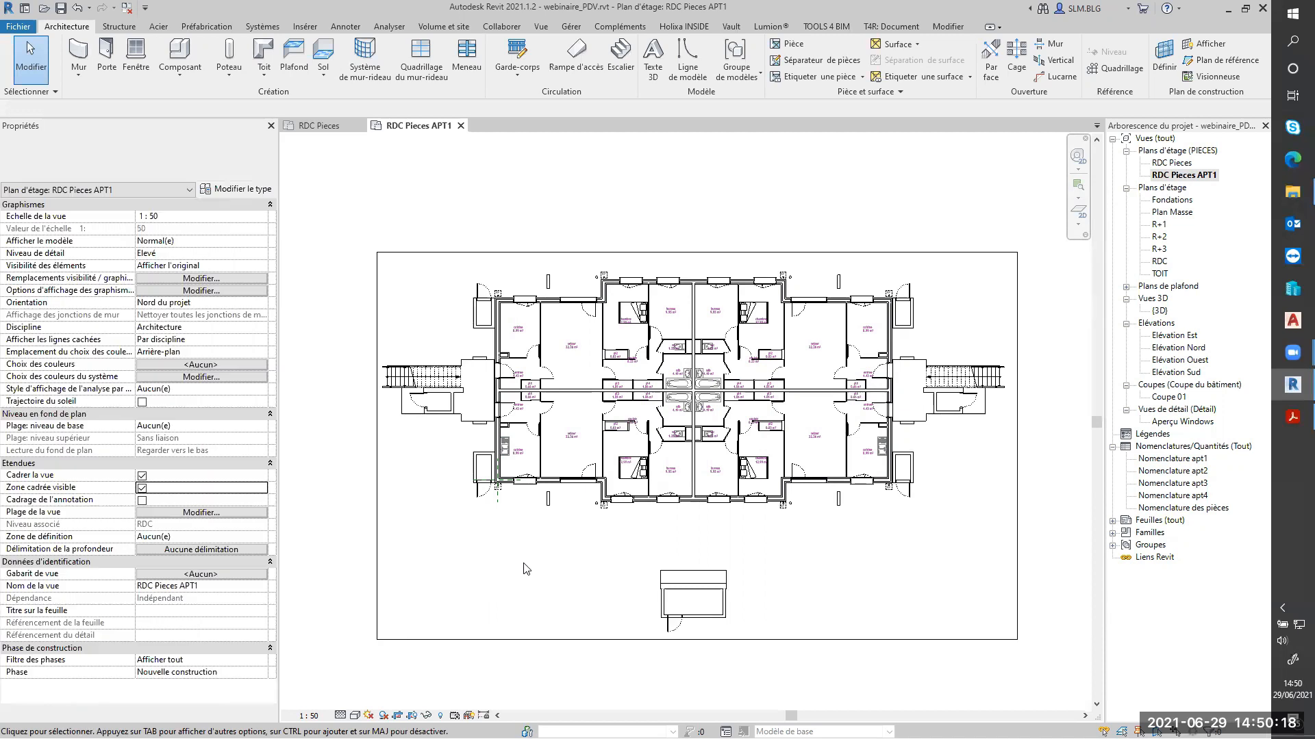
pyautogui.click(609, 639)
pyautogui.moveTo(697, 639); pyautogui.dragTo(705, 392)
pyautogui.scroll(4, 685, 397)
pyautogui.scroll(-3, 685, 398)
# Step: Pull the crop region's right edge in to the party wall beside the upper-left apartment's bureau and sdb
pyautogui.moveTo(773, 493); pyautogui.dragTo(630, 576, button='middle')
pyautogui.scroll(-1, 630, 577)
pyautogui.moveTo(939, 407); pyautogui.dragTo(573, 373)
pyautogui.scroll(3, 572, 373)
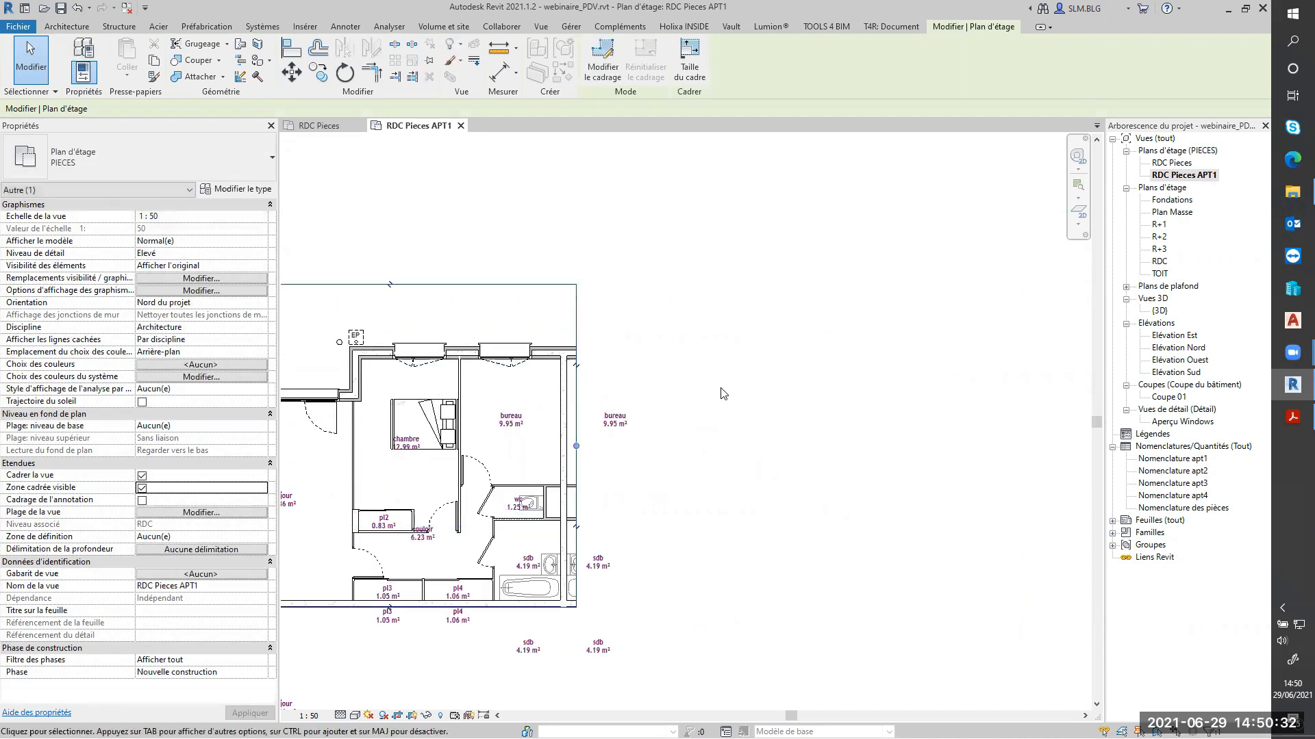
pyautogui.moveTo(731, 409); pyautogui.dragTo(895, 393, button='middle')
pyautogui.scroll(4, 890, 394)
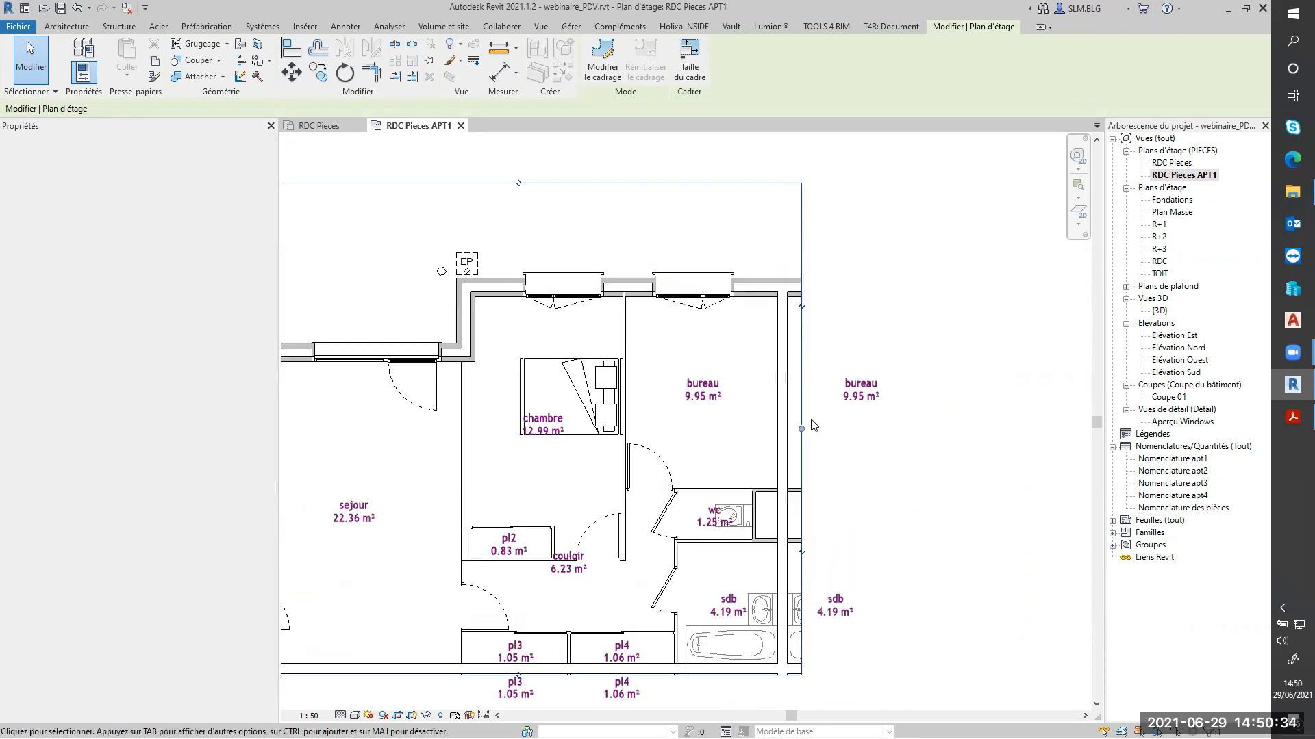
pyautogui.moveTo(800, 430); pyautogui.dragTo(784, 430)
pyautogui.moveTo(889, 419); pyautogui.dragTo(890, 419)
# Step: Tighten the crop region's left and upper edges to the exterior walls of the upper-left apartment
pyautogui.scroll(-5, 890, 419)
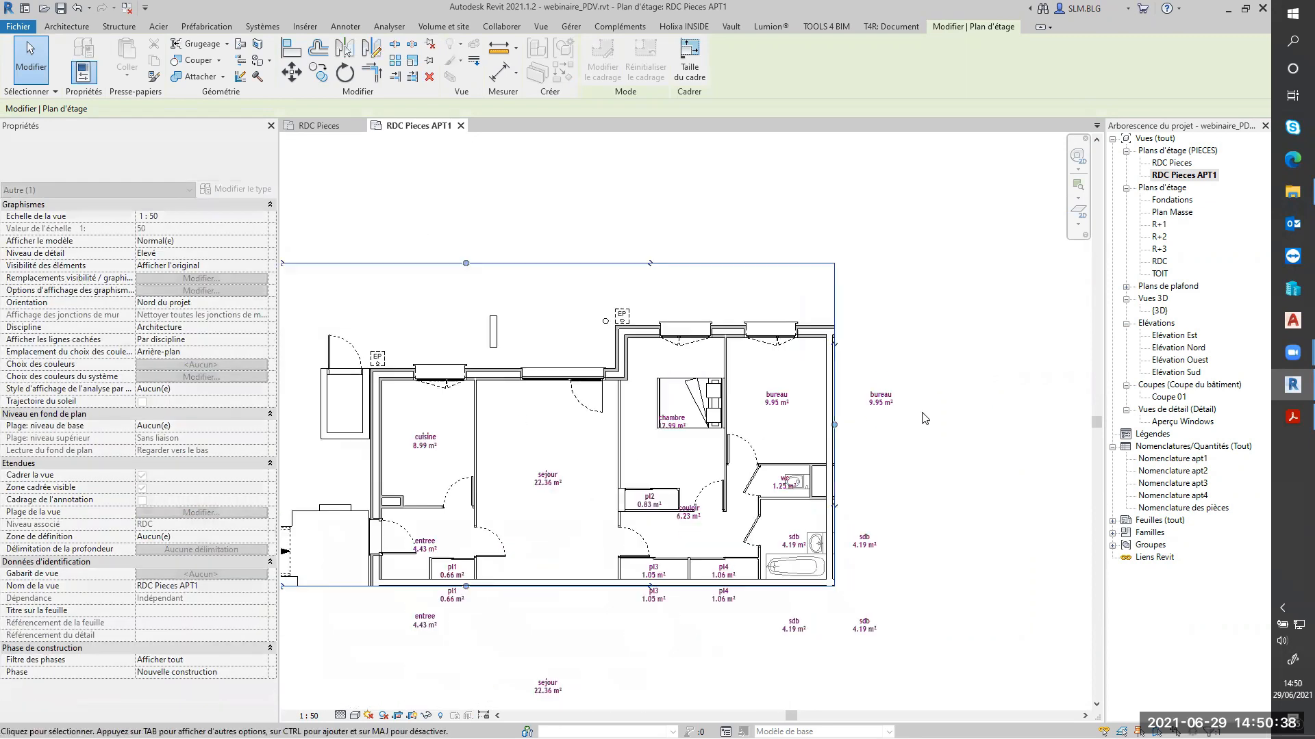
pyautogui.moveTo(452, 424); pyautogui.dragTo(614, 370)
pyautogui.scroll(3, 614, 369)
pyautogui.scroll(-1, 766, 345)
pyautogui.moveTo(766, 345); pyautogui.dragTo(600, 348, button='middle')
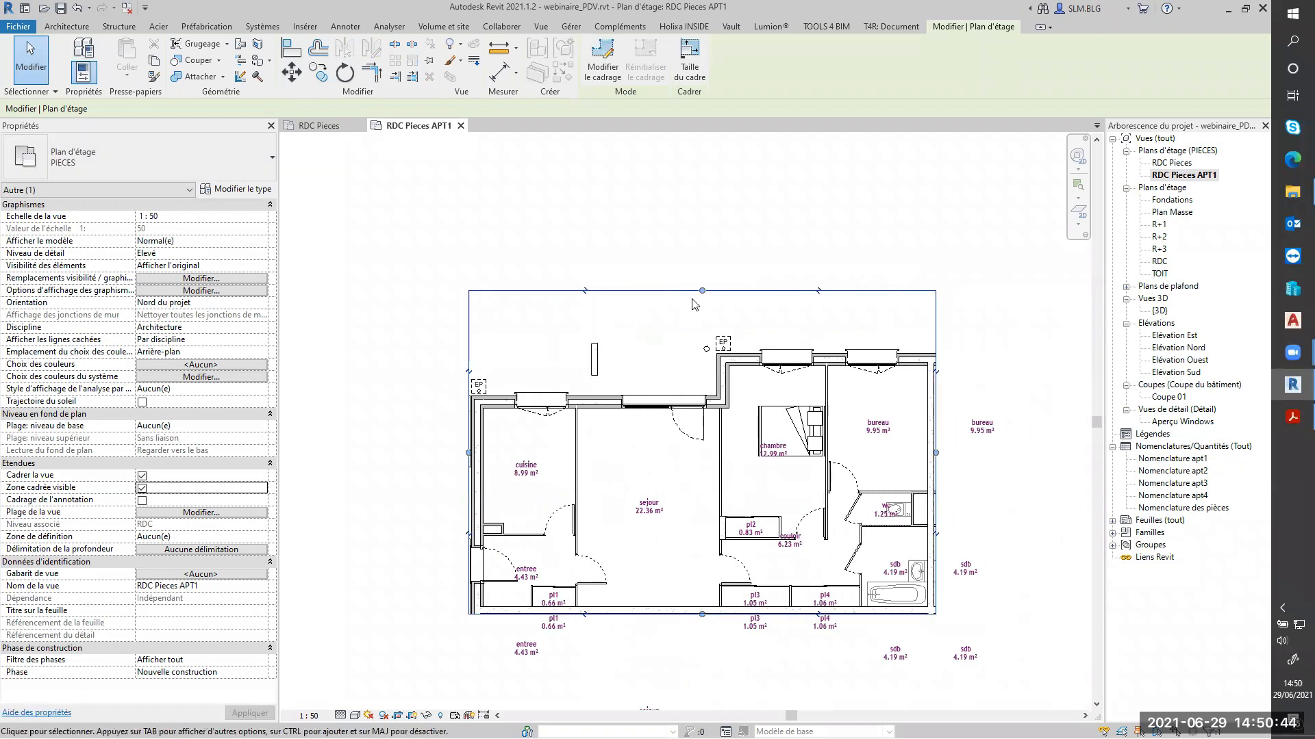
pyautogui.moveTo(701, 290); pyautogui.dragTo(688, 347)
pyautogui.click(681, 294)
pyautogui.scroll(-1, 681, 295)
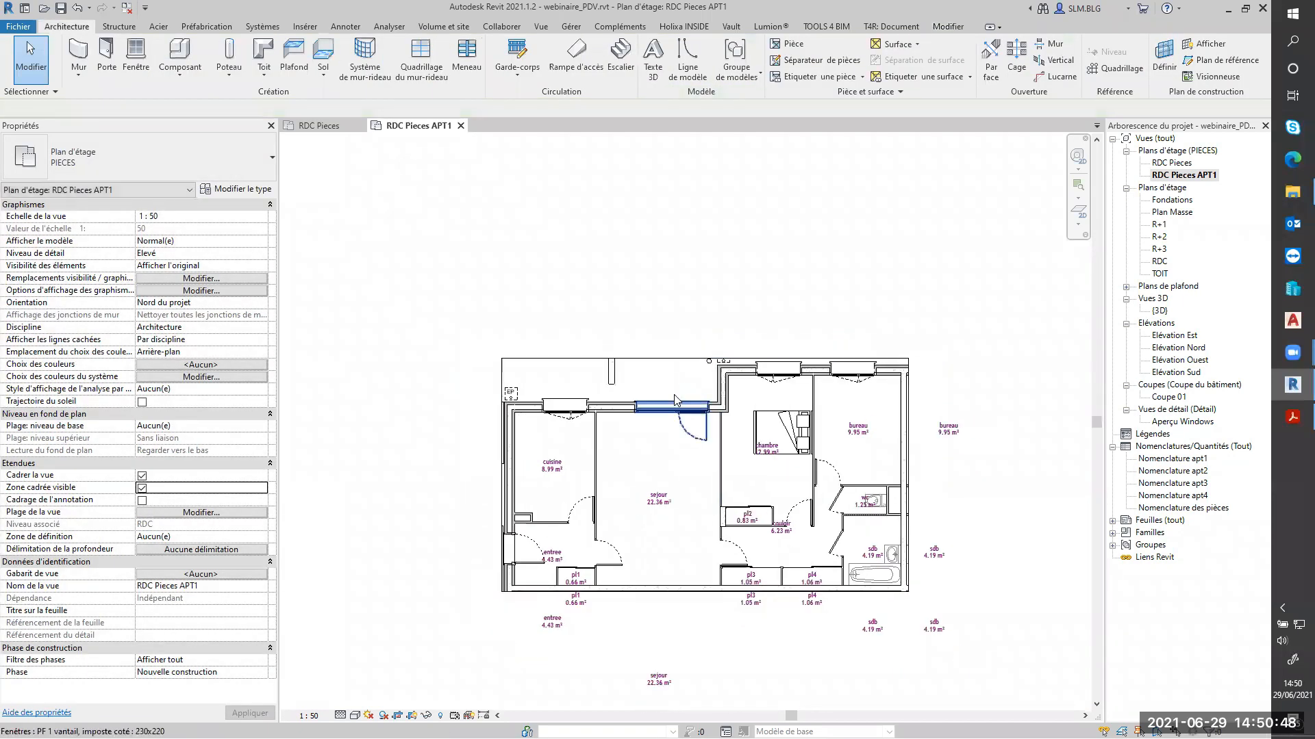
# Step: Enable the annotation crop and draw its four sides in close to the crop region to exclude neighbouring room tags
pyautogui.click(675, 359)
pyautogui.click(142, 501)
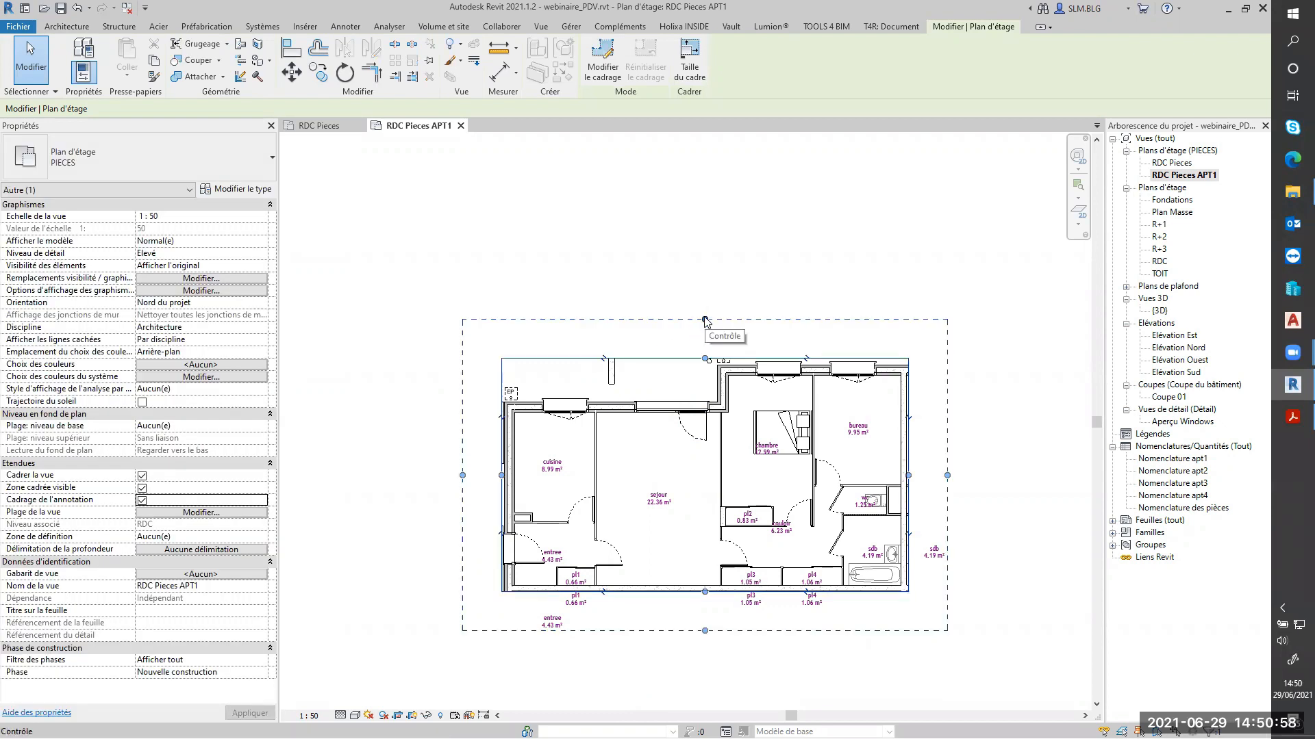
pyautogui.moveTo(705, 320); pyautogui.dragTo(705, 355)
pyautogui.moveTo(948, 493); pyautogui.dragTo(912, 492)
pyautogui.moveTo(688, 630); pyautogui.dragTo(687, 595)
pyautogui.moveTo(463, 476); pyautogui.dragTo(510, 478)
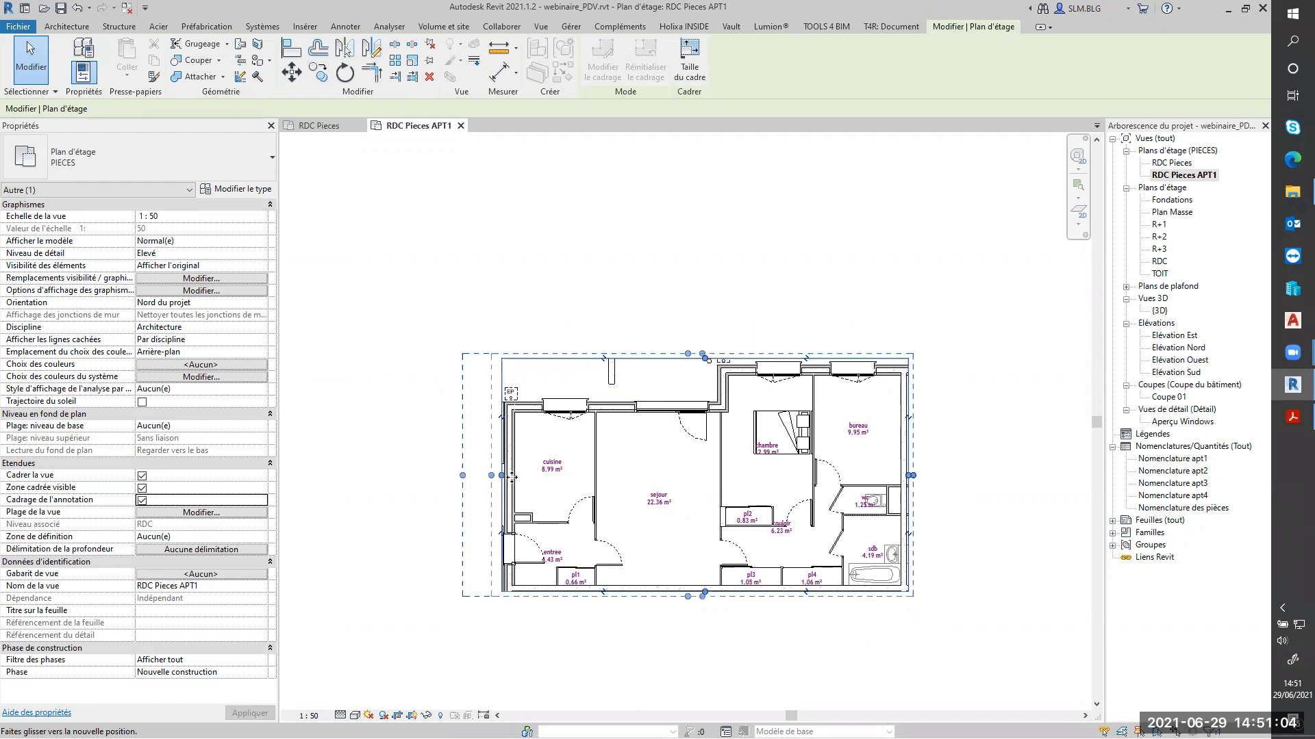
pyautogui.press('Escape')
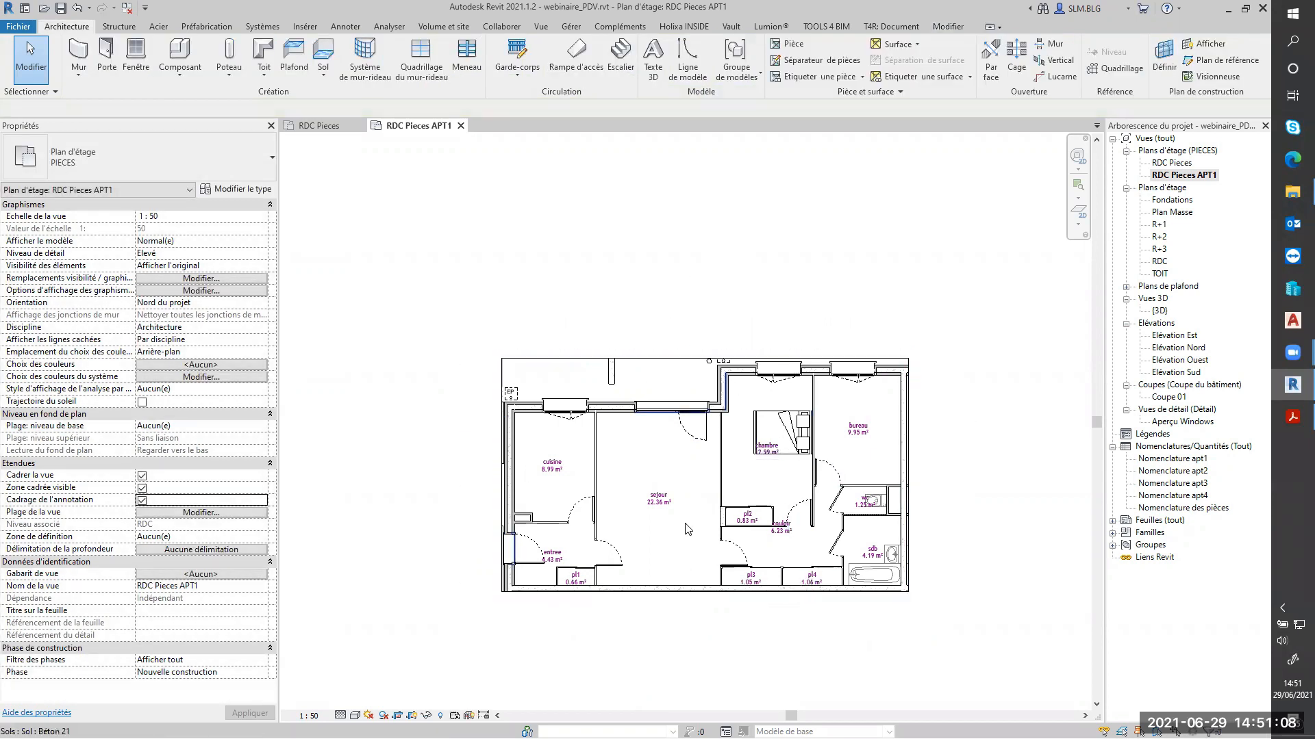
# Step: Hide the crop region outline of the RDC Pieces APT1 view while keeping the view cropped
pyautogui.moveTo(951, 477); pyautogui.dragTo(868, 401, button='middle')
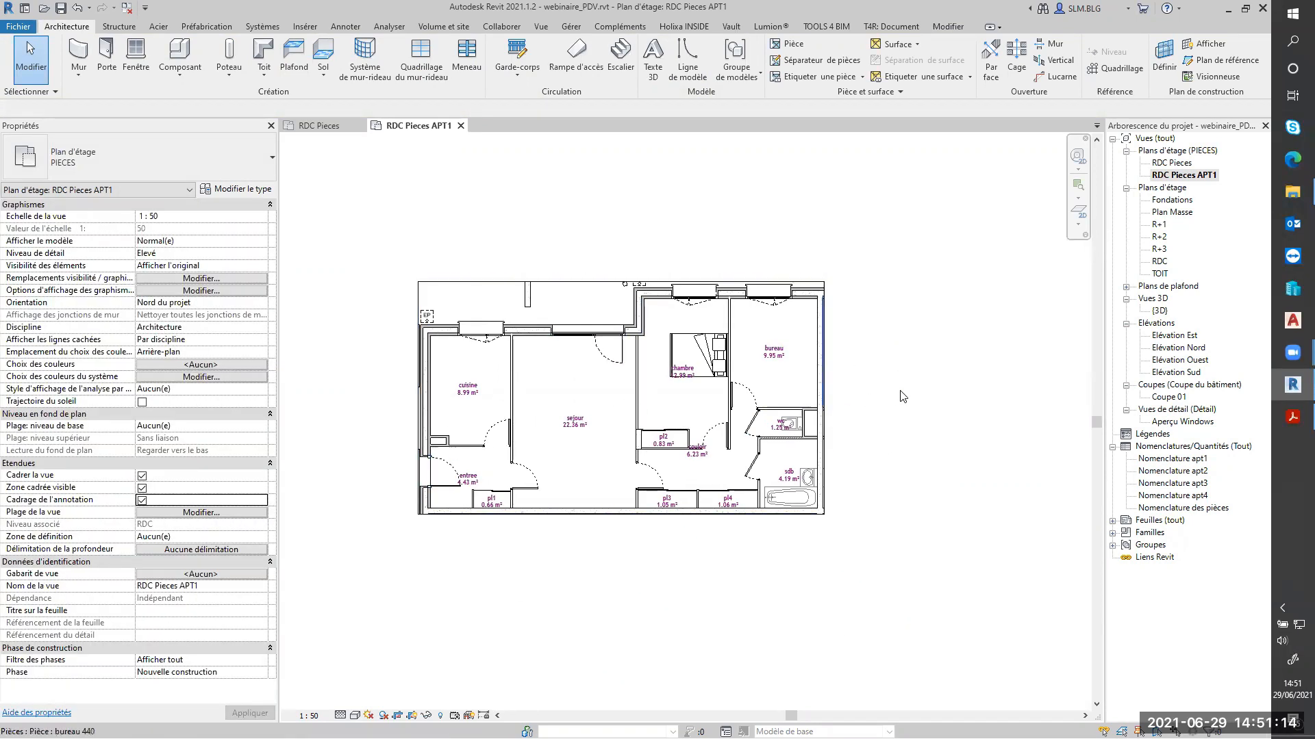
pyautogui.press('z')
pyautogui.press('f')
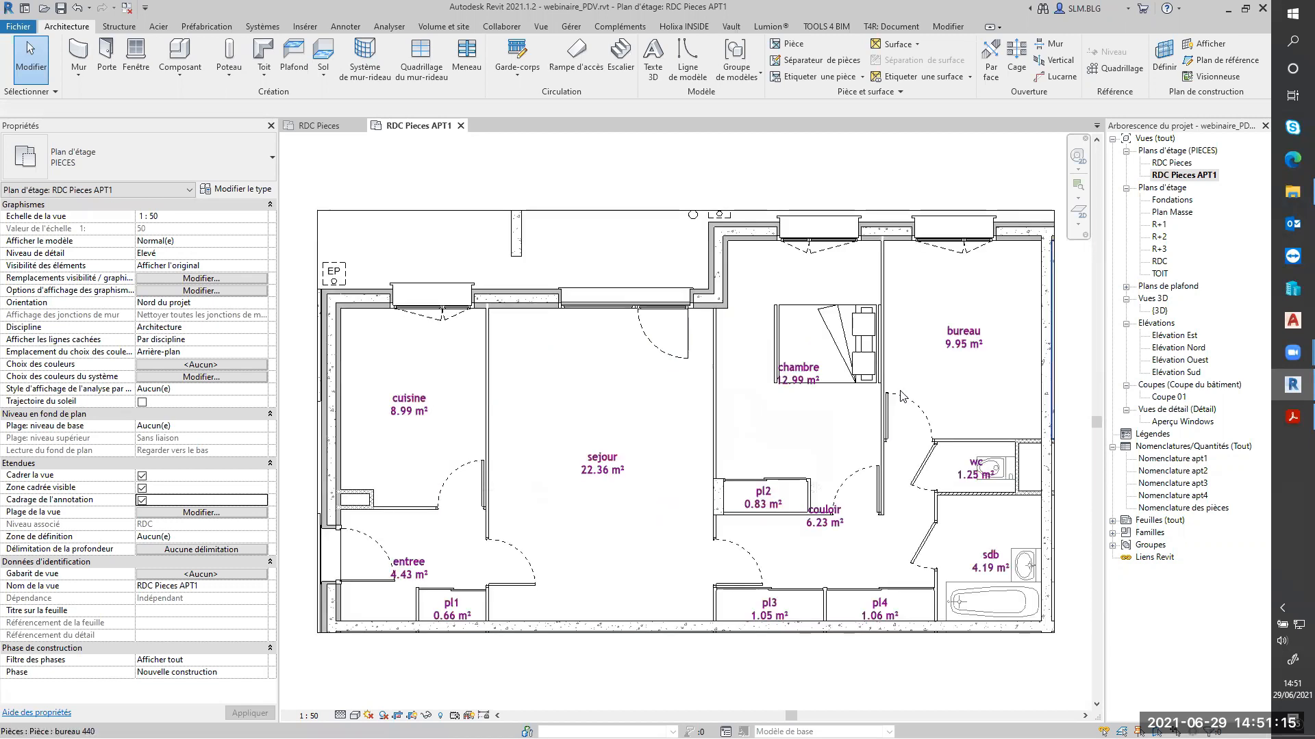
pyautogui.click(142, 488)
pyautogui.press('z')
pyautogui.press('f')
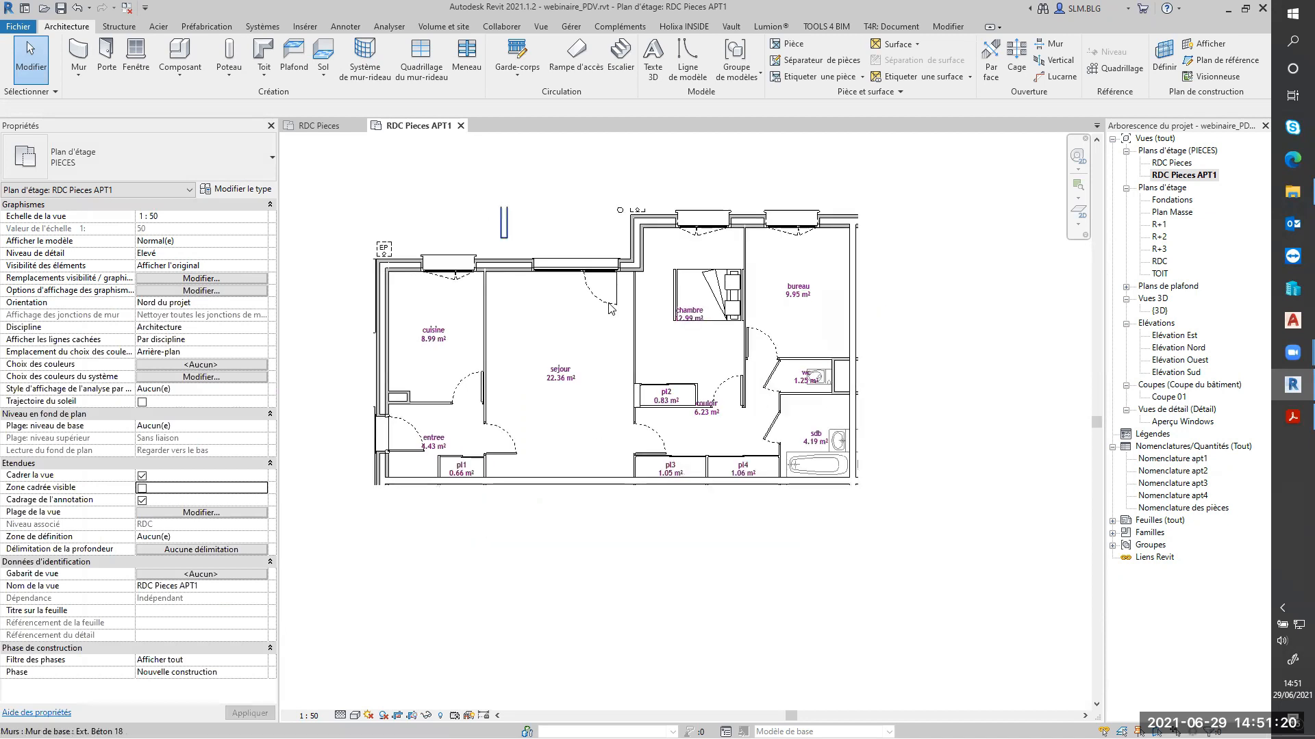
pyautogui.scroll(2, 868, 500)
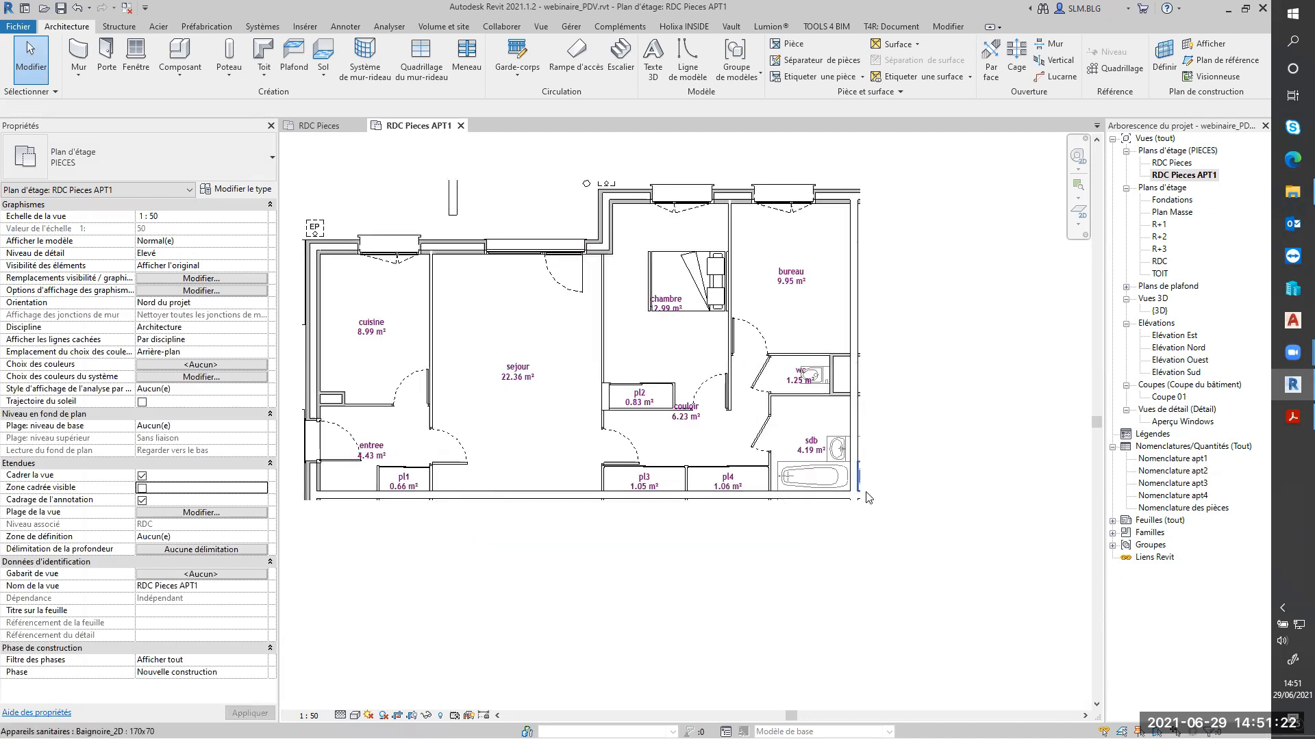
pyautogui.scroll(-2, 868, 497)
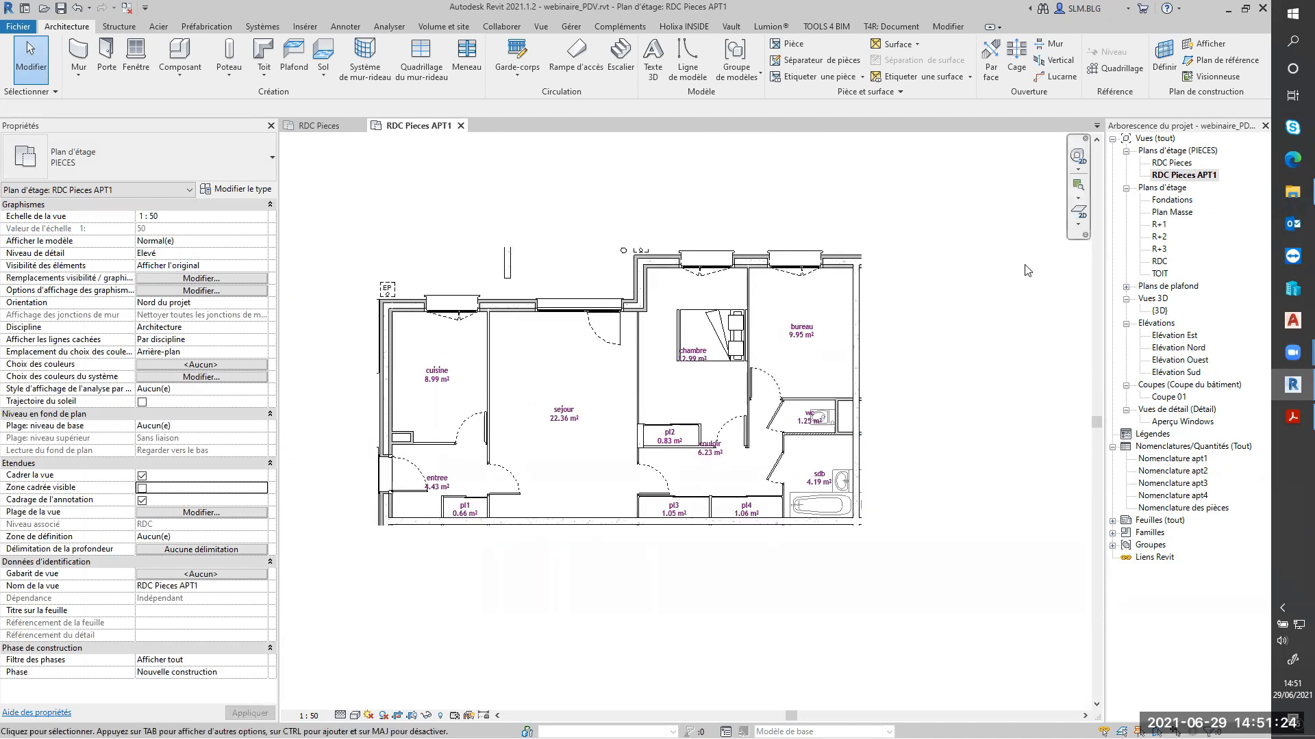
# Step: Duplicate the RDC Pieces floor plan together with its room tags and rename the copy RDC Pieces APT2
pyautogui.rightClick(1185, 164)
pyautogui.moveTo(1142, 277)
pyautogui.click(959, 293)
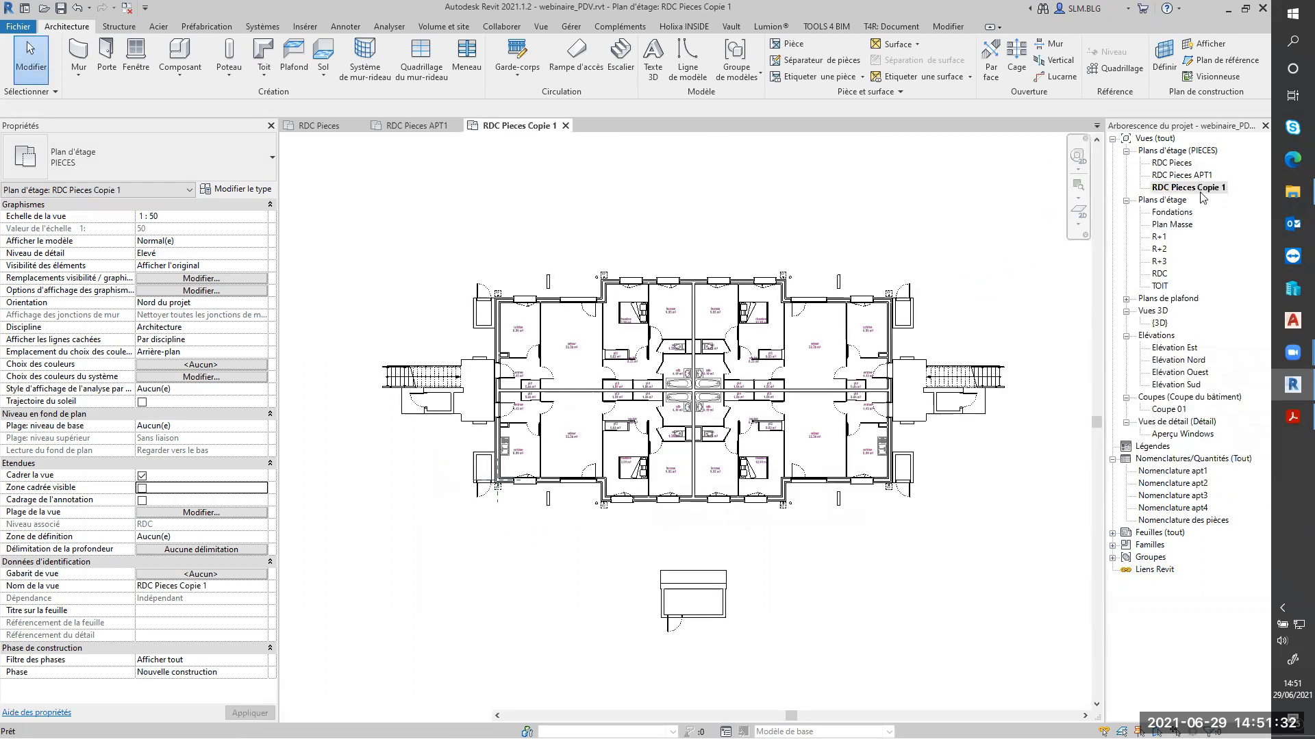
pyautogui.click(1200, 188)
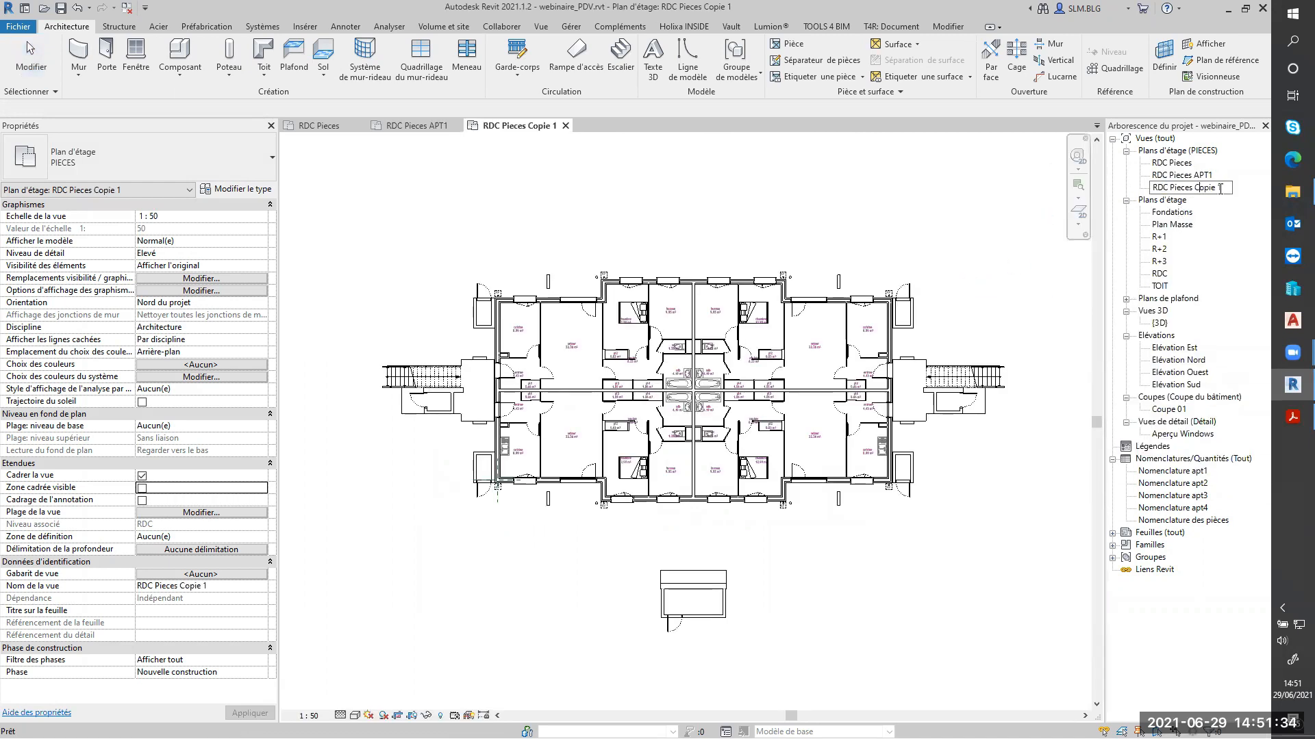
pyautogui.moveTo(1286, 194)
pyautogui.press('BackSpace')
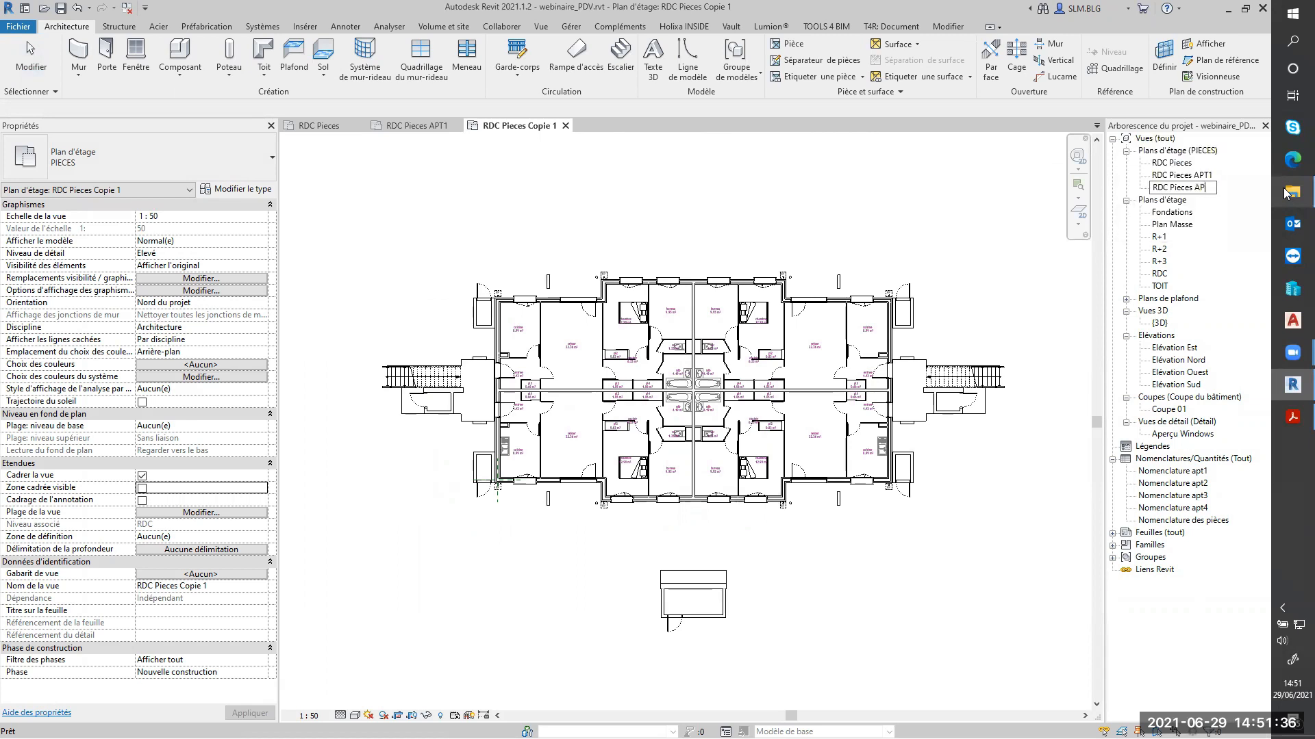
pyautogui.write('APT2')
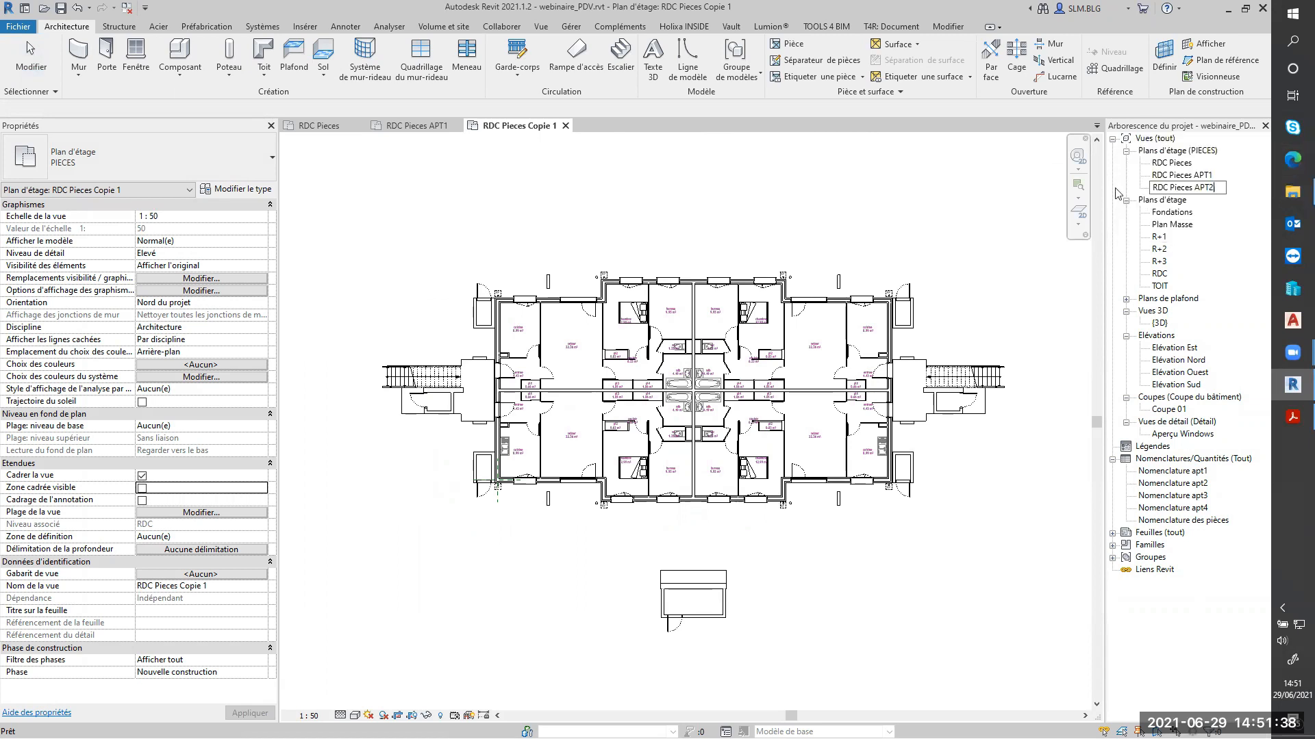
pyautogui.press('Return')
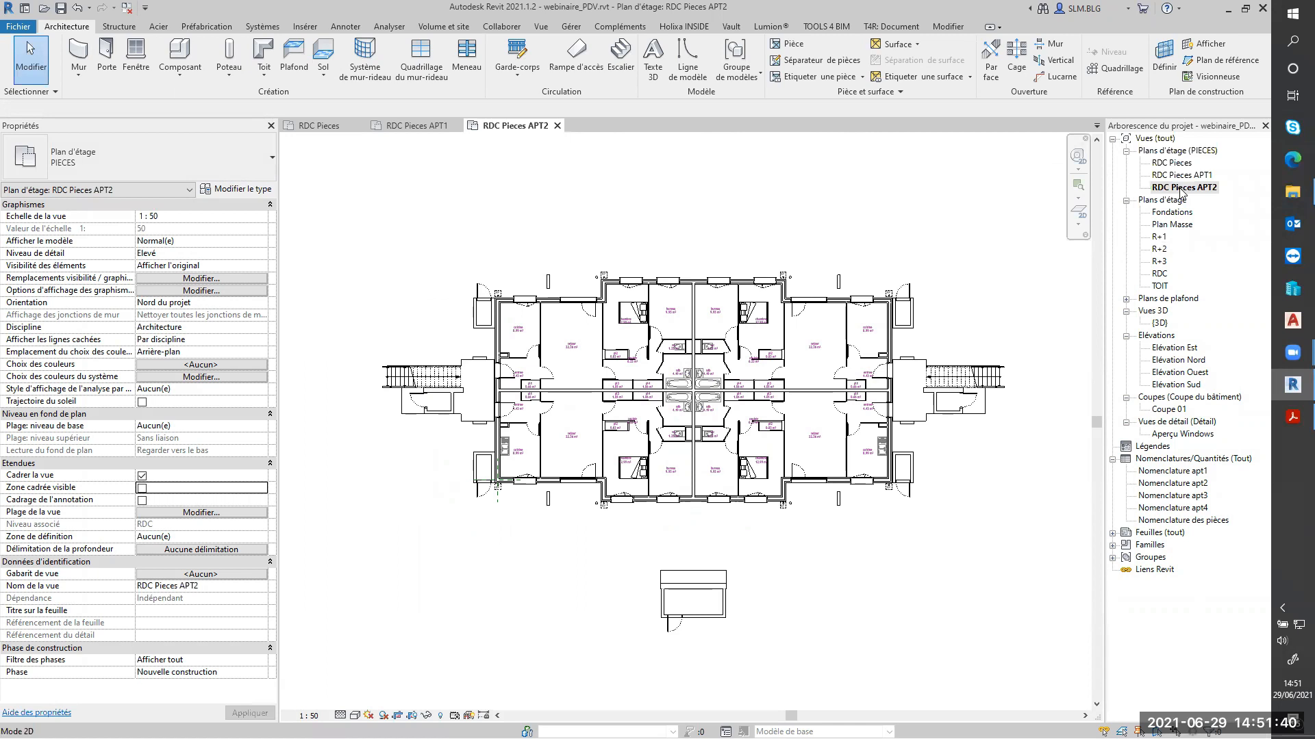
# Step: Duplicate the RDC Pieces APT2 view with its room tags and name the copy RDC Pieces APT3
pyautogui.rightClick(1179, 190)
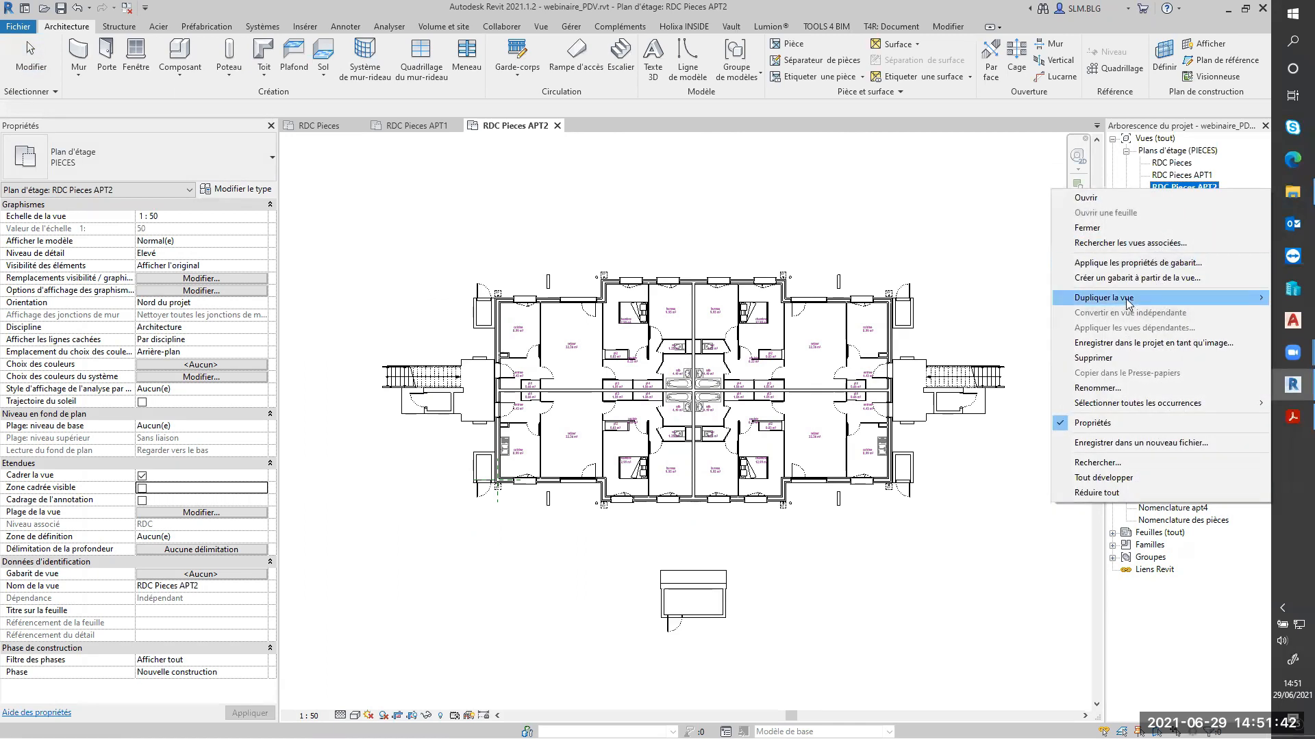
pyautogui.moveTo(1102, 298)
pyautogui.click(978, 312)
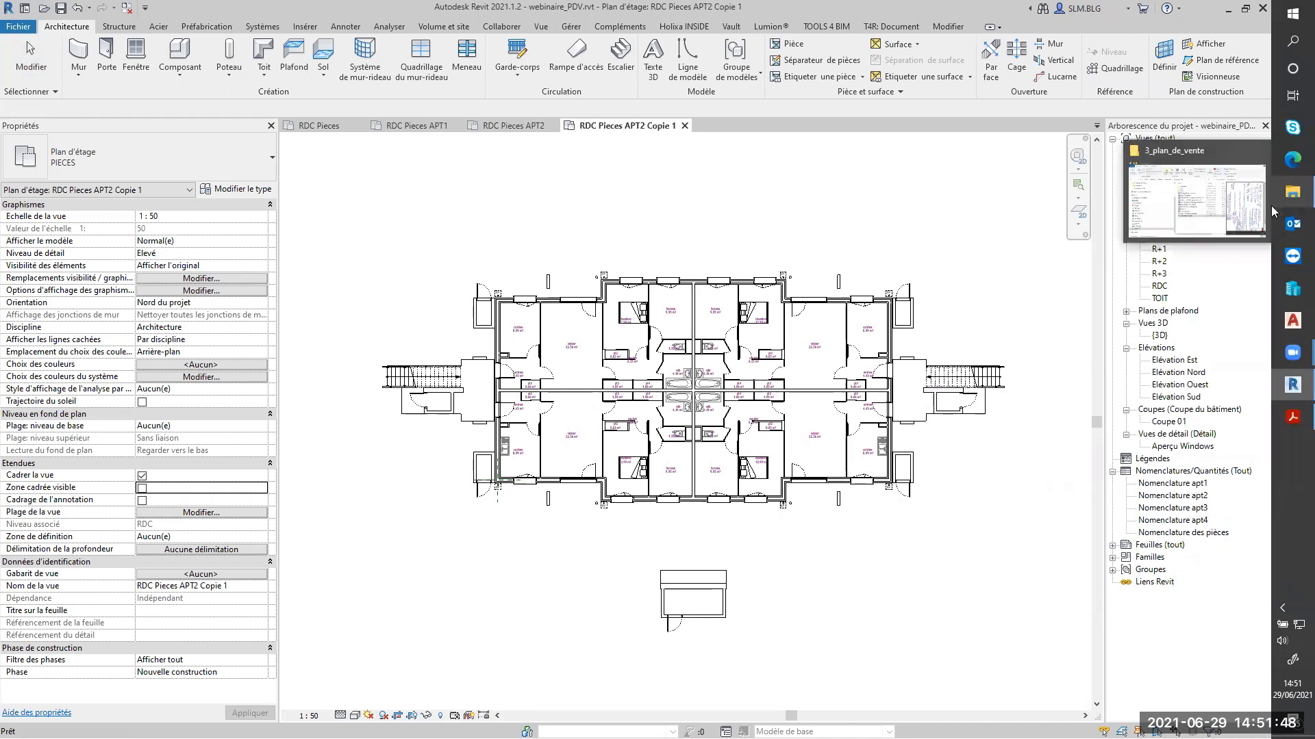
# Step: Duplicate the RDC Pieces APT3 view with its room tags and rename the copy RDC Pieces APT4
pyautogui.rightClick(1184, 199)
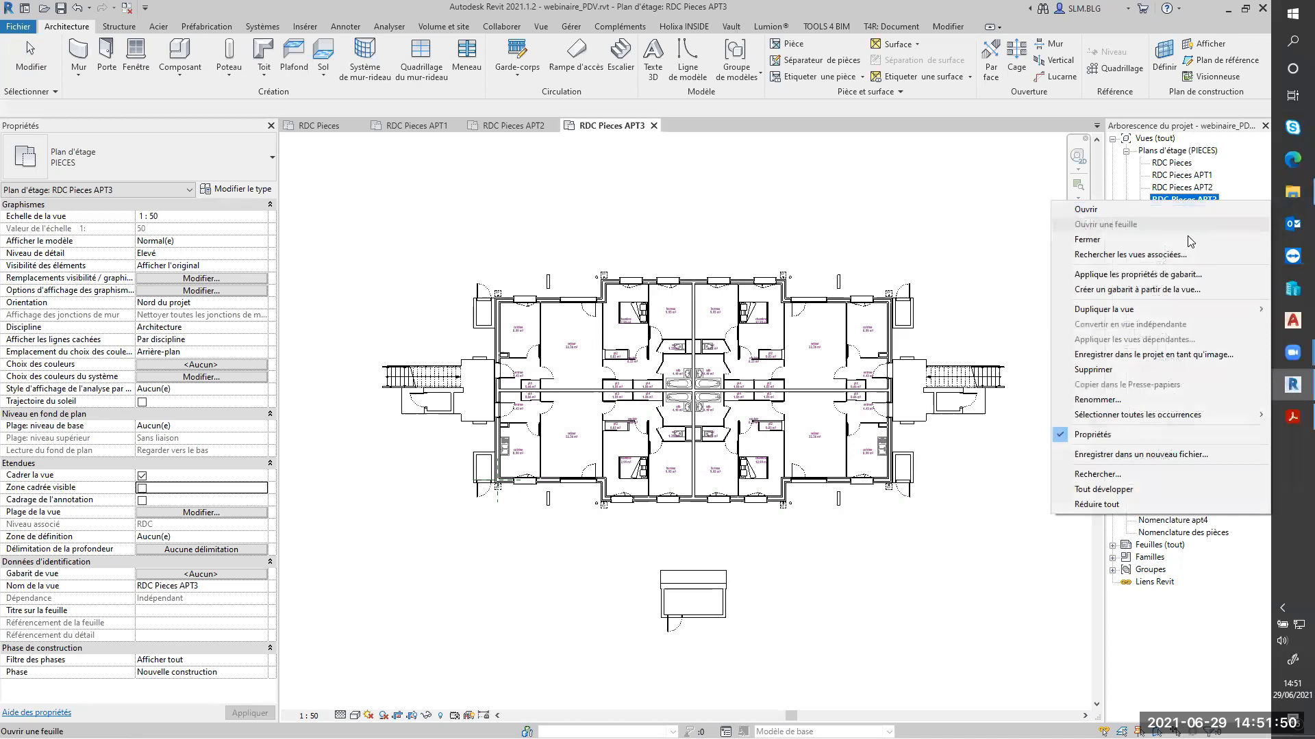
pyautogui.moveTo(1130, 310)
pyautogui.click(988, 324)
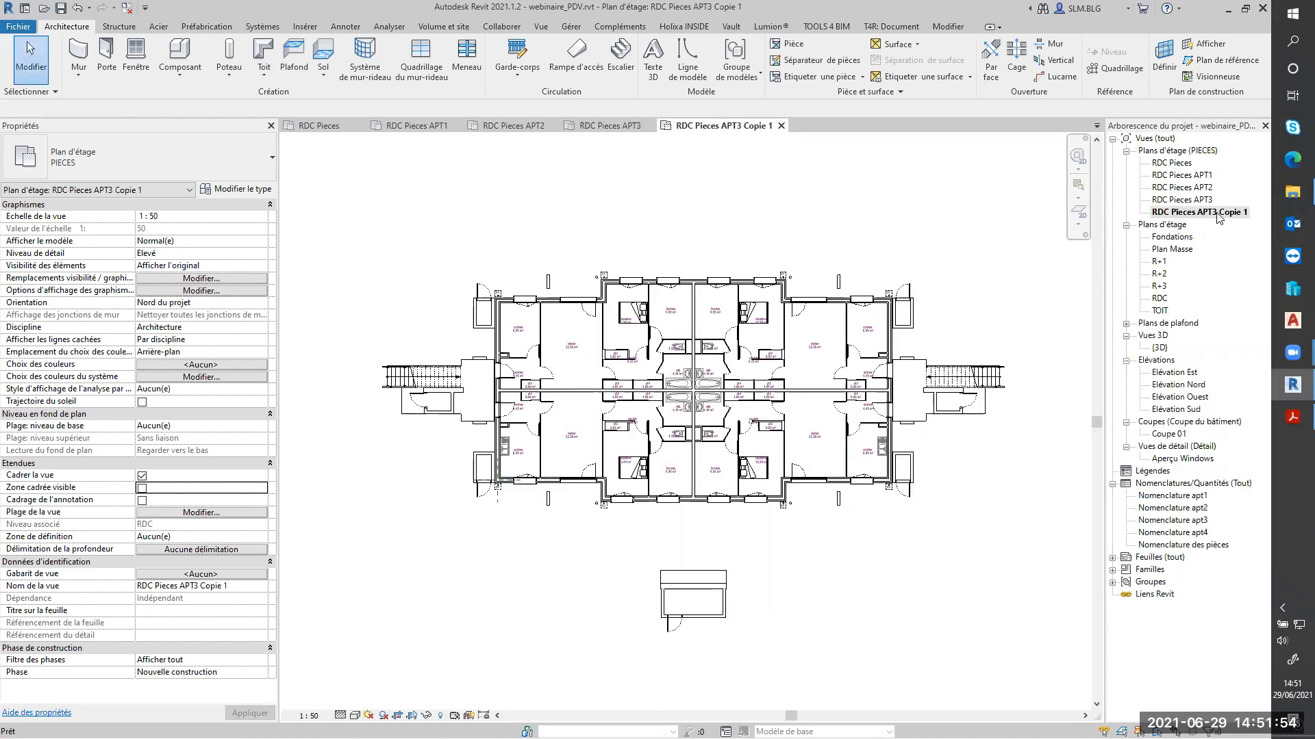
pyautogui.click(1214, 215)
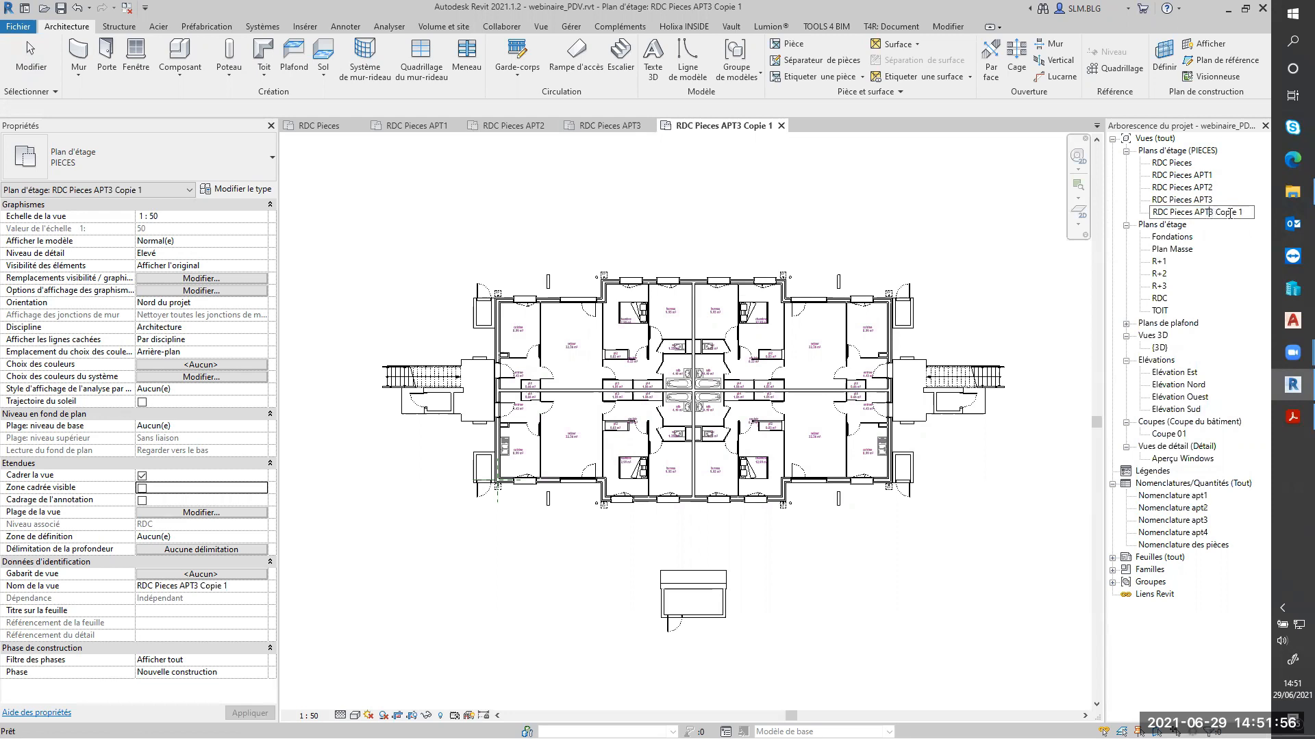
pyautogui.moveTo(1210, 212); pyautogui.dragTo(1294, 221)
pyautogui.write('4')
pyautogui.press('Return')
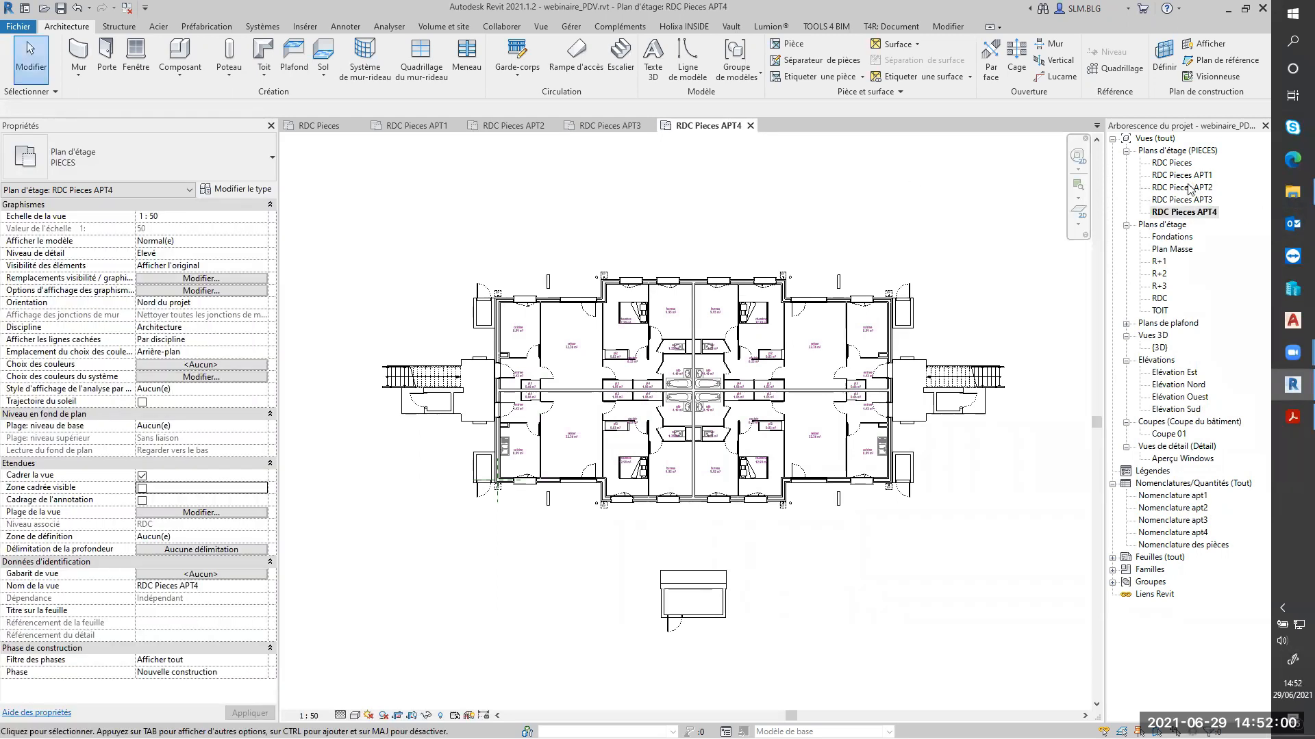
# Step: Make the crop region visible and enable the annotation crop in the RDC Pieces APT2 view
pyautogui.click(387, 127)
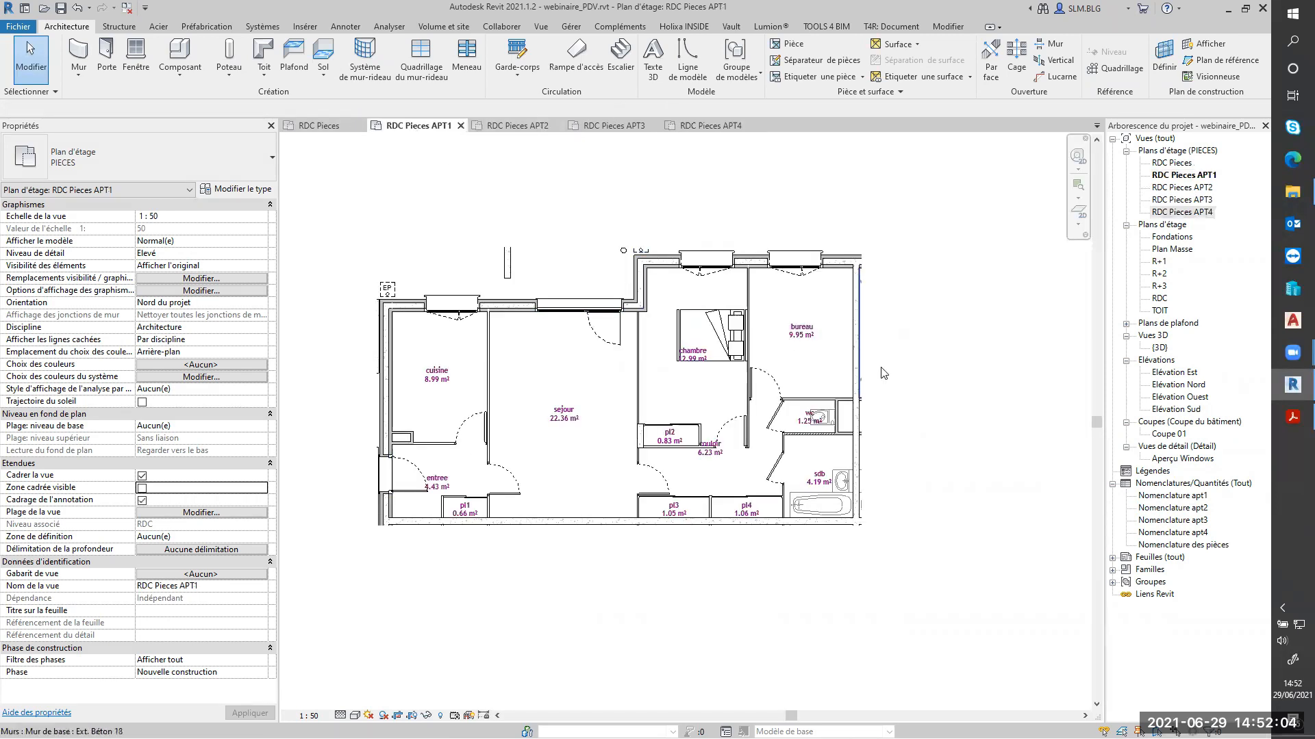
pyautogui.moveTo(949, 395); pyautogui.dragTo(1008, 401, button='middle')
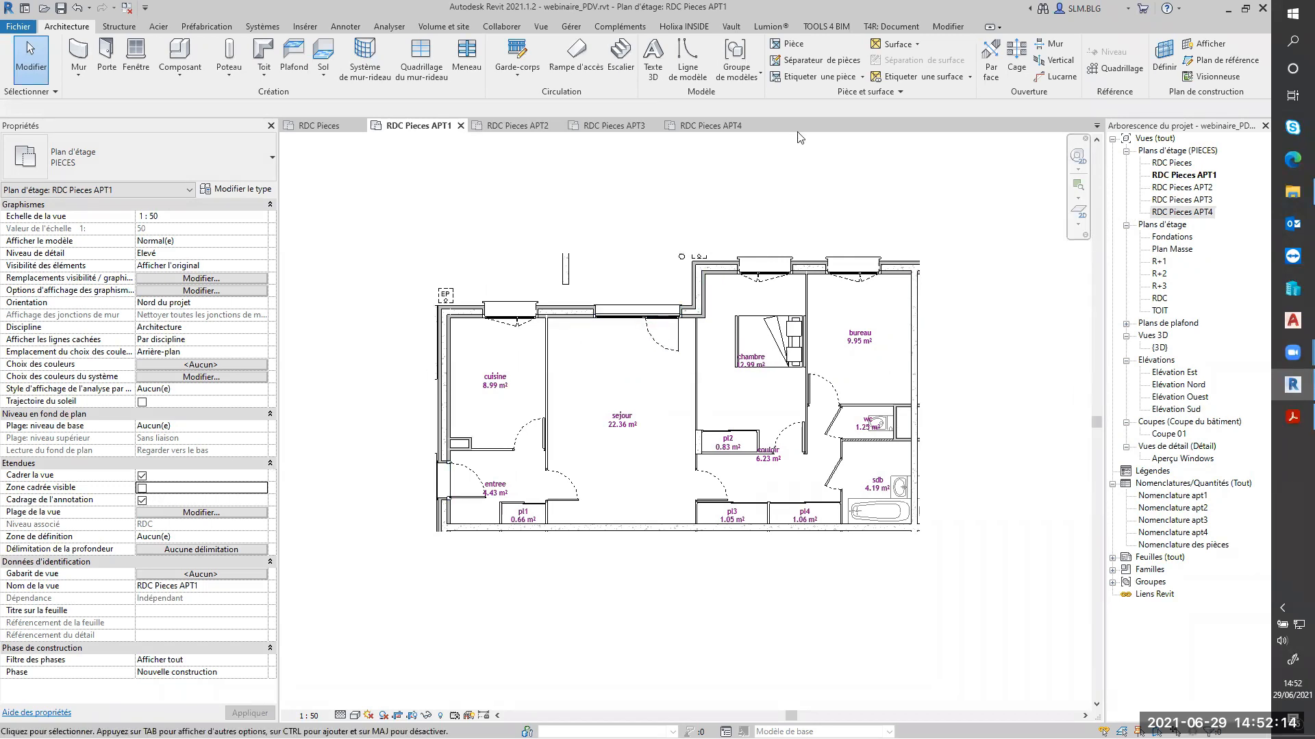
pyautogui.click(517, 127)
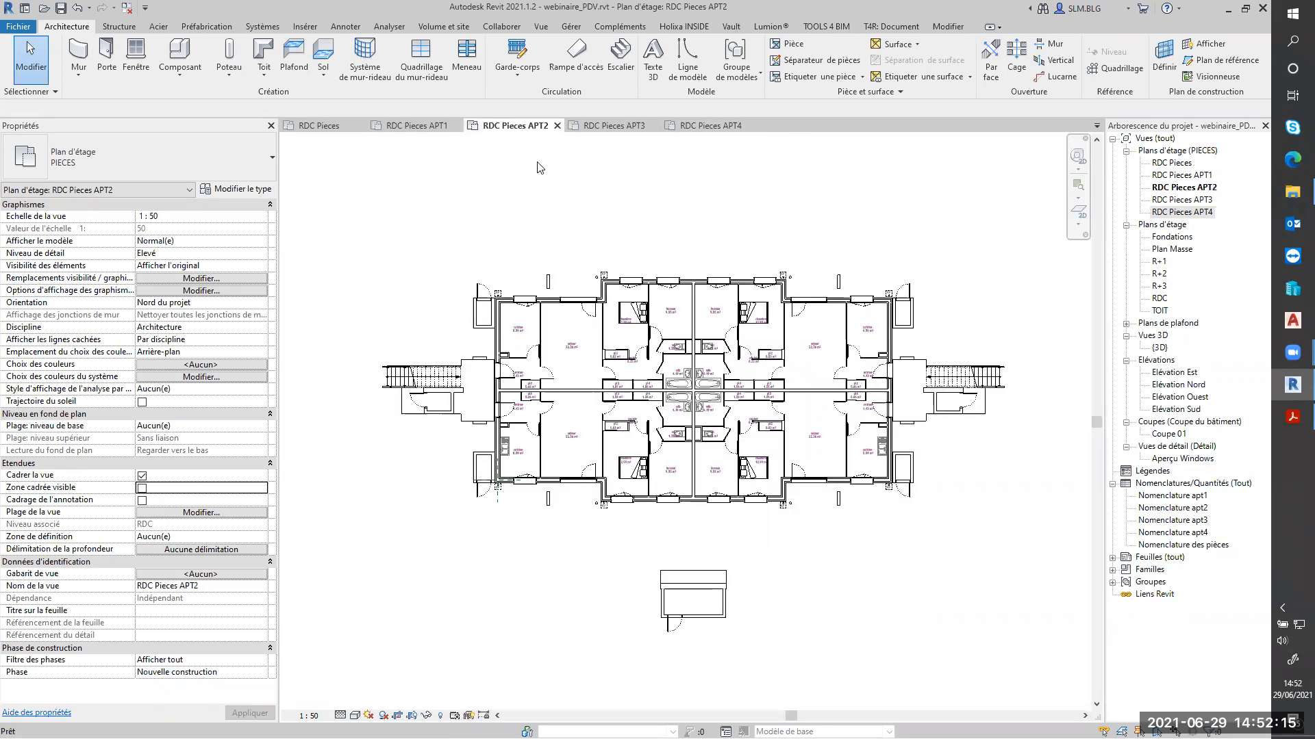
pyautogui.click(142, 501)
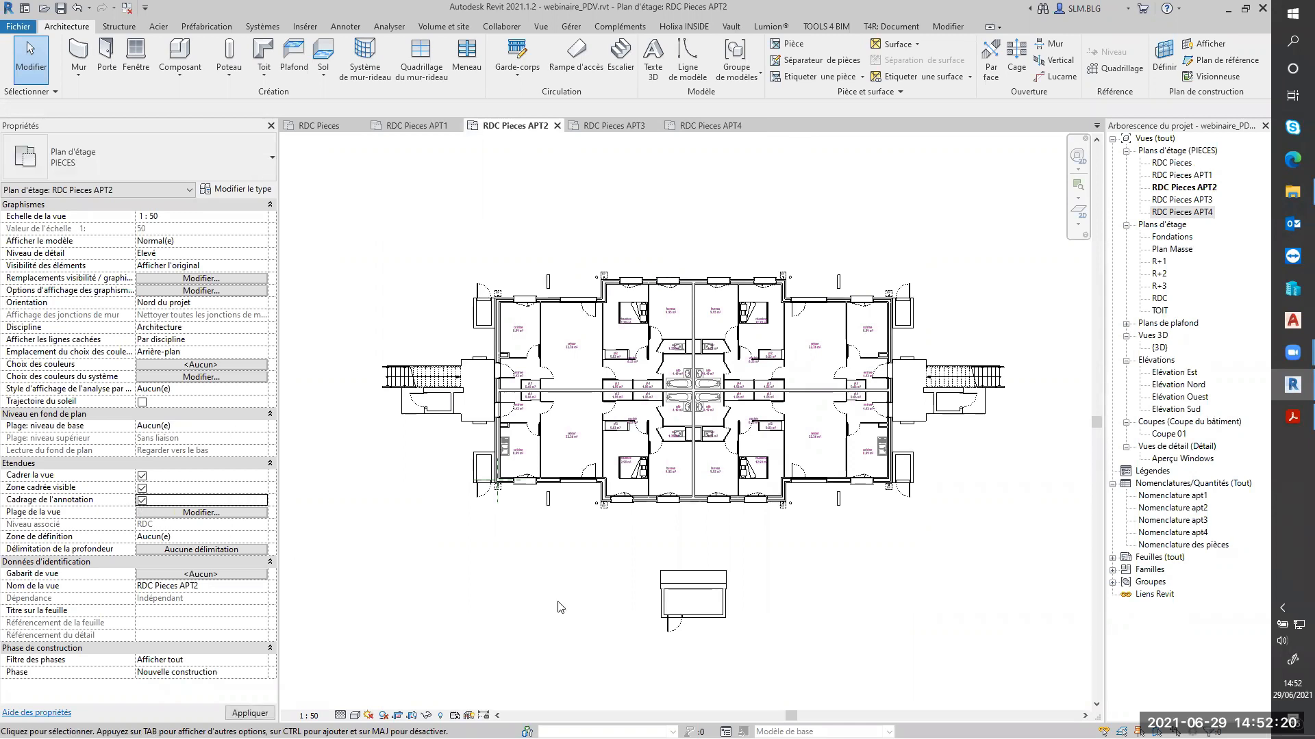
# Step: Draw the sides of the annotation crop in close to the crop region of the RDC Pieces APT2 view
pyautogui.click(595, 640)
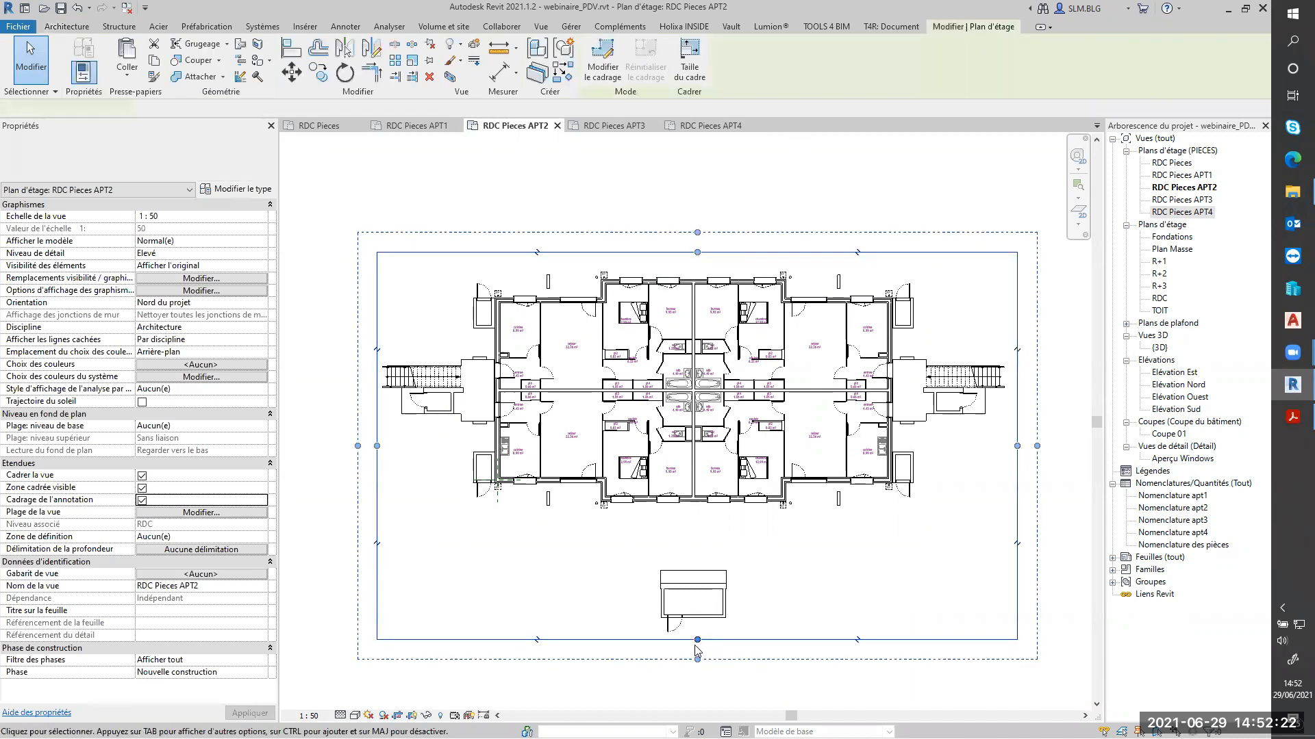
pyautogui.moveTo(698, 233); pyautogui.dragTo(697, 250)
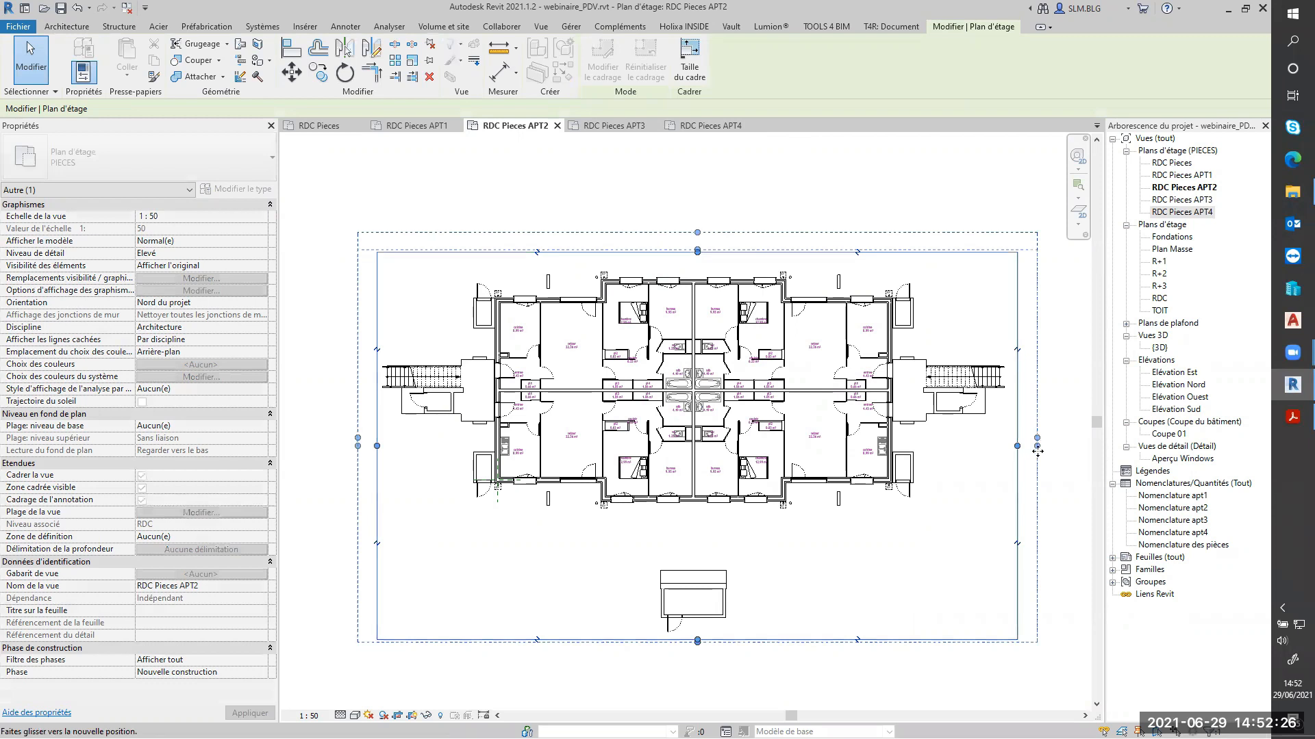
pyautogui.moveTo(1037, 447); pyautogui.dragTo(1019, 446)
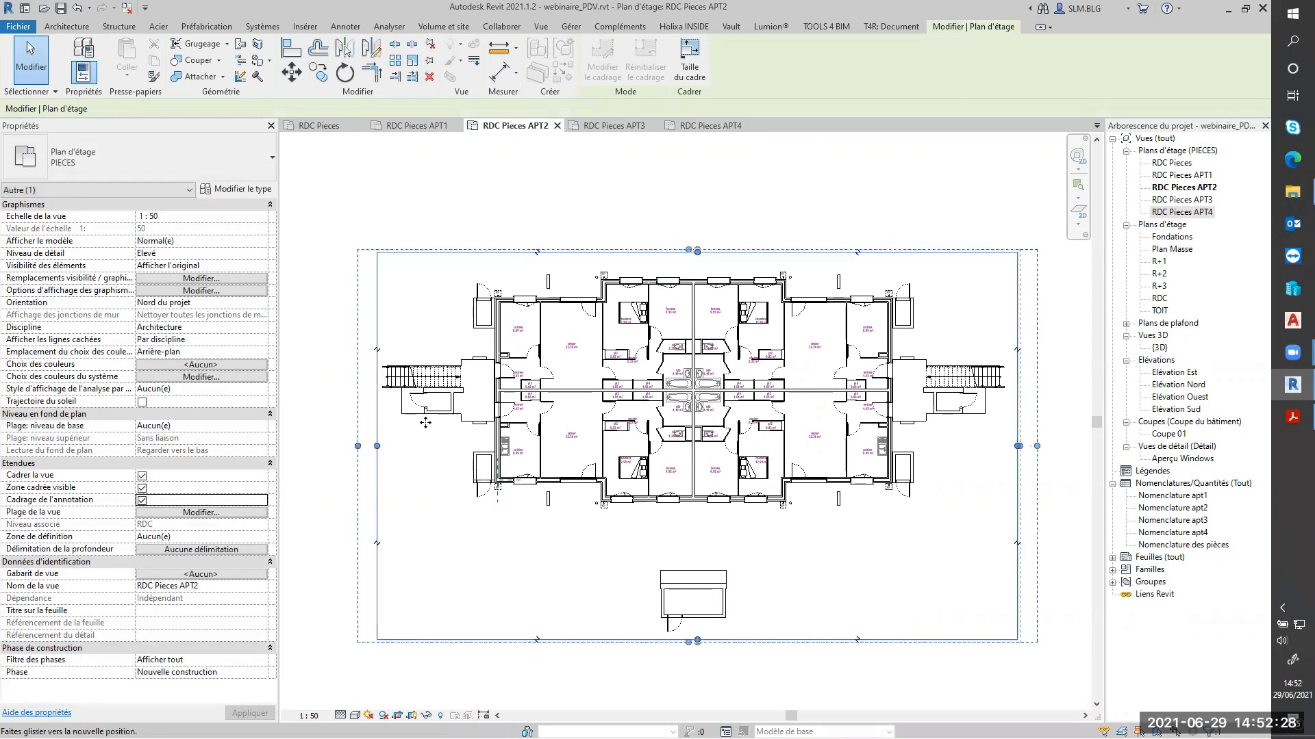
pyautogui.moveTo(359, 448); pyautogui.dragTo(417, 445)
# Step: Pull the crop region's bottom, left and right edges in to roughly frame the upper-right apartment
pyautogui.moveTo(697, 641)
pyautogui.mouseDown()
pyautogui.moveTo(712, 397)
pyautogui.moveTo(597, 329)
pyautogui.mouseUp()
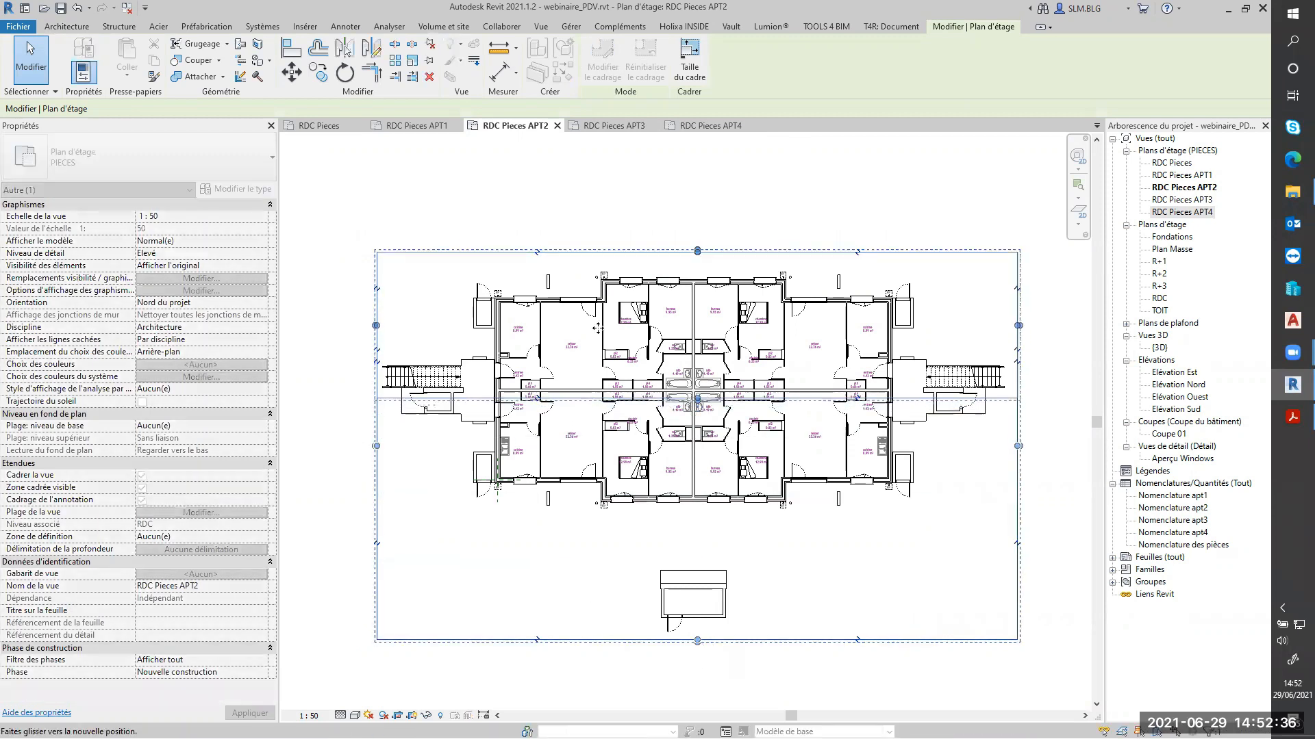
pyautogui.moveTo(398, 320); pyautogui.dragTo(685, 334)
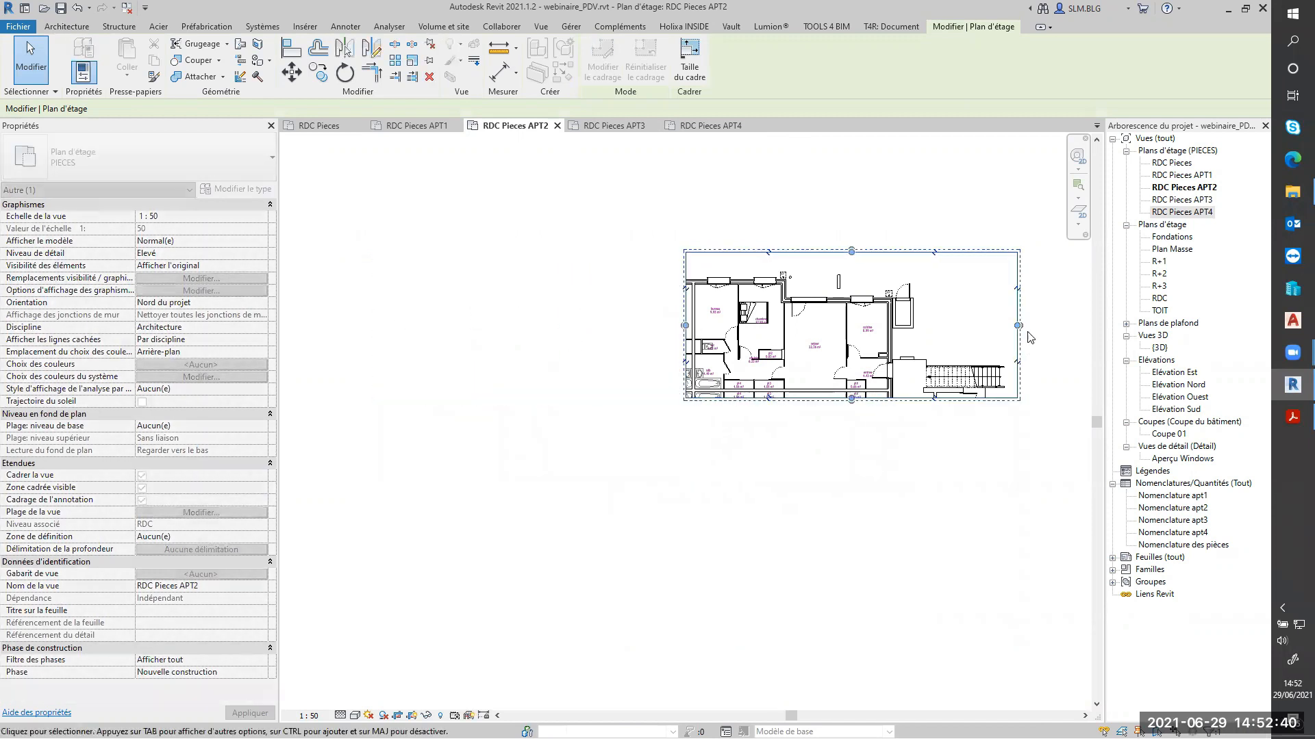
pyautogui.moveTo(1018, 326); pyautogui.dragTo(906, 330)
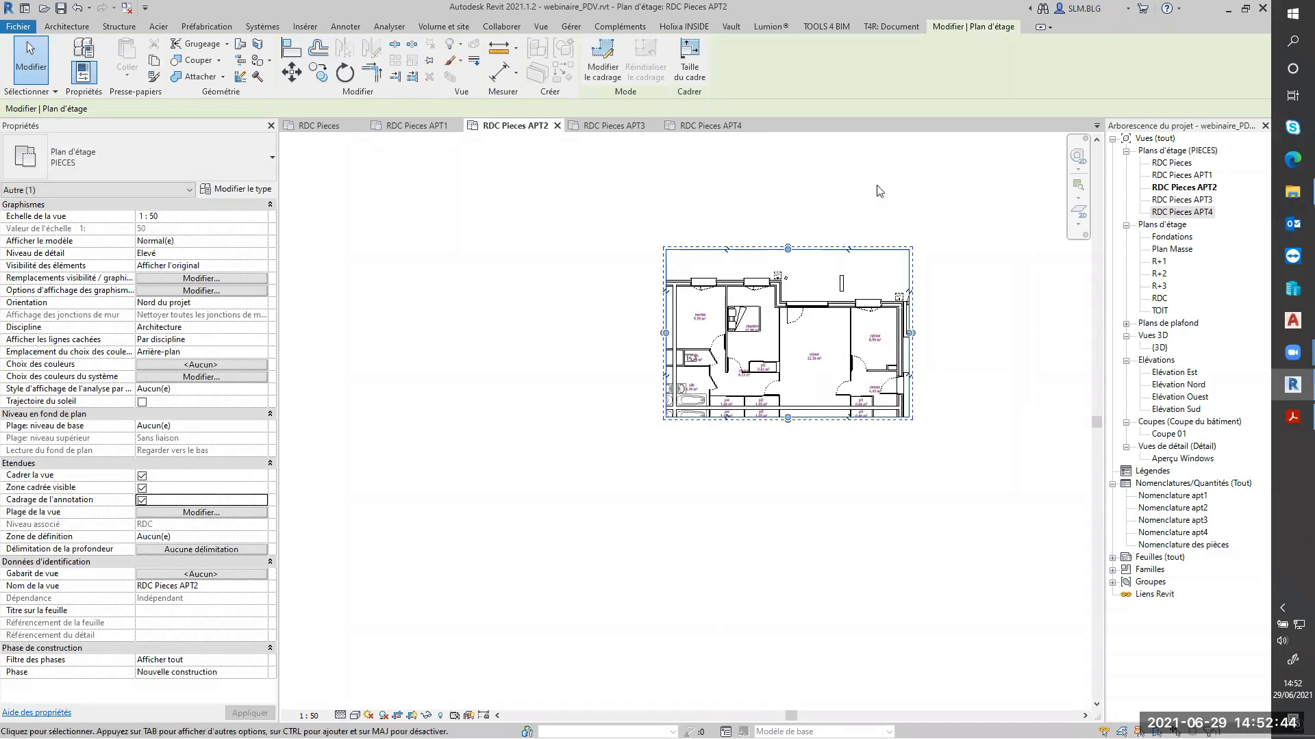
# Step: Tighten the crop region's top edge to just above the facade and its right edge to the exterior wall beside cuisine and entree
pyautogui.middleClick(880, 191)
pyautogui.middleClick(879, 191)
pyautogui.moveTo(685, 165); pyautogui.dragTo(684, 252)
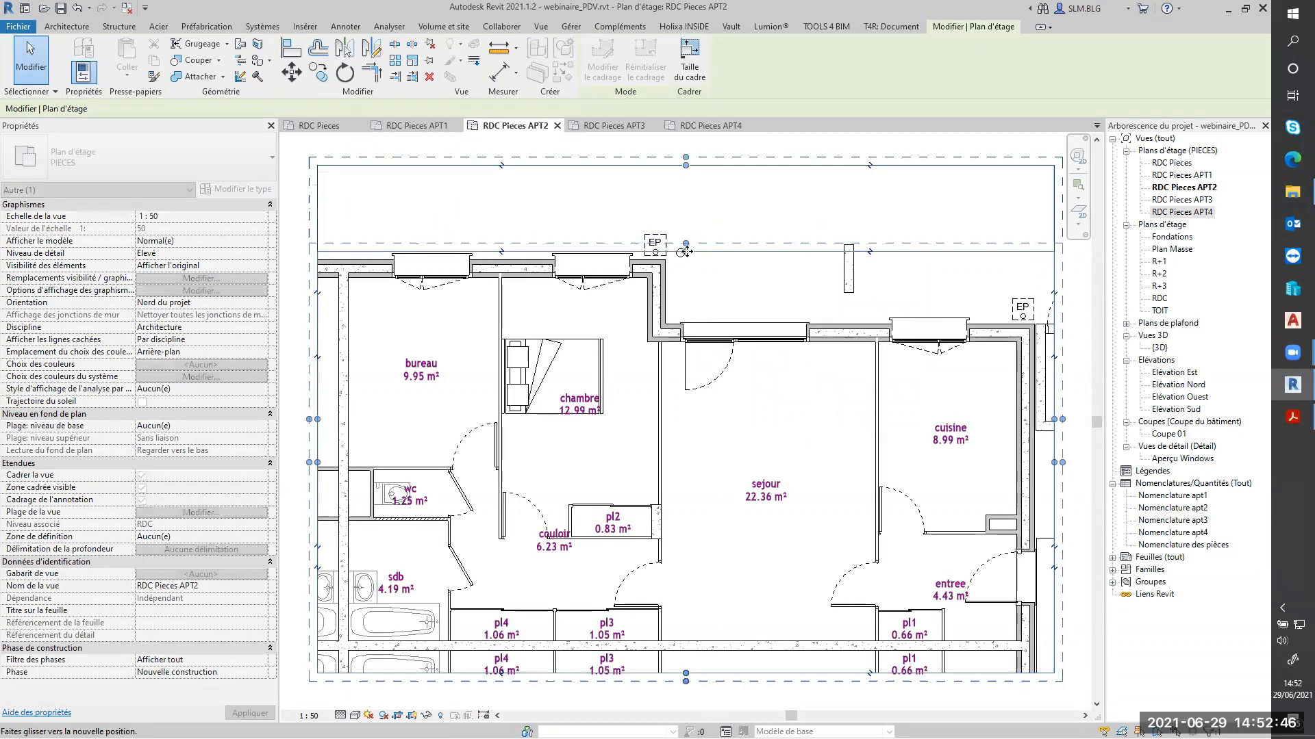
pyautogui.moveTo(867, 443); pyautogui.dragTo(653, 347, button='middle')
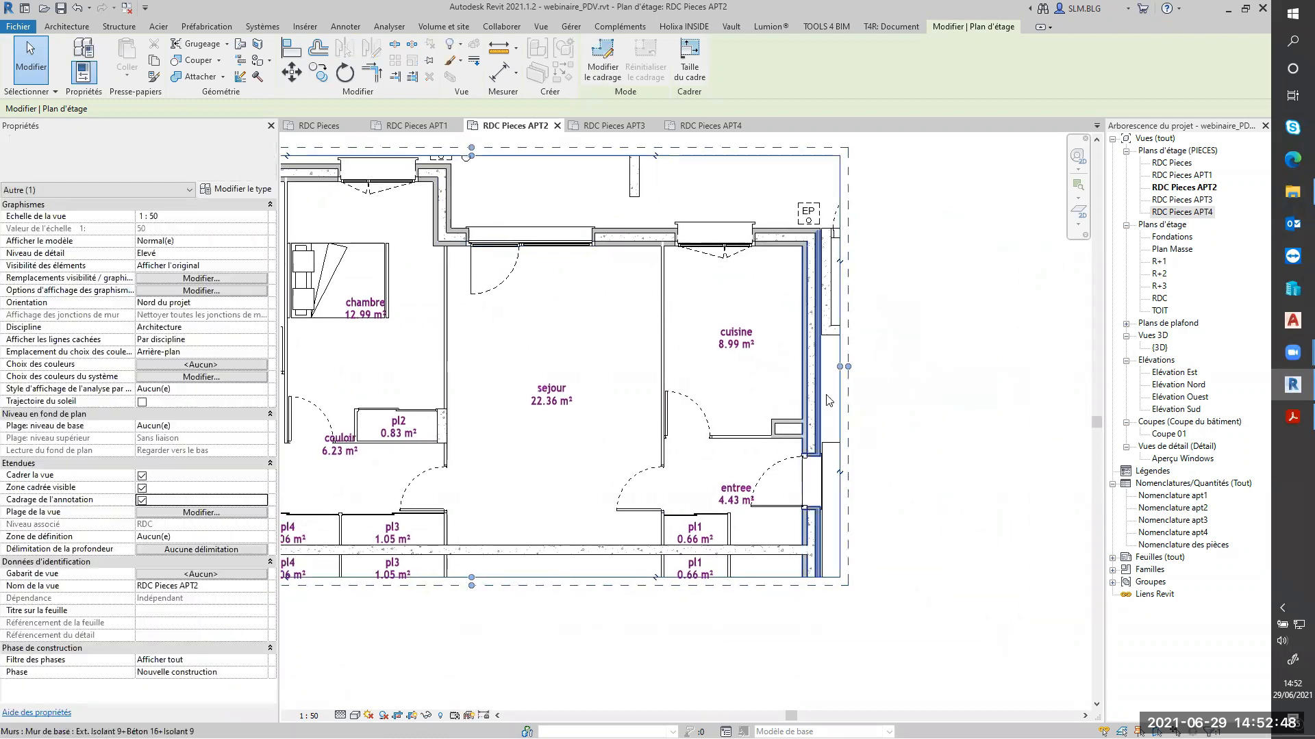
pyautogui.moveTo(848, 367); pyautogui.dragTo(824, 366)
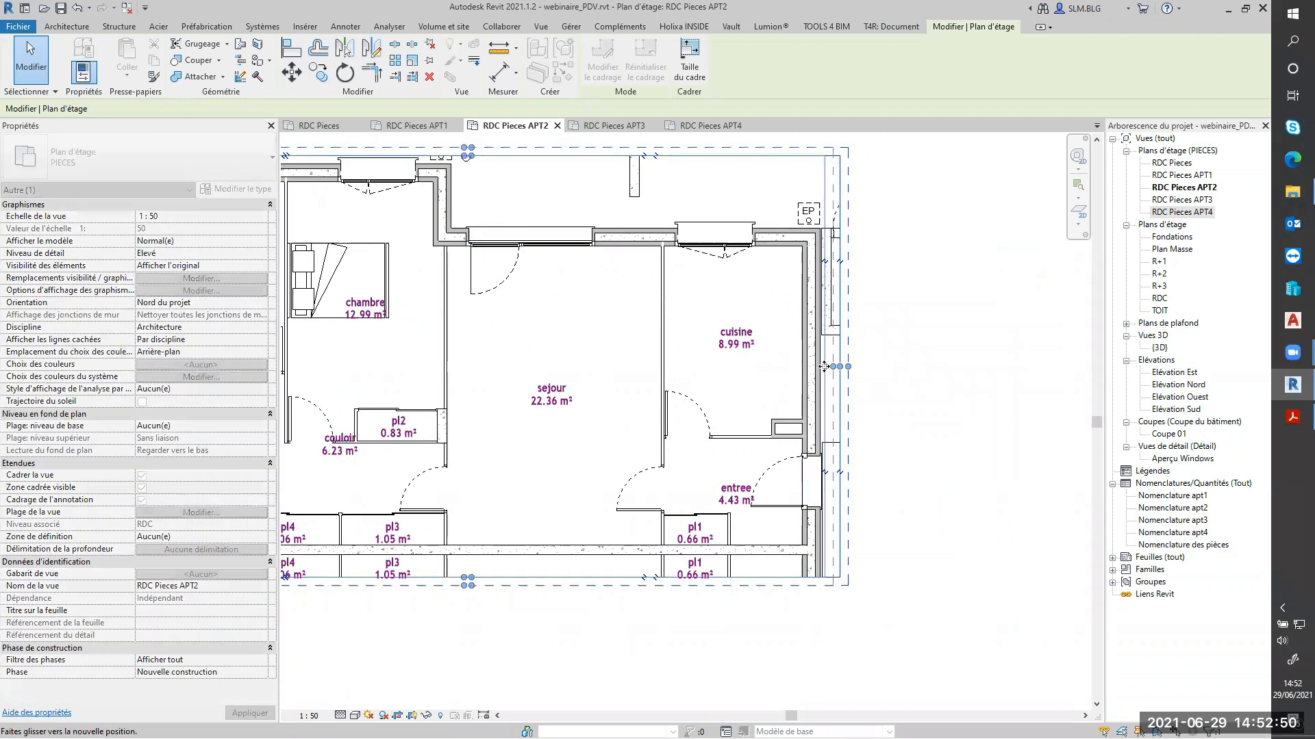
# Step: Tighten the crop region's bottom and left edges to the party walls of the upper-right apartment
pyautogui.moveTo(466, 578); pyautogui.dragTo(468, 556)
pyautogui.moveTo(554, 617); pyautogui.dragTo(554, 617)
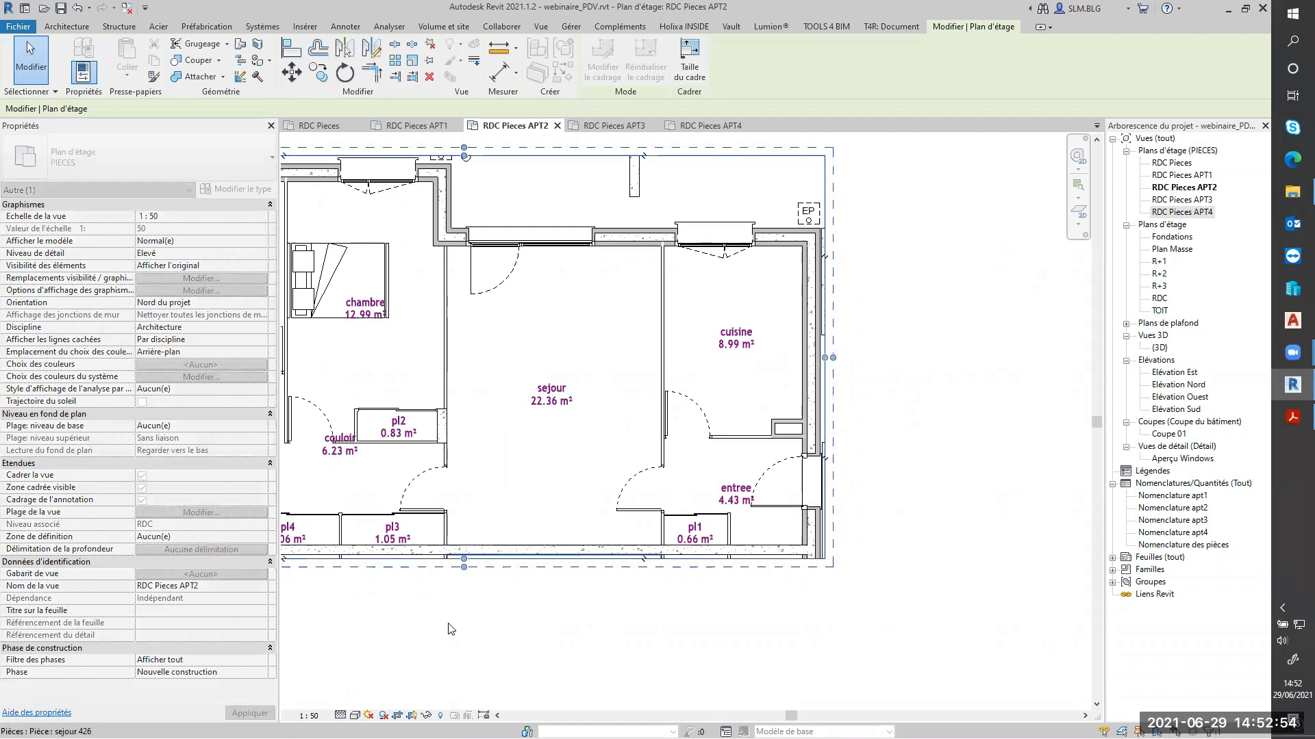
pyautogui.moveTo(446, 626); pyautogui.dragTo(886, 590, button='middle')
pyautogui.moveTo(534, 318); pyautogui.dragTo(553, 318)
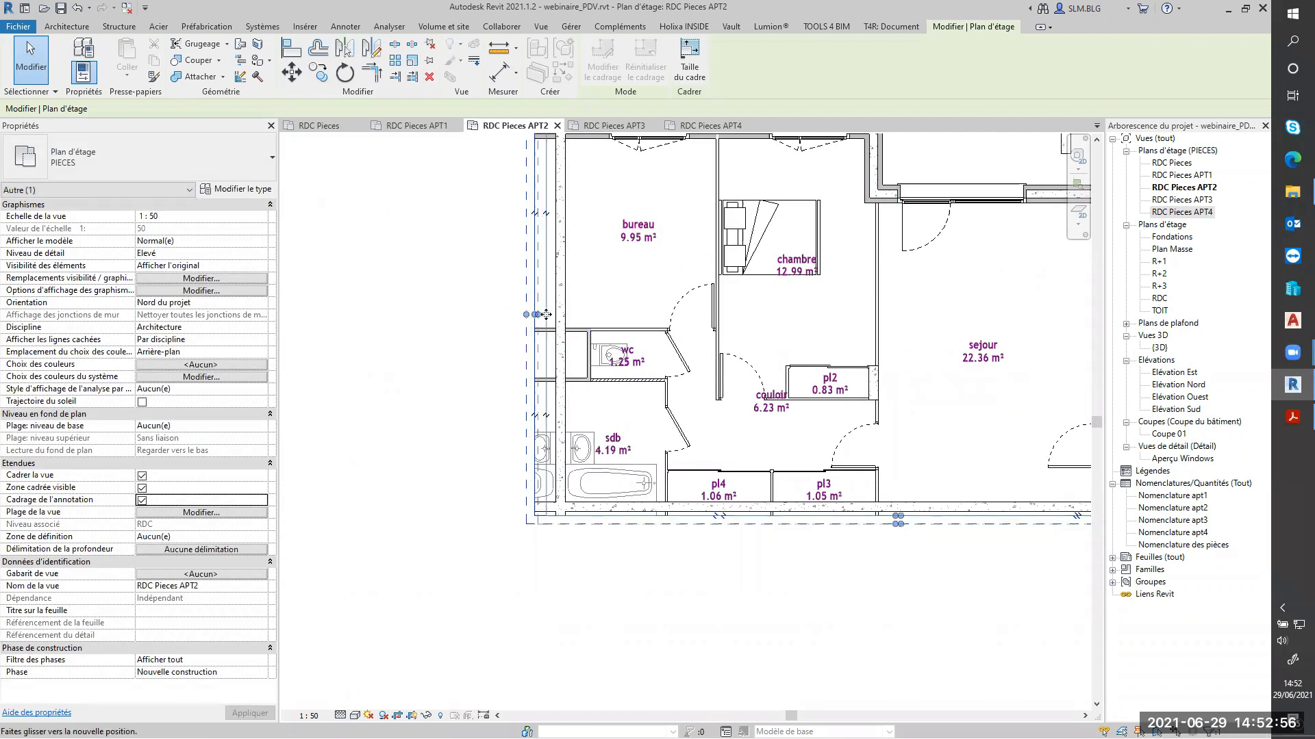
pyautogui.click(504, 450)
pyautogui.scroll(-5, 504, 450)
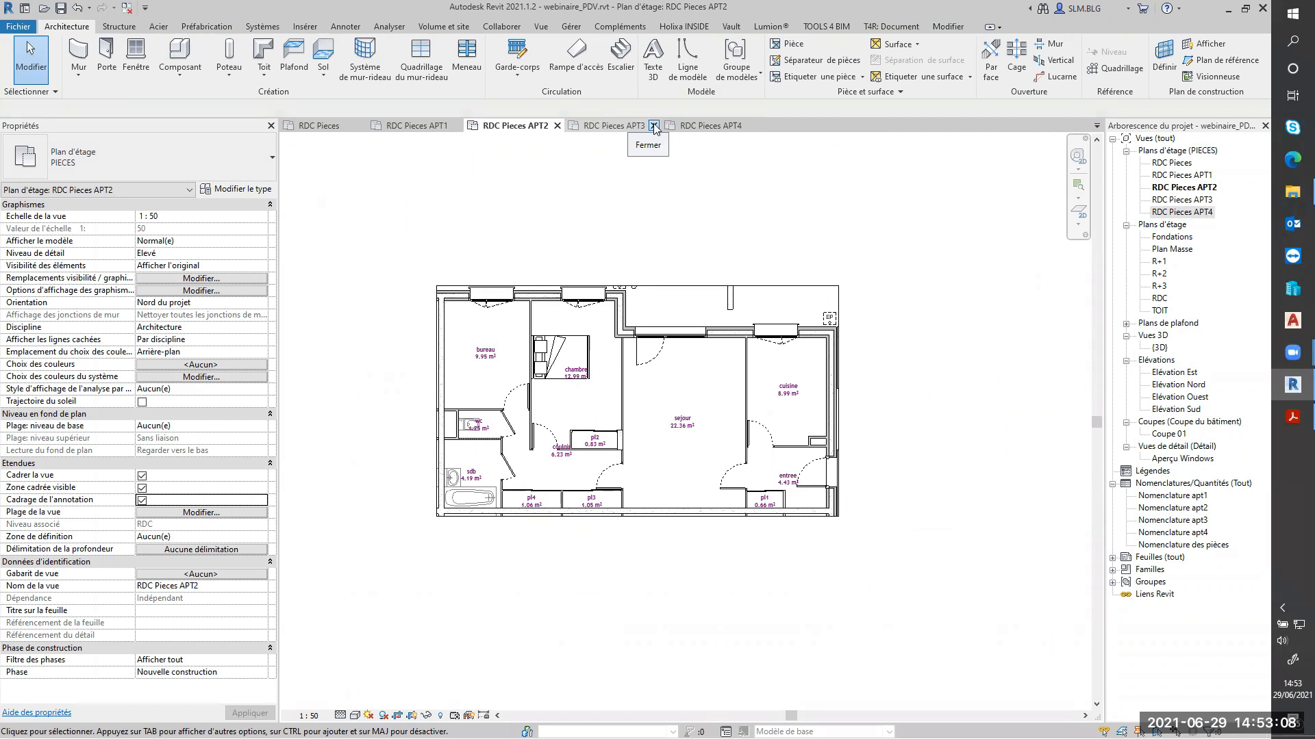
# Step: Close the RDC Pieces APT3 and RDC Pieces APT4 views and return to RDC Pieces APT1
pyautogui.click(654, 126)
pyautogui.click(654, 126)
pyautogui.click(445, 133)
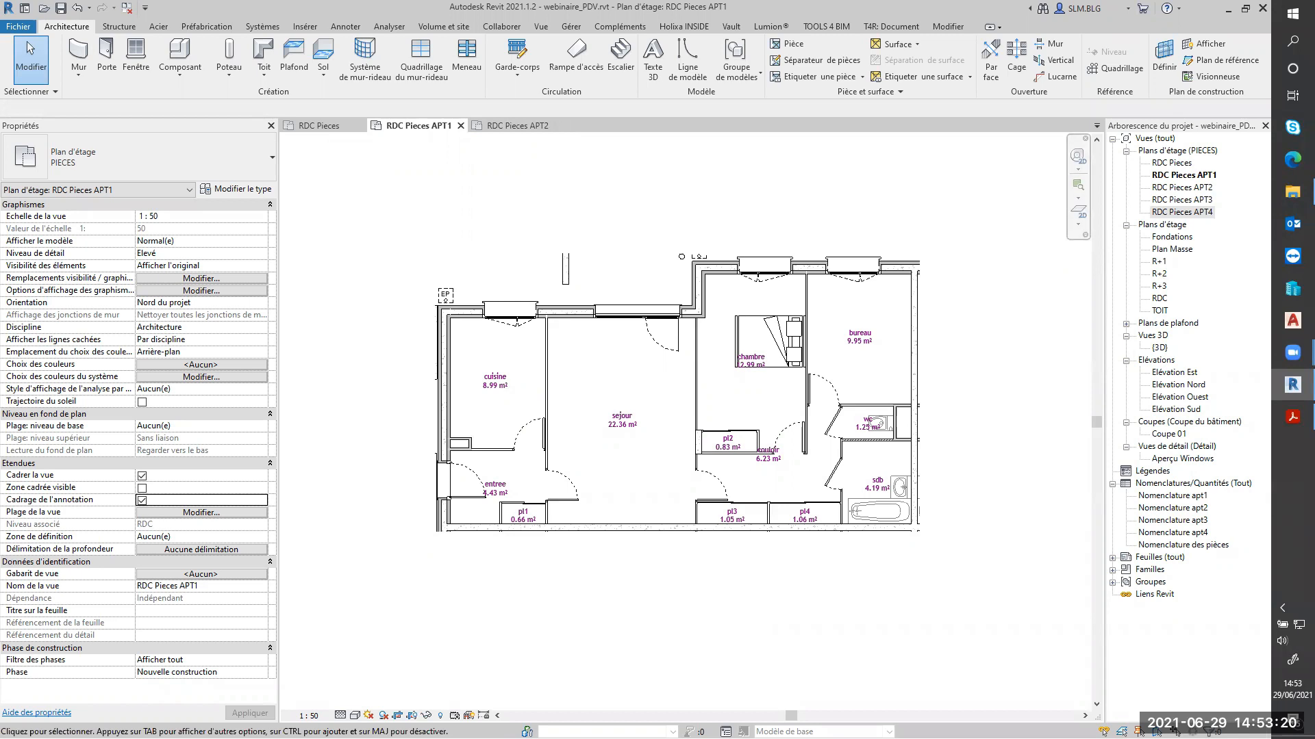
# Step: Switch to Adobe Acrobat Reader and review the sales-plan workflow notes in prepa webinaire.pdf
pyautogui.click(1292, 416)
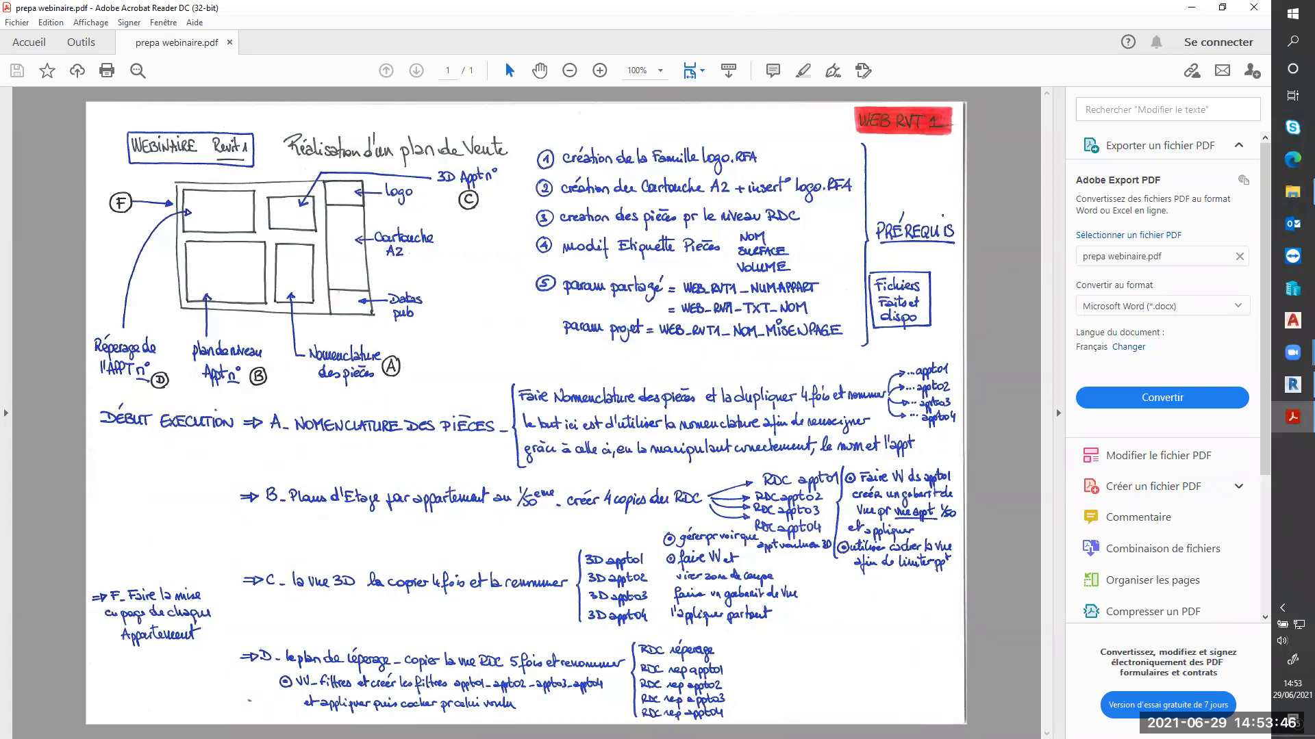
# Step: Switch to Revit, open the {3D} view and duplicate it with details
pyautogui.hotkey('alt', 'Tab')
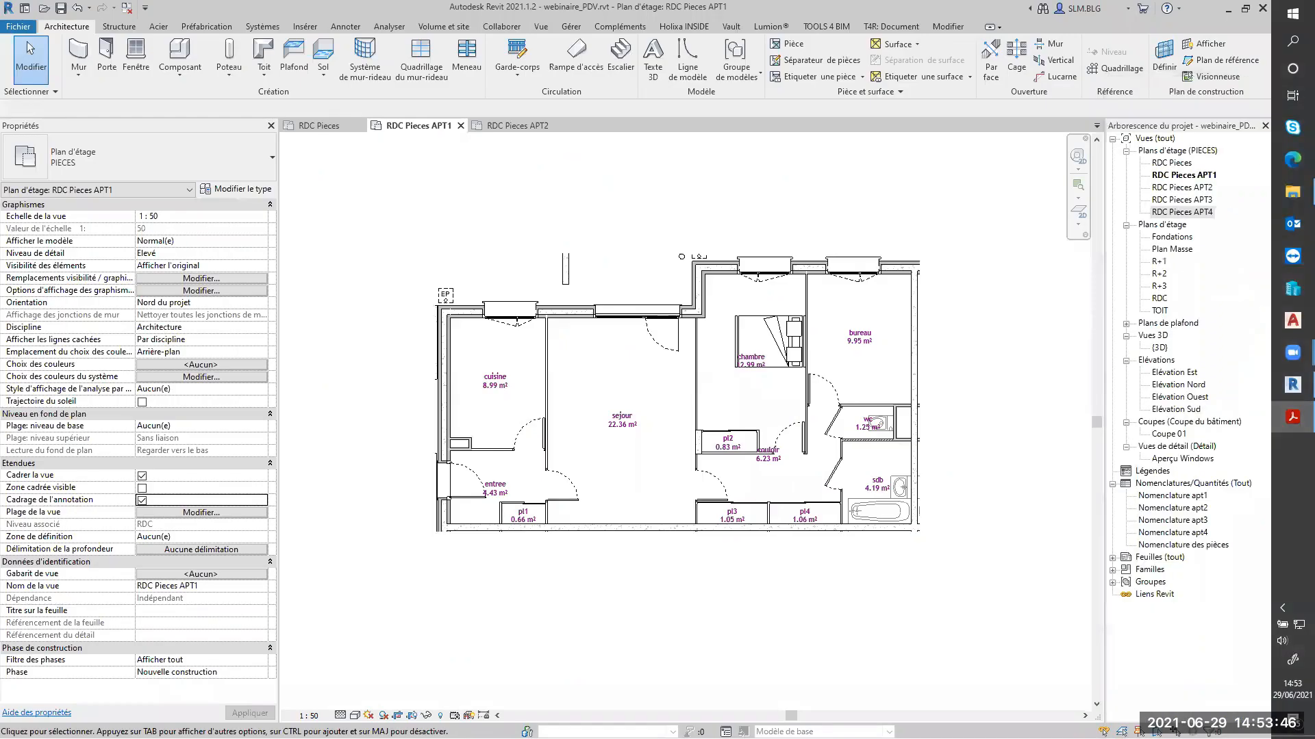
pyautogui.doubleClick(1160, 348)
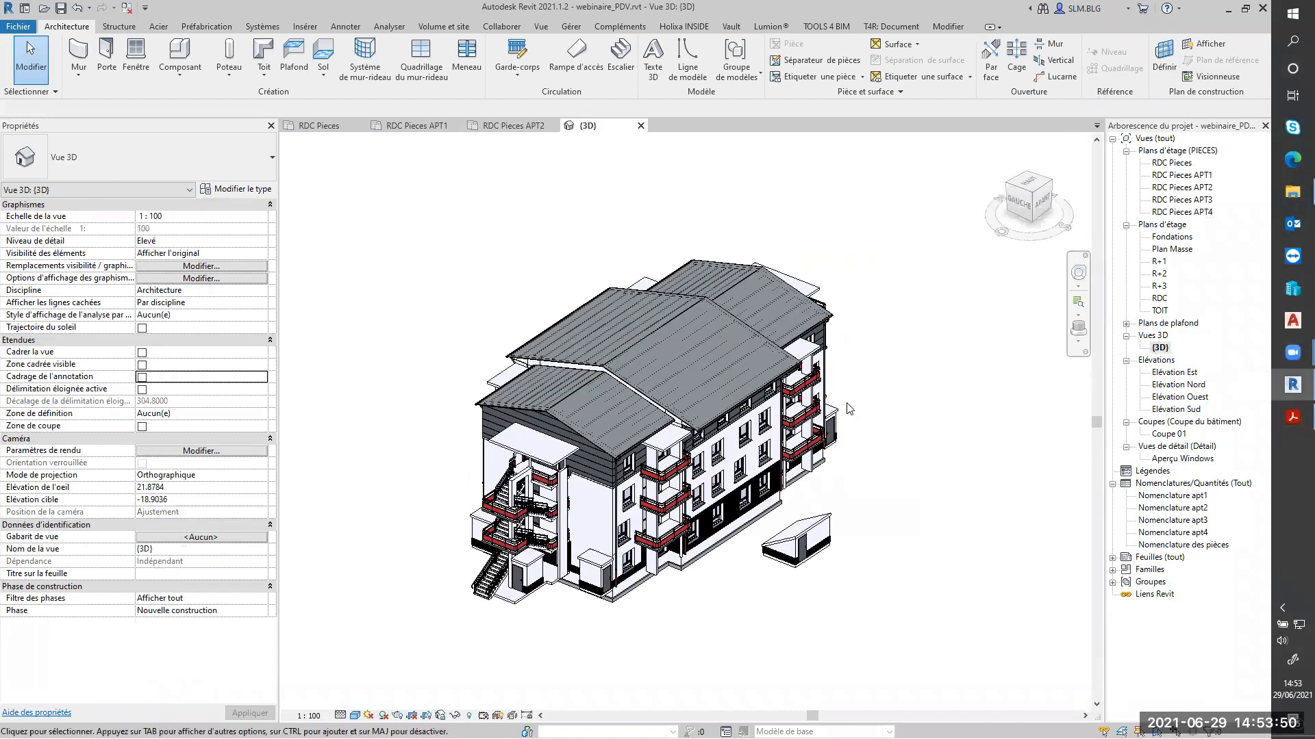
pyautogui.rightClick(1159, 349)
pyautogui.moveTo(1096, 464)
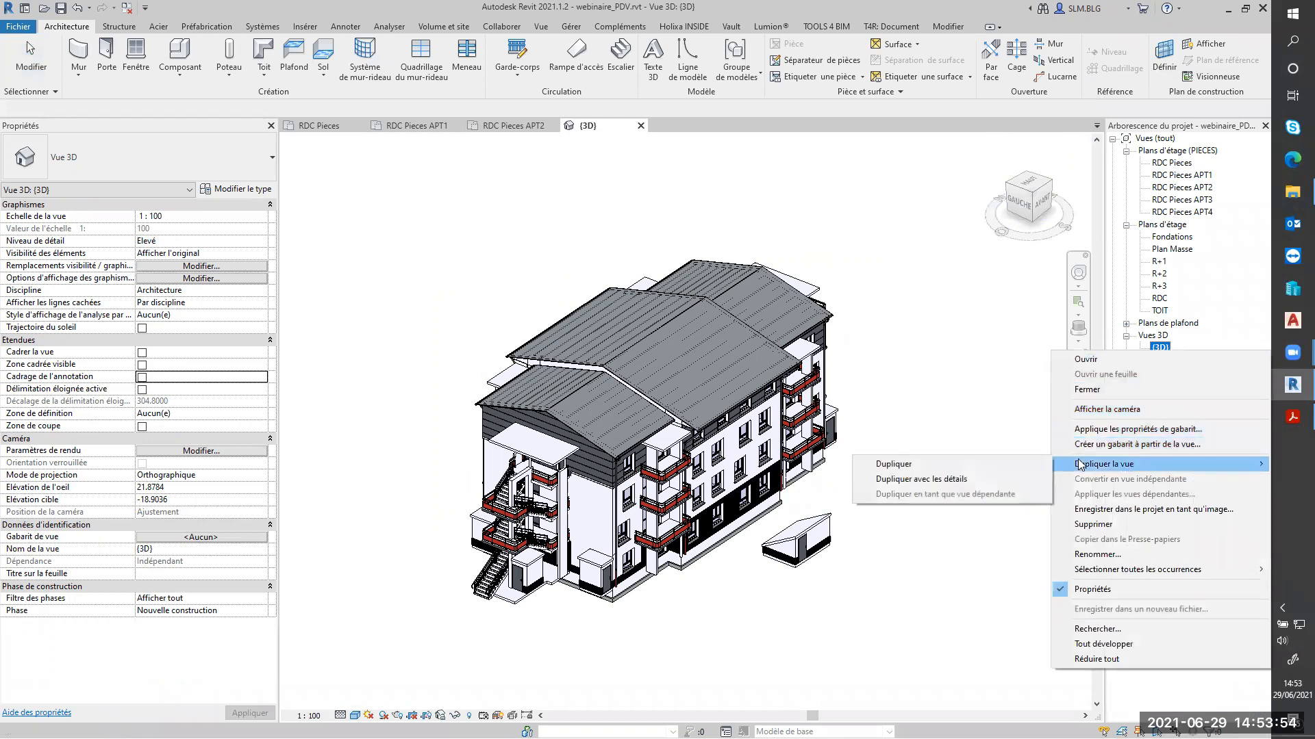
pyautogui.click(966, 481)
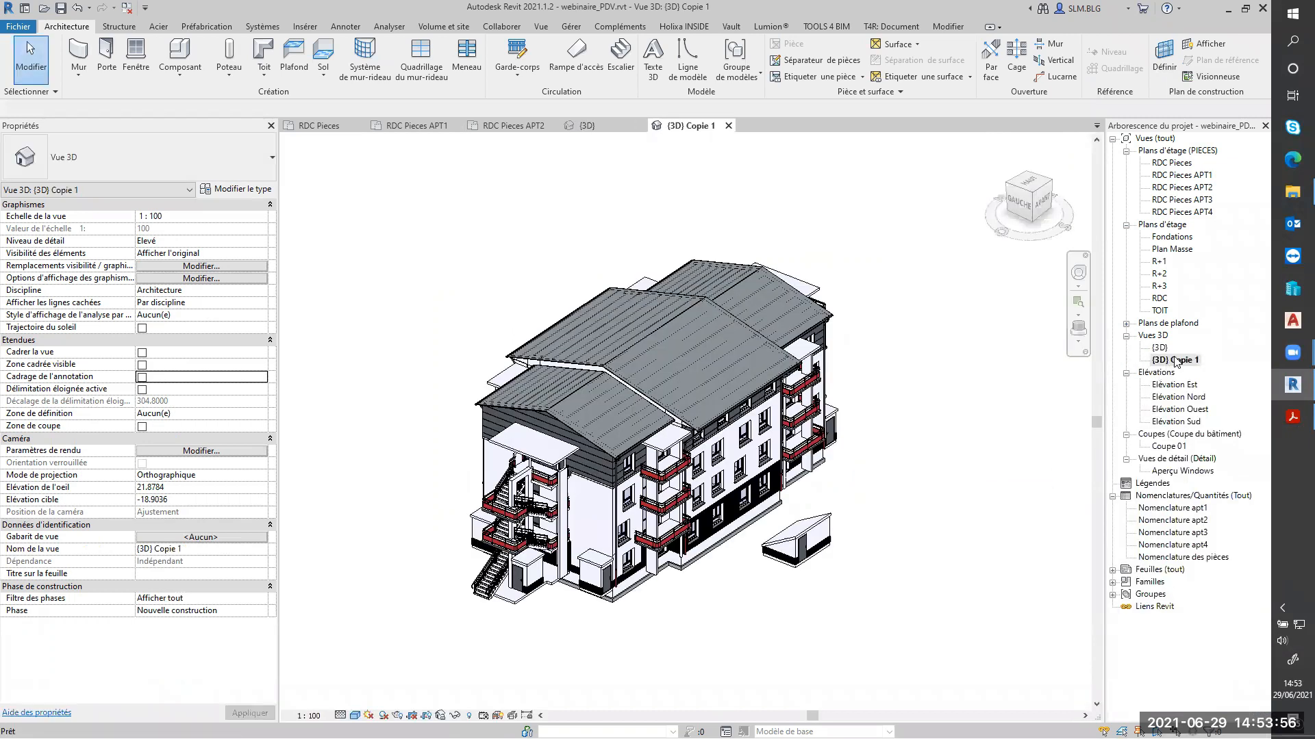
# Step: Rename the duplicated 3D view as 3D APT1
pyautogui.click(1182, 363)
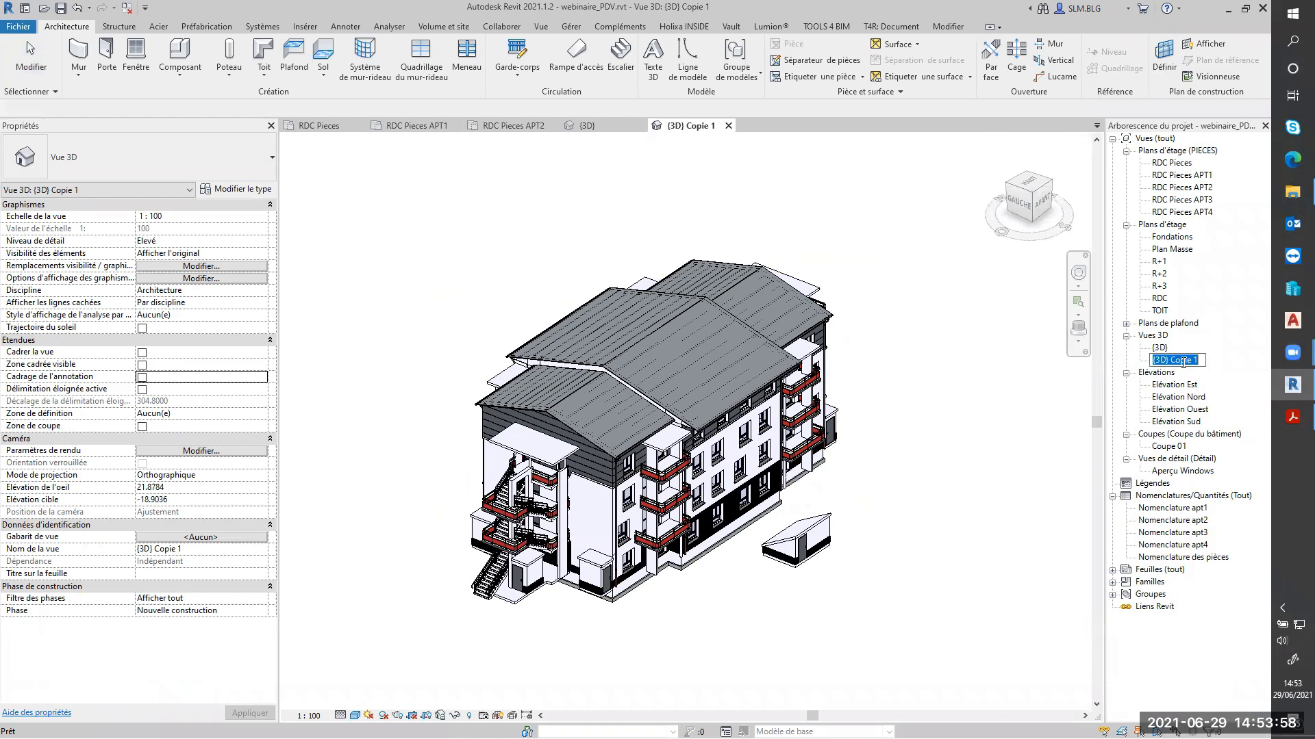
pyautogui.write('3D APT')
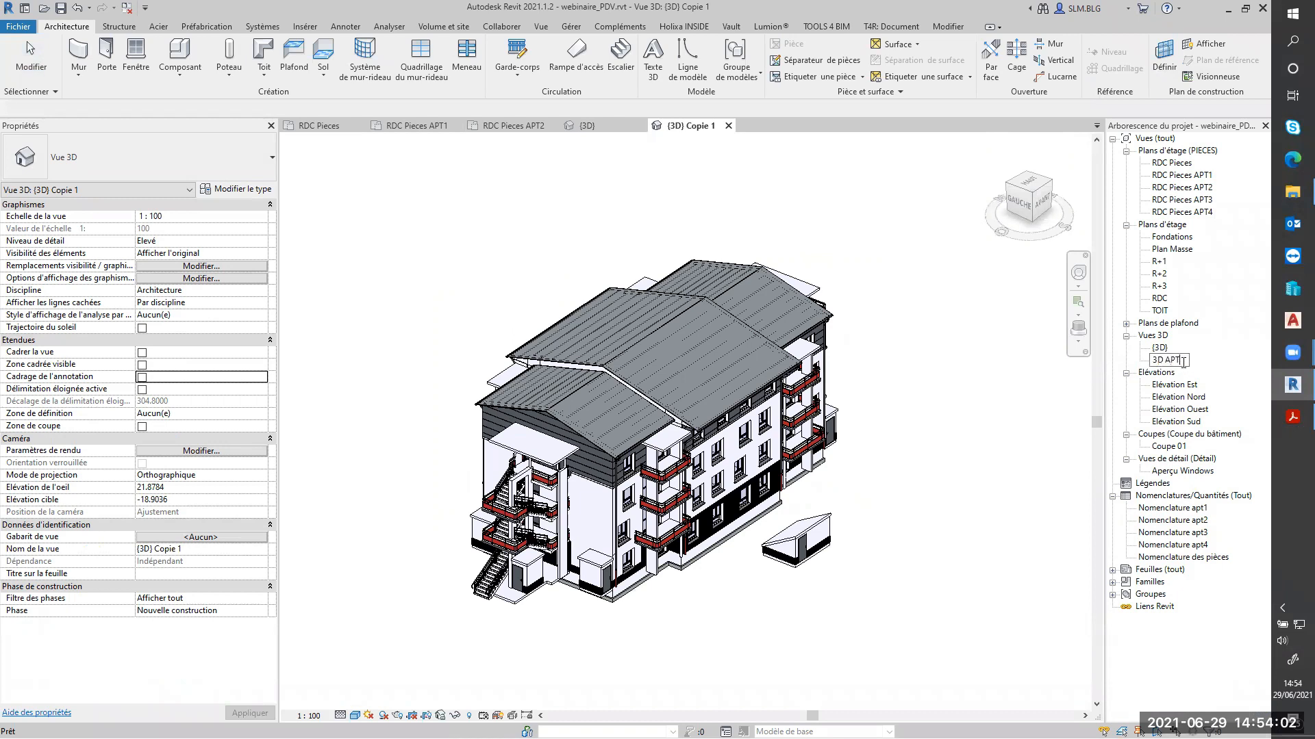
pyautogui.write('1')
pyautogui.press('Return')
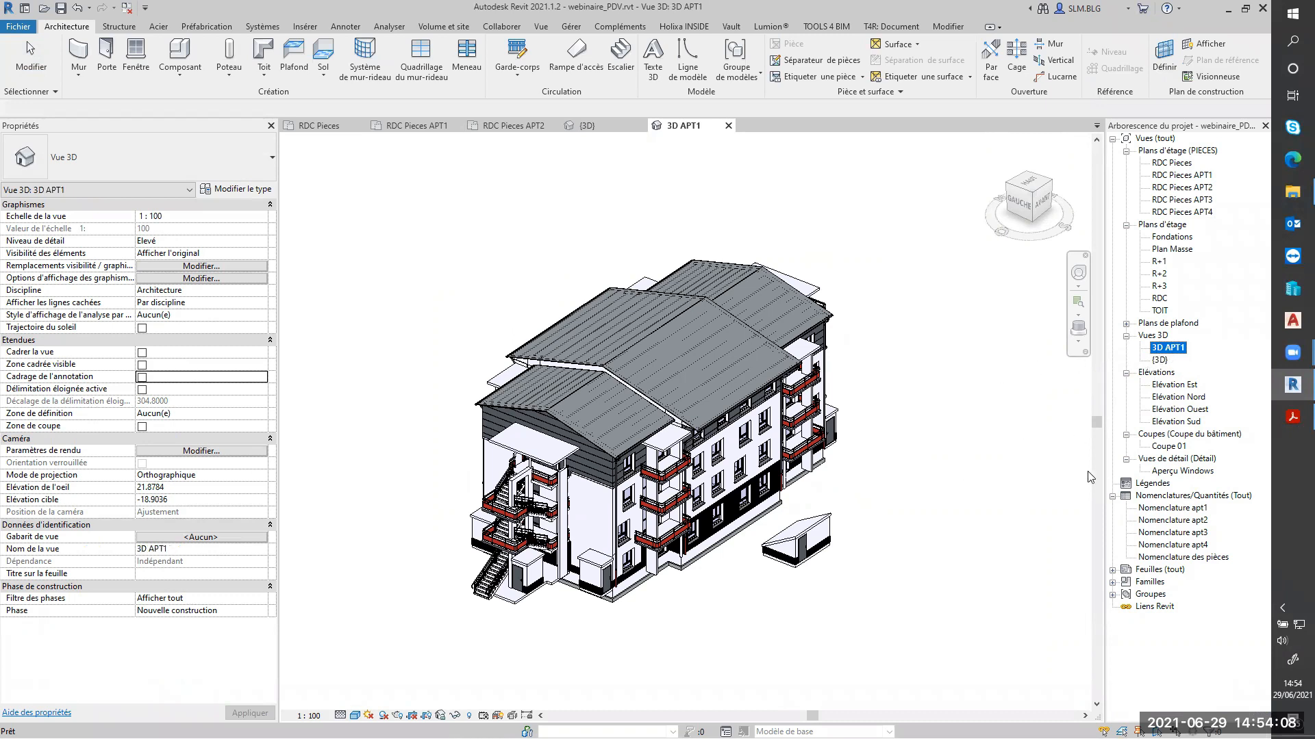
pyautogui.doubleClick(1187, 176)
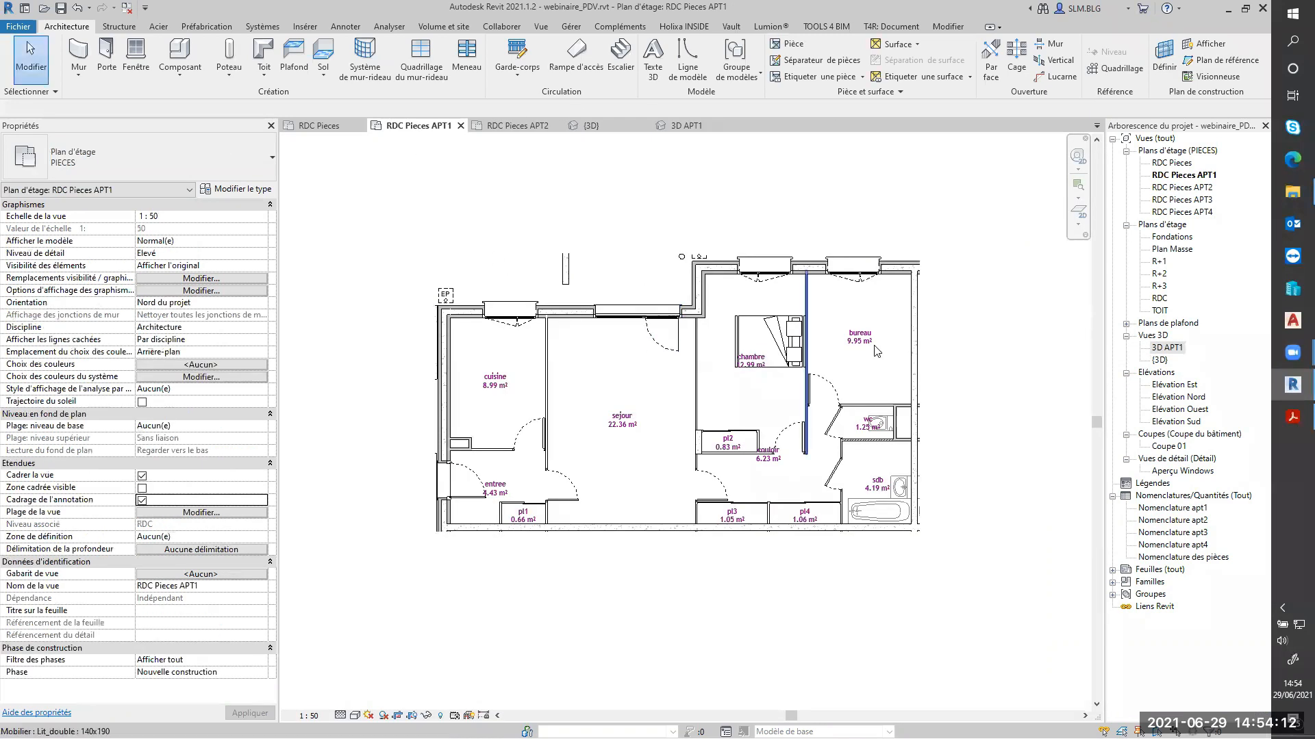
pyautogui.click(678, 126)
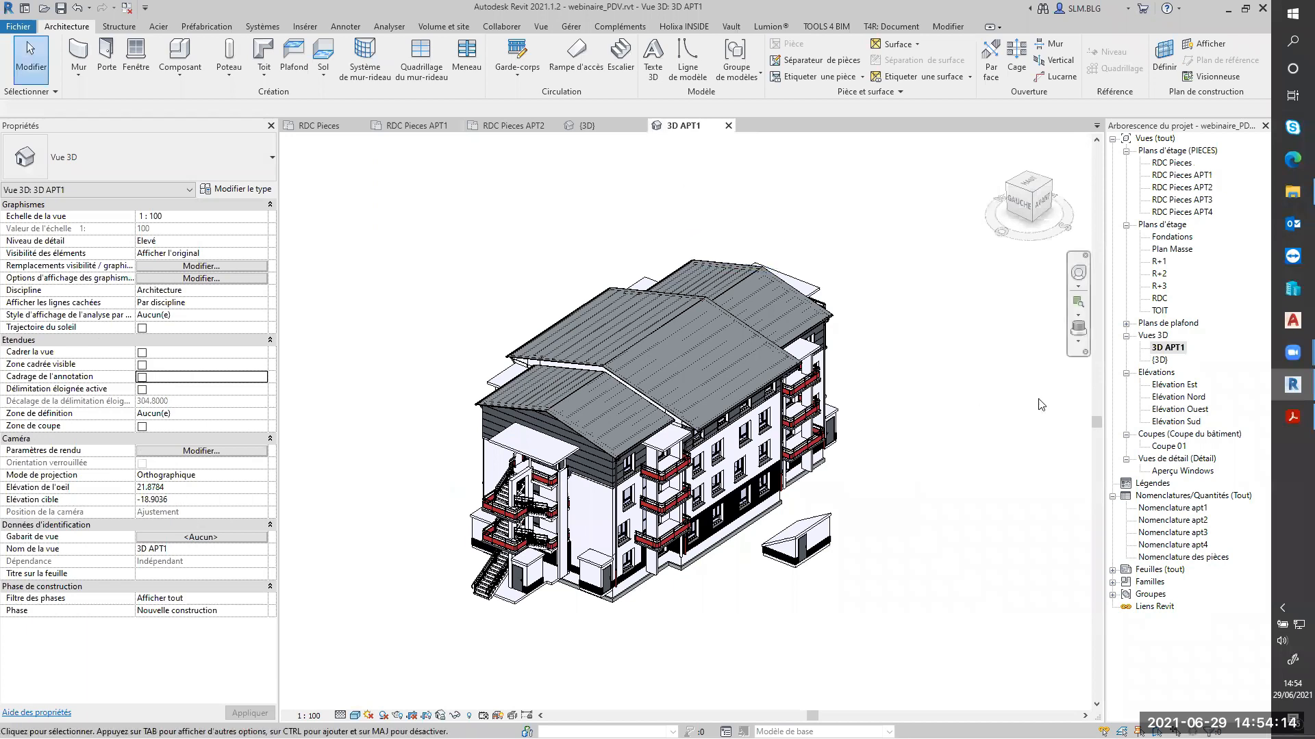
pyautogui.rightClick(1154, 337)
pyautogui.press('Escape')
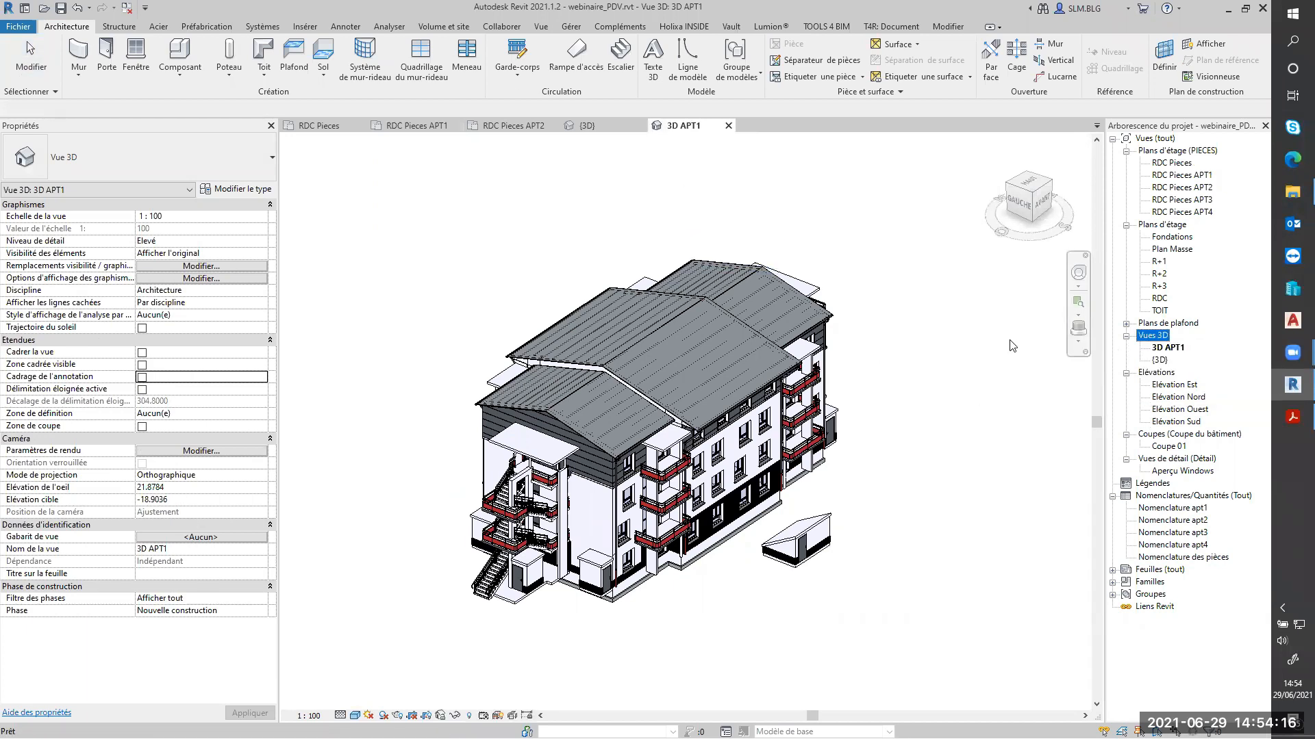
pyautogui.rightClick(1157, 348)
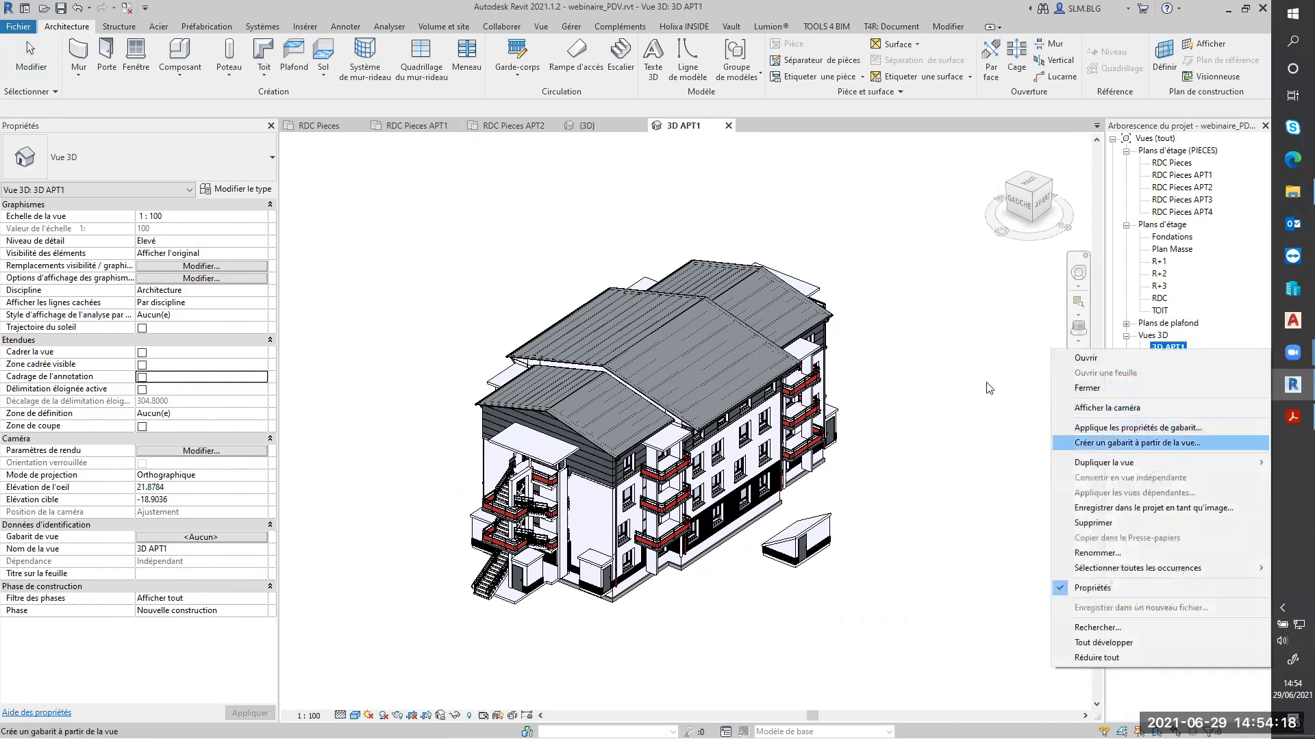
pyautogui.press('Escape')
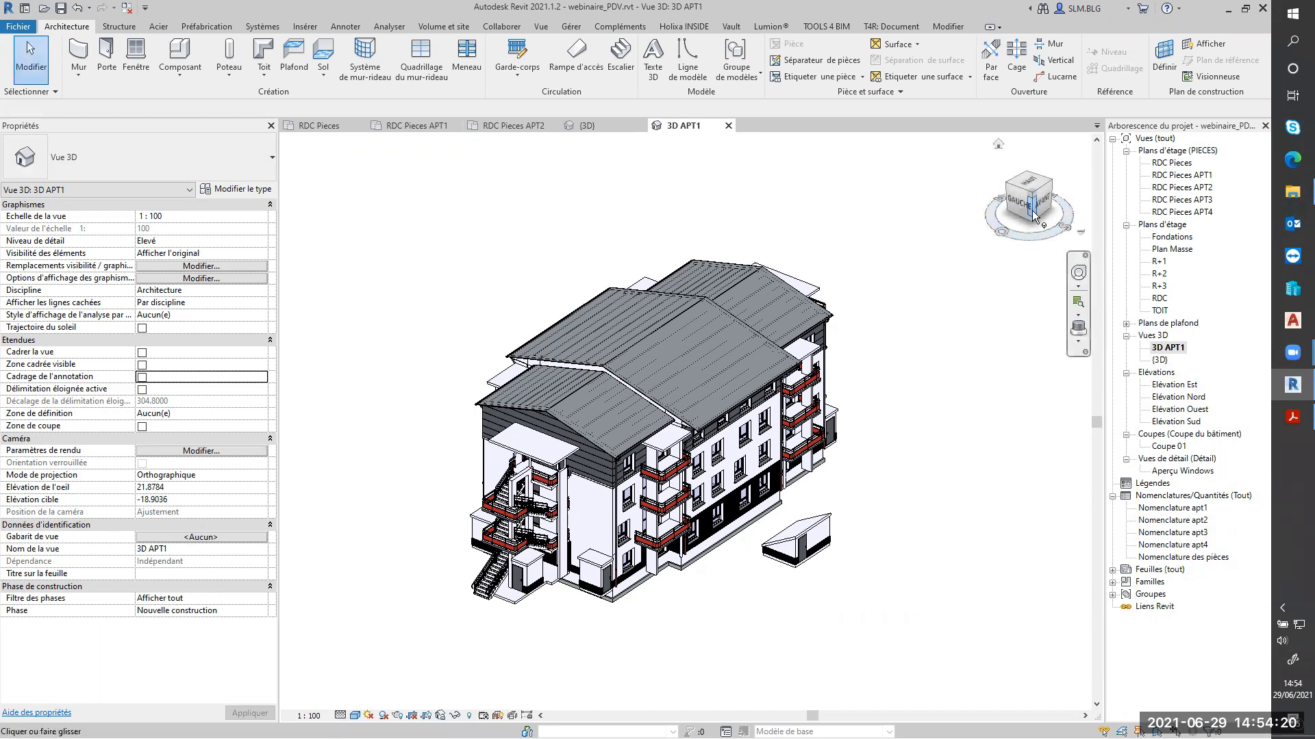
pyautogui.rightClick(1034, 218)
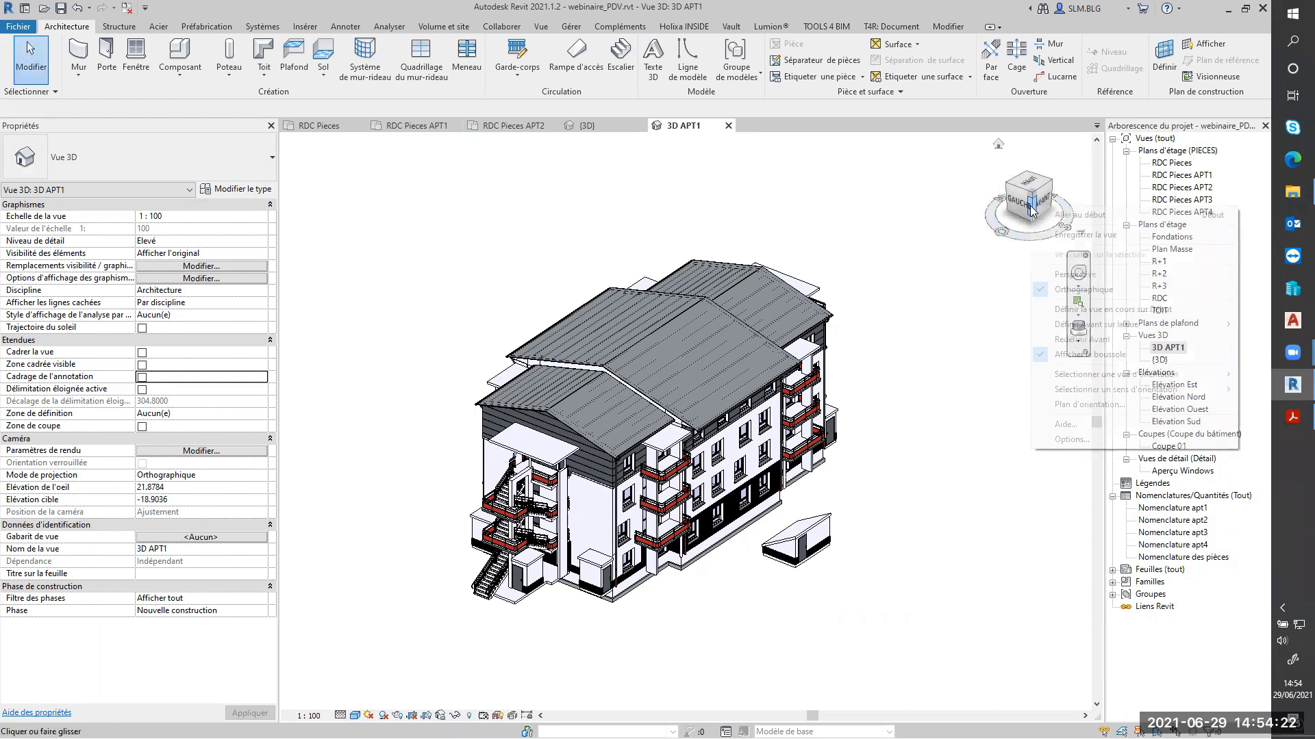
pyautogui.press('Escape')
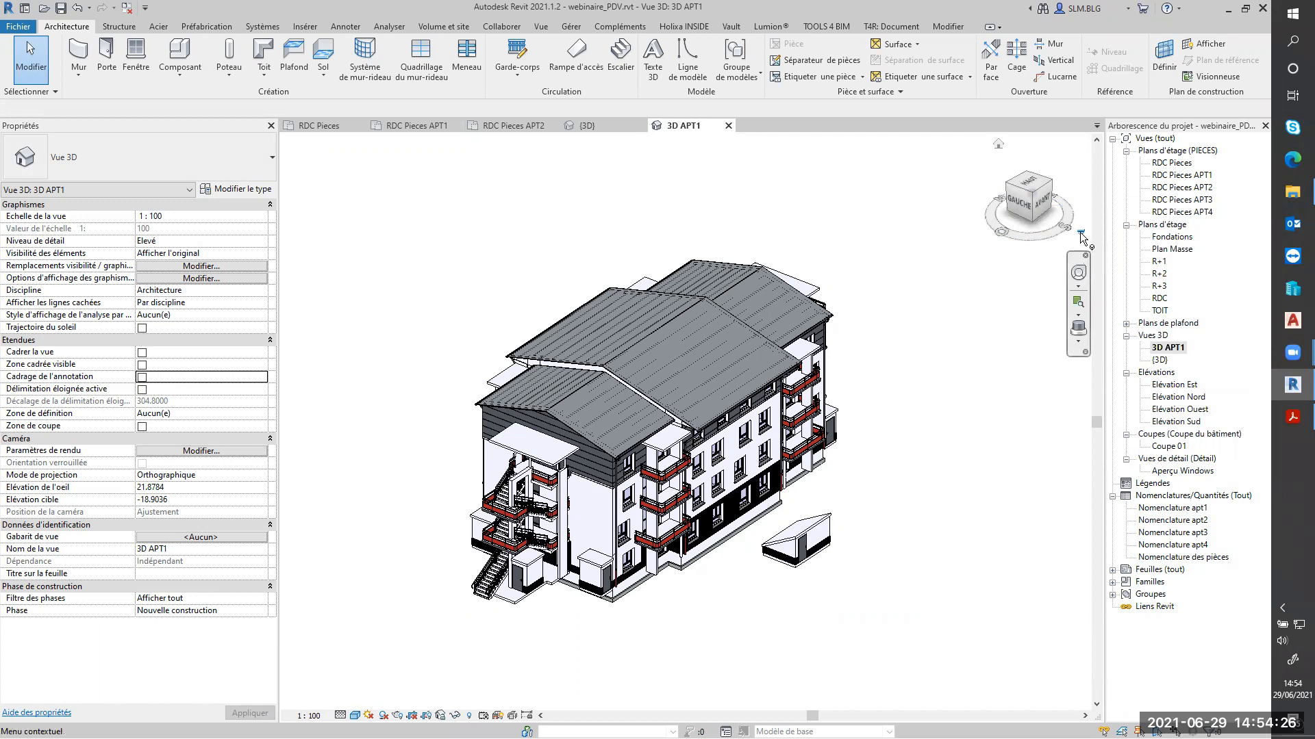
# Step: Orient the 3D APT1 view to the floor plan RDC Pieces APT1 so its section box matches that apartment
pyautogui.click(1080, 233)
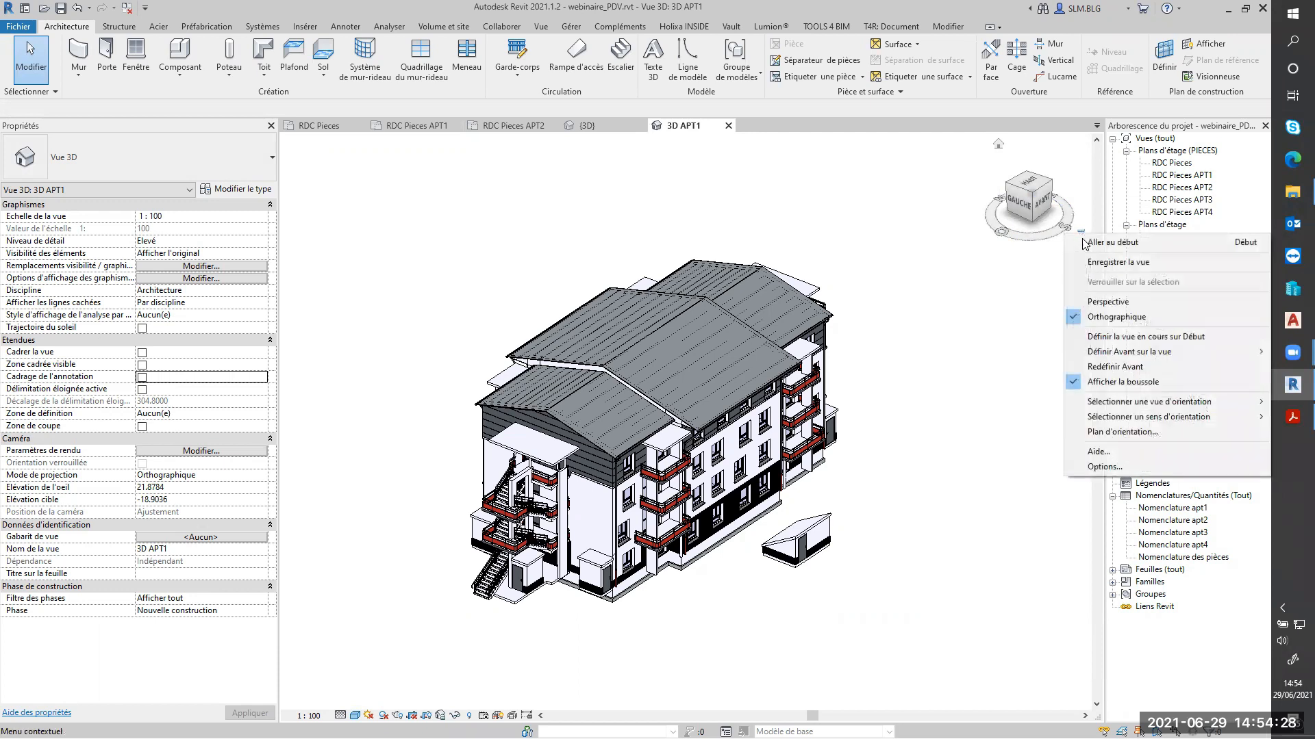
pyautogui.moveTo(1123, 401)
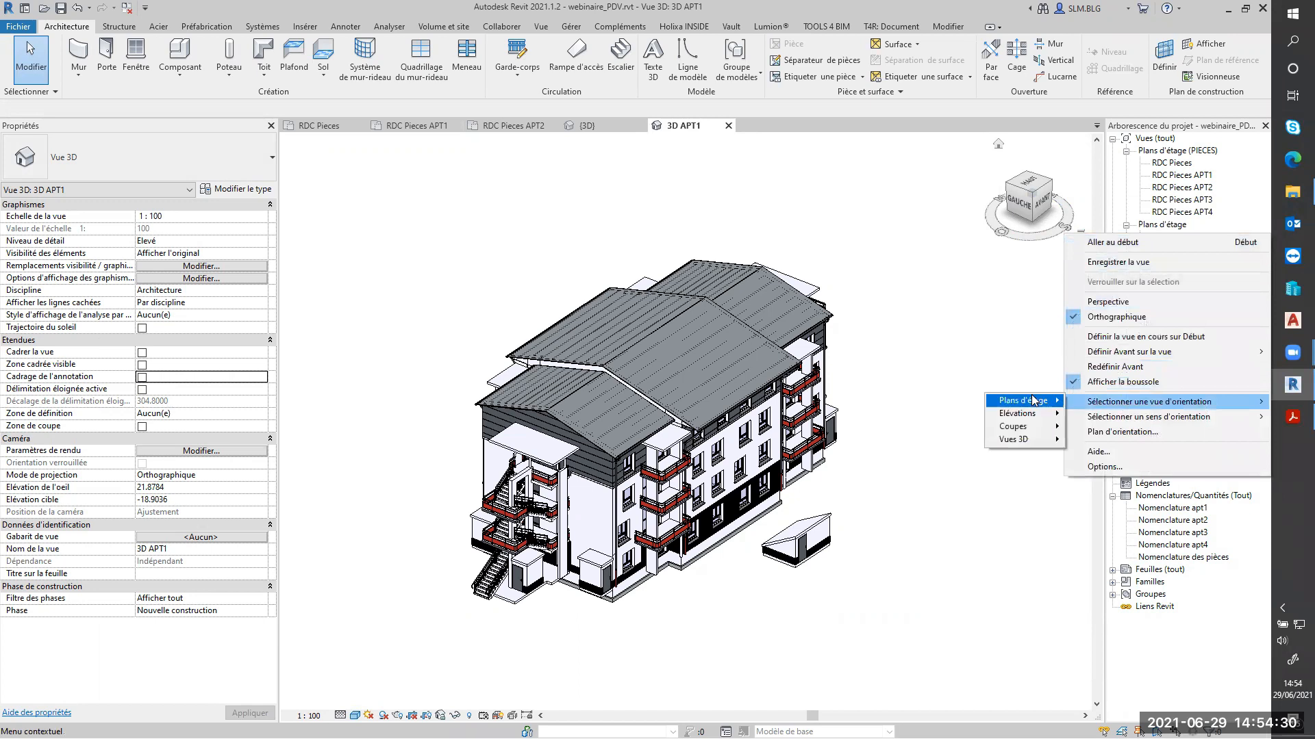
pyautogui.moveTo(1034, 402)
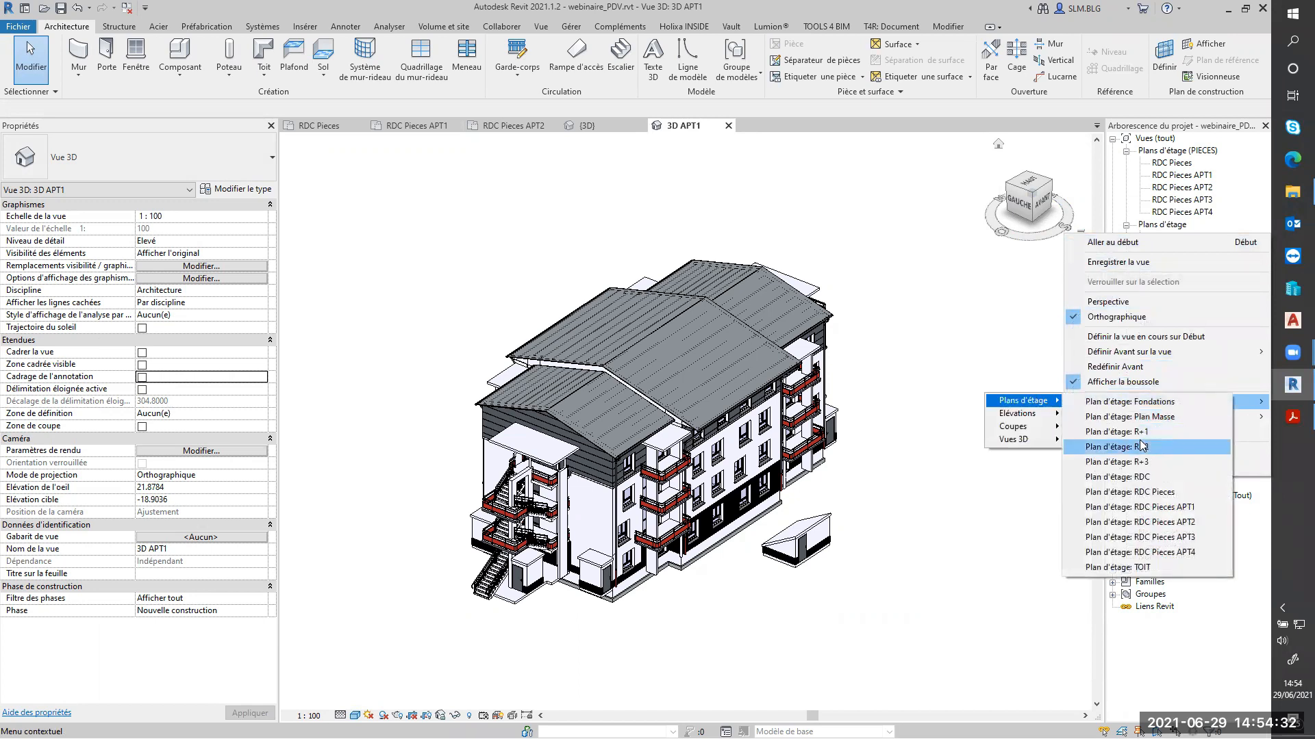
pyautogui.click(1152, 508)
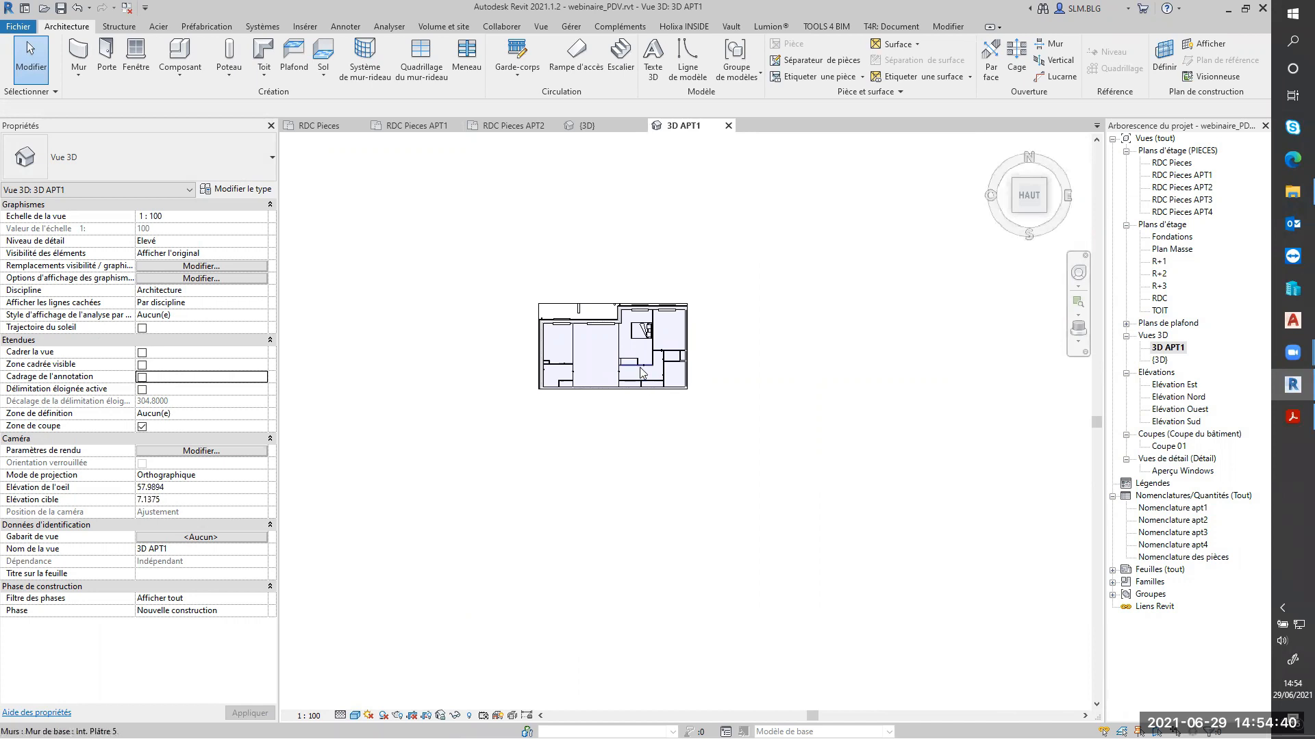
# Step: Turn the cropped apartment to an isometric view from its rear-left upper corner and centre it
pyautogui.click(1045, 211)
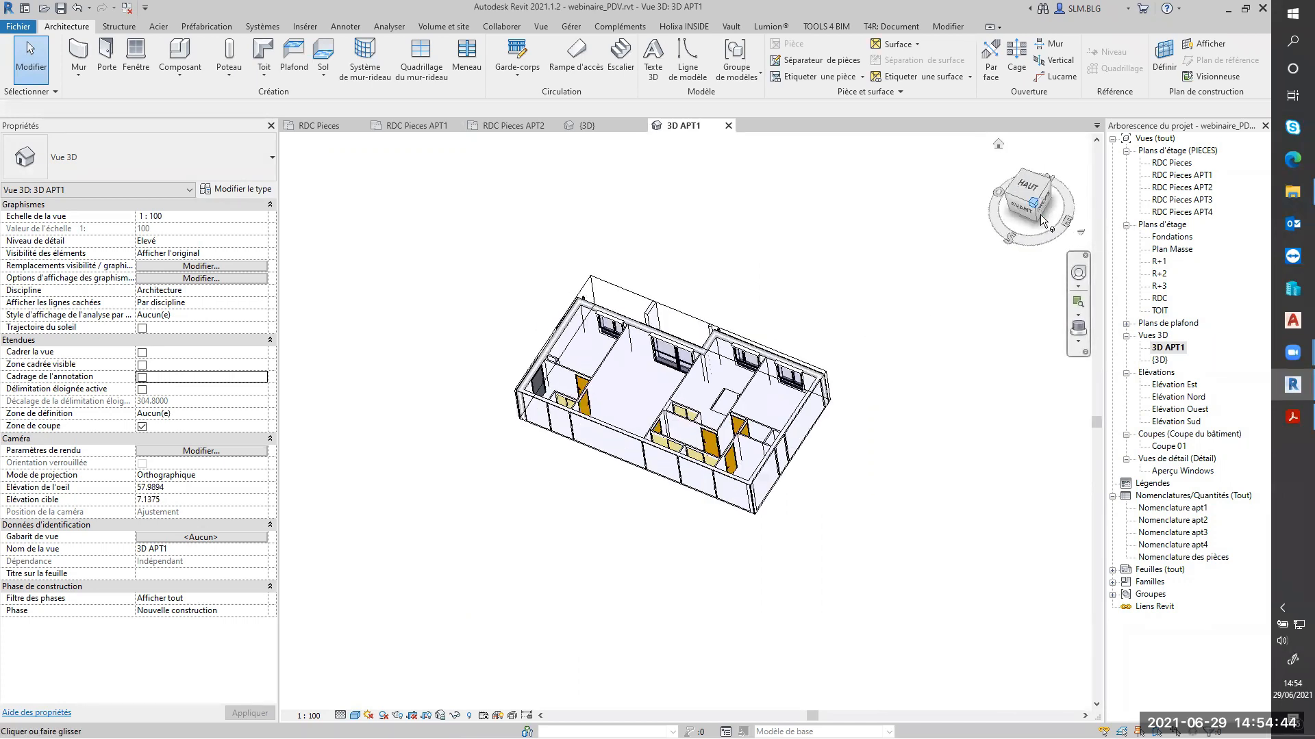
pyautogui.click(1030, 176)
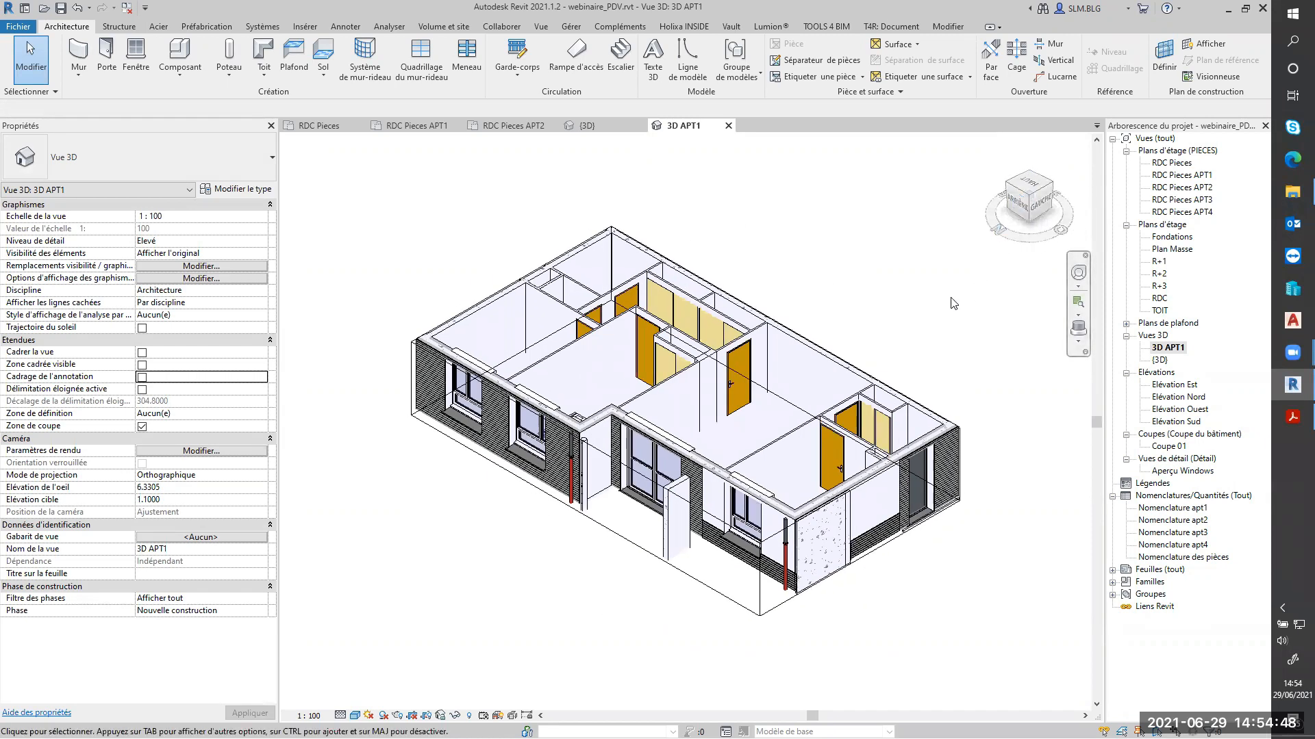
pyautogui.moveTo(934, 332); pyautogui.dragTo(903, 336, button='middle')
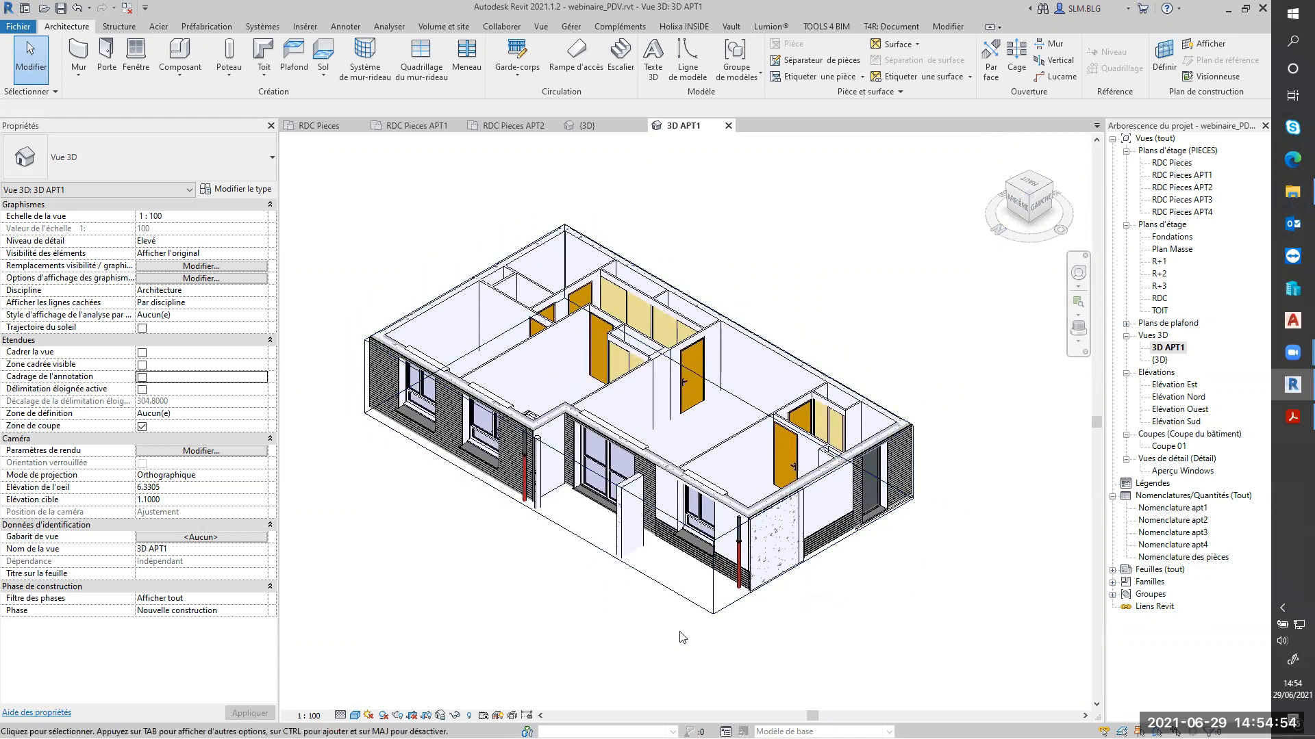
# Step: Hide the Zones de coupe annotation category in the 3D APT1 view and set its visual style to Réaliste
pyautogui.click(202, 266)
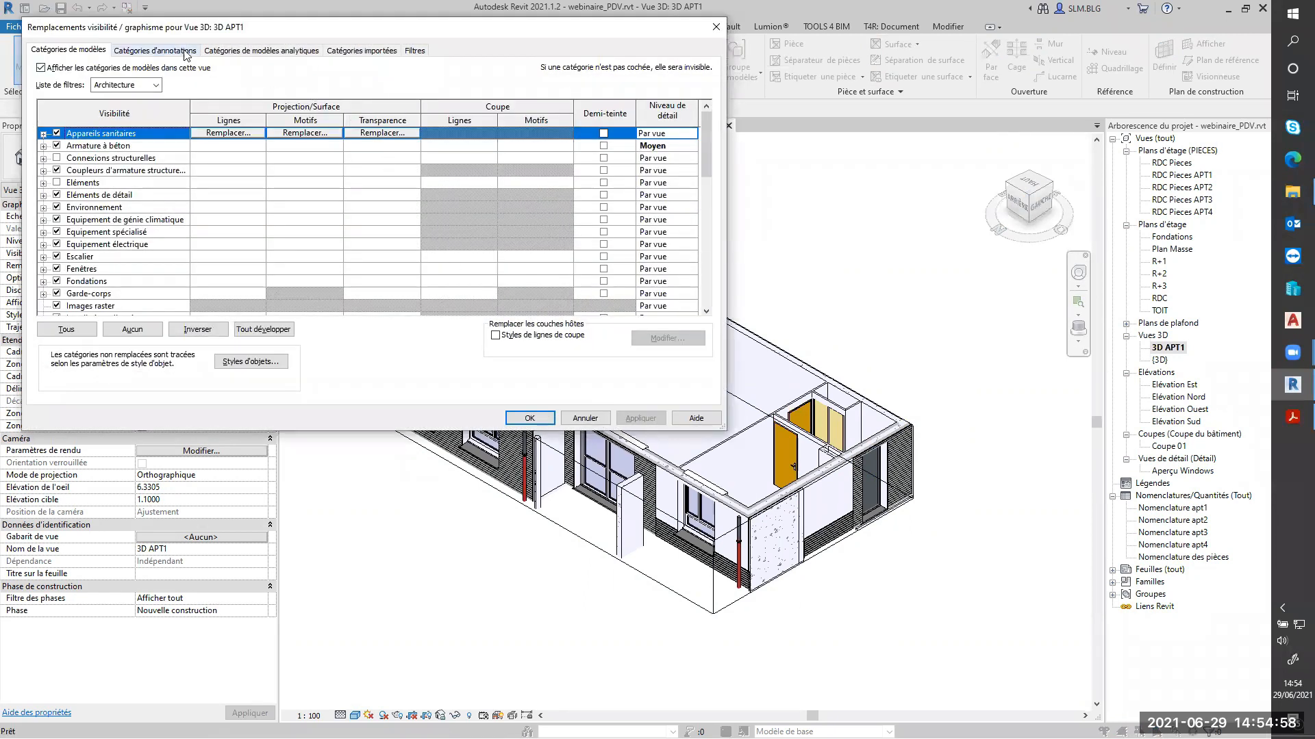
pyautogui.click(155, 50)
pyautogui.moveTo(709, 142); pyautogui.dragTo(707, 291)
pyautogui.click(56, 282)
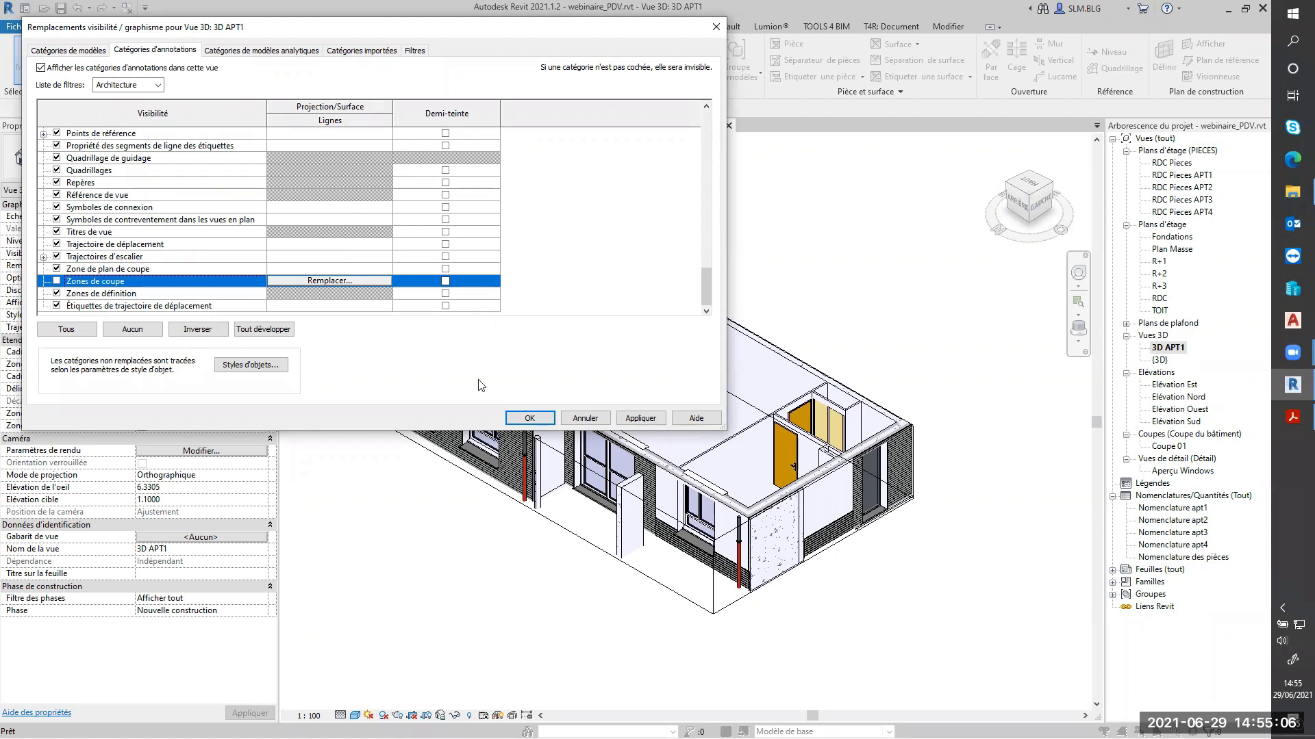
pyautogui.click(640, 418)
pyautogui.press('Return')
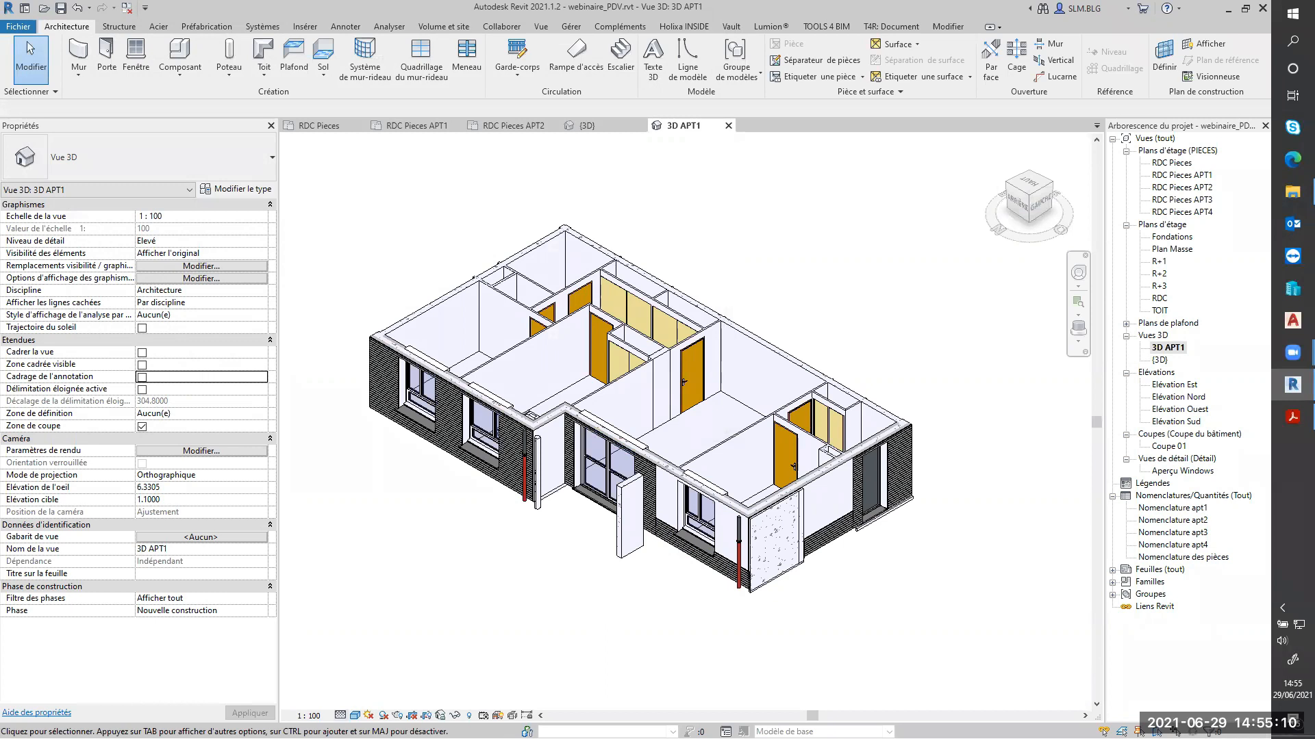
pyautogui.click(355, 716)
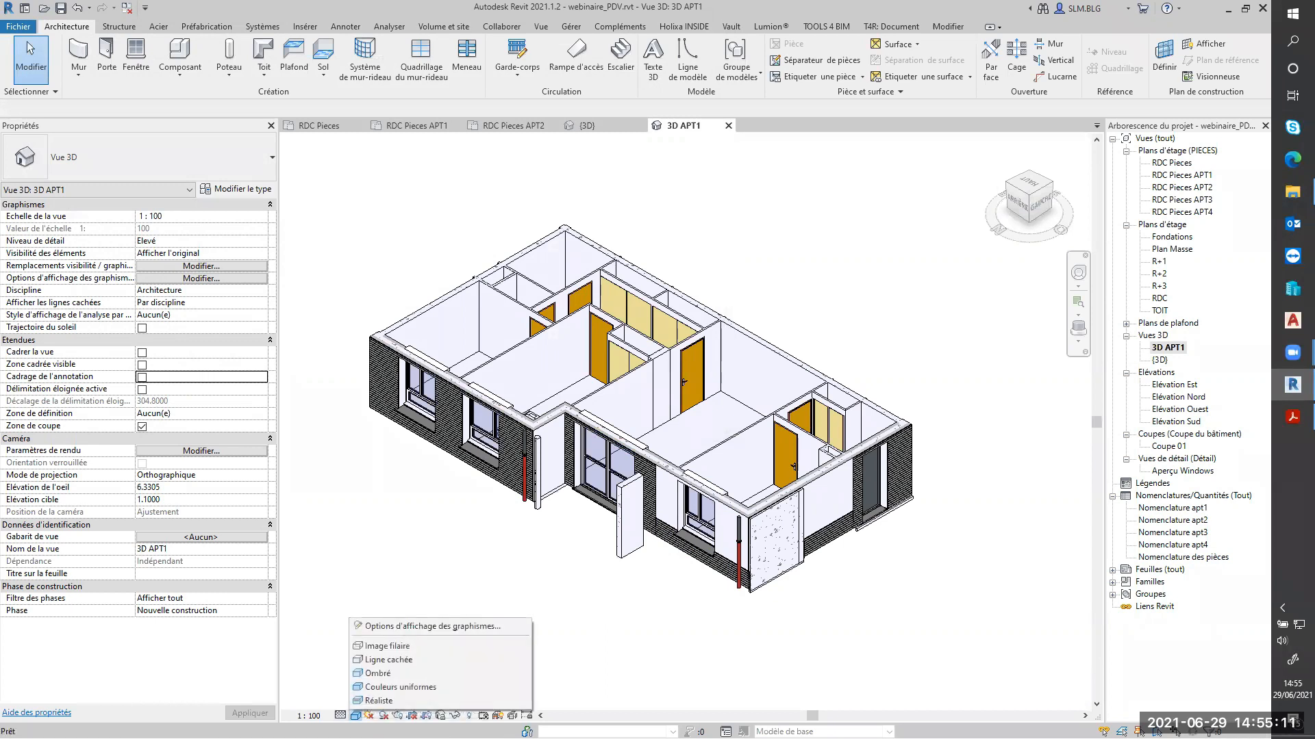
pyautogui.click(373, 702)
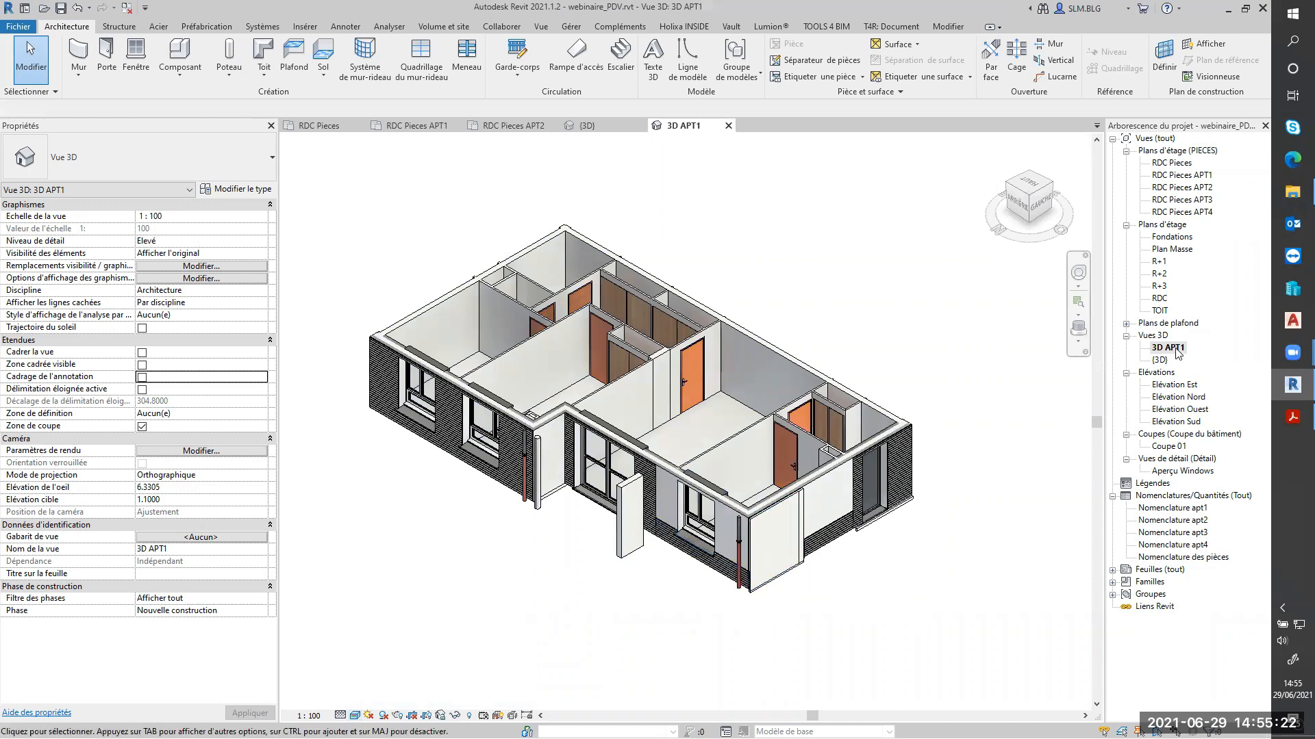
# Step: Create a view template named "pour 3D" from the 3D APT1 view, excluding the view scale parameter
pyautogui.rightClick(1175, 348)
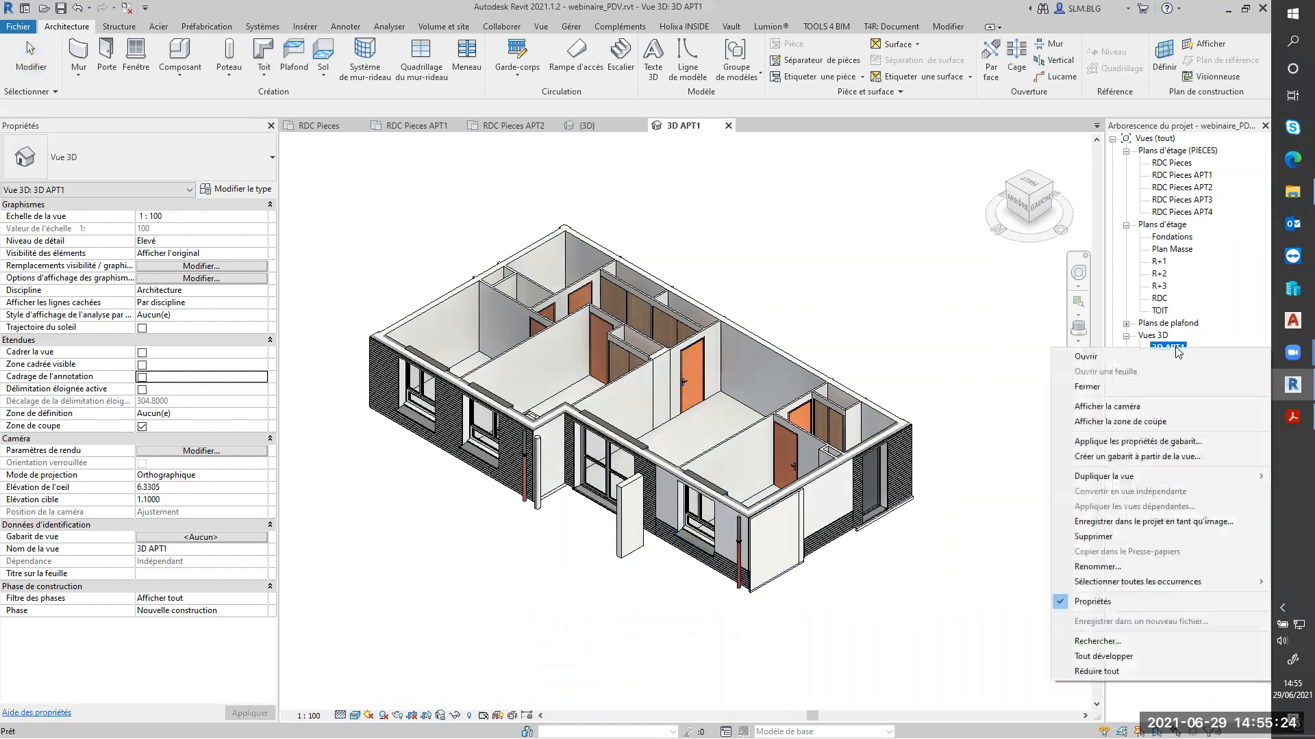
pyautogui.click(1152, 457)
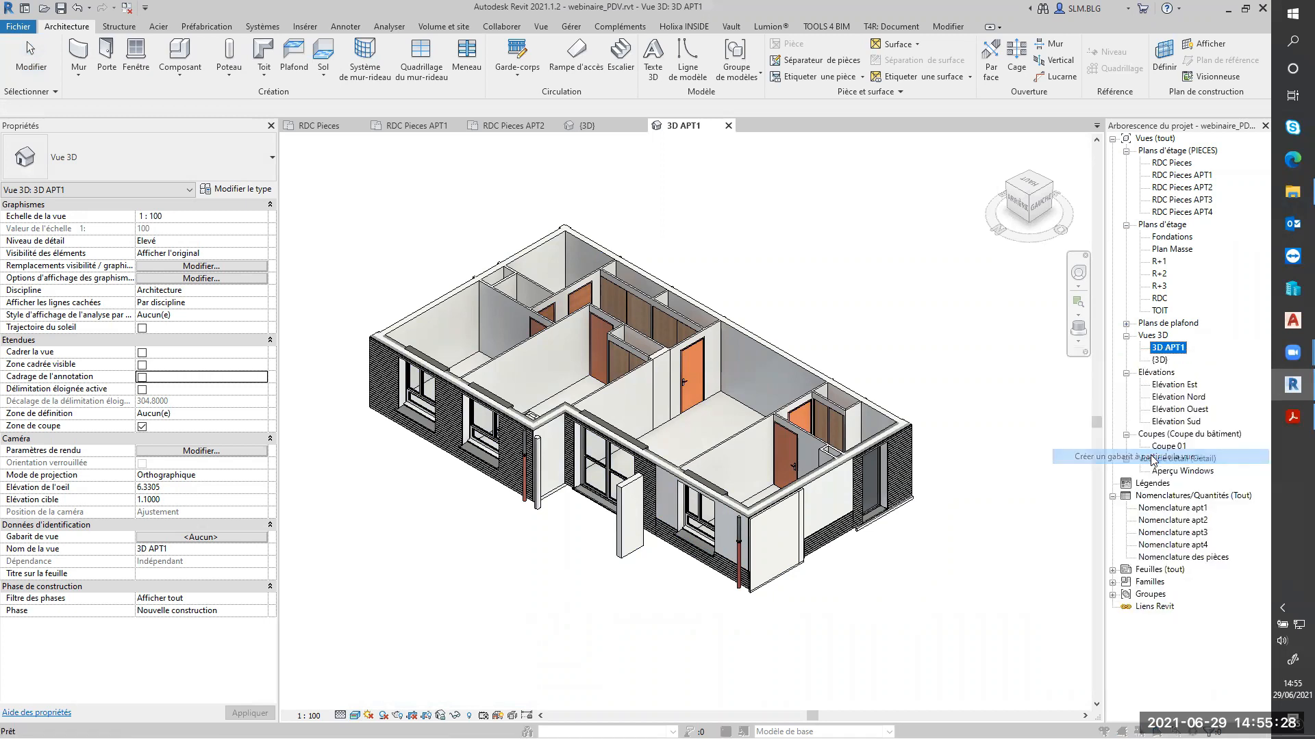
pyautogui.click(600, 223)
pyautogui.write('pour 3D')
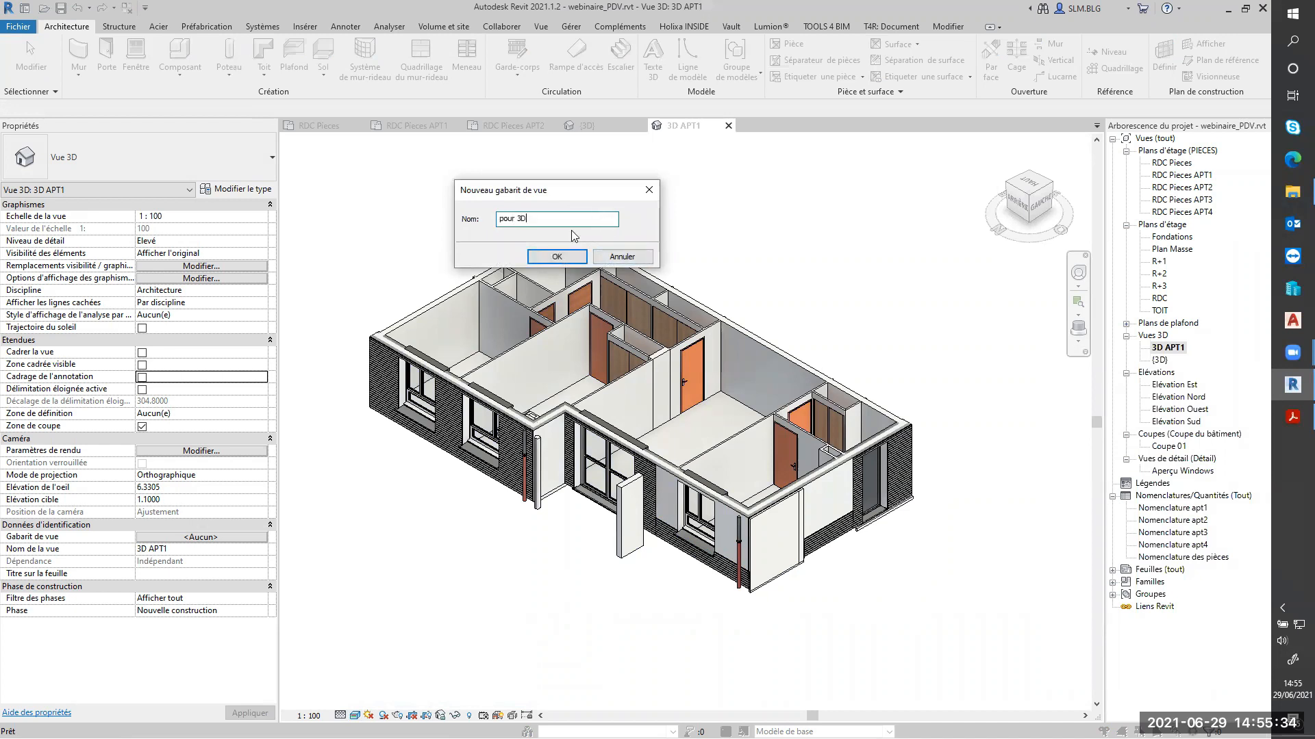
pyautogui.click(552, 260)
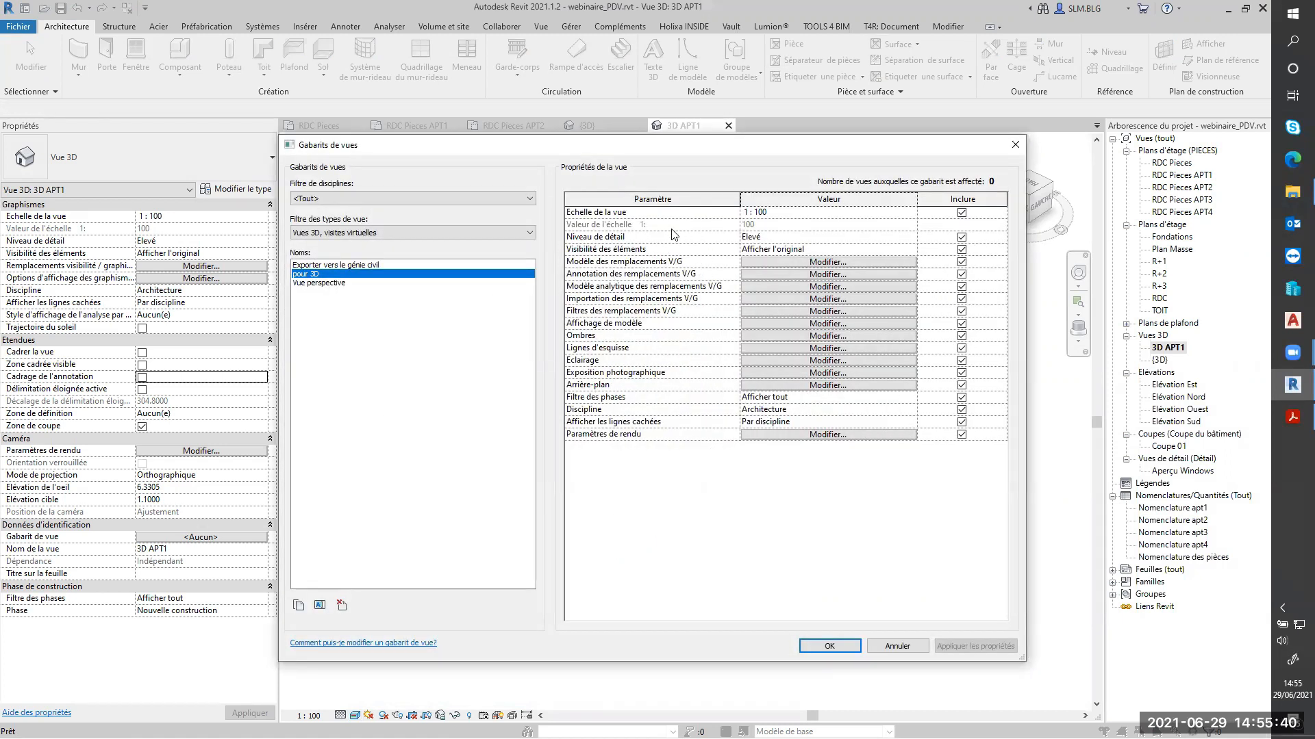
pyautogui.click(962, 213)
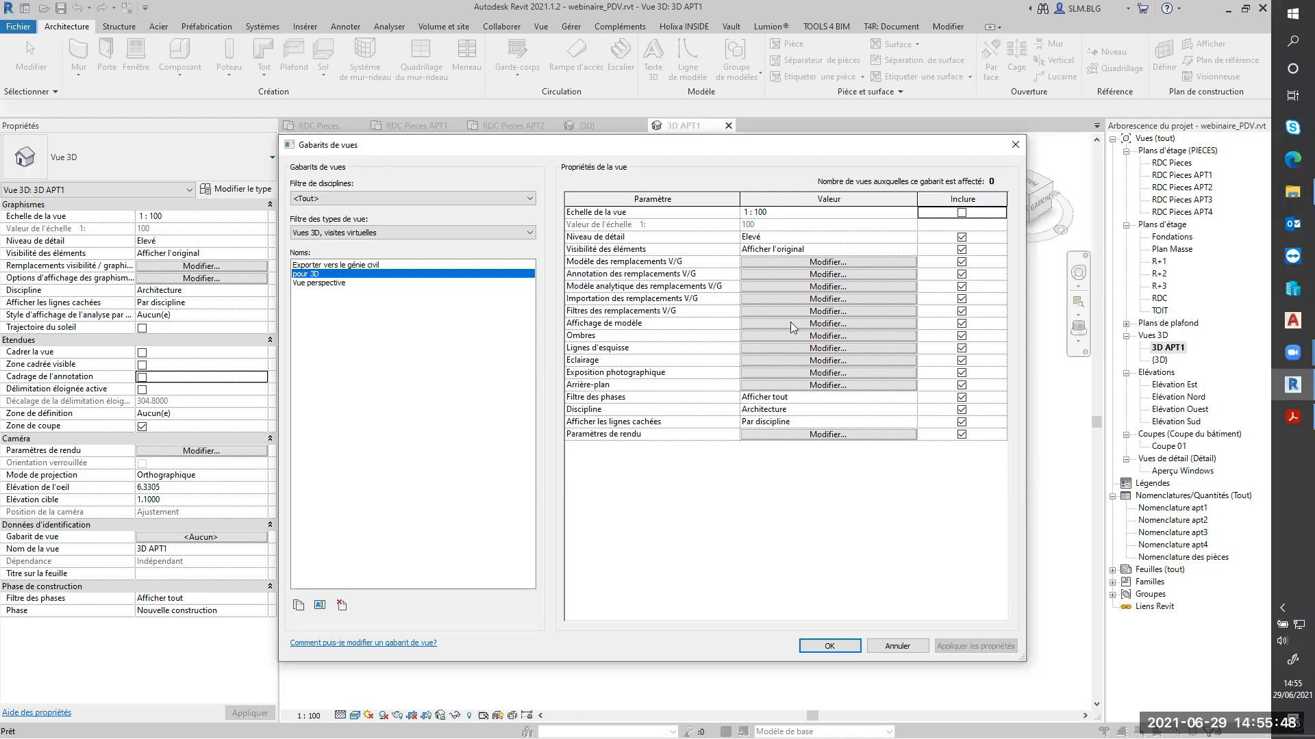
pyautogui.click(829, 646)
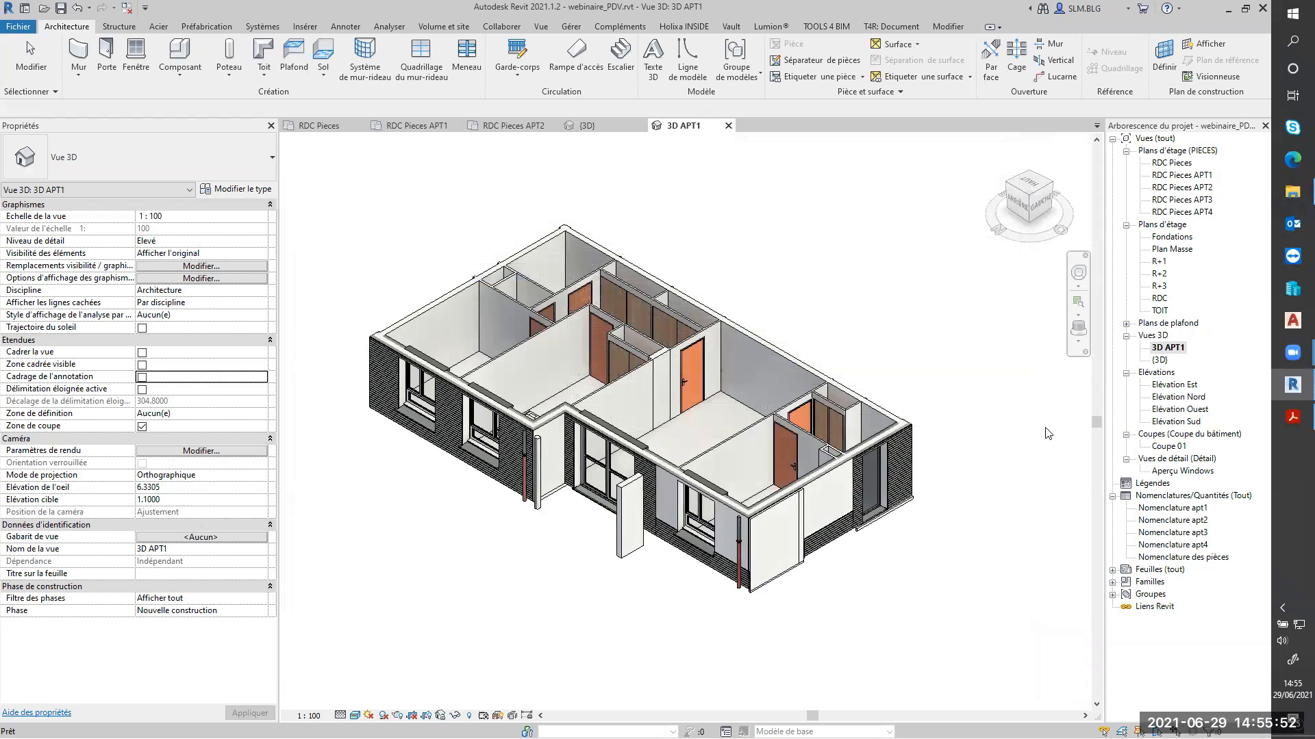
# Step: Duplicate the 3D APT1 view with details
pyautogui.rightClick(1169, 351)
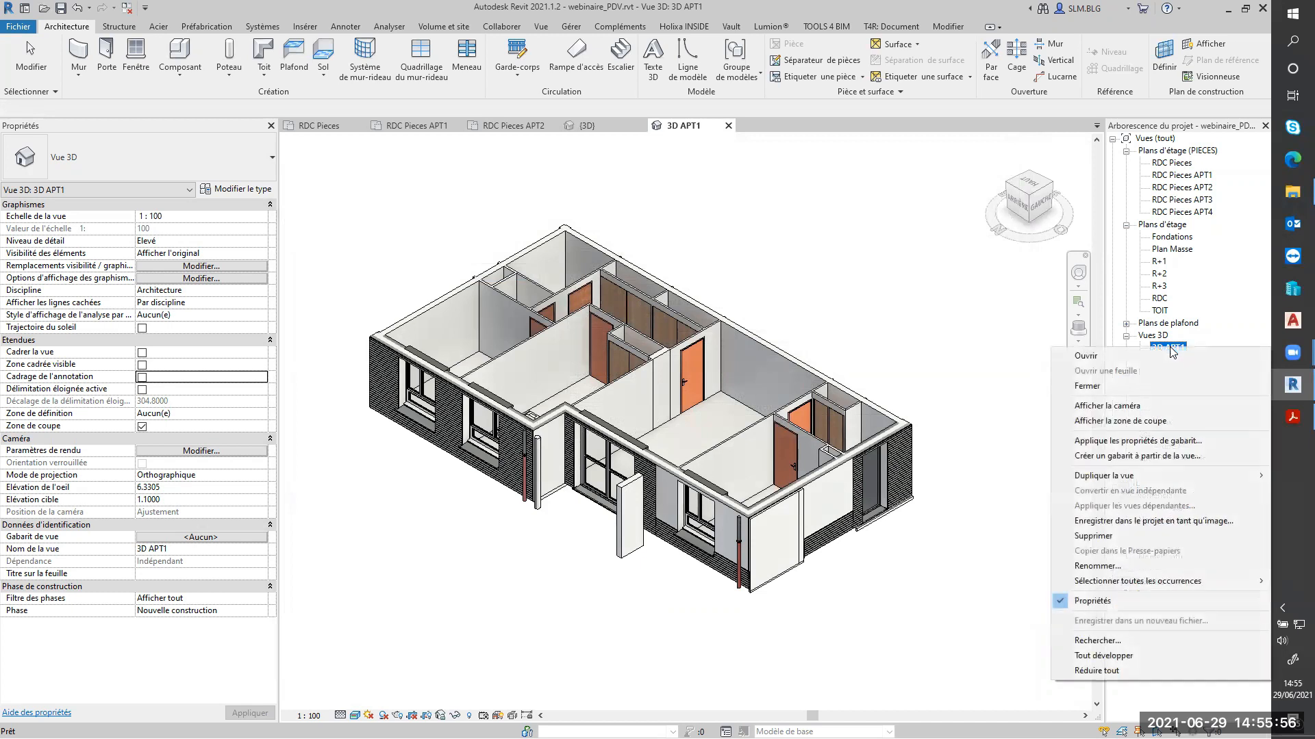
pyautogui.moveTo(1104, 481)
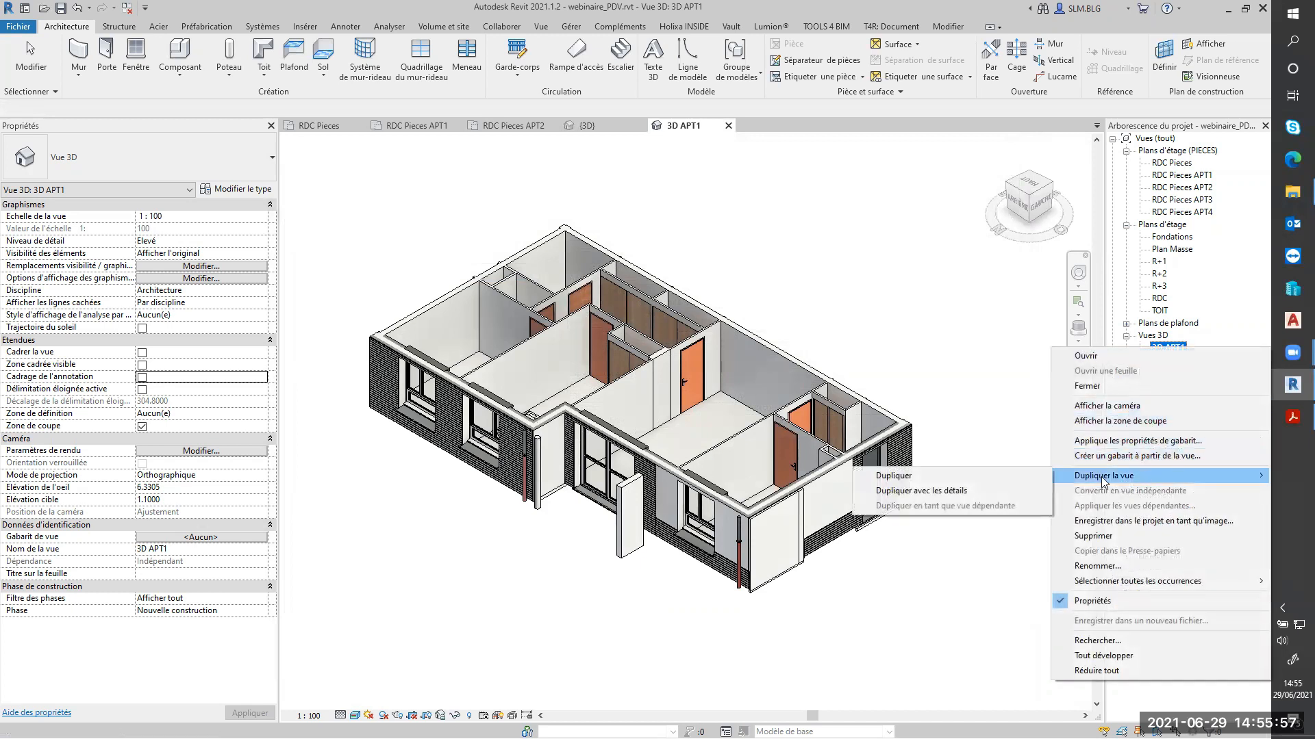
pyautogui.click(962, 492)
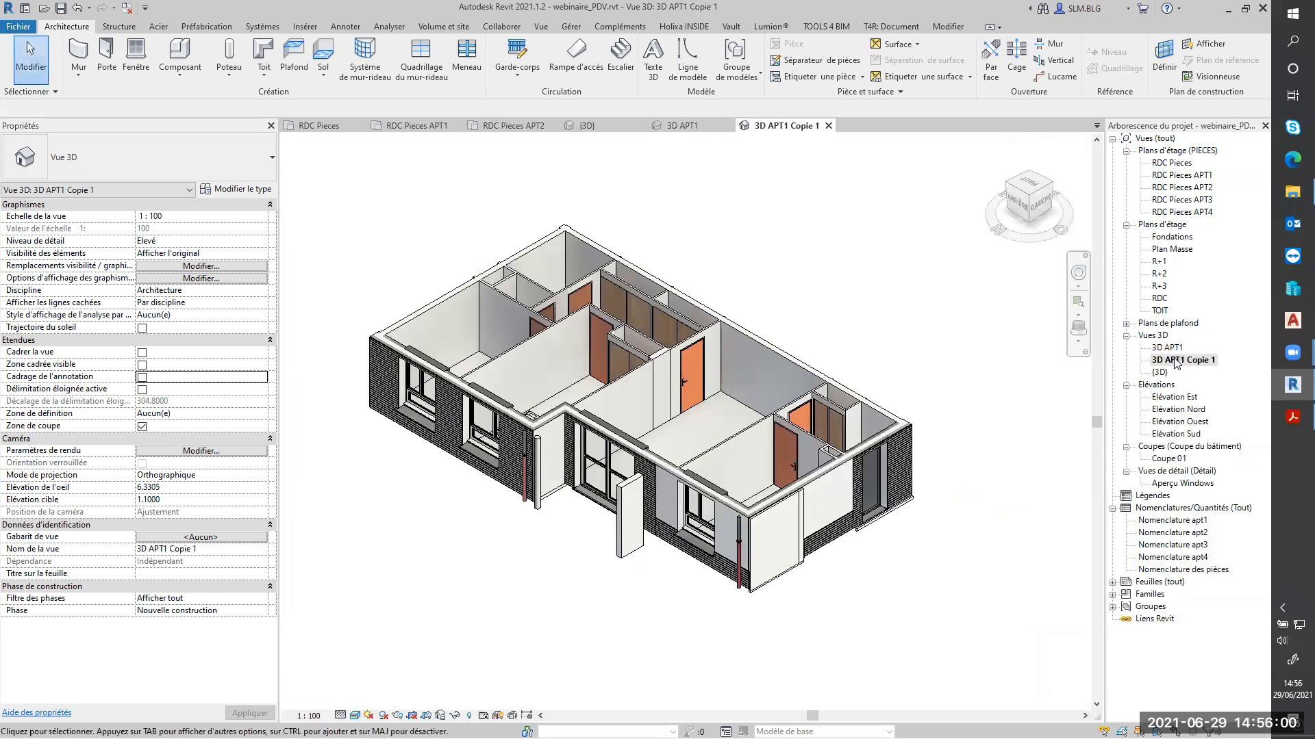
# Step: Rename the copied 3D view as 3D APT2
pyautogui.click(1175, 360)
pyautogui.moveTo(1179, 361); pyautogui.dragTo(1227, 359)
pyautogui.write('2')
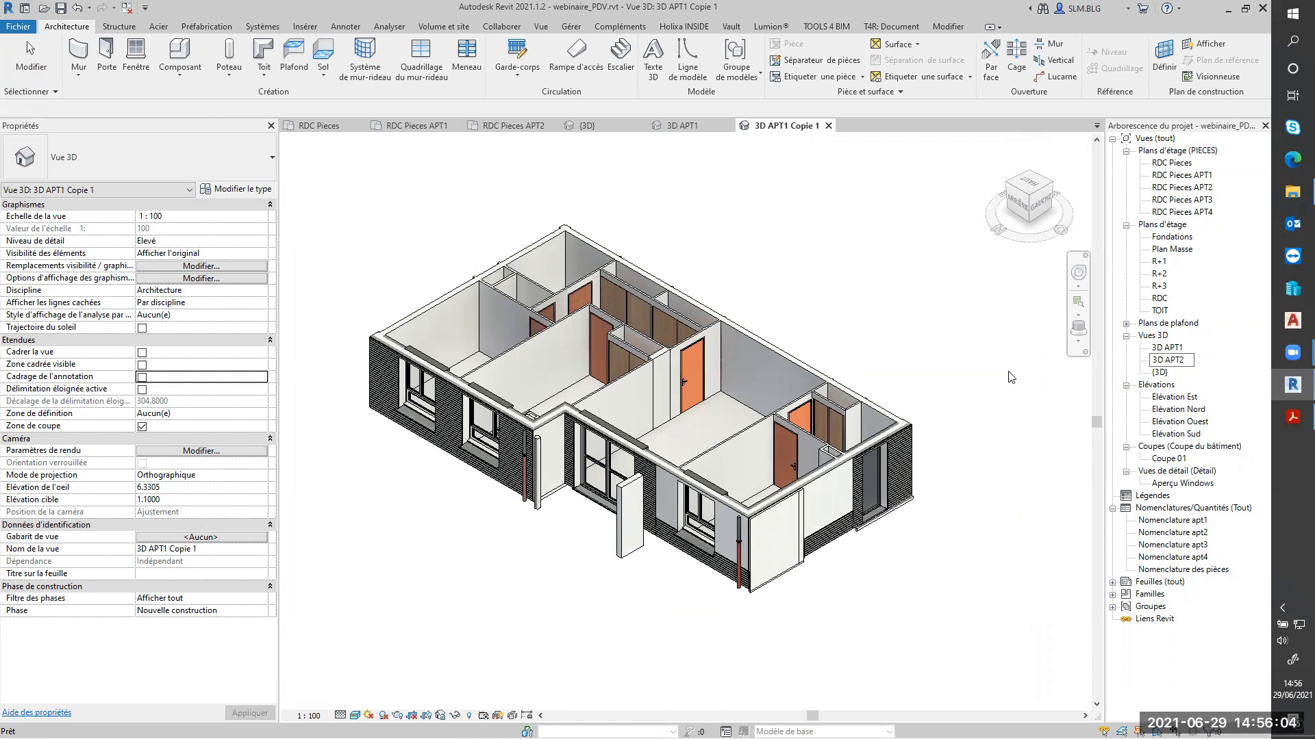
pyautogui.press('Return')
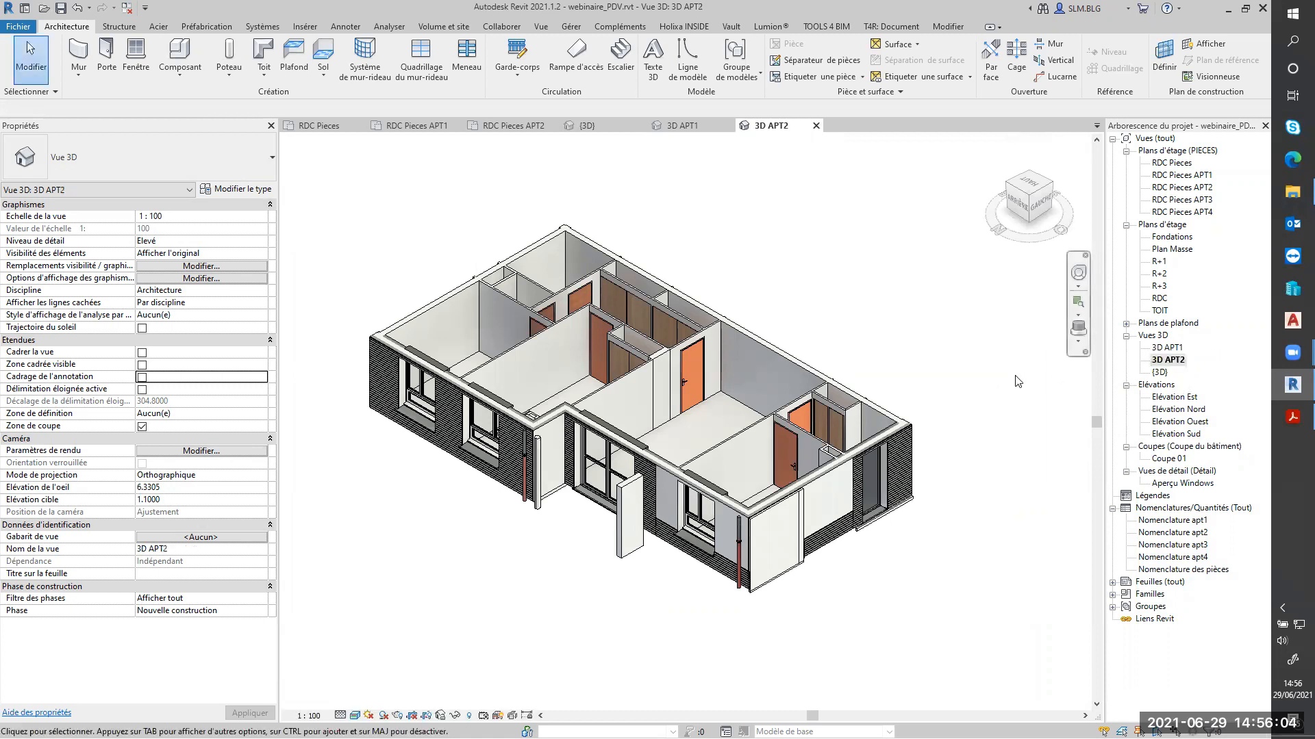
# Step: Orient the 3D APT2 view to the floor plan RDC Pieces APT2 and turn it to an isometric view from the rear-right upper corner
pyautogui.rightClick(1038, 209)
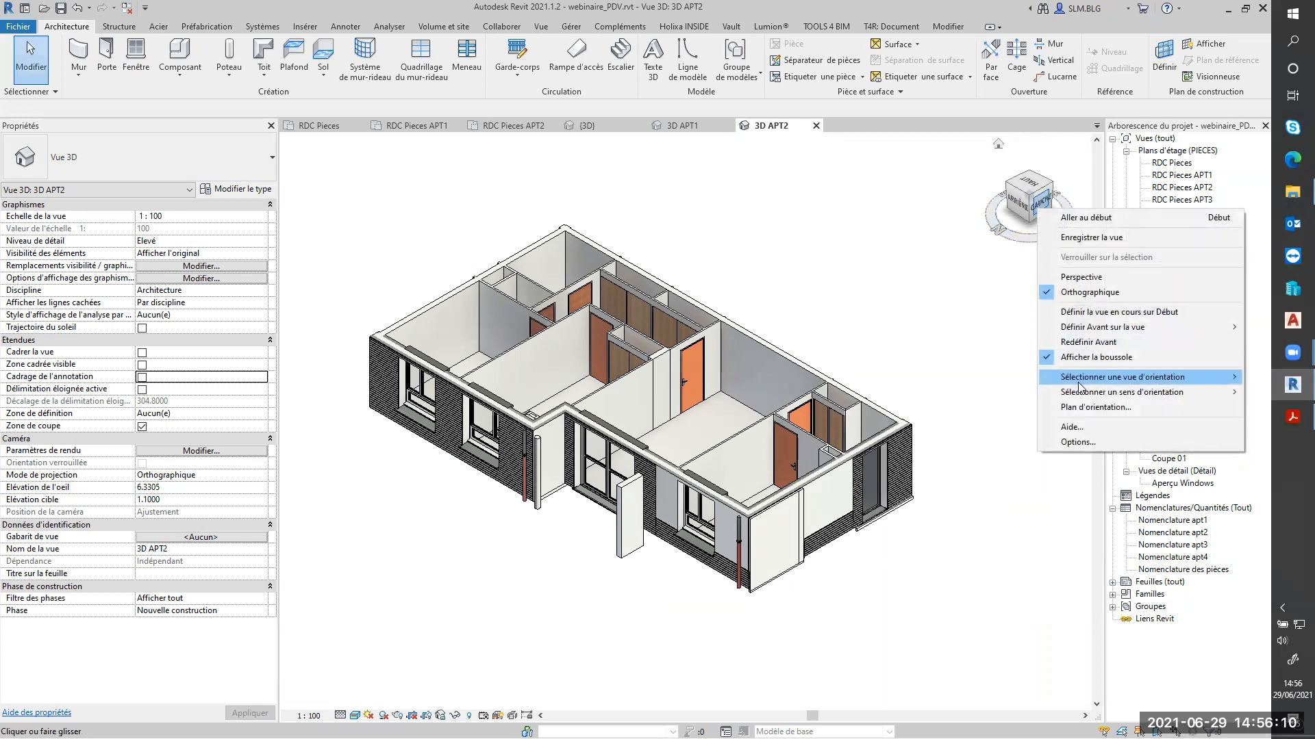
pyautogui.moveTo(1041, 381)
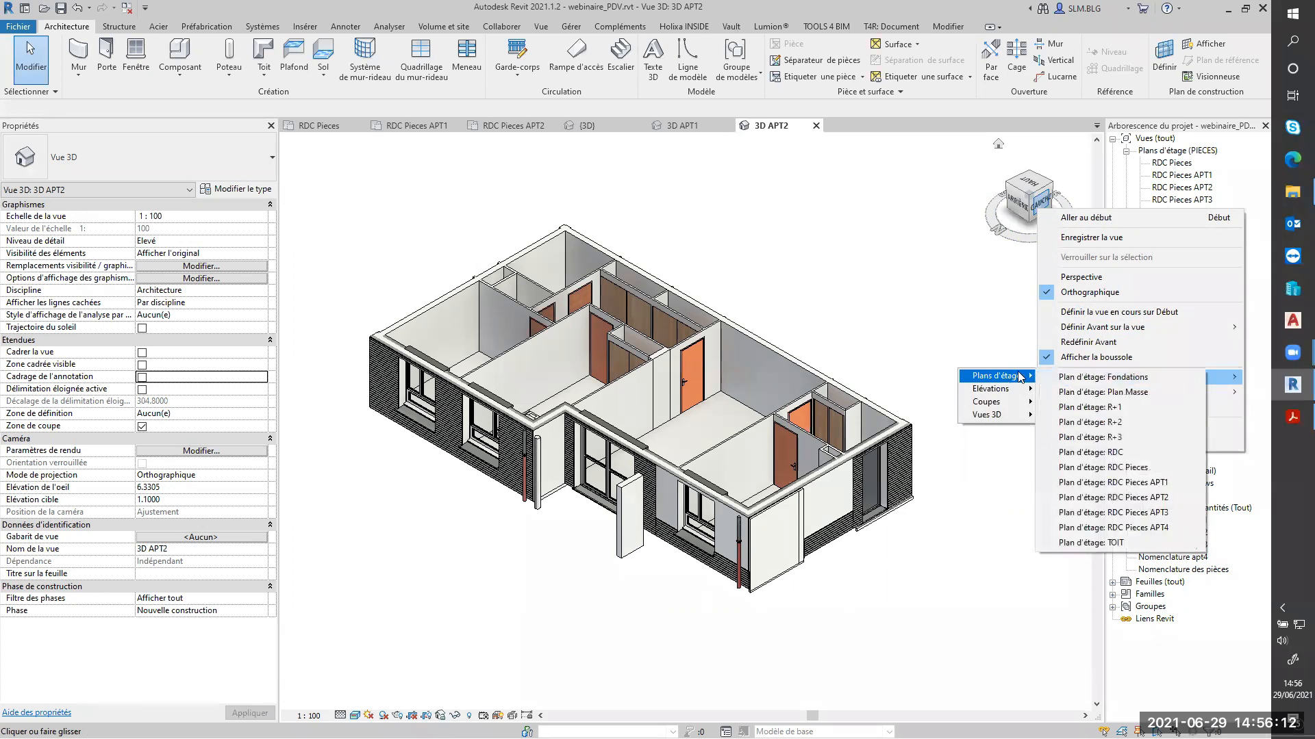
pyautogui.click(1142, 504)
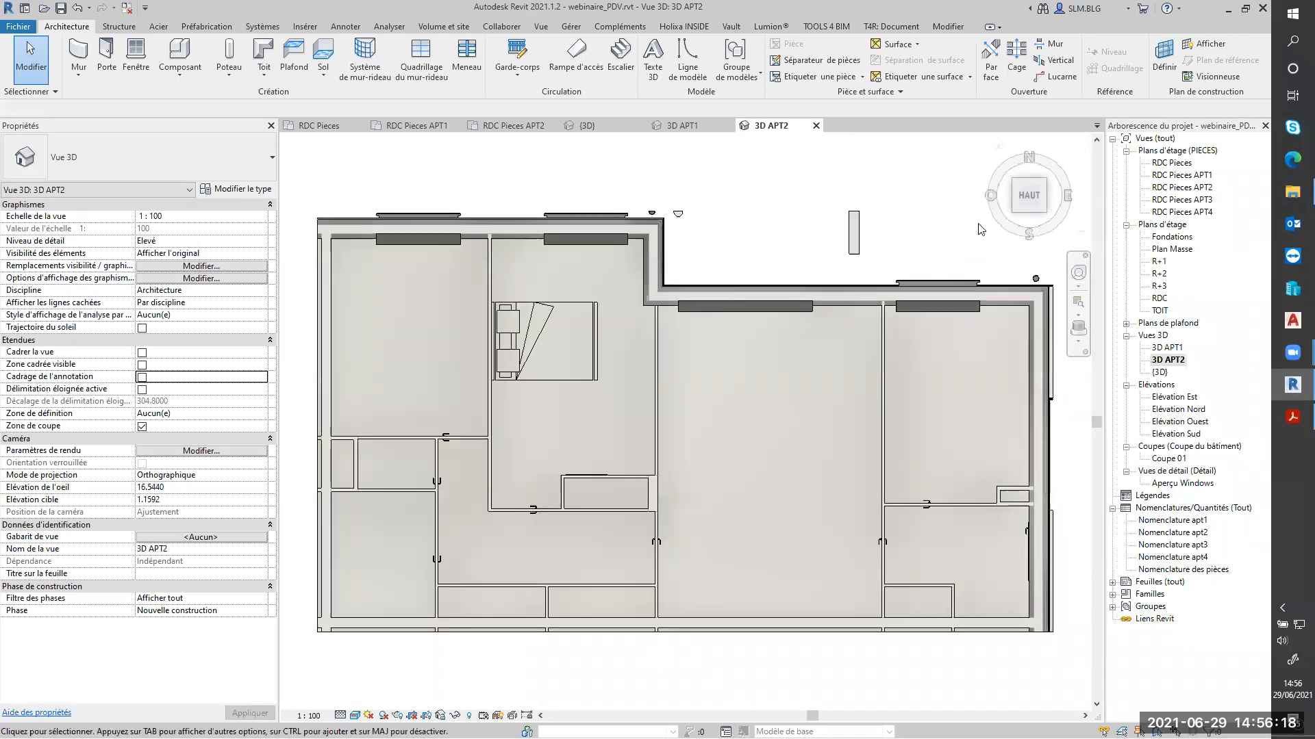
pyautogui.click(1045, 183)
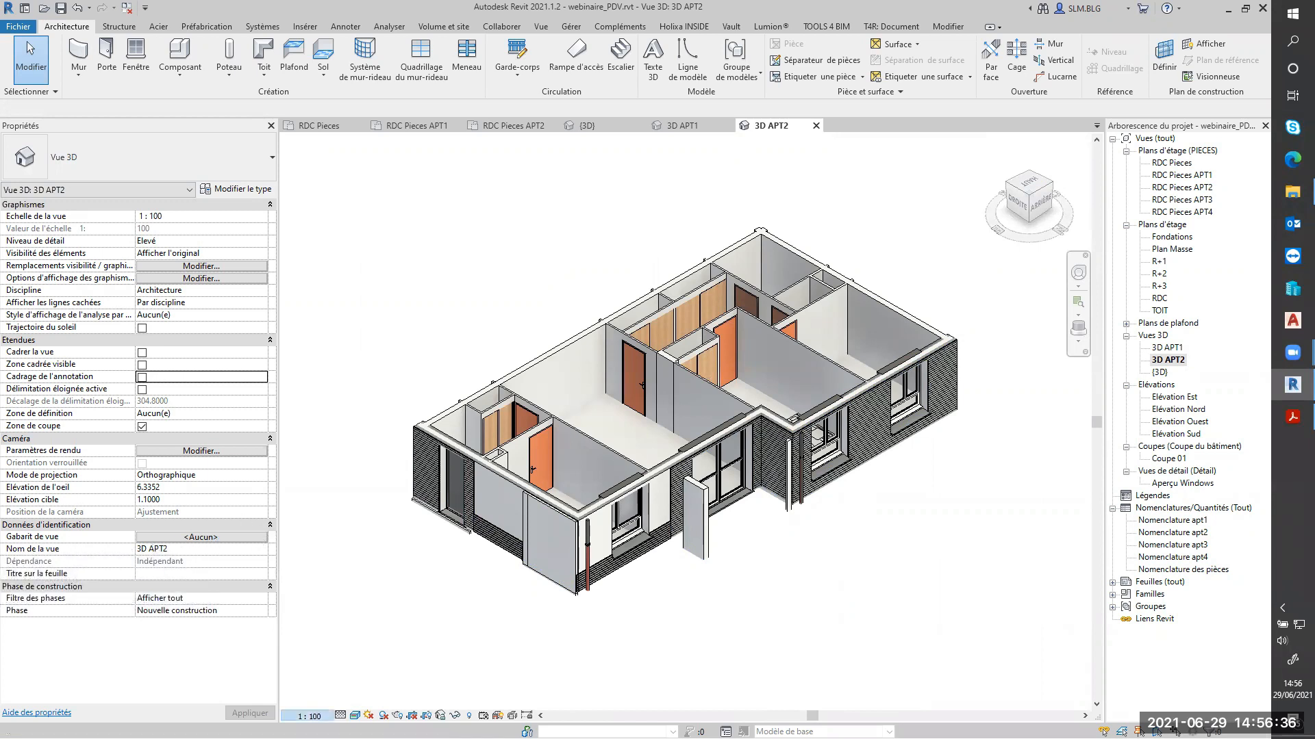
# Step: Set the 3D APT2 view's scale to 1:200, its detail level to Faible and its visual style to Image filaire
pyautogui.click(310, 715)
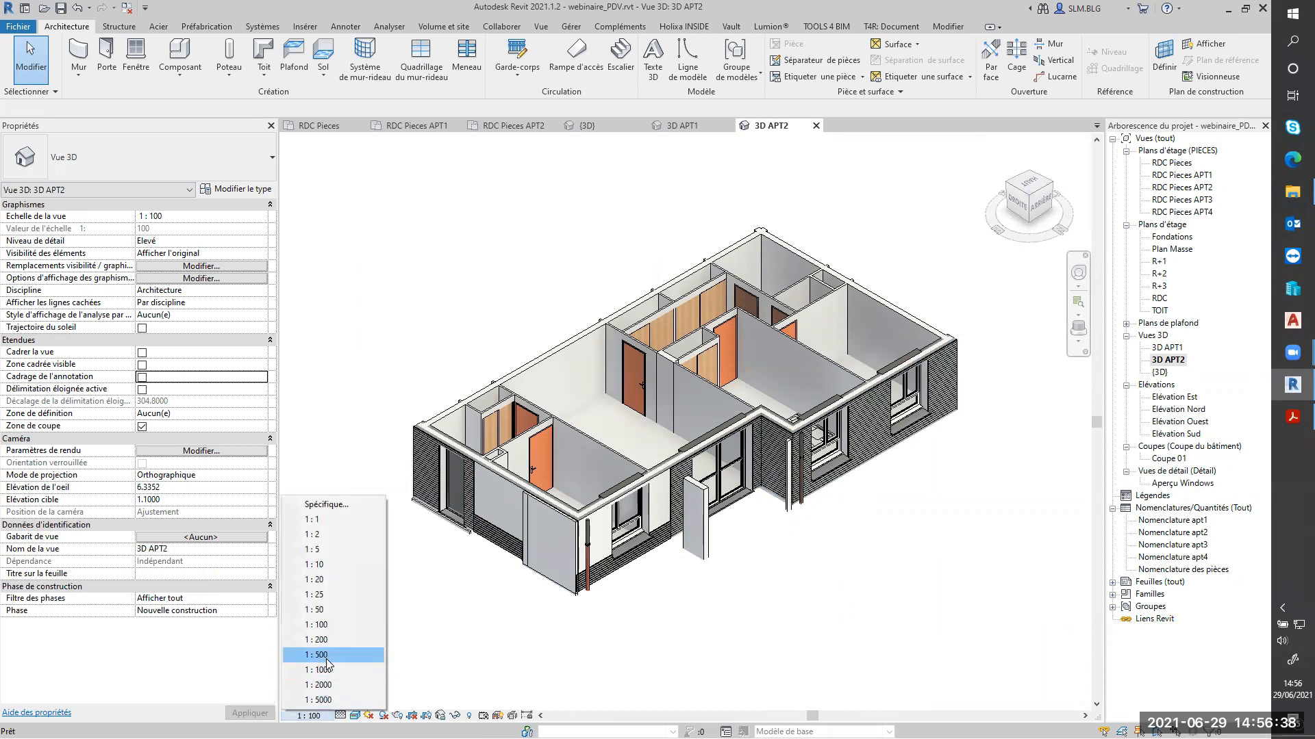
pyautogui.click(316, 639)
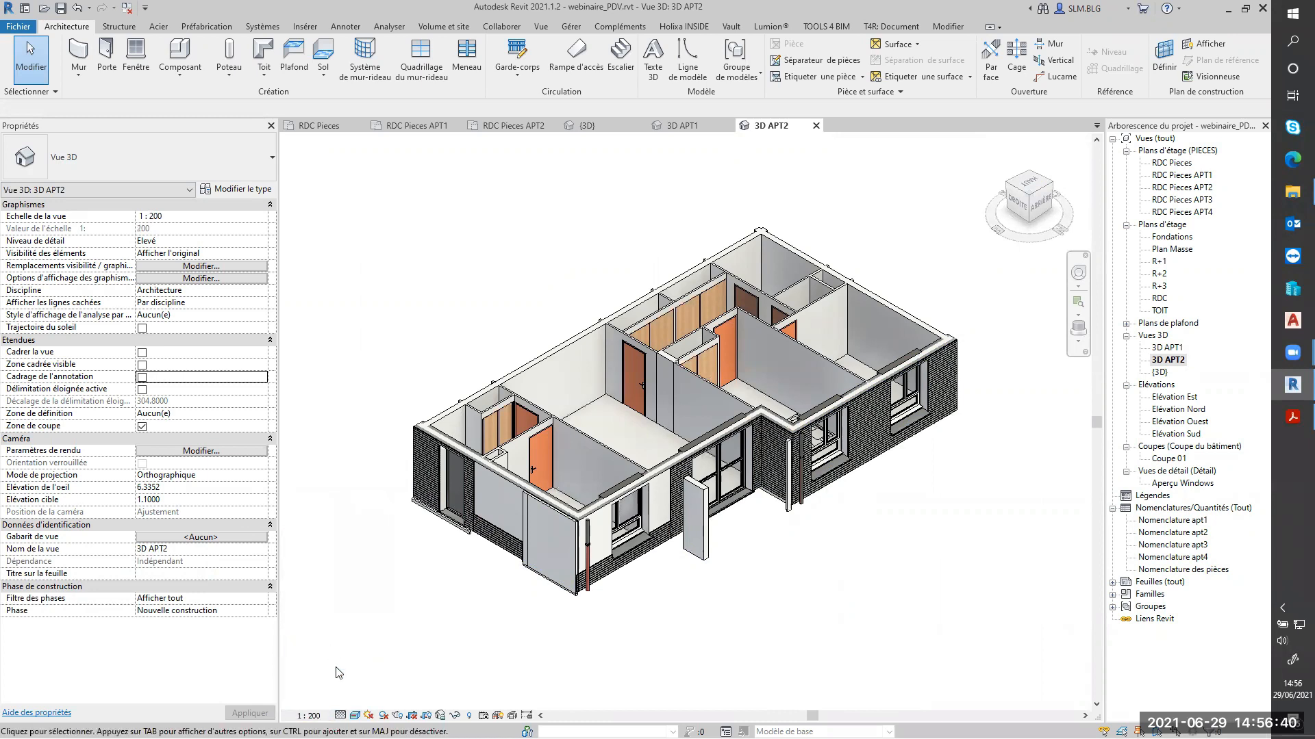
pyautogui.click(341, 715)
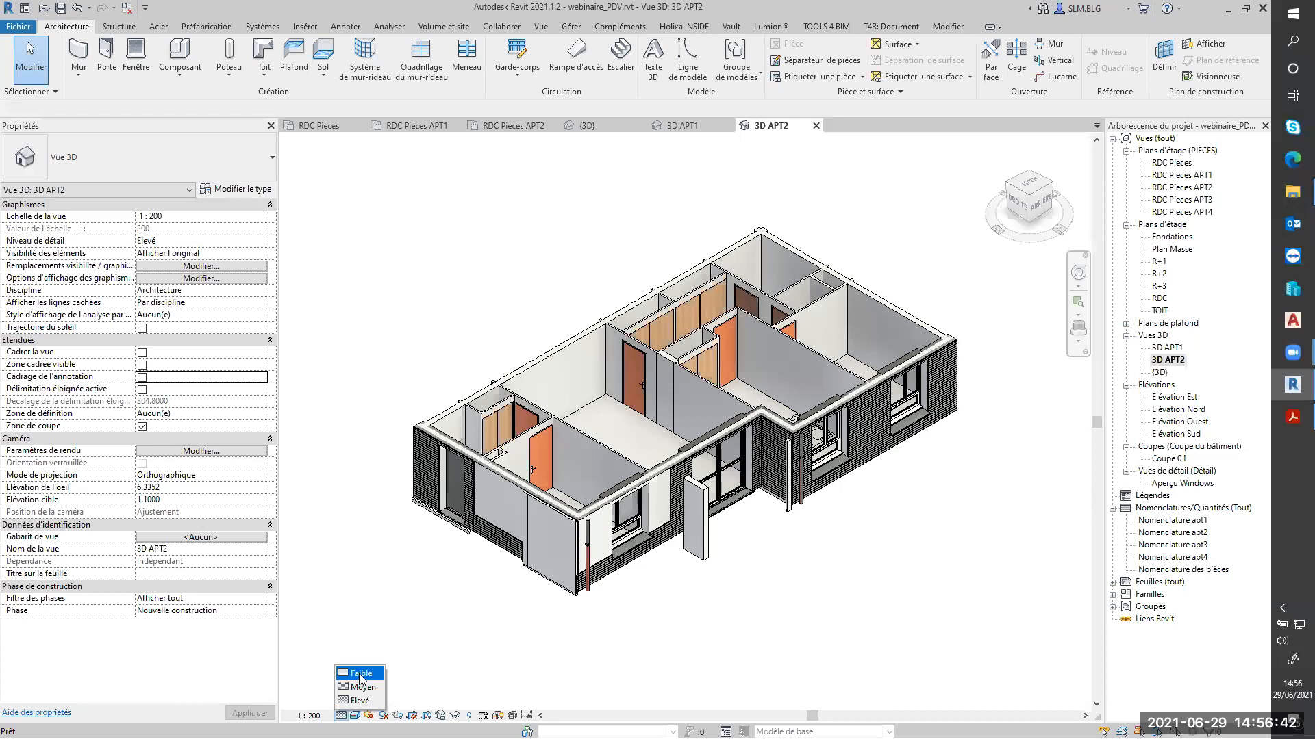
pyautogui.click(361, 674)
pyautogui.click(355, 716)
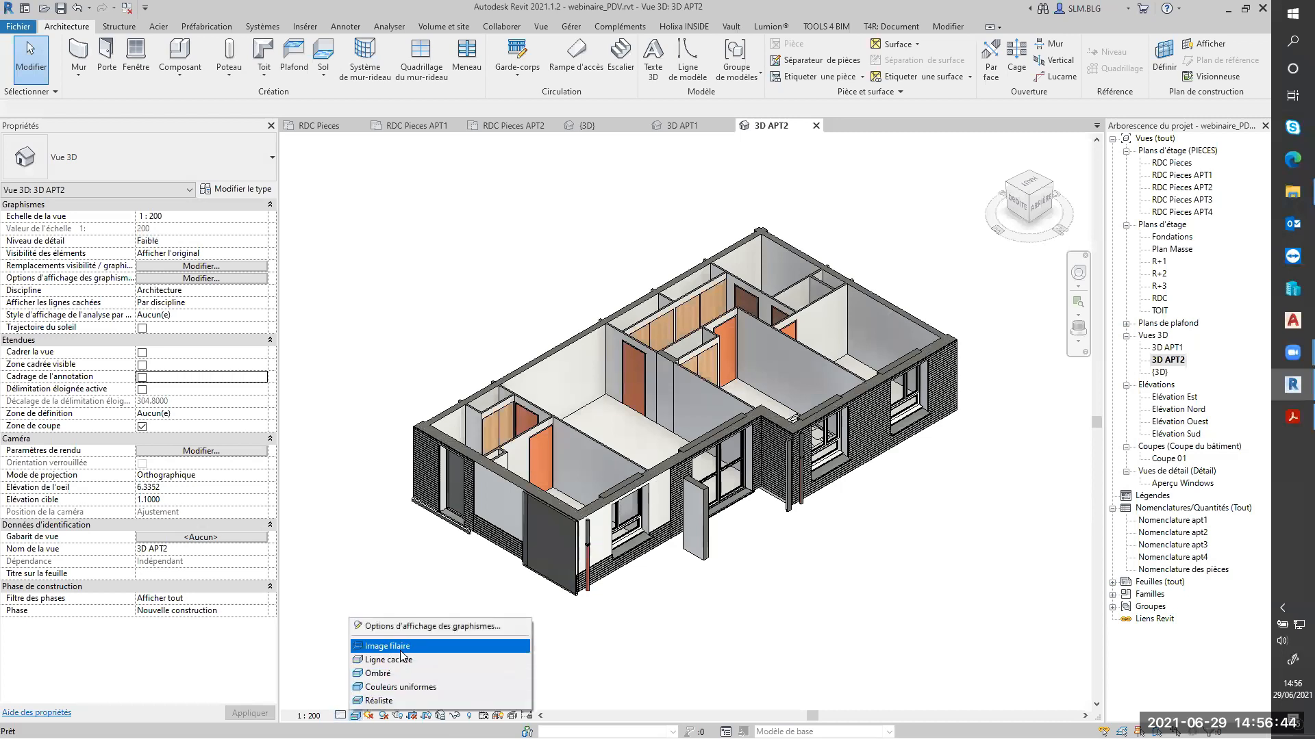
pyautogui.click(400, 651)
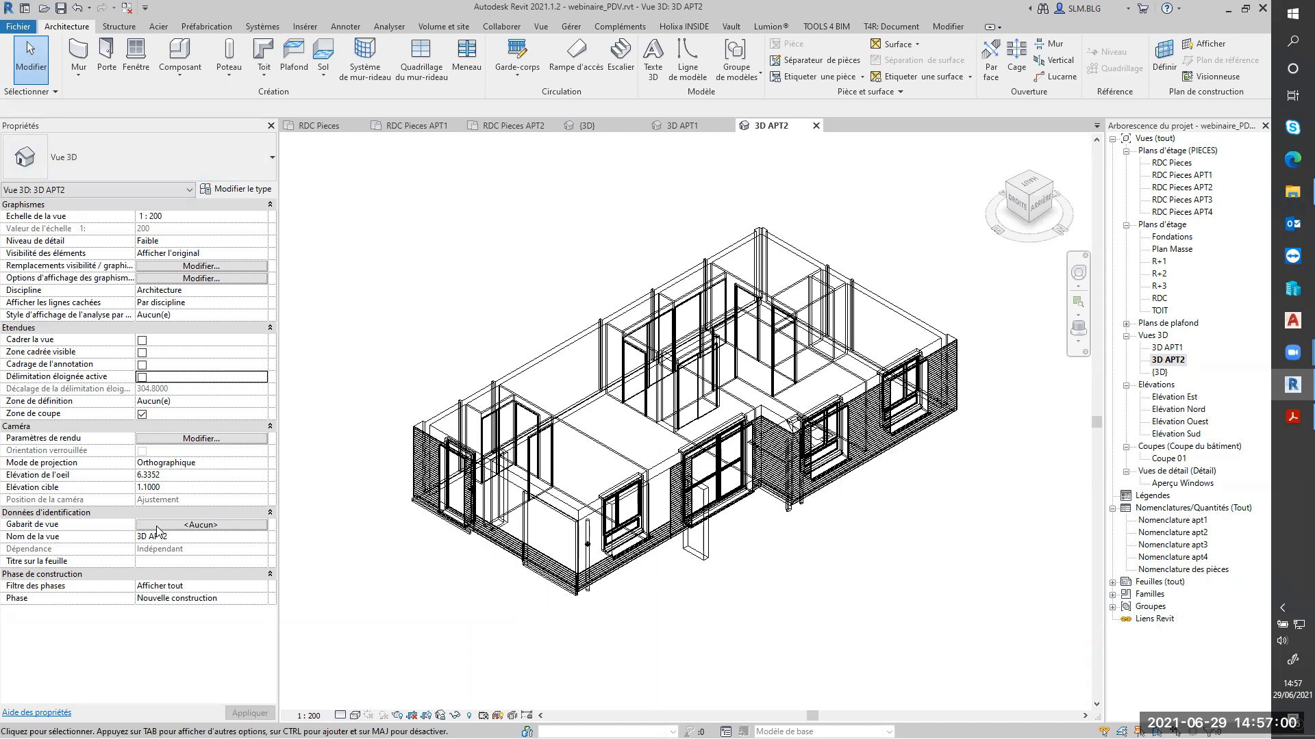
# Step: Assign the "pour 3D" view template to the 3D APT2 view
pyautogui.click(193, 525)
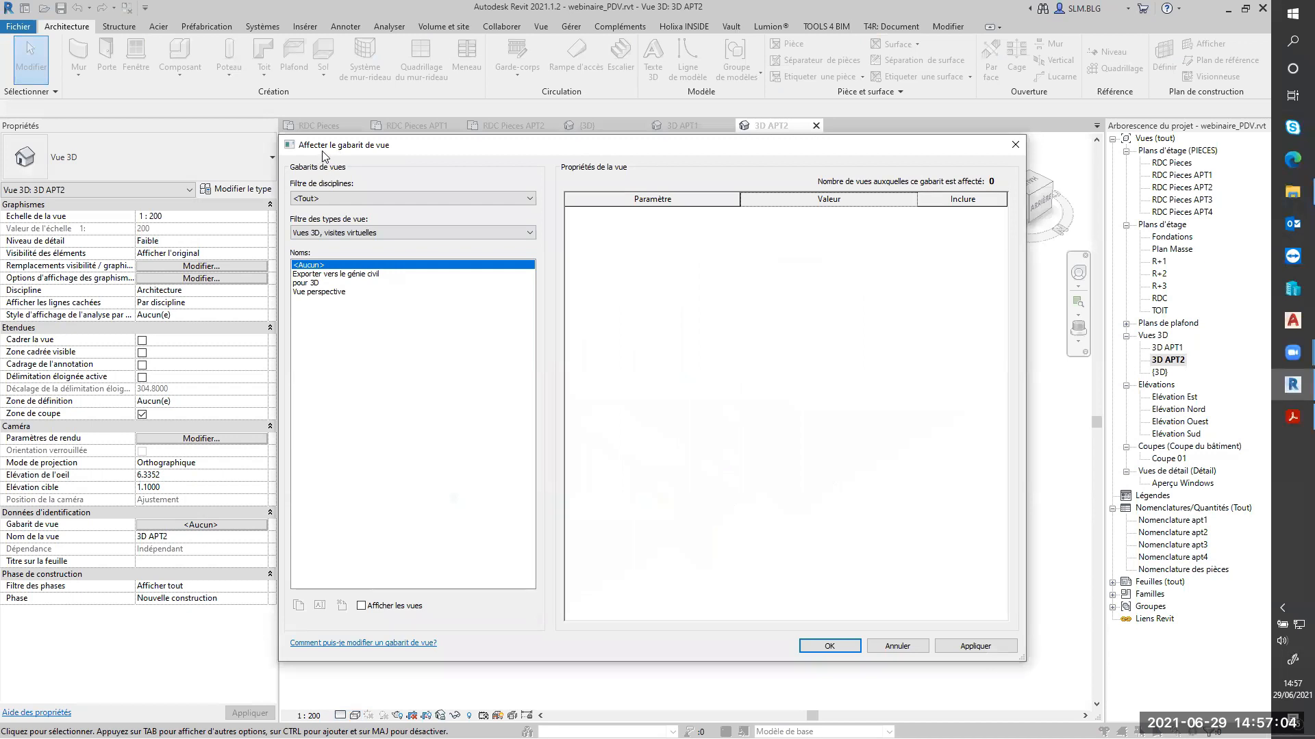
pyautogui.click(310, 284)
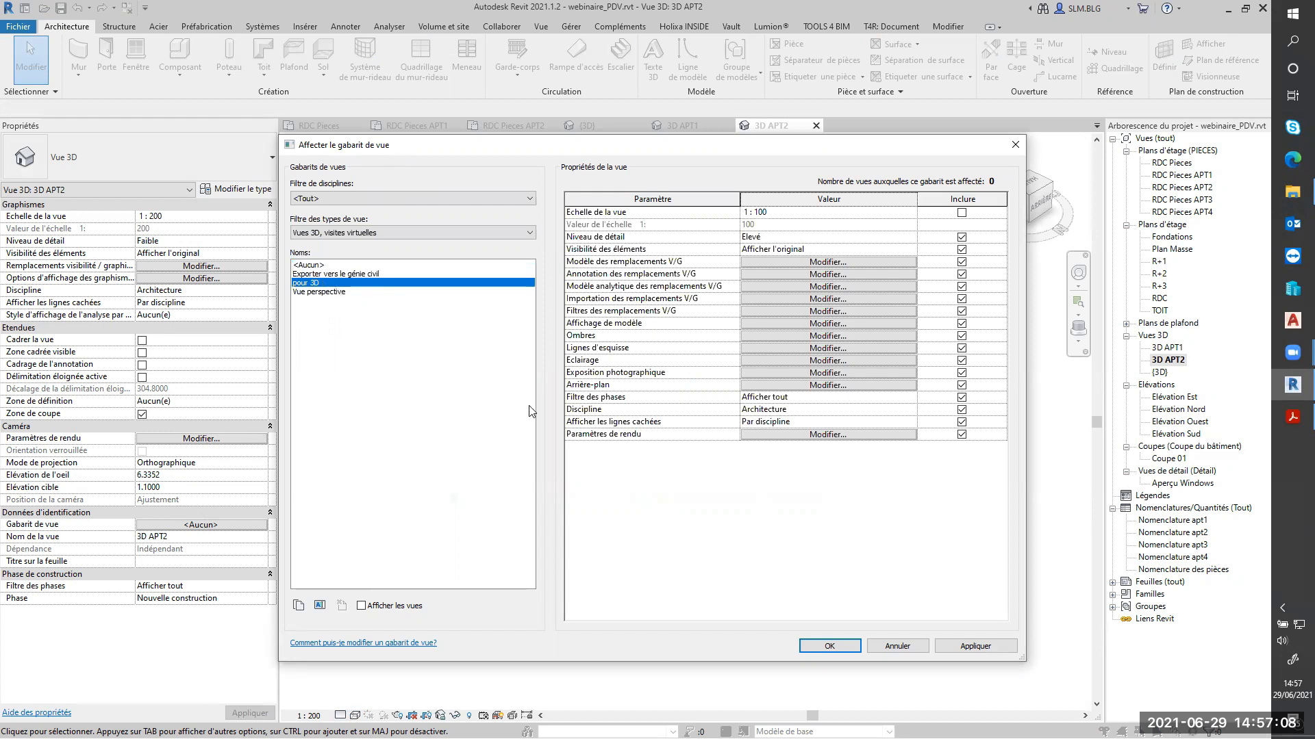
pyautogui.click(972, 646)
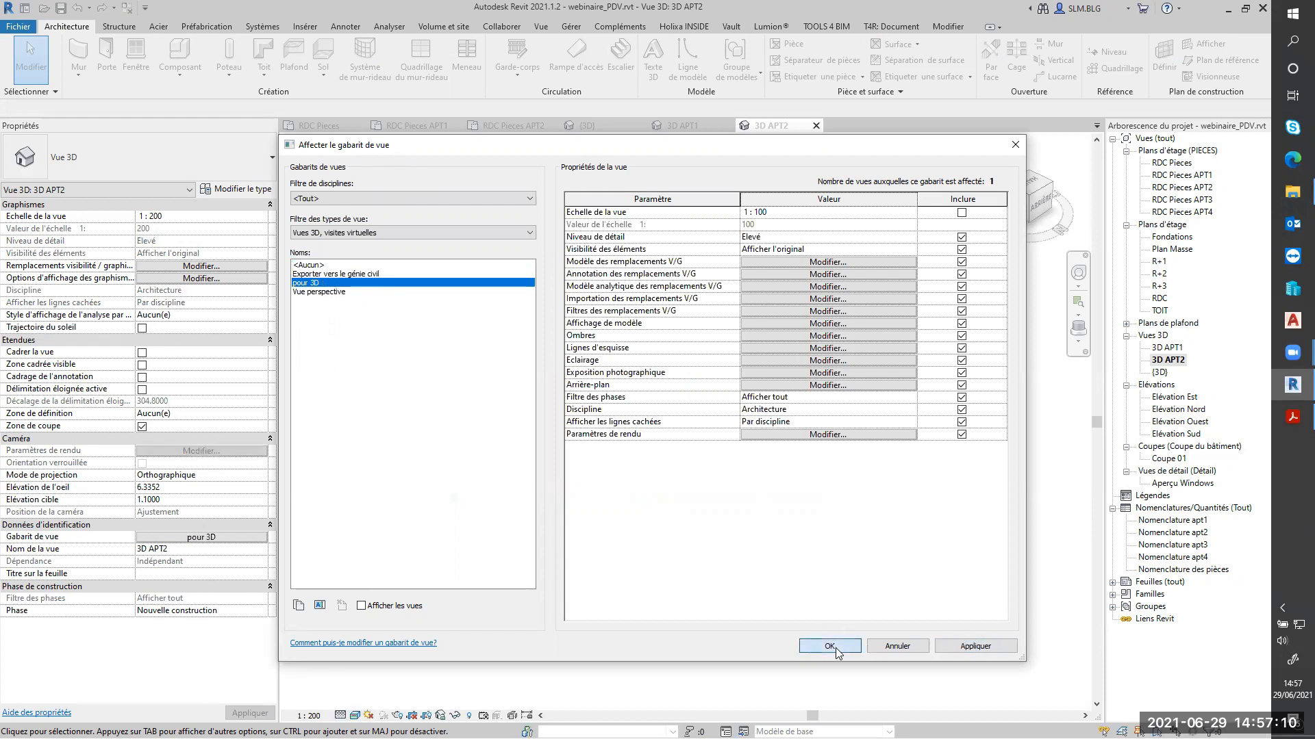
pyautogui.click(830, 646)
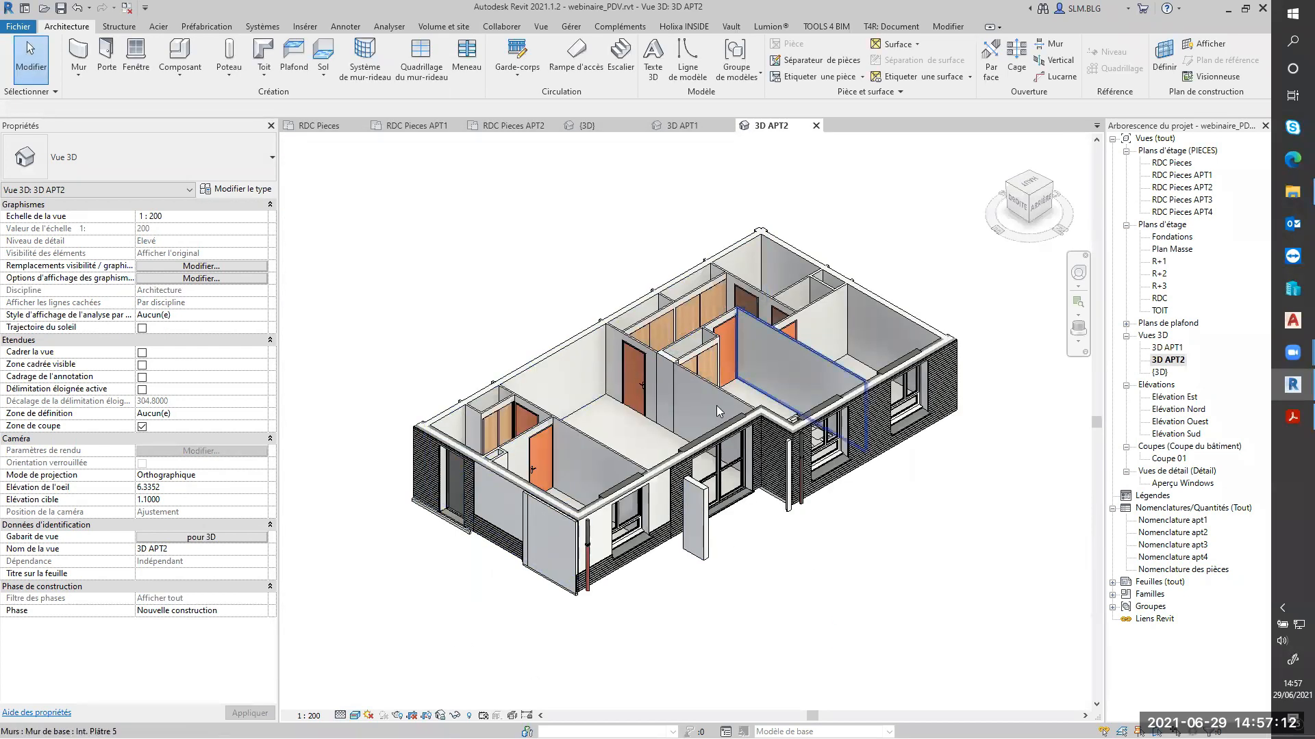
# Step: Check whether the scale, visual style and detail level of the 3D APT2 view can still be edited under its template
pyautogui.click(309, 715)
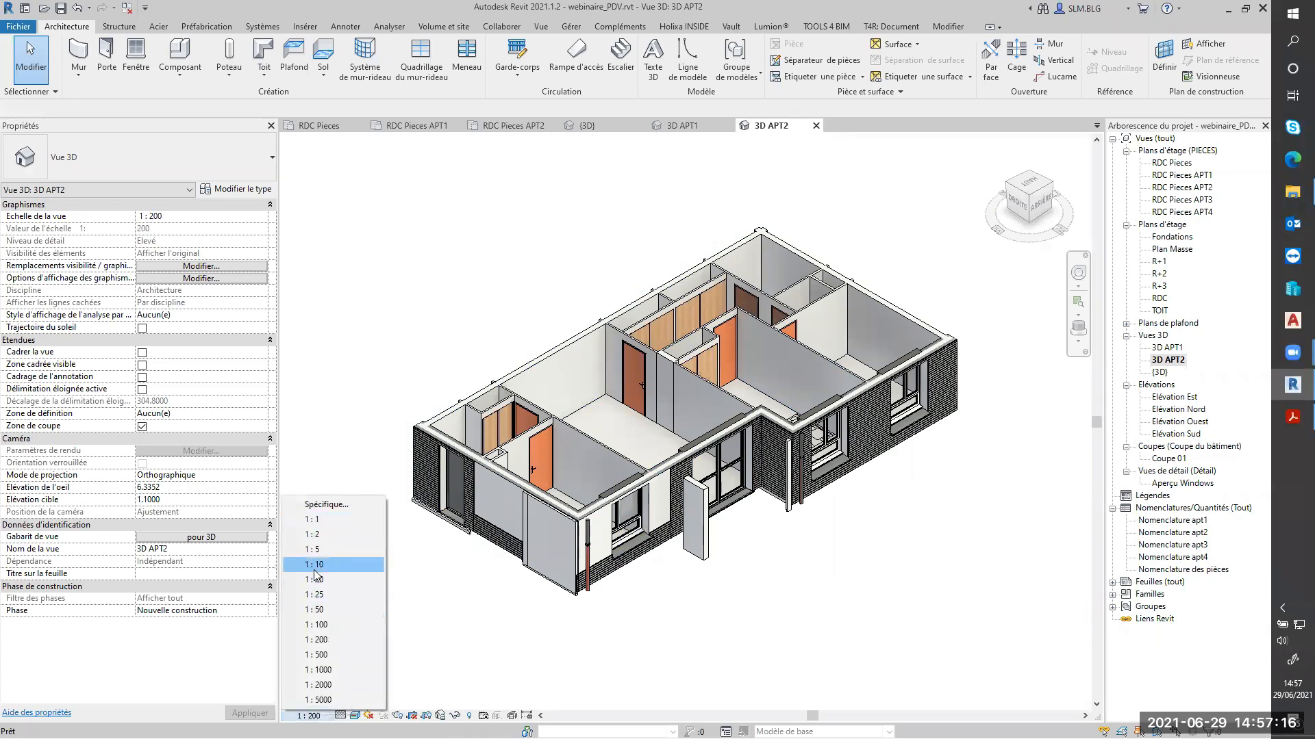
pyautogui.click(450, 636)
pyautogui.click(355, 716)
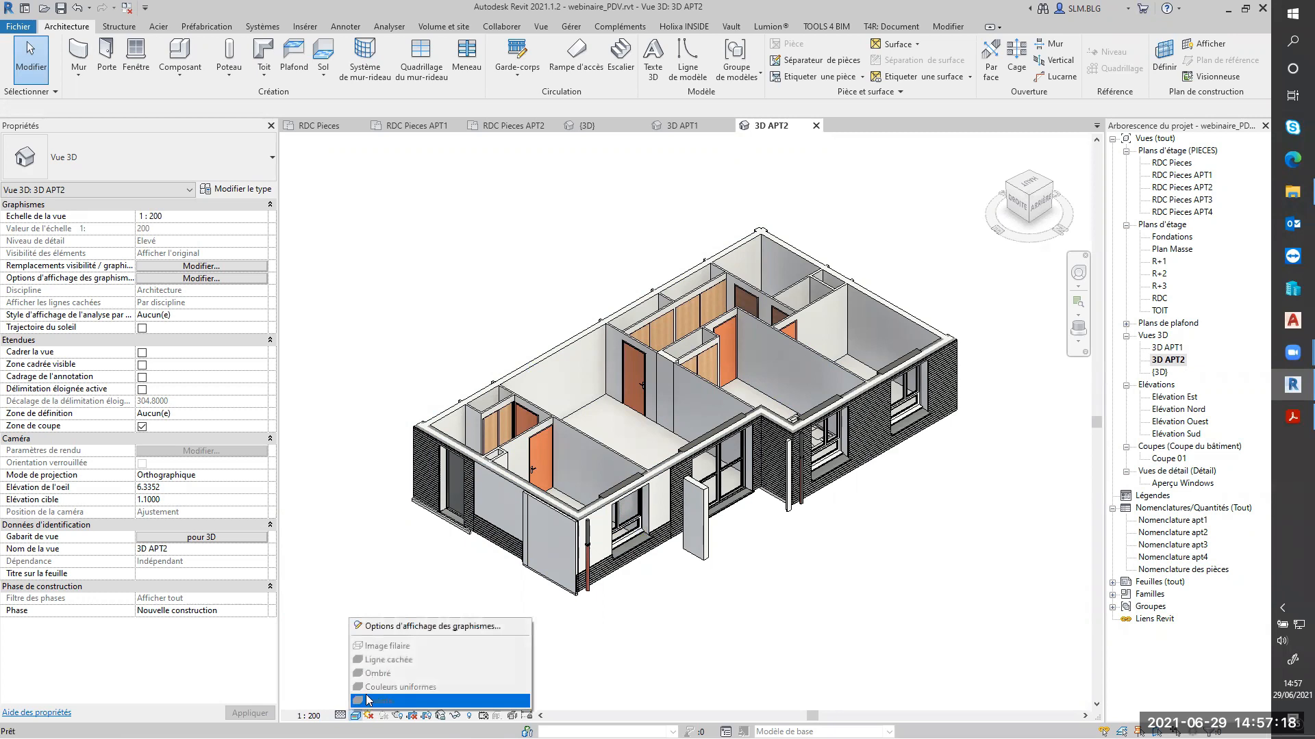
pyautogui.click(311, 644)
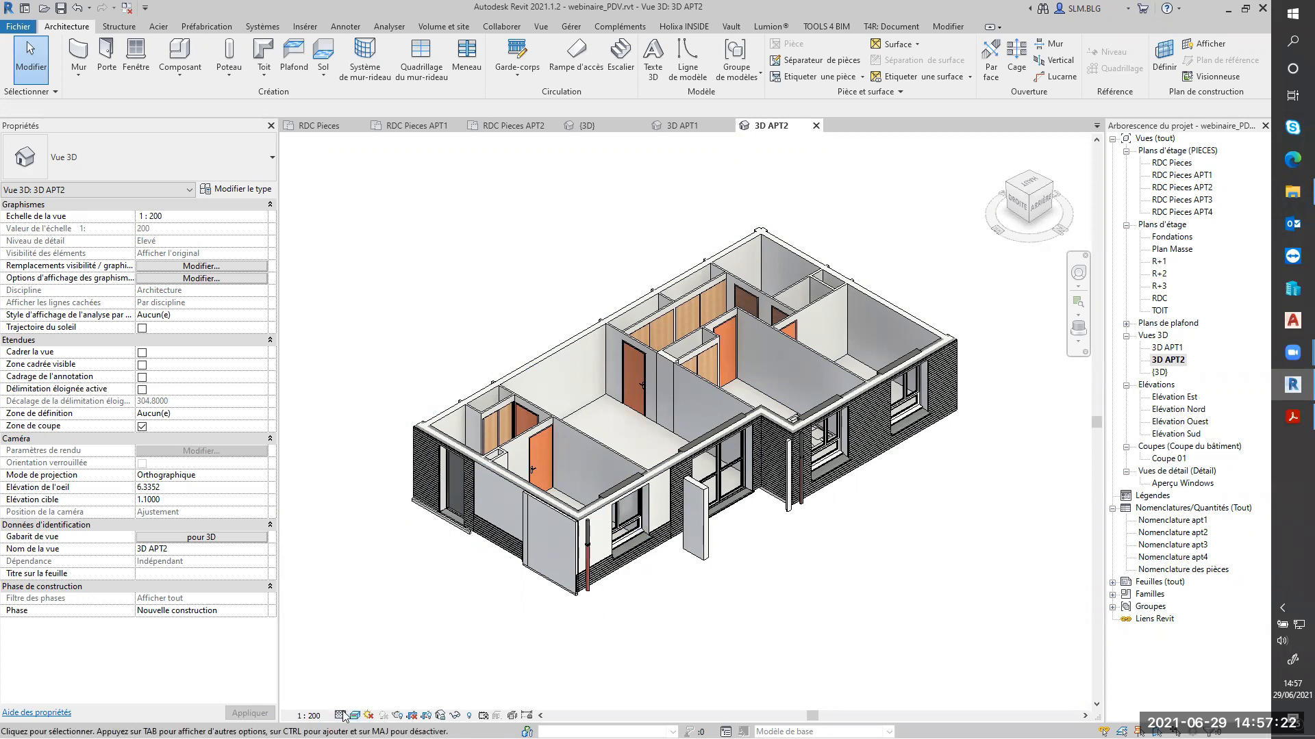
pyautogui.click(343, 715)
pyautogui.click(357, 687)
# Step: Assign the "pour 3D" view template to the 3D APT1 view
pyautogui.click(682, 125)
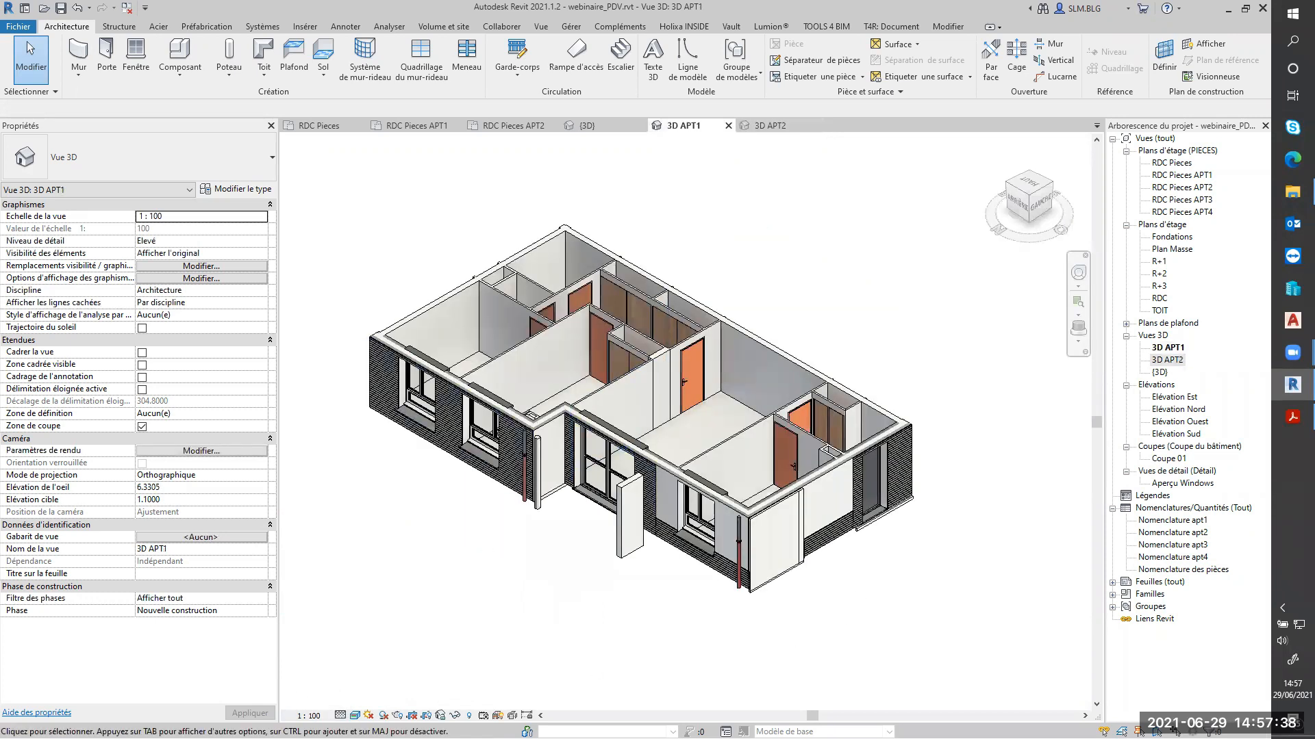
pyautogui.click(214, 537)
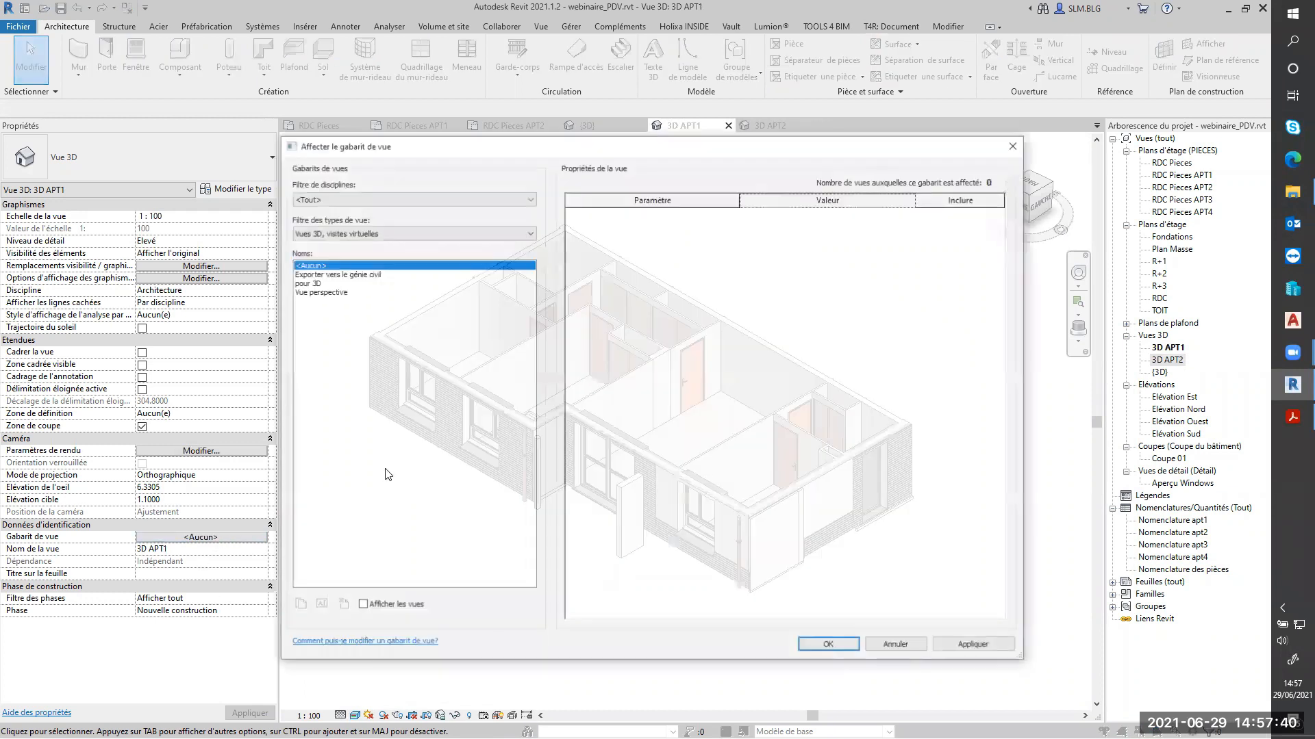
pyautogui.click(308, 283)
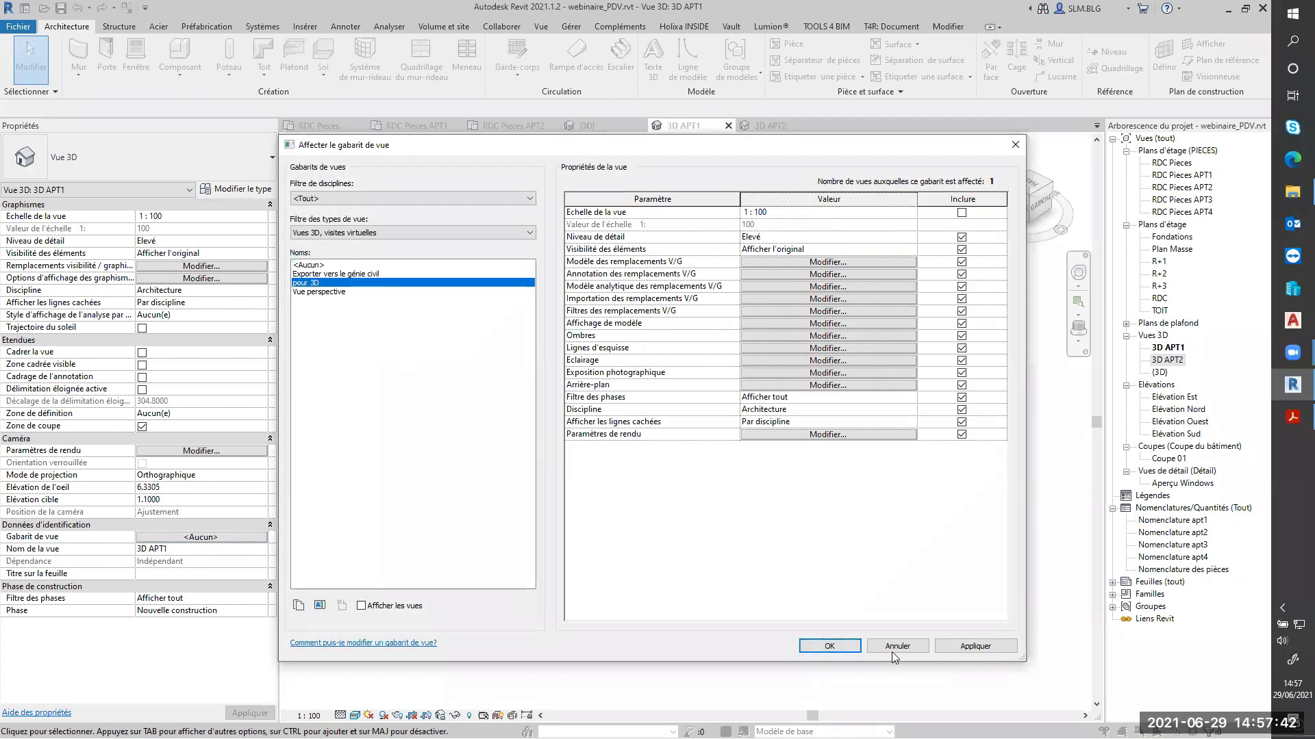
pyautogui.click(976, 646)
pyautogui.click(829, 646)
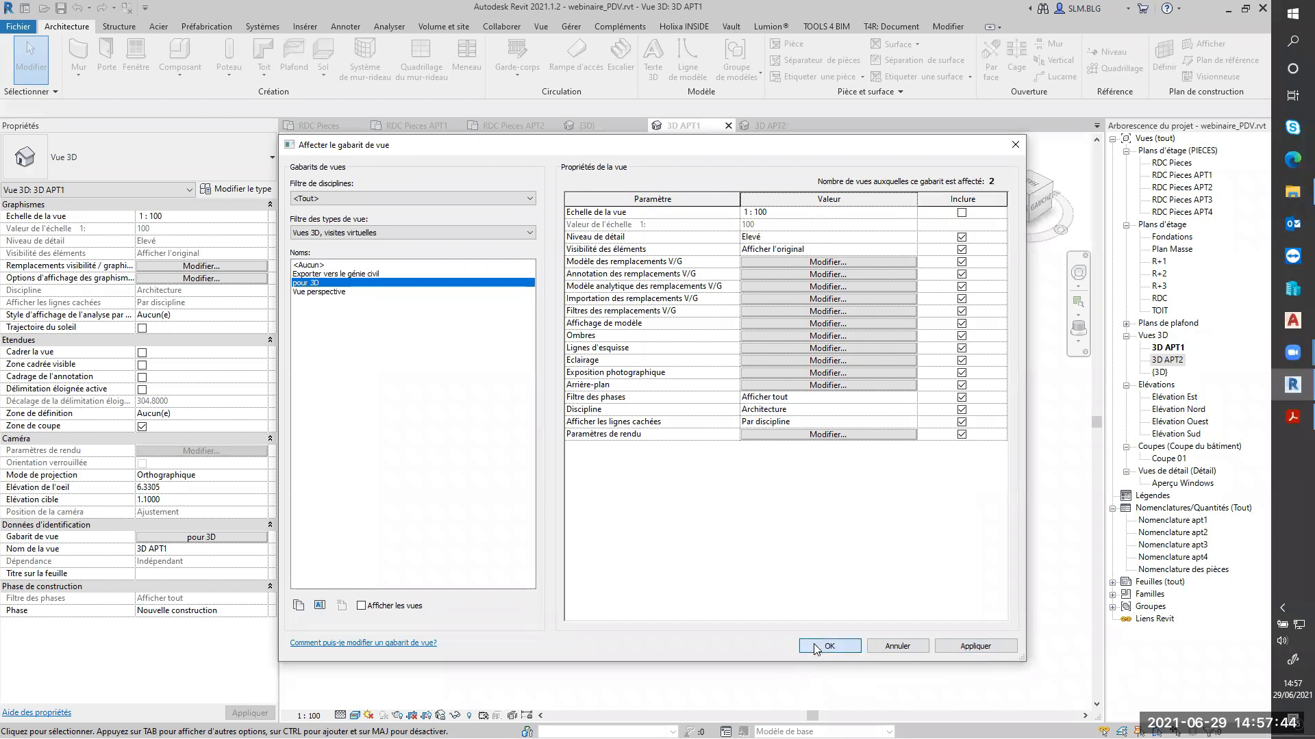
pyautogui.scroll(2, 560, 592)
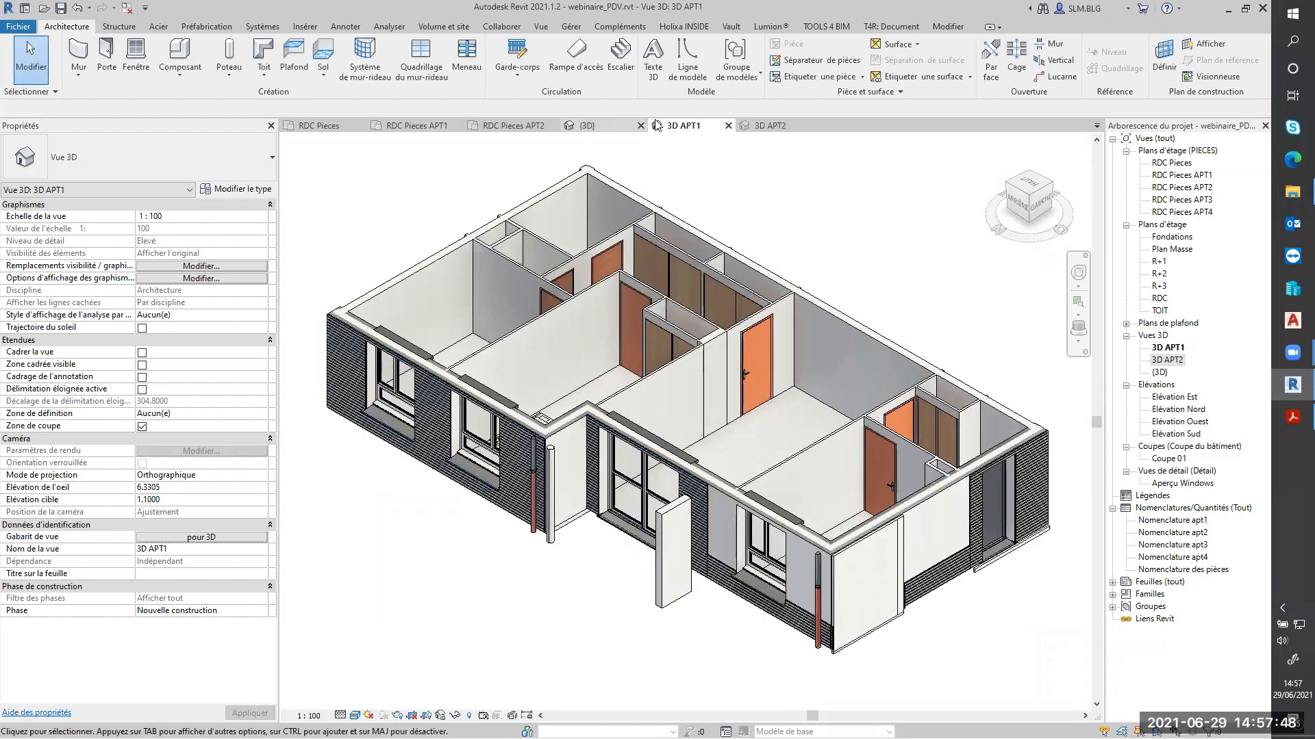
# Step: Close the 3D views and the apartment floor plans, leaving only the RDC Pieces plan open
pyautogui.click(775, 125)
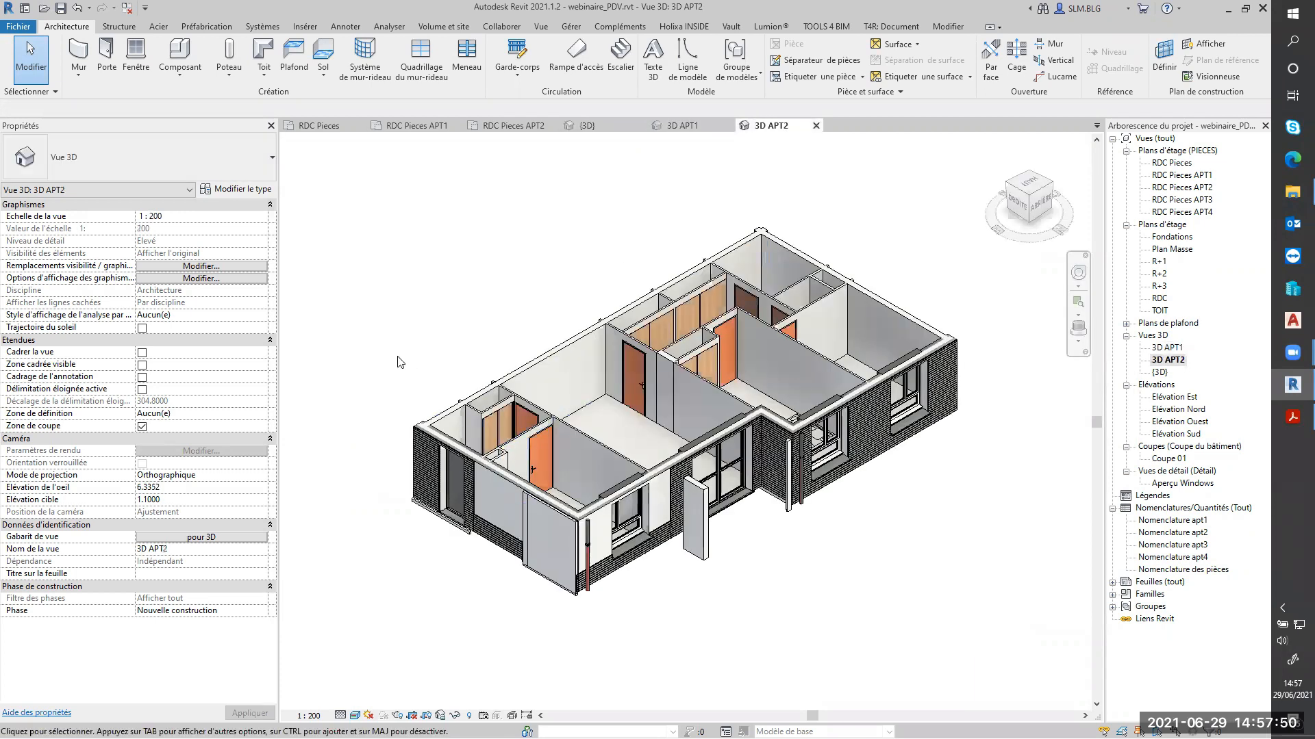
pyautogui.scroll(1, 400, 359)
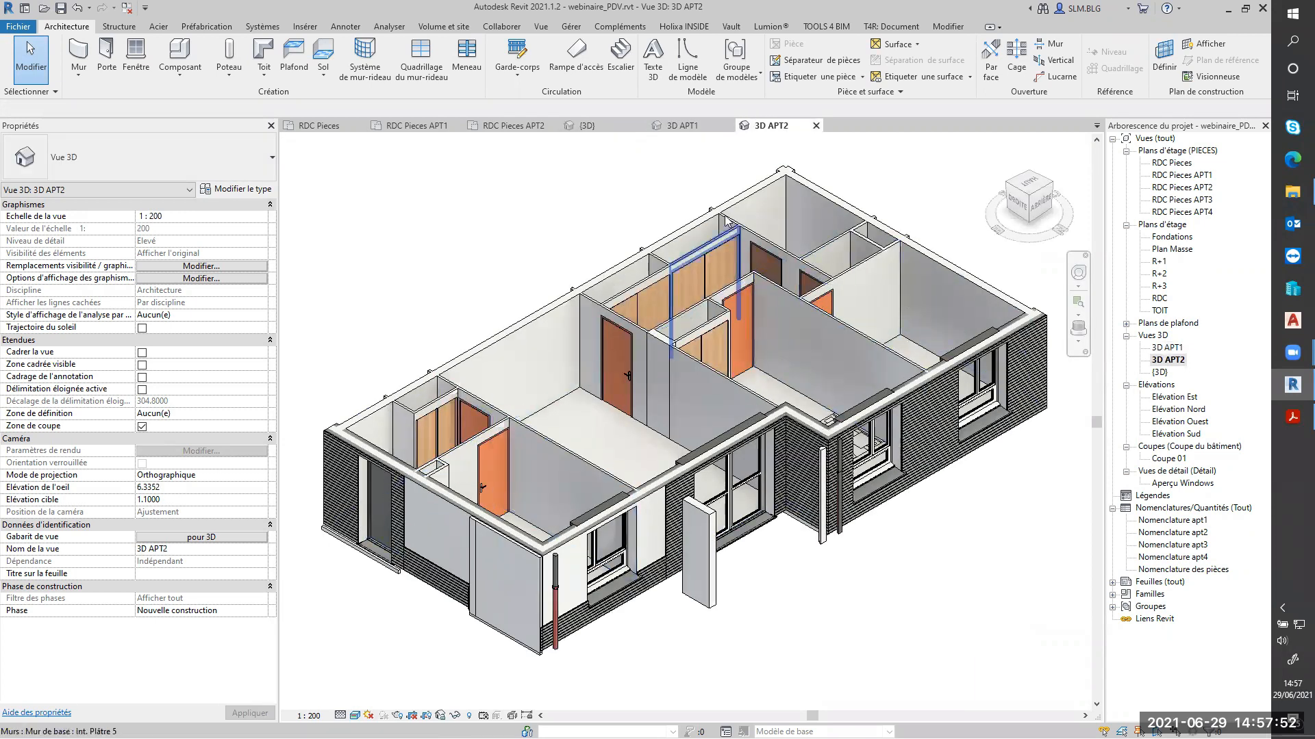
pyautogui.click(815, 125)
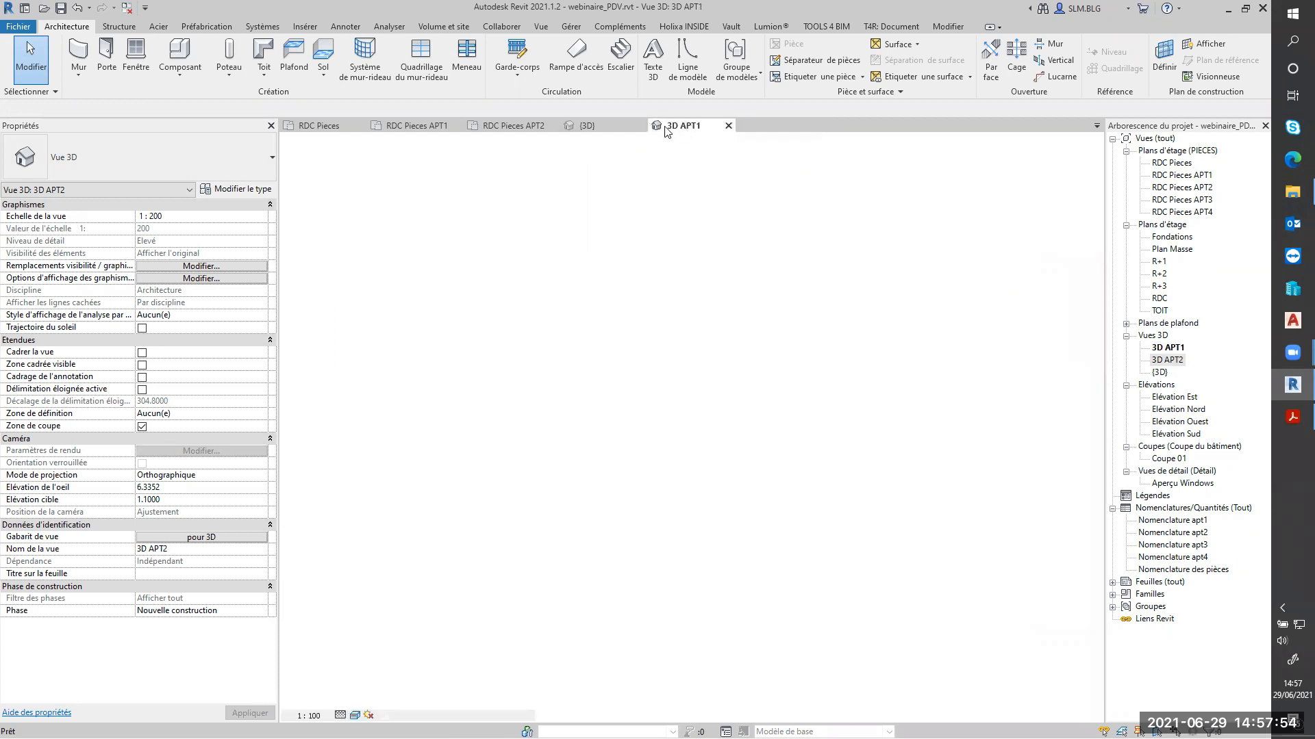
pyautogui.click(640, 126)
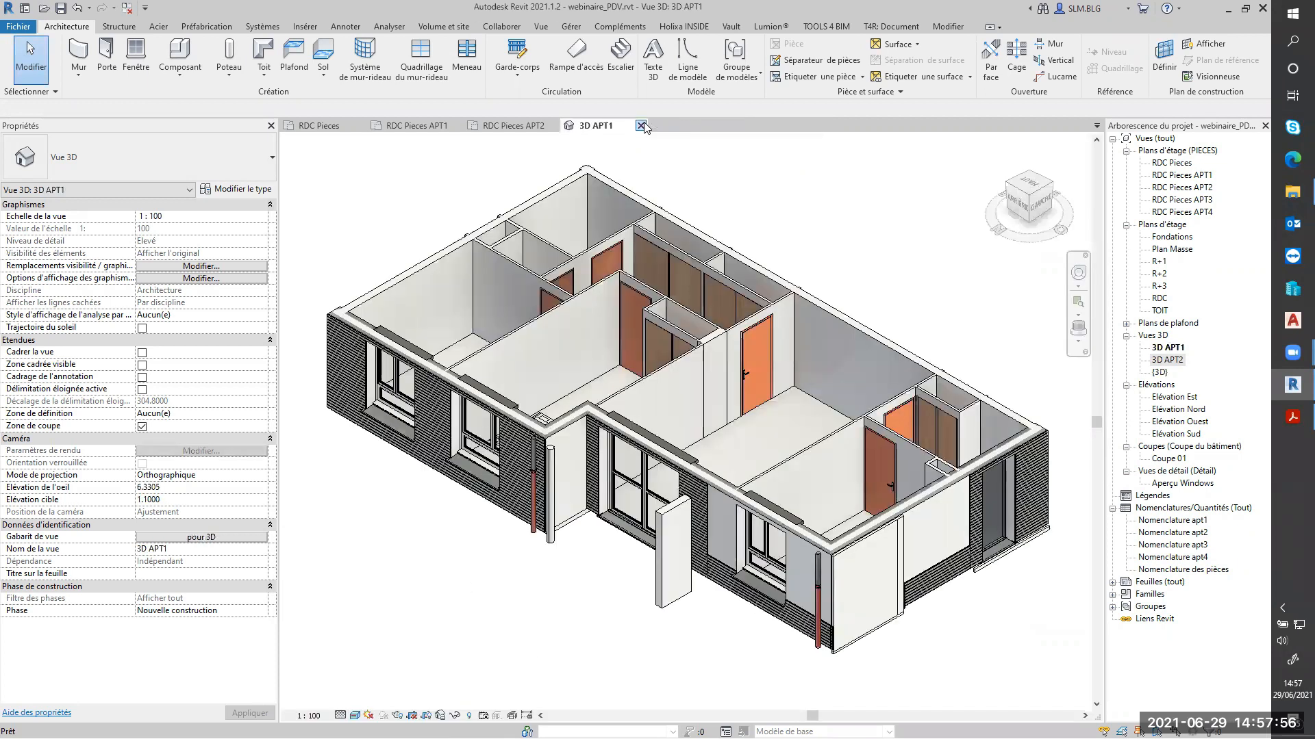
pyautogui.click(641, 126)
pyautogui.click(560, 126)
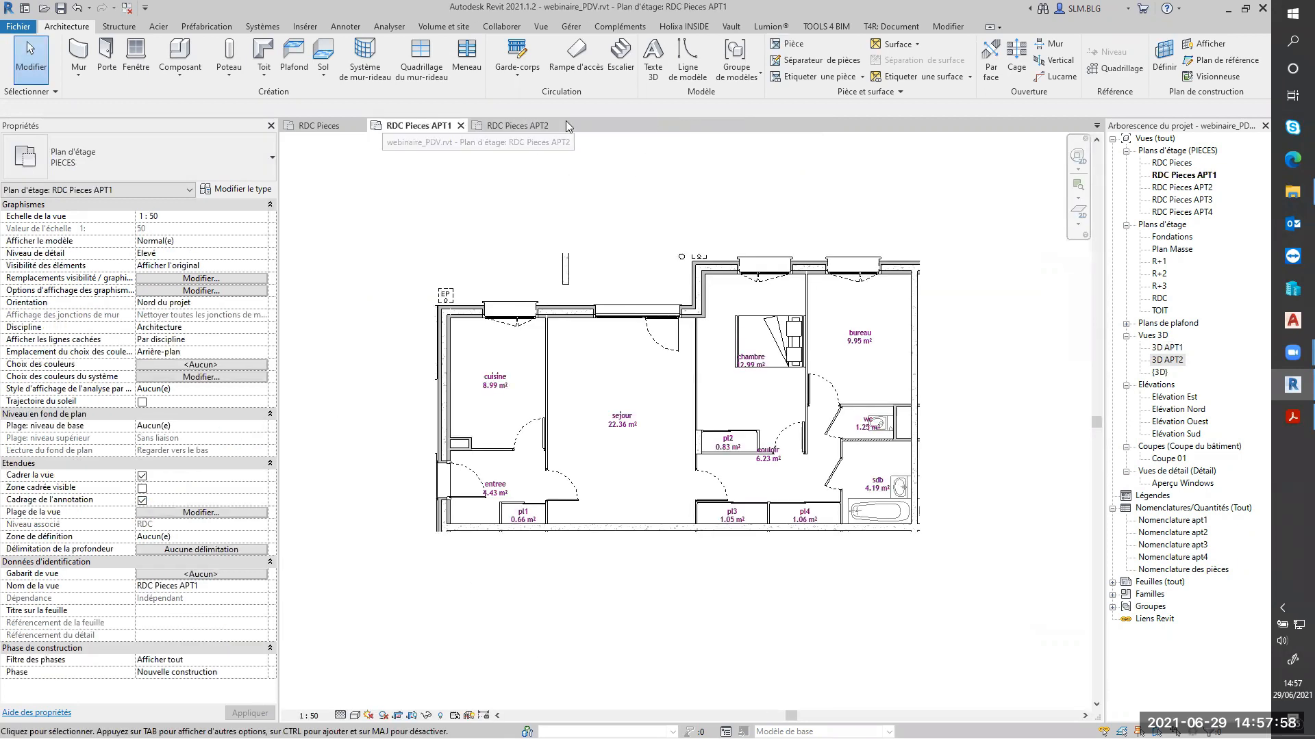
pyautogui.click(461, 125)
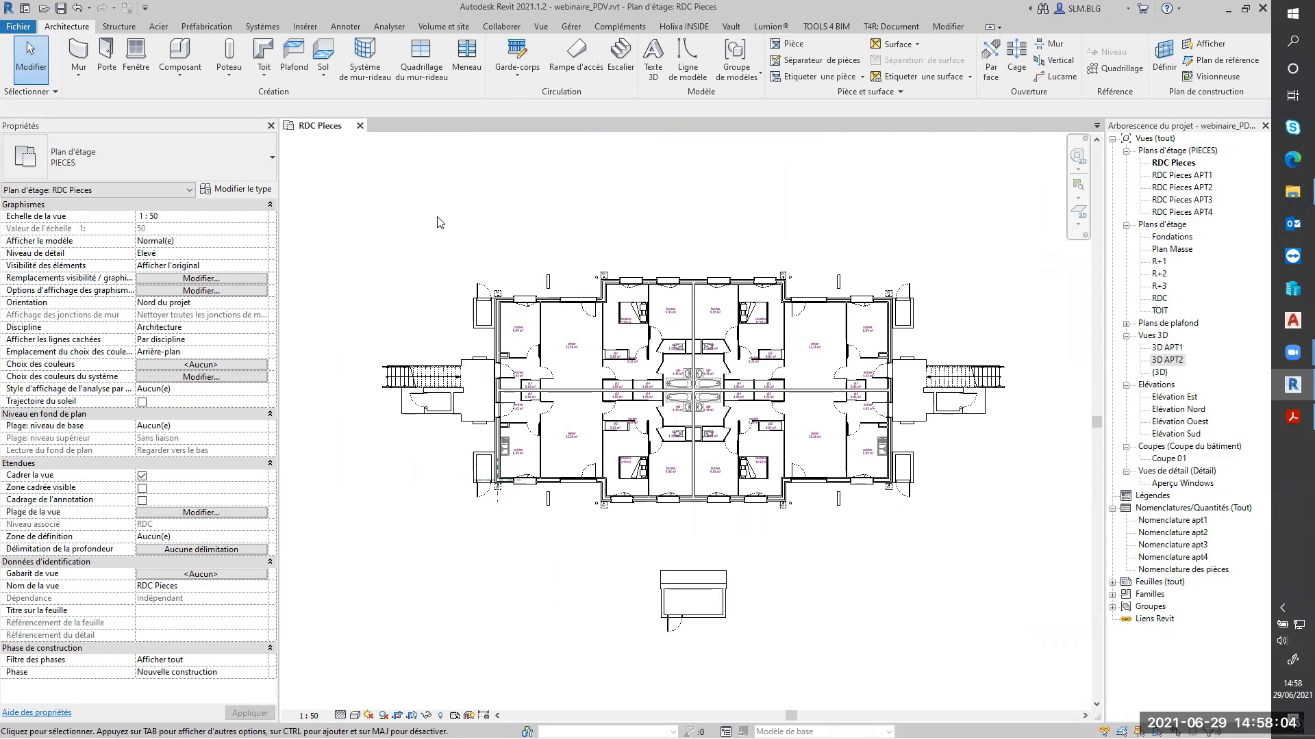
# Step: Duplicate the RDC Pieces floor plan with details and delete the resulting copy
pyautogui.rightClick(1177, 169)
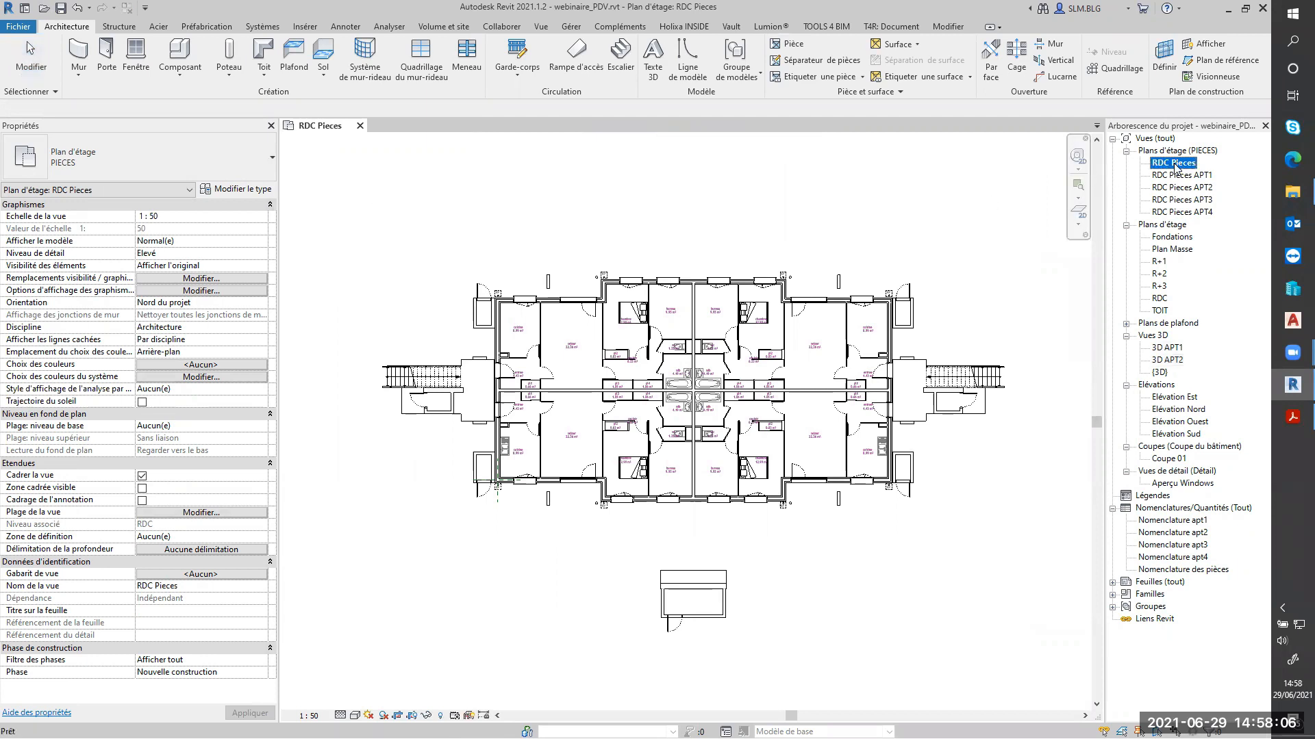
pyautogui.moveTo(1136, 276)
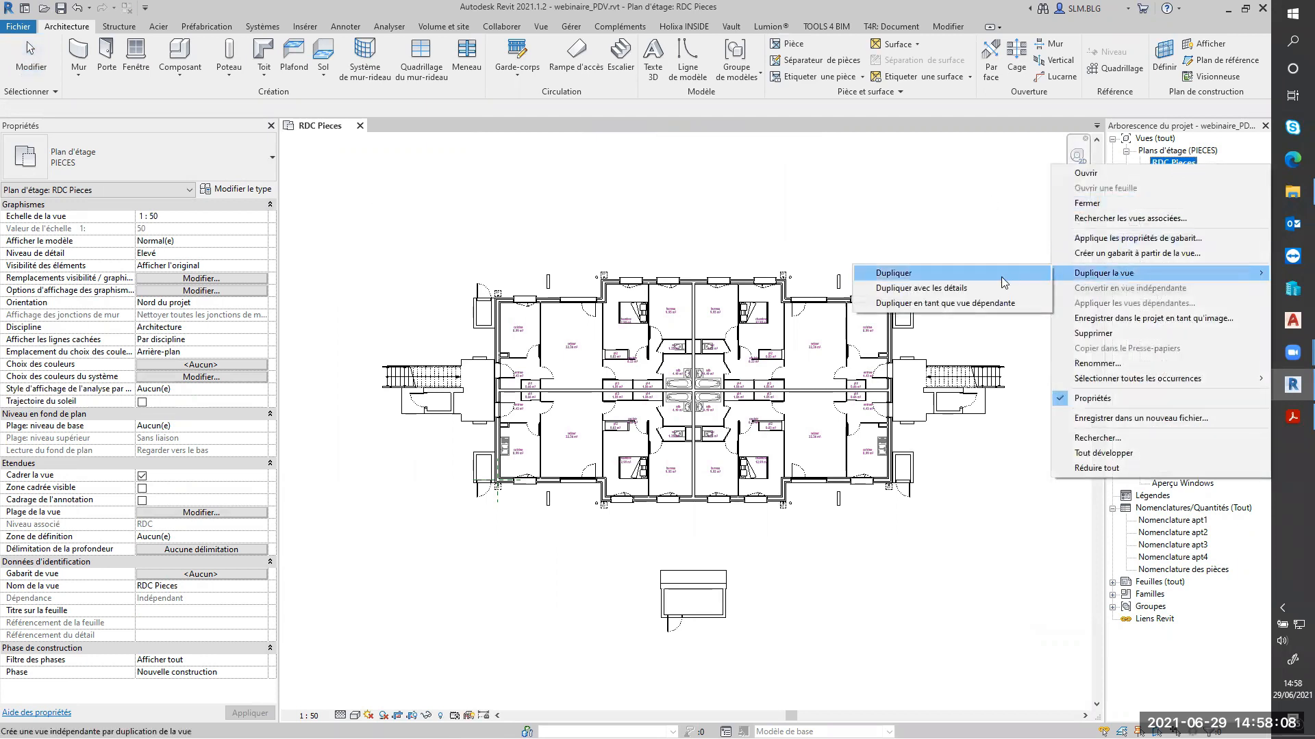
pyautogui.click(979, 288)
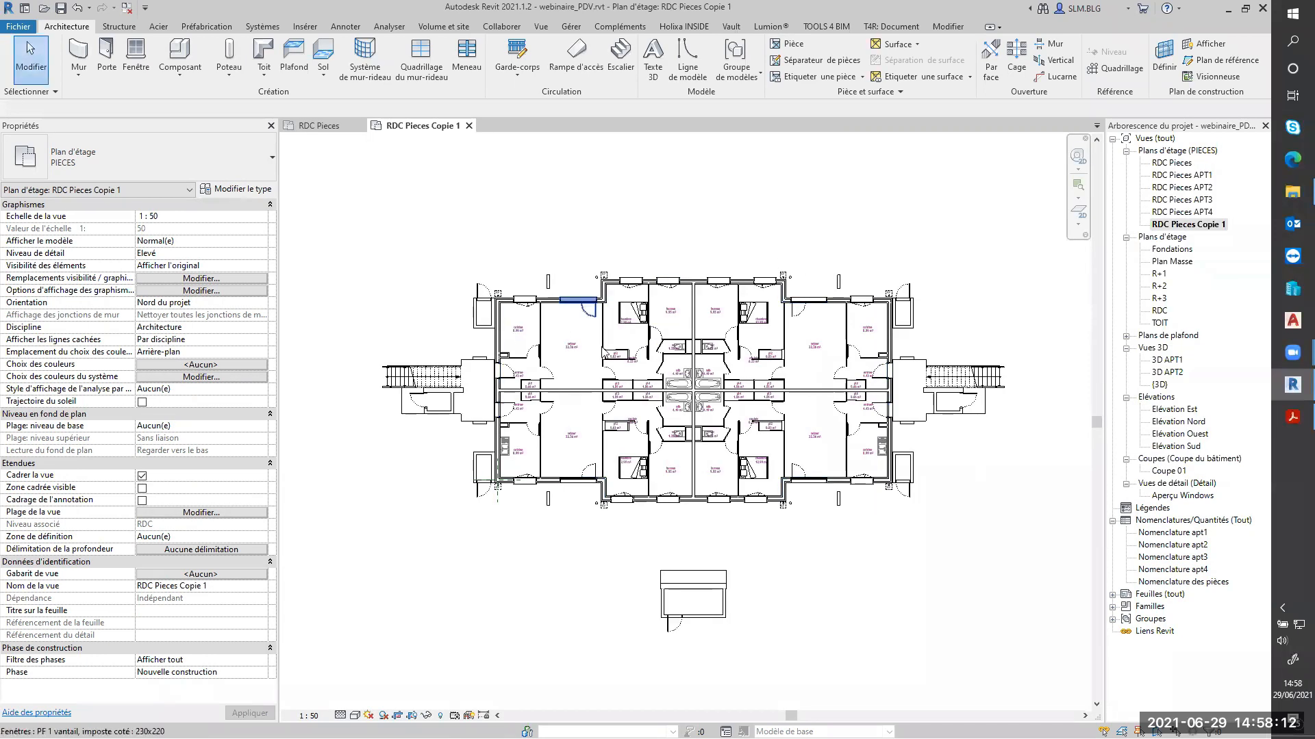
pyautogui.rightClick(1191, 226)
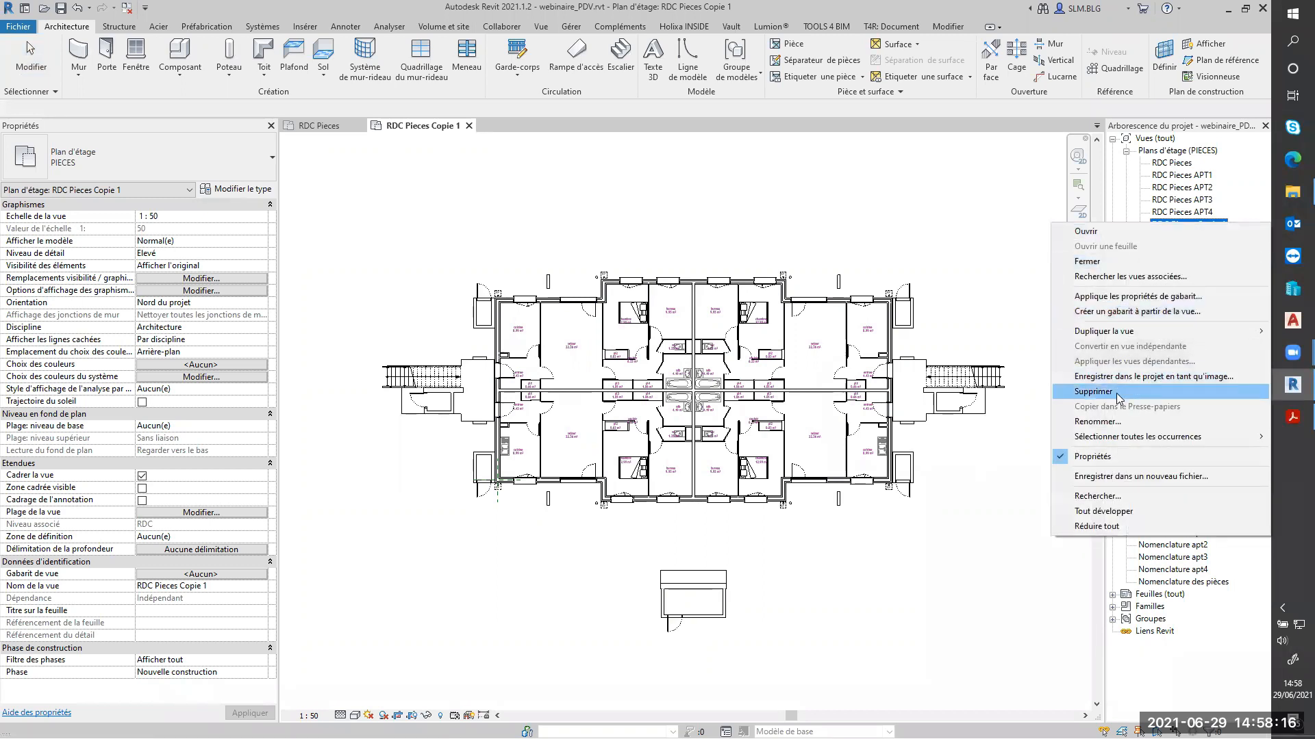
pyautogui.click(1082, 394)
# Step: Duplicate the RDC Pieces floor plan without its detailing
pyautogui.rightClick(1176, 167)
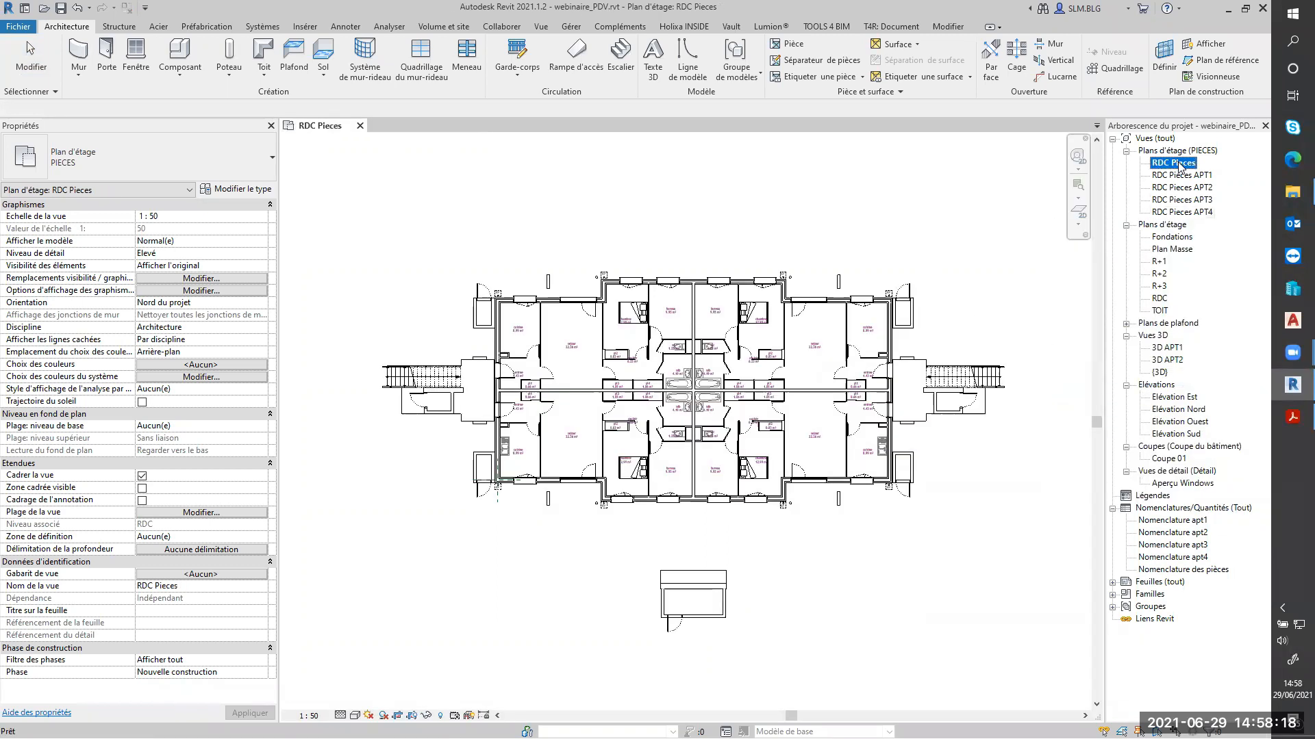
pyautogui.moveTo(1090, 273)
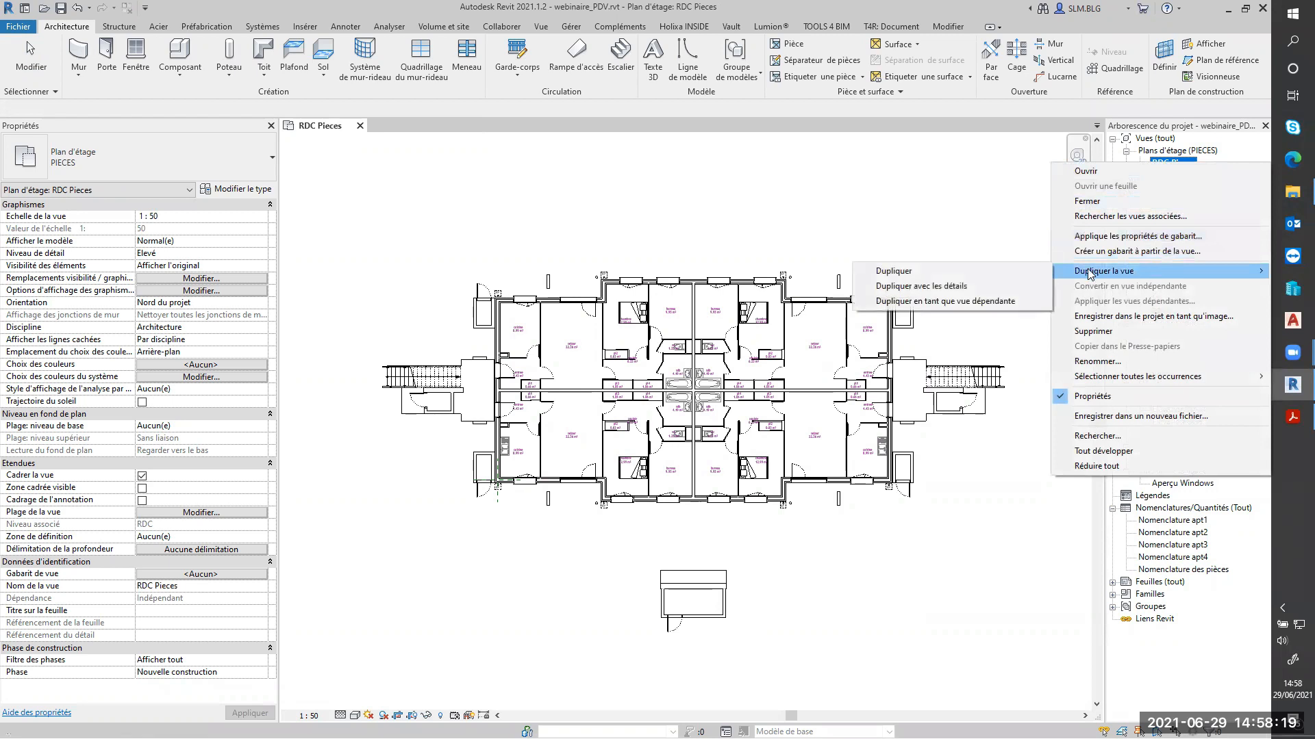
pyautogui.click(956, 273)
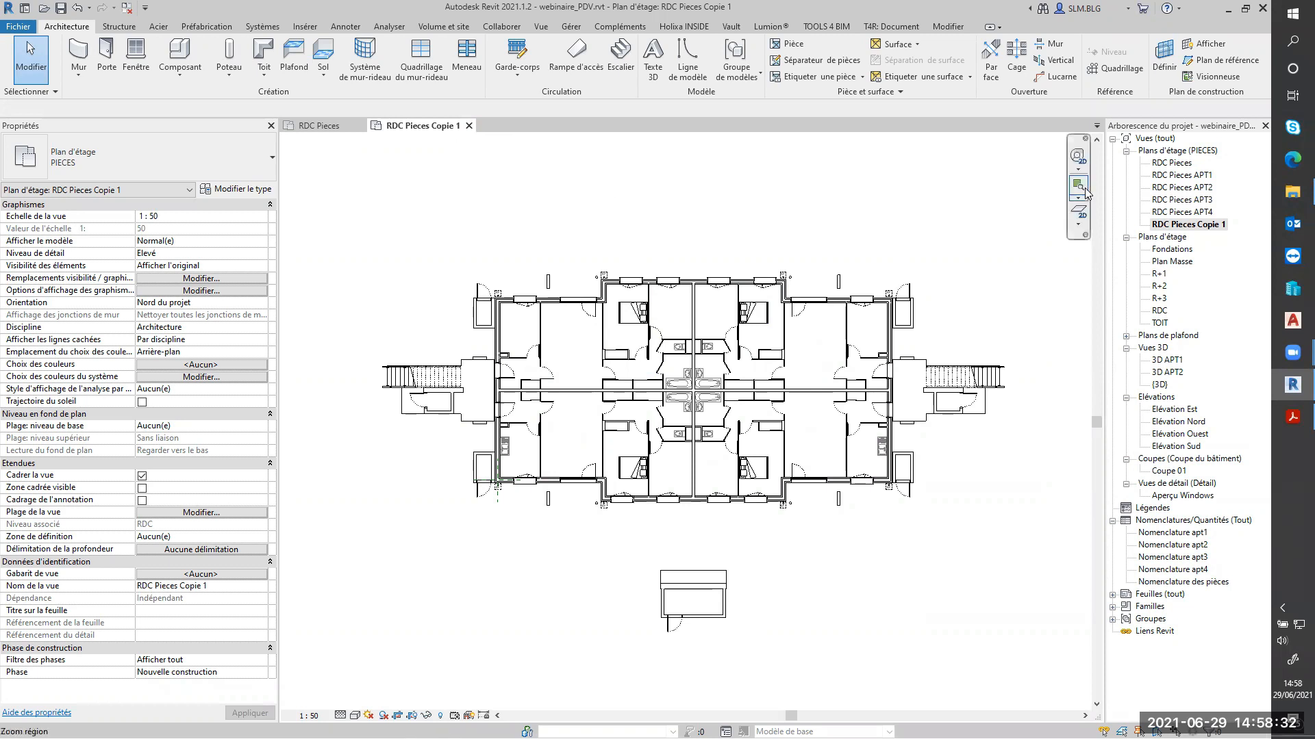
# Step: Rename the duplicated RDC Pieces floor plan as "RDC reperage global"
pyautogui.click(1186, 226)
pyautogui.click(1173, 225)
pyautogui.moveTo(1170, 225); pyautogui.dragTo(1230, 224)
pyautogui.write('reperzag')
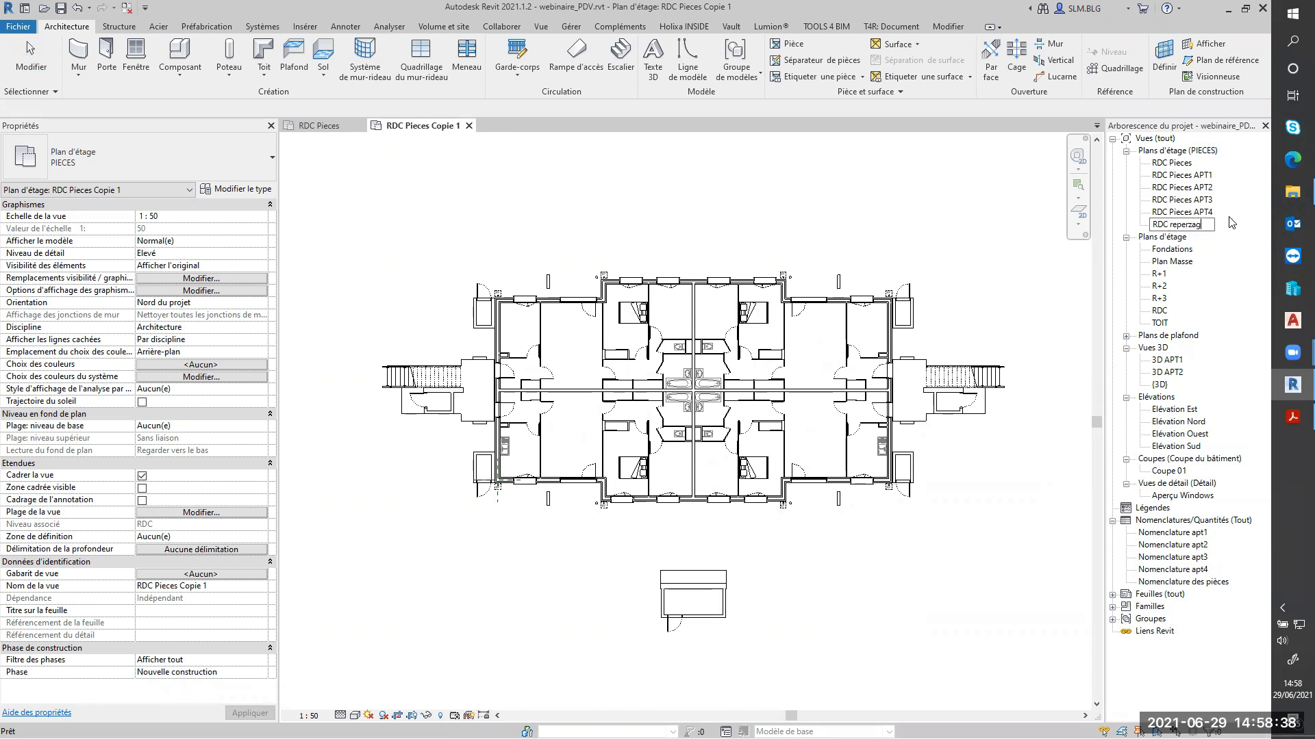
pyautogui.press('BackSpace')
pyautogui.write('age global')
pyautogui.press('Return')
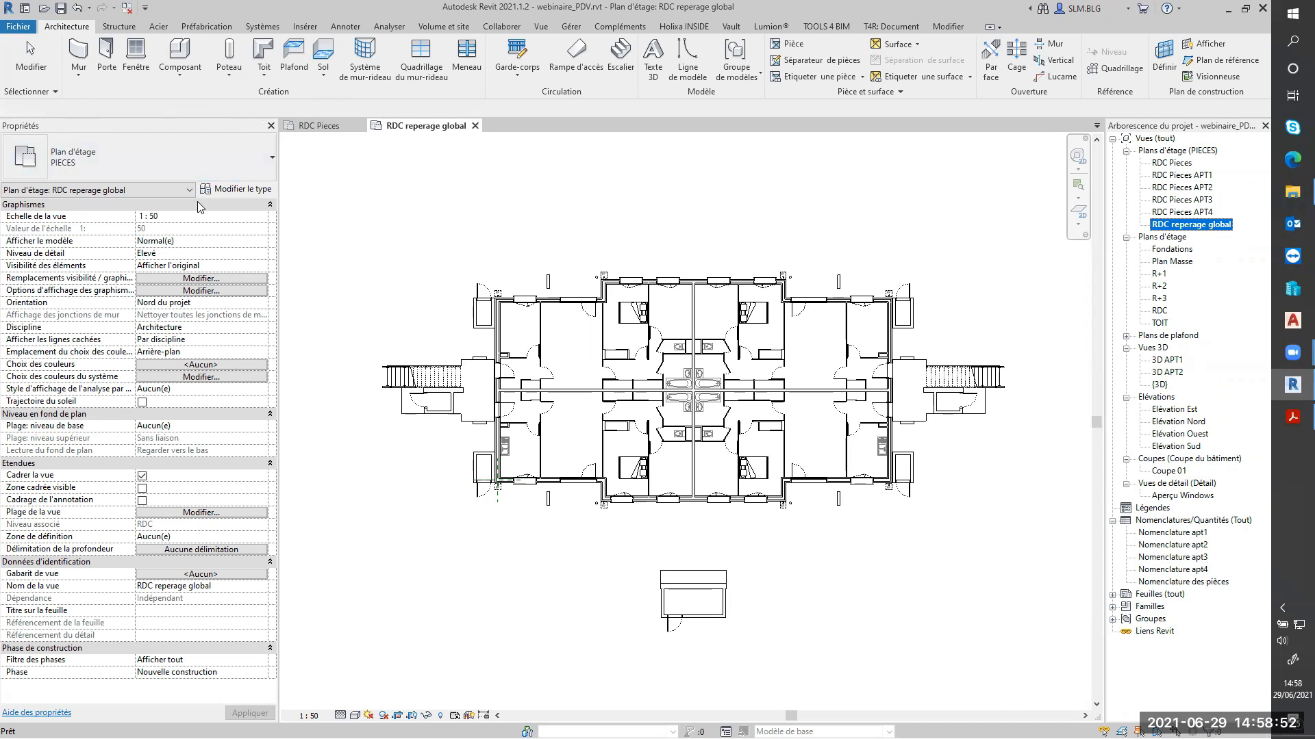
# Step: Duplicate the PIECES floor plan type as a new type named REPERAGE and apply it to the RDC reperage global view
pyautogui.click(247, 189)
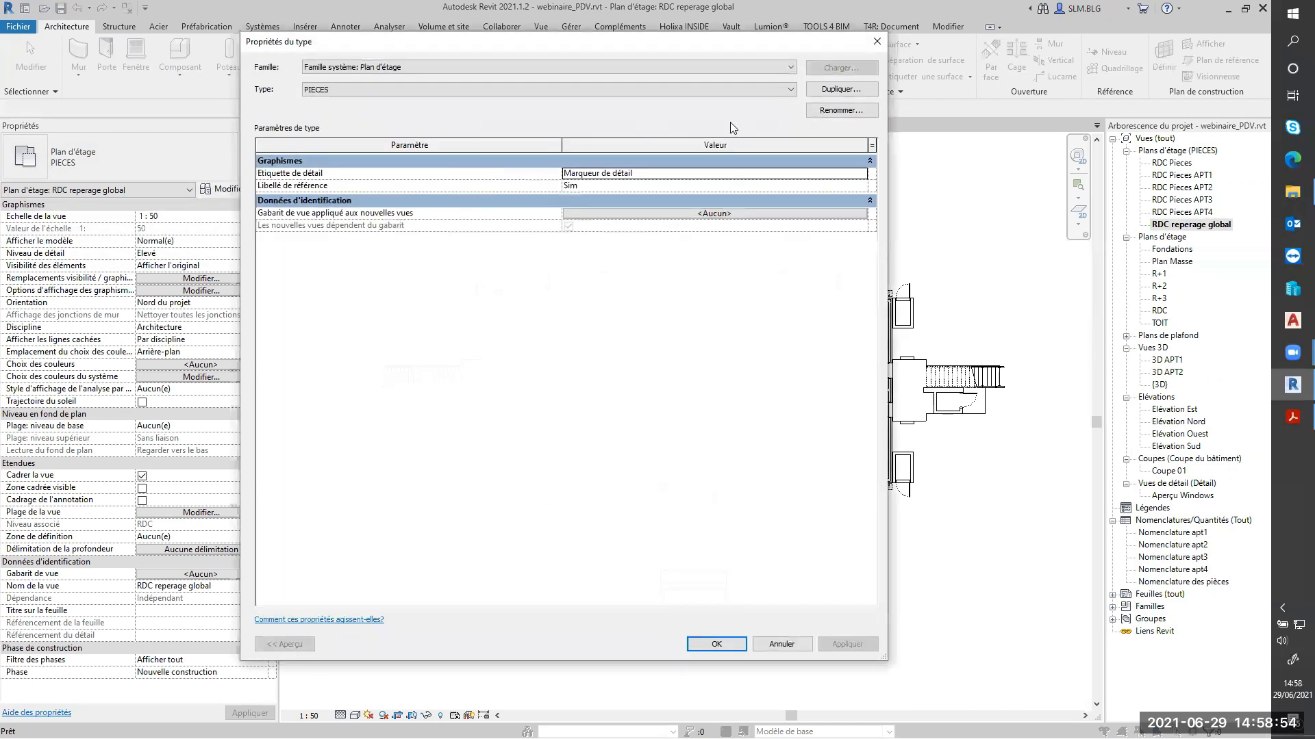
pyautogui.click(841, 90)
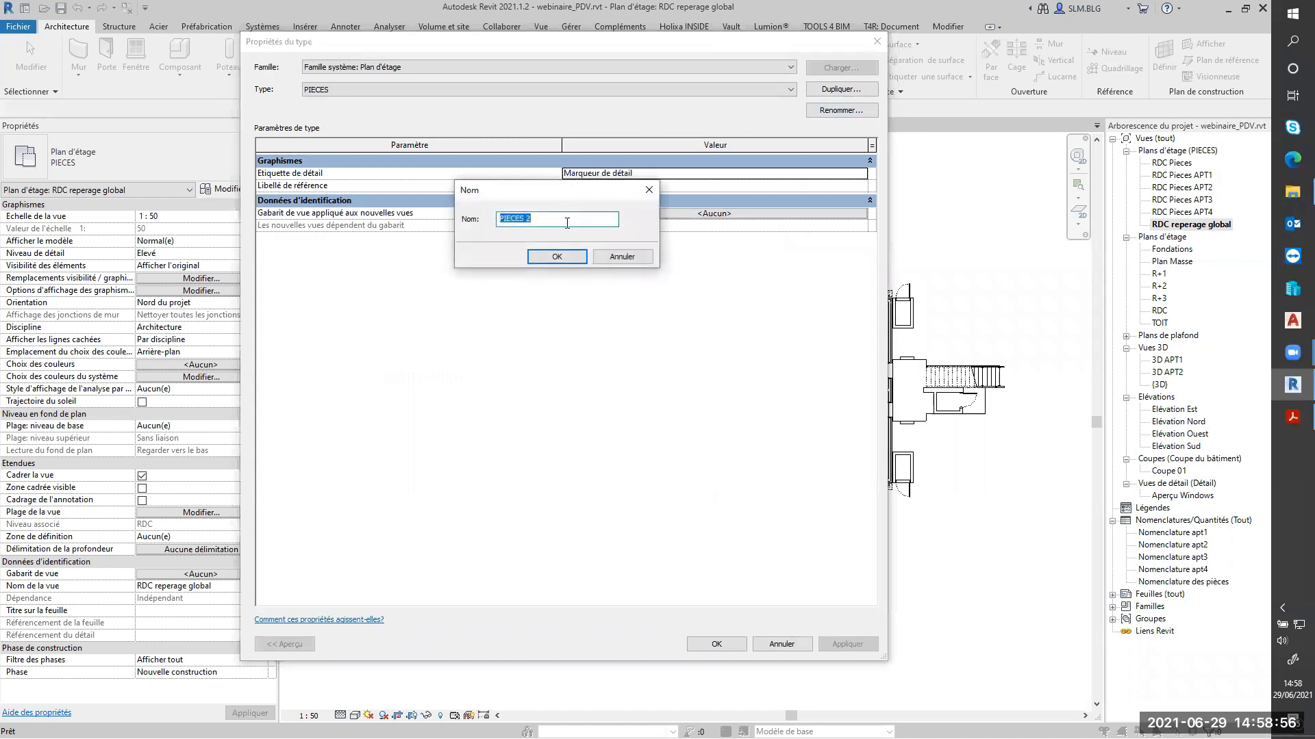
pyautogui.write('REPERAGE')
pyautogui.click(557, 257)
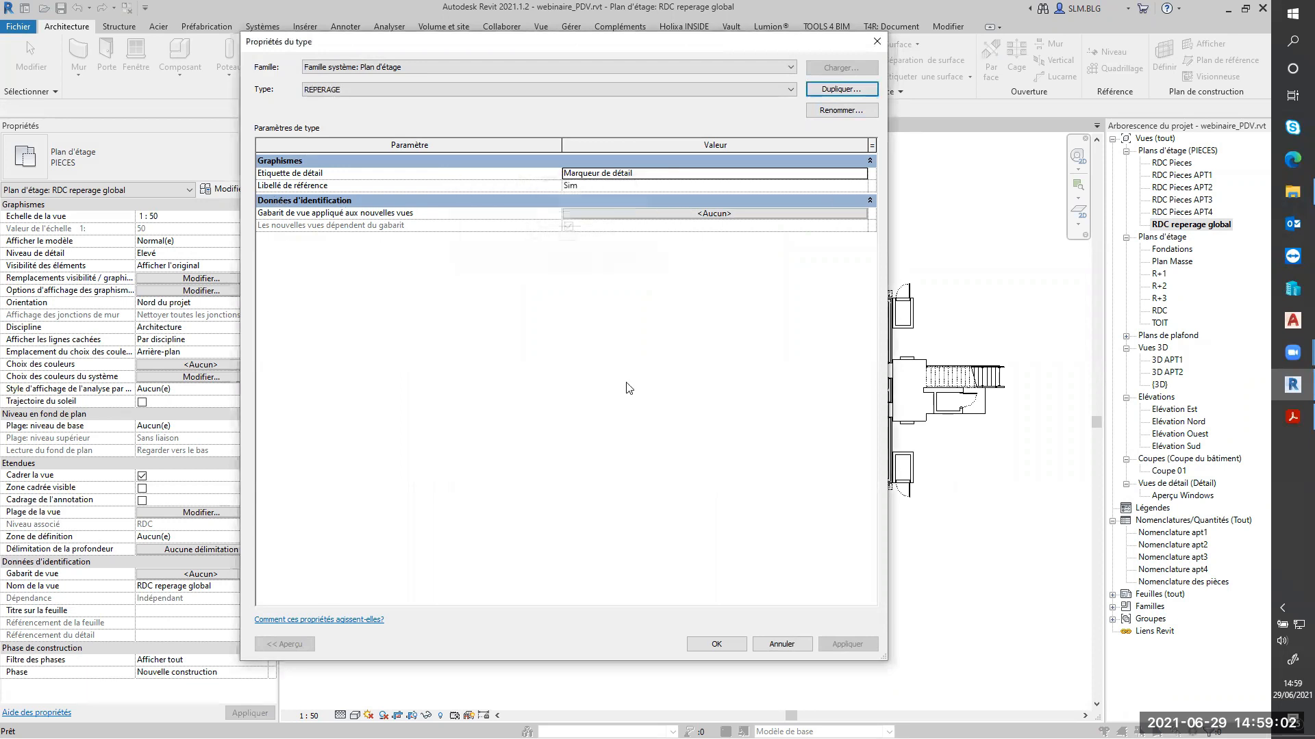
pyautogui.click(716, 645)
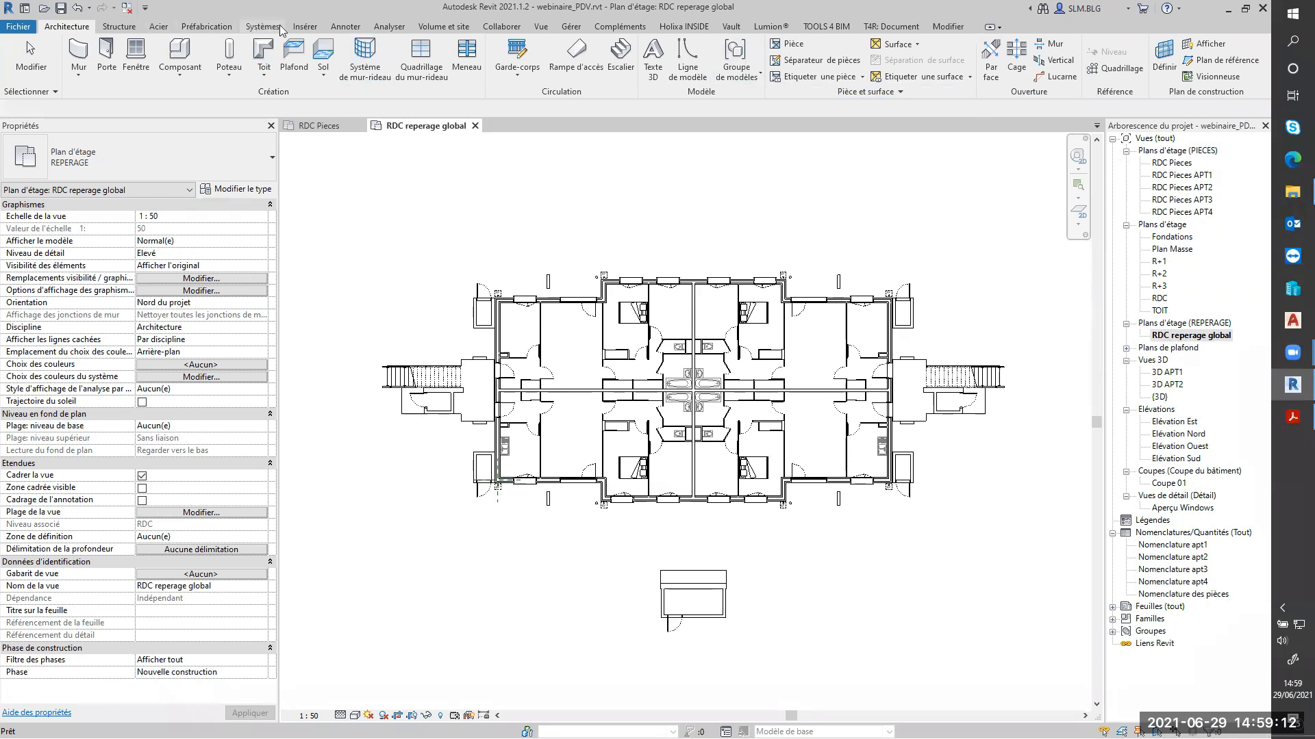
# Step: Place a color fill legend outside the building's upper-right corner, using the Pièces space type and the "Par service" color scheme
pyautogui.click(346, 26)
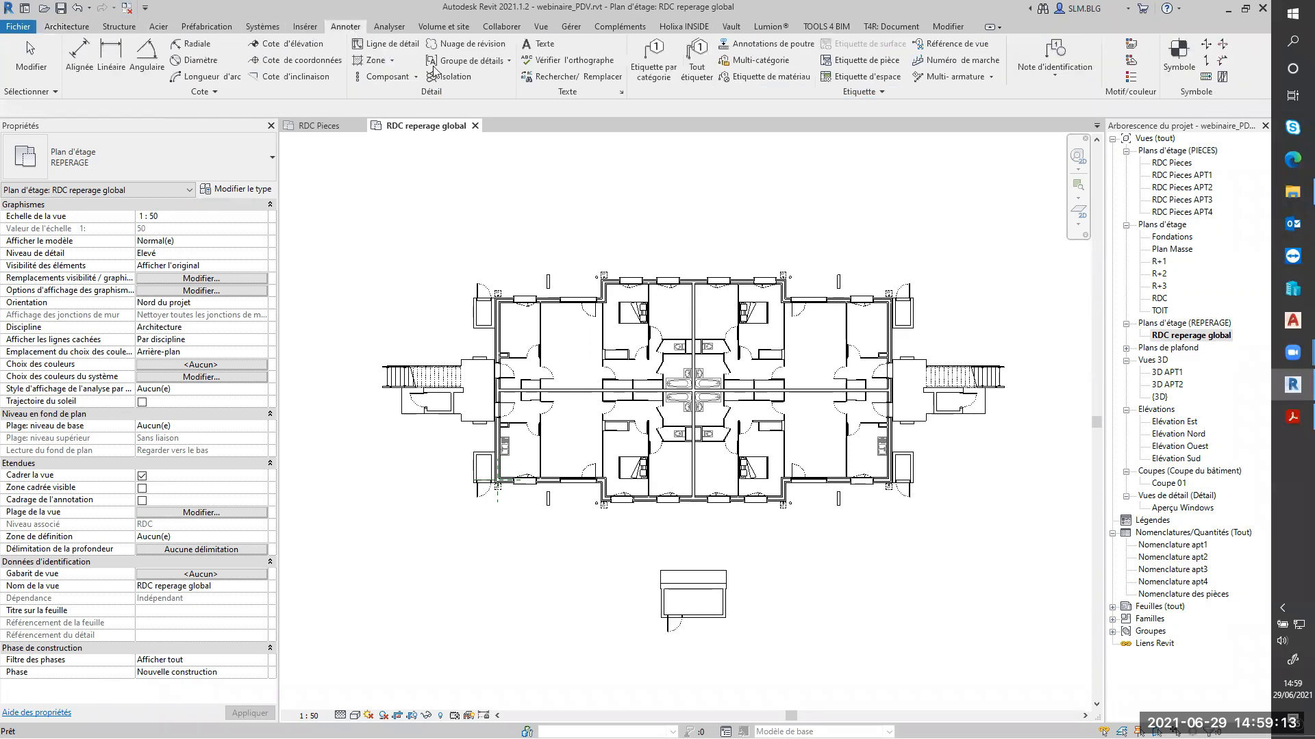
pyautogui.click(1131, 79)
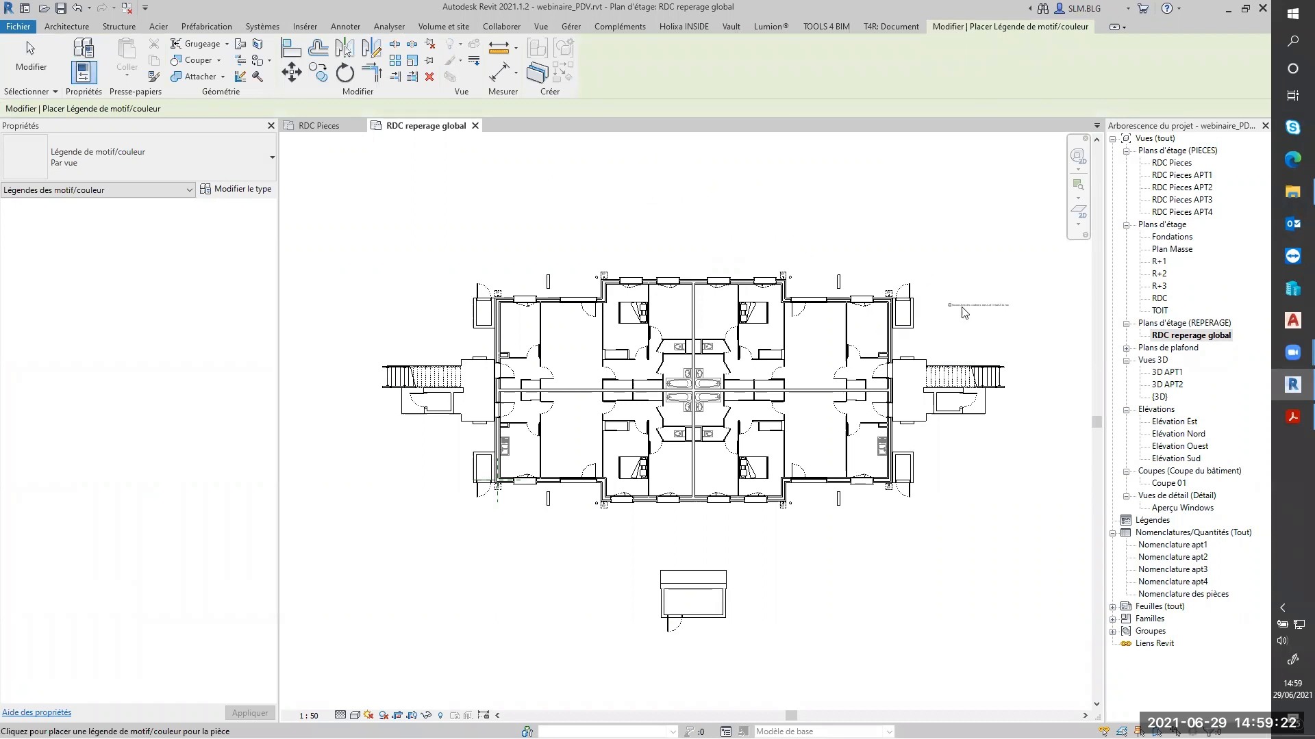
pyautogui.scroll(5, 964, 312)
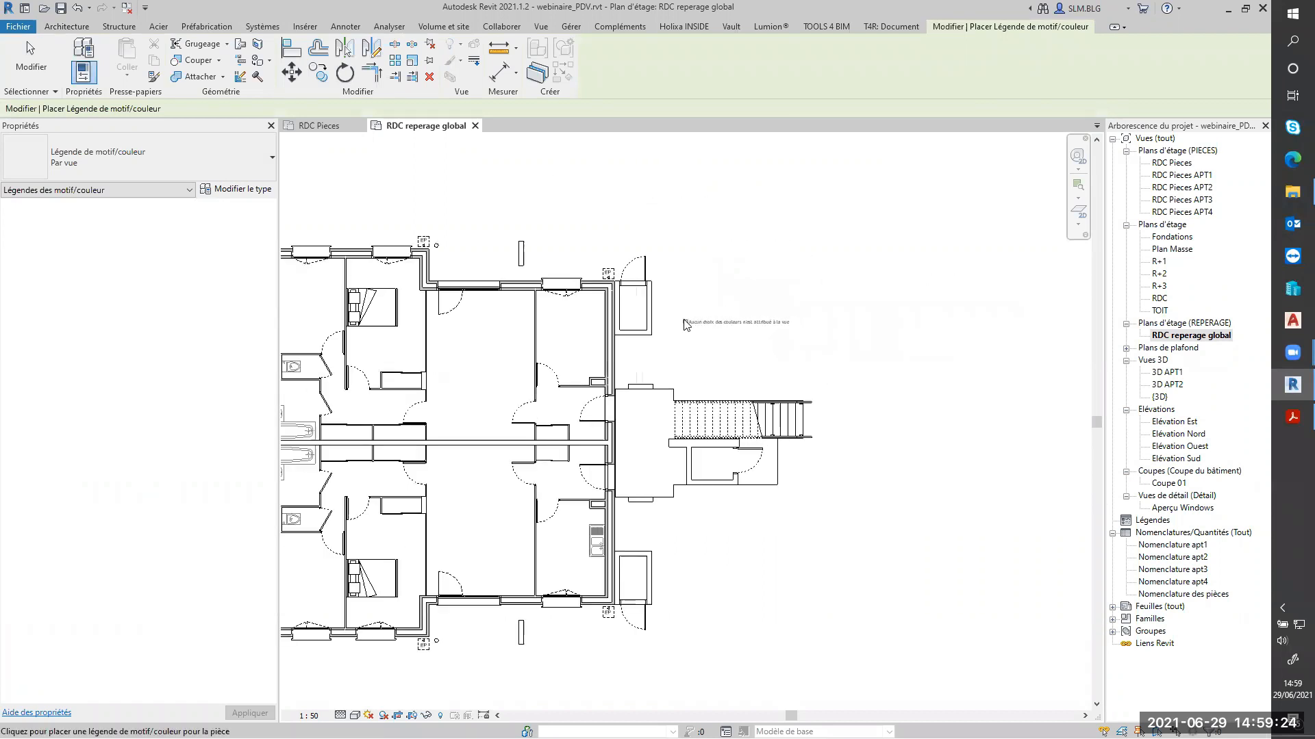
pyautogui.scroll(2, 686, 324)
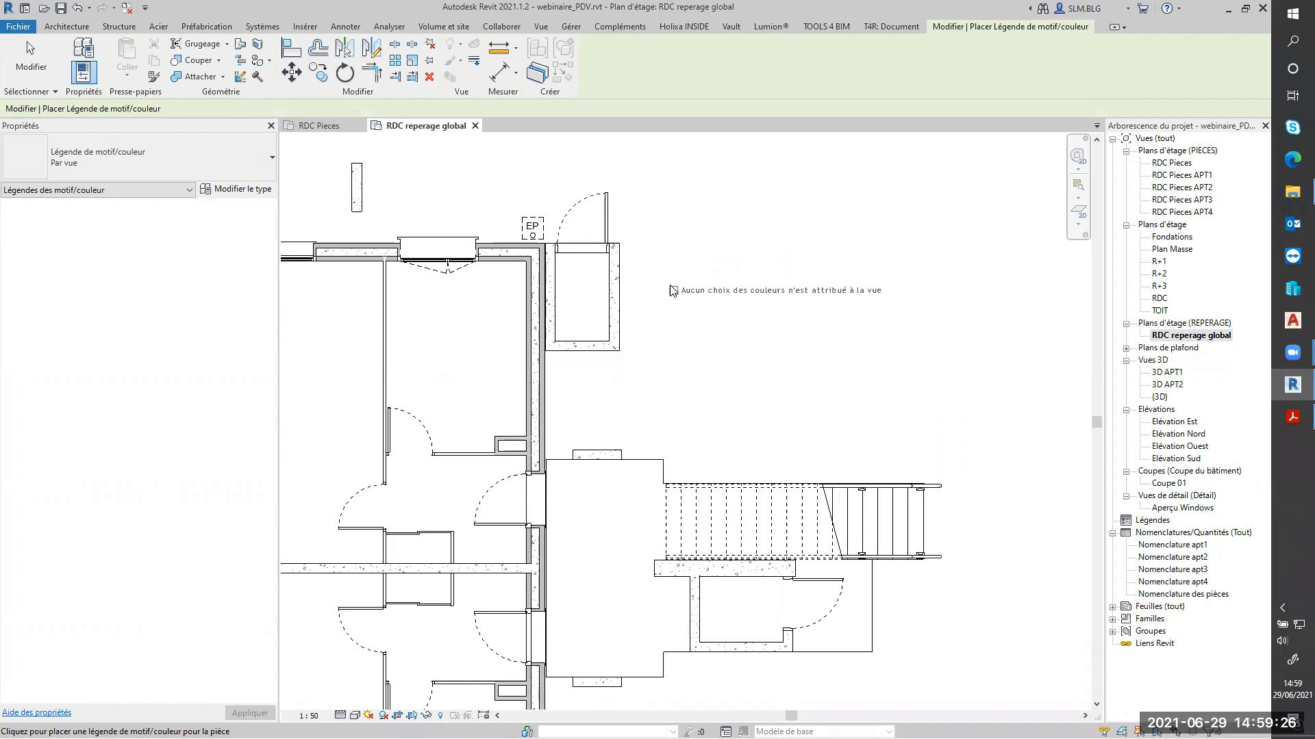
pyautogui.click(674, 290)
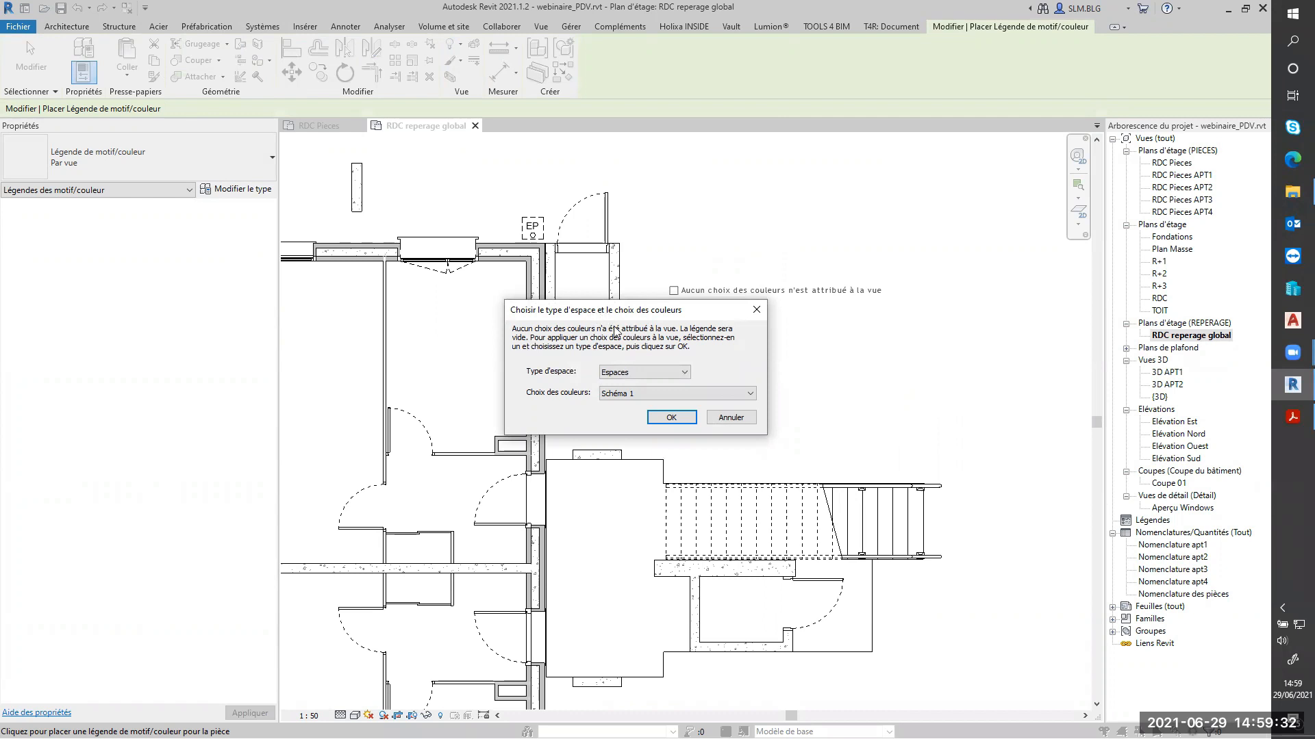
pyautogui.click(653, 375)
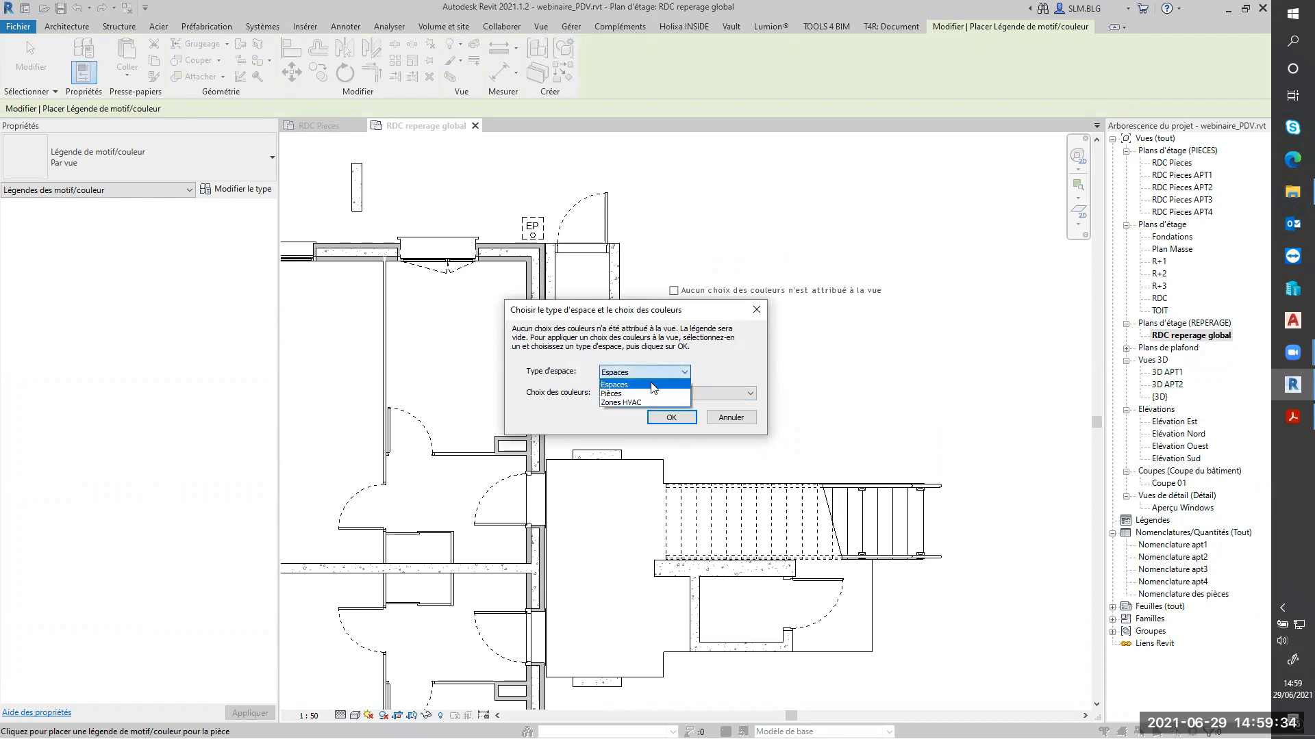
pyautogui.click(642, 392)
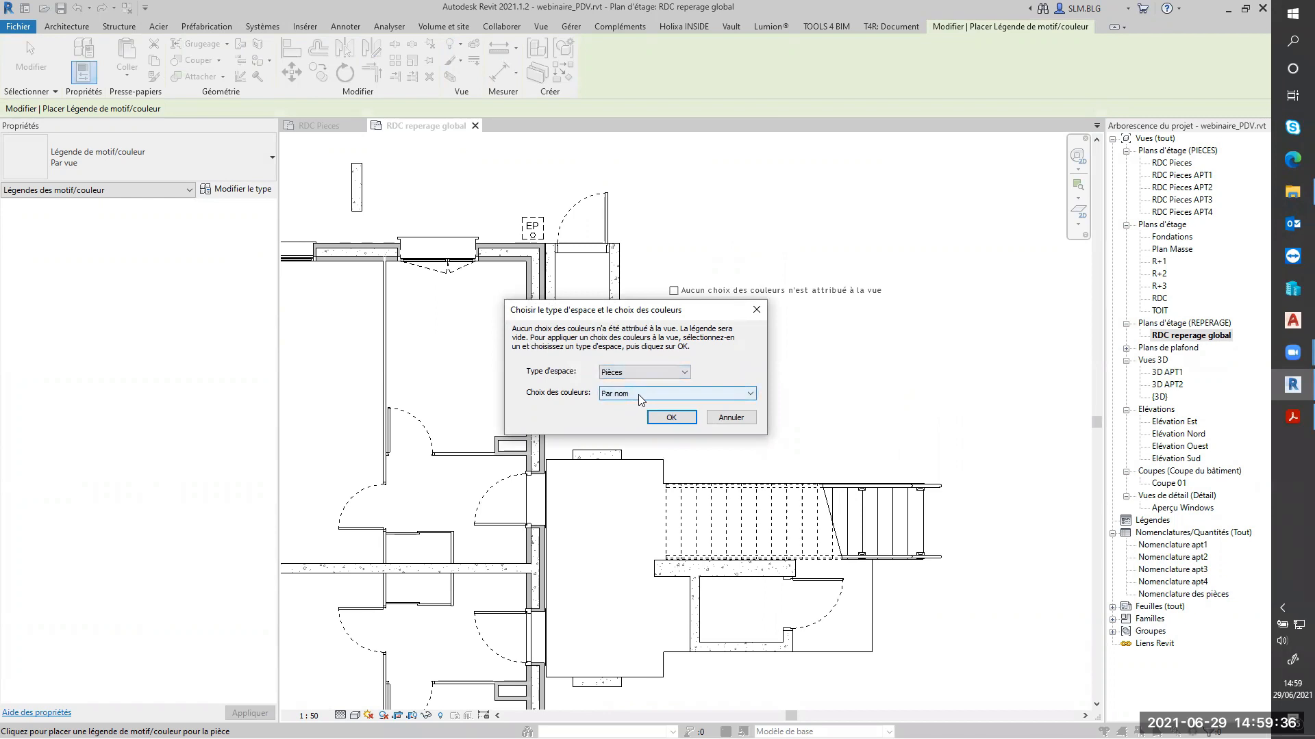
pyautogui.click(647, 394)
pyautogui.click(641, 424)
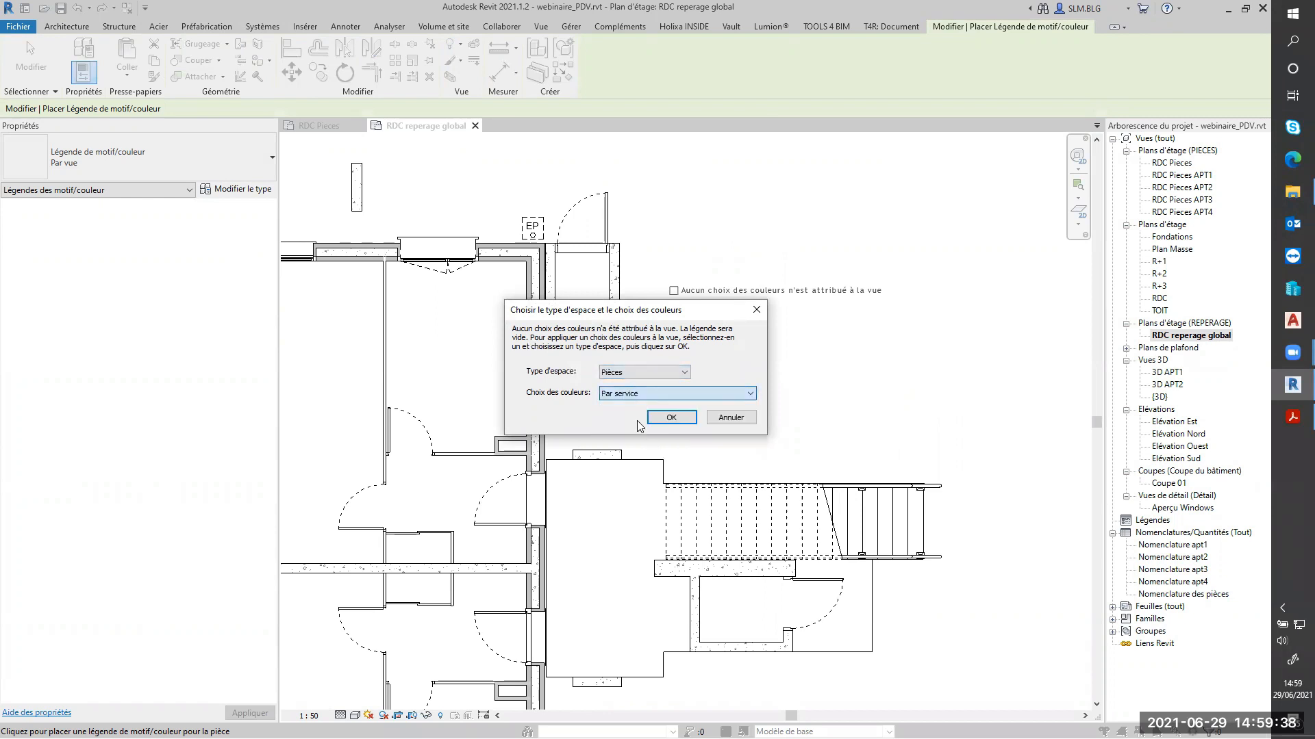
pyautogui.click(671, 418)
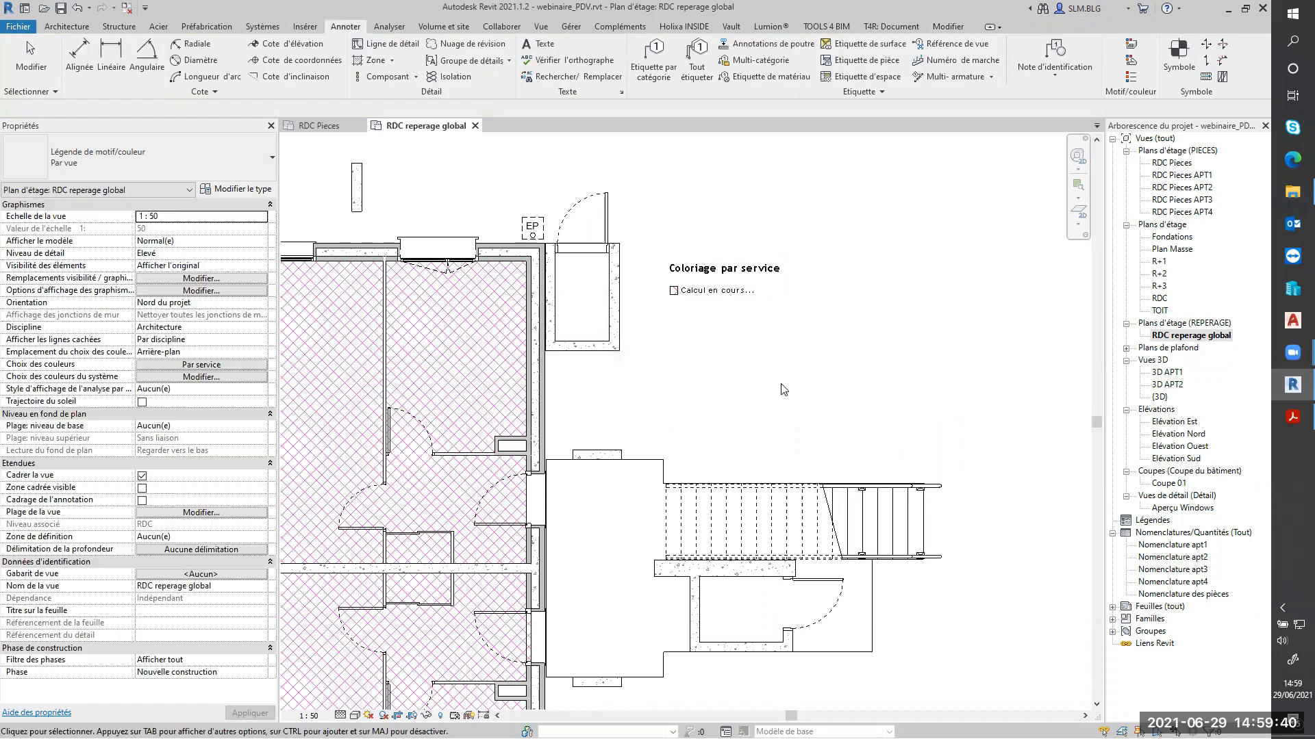
# Step: Examine the legend entries and the color fill of the four apartments in the RDC reperage global plan
pyautogui.scroll(-4, 791, 384)
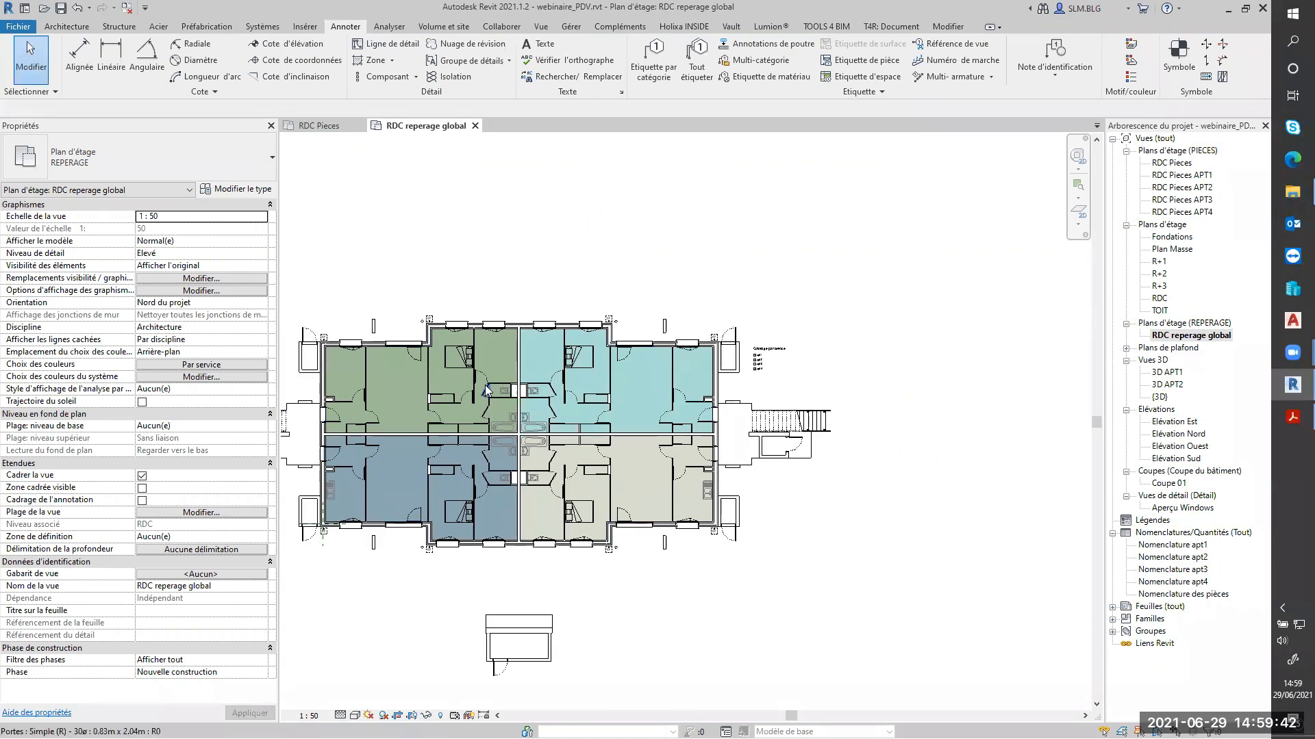
pyautogui.scroll(5, 794, 383)
pyautogui.scroll(2, 840, 358)
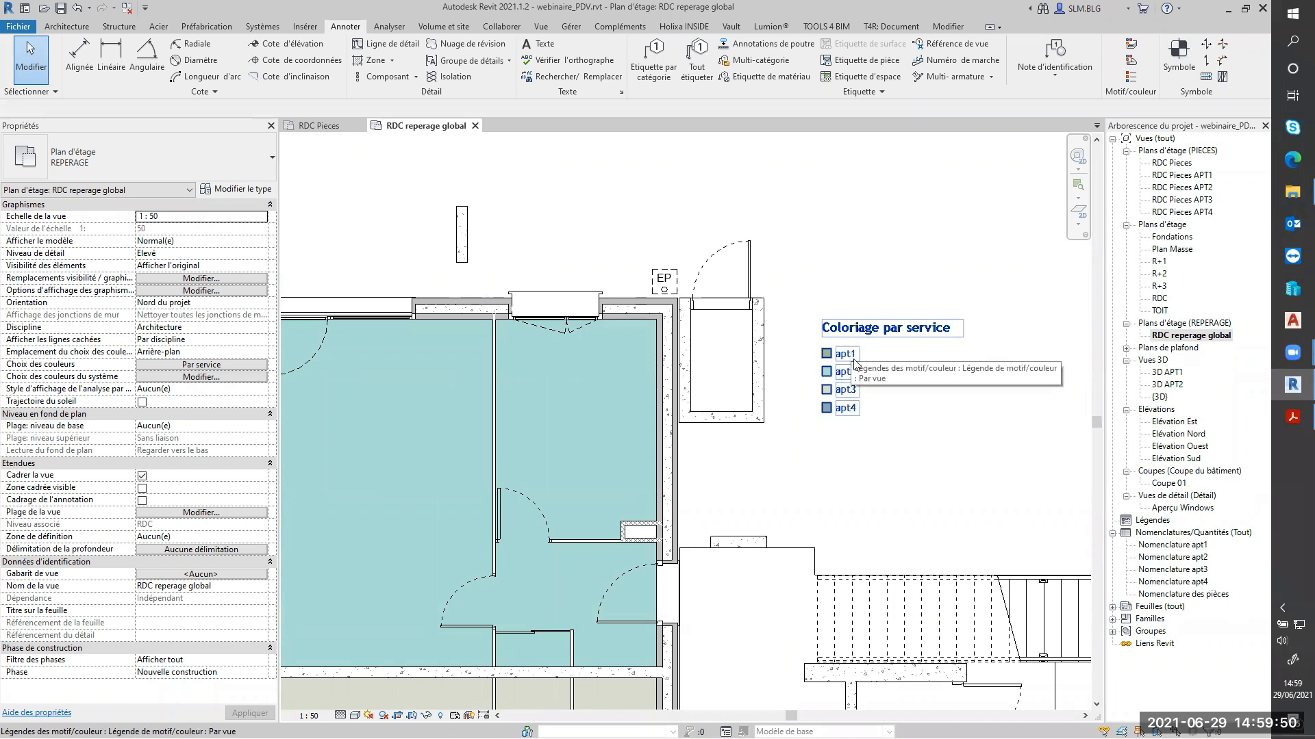
pyautogui.scroll(-3, 855, 390)
pyautogui.moveTo(868, 419); pyautogui.dragTo(987, 317, button='middle')
pyautogui.scroll(-3, 959, 358)
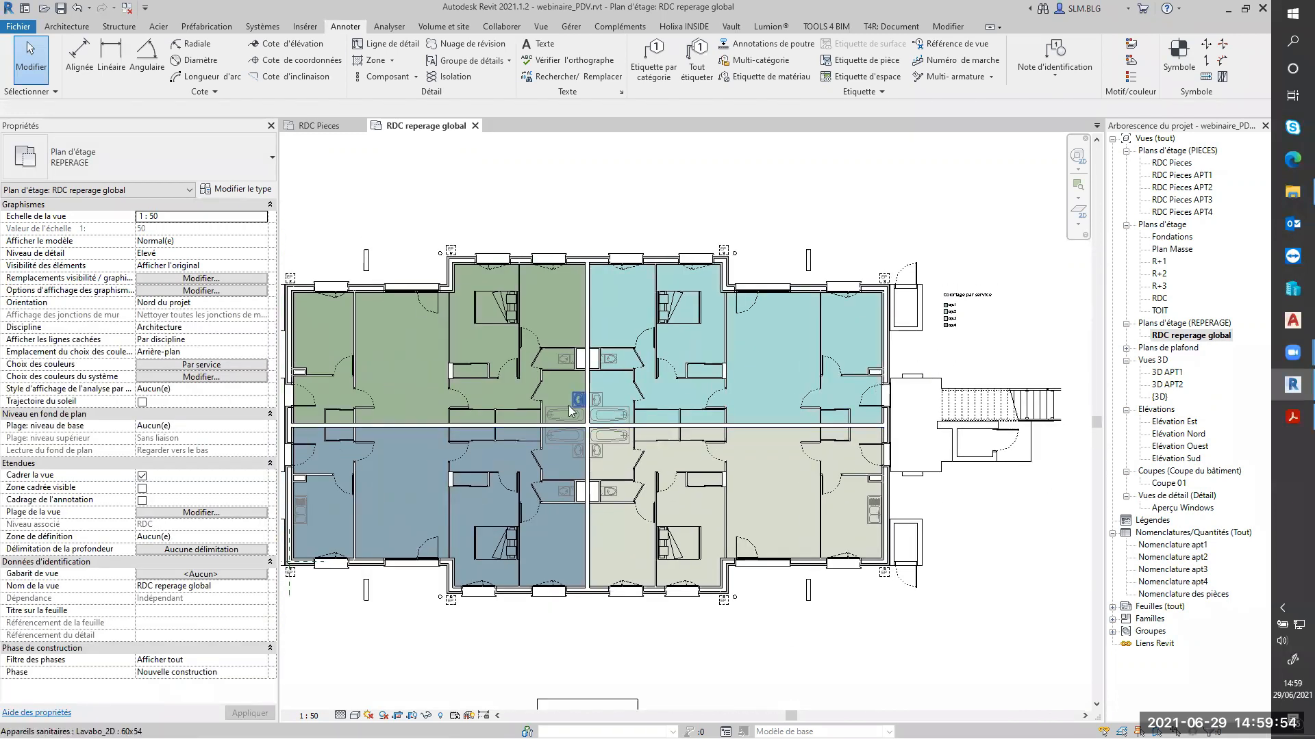
pyautogui.scroll(2, 580, 414)
pyautogui.moveTo(660, 409); pyautogui.dragTo(720, 384, button='middle')
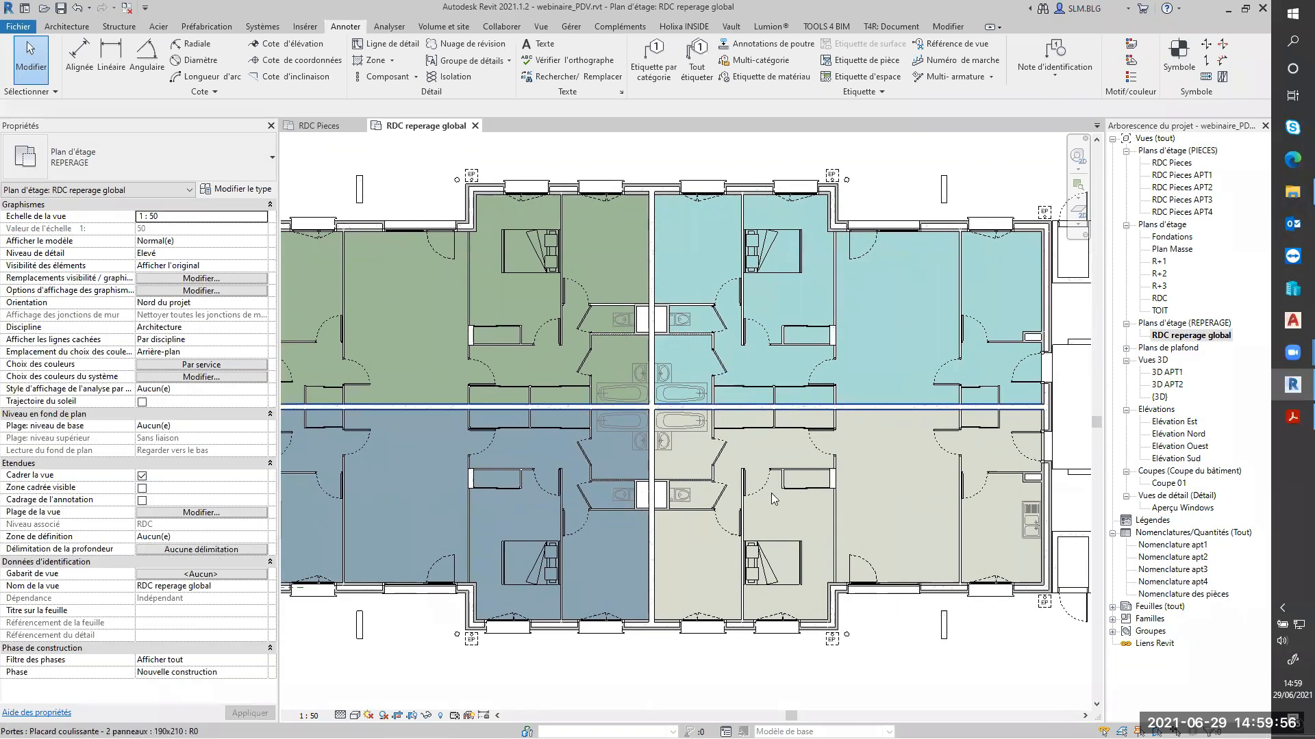
pyautogui.scroll(-2, 821, 678)
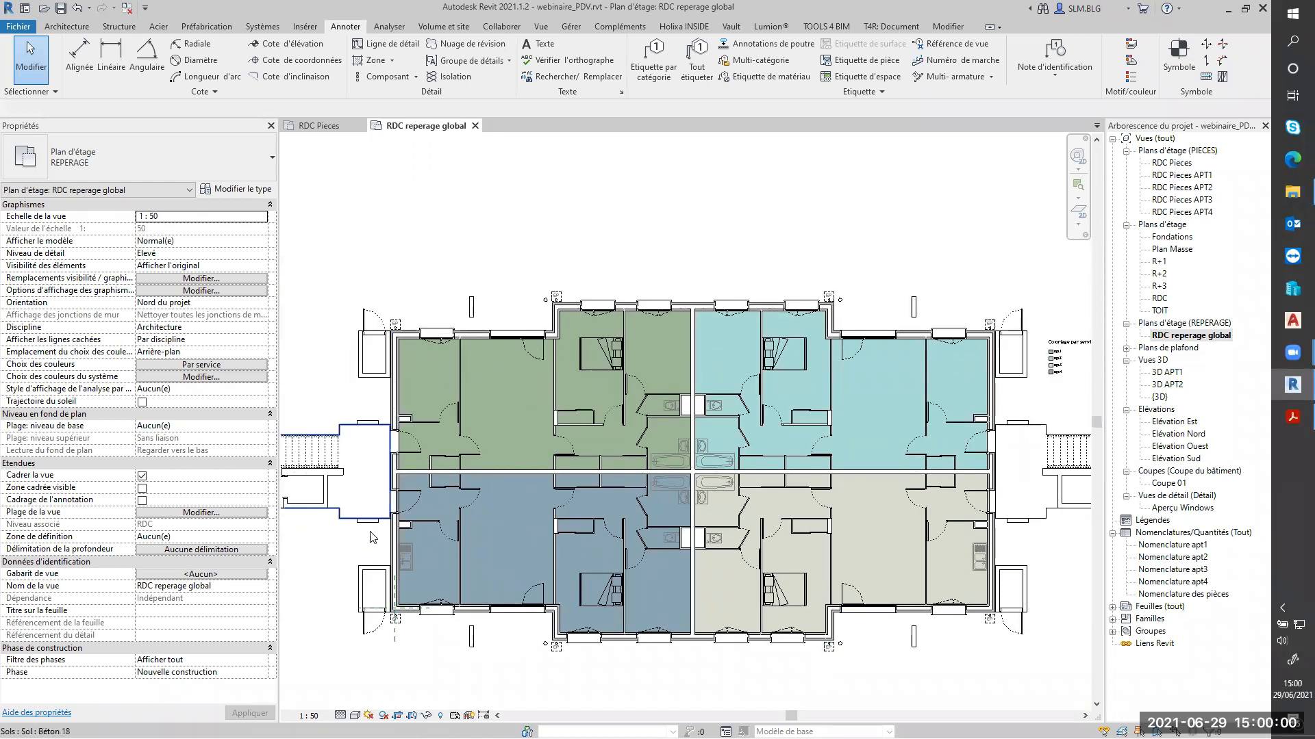
# Step: Set the view scale to 1:200 and move the color legend slightly upward beside the building's upper-right corner
pyautogui.click(308, 716)
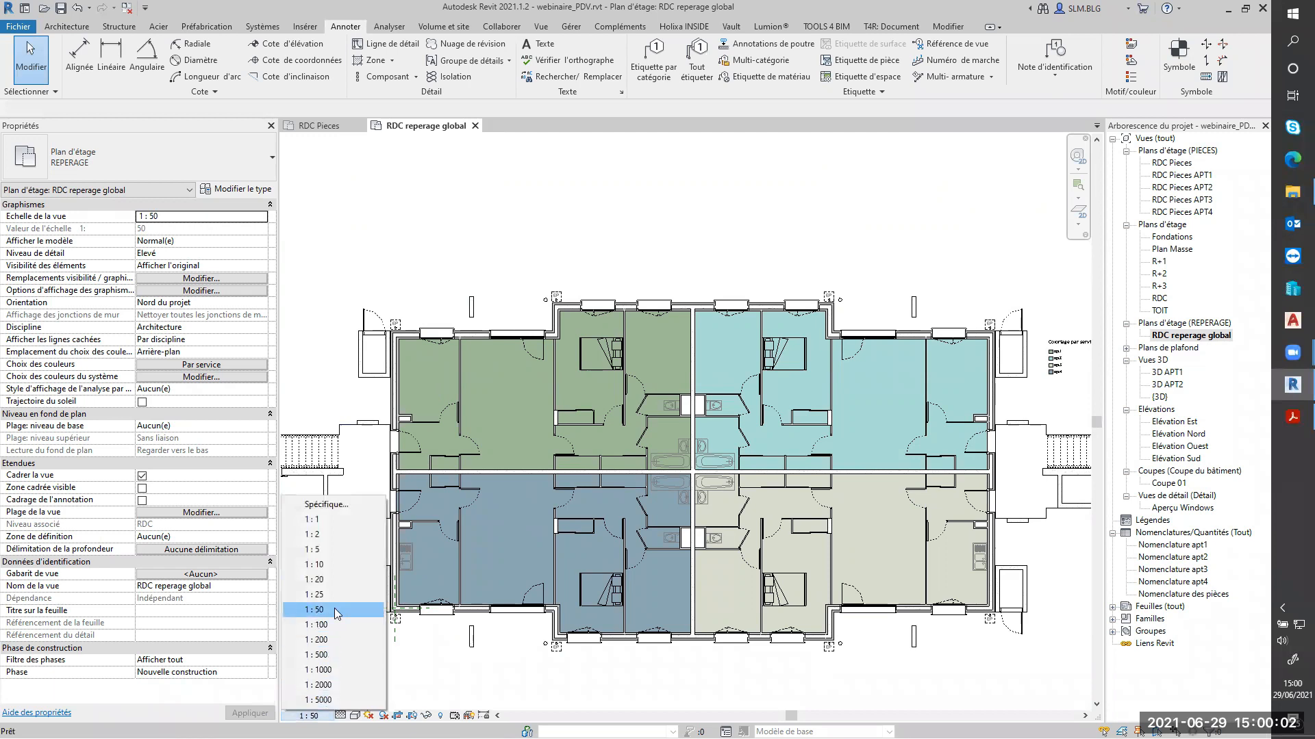
pyautogui.click(317, 639)
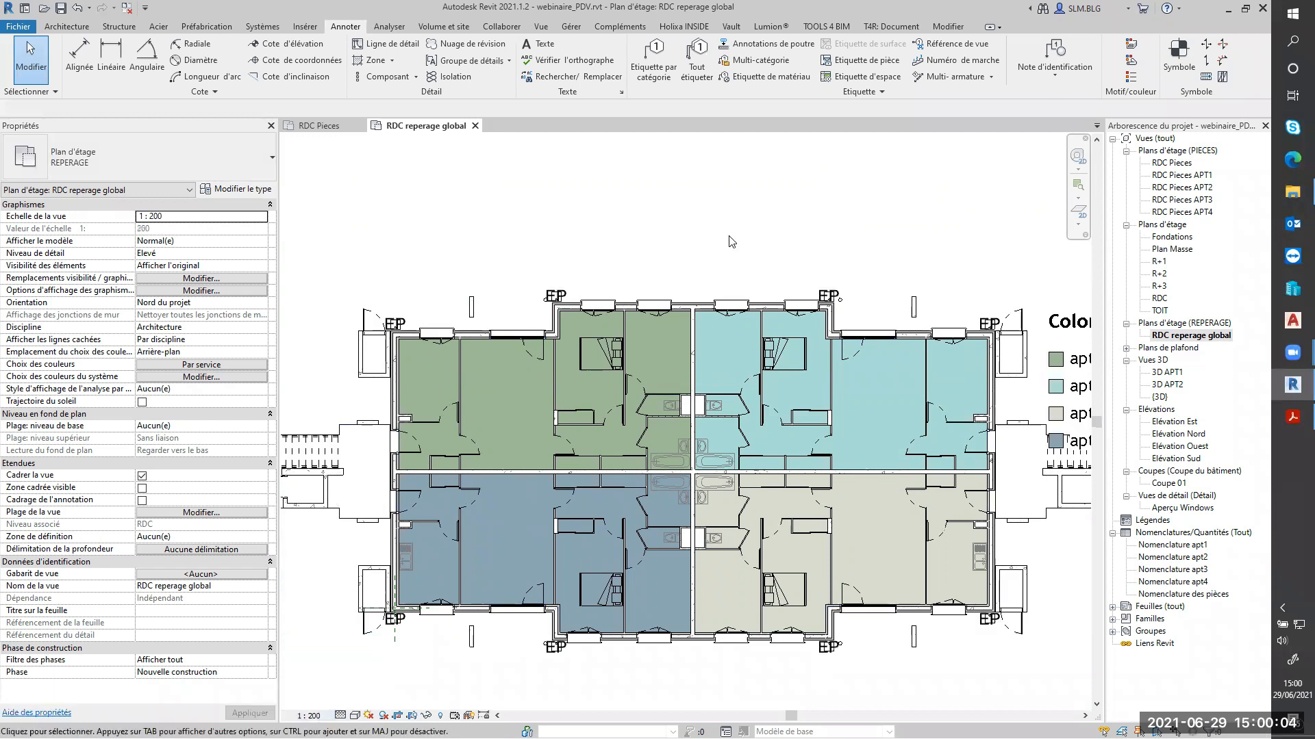
pyautogui.moveTo(581, 232); pyautogui.dragTo(503, 231, button='middle')
pyautogui.click(753, 295)
pyautogui.moveTo(744, 289); pyautogui.dragTo(735, 248)
pyautogui.click(971, 220)
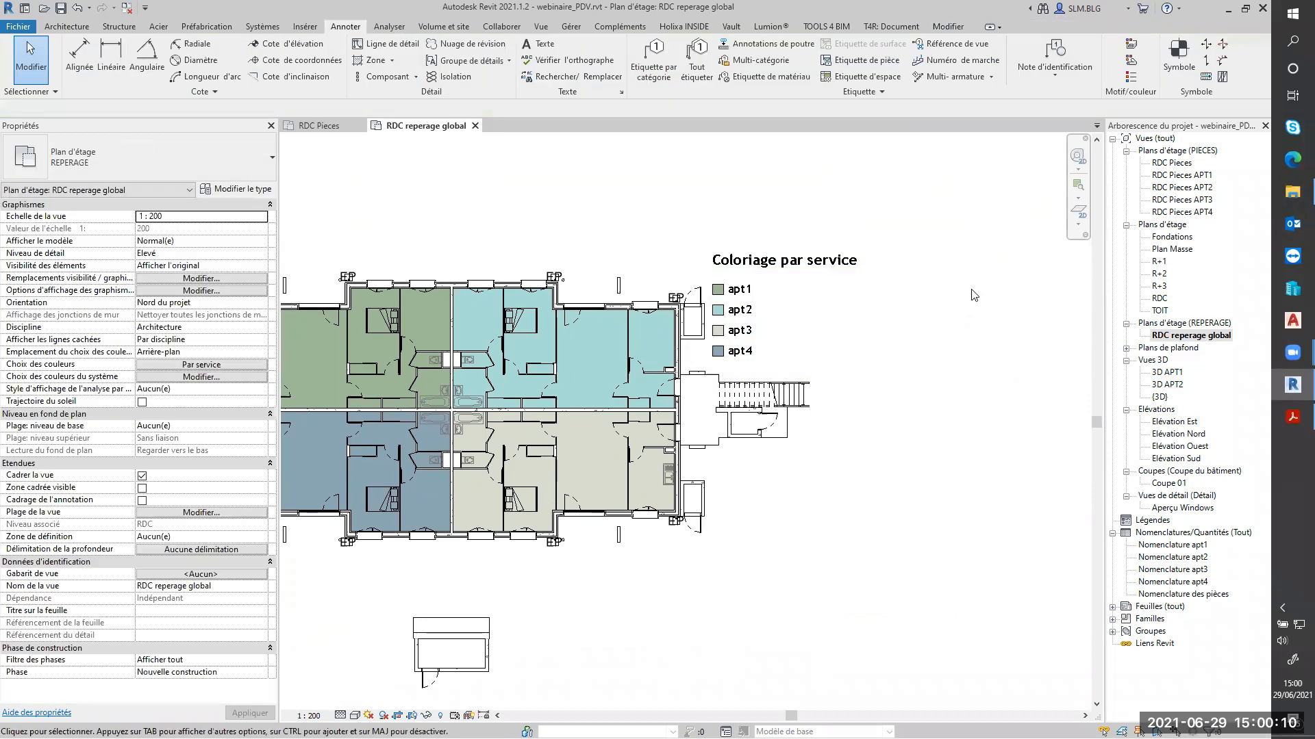
pyautogui.scroll(-2, 943, 363)
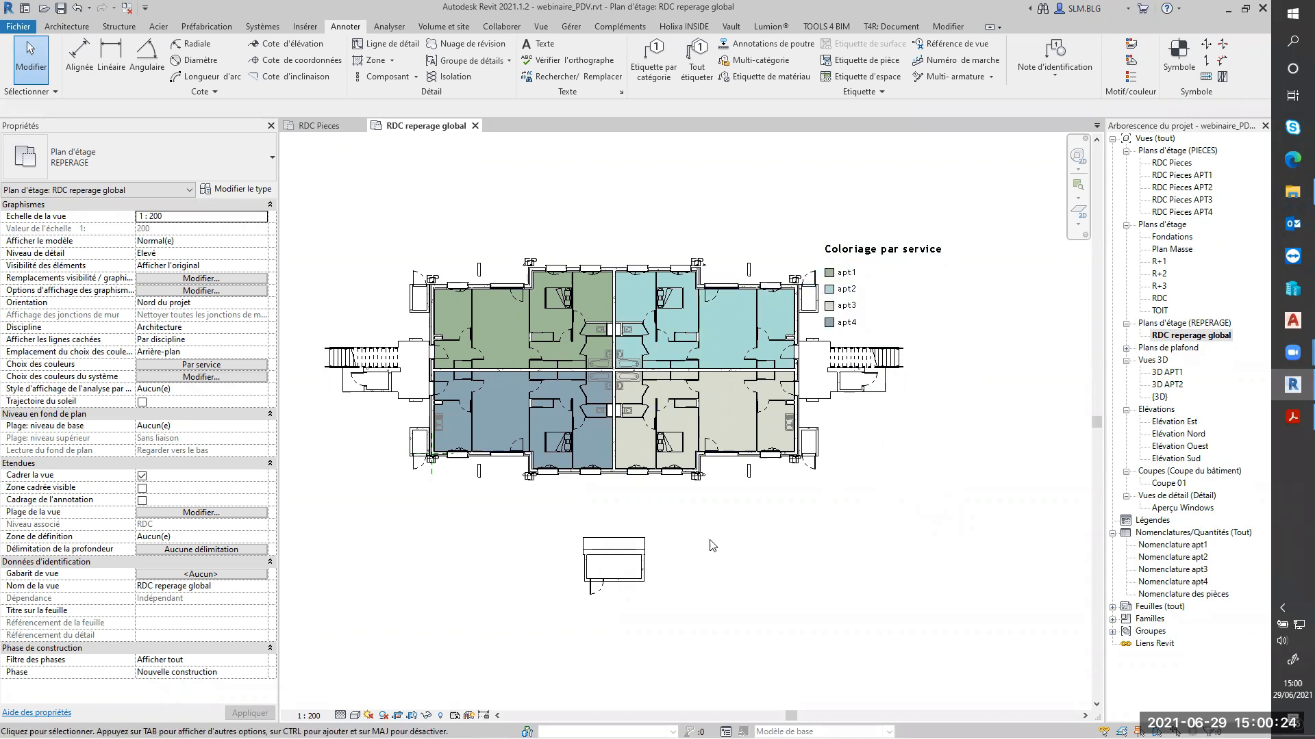
# Step: Show the plan's crop region and raise its lower edge to just below the building, excluding the small outbuilding
pyautogui.click(141, 488)
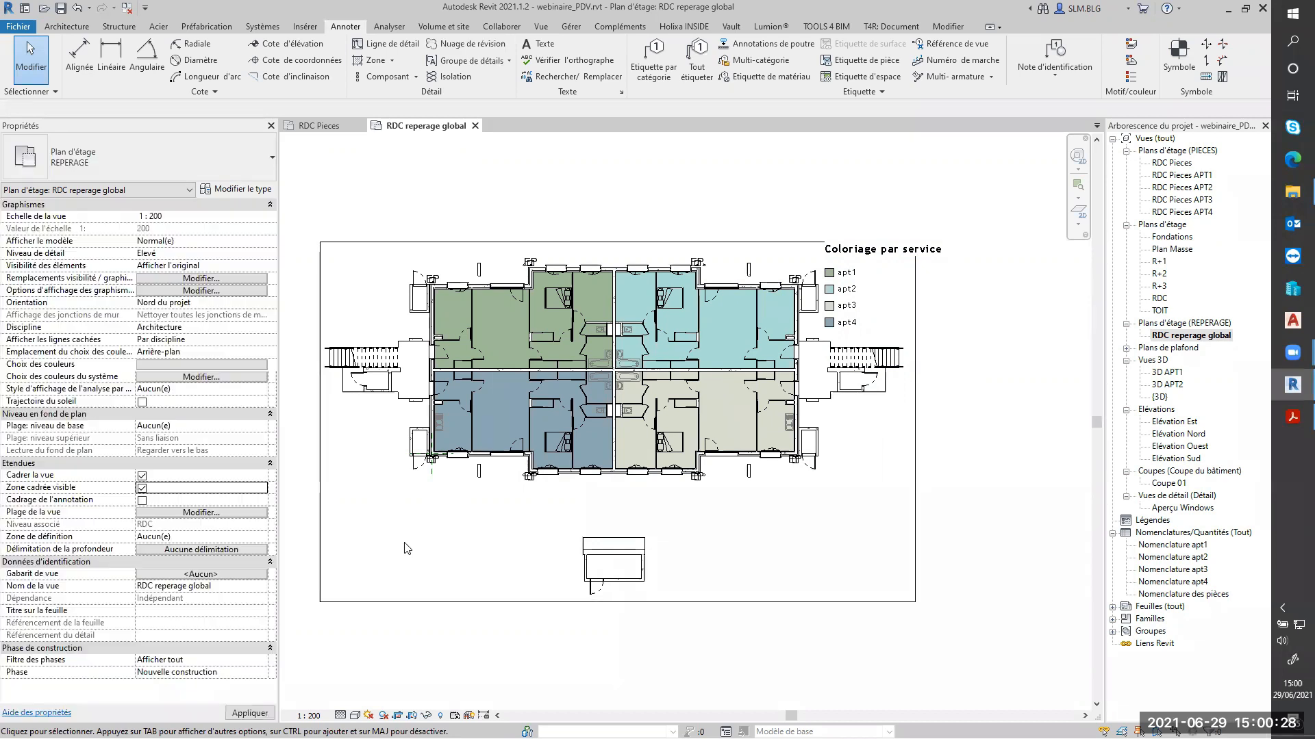
pyautogui.click(593, 603)
pyautogui.moveTo(618, 602); pyautogui.dragTo(626, 488)
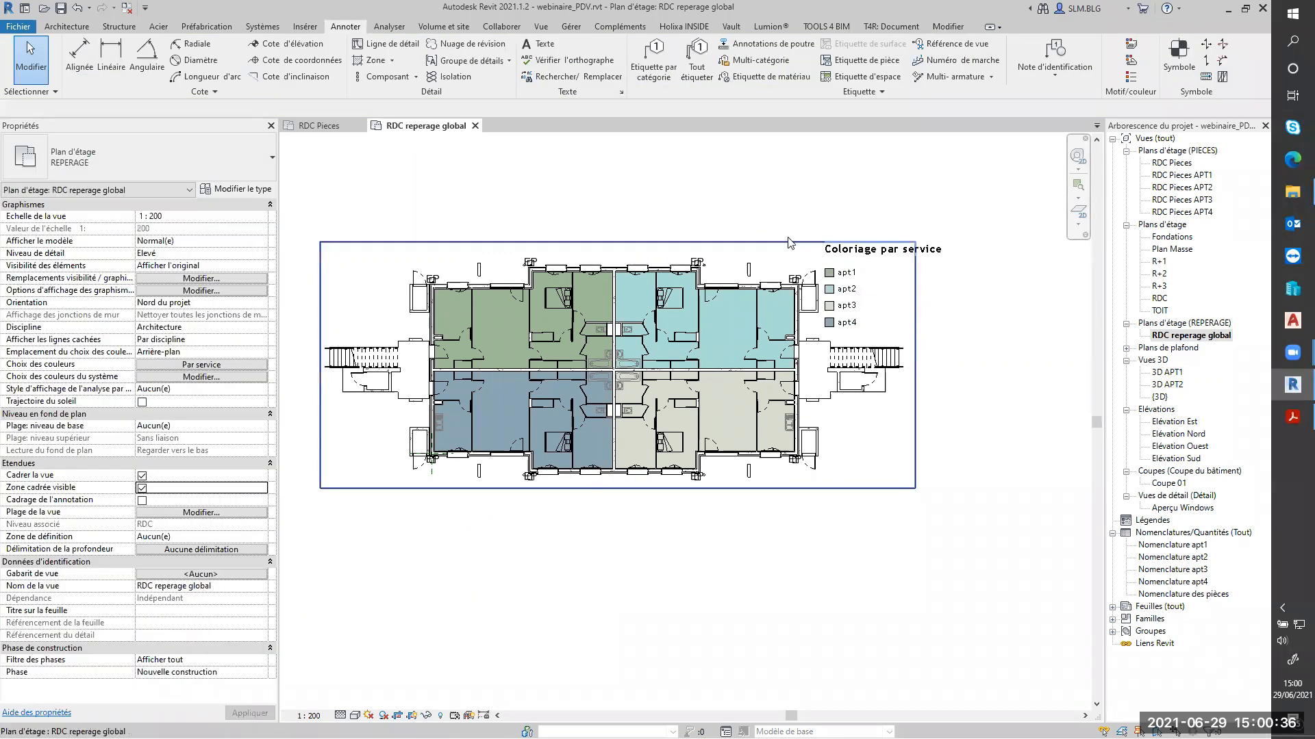
# Step: Nudge the color legend slightly down and to the left so its title sits below the crop region's upper edge
pyautogui.click(835, 274)
pyautogui.press('Down')
pyautogui.press('Down')
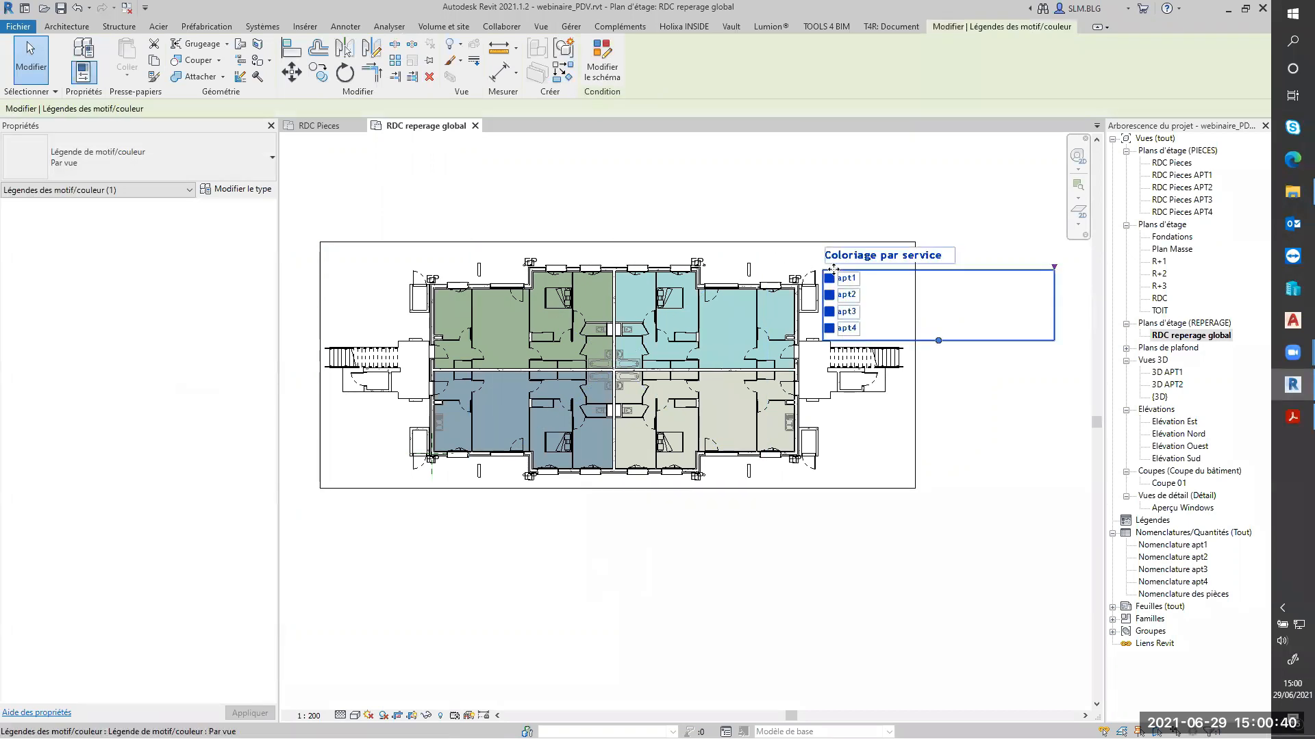
pyautogui.press('Left')
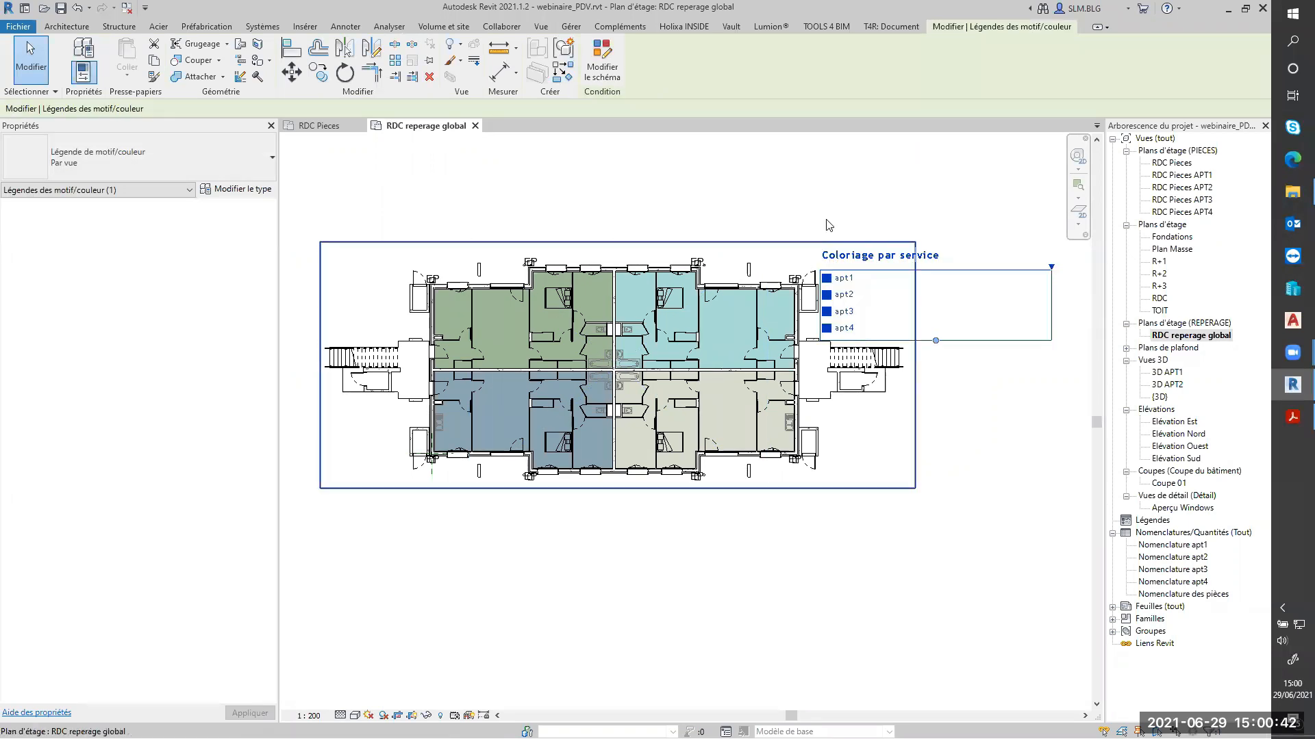
pyautogui.click(831, 185)
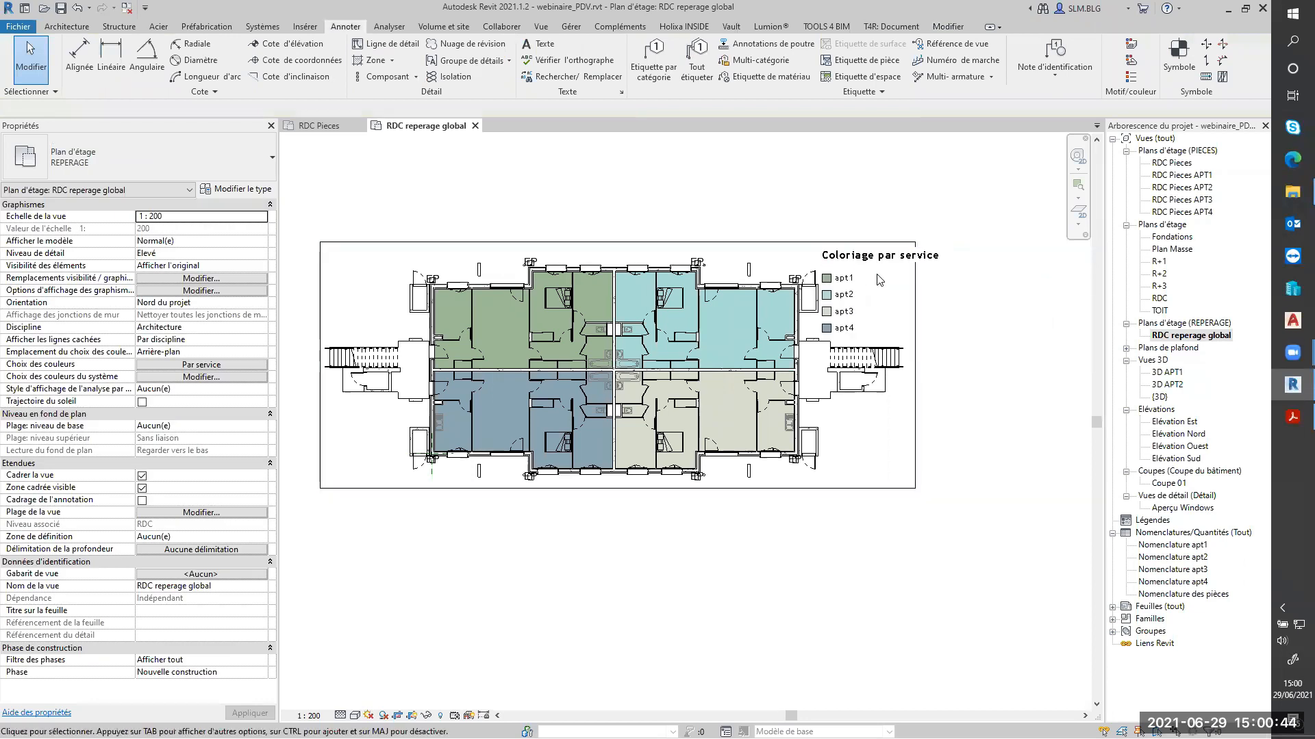
pyautogui.click(855, 282)
pyautogui.scroll(3, 869, 273)
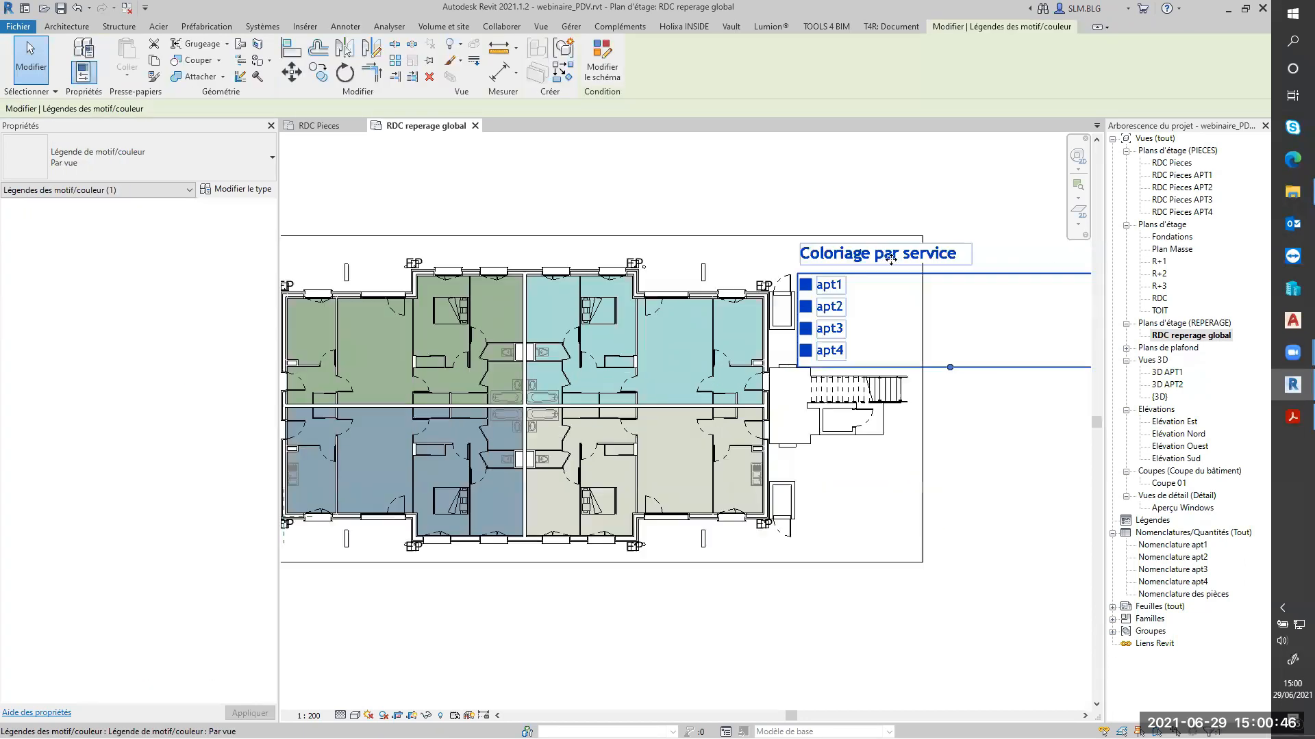
pyautogui.scroll(-2, 890, 258)
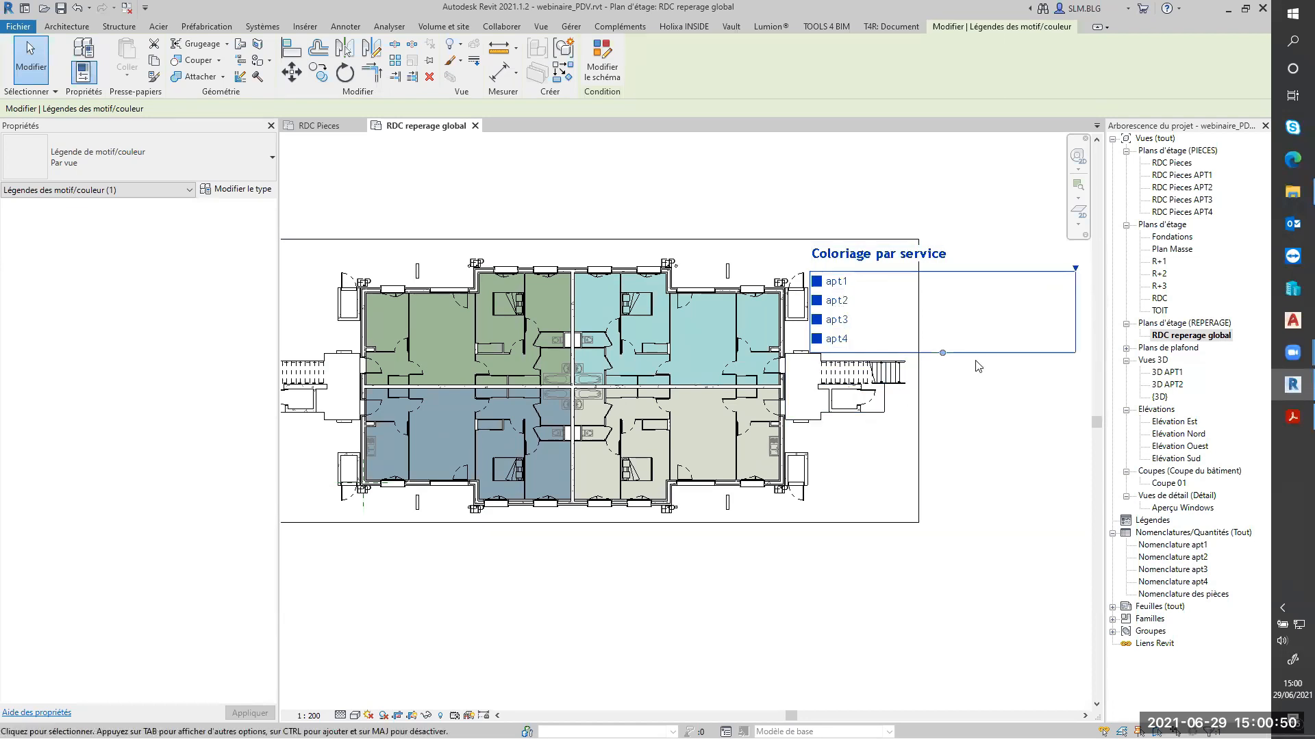
pyautogui.click(865, 554)
pyautogui.scroll(-1, 864, 554)
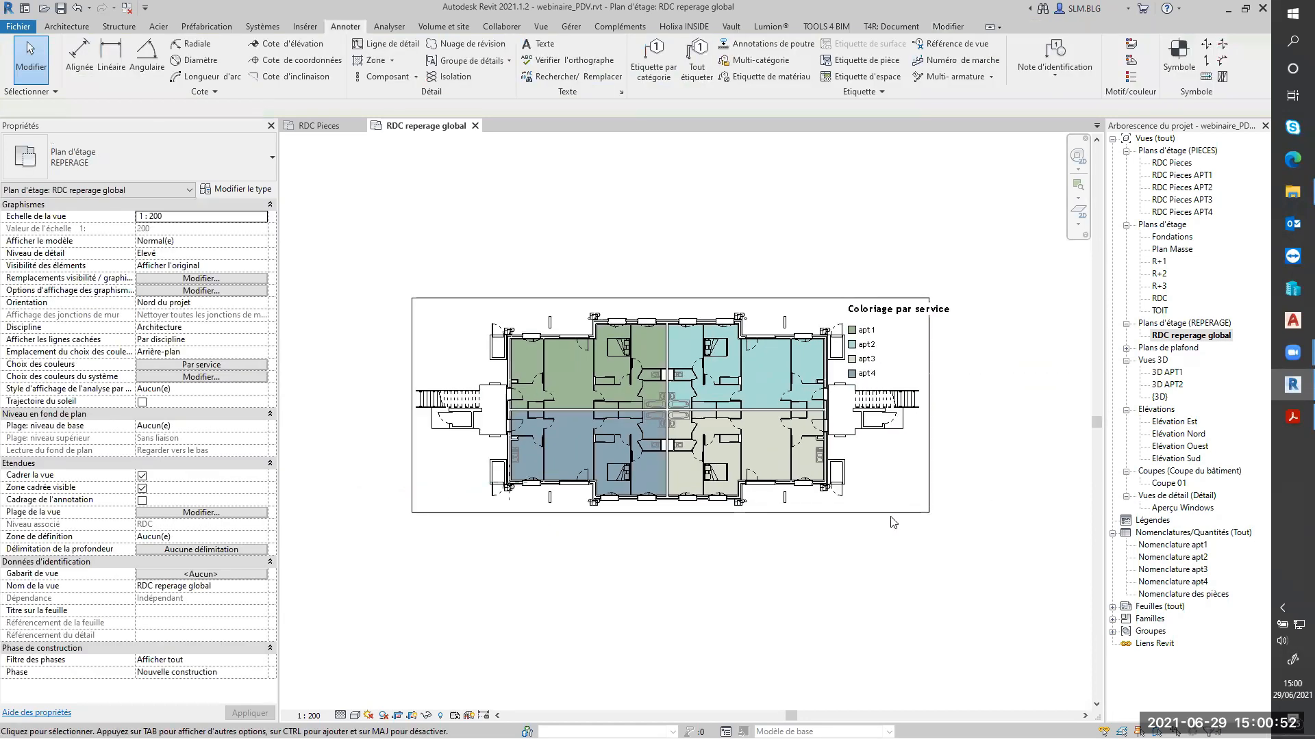
# Step: Hide the crop region boundary in the RDC reperage global plan while keeping the view cropped
pyautogui.moveTo(865, 554); pyautogui.dragTo(827, 545, button='middle')
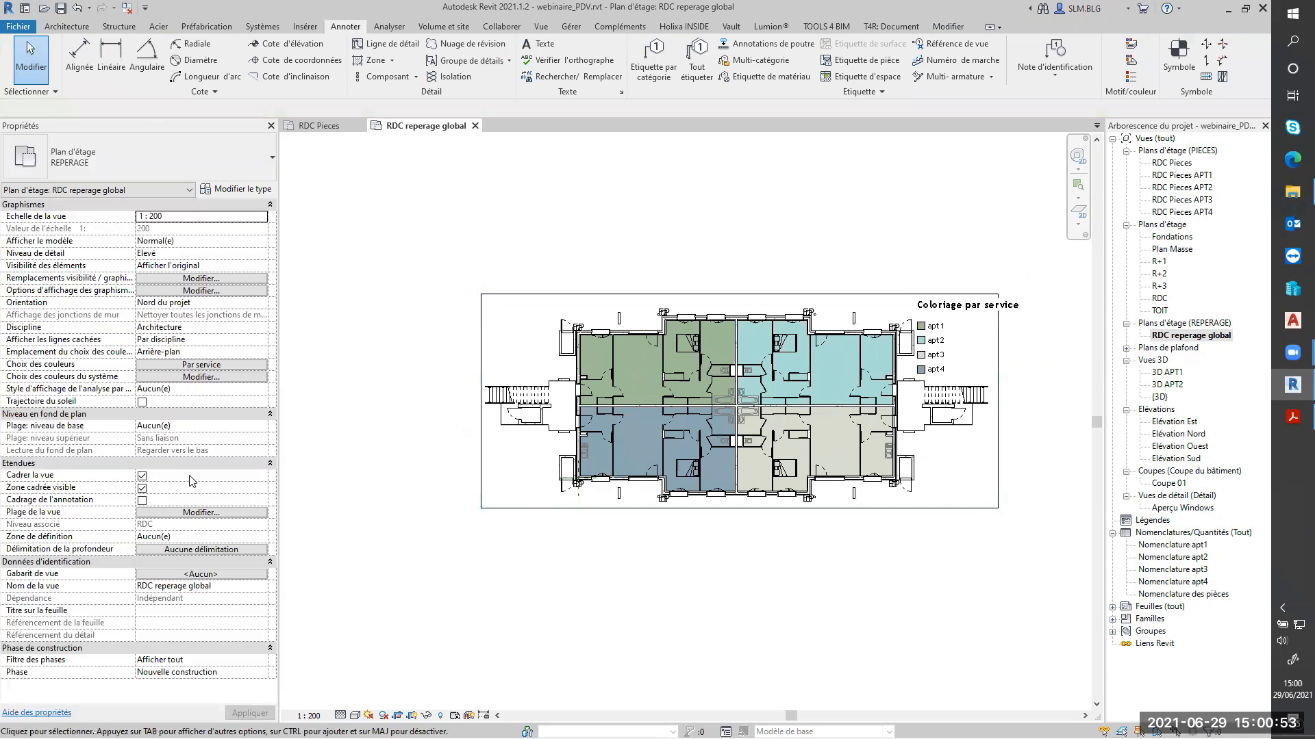
pyautogui.click(142, 488)
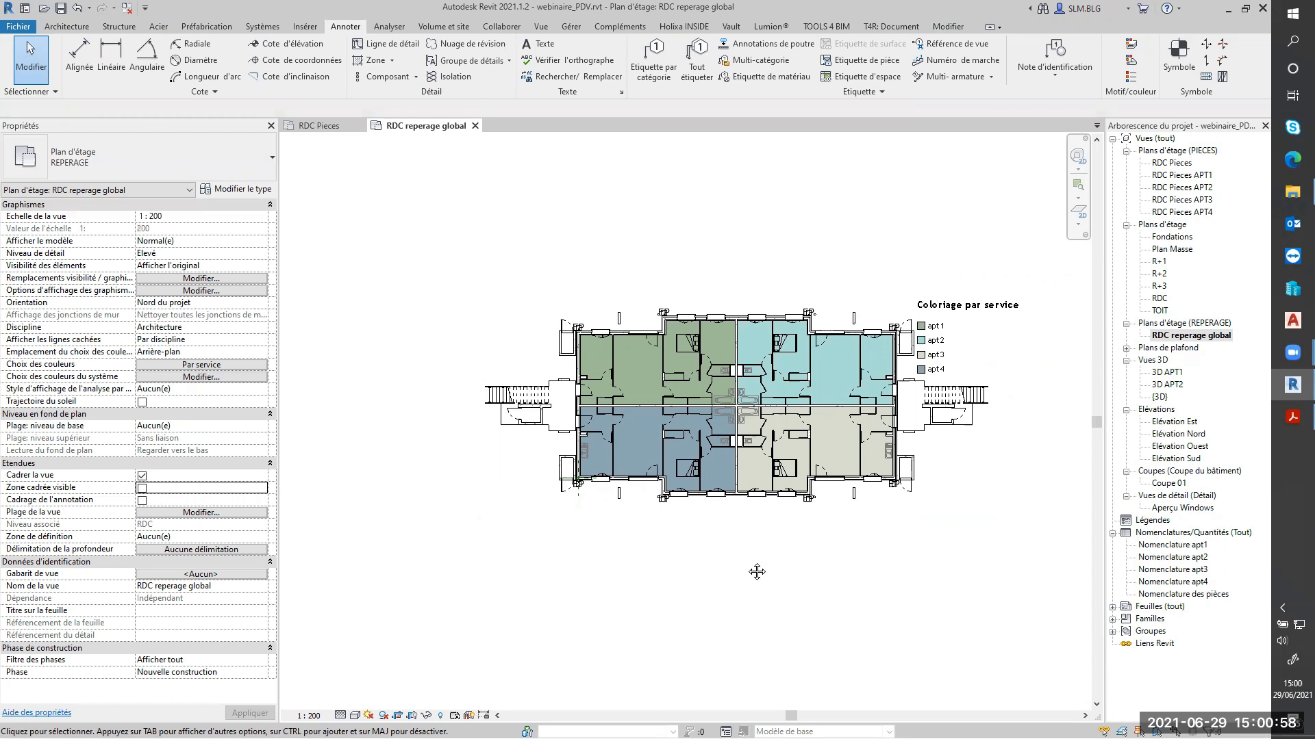
pyautogui.moveTo(756, 572); pyautogui.dragTo(749, 566, button='middle')
pyautogui.scroll(1, 748, 566)
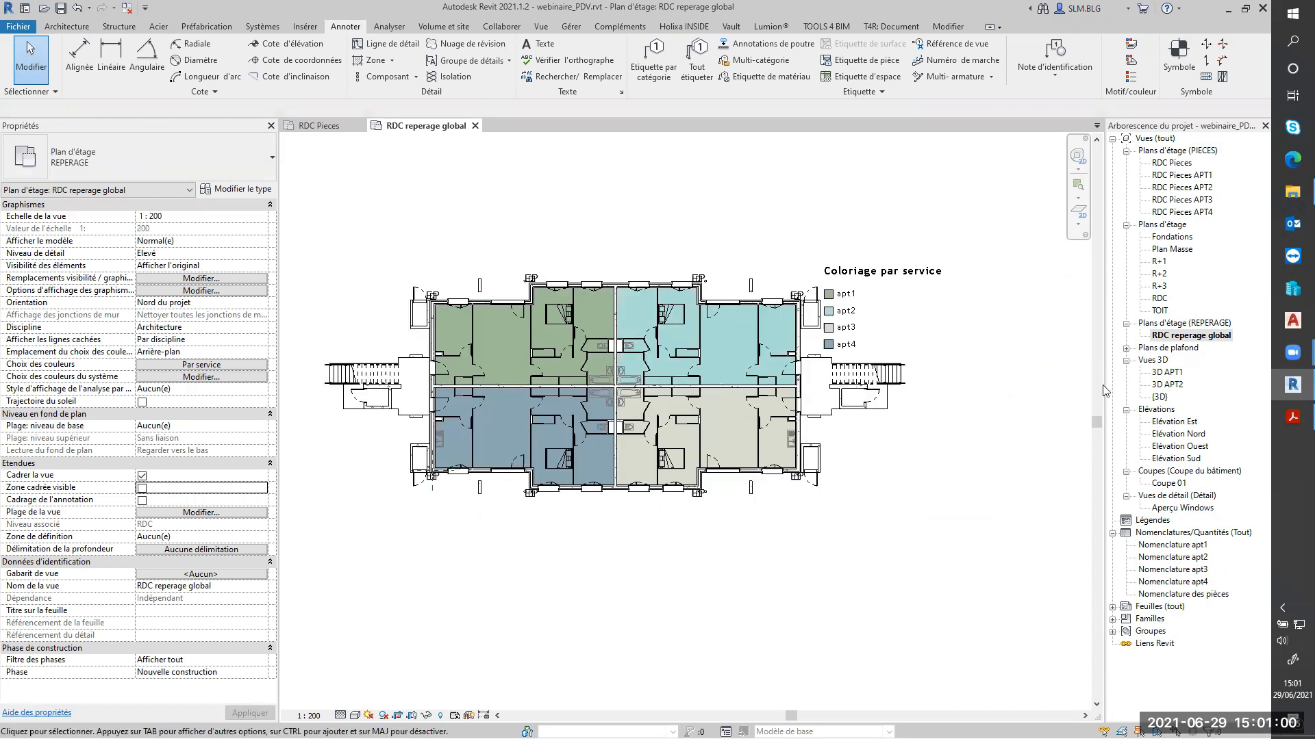
# Step: Duplicate the RDC reperage global plan with its details and dismiss the project save reminder without saving
pyautogui.rightClick(1206, 341)
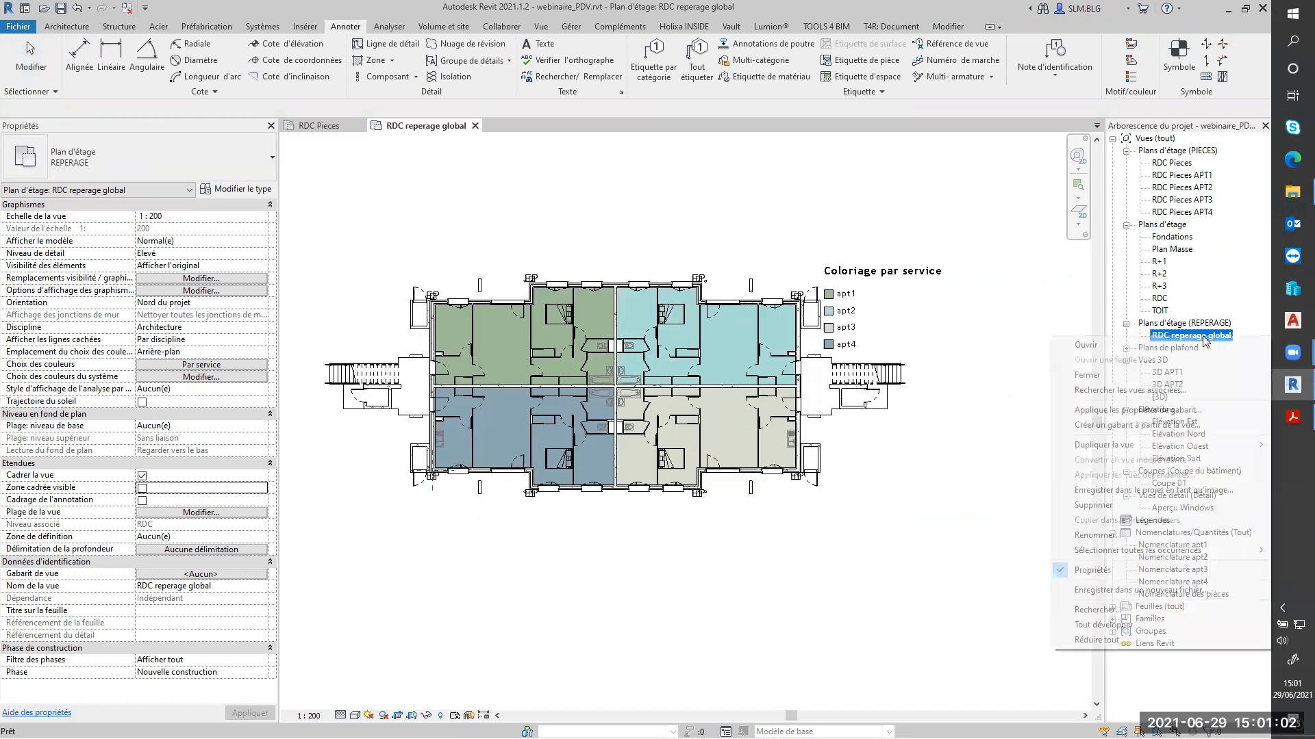
pyautogui.moveTo(1104, 445)
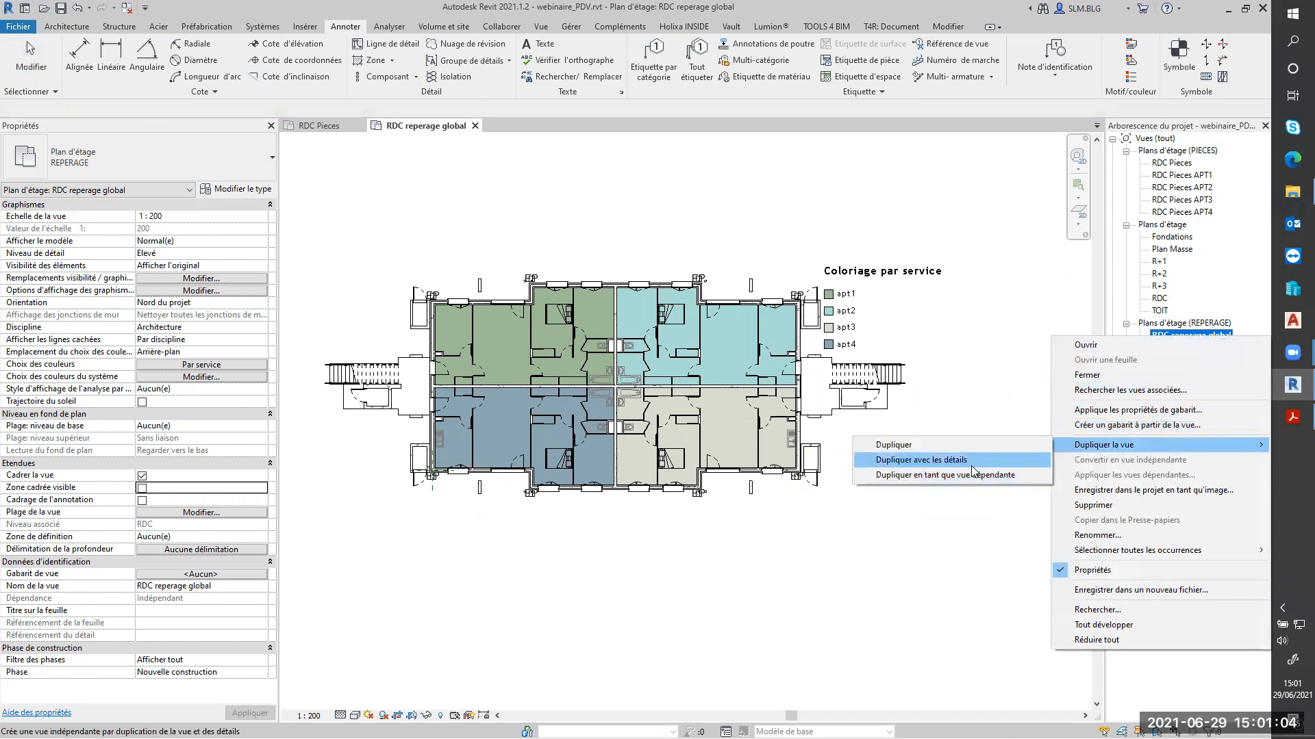
pyautogui.click(921, 461)
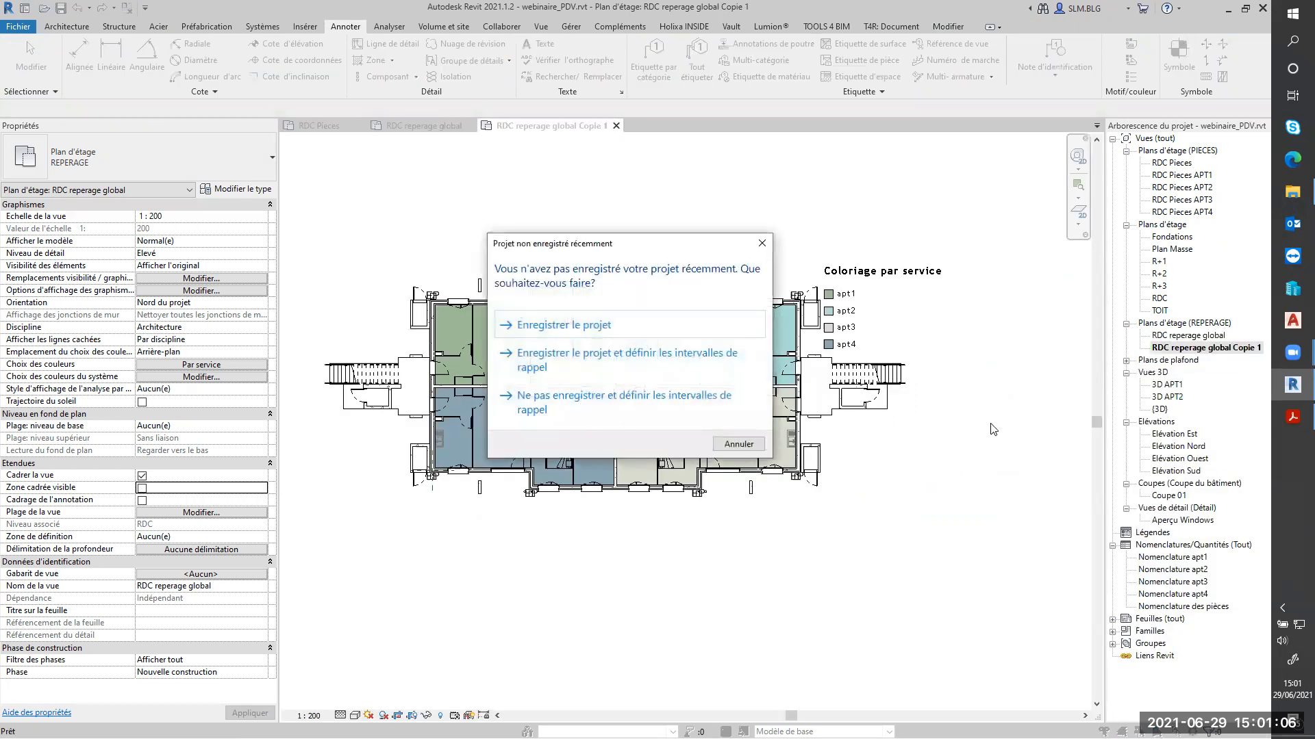
pyautogui.click(727, 446)
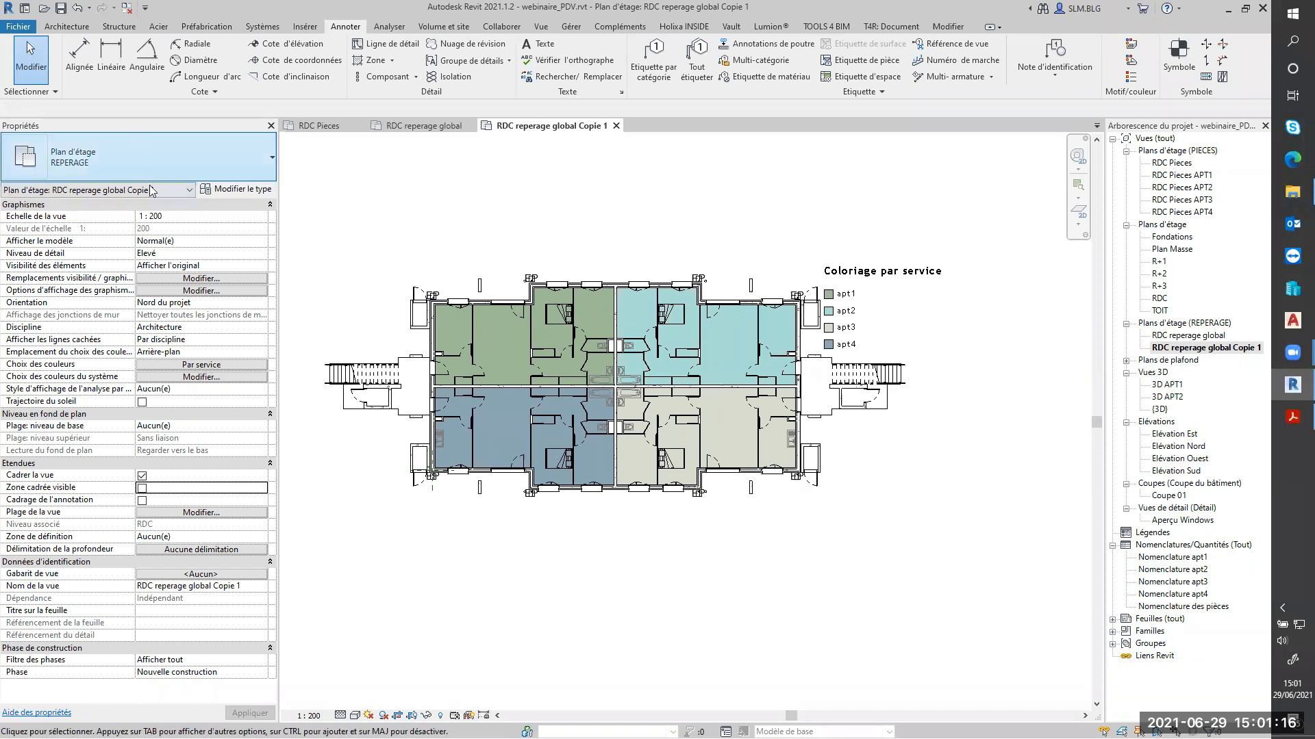
# Step: Duplicate the Par service color scheme for rooms under the name APT1
pyautogui.click(218, 365)
pyautogui.click(329, 274)
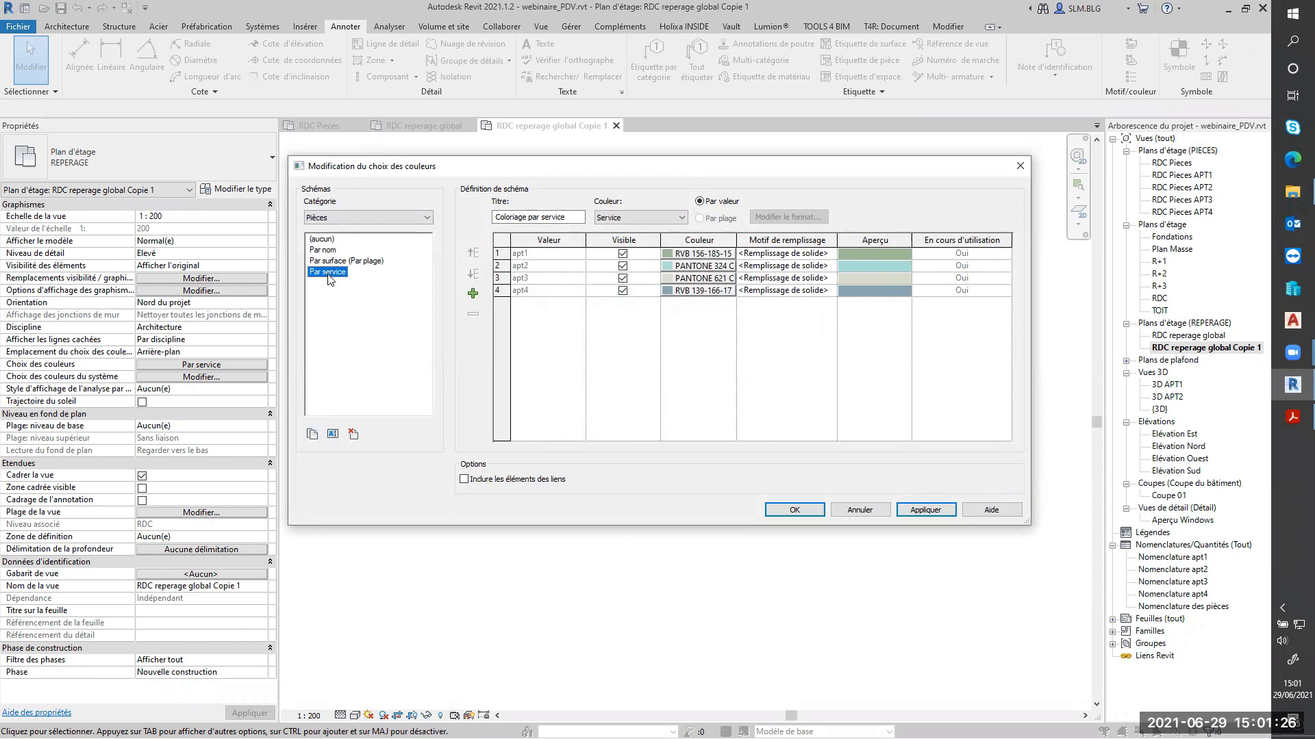
pyautogui.click(312, 434)
pyautogui.write('A')
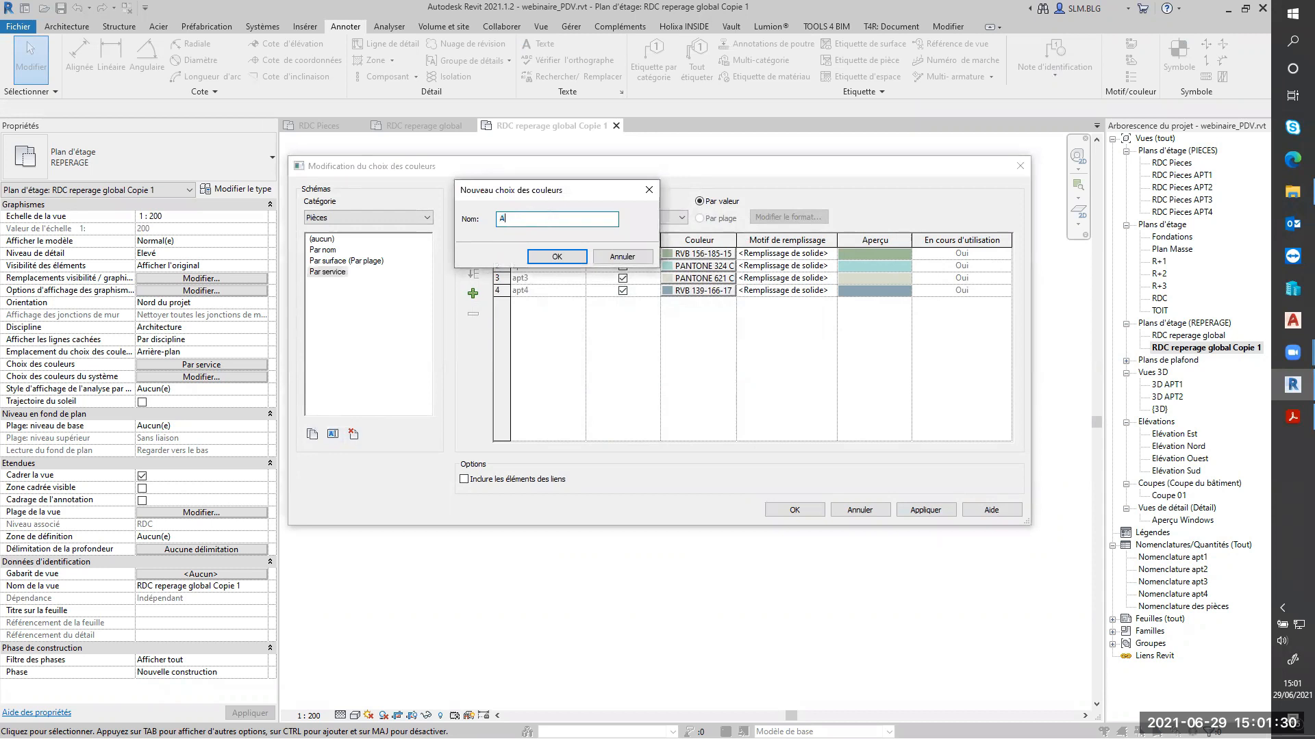
pyautogui.write('PT1')
pyautogui.click(558, 258)
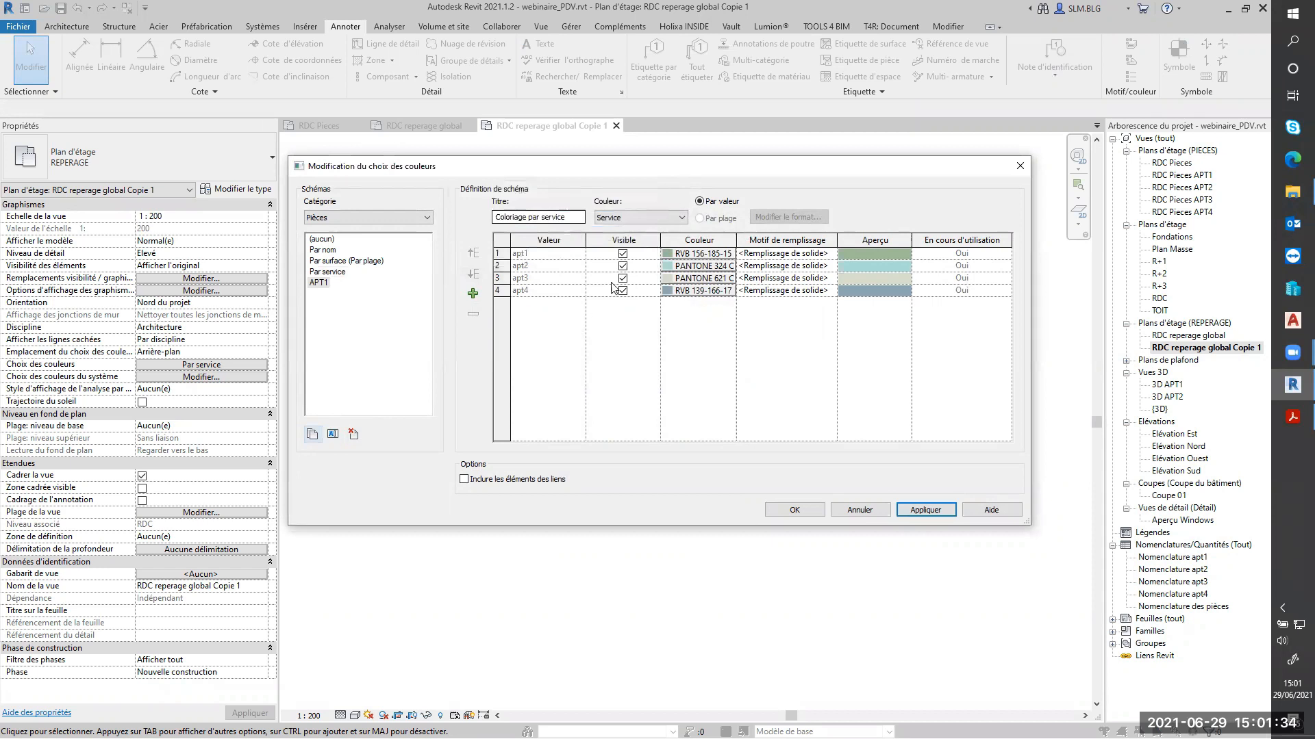
# Step: Make apt2, apt3 and apt4 not visible in the APT1 color scheme and apply the scheme to the duplicated plan
pyautogui.click(328, 284)
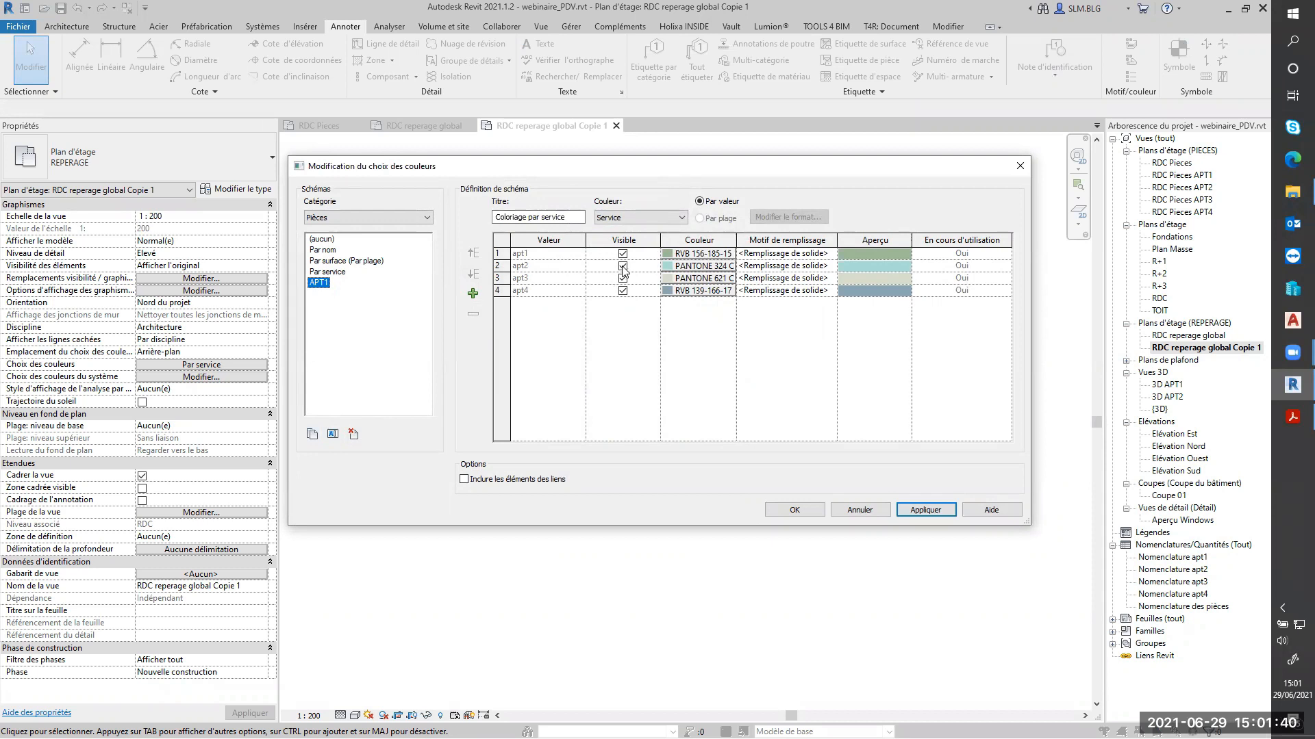
pyautogui.click(623, 265)
pyautogui.click(623, 278)
pyautogui.click(623, 290)
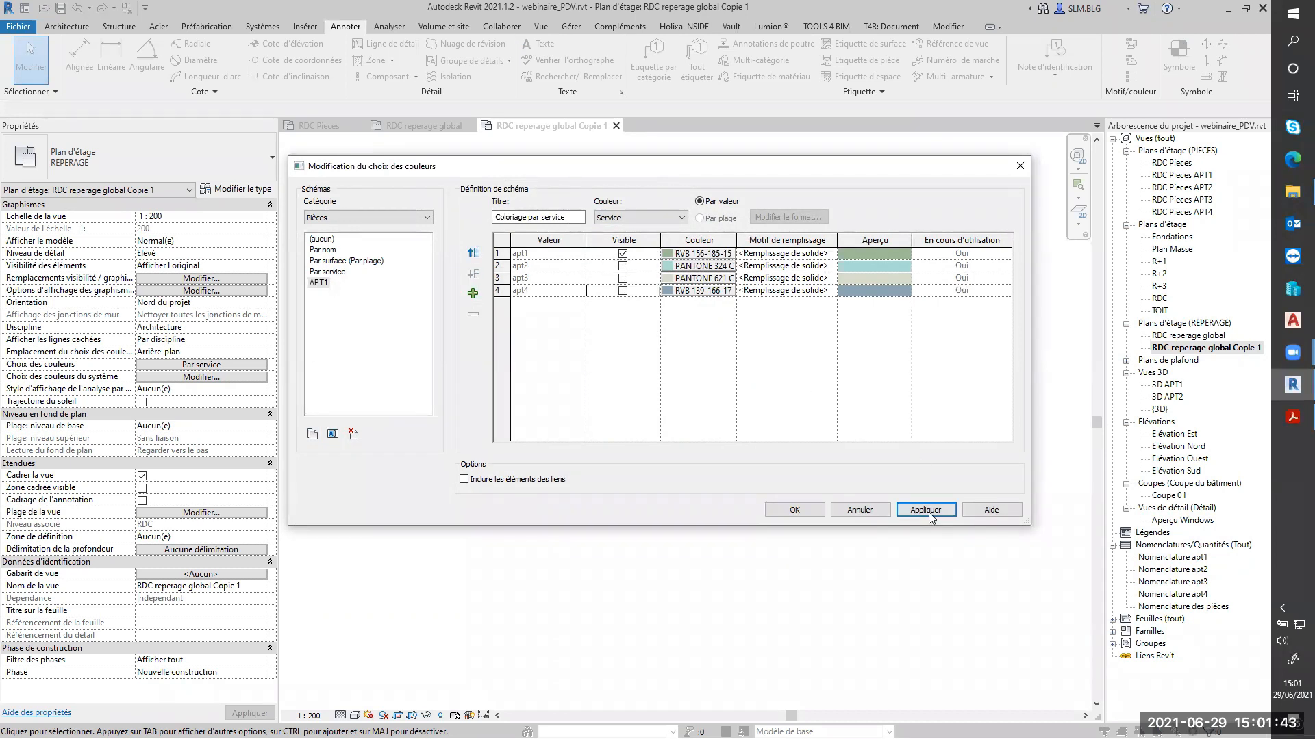
pyautogui.click(794, 510)
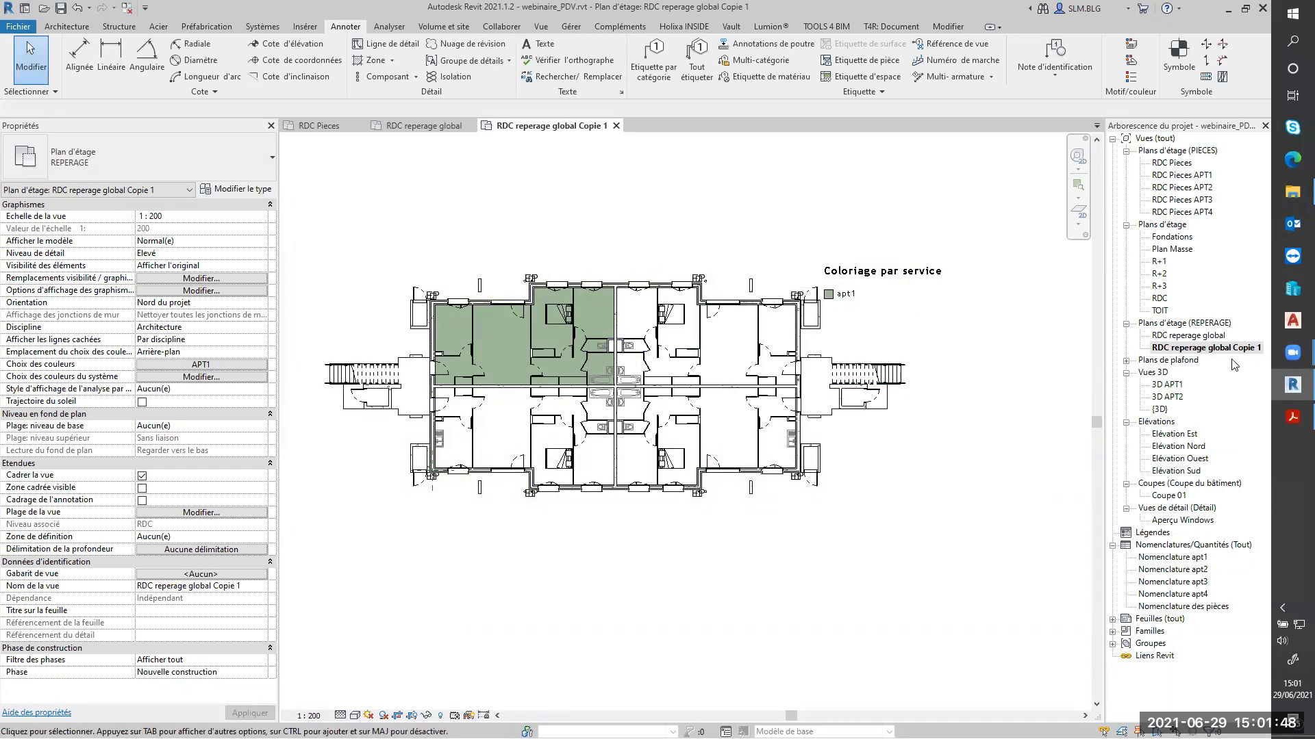
# Step: Rename the duplicated plan as RDC reperage APT1
pyautogui.click(1197, 349)
pyautogui.click(1231, 349)
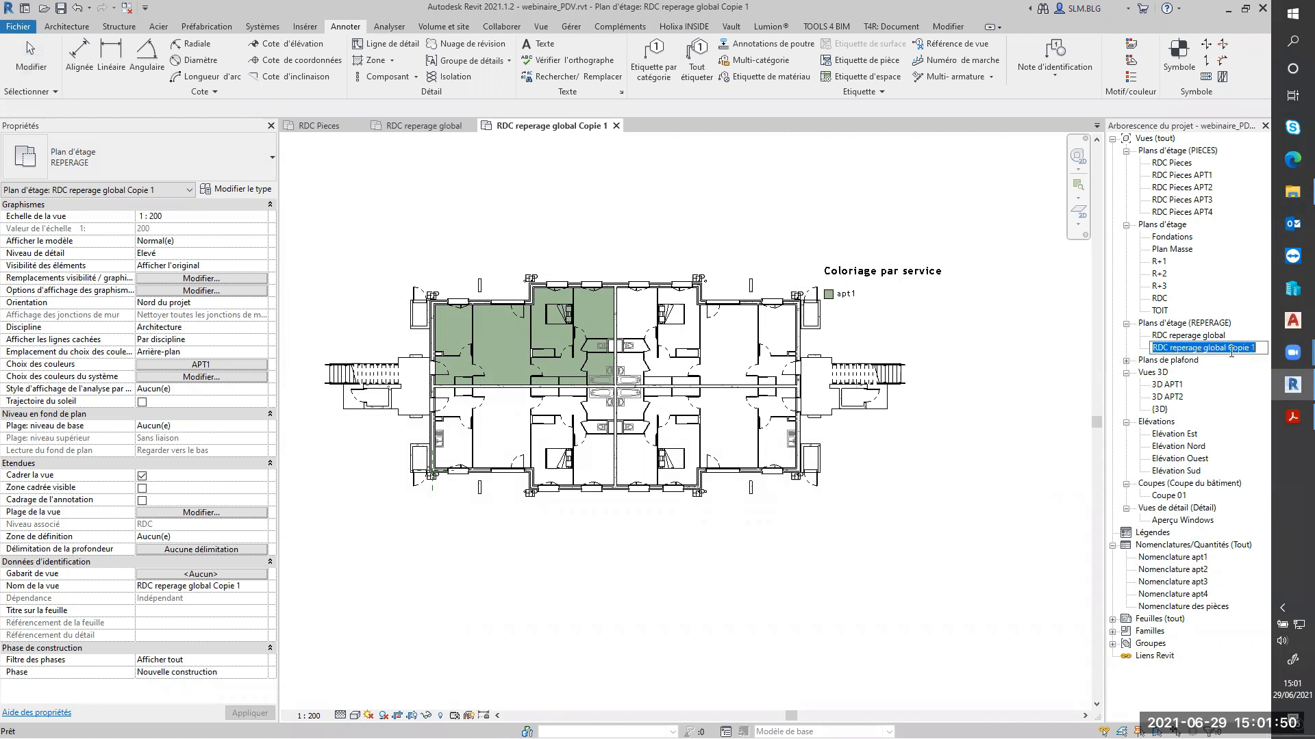
pyautogui.moveTo(1205, 348); pyautogui.dragTo(1293, 352)
pyautogui.press('BackSpace')
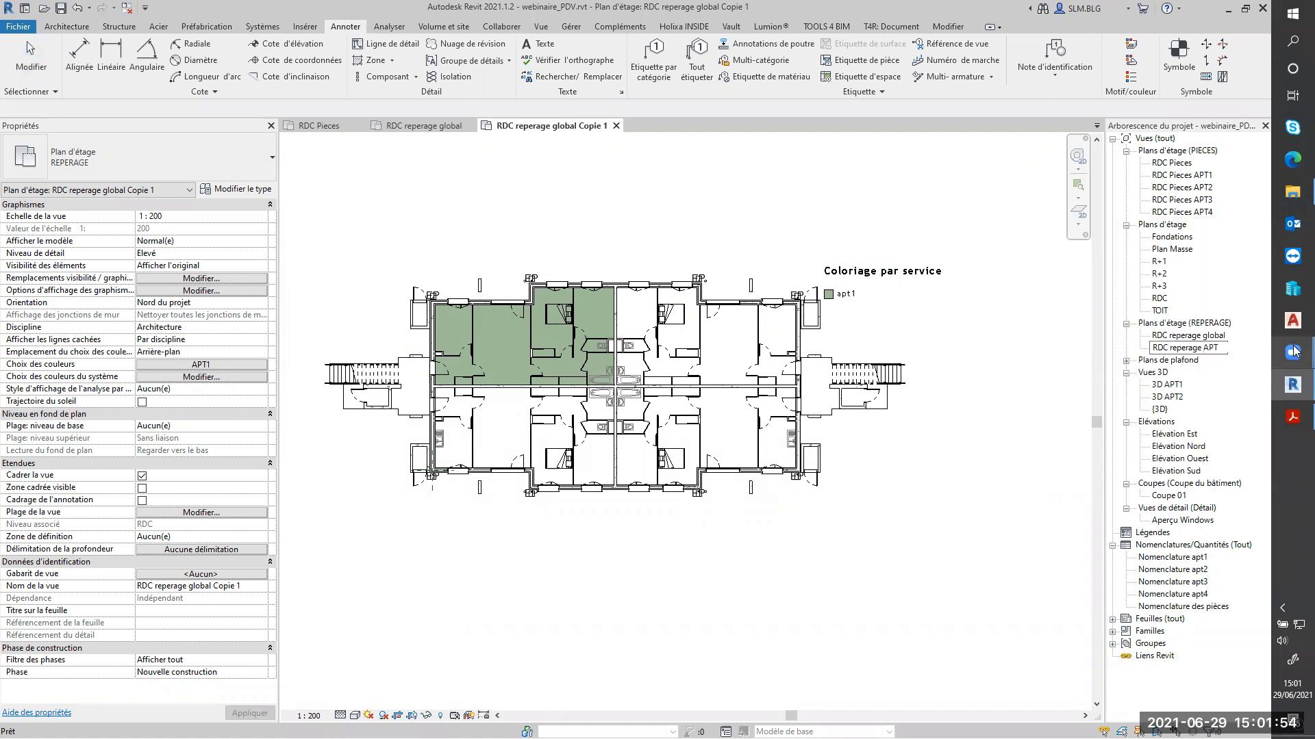
pyautogui.write('APT1')
pyautogui.press('Return')
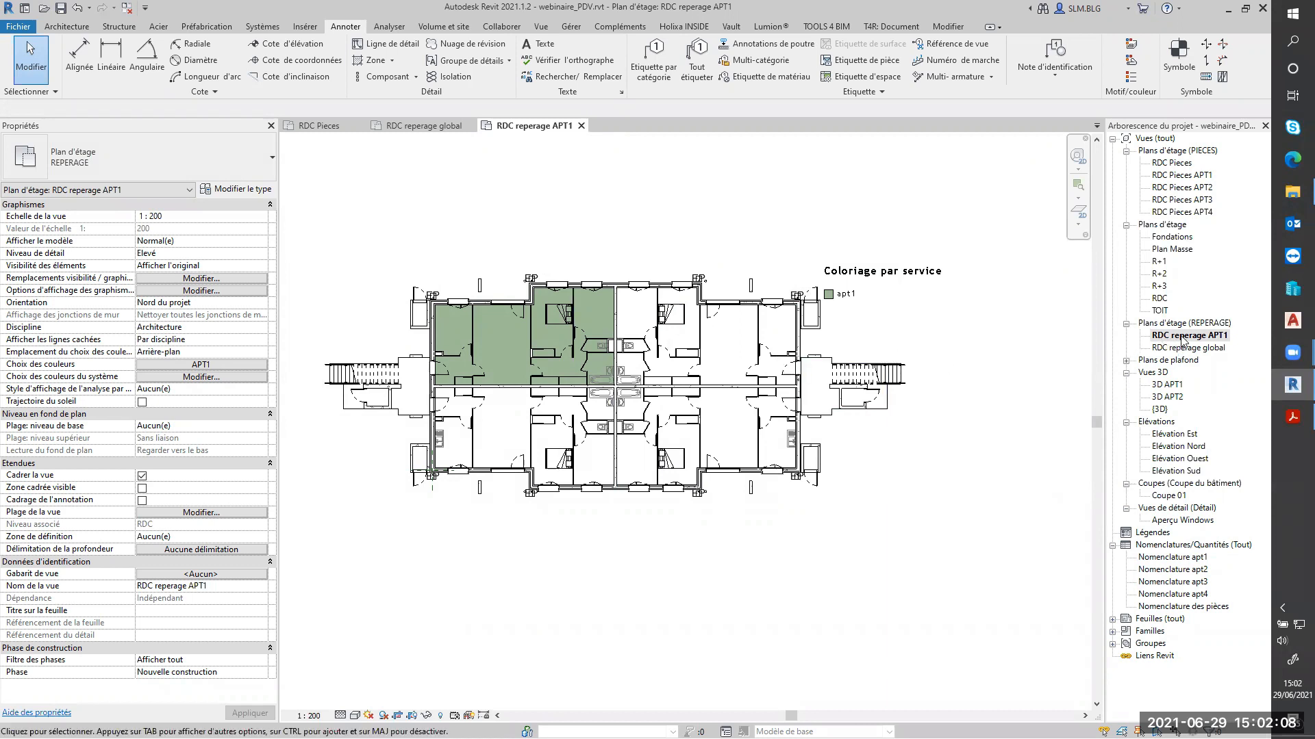
# Step: Duplicate the RDC reperage APT1 plan with its details
pyautogui.click(1183, 338)
pyautogui.rightClick(1183, 338)
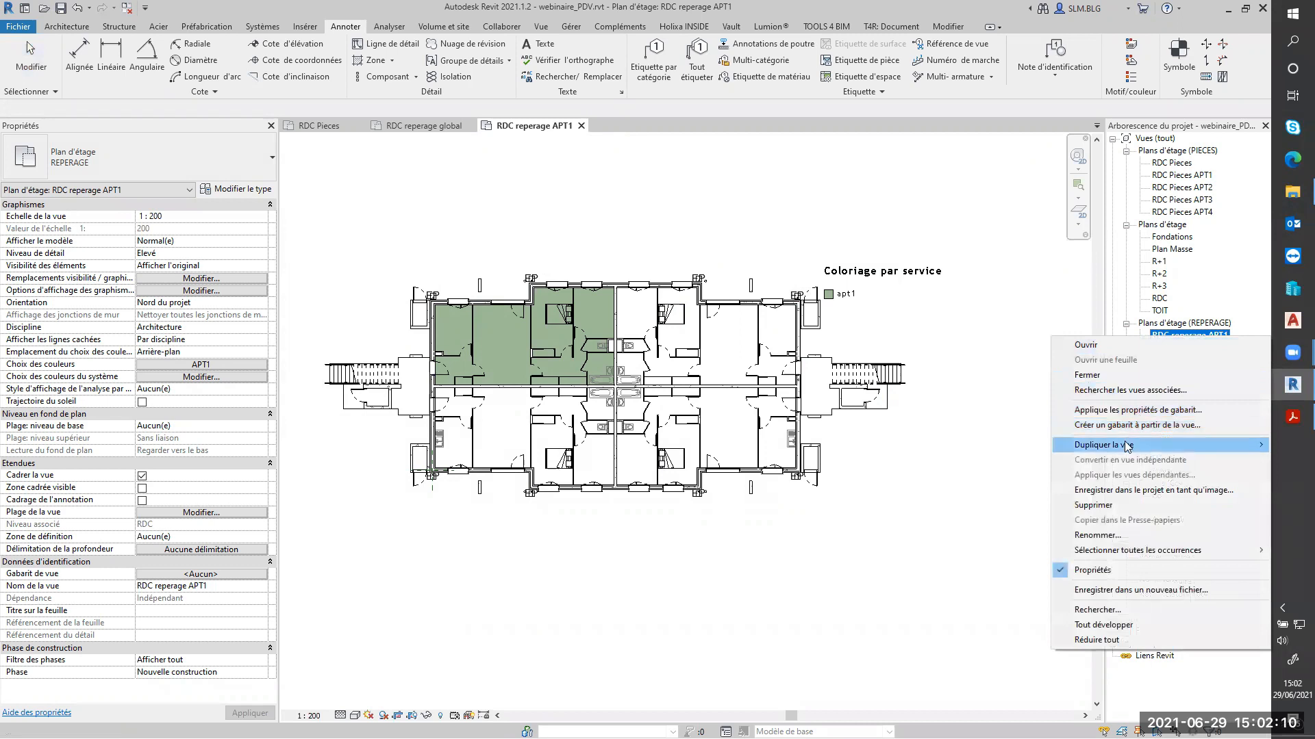
pyautogui.moveTo(1104, 446)
pyautogui.click(958, 459)
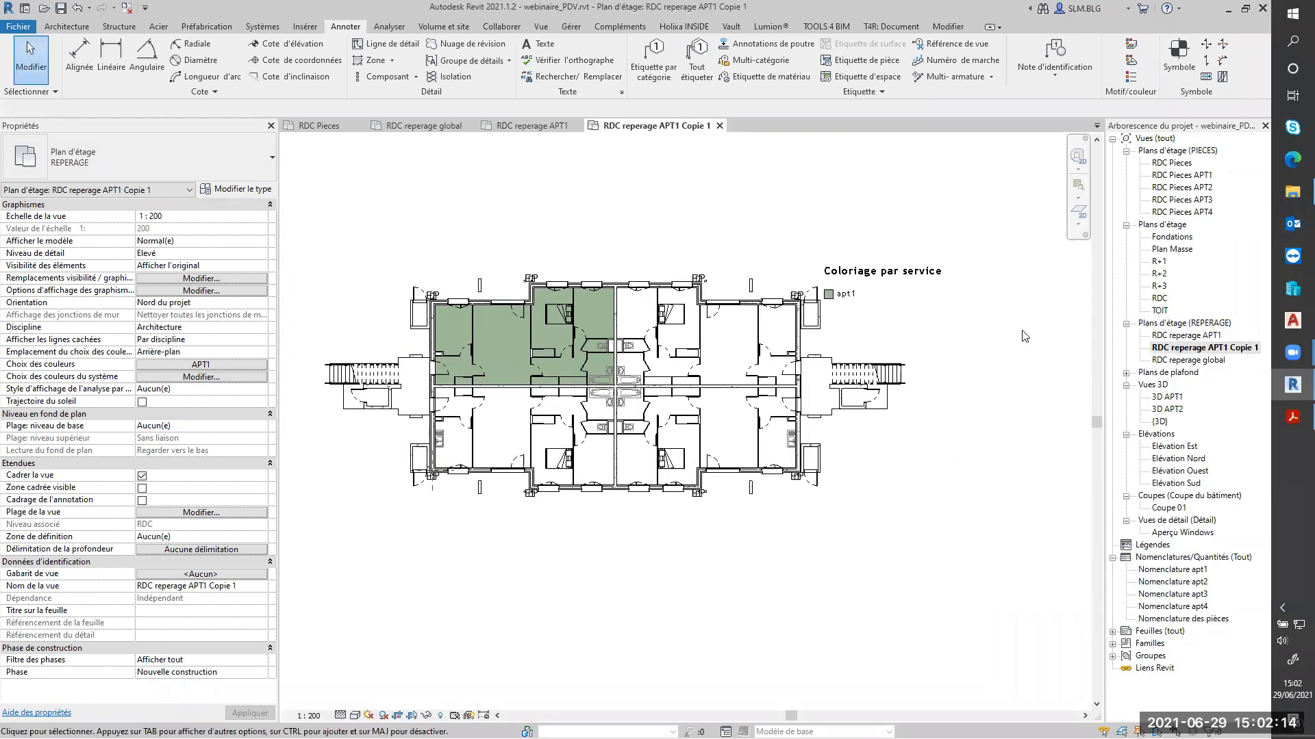
# Step: Rename the copy of the APT1 location plan as RDC reperage APT2
pyautogui.click(1175, 351)
pyautogui.click(1177, 348)
pyautogui.click(1175, 348)
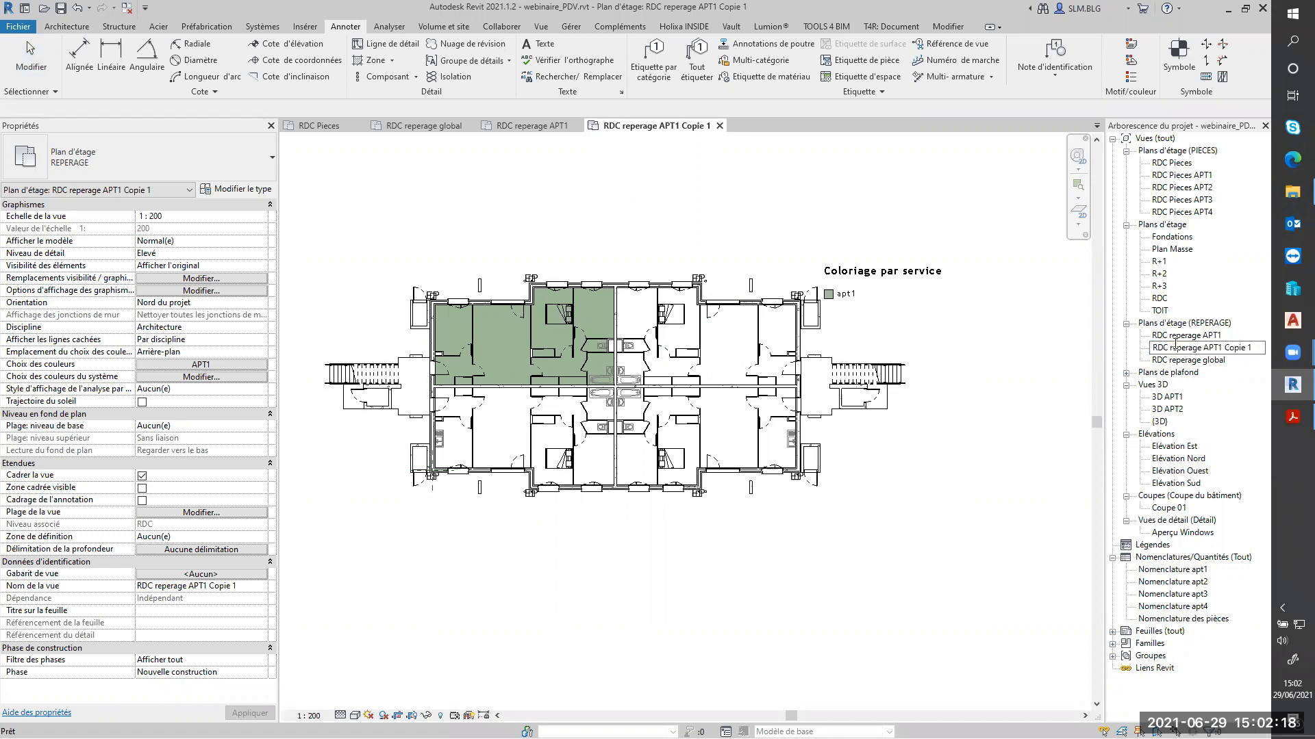
pyautogui.press('BackSpace')
pyautogui.press('BackSpace')
pyautogui.press('BackSpace')
pyautogui.click(926, 482)
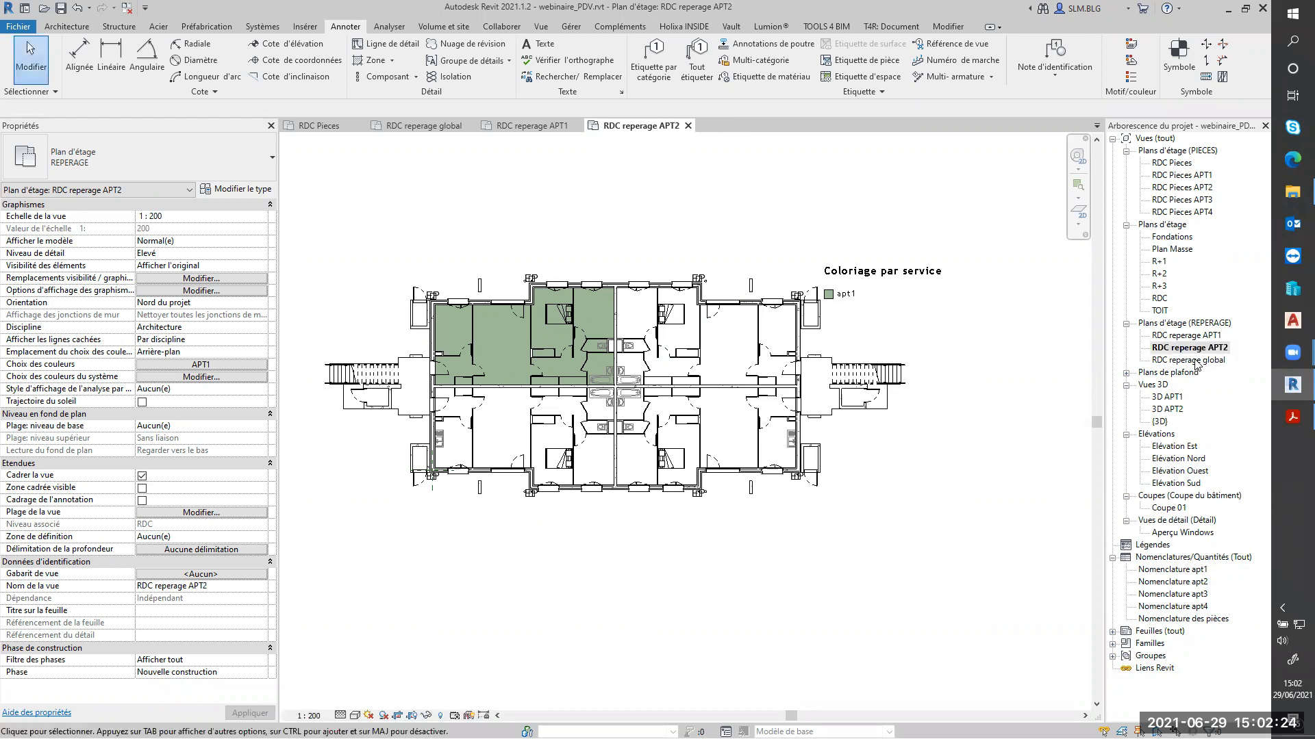
# Step: Duplicate the APT1 color scheme under the name APT2 from the RDC reperage APT2 plan
pyautogui.click(208, 367)
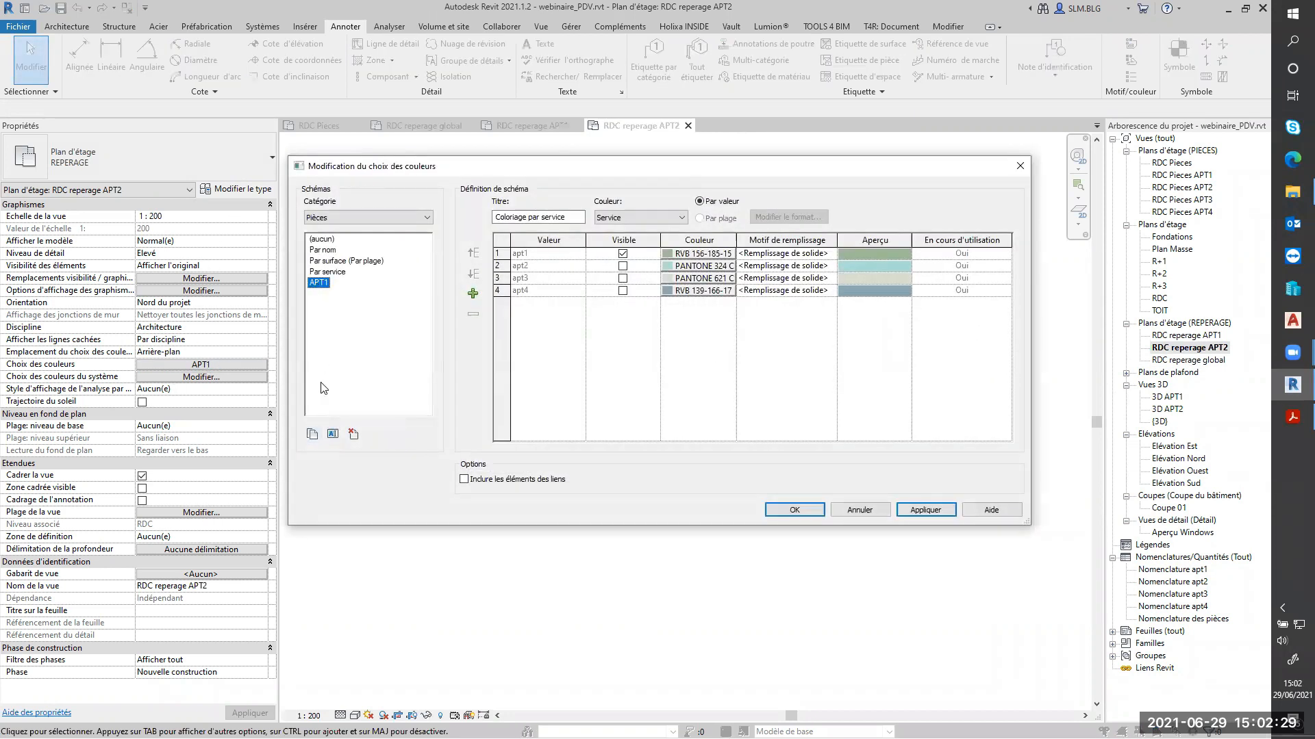
pyautogui.click(312, 434)
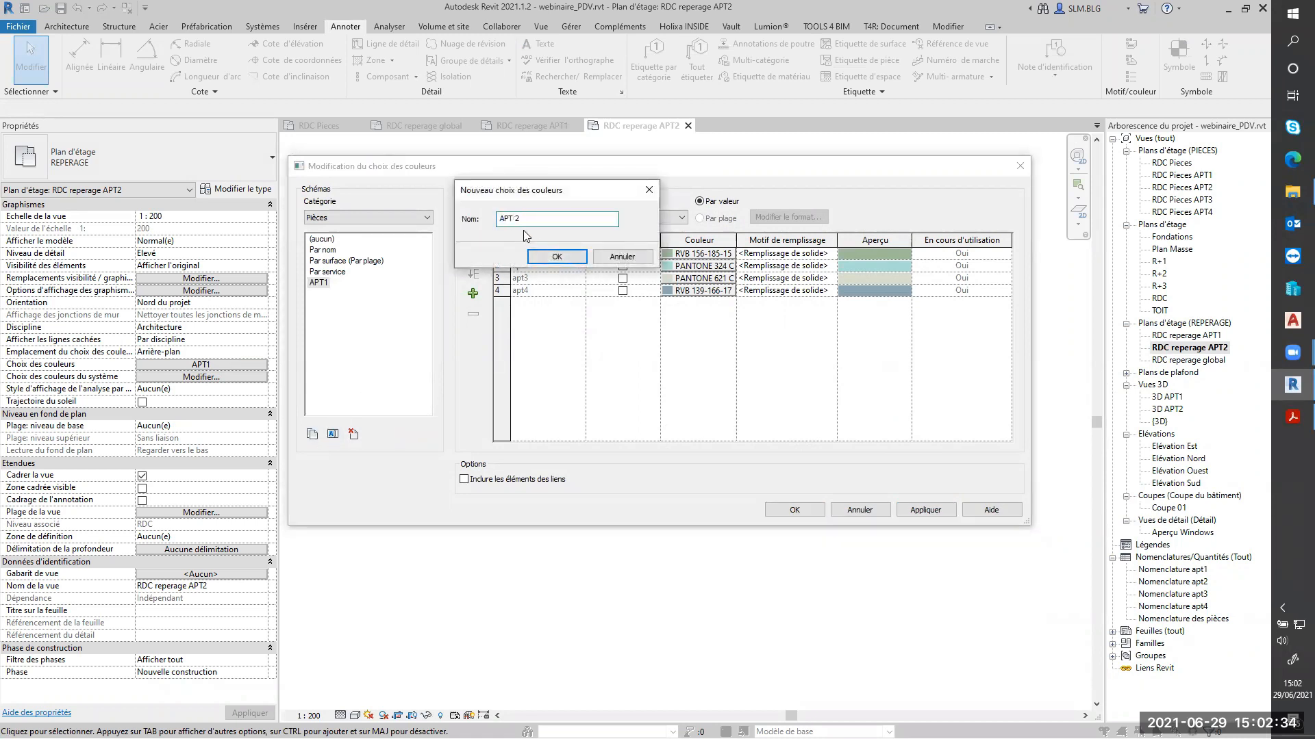
pyautogui.write('APT2')
pyautogui.click(557, 256)
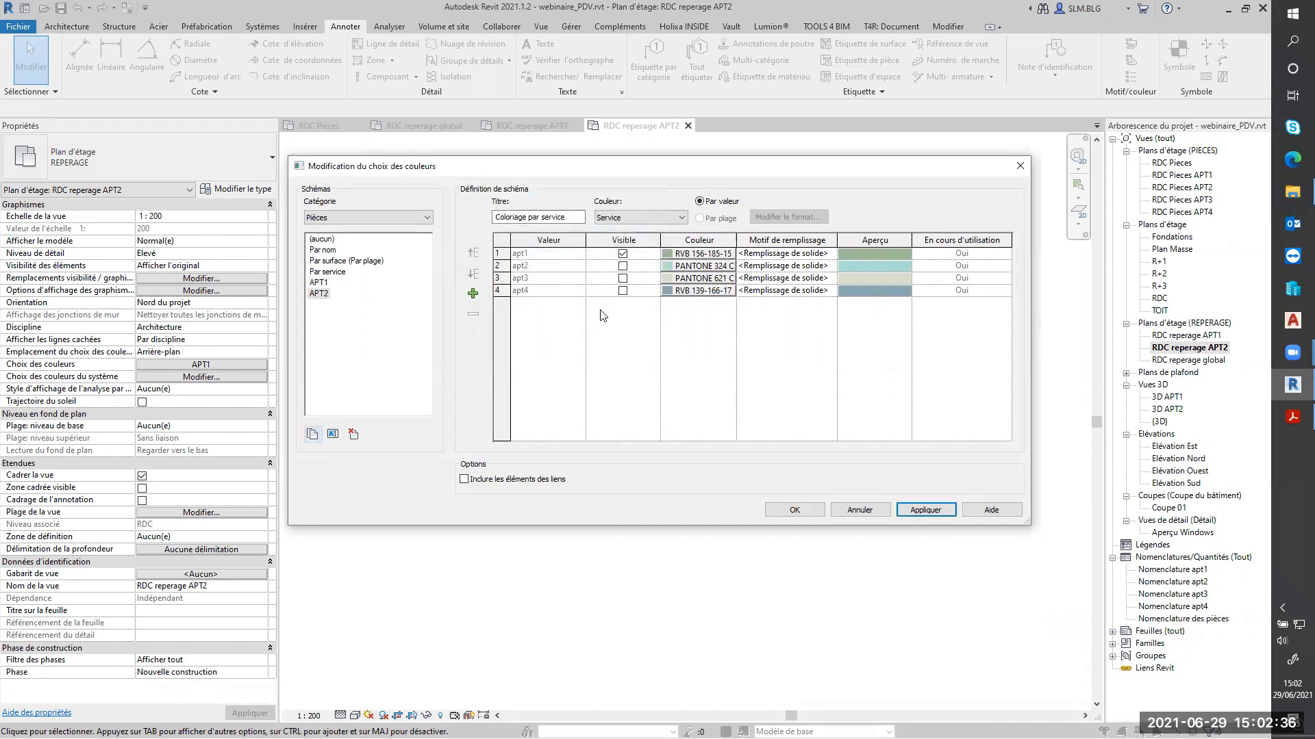
# Step: Make only apt2 visible in the APT2 color scheme by excluding apt1, and apply the scheme to the plan
pyautogui.click(622, 254)
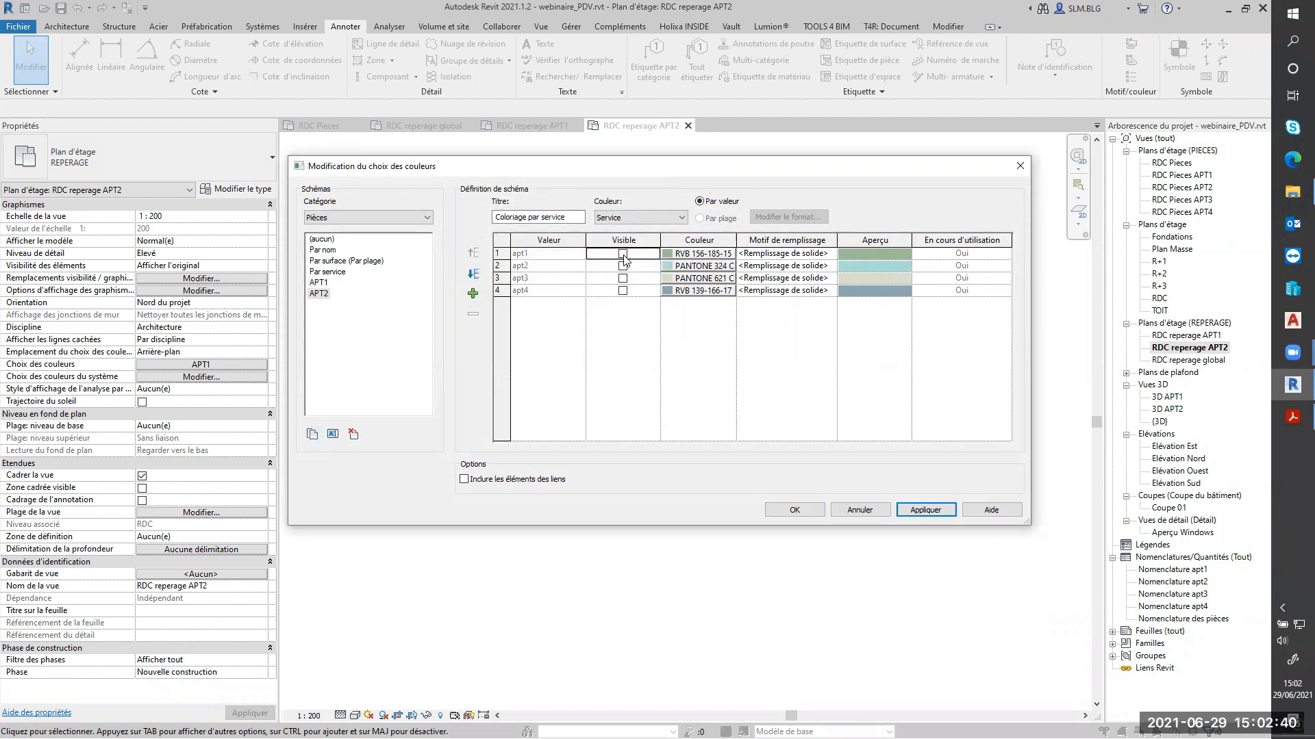
pyautogui.click(623, 266)
pyautogui.click(924, 510)
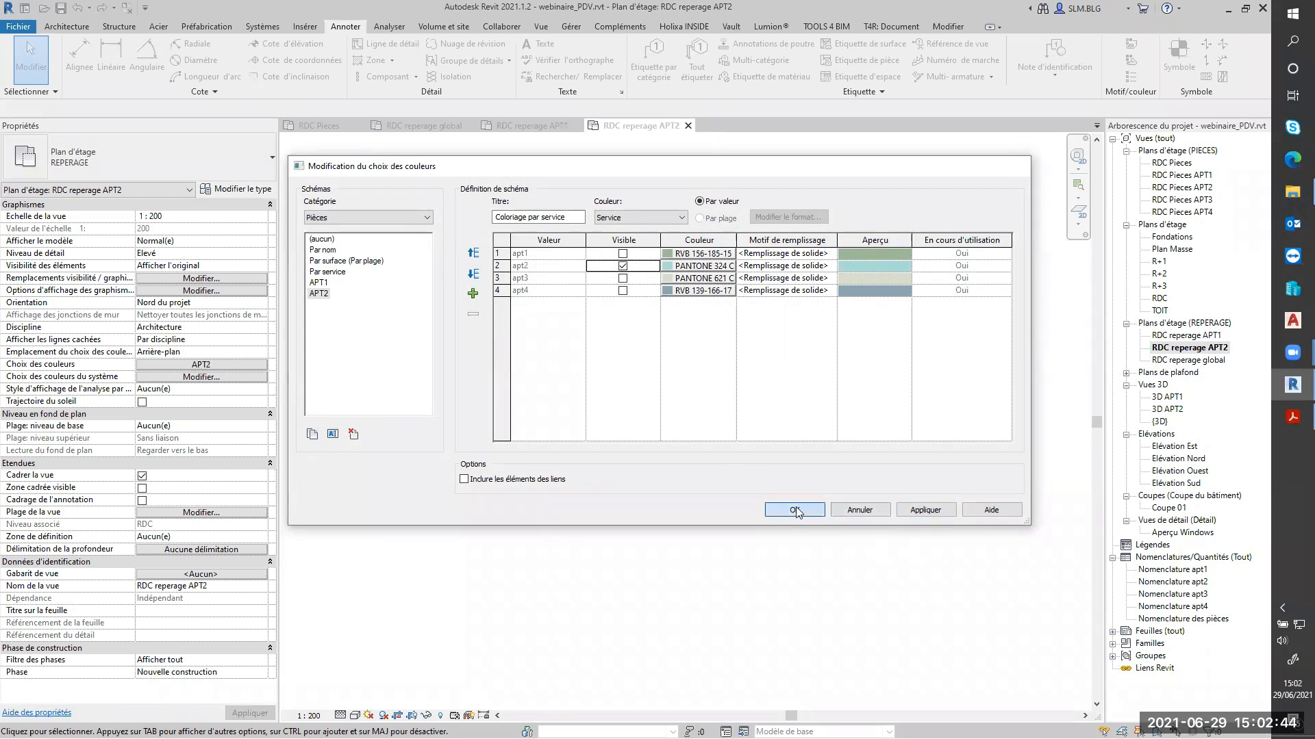
pyautogui.click(795, 511)
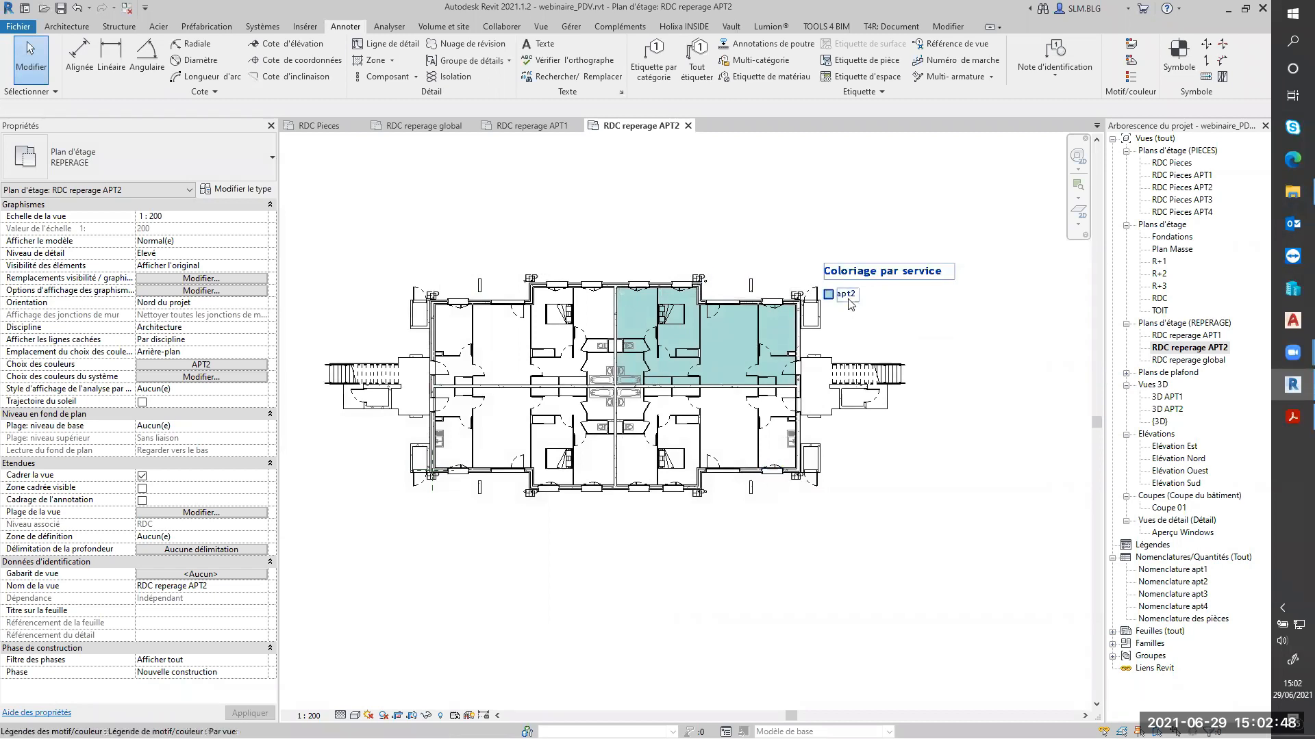
# Step: Compare the apartment coloring in the RDC reperage APT1 and RDC reperage global plans, returning to the APT1 plan
pyautogui.click(571, 126)
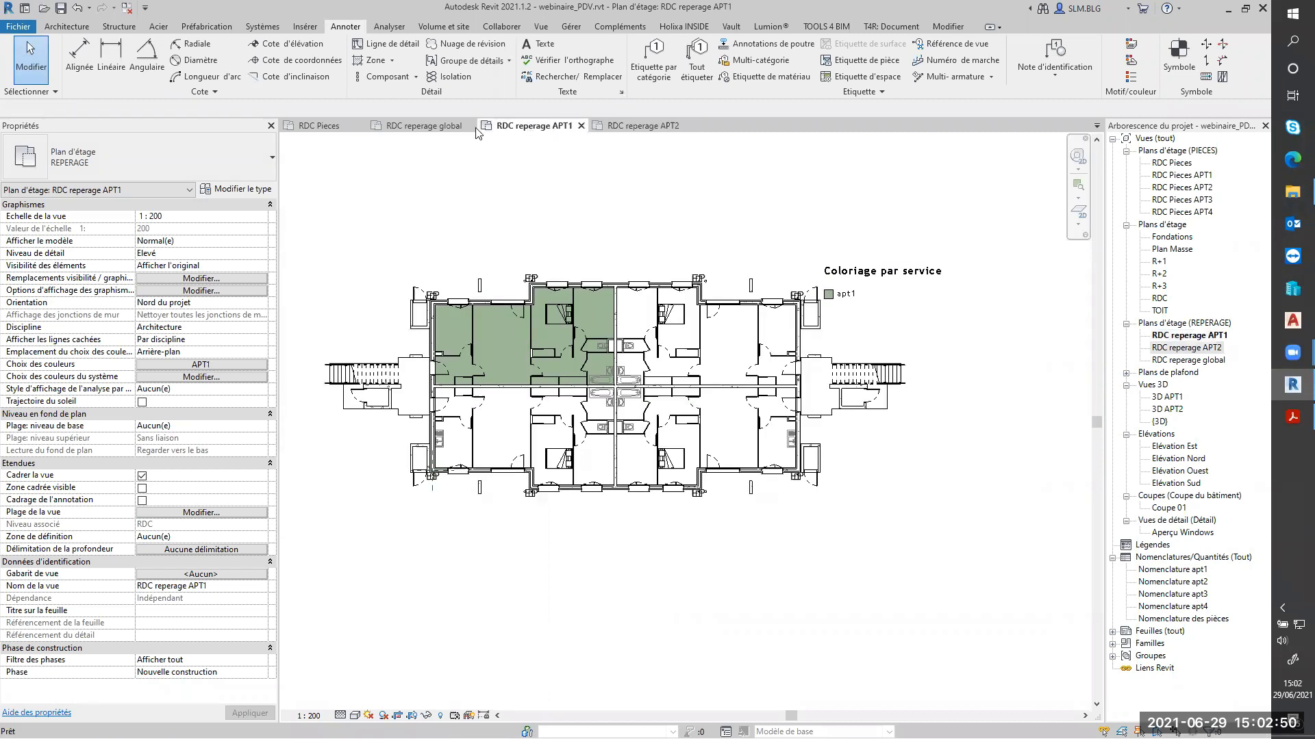
pyautogui.click(437, 128)
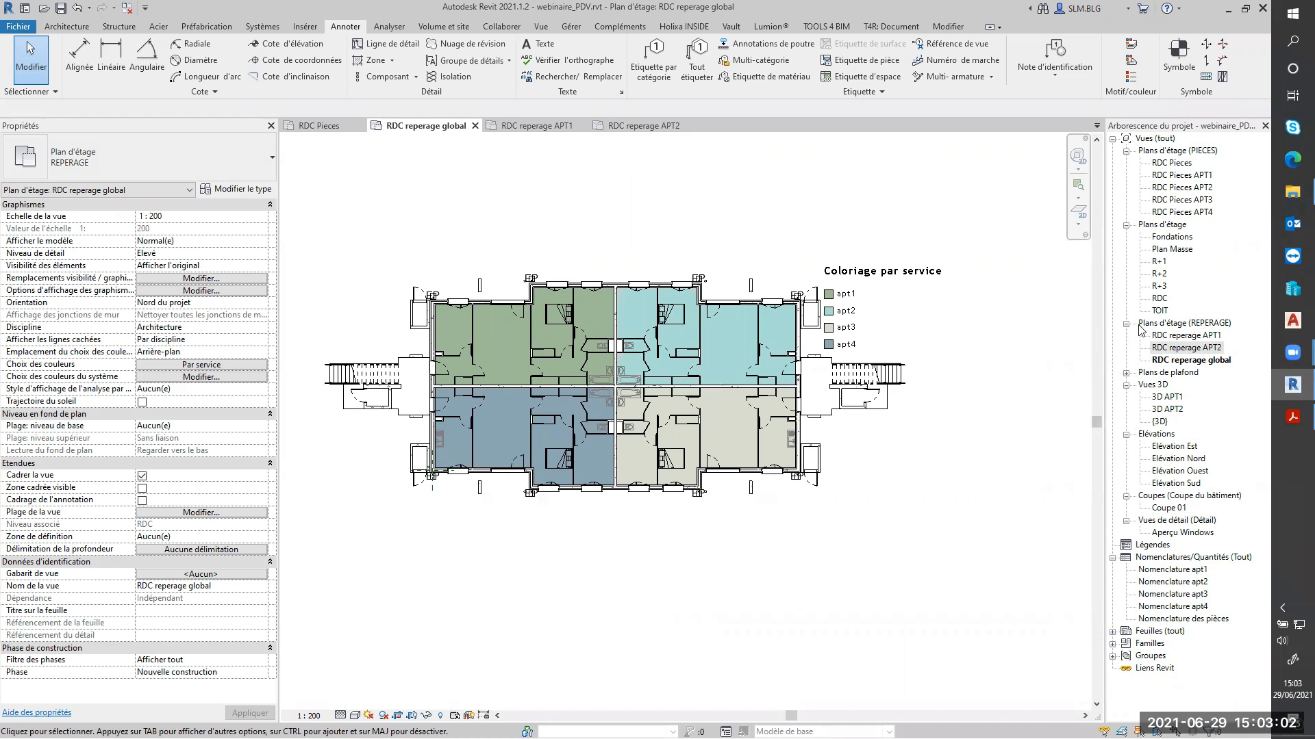
pyautogui.click(1158, 337)
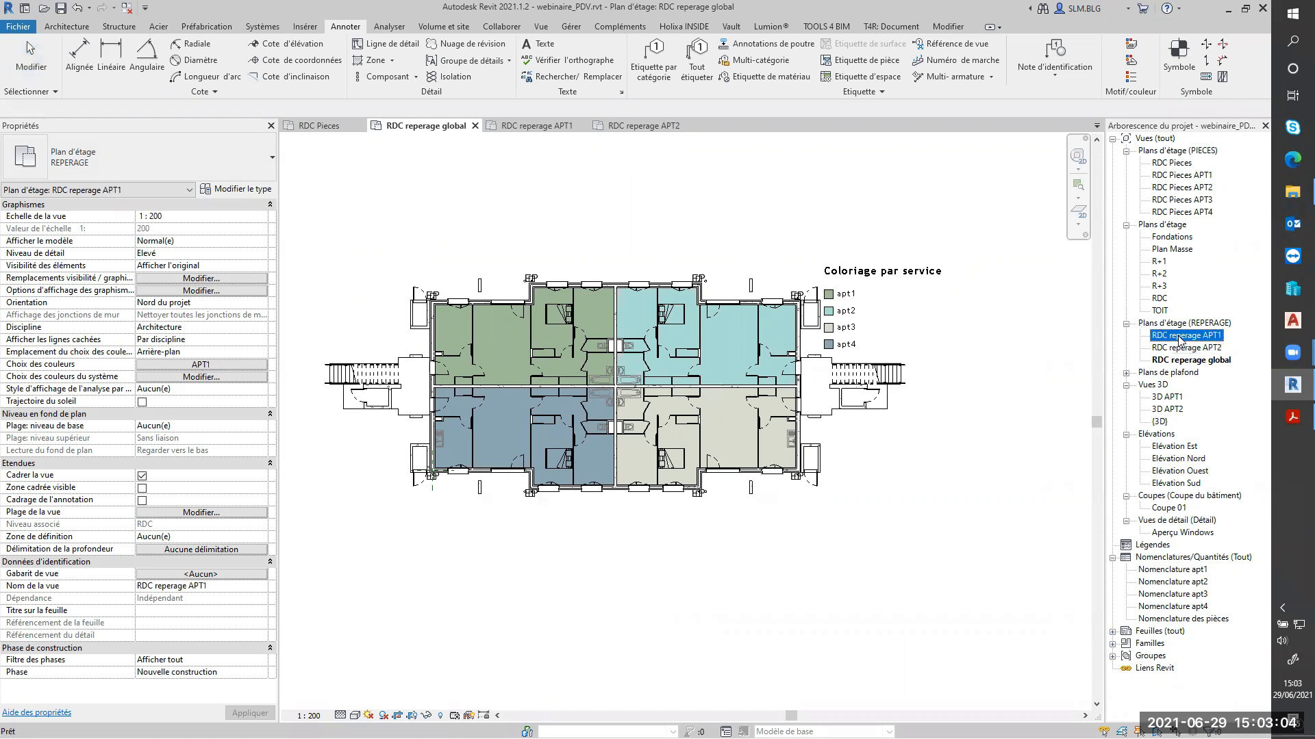
pyautogui.doubleClick(1186, 336)
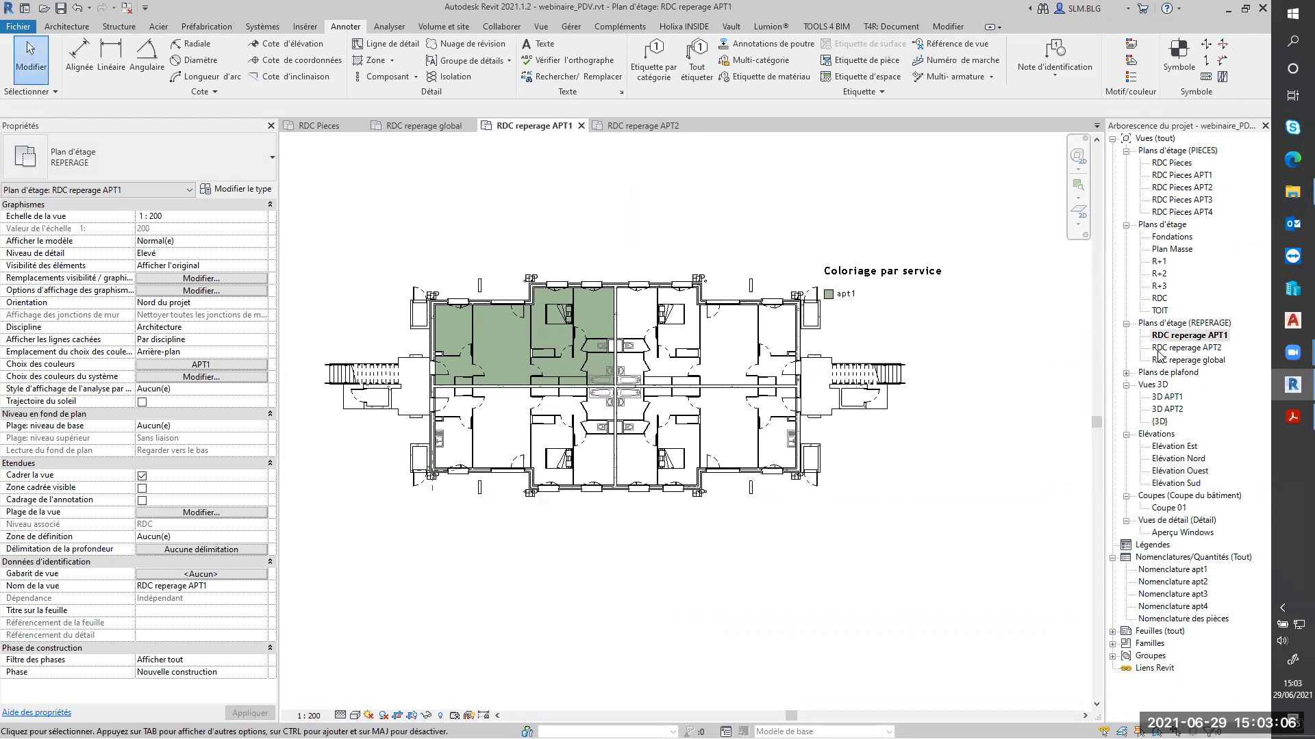
# Step: Create a view template named pour reperage from the RDC reperage APT1 plan, excluding the color scheme from its controlled parameters
pyautogui.rightClick(1175, 336)
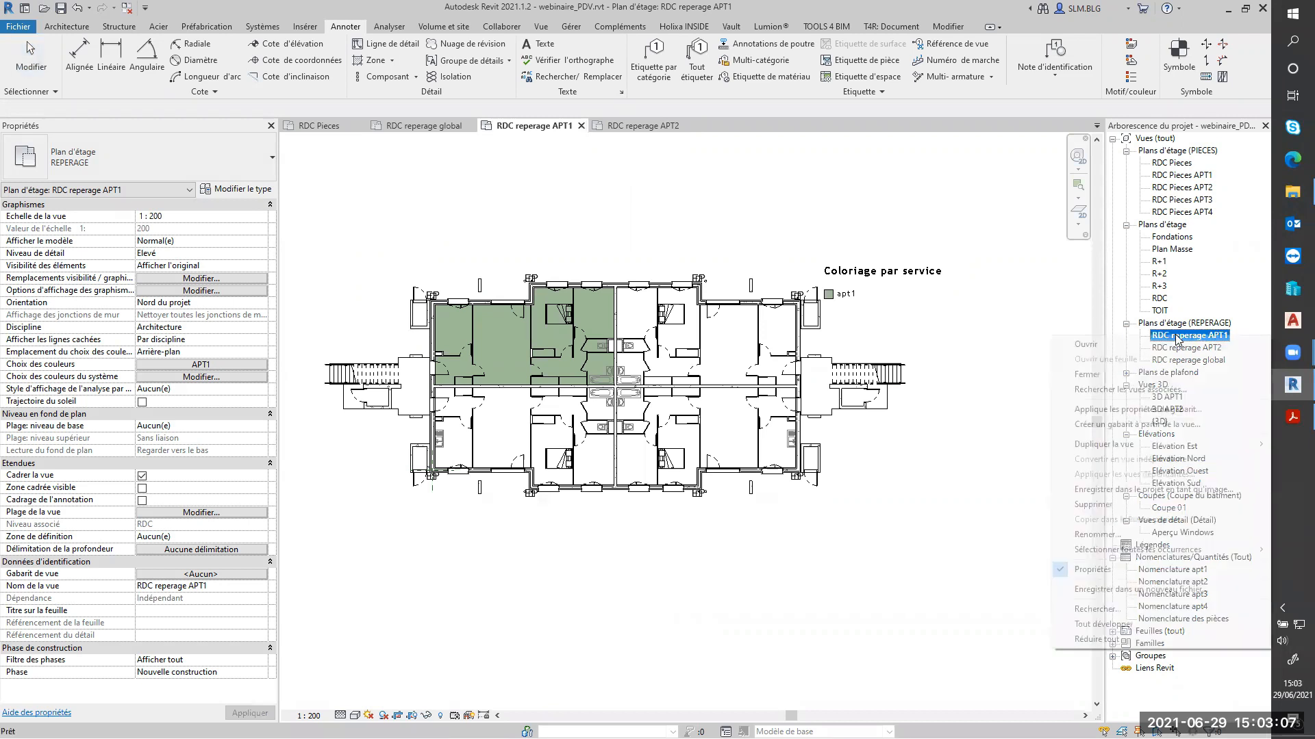
pyautogui.click(1123, 425)
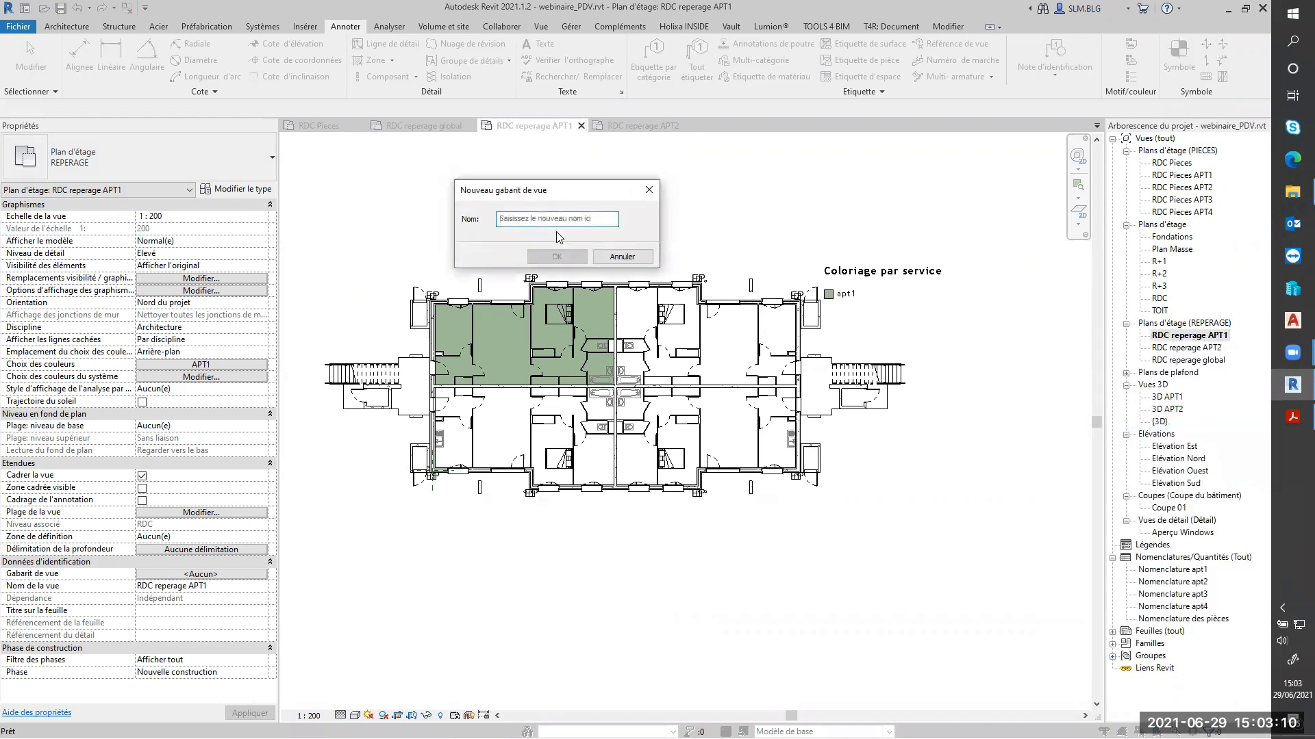
pyautogui.click(523, 224)
pyautogui.write('pour e')
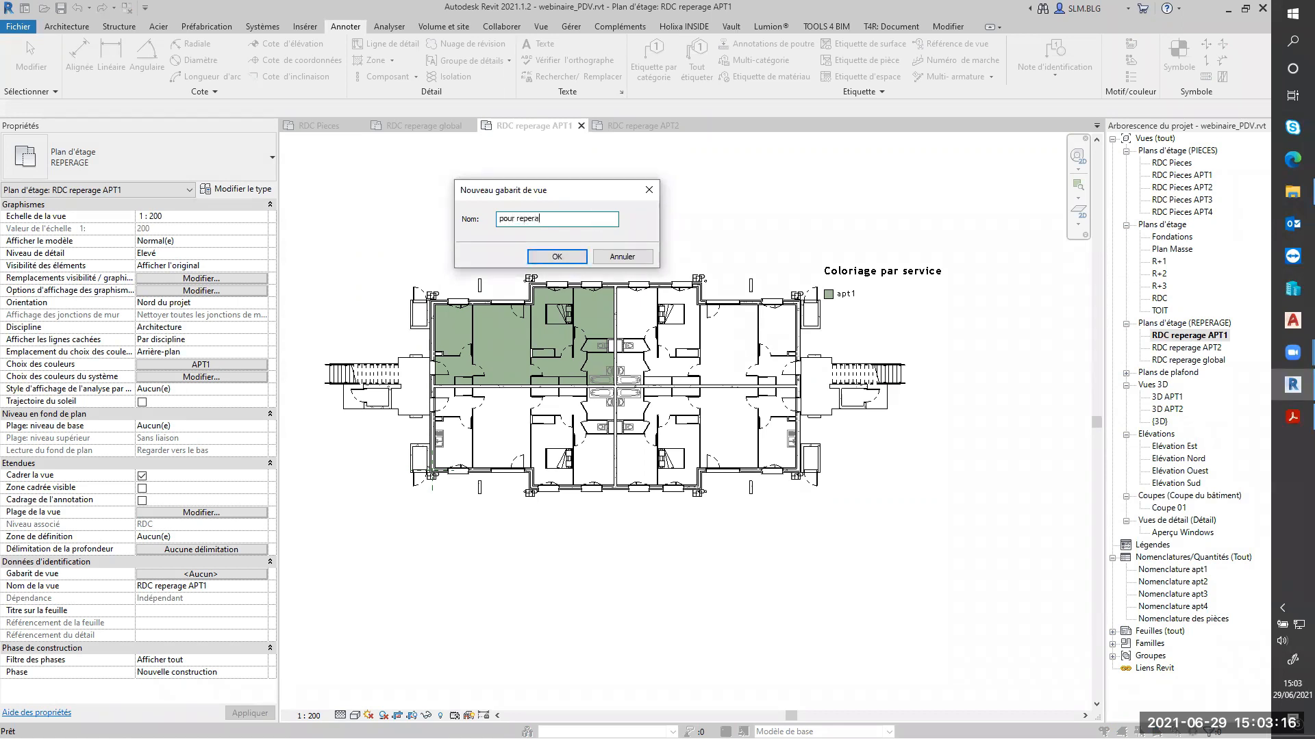
pyautogui.click(557, 257)
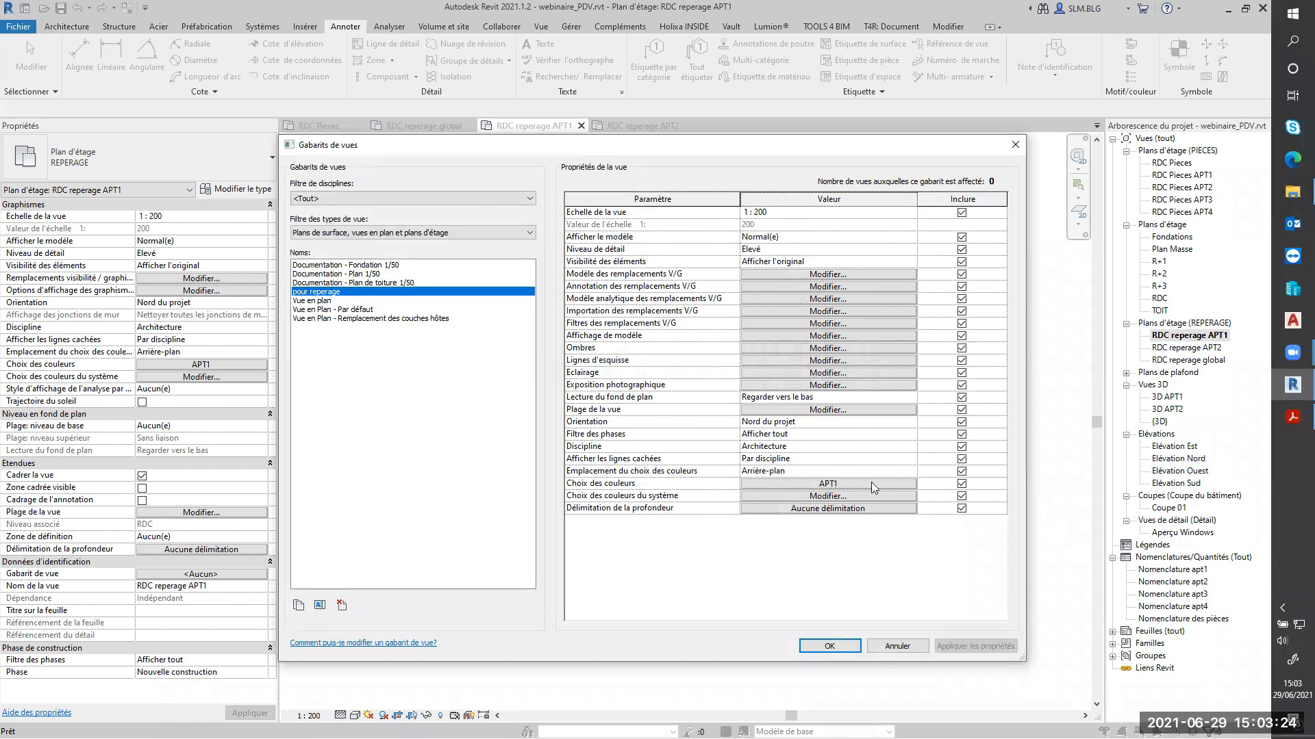
pyautogui.click(960, 485)
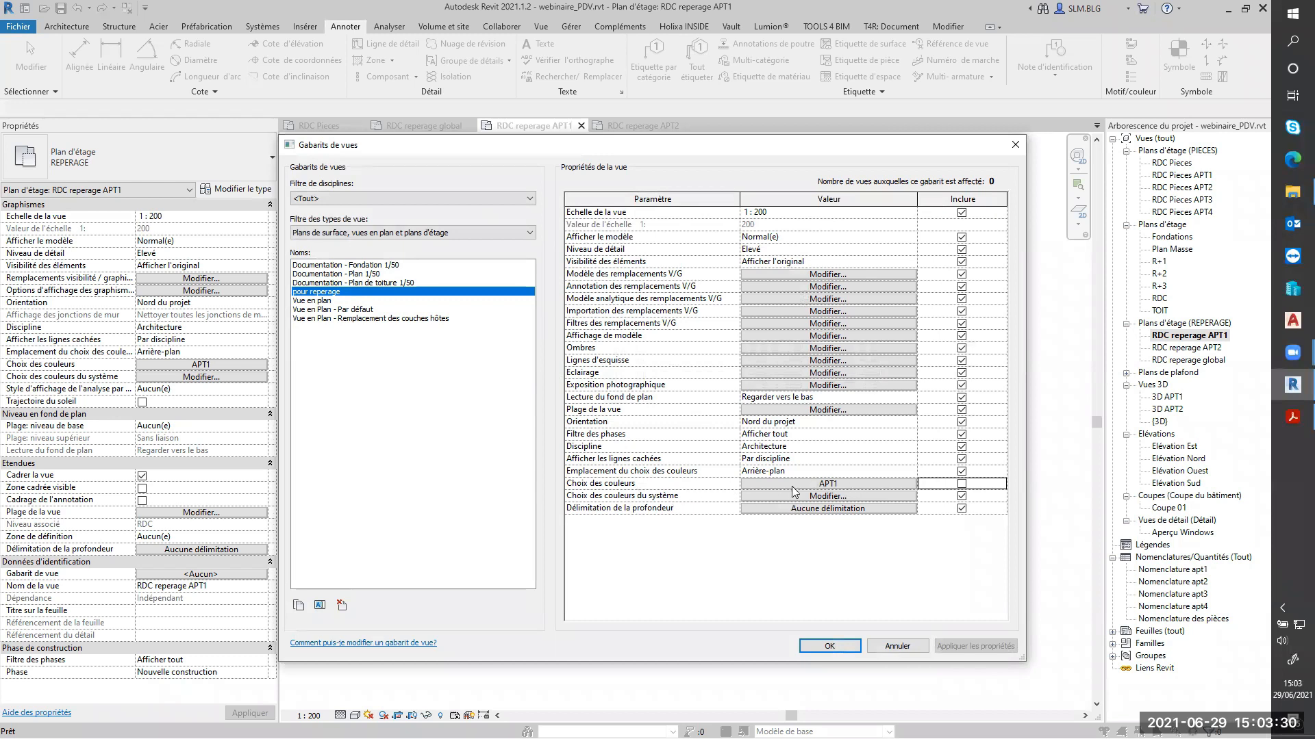
pyautogui.click(840, 647)
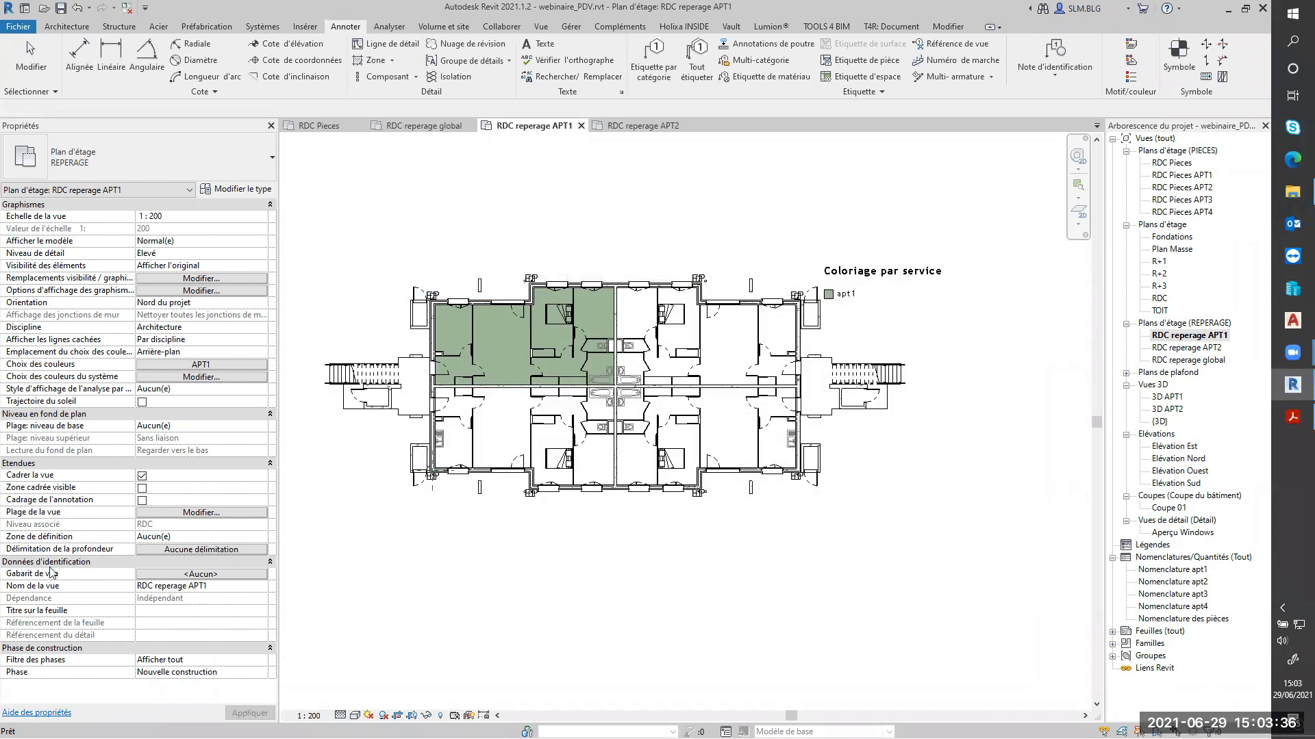
# Step: Assign the pour reperage view template to the RDC reperage APT1 plan
pyautogui.click(219, 576)
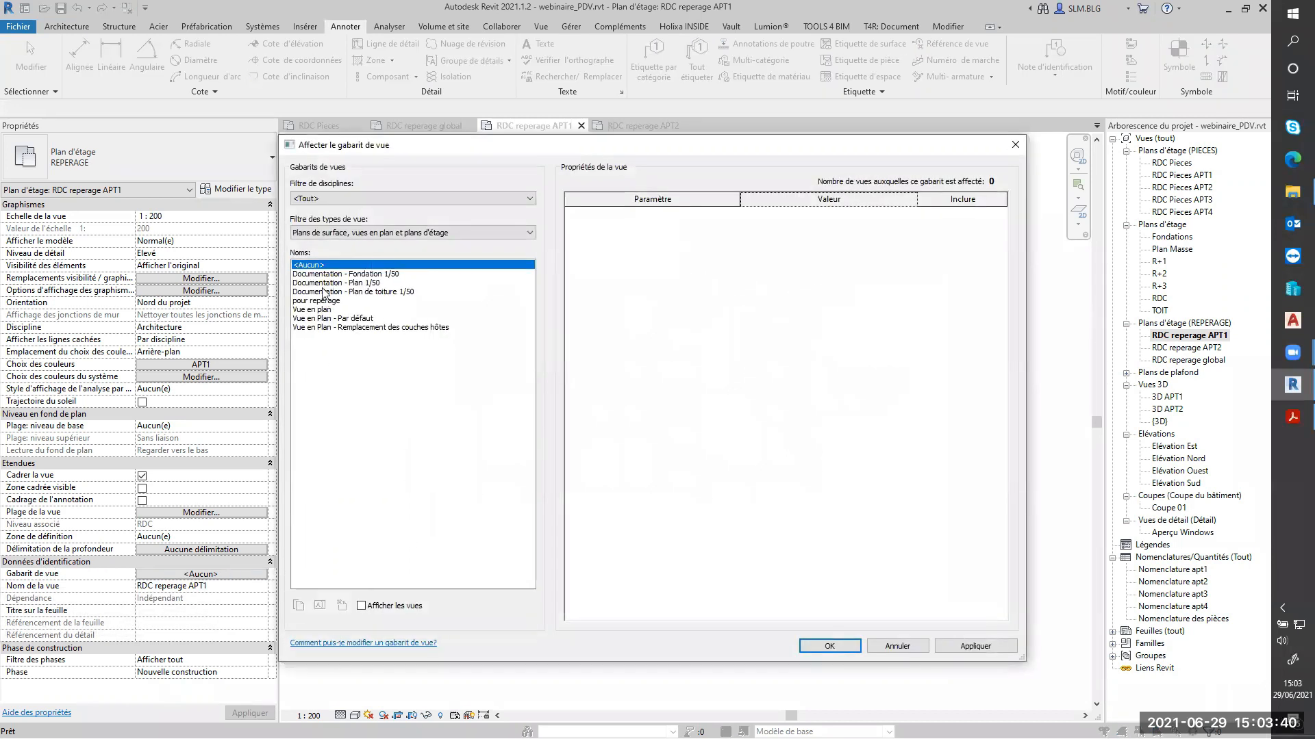
pyautogui.click(321, 301)
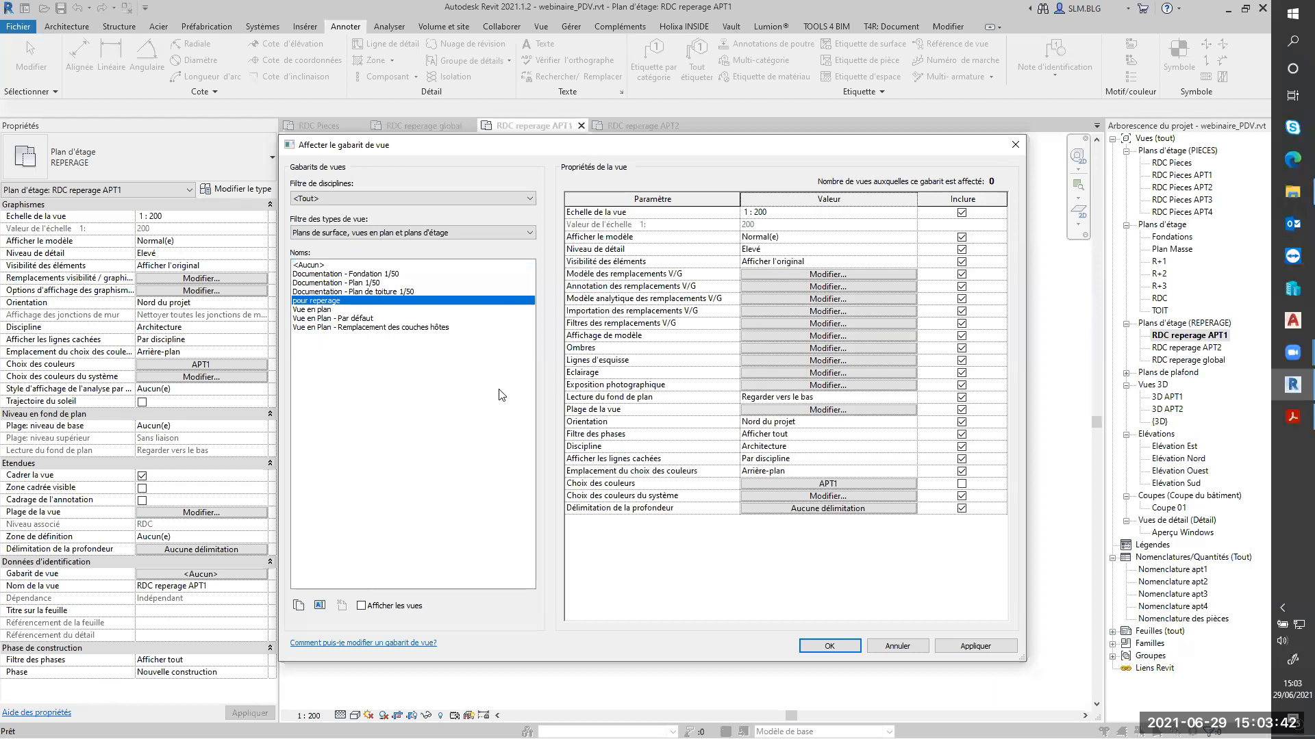
pyautogui.click(966, 646)
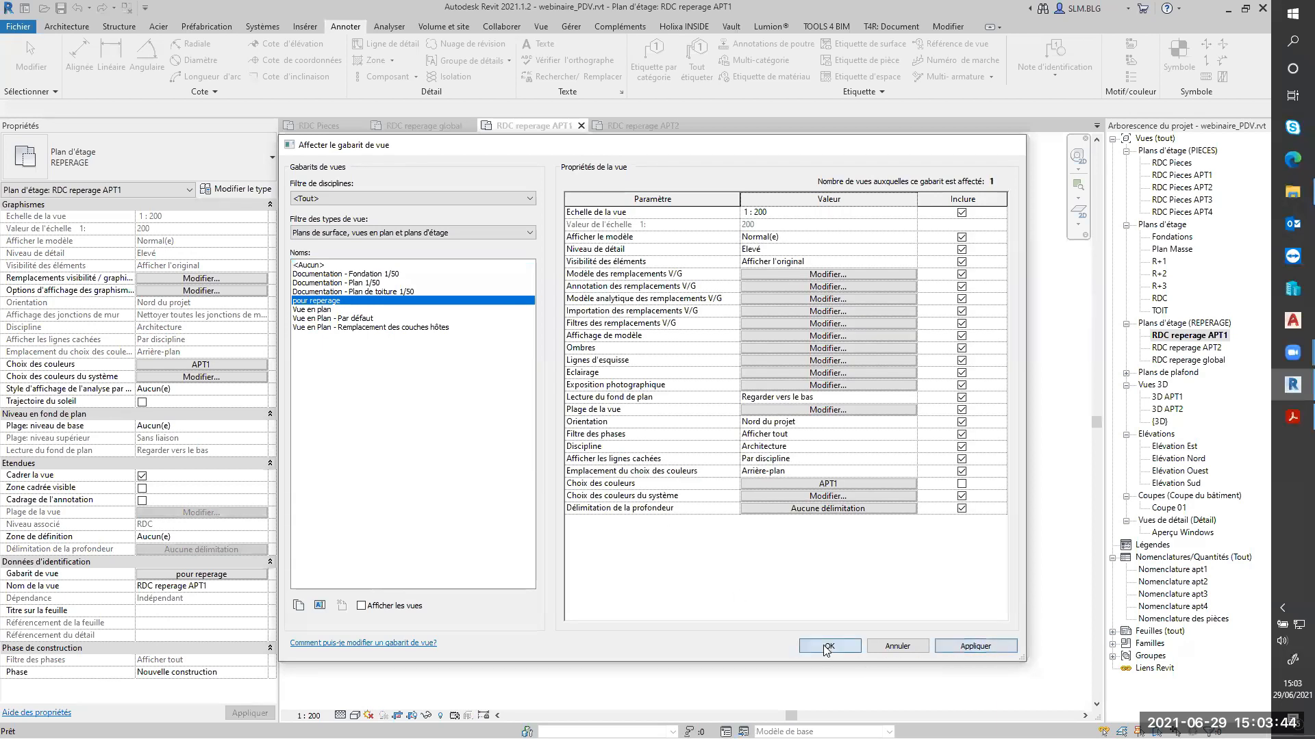
pyautogui.click(829, 646)
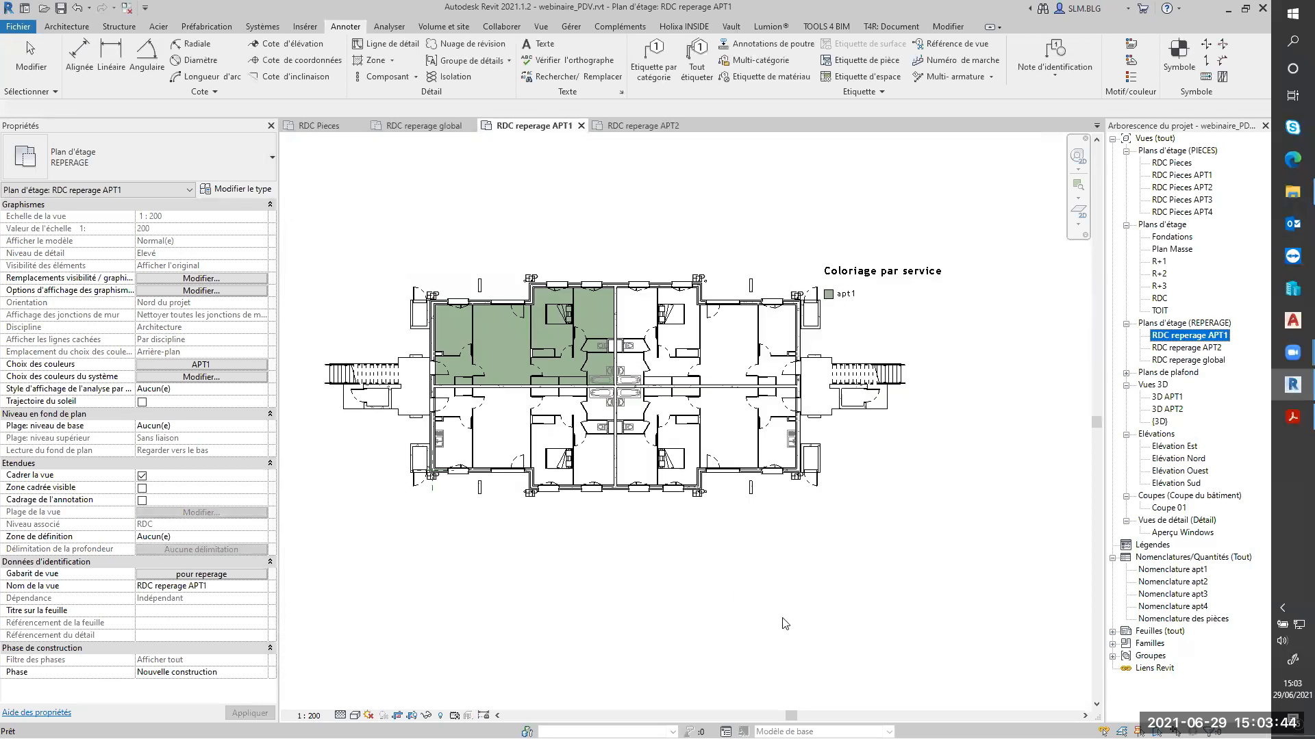
# Step: Set the scale of the RDC reperage APT2 plan to 1:50
pyautogui.click(647, 127)
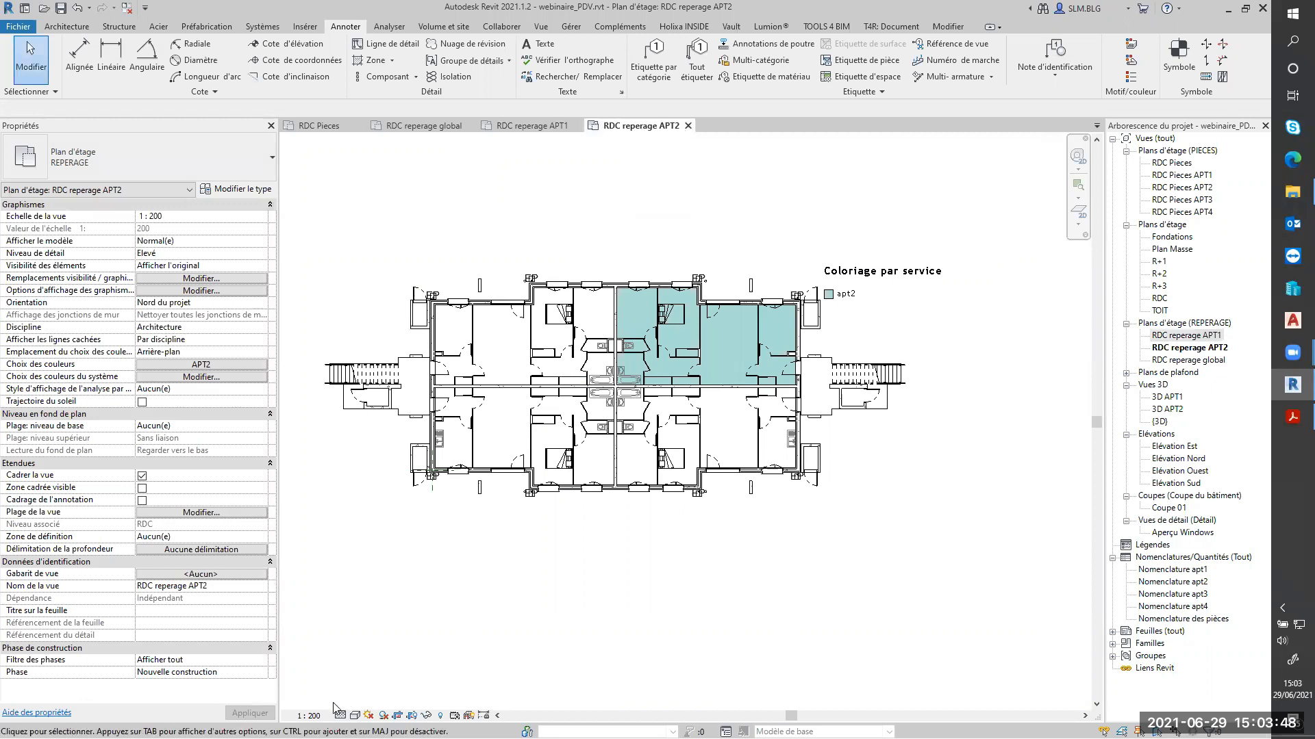
pyautogui.click(313, 717)
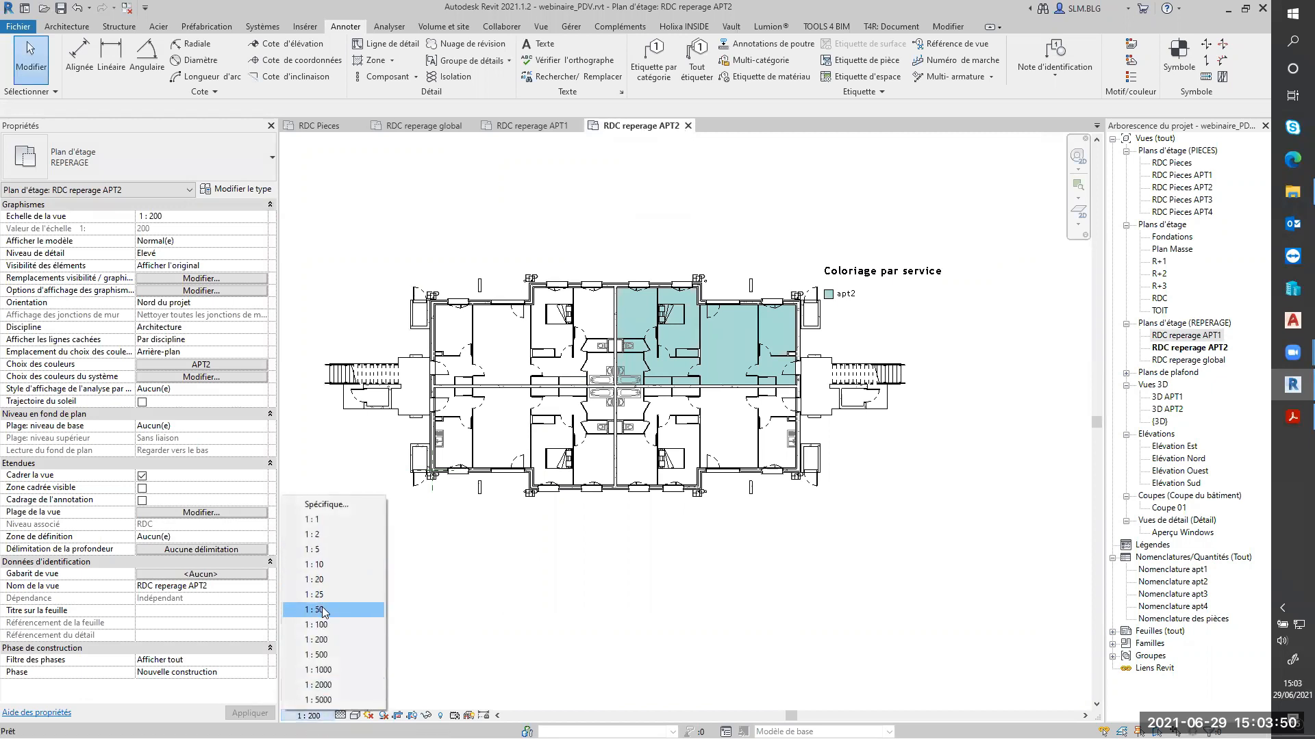
pyautogui.click(391, 592)
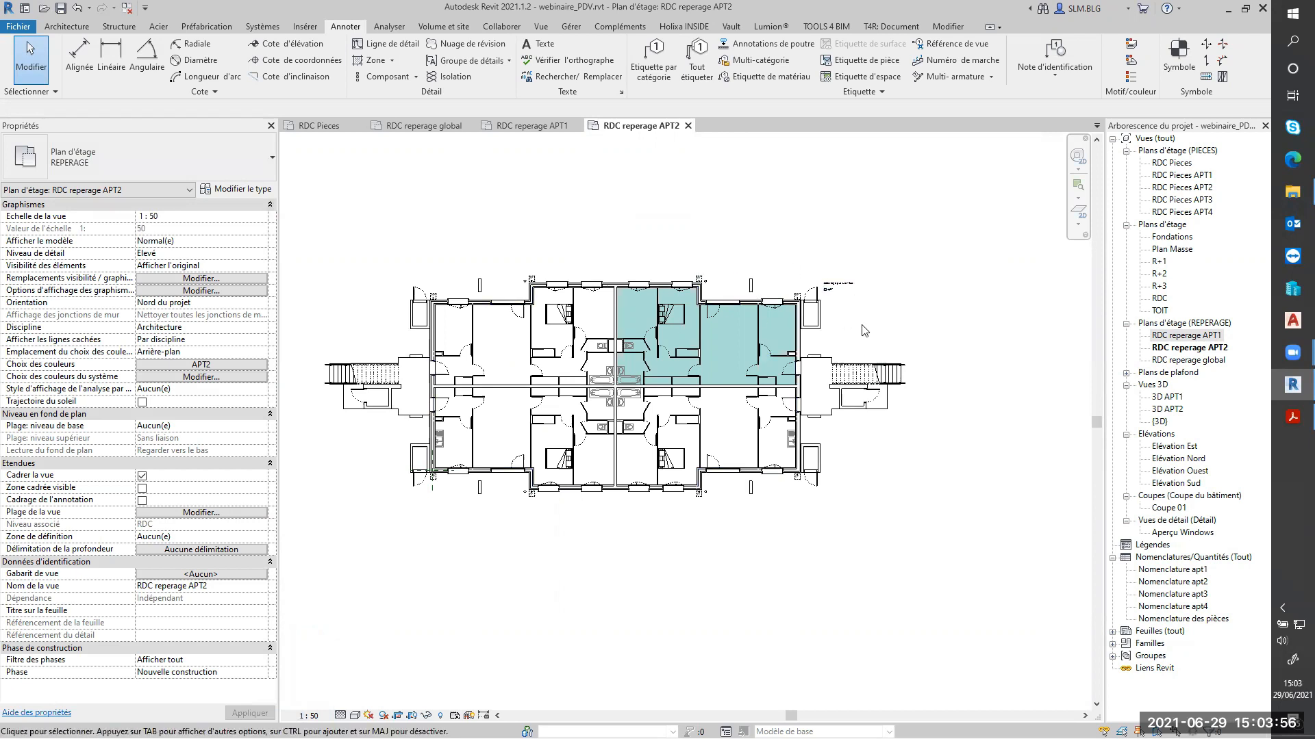
# Step: Assign the pour reperage view template to the RDC reperage APT2 plan
pyautogui.click(220, 575)
pyautogui.click(316, 302)
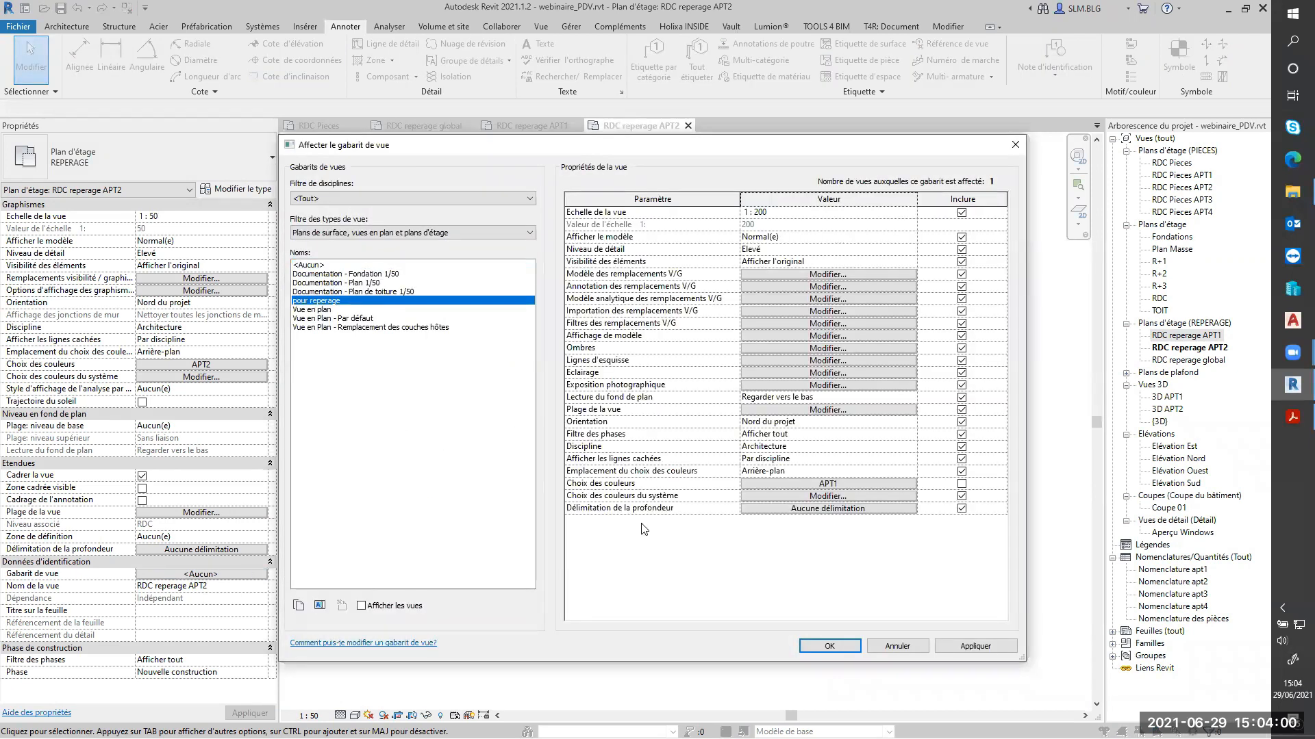
pyautogui.click(975, 646)
pyautogui.click(829, 647)
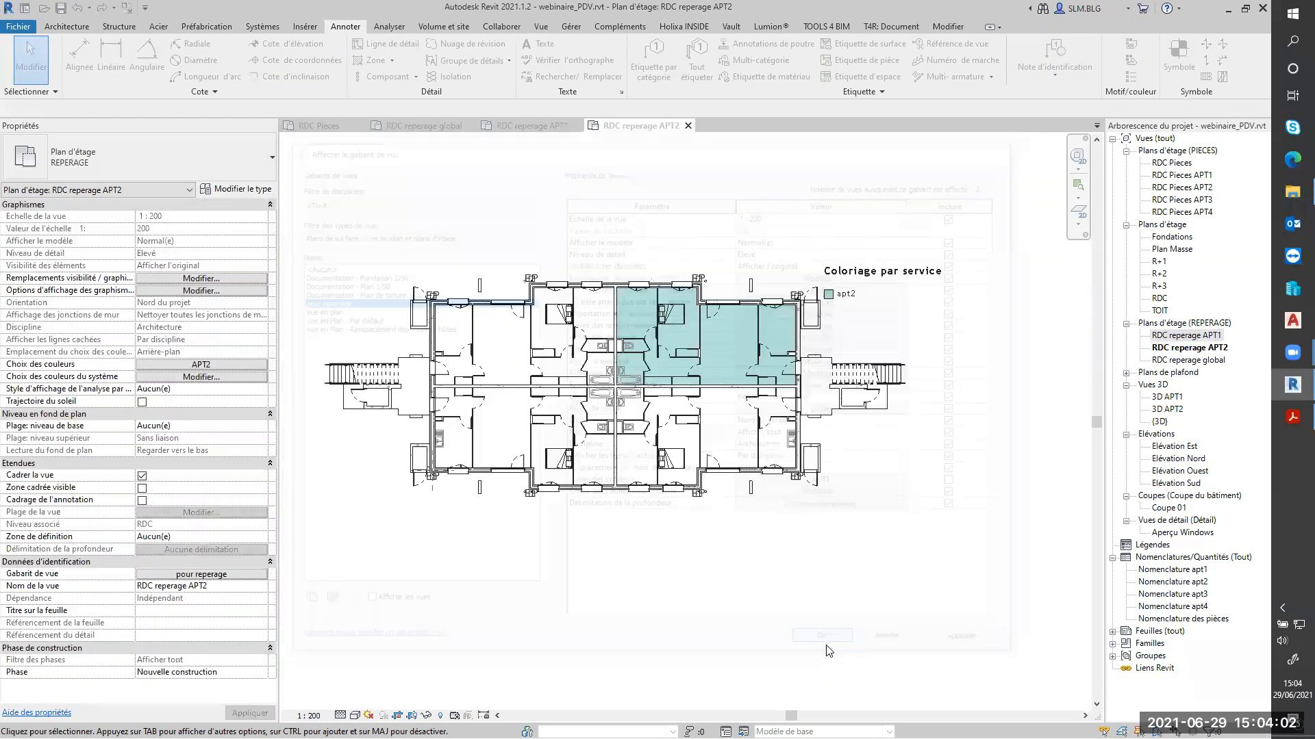
# Step: Check which settings the template leaves editable in the RDC reperage APT2 plan, examining its scale choices and color scheme
pyautogui.click(307, 716)
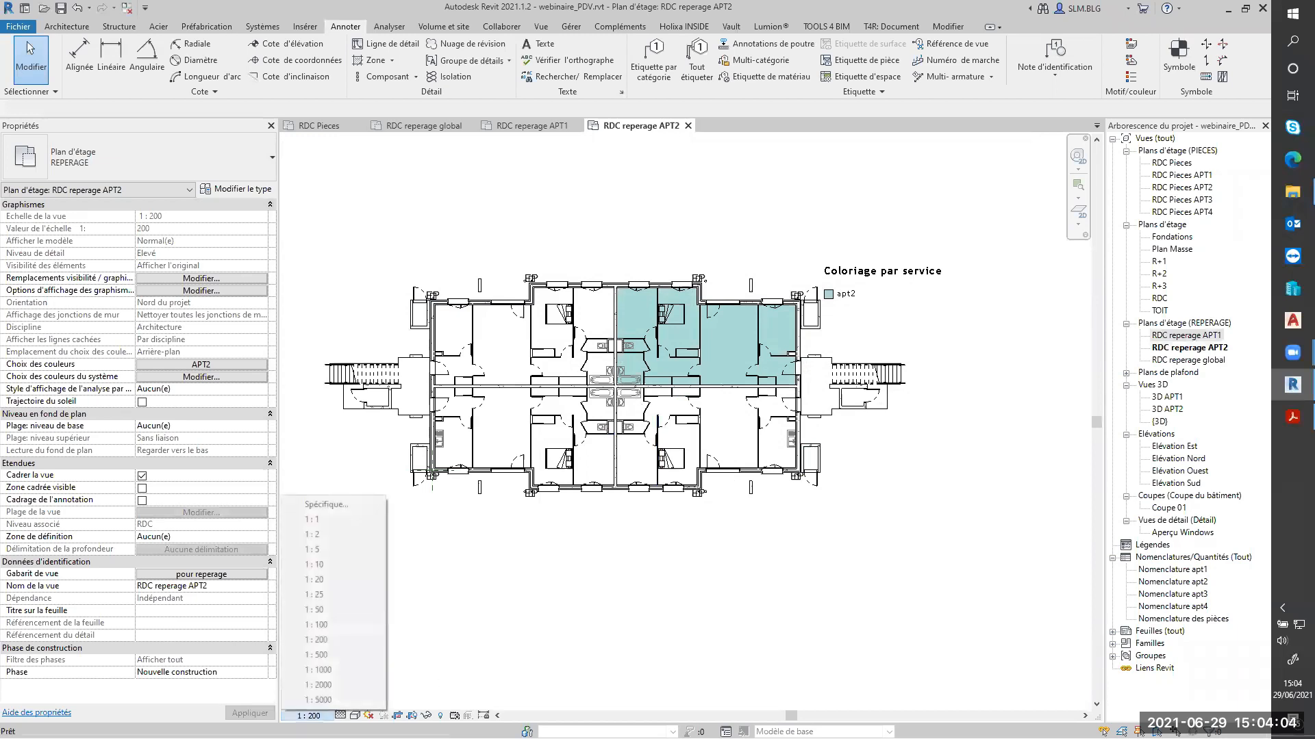
pyautogui.click(190, 365)
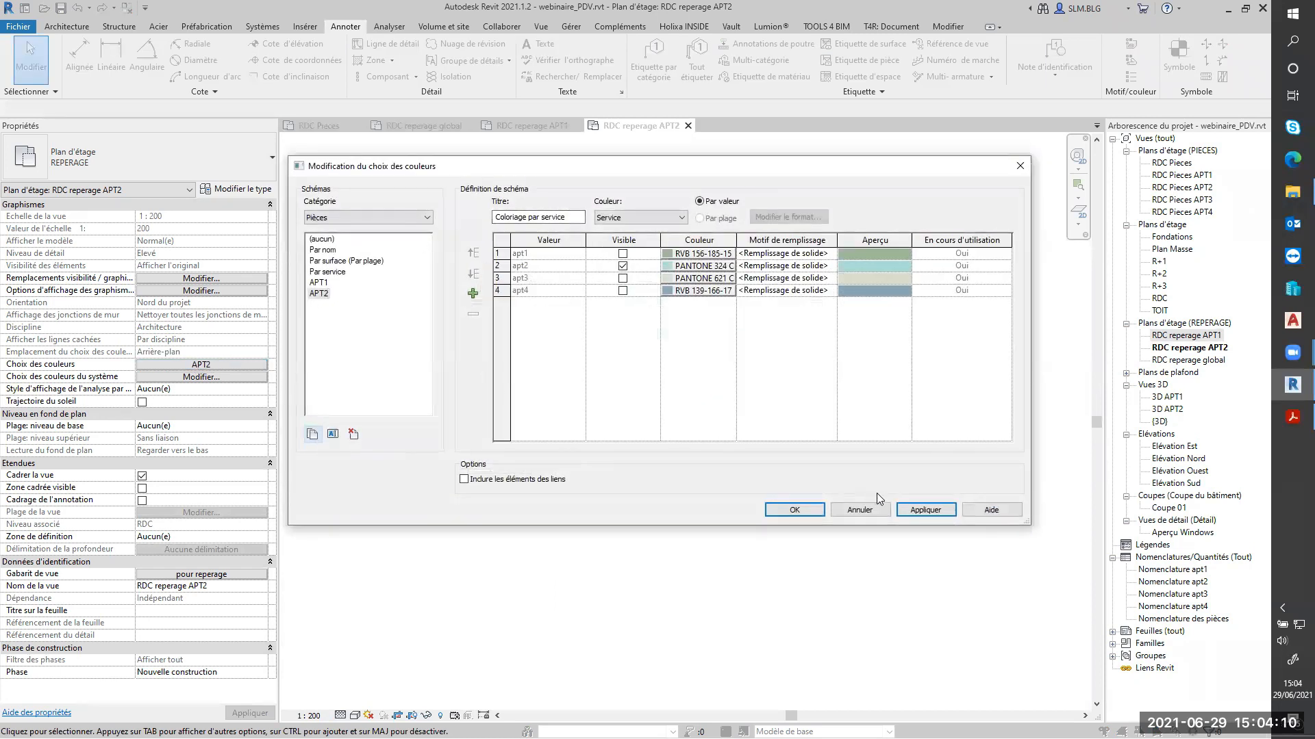
pyautogui.click(903, 511)
pyautogui.click(850, 510)
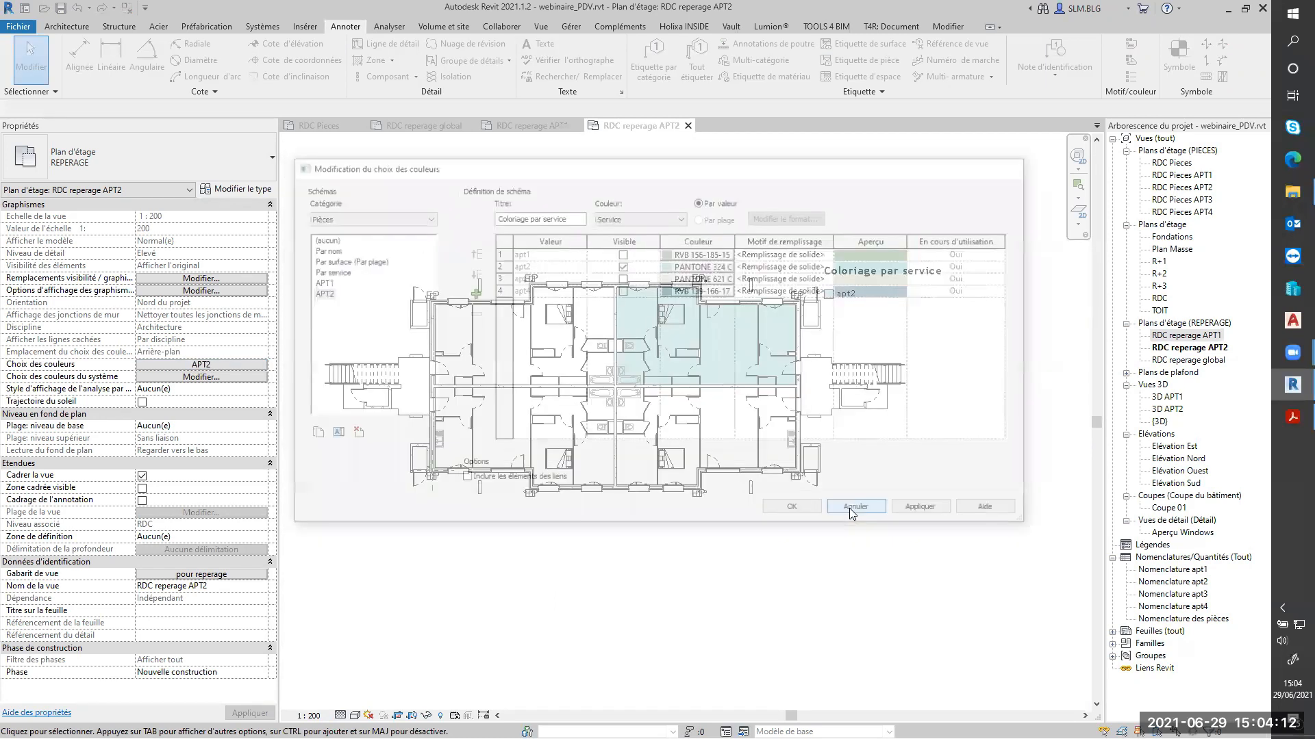
# Step: Close the RDC reperage APT2, APT1 and global plans, keeping only the RDC Pieces plan open
pyautogui.click(556, 128)
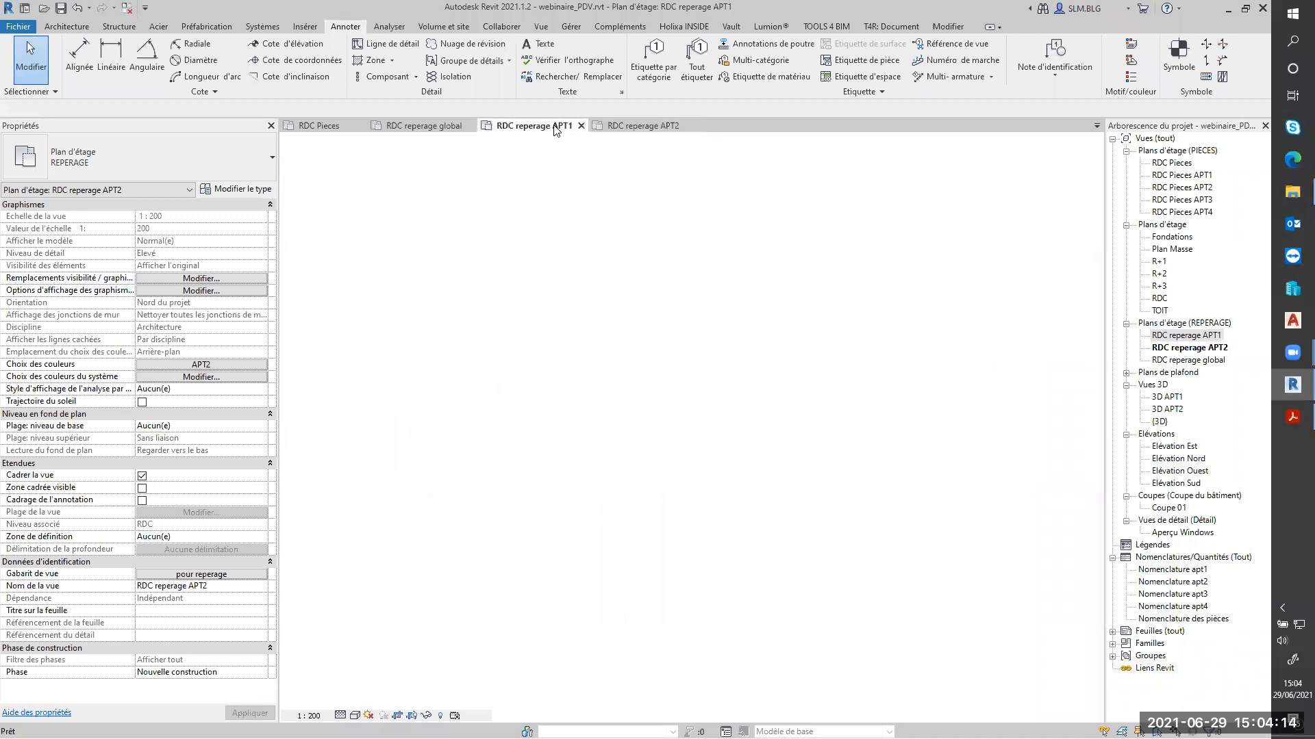
pyautogui.click(657, 126)
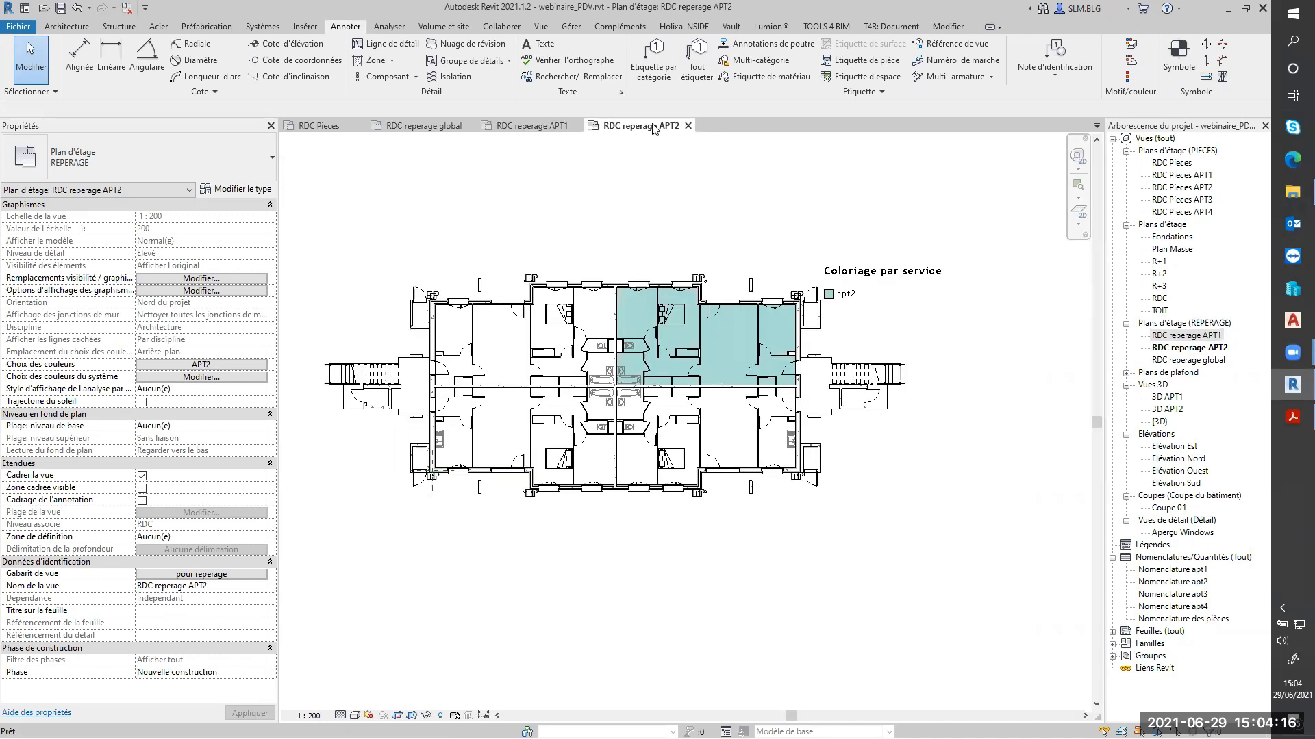
pyautogui.click(688, 126)
pyautogui.click(581, 126)
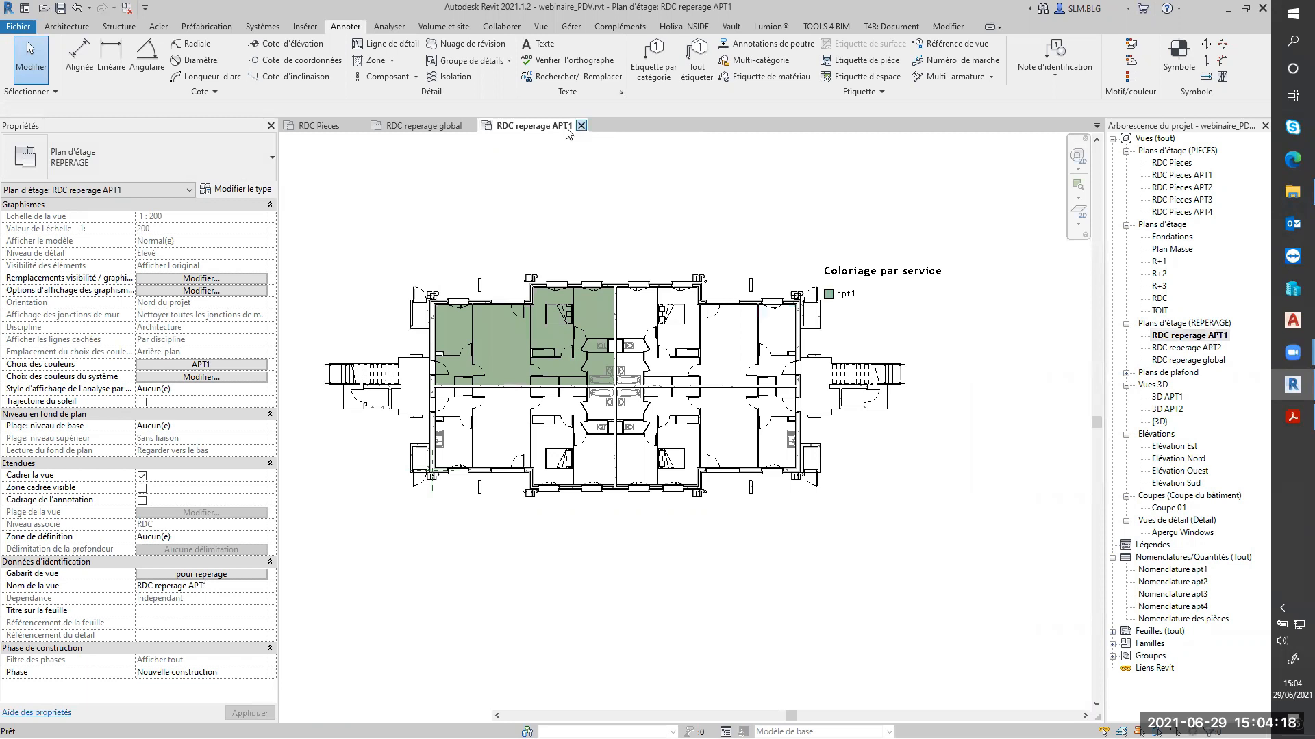
pyautogui.hotkey('ctrl', 'F4')
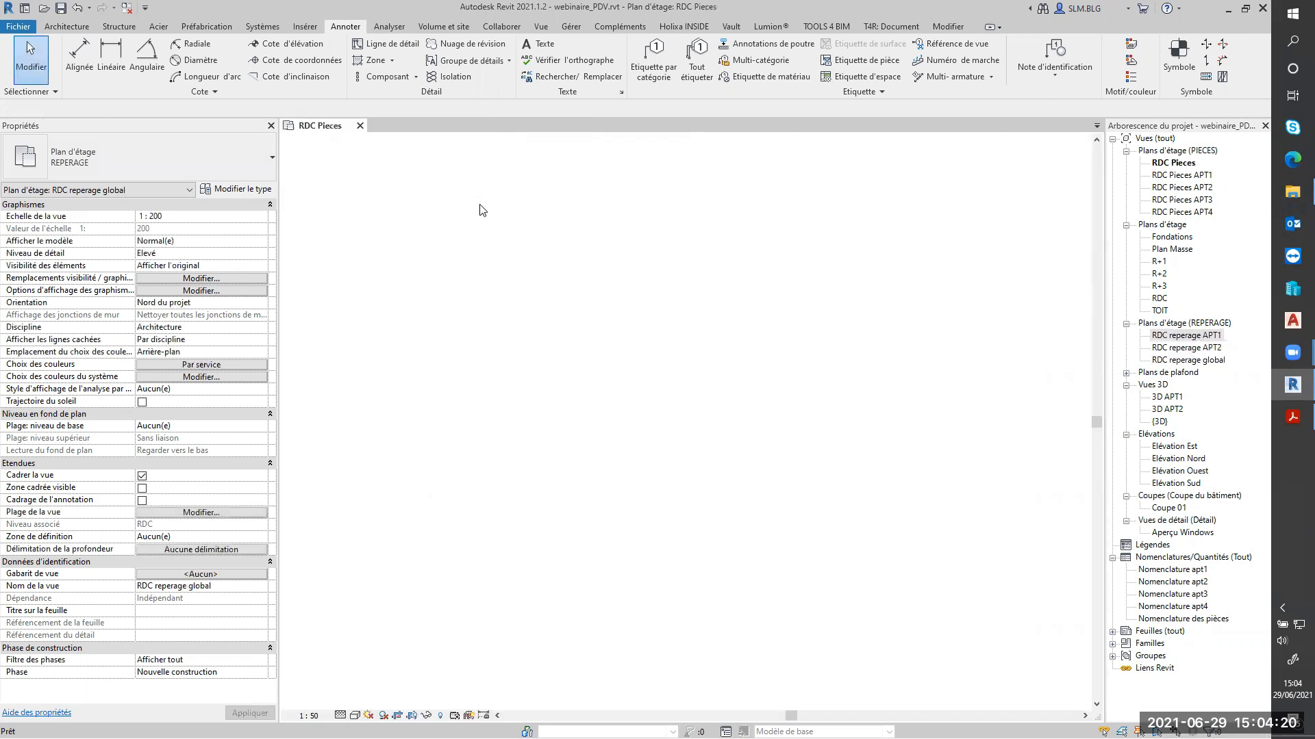
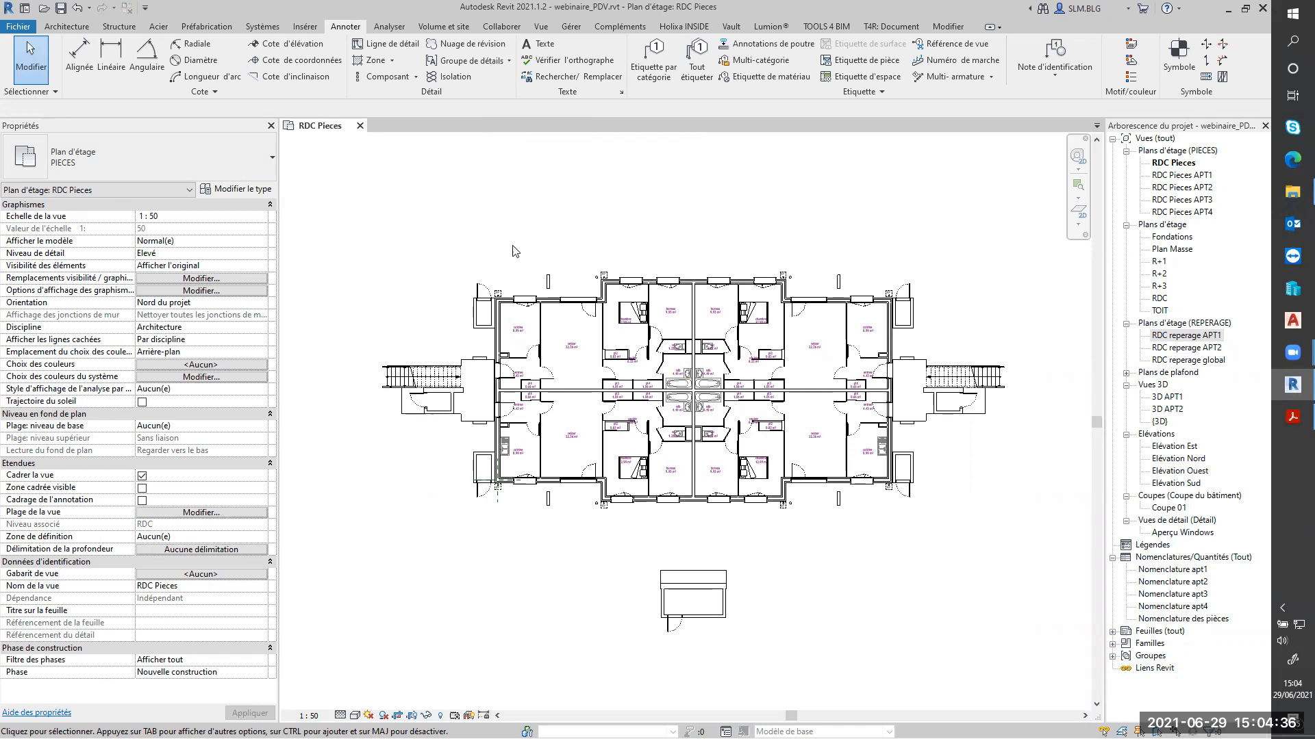
pyautogui.click(1150, 632)
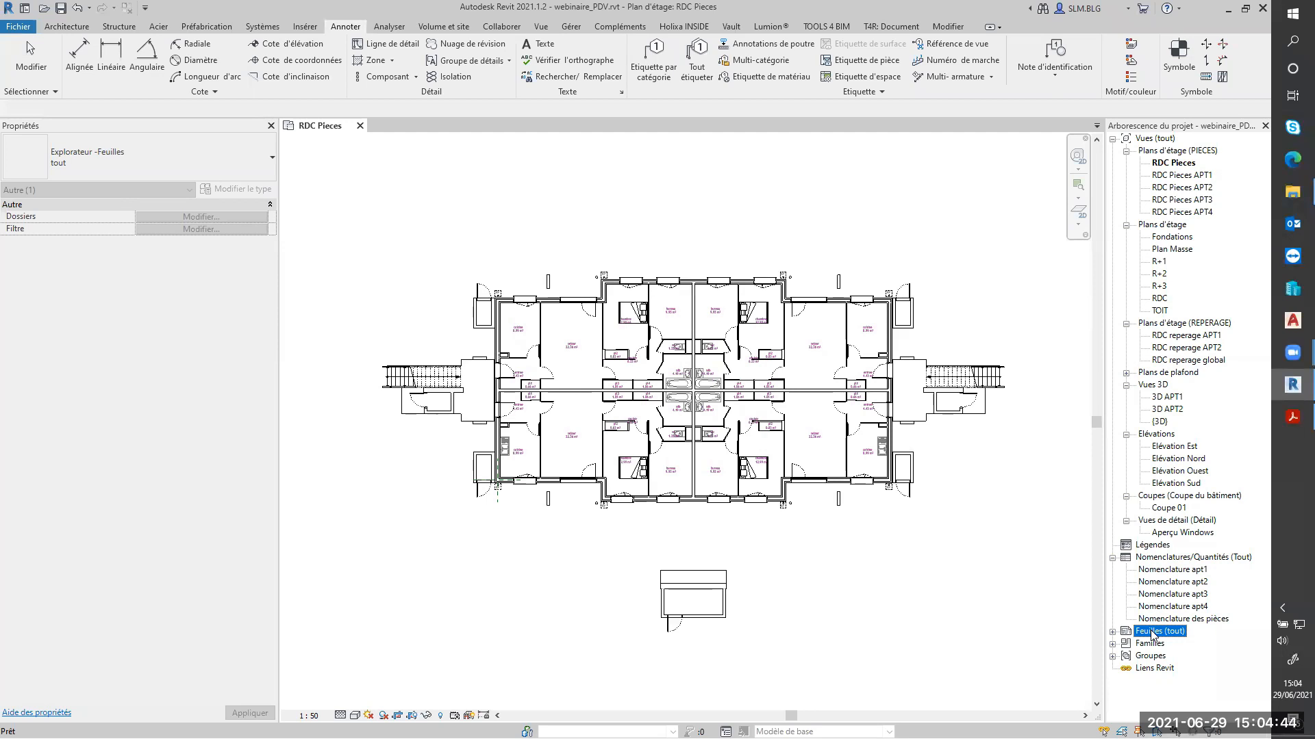
pyautogui.rightClick(1149, 633)
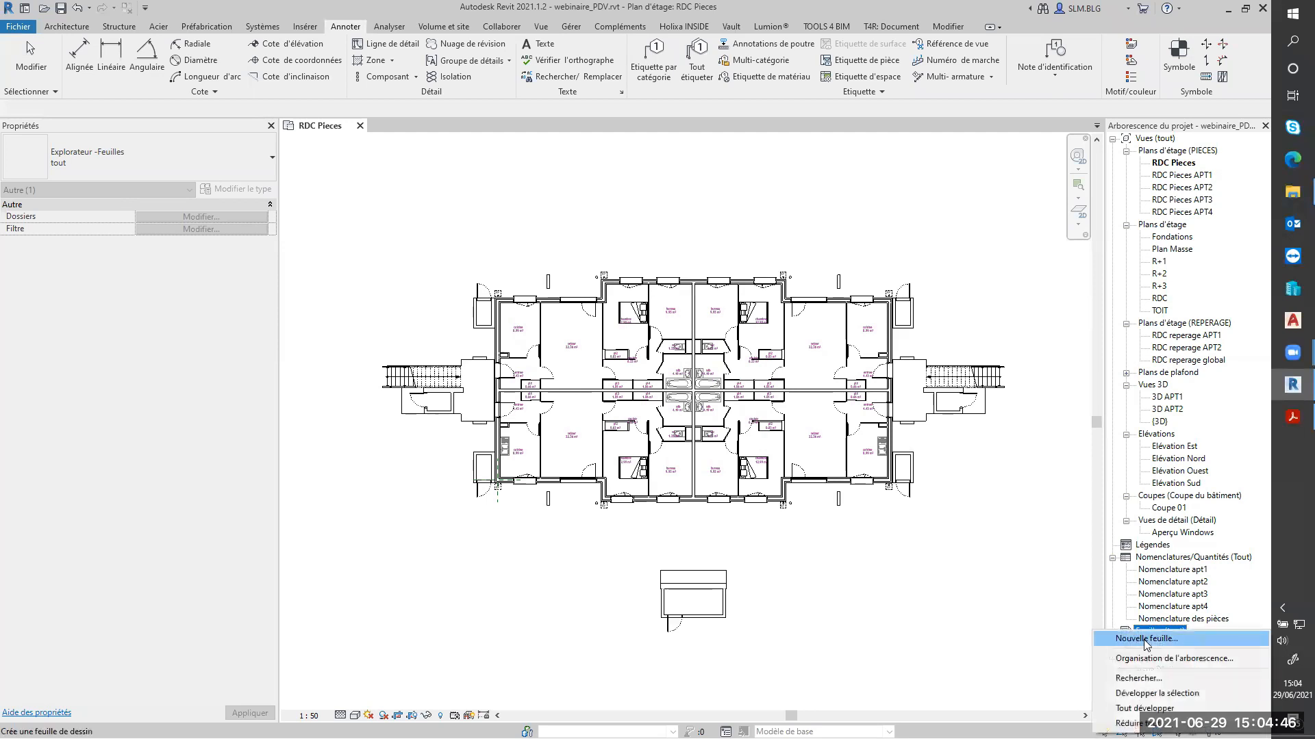
pyautogui.click(1174, 642)
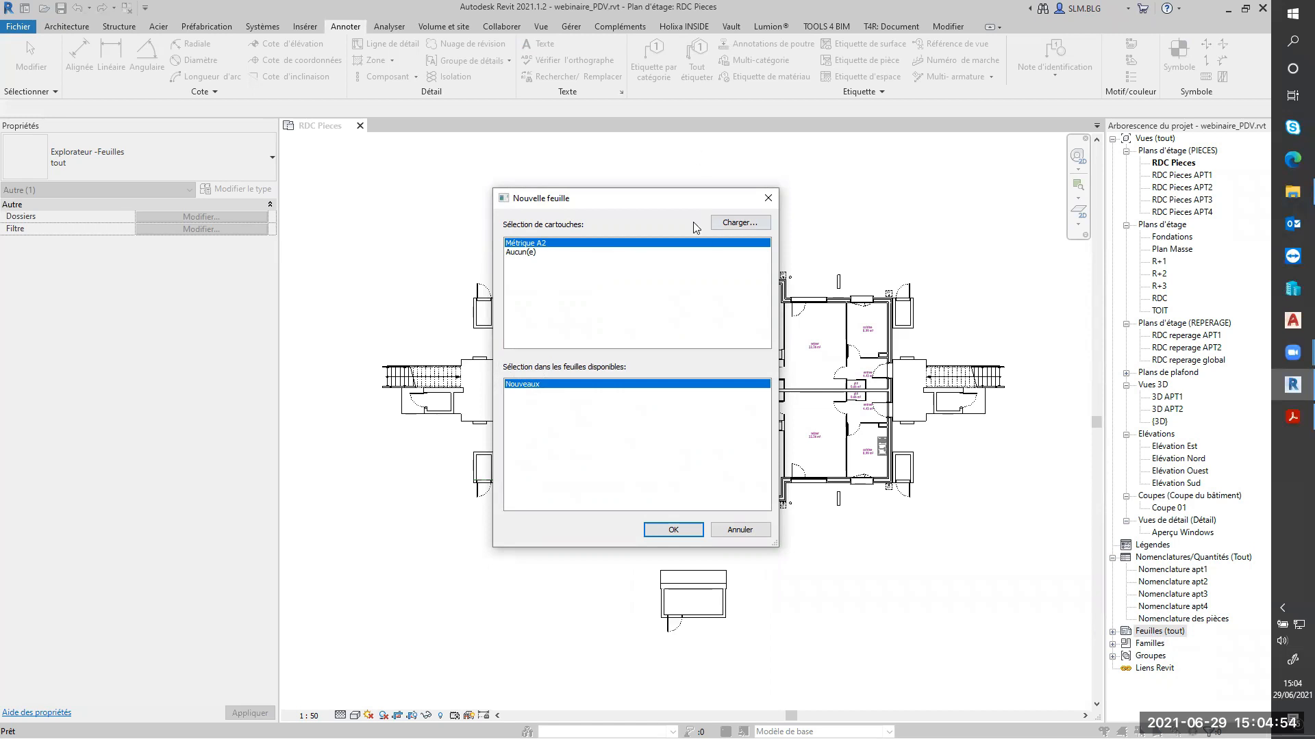
pyautogui.click(727, 539)
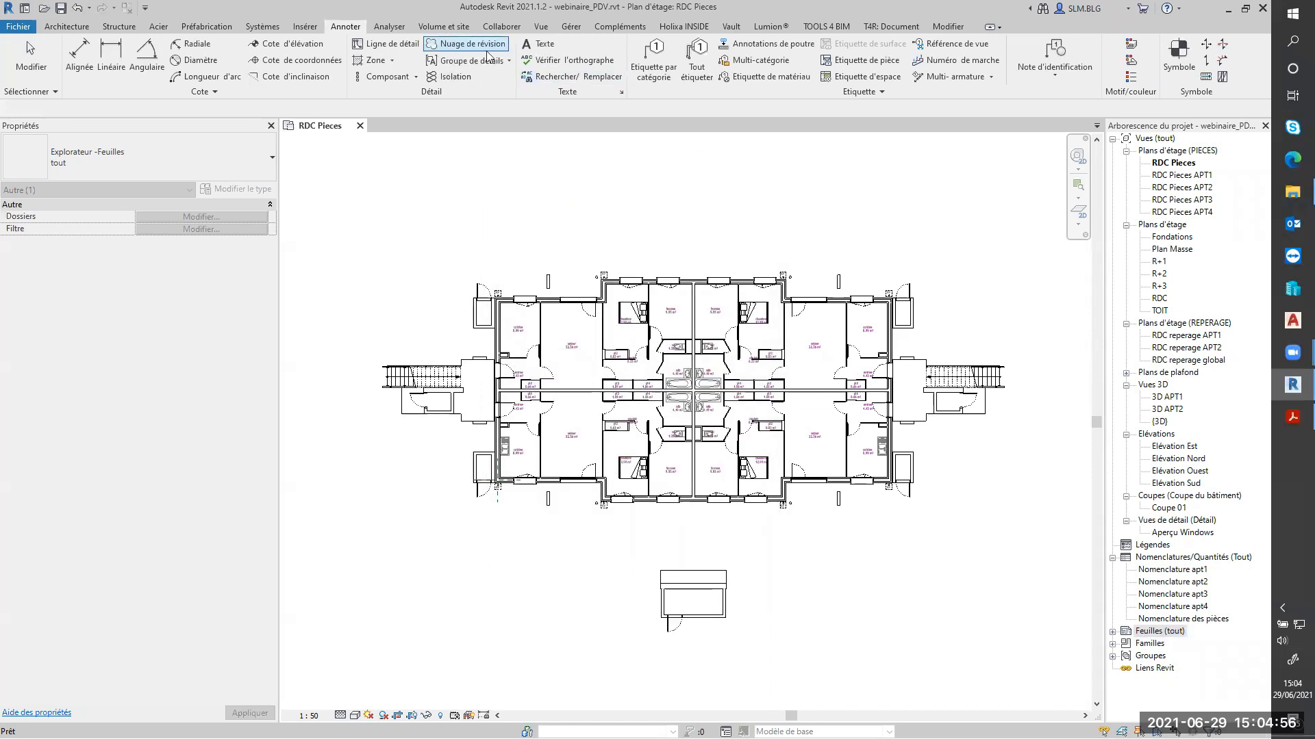
# Step: Examine the title block families available in the Cartouches folder of the French metric library without loading any
pyautogui.click(305, 27)
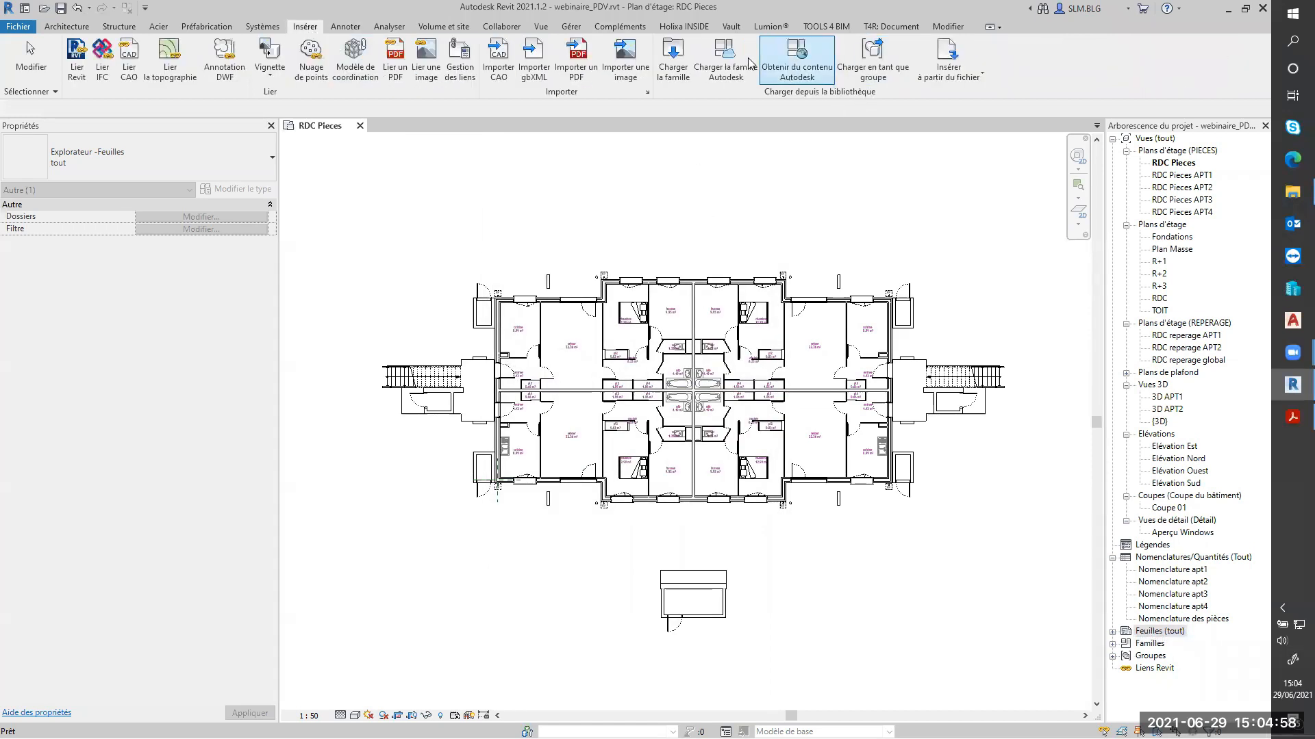
pyautogui.click(673, 59)
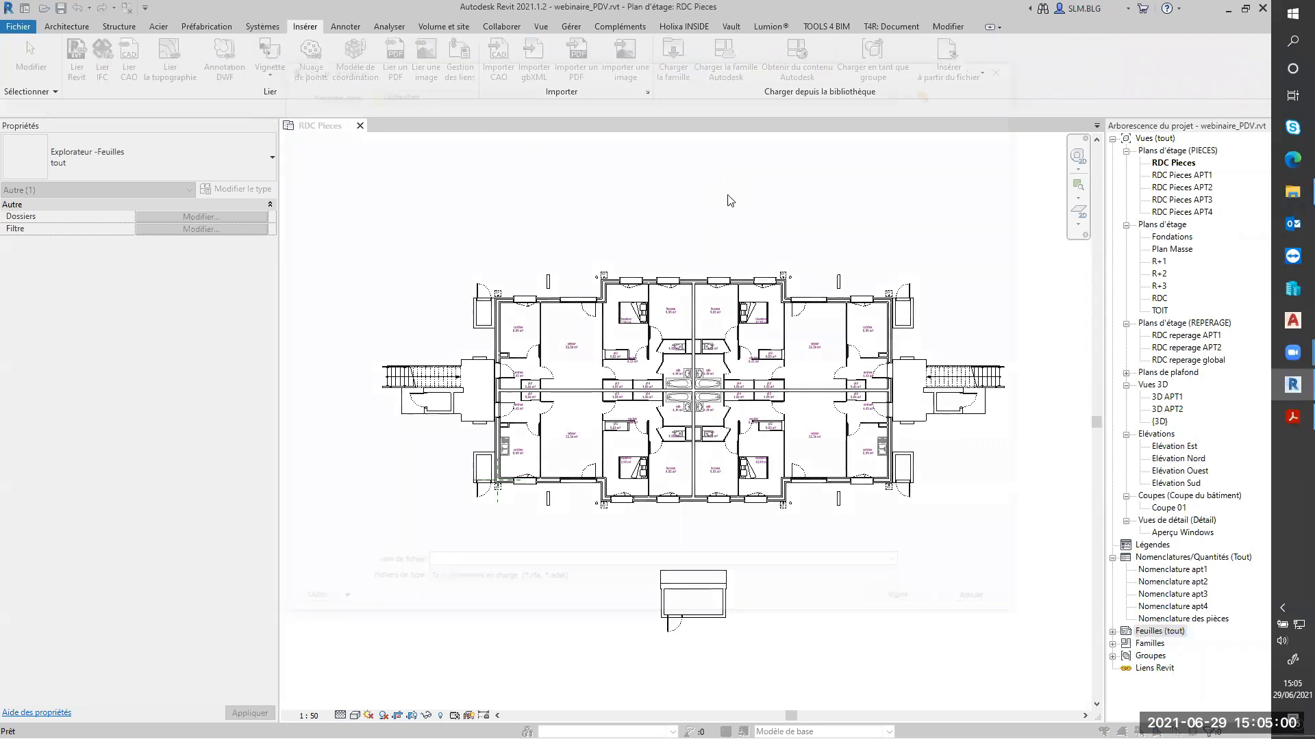
pyautogui.click(424, 87)
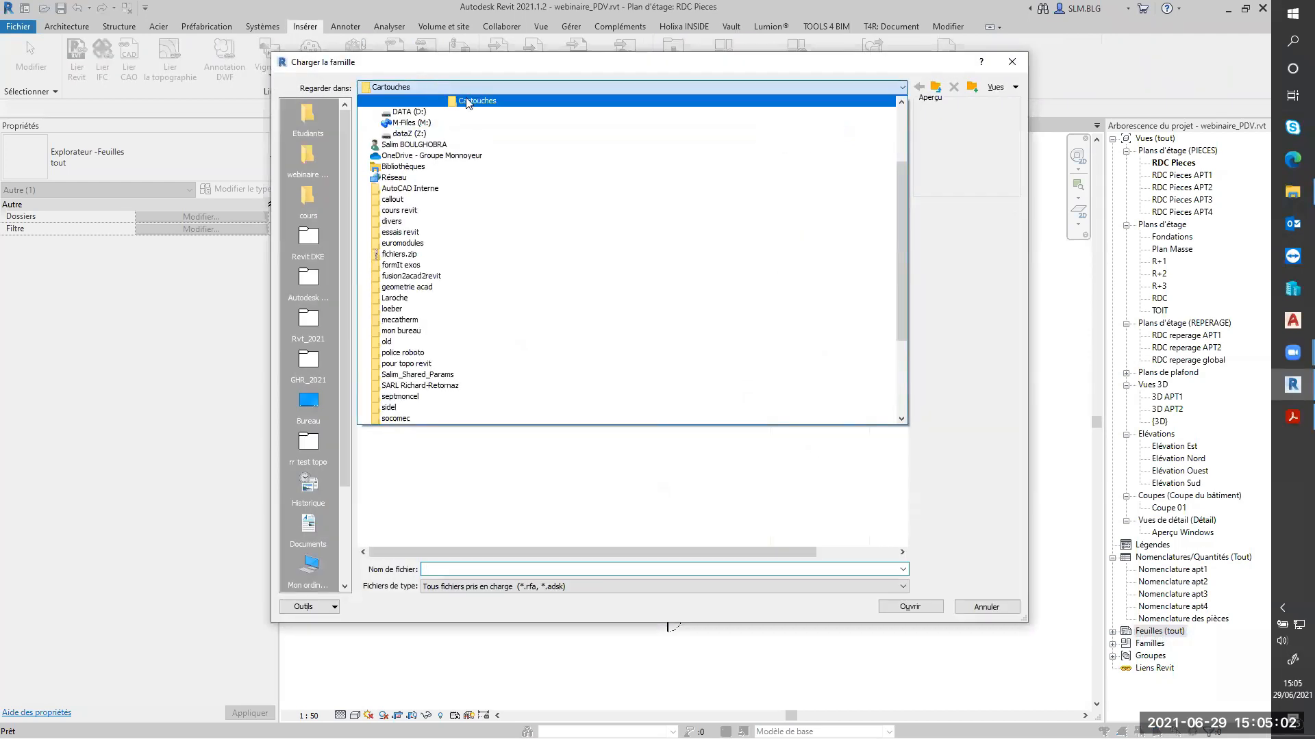
pyautogui.scroll(2, 513, 92)
pyautogui.click(493, 118)
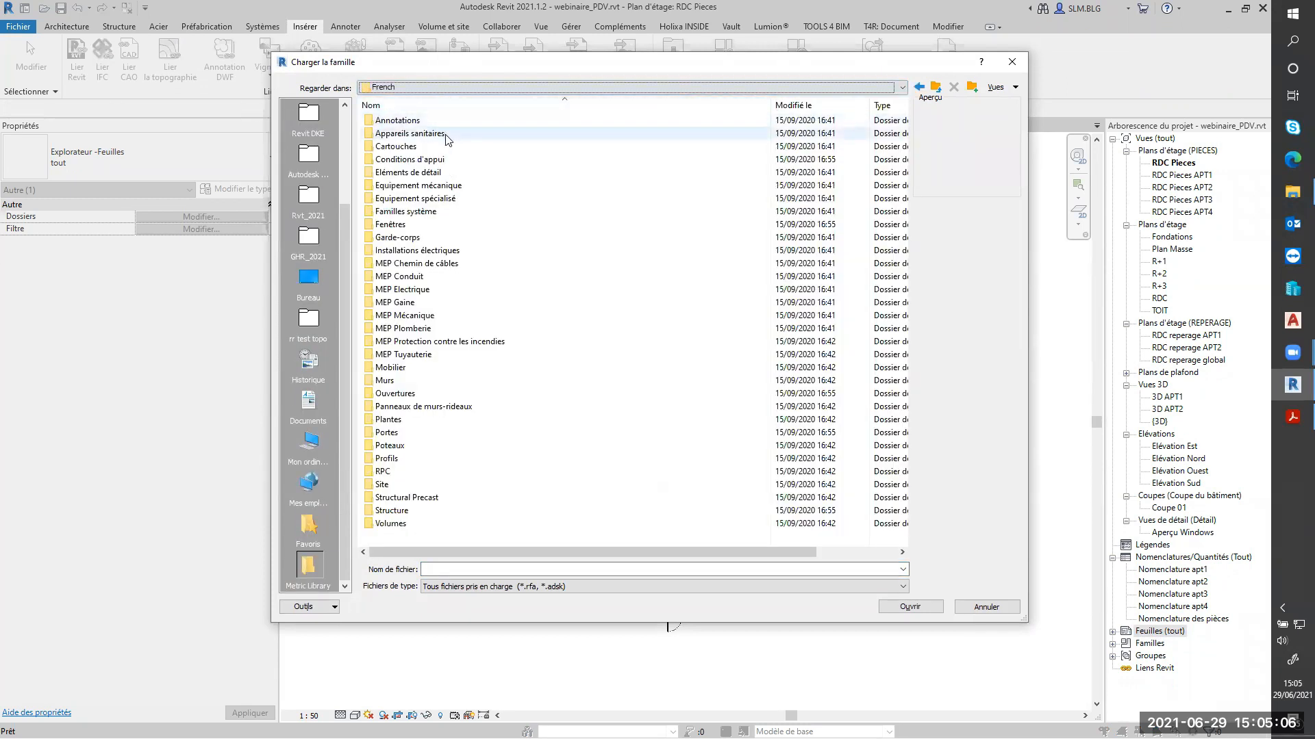
pyautogui.doubleClick(425, 147)
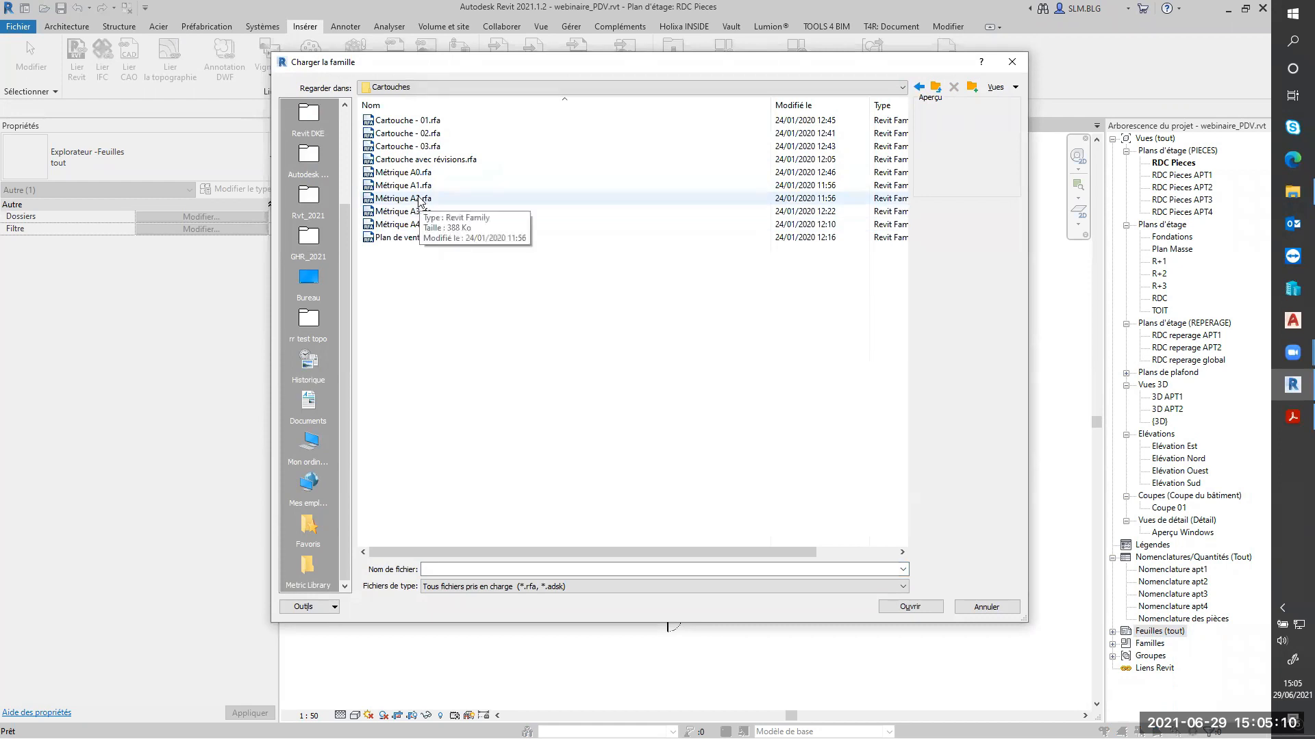
pyautogui.click(990, 606)
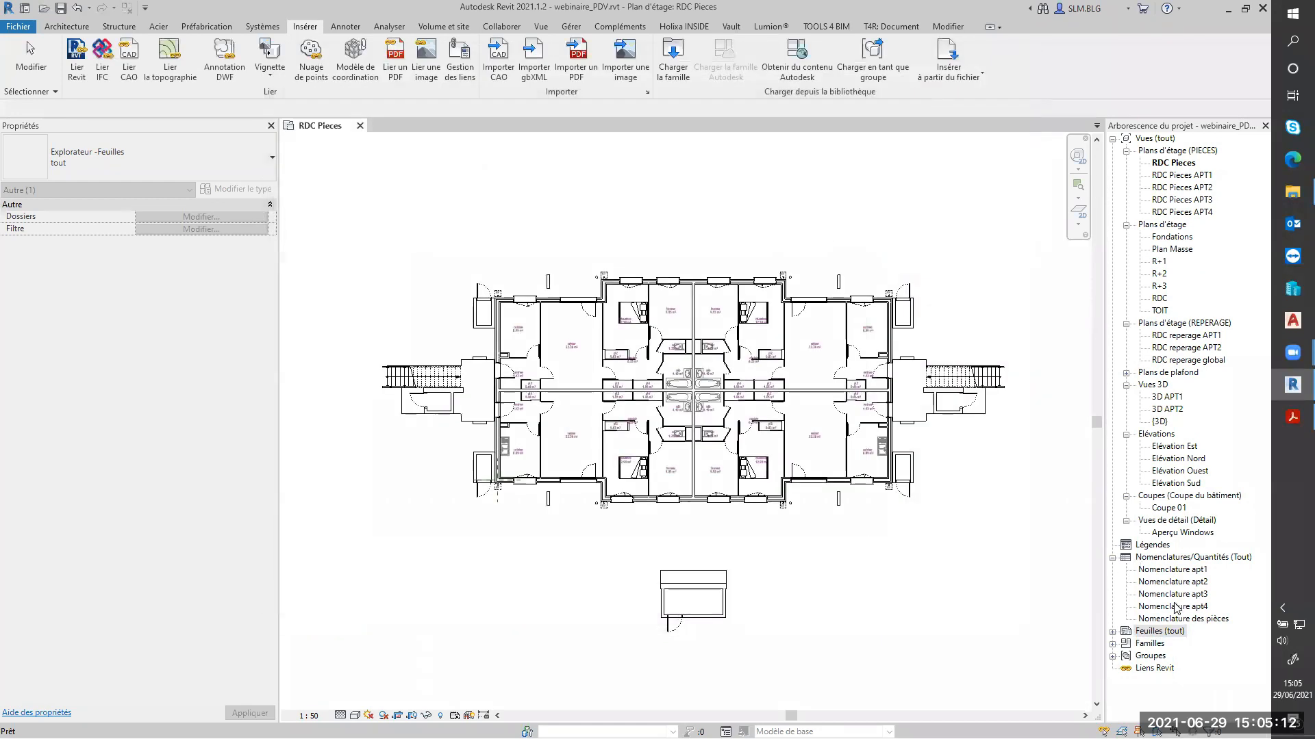
# Step: Create a new sheet with the Métrique A2 title block
pyautogui.click(1156, 631)
pyautogui.rightClick(1156, 632)
pyautogui.click(1171, 640)
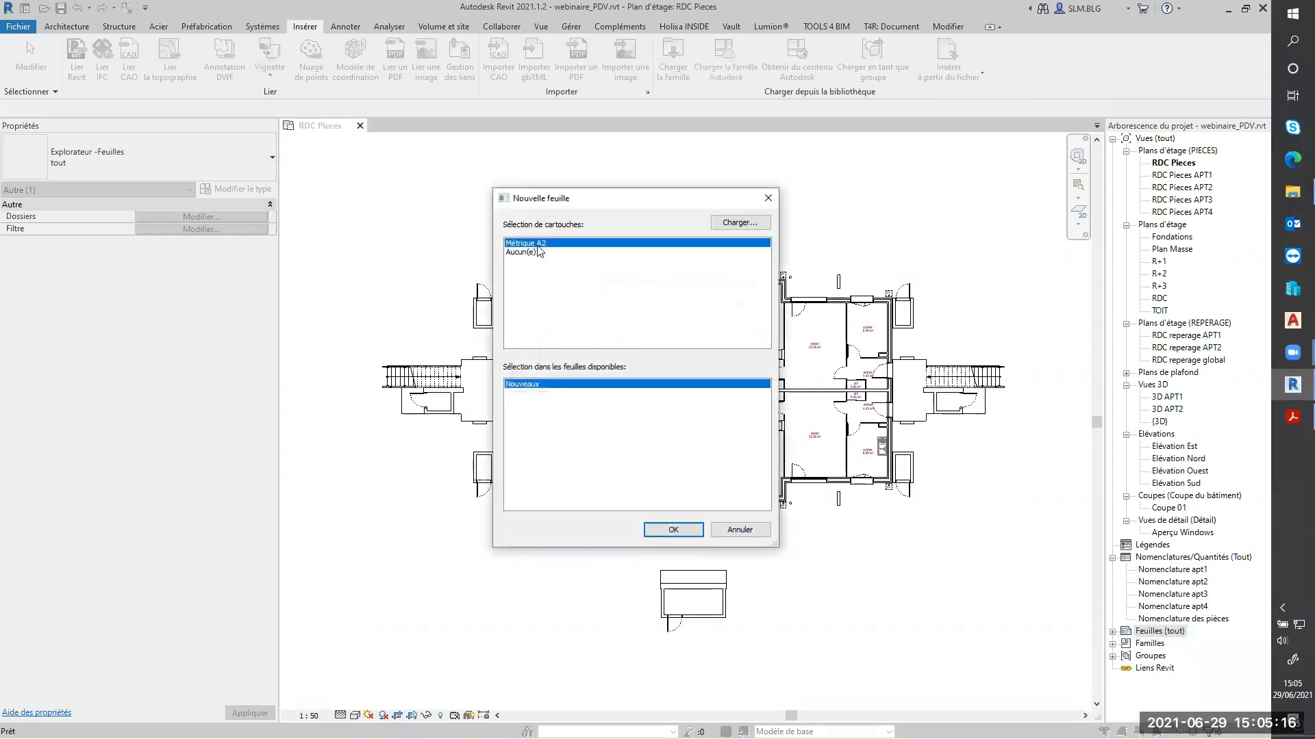
pyautogui.click(674, 530)
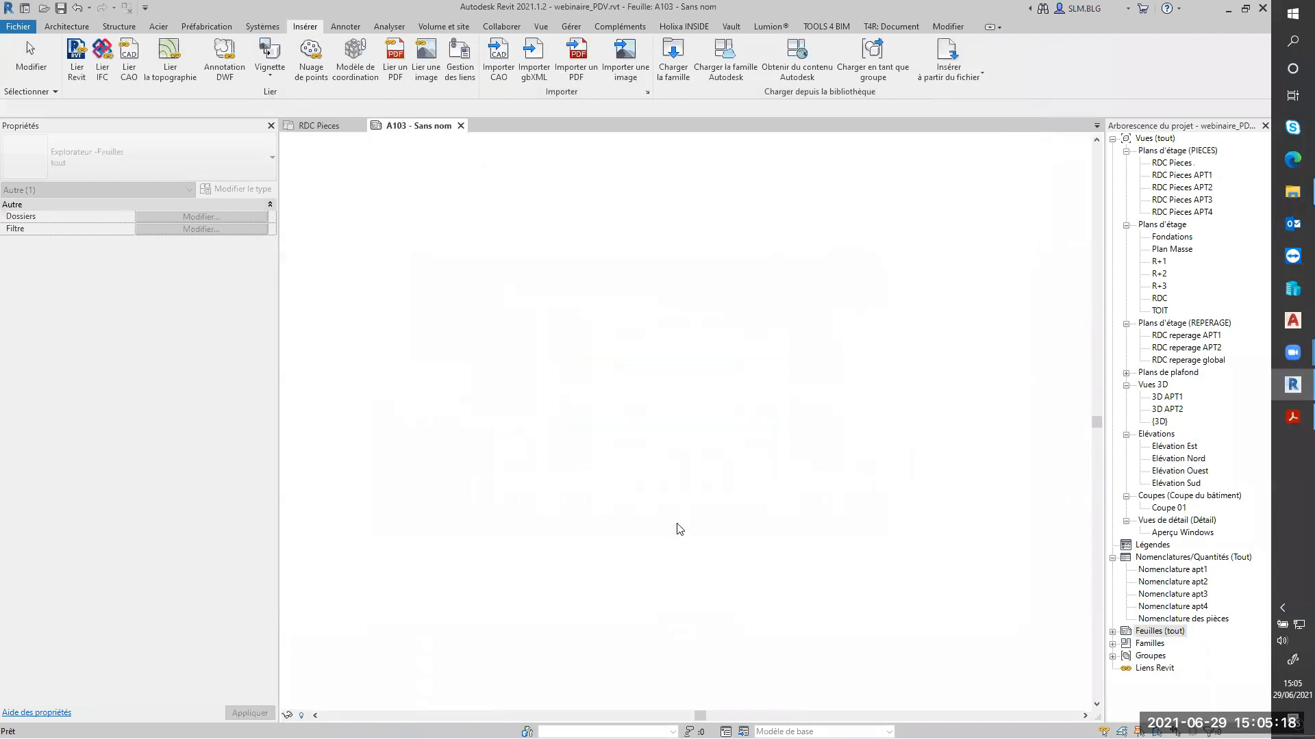
# Step: Open the sheet's Métrique A2 title block family for editing
pyautogui.scroll(5, 669, 577)
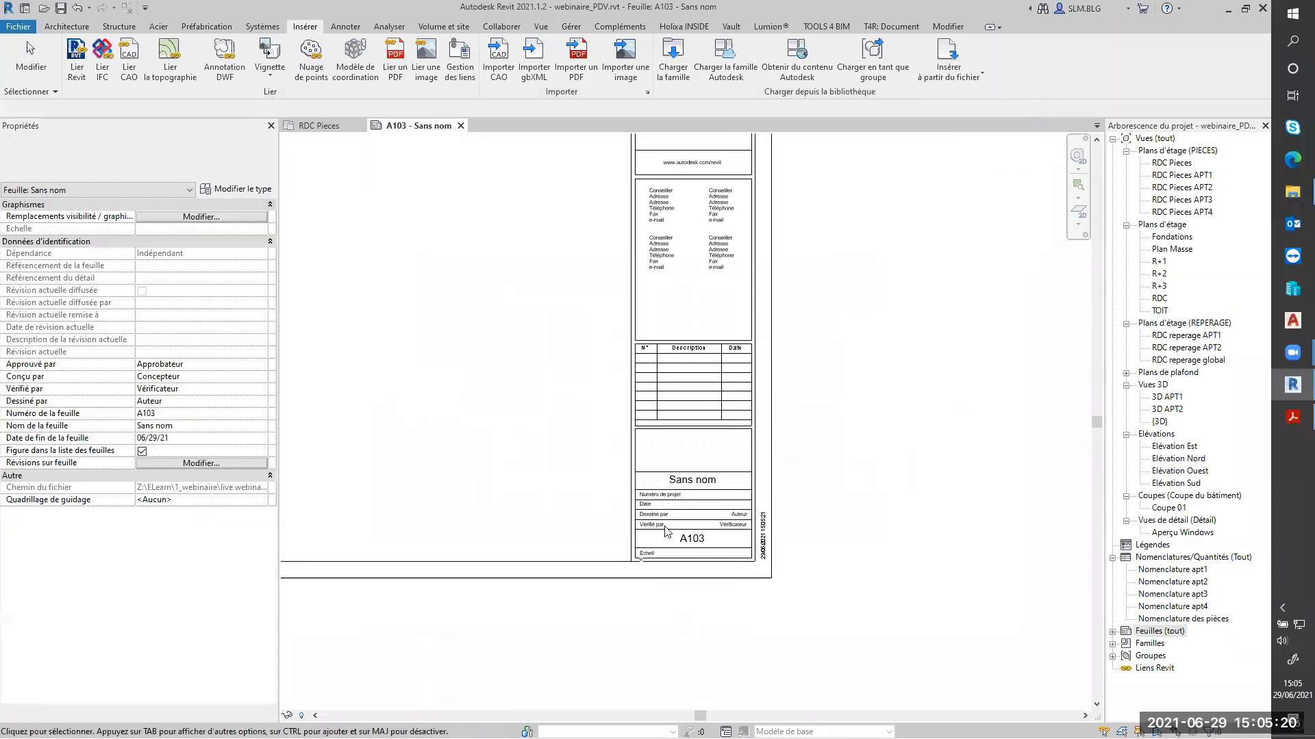
pyautogui.scroll(5, 668, 575)
pyautogui.scroll(-3, 660, 572)
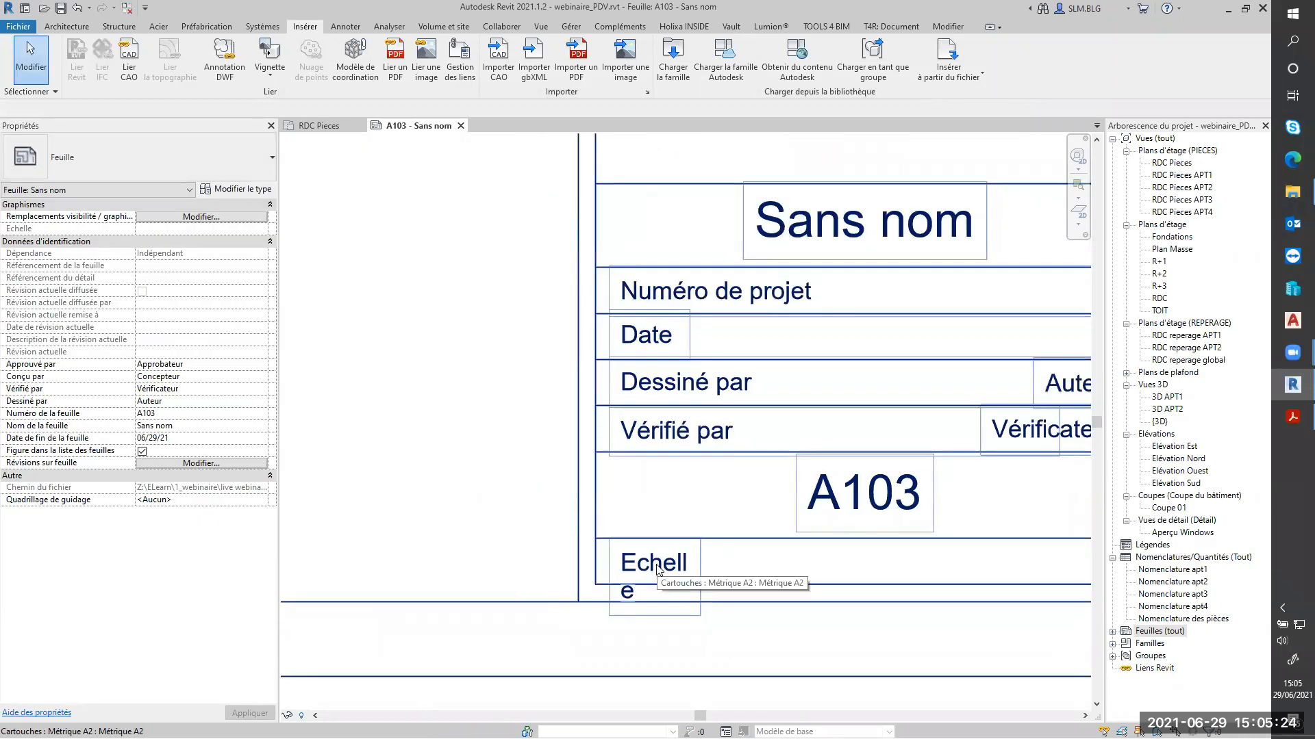
pyautogui.doubleClick(659, 570)
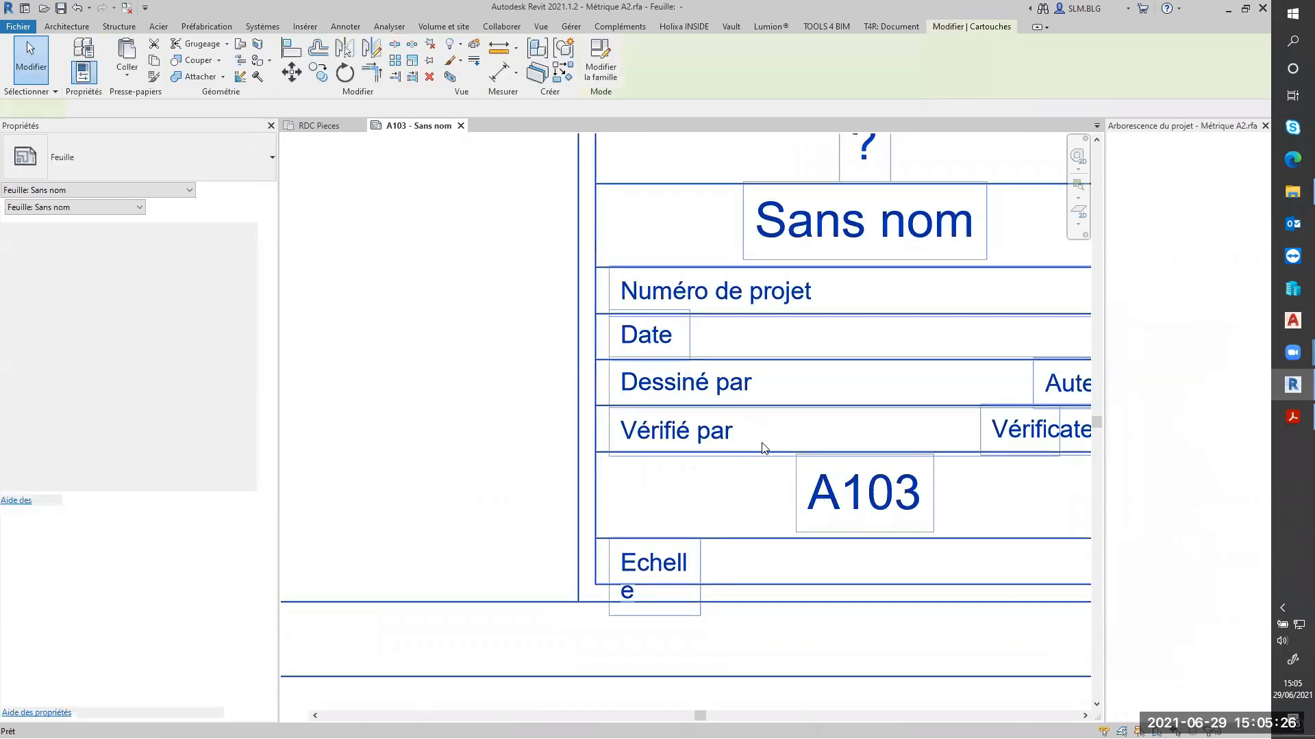
# Step: Widen the Echelle text box in the title block so the word fits on one line
pyautogui.scroll(5, 623, 561)
pyautogui.click(656, 579)
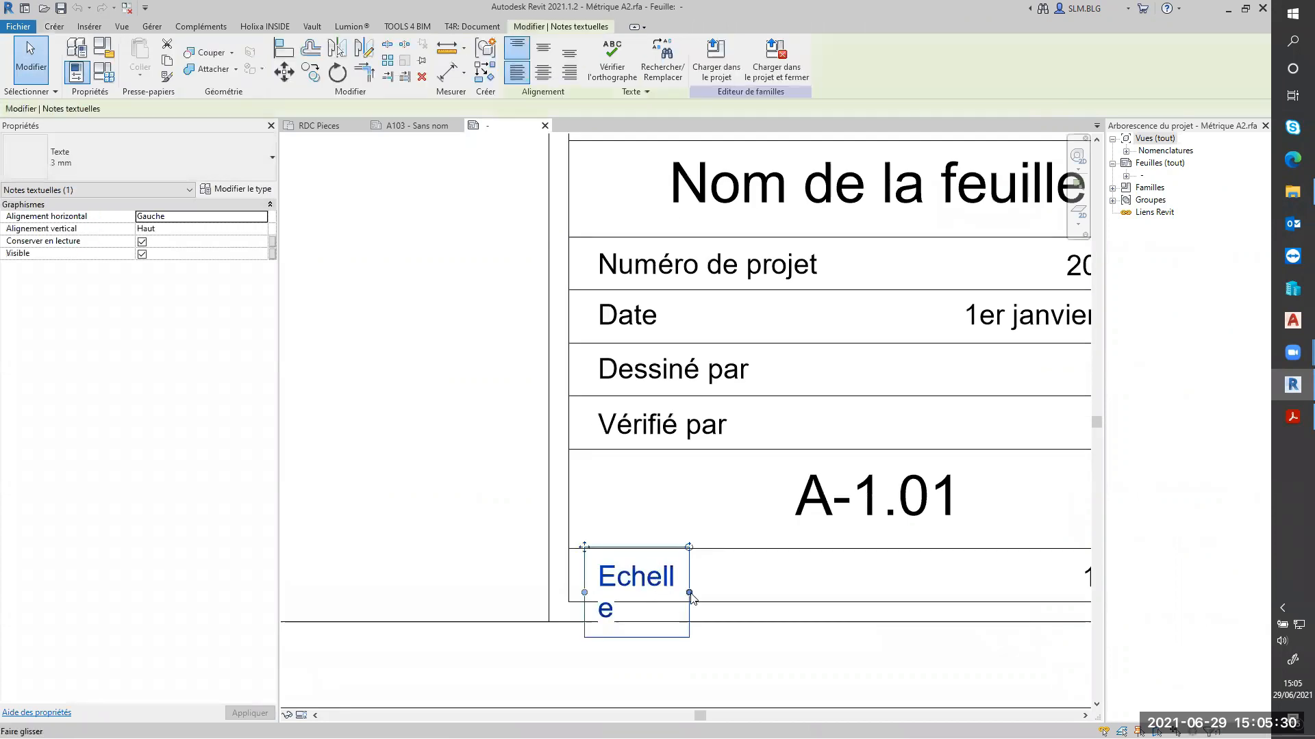
pyautogui.moveTo(691, 594); pyautogui.dragTo(723, 593)
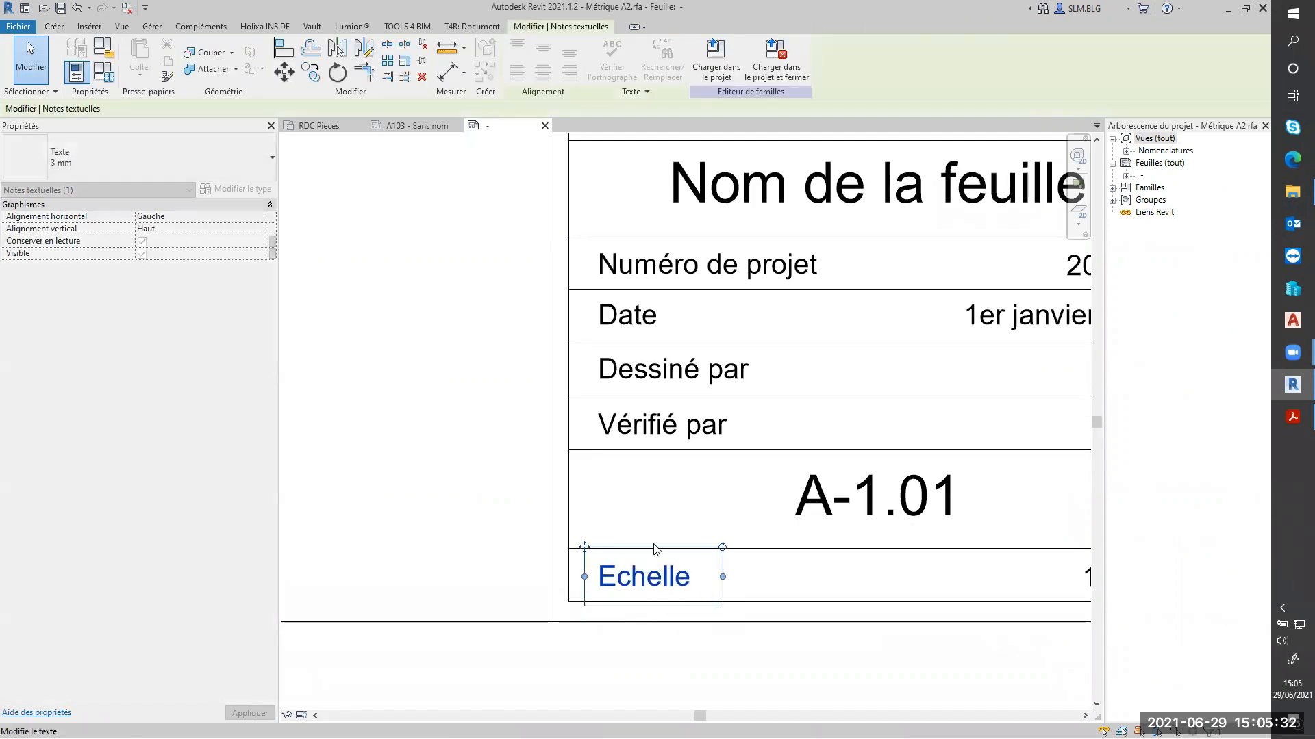
pyautogui.scroll(-4, 656, 548)
pyautogui.press('Escape')
pyautogui.click(880, 537)
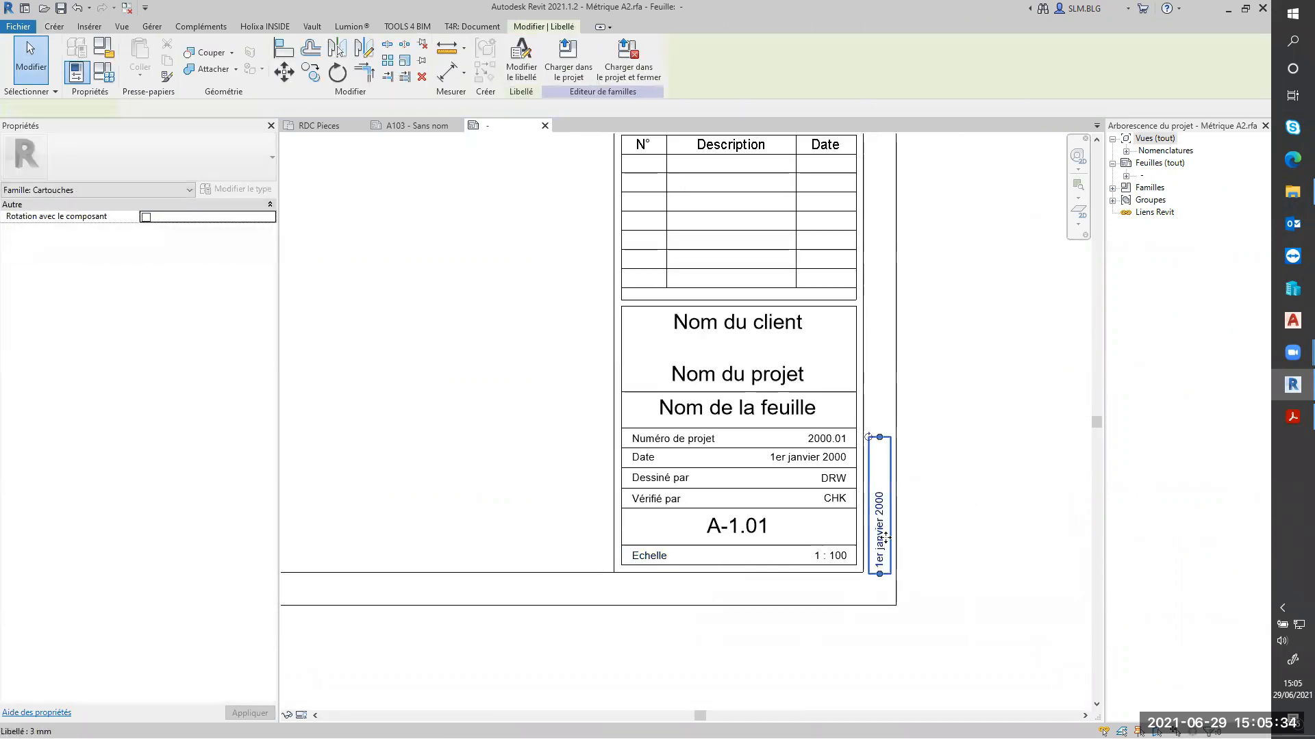
pyautogui.press('Escape')
pyautogui.scroll(-2, 921, 477)
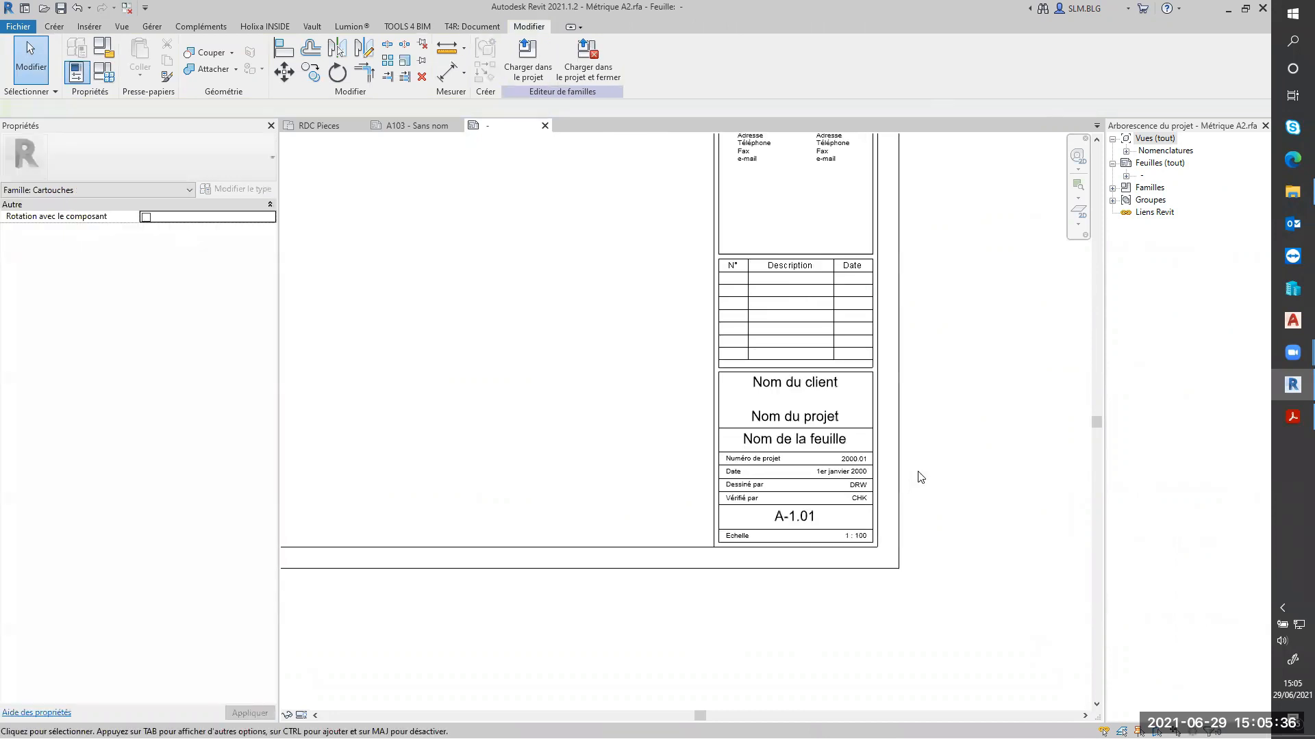
# Step: Delete the four Conseiller contact text blocks from the title block
pyautogui.moveTo(930, 449); pyautogui.dragTo(902, 550, button='middle')
pyautogui.moveTo(810, 334); pyautogui.dragTo(765, 456, button='middle')
pyautogui.scroll(2, 704, 322)
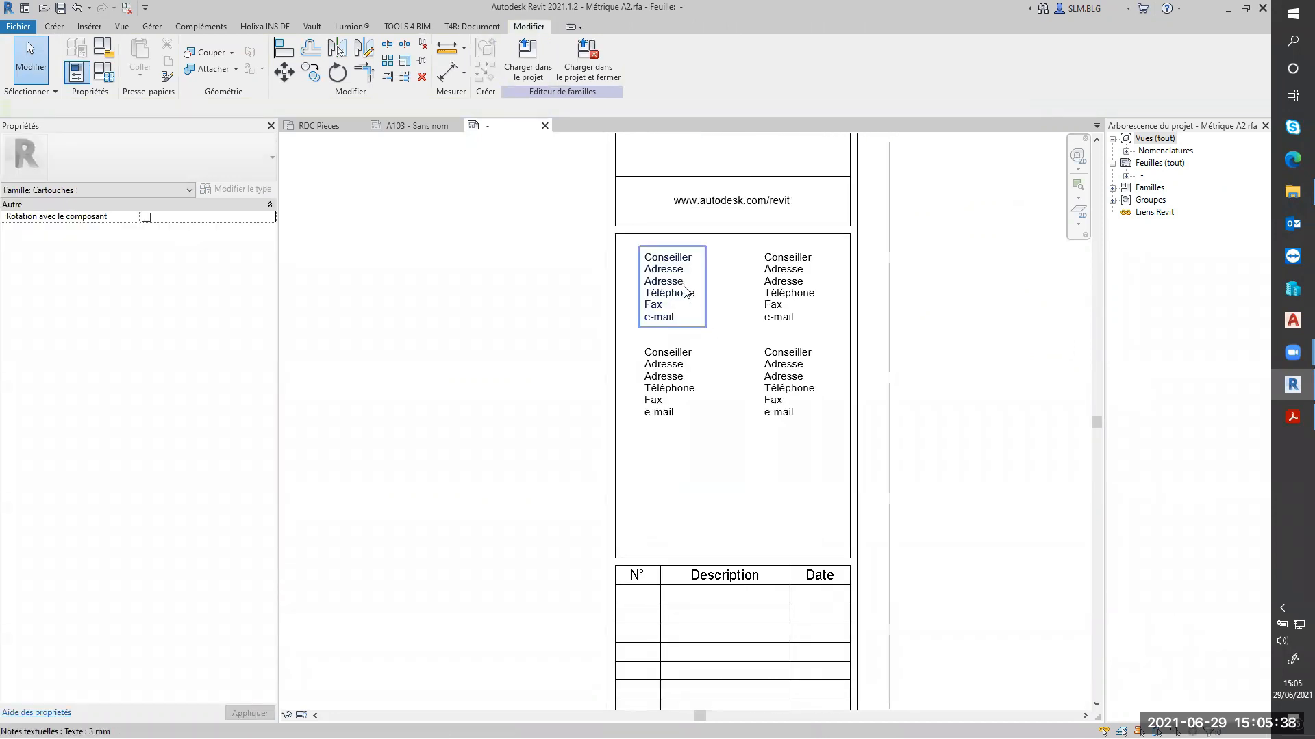
pyautogui.click(684, 286)
pyautogui.press('Delete')
pyautogui.click(769, 319)
pyautogui.press('Delete')
pyautogui.click(779, 382)
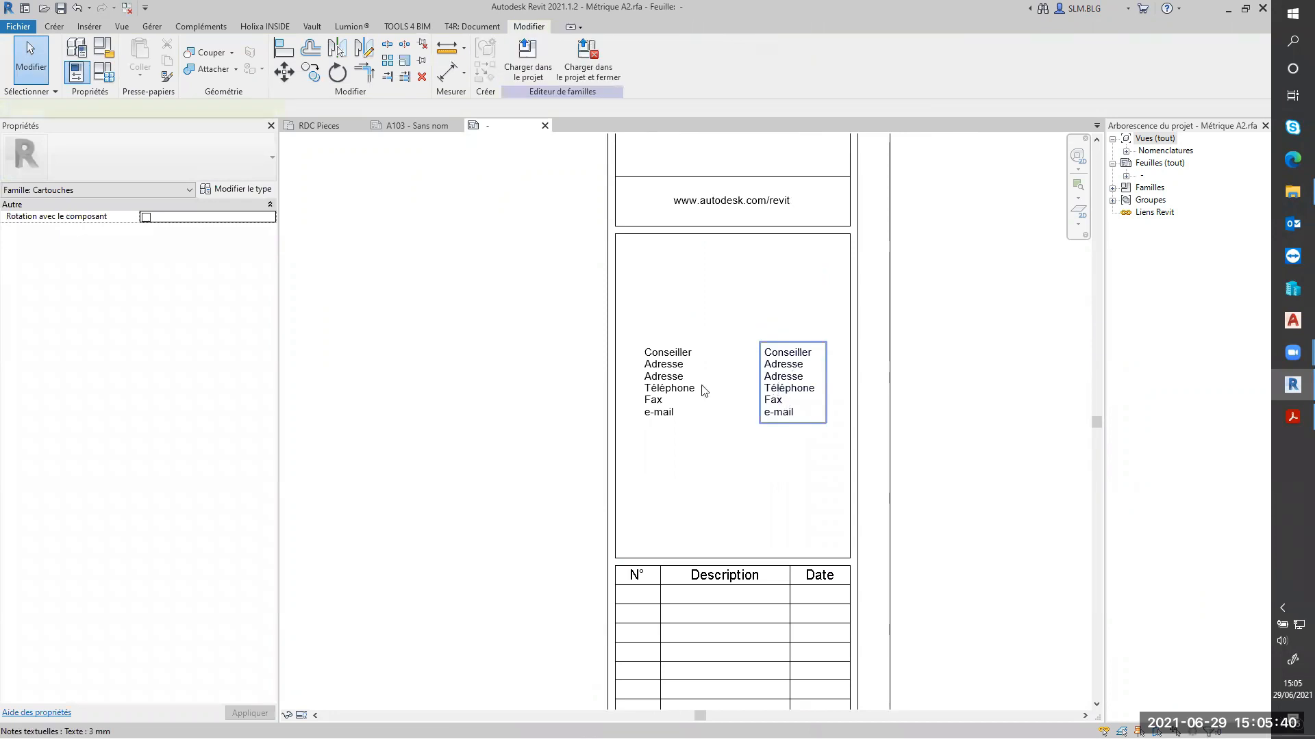
pyautogui.press('Delete')
pyautogui.click(704, 390)
pyautogui.press('Delete')
# Step: Load the edited title block into the project, replacing only the existing version without its parameter values
pyautogui.scroll(-3, 751, 455)
pyautogui.scroll(-1, 860, 496)
pyautogui.moveTo(860, 495); pyautogui.dragTo(869, 434, button='middle')
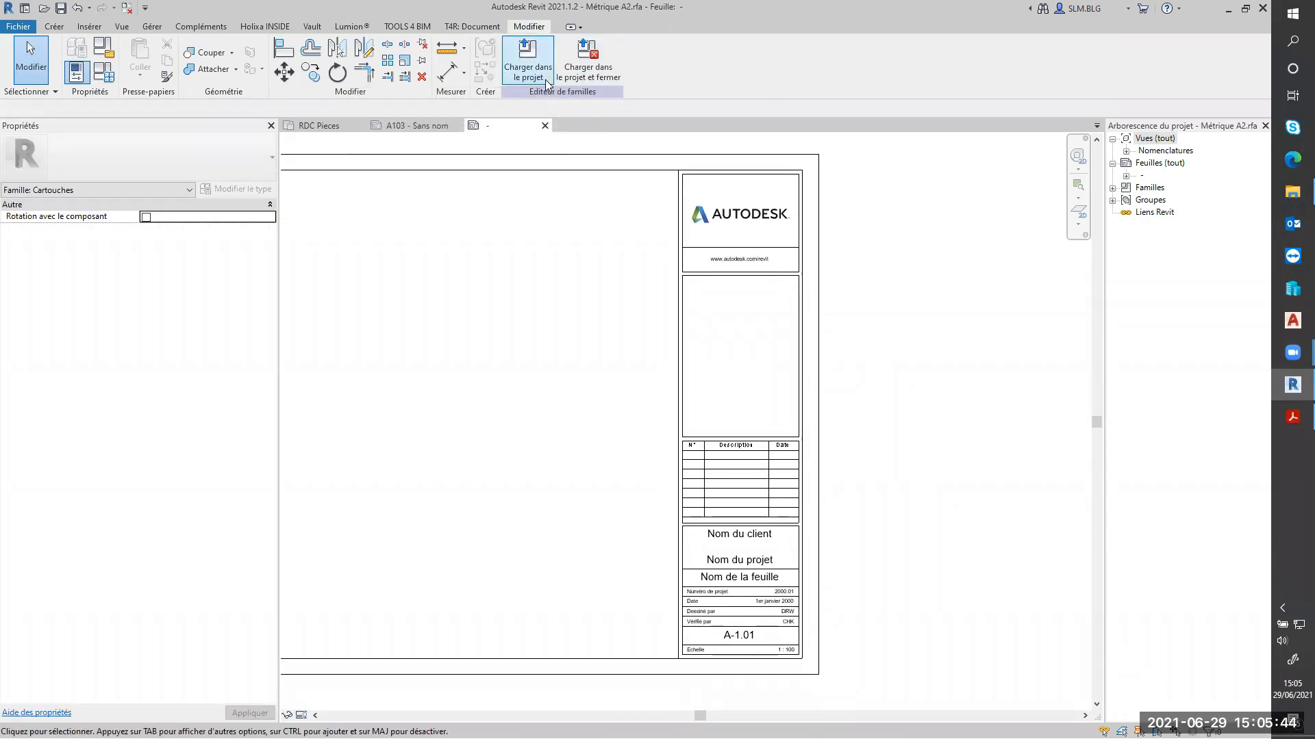
pyautogui.click(528, 65)
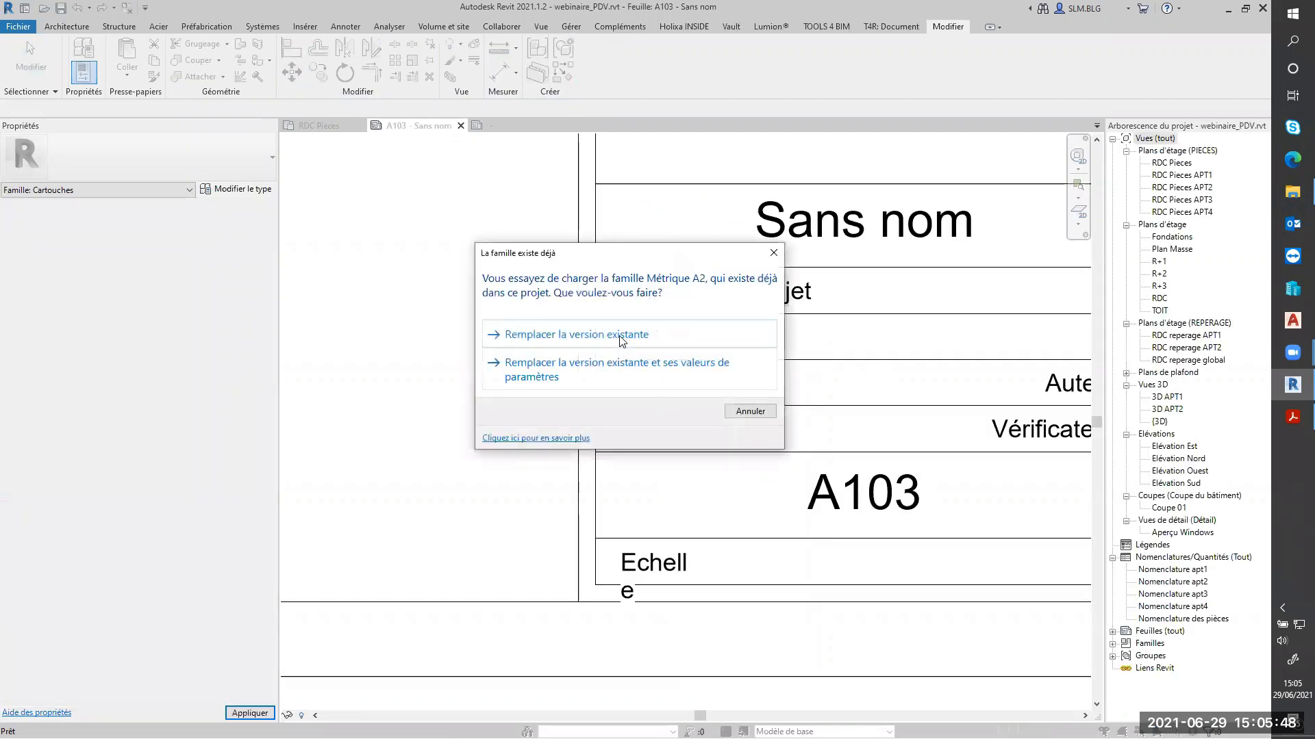
pyautogui.click(627, 336)
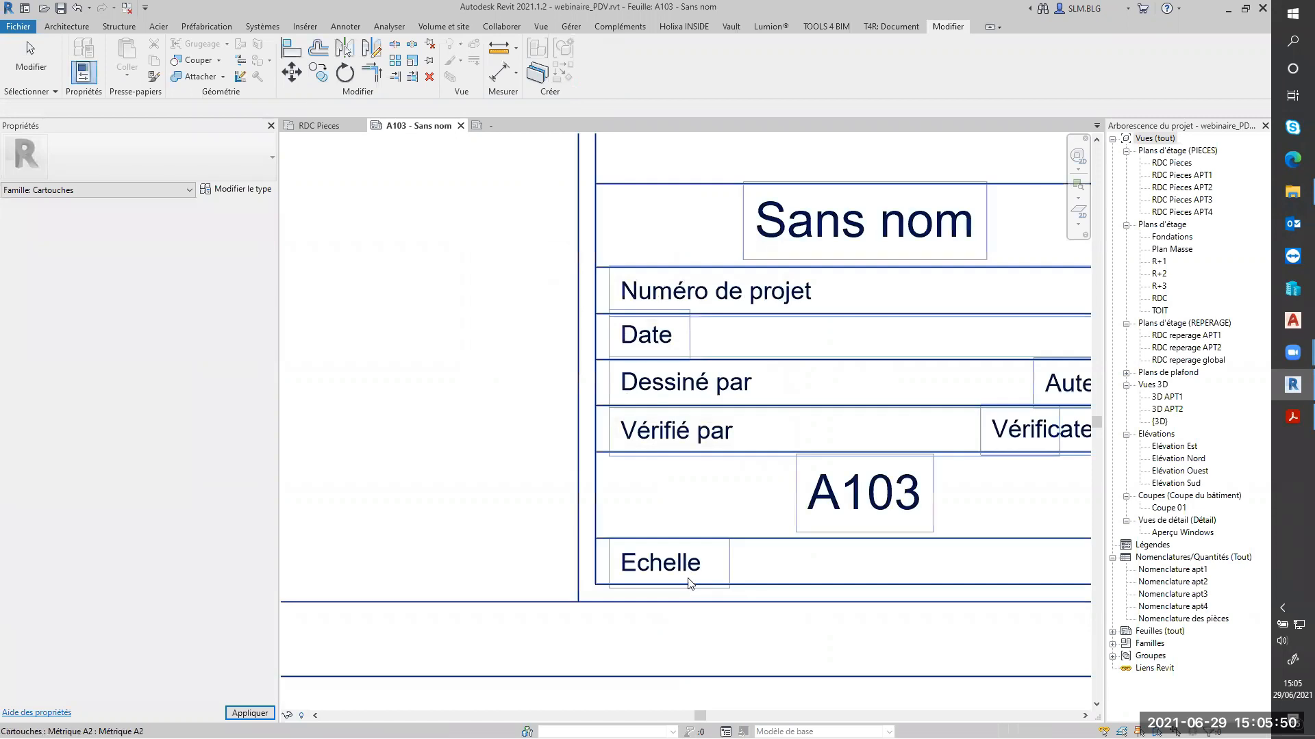
# Step: Check the updated title block on sheet A103 and close the Métrique A2 family without saving it
pyautogui.scroll(-3, 692, 575)
pyautogui.scroll(-2, 788, 479)
pyautogui.click(839, 429)
pyautogui.scroll(-2, 891, 479)
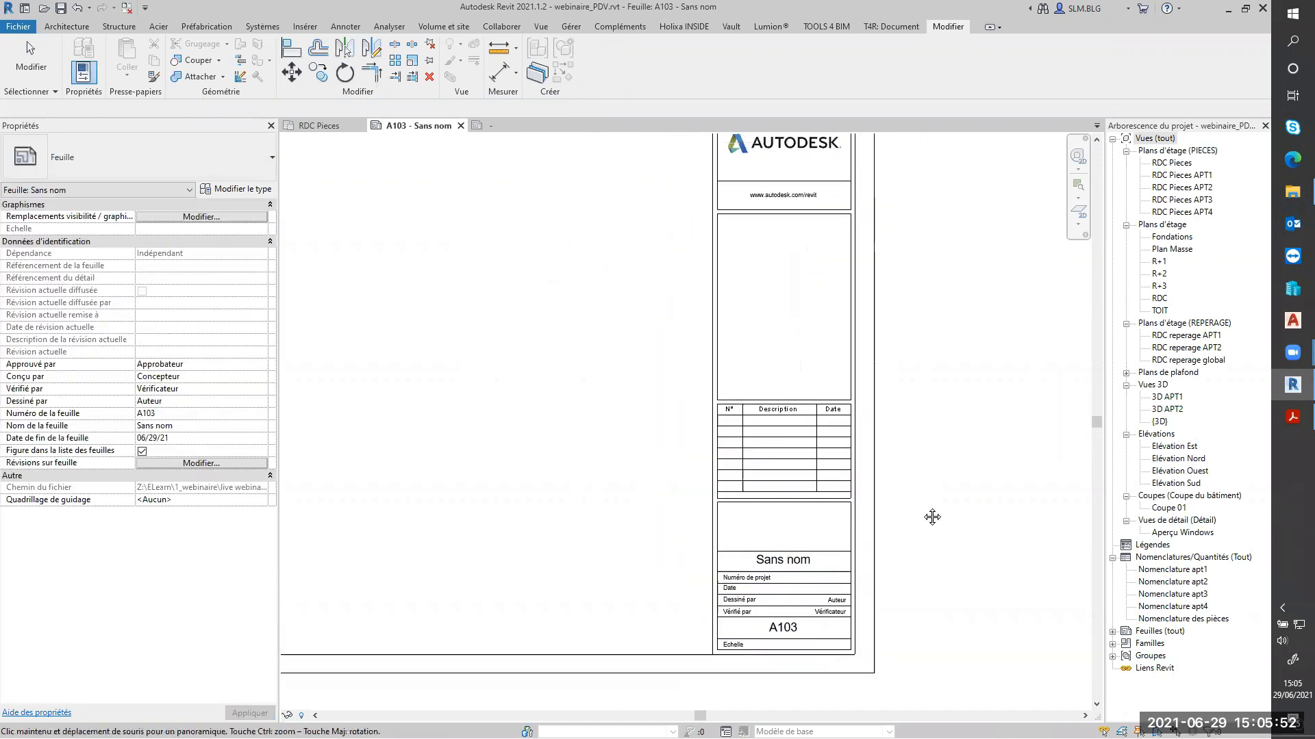
pyautogui.click(488, 126)
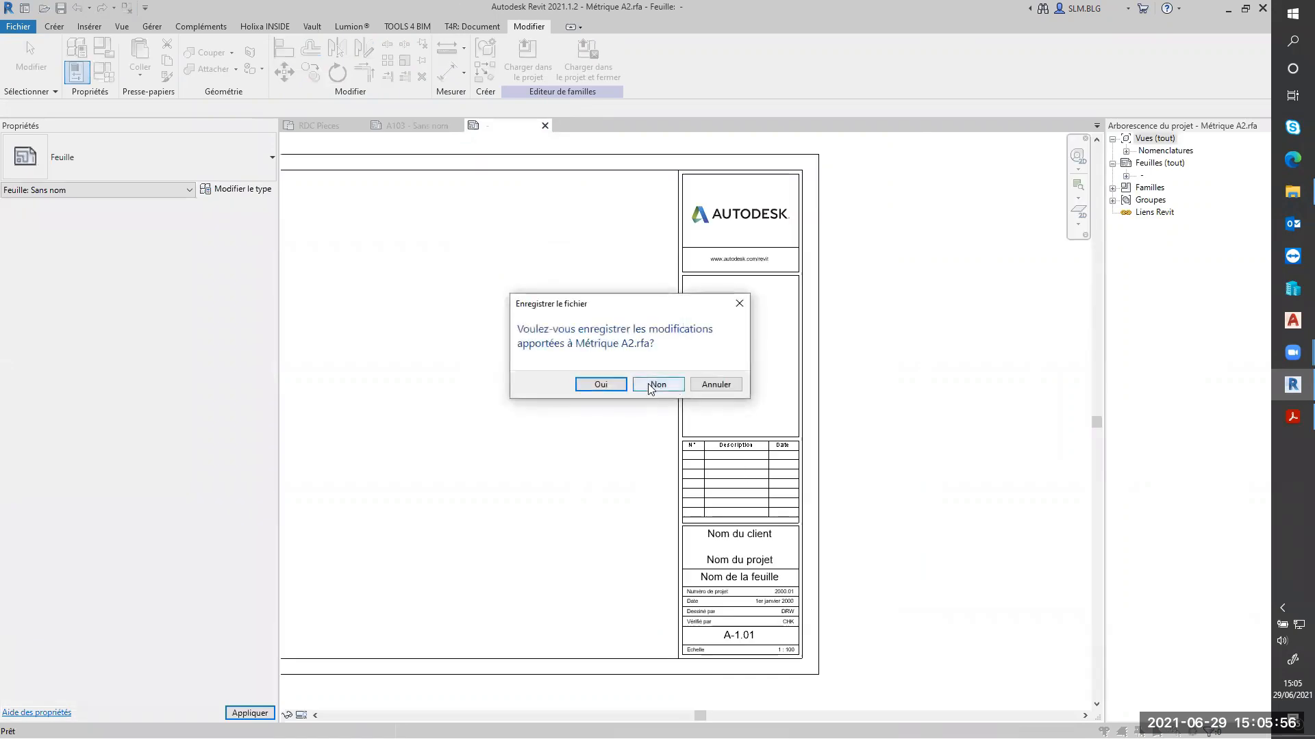
pyautogui.click(656, 384)
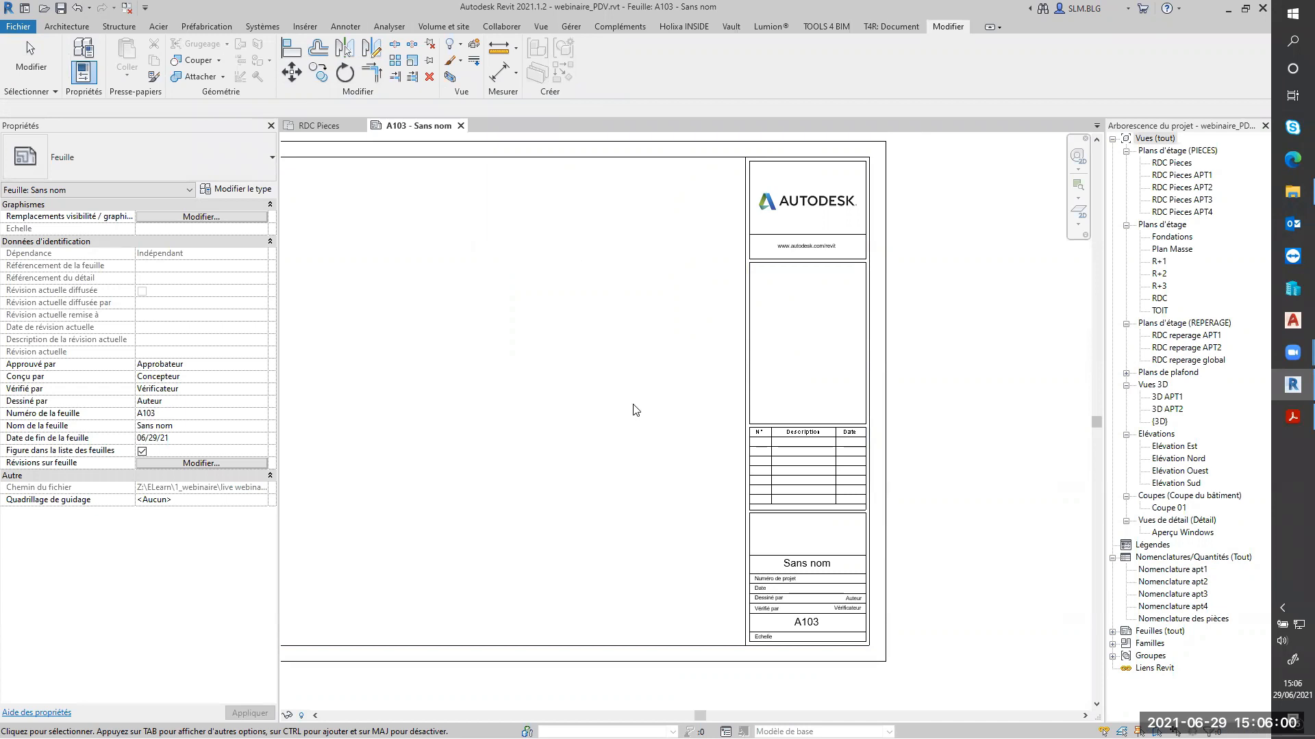
# Step: Collapse the schedules in the project tree, expand the sheets and open sheet A102
pyautogui.scroll(-3, 596, 408)
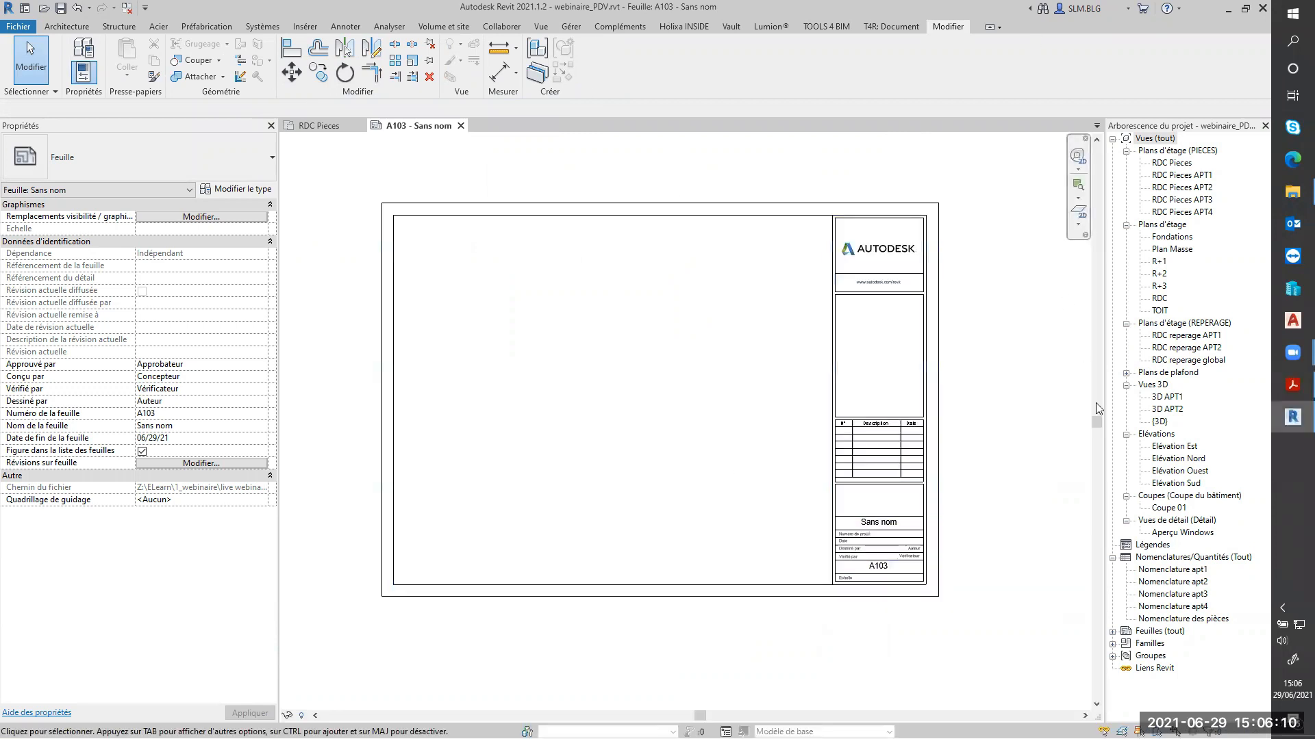
pyautogui.click(1113, 558)
pyautogui.click(1113, 571)
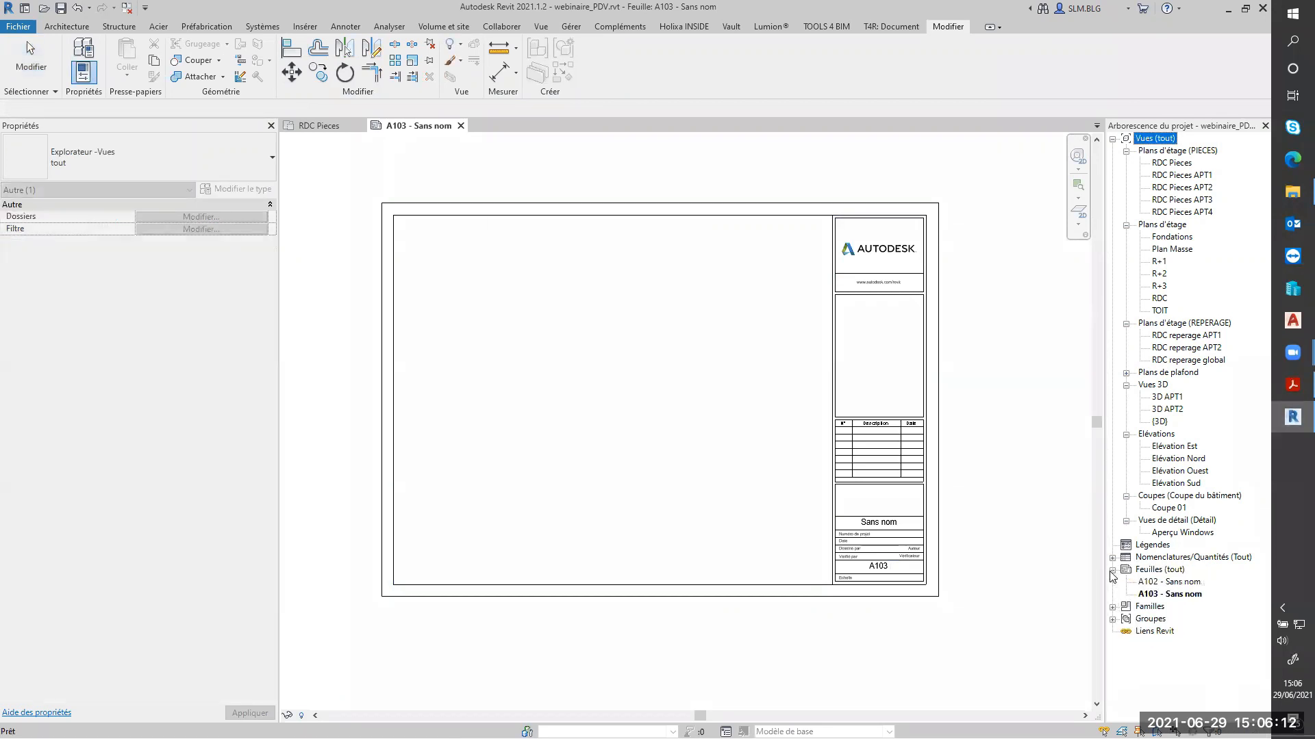
pyautogui.doubleClick(1154, 583)
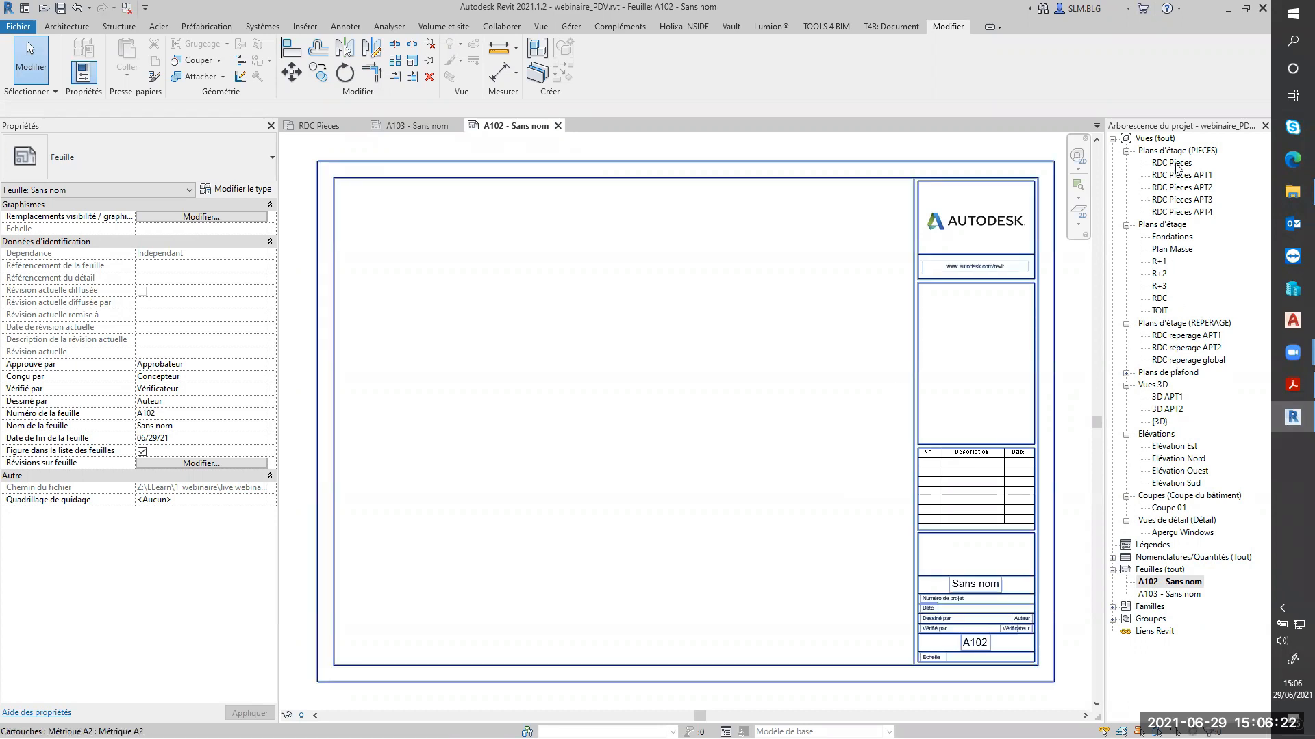
# Step: Try placing the RDC Pieces plan beside the title block on sheet A102 and remove it again
pyautogui.moveTo(1175, 165); pyautogui.dragTo(1016, 240)
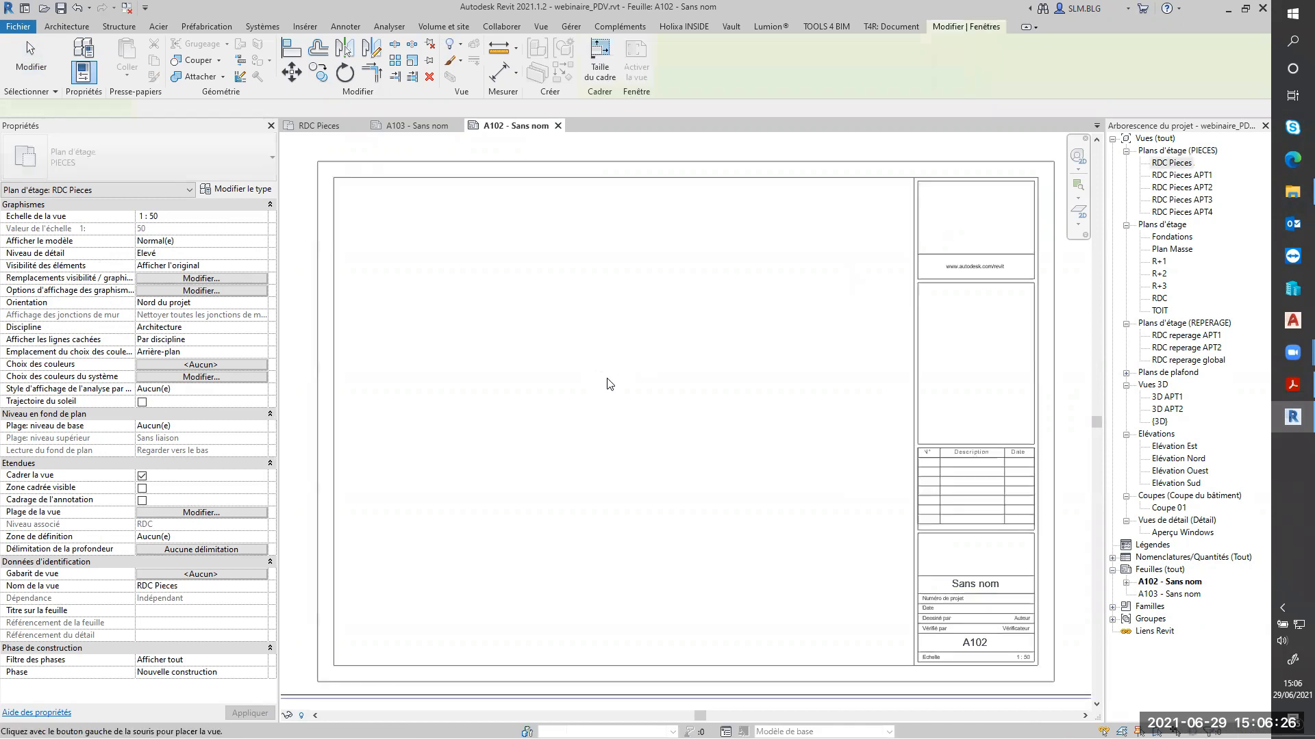
pyautogui.scroll(-2, 613, 383)
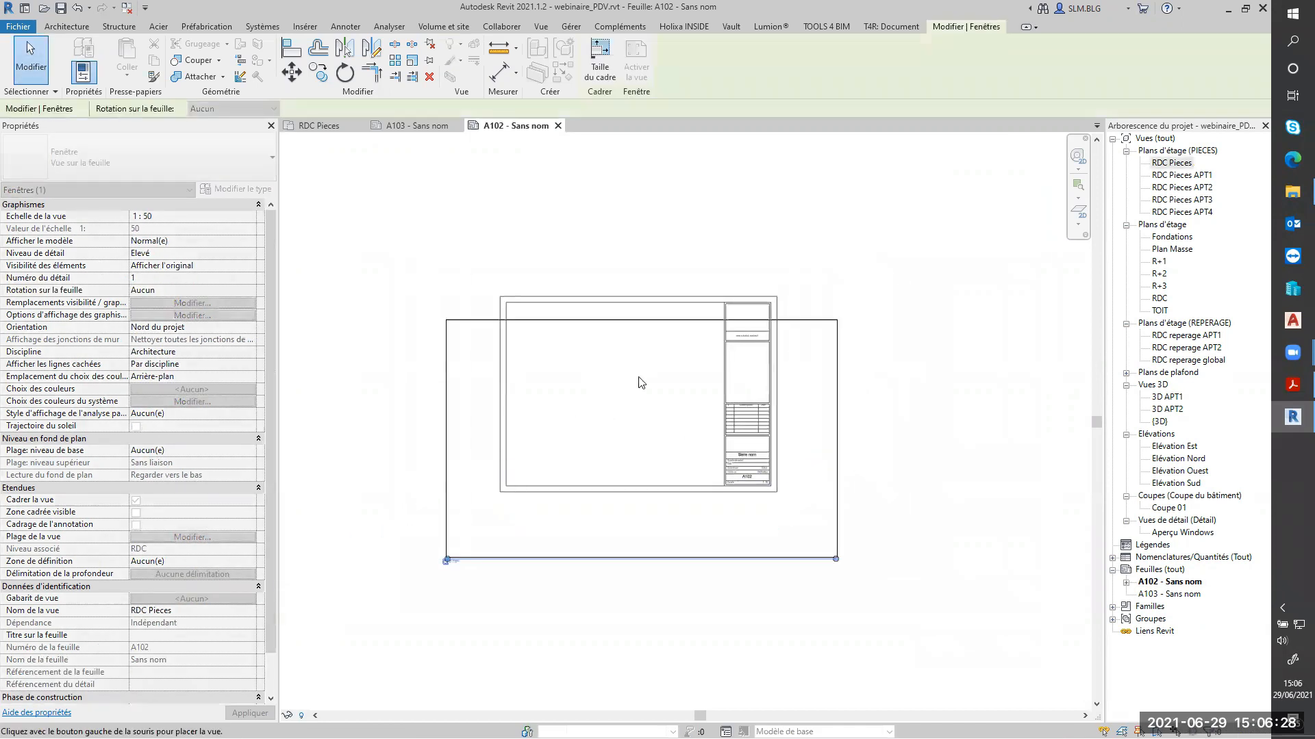
pyautogui.scroll(-1, 632, 409)
pyautogui.moveTo(643, 393); pyautogui.dragTo(446, 378, button='middle')
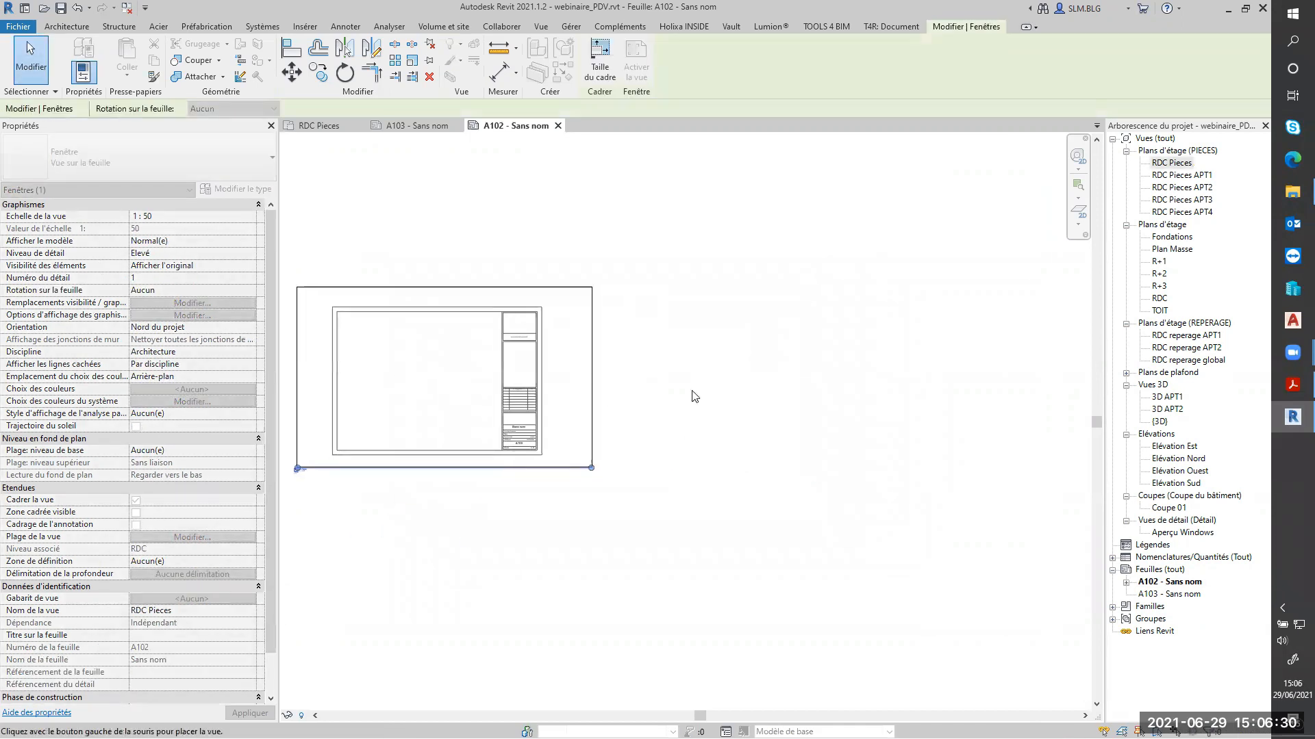
pyautogui.click(801, 375)
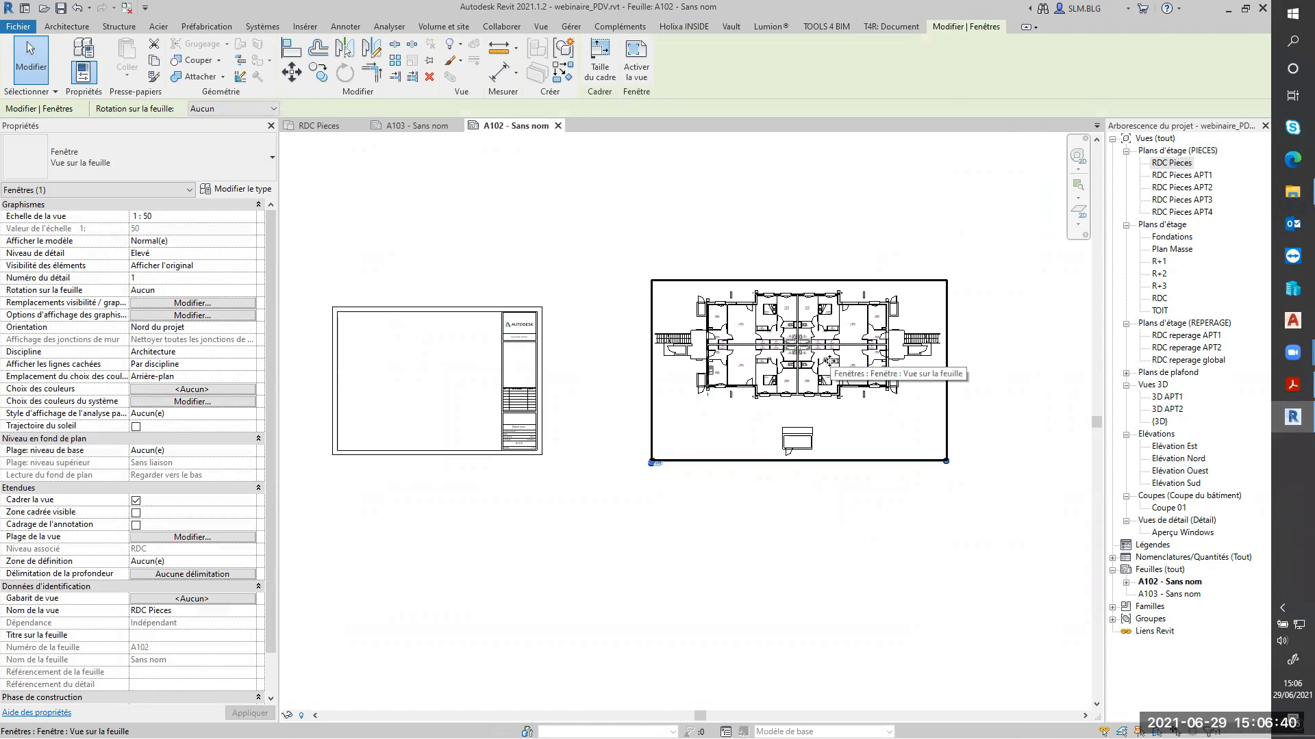
pyautogui.press('Escape')
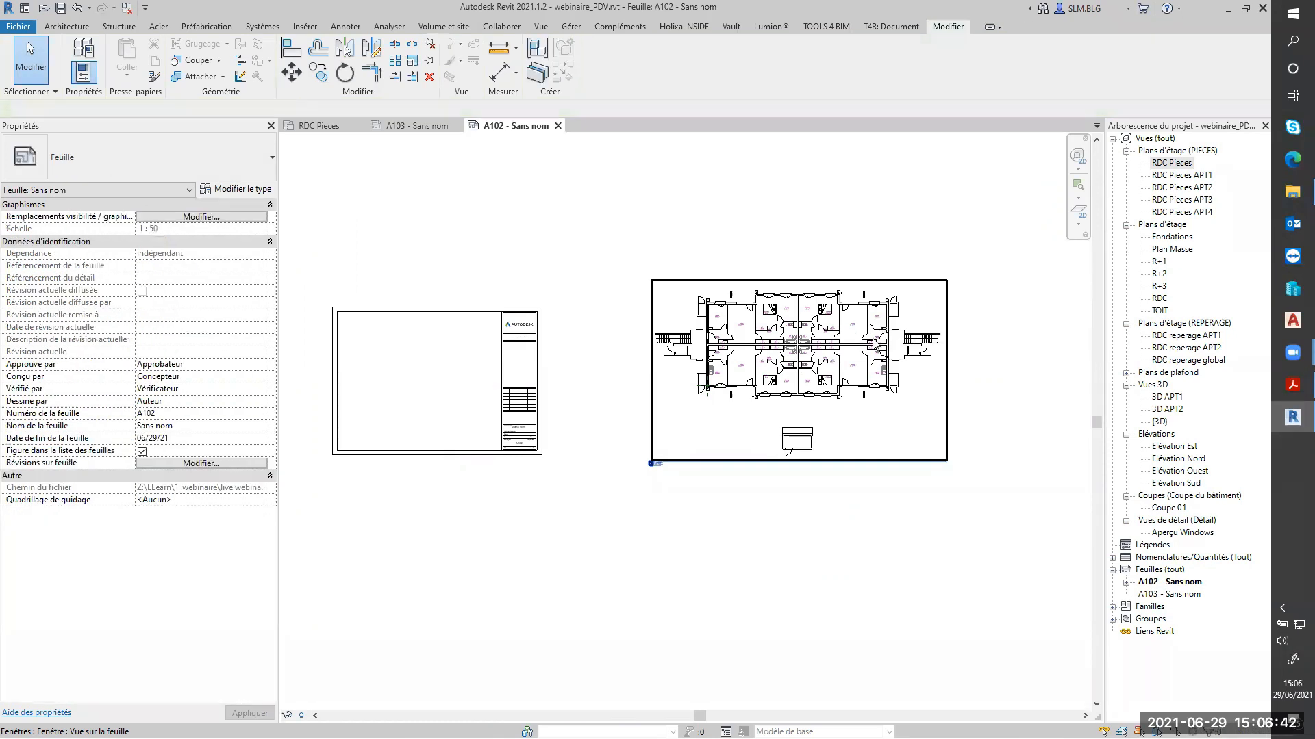
pyautogui.click(851, 372)
pyautogui.press('Delete')
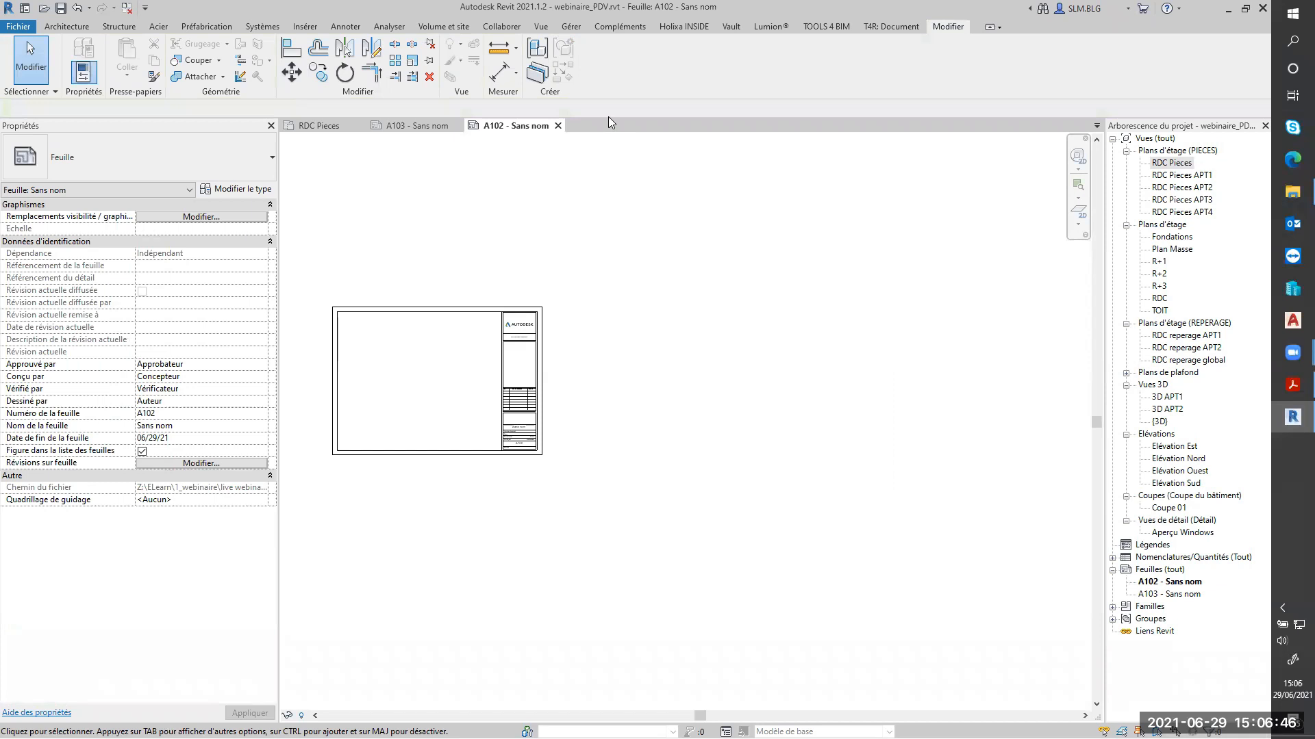
# Step: Change the view scale of the RDC Pieces plan
pyautogui.click(356, 126)
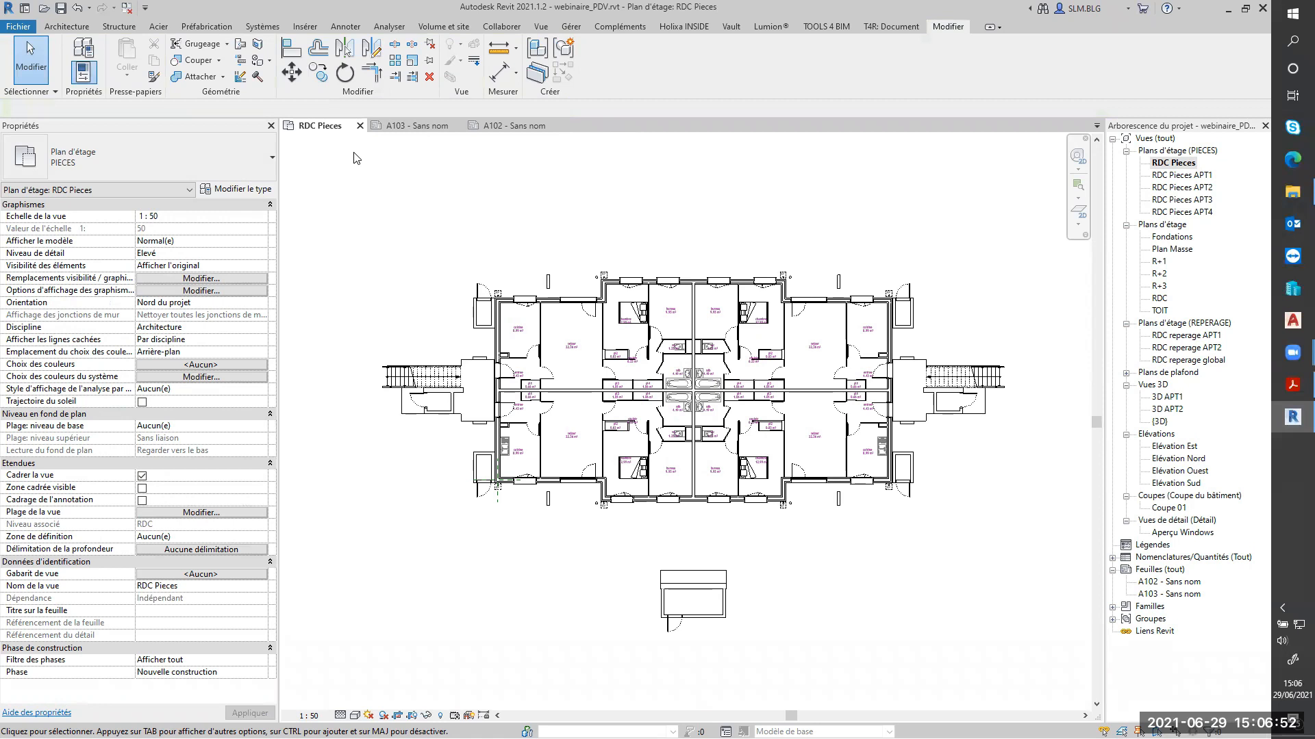
pyautogui.click(309, 716)
pyautogui.click(353, 610)
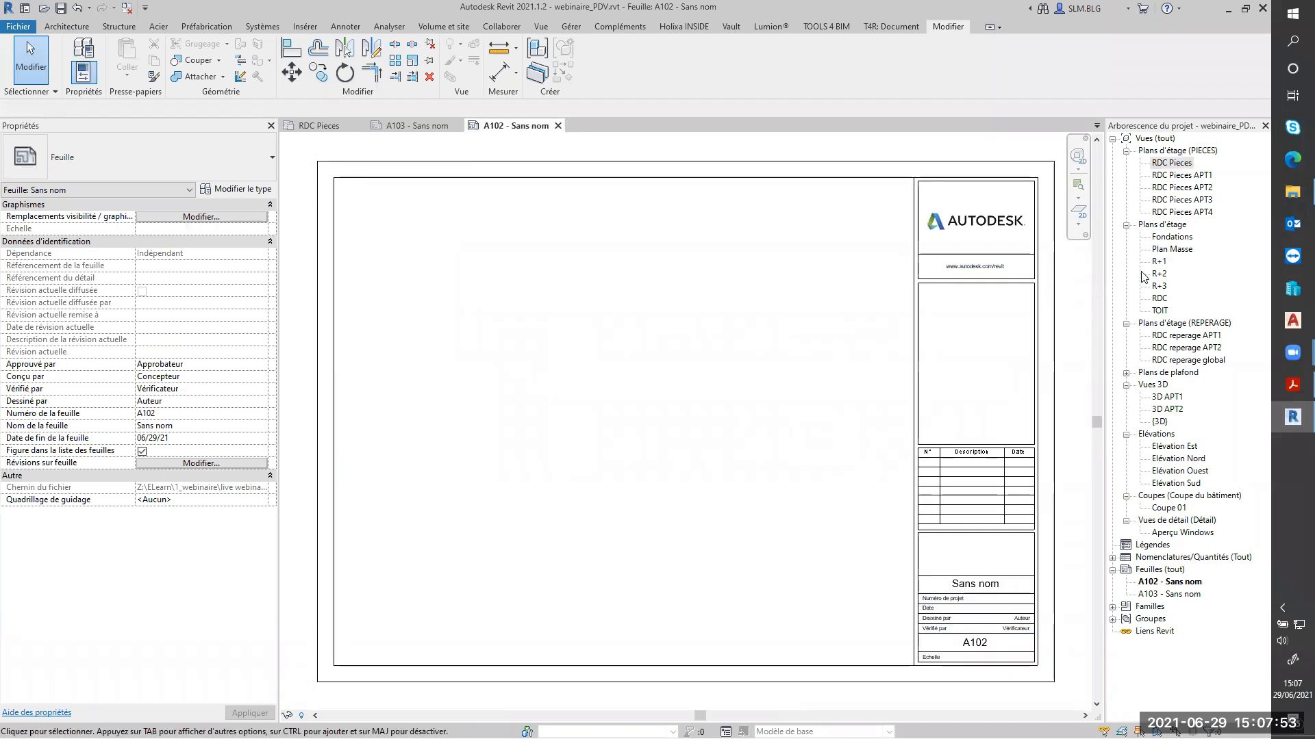
# Step: Open the RDC floor plan and make its crop region visible
pyautogui.click(1160, 299)
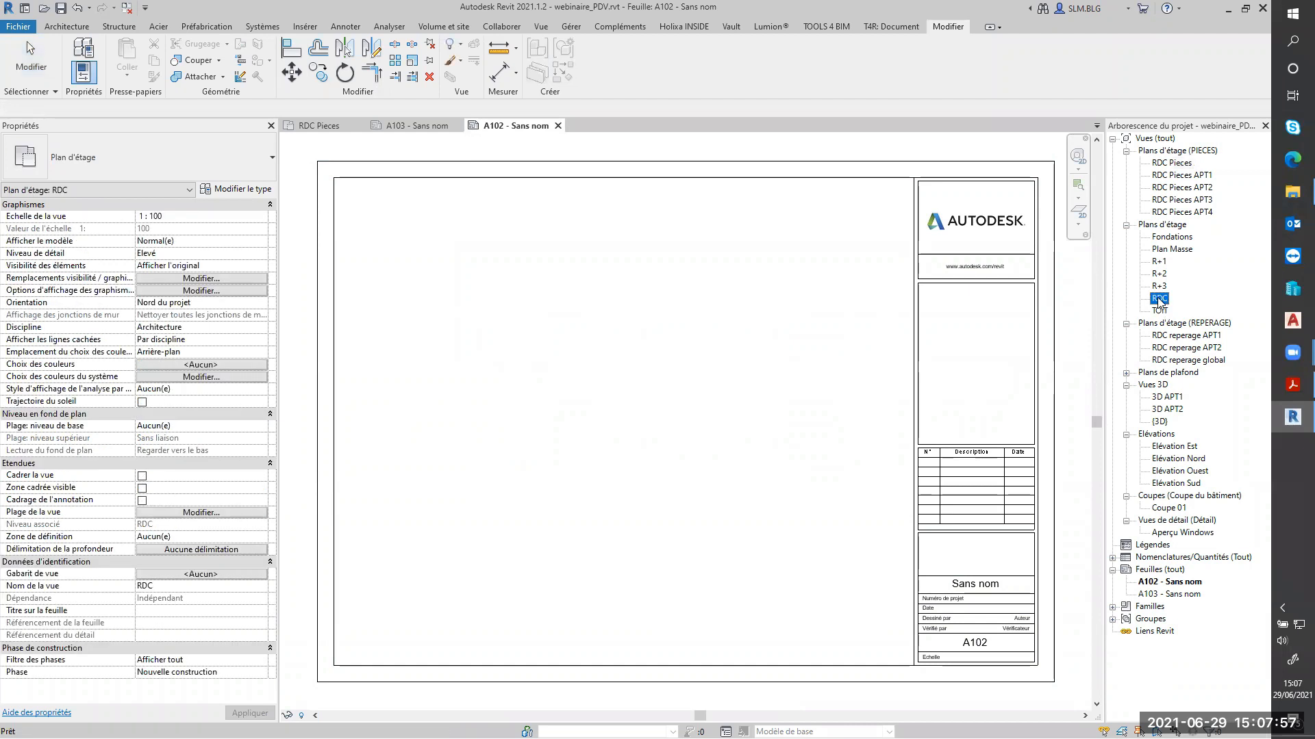
pyautogui.doubleClick(1160, 299)
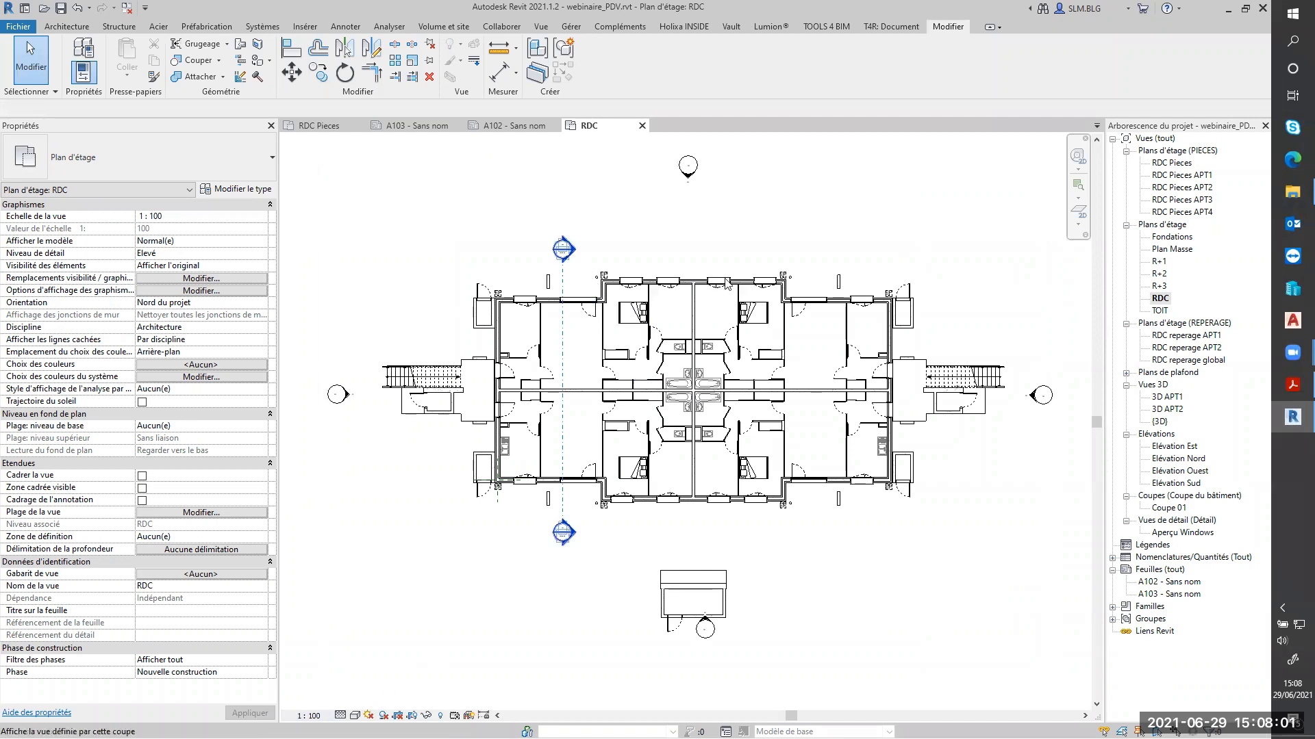
pyautogui.click(142, 487)
# Step: Resize the RDC crop region on all four sides to fit closely around the building, leaving out the detached shed
pyautogui.scroll(-3, 494, 454)
pyautogui.click(491, 341)
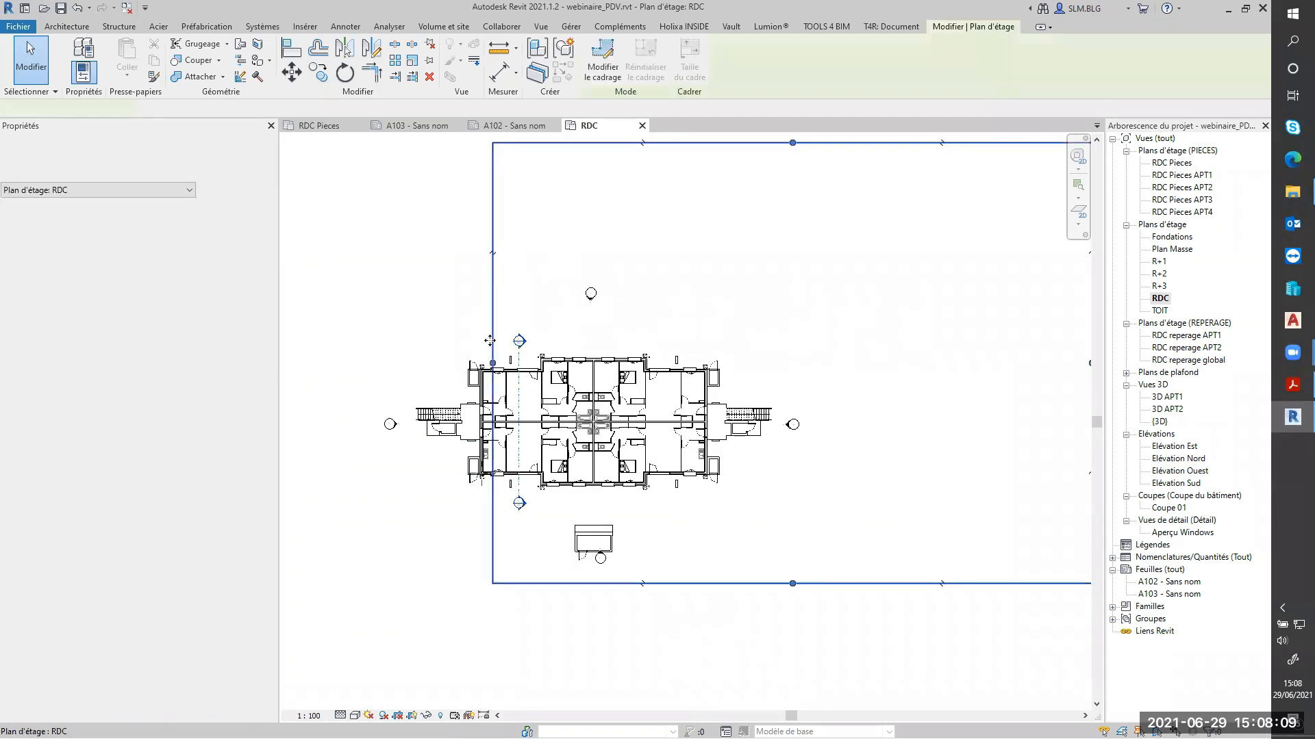
pyautogui.moveTo(489, 341); pyautogui.dragTo(413, 340)
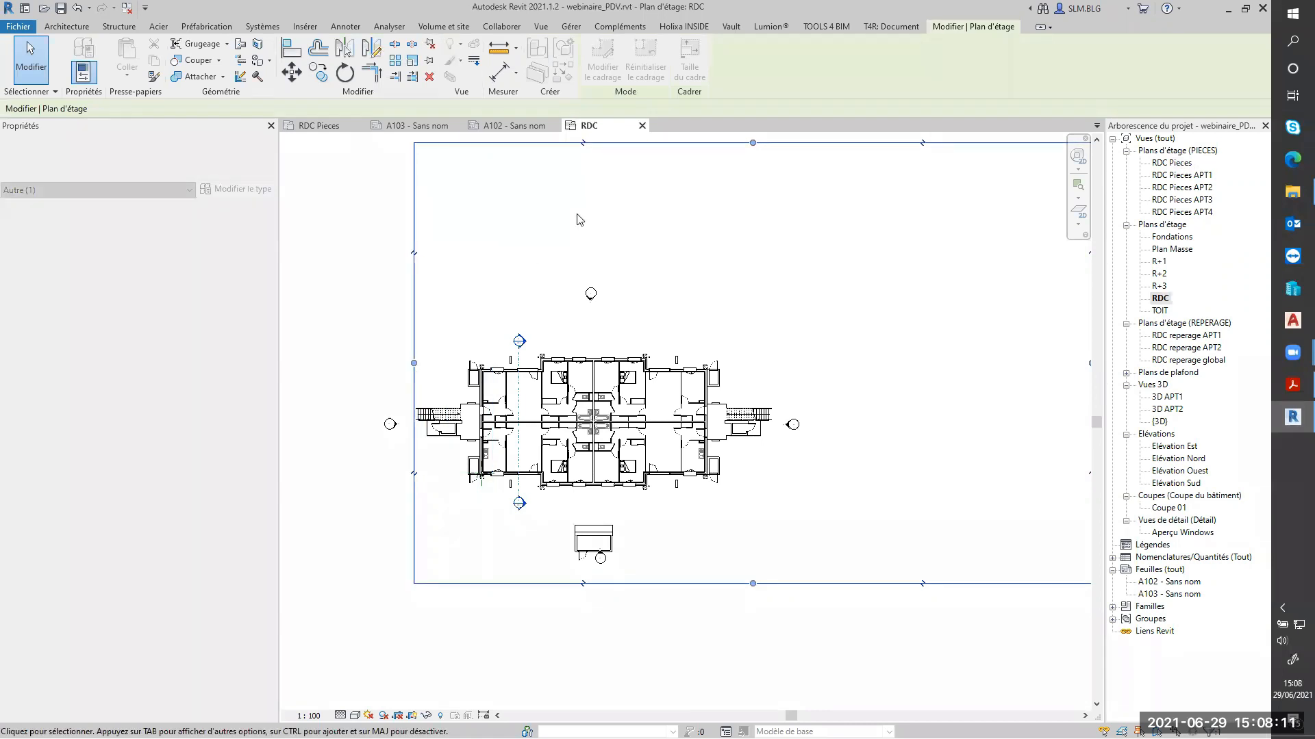
pyautogui.moveTo(706, 143); pyautogui.dragTo(706, 326)
pyautogui.moveTo(754, 583); pyautogui.dragTo(738, 523)
pyautogui.scroll(-1, 964, 449)
pyautogui.moveTo(964, 448); pyautogui.dragTo(883, 437, button='middle')
pyautogui.moveTo(957, 431); pyautogui.dragTo(727, 343)
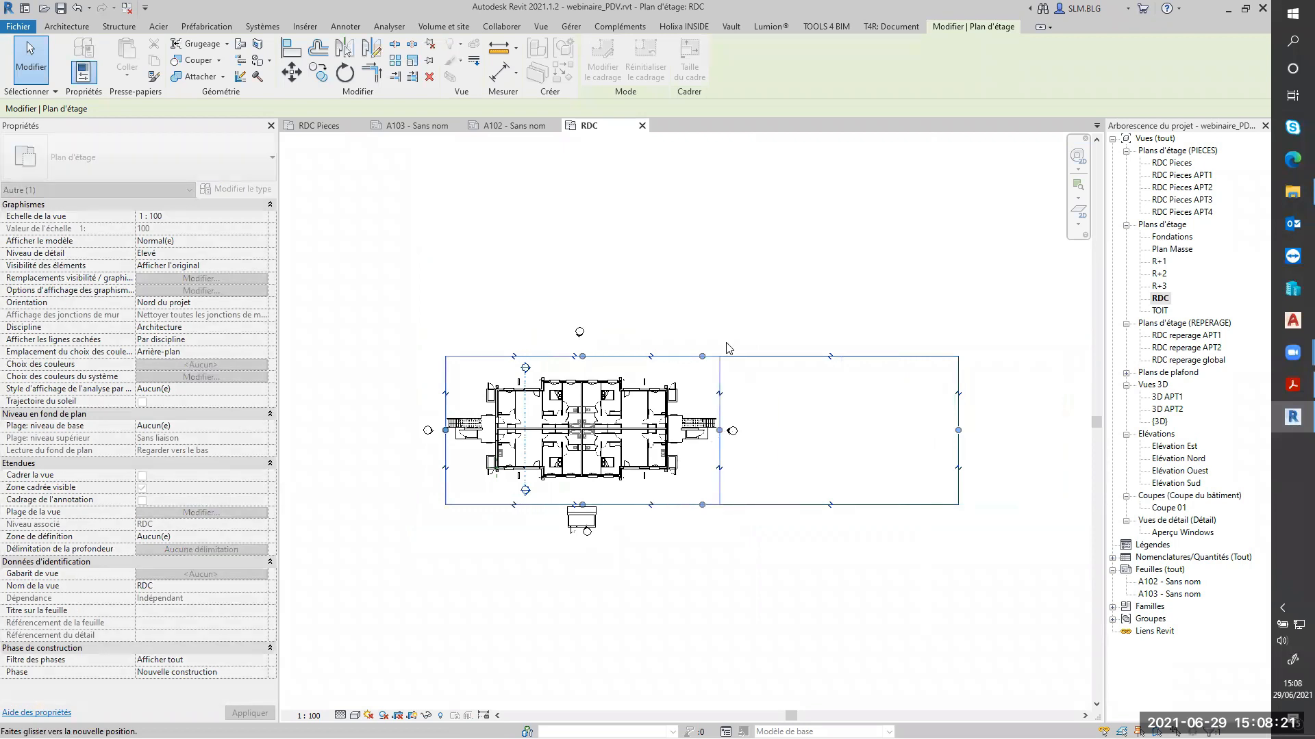
pyautogui.click(727, 343)
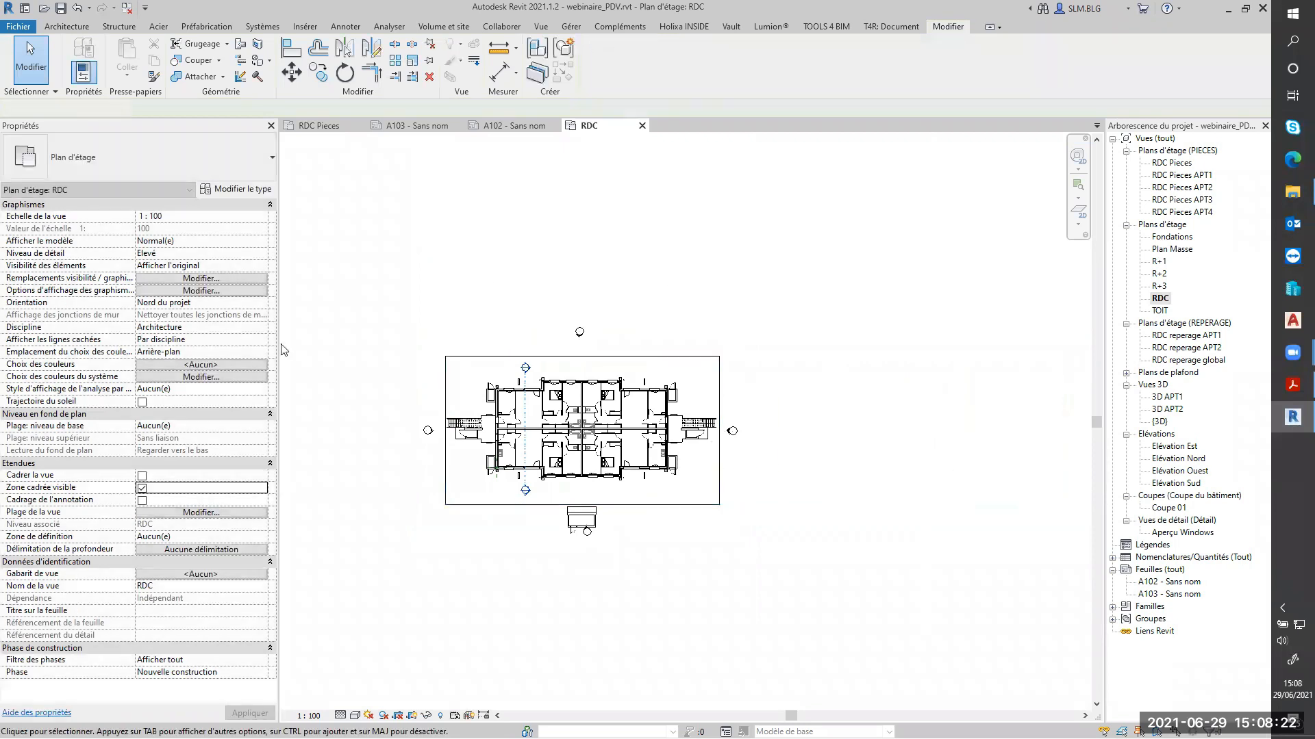
# Step: Activate cropping in the RDC plan, hide the crop region's outline and return to sheet A102
pyautogui.click(142, 475)
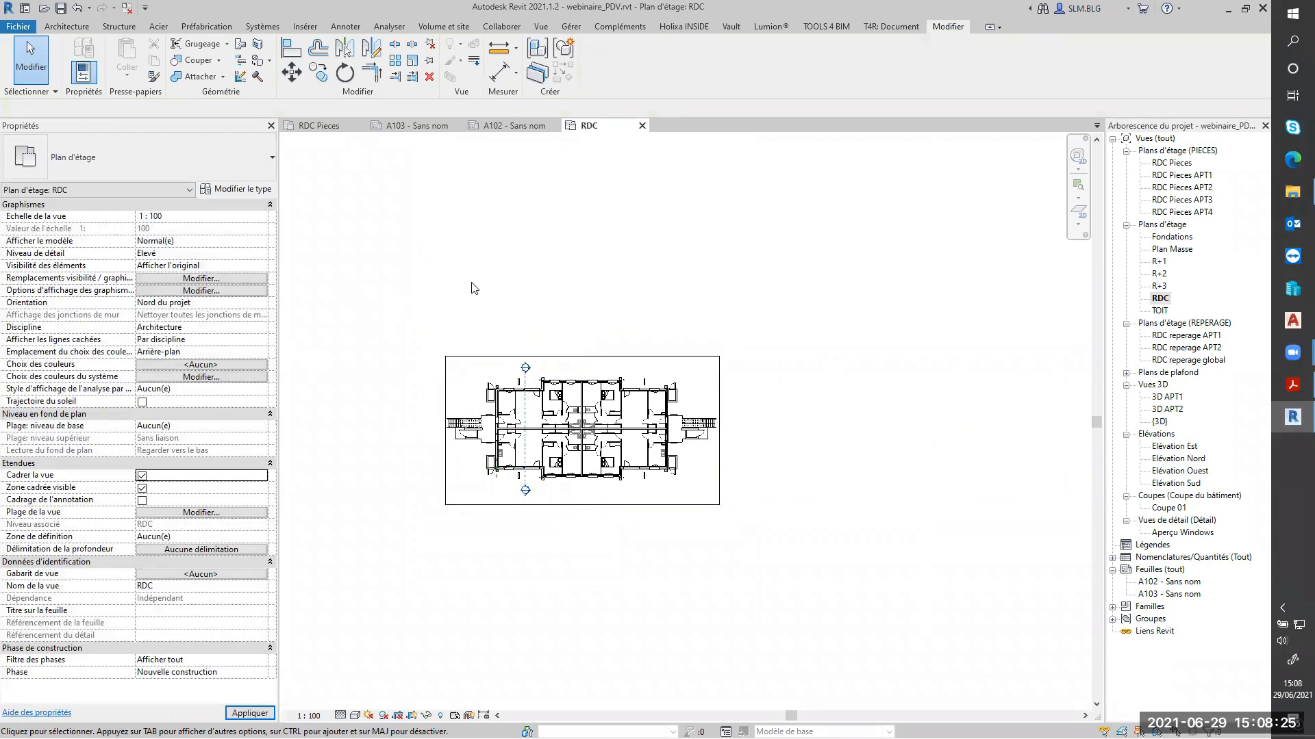
pyautogui.press('z')
pyautogui.press('f')
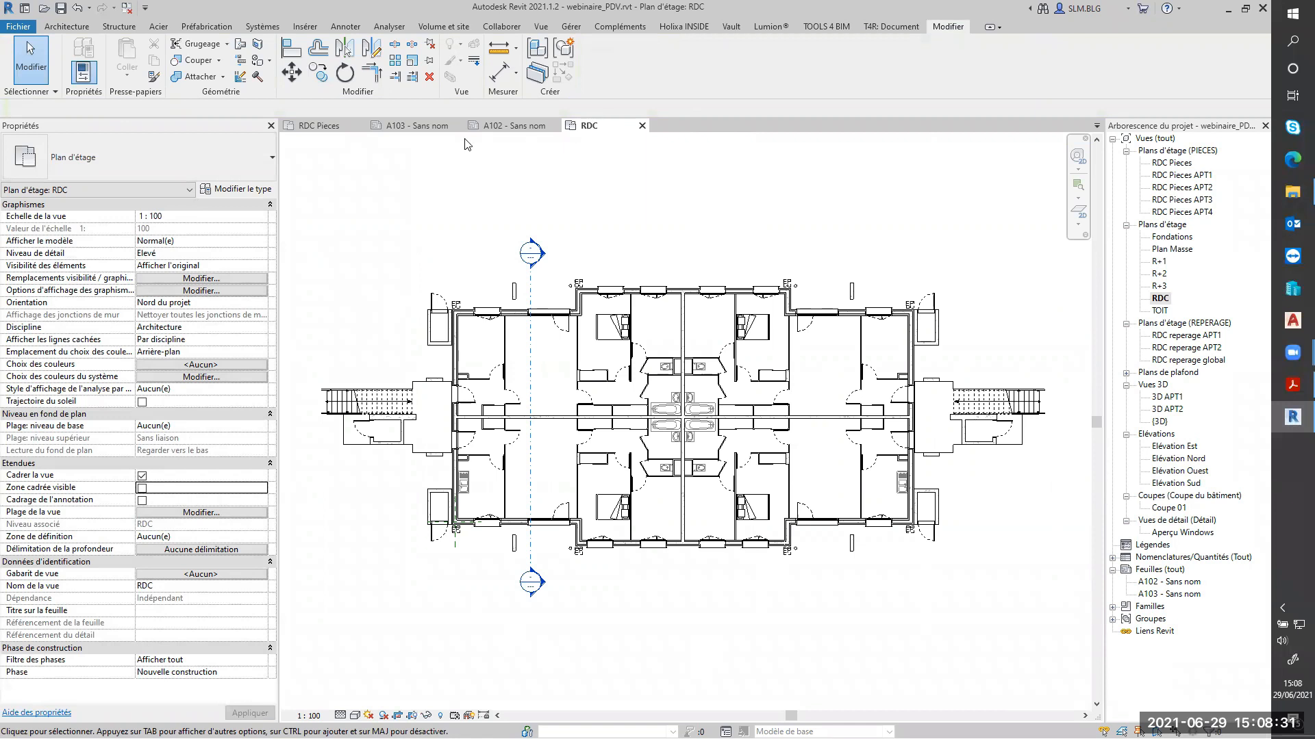
pyautogui.click(503, 126)
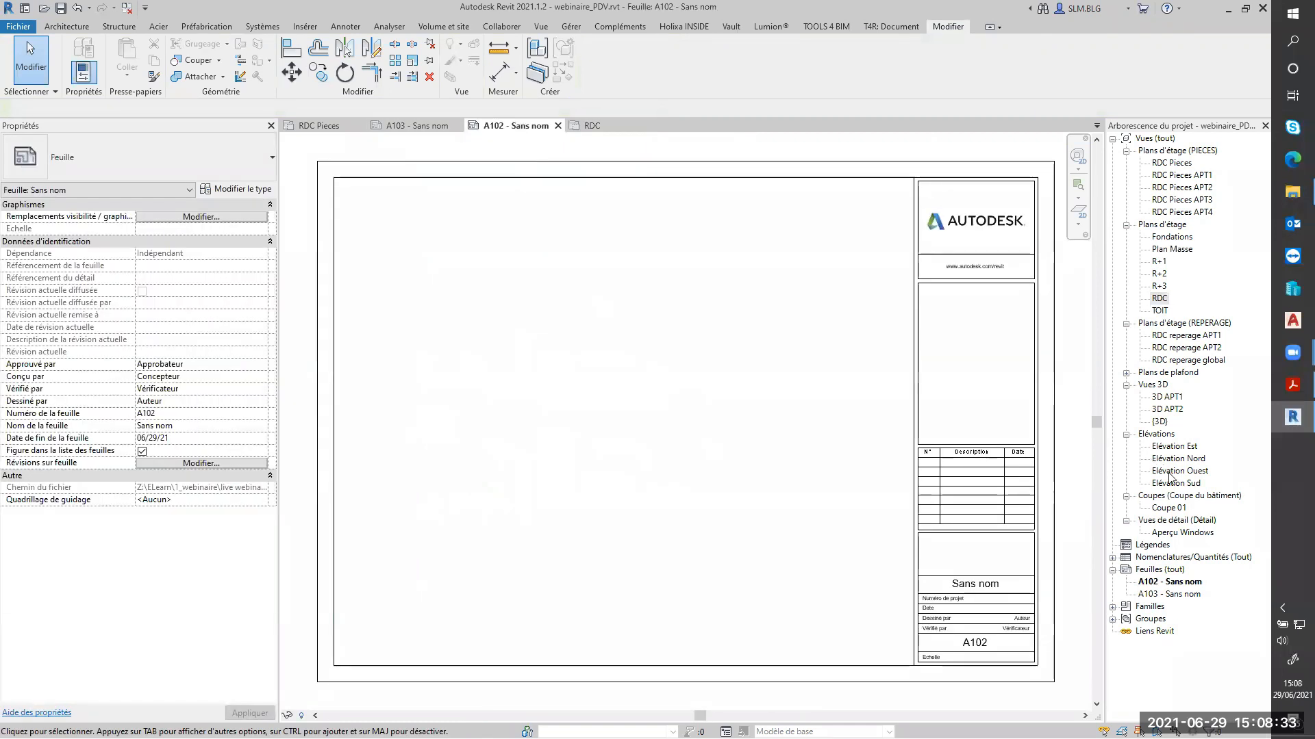
# Step: Place the RDC floor plan on sheet A102, in the lower part of the sheet
pyautogui.moveTo(1161, 301); pyautogui.dragTo(963, 308)
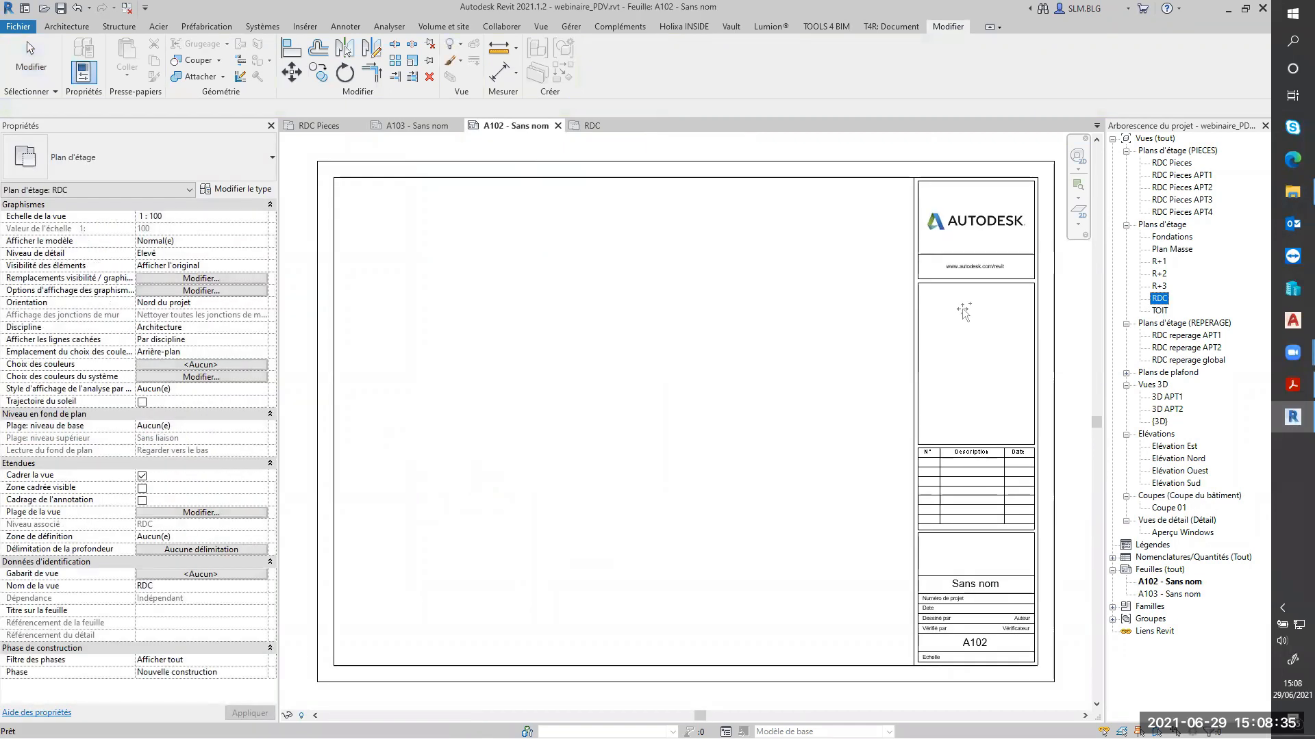
pyautogui.moveTo(664, 295); pyautogui.dragTo(659, 295)
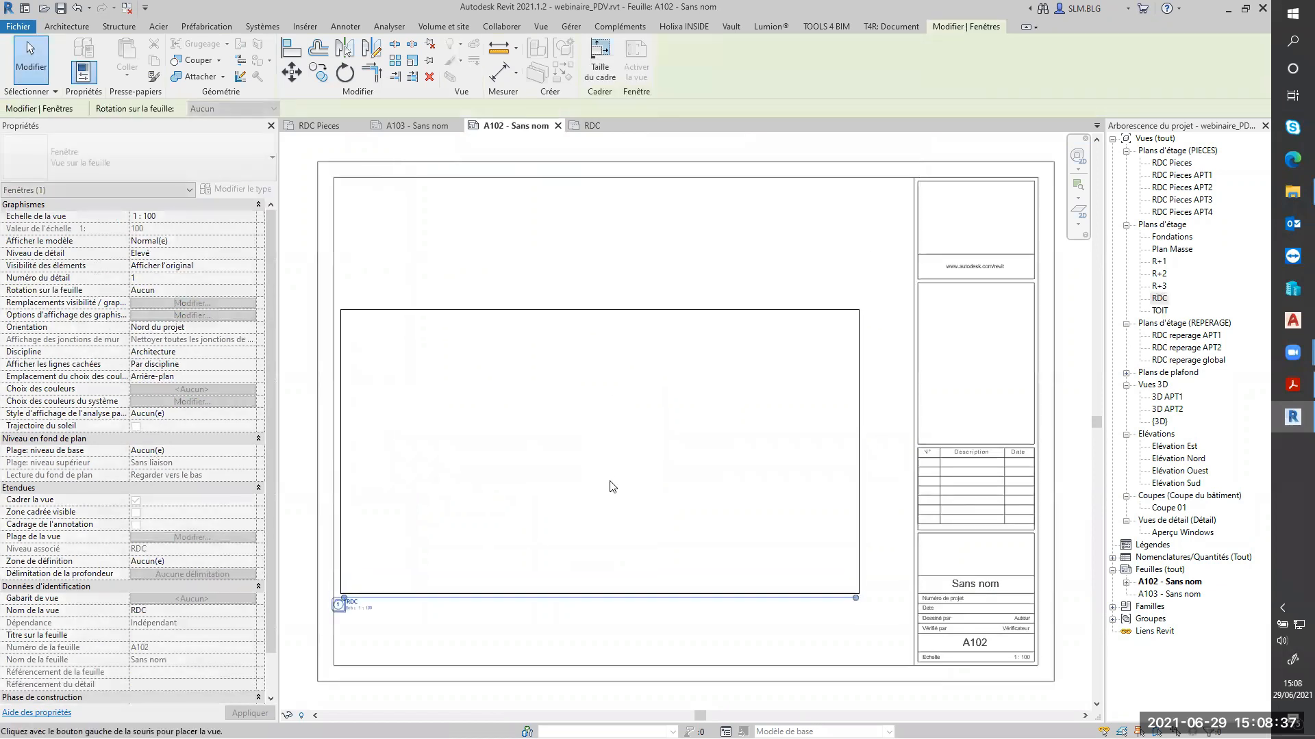
pyautogui.click(632, 504)
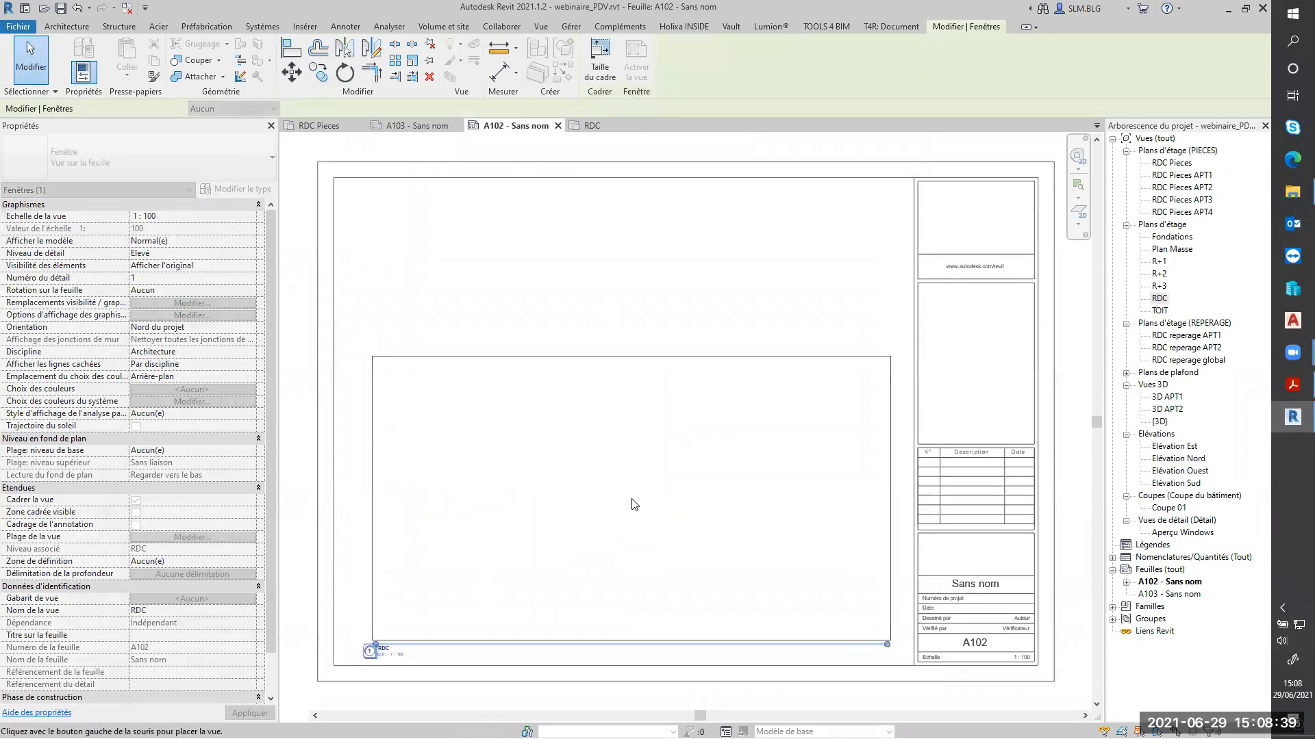
pyautogui.press('Escape')
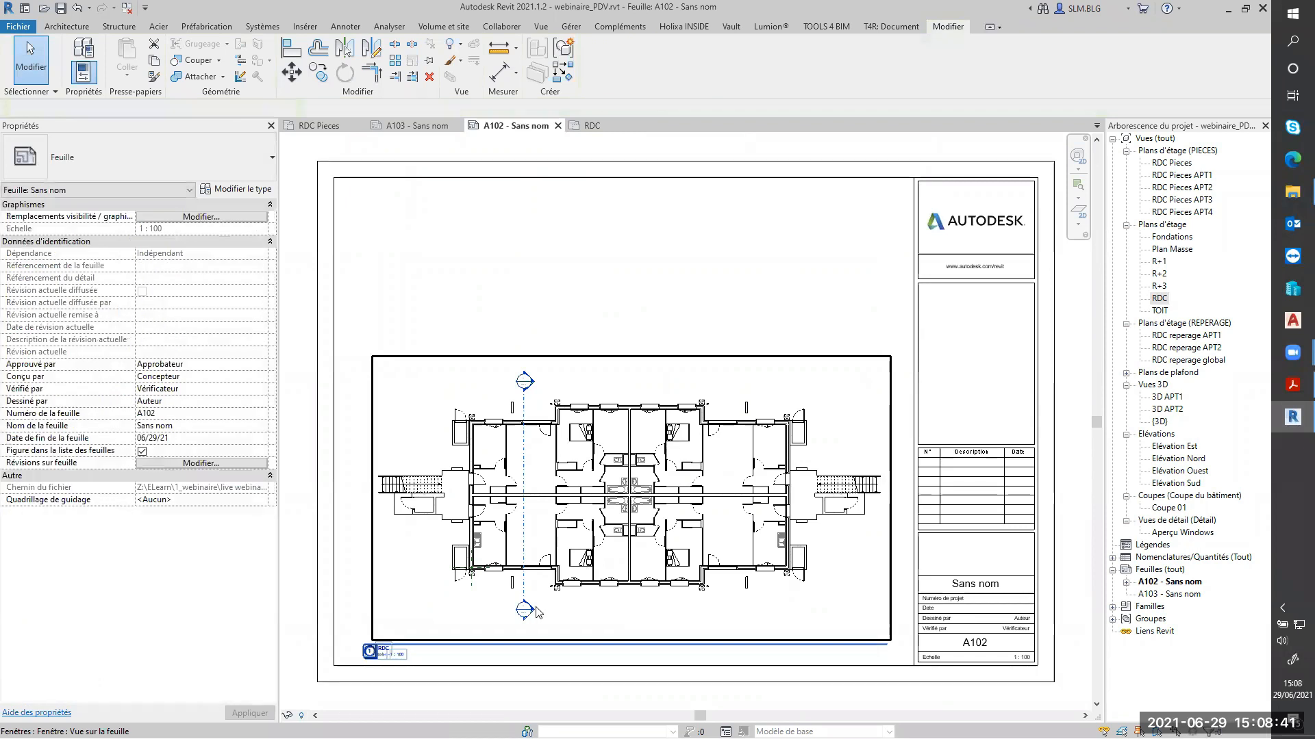
# Step: Duplicate the RDC viewport's type as "Vue sur la feuille vide" and turn off its title extension line
pyautogui.scroll(8, 466, 671)
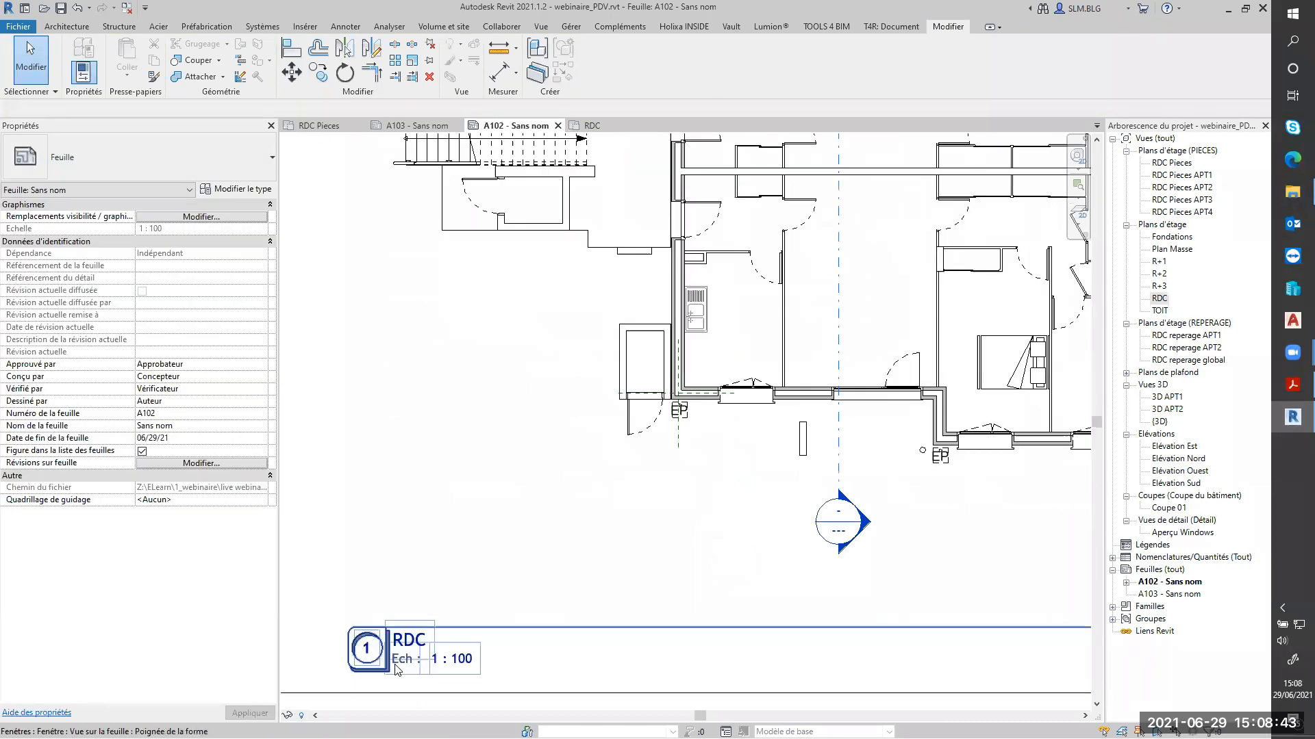
pyautogui.scroll(-6, 534, 677)
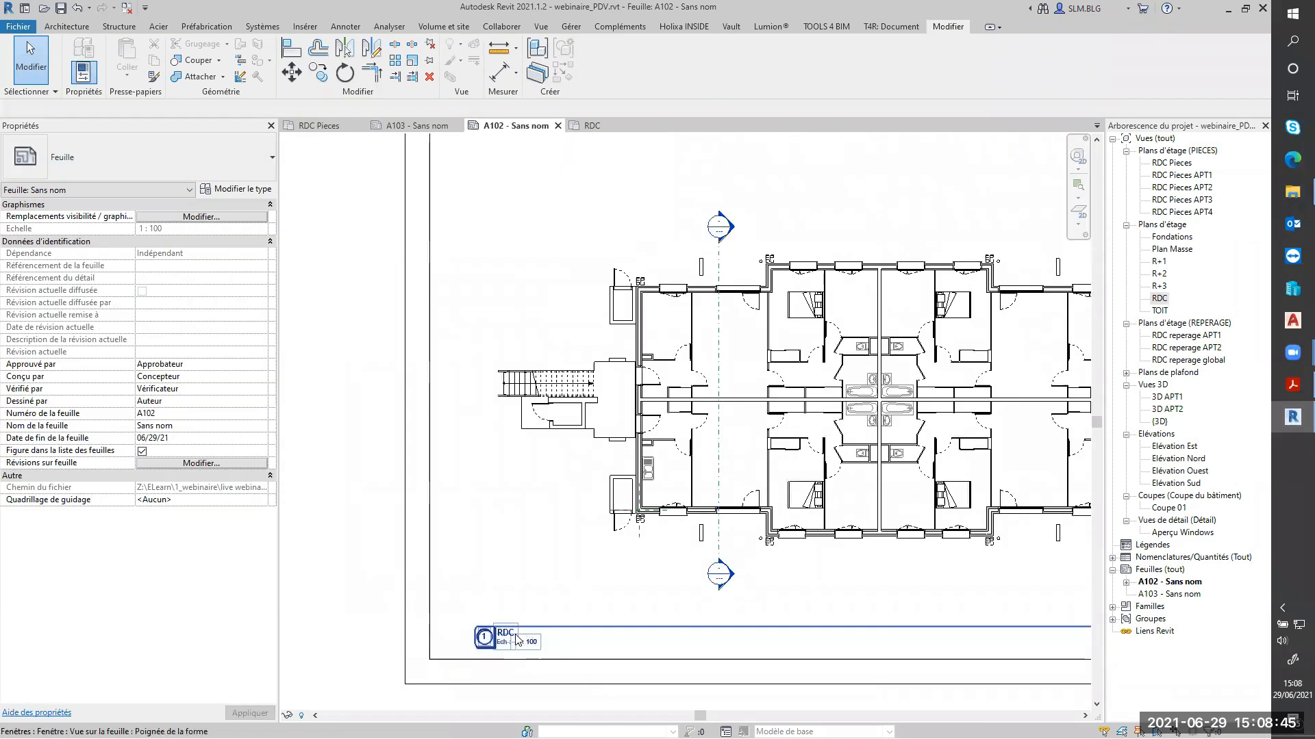
pyautogui.scroll(-2, 498, 527)
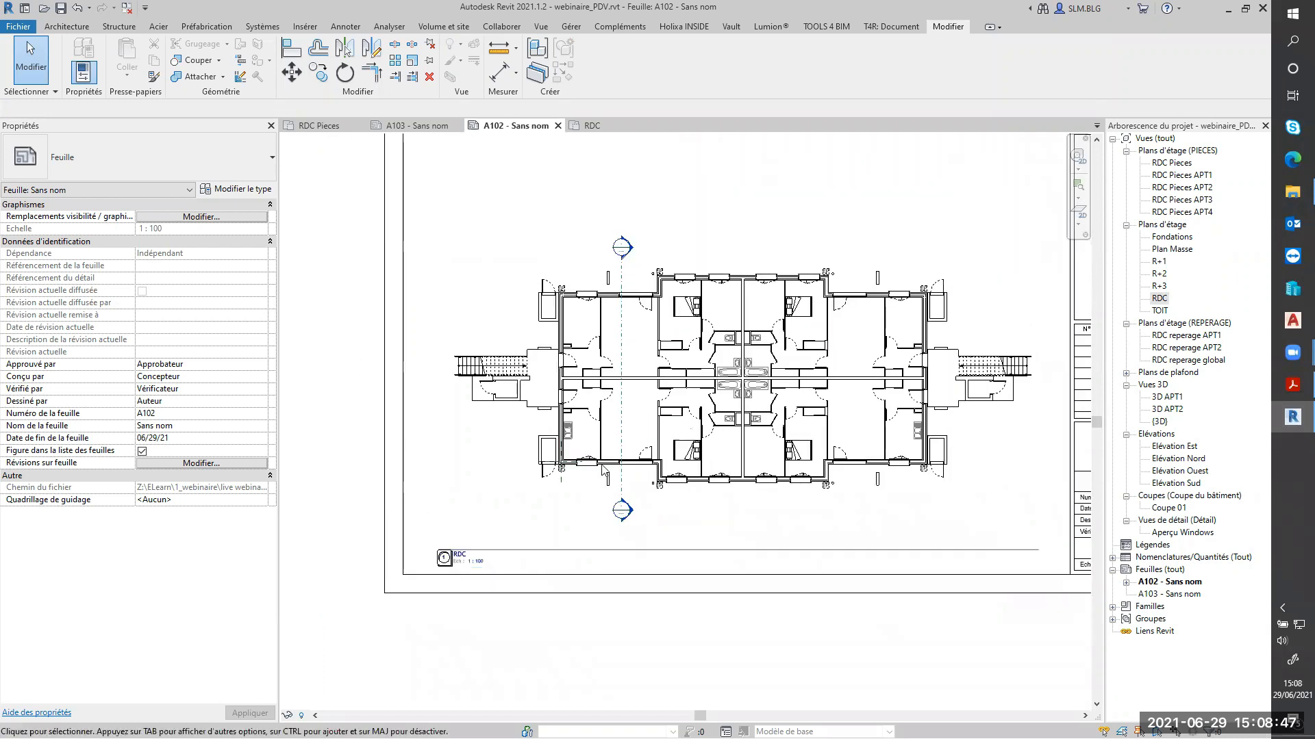
pyautogui.click(458, 561)
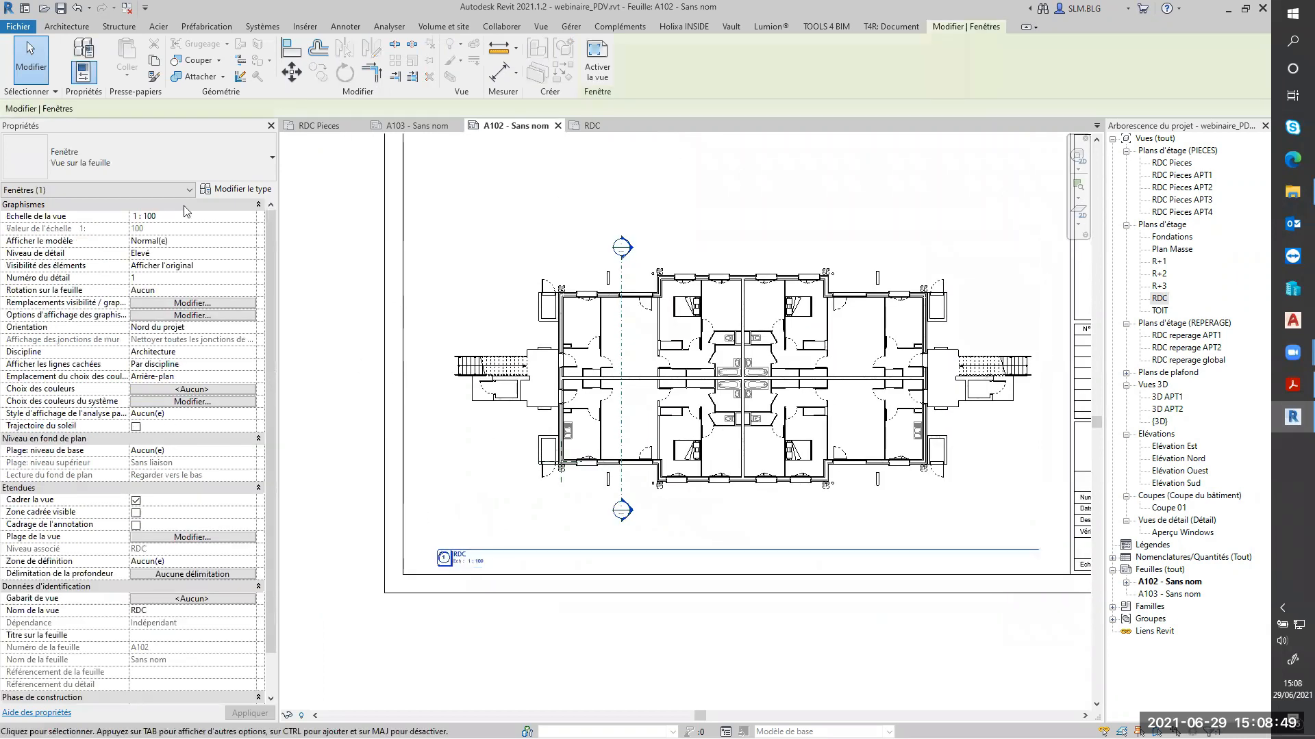
pyautogui.click(248, 191)
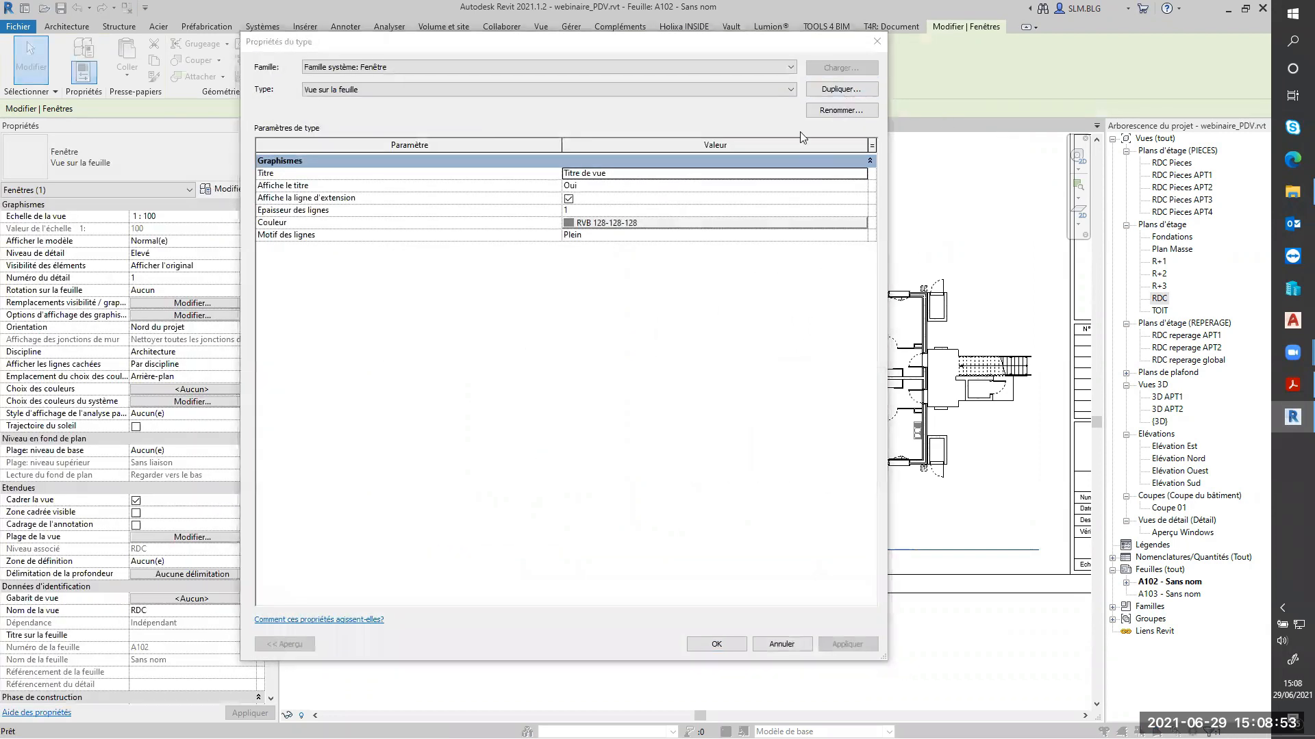
pyautogui.click(839, 89)
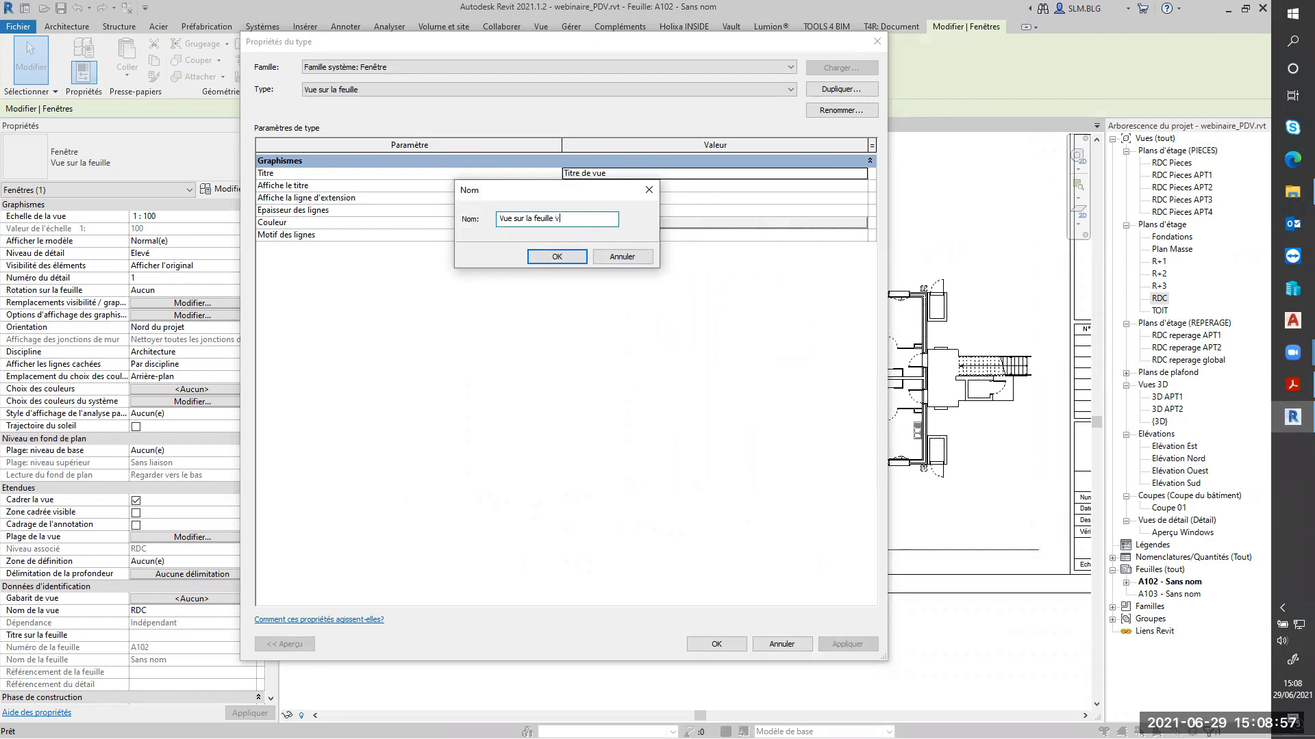
pyautogui.click(557, 258)
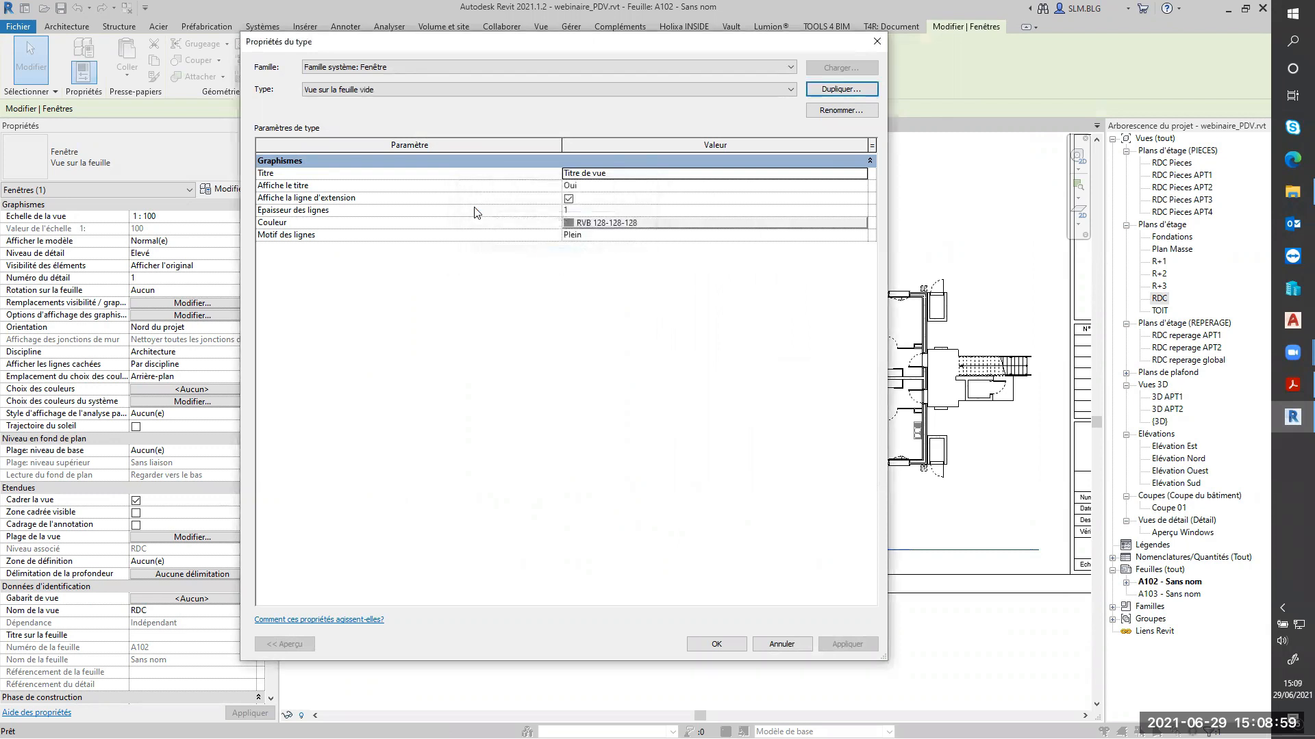
pyautogui.click(568, 200)
pyautogui.click(738, 643)
pyautogui.click(488, 567)
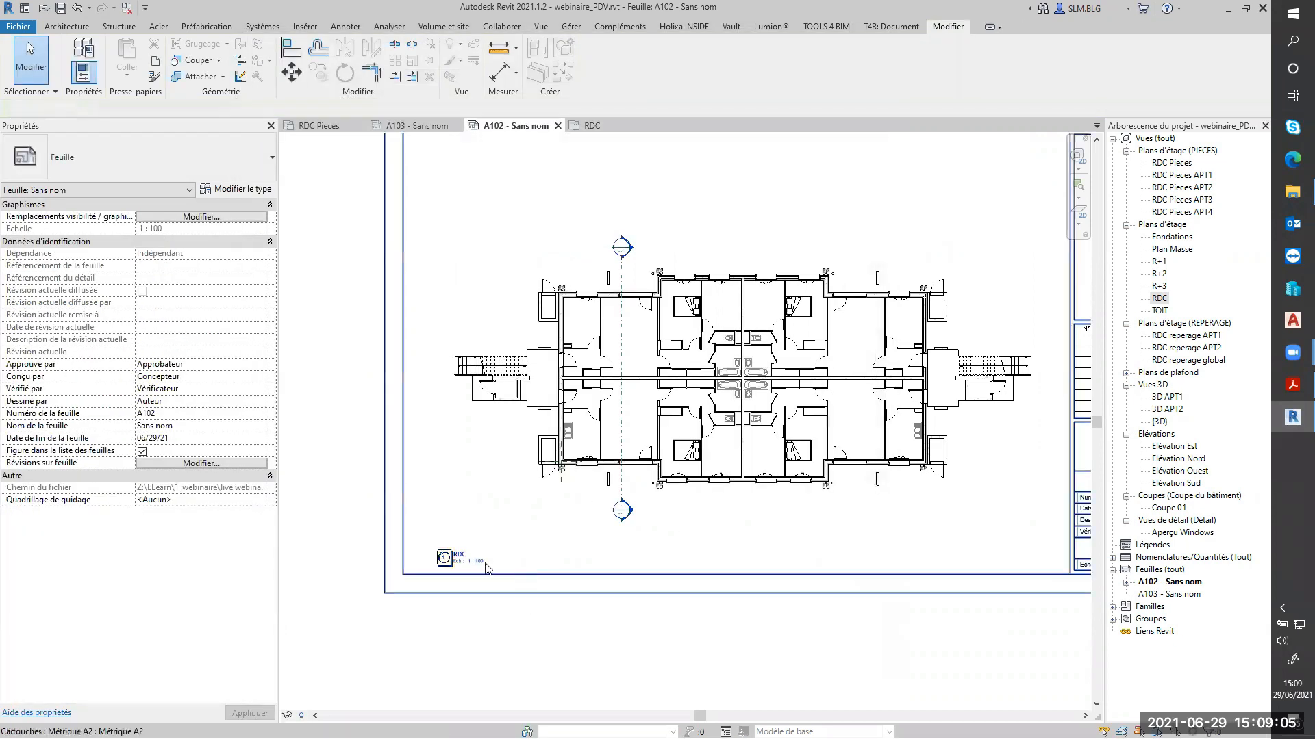
# Step: Move the RDC view title up to the upper-left corner of its plan
pyautogui.scroll(3, 448, 560)
pyautogui.click(445, 560)
pyautogui.moveTo(446, 561); pyautogui.dragTo(502, 375)
pyautogui.scroll(-4, 502, 375)
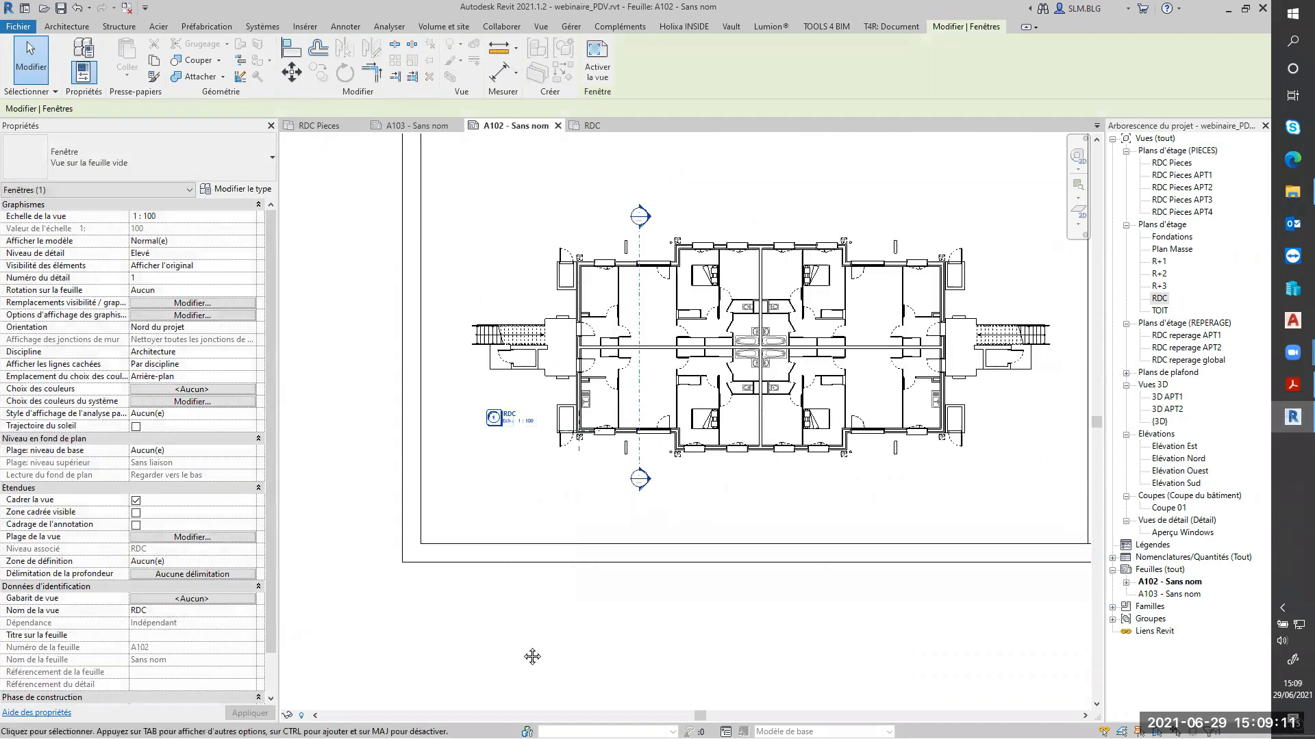
pyautogui.moveTo(486, 488); pyautogui.dragTo(486, 285)
pyautogui.click(521, 674)
pyautogui.scroll(-2, 526, 637)
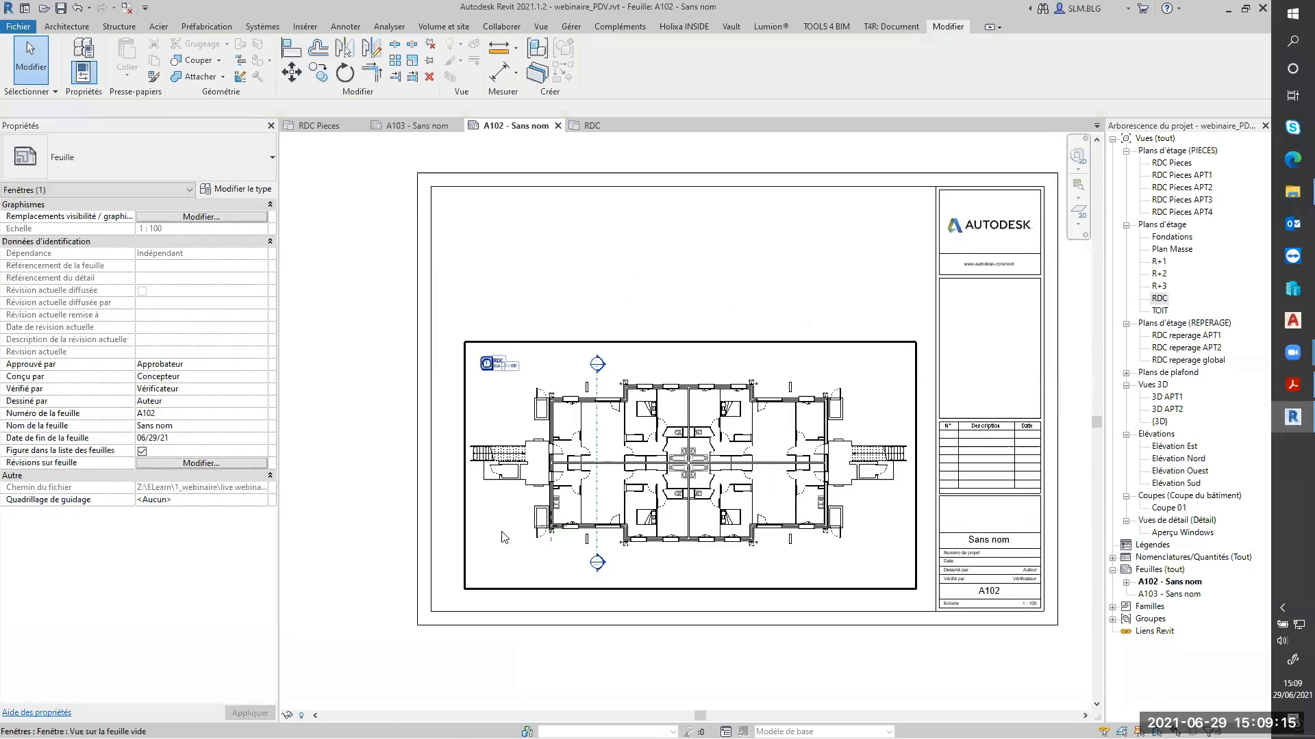
# Step: Move the RDC viewport into the lower-left corner of the sheet frame
pyautogui.moveTo(615, 460); pyautogui.dragTo(522, 524, button='middle')
pyautogui.click(551, 517)
pyautogui.moveTo(551, 517)
pyautogui.mouseDown()
pyautogui.moveTo(567, 352)
pyautogui.moveTo(546, 518)
pyautogui.mouseUp()
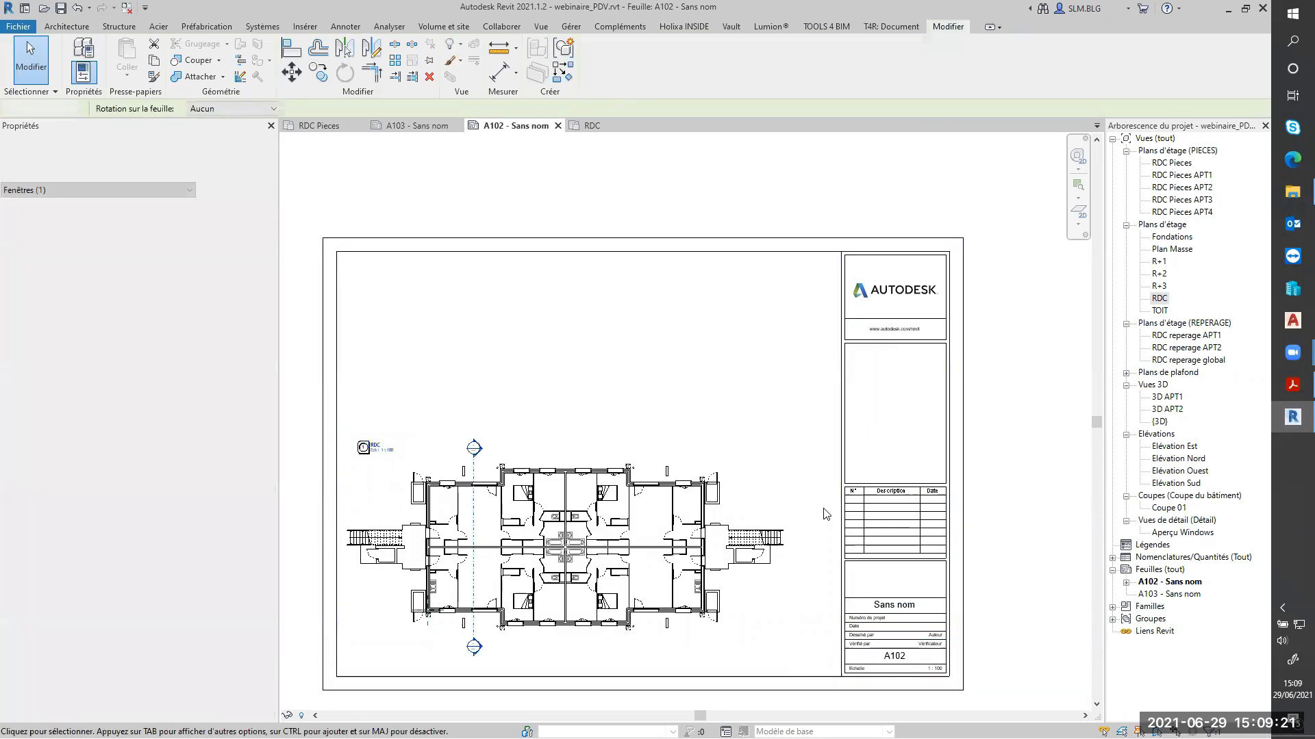
# Step: Move the RDC view title below the plan, near the lower-left corner of the sheet frame
pyautogui.scroll(2, 382, 452)
pyautogui.click(382, 452)
pyautogui.scroll(-2, 411, 469)
pyautogui.moveTo(422, 435); pyautogui.dragTo(456, 363, button='middle')
pyautogui.moveTo(409, 387); pyautogui.dragTo(462, 542)
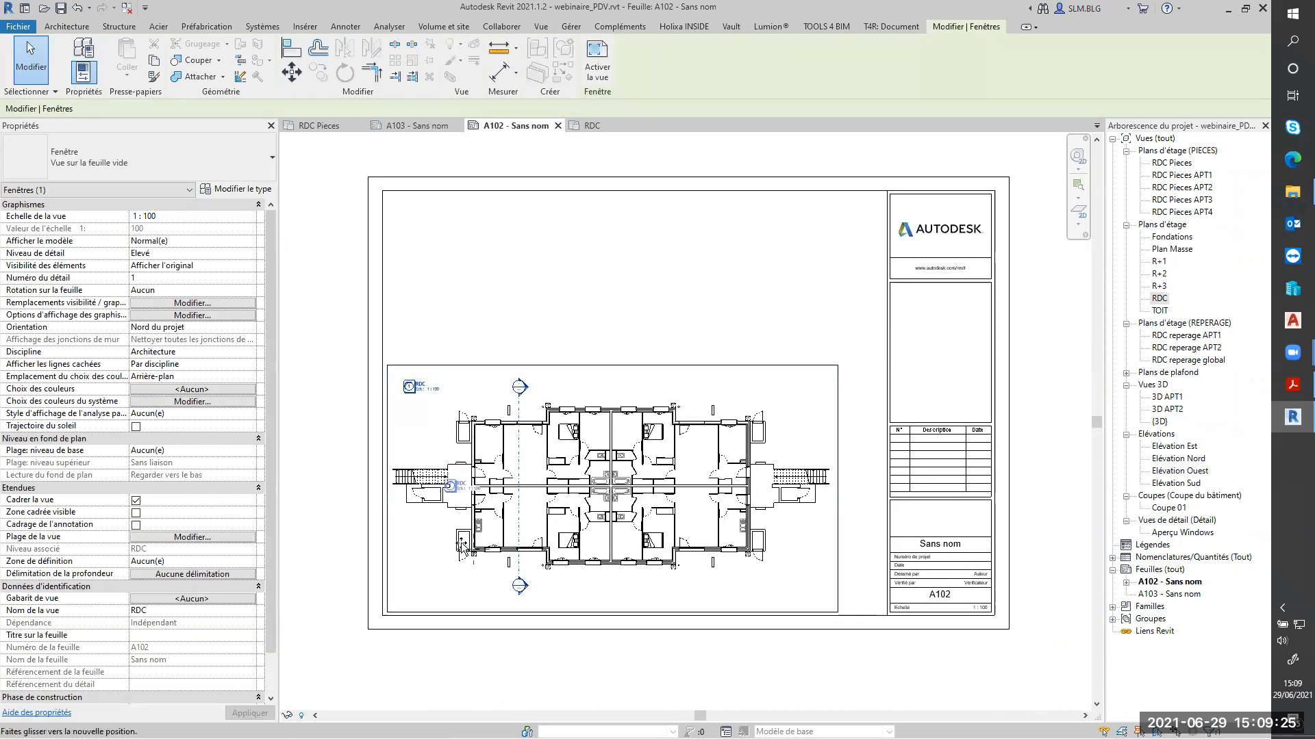
pyautogui.moveTo(424, 593); pyautogui.dragTo(418, 589)
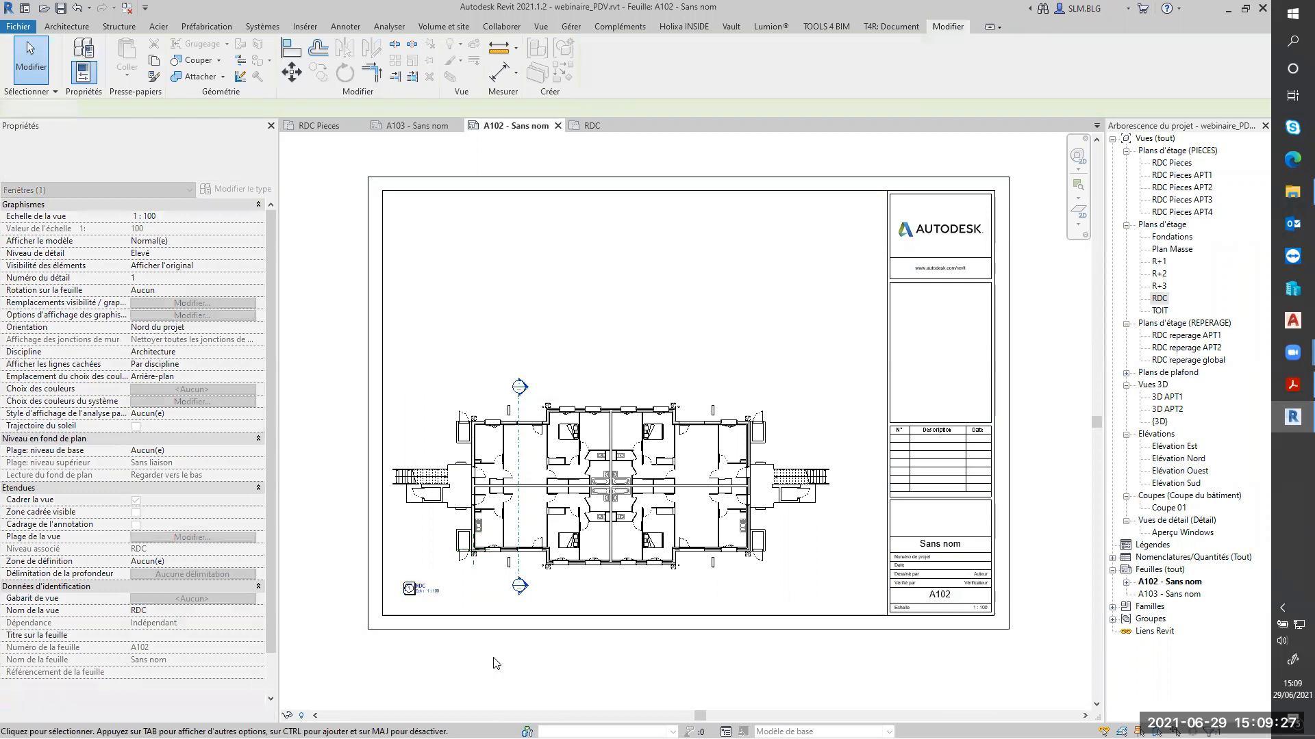
pyautogui.press('Escape')
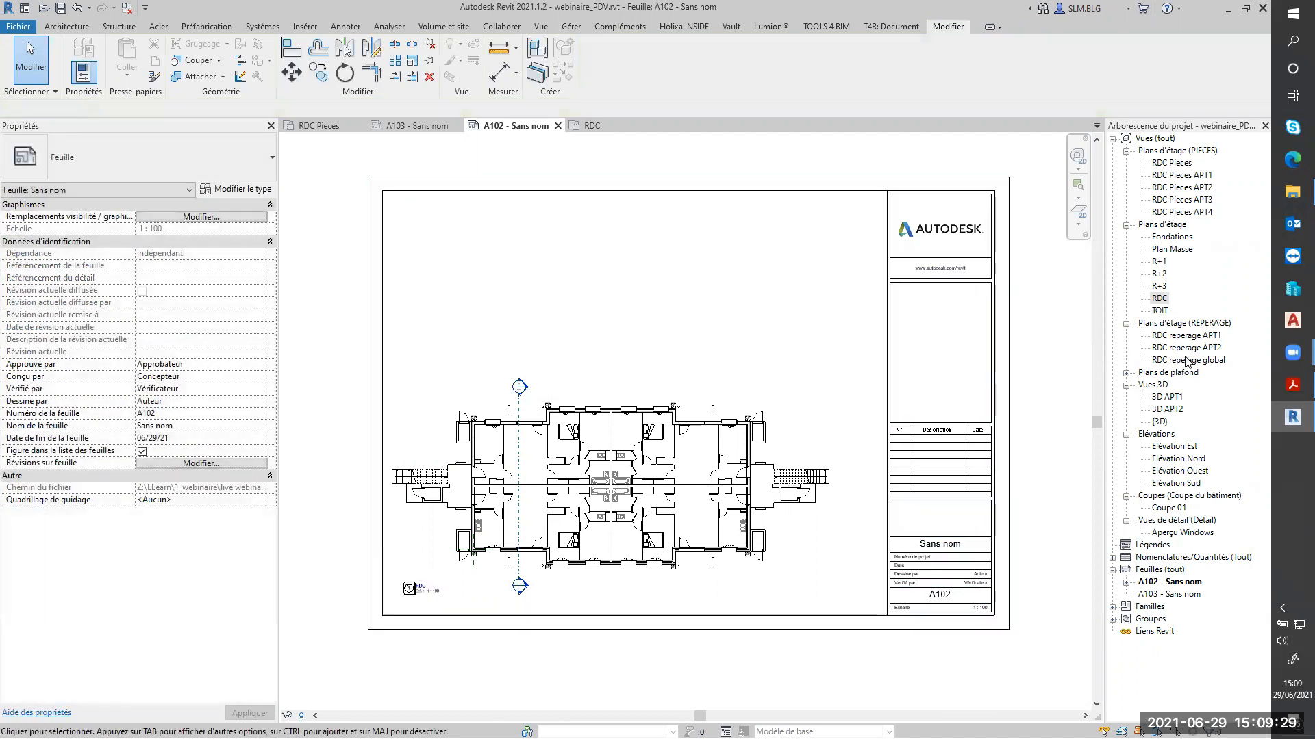
# Step: Check the RDC reperage global plan and place it on sheet A102 above the RDC plan
pyautogui.click(1188, 361)
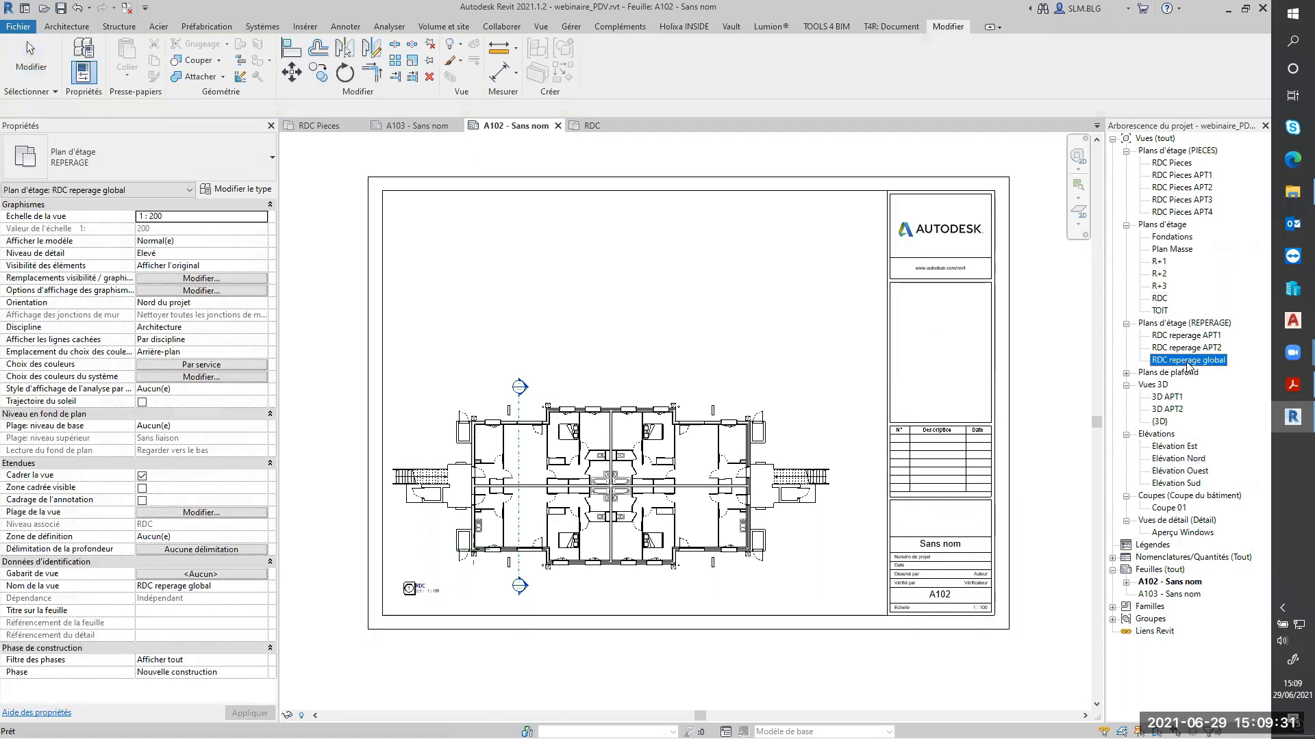
pyautogui.doubleClick(1187, 361)
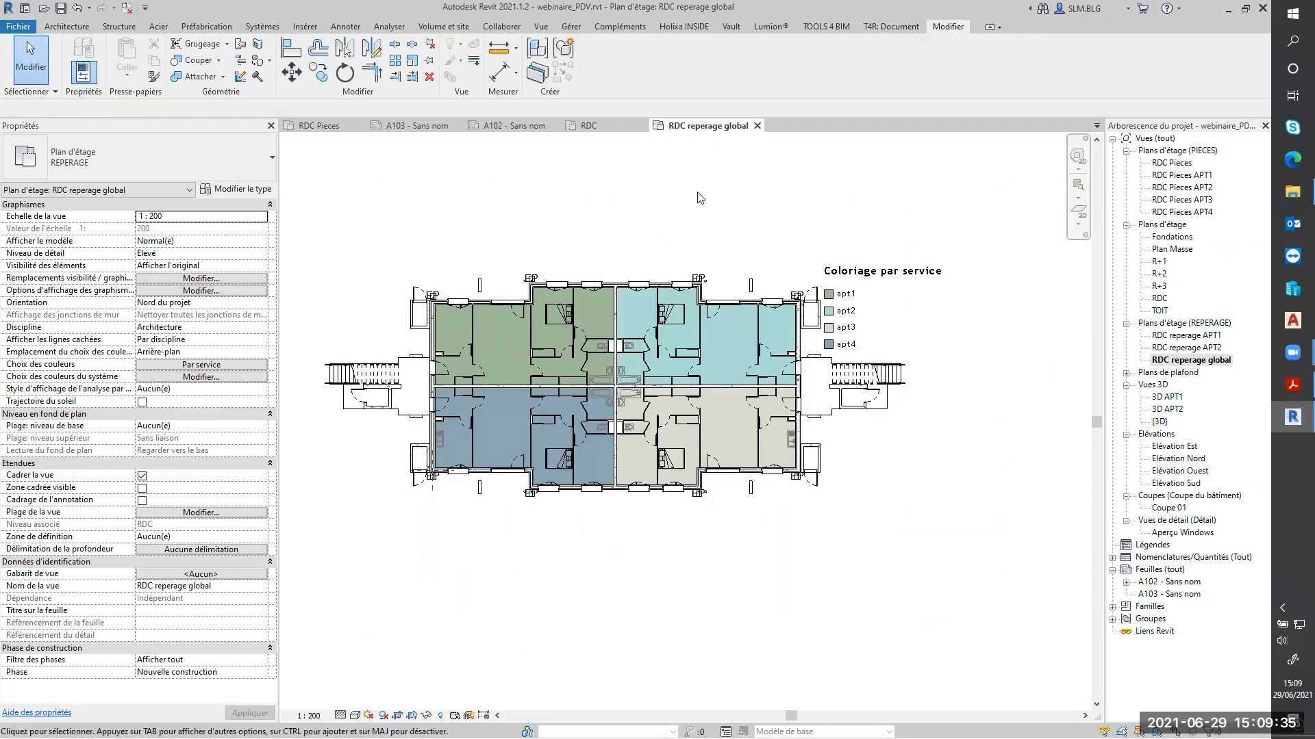
pyautogui.click(757, 126)
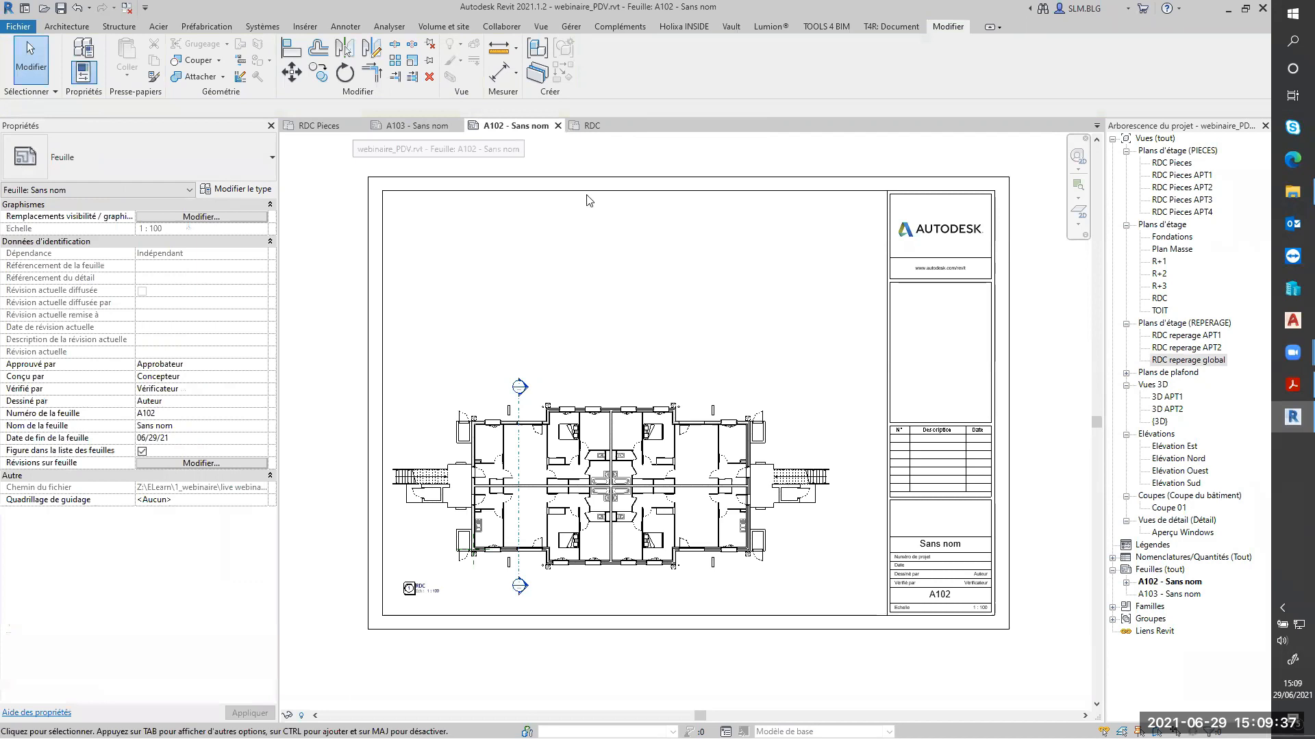
pyautogui.moveTo(1188, 361); pyautogui.dragTo(616, 287)
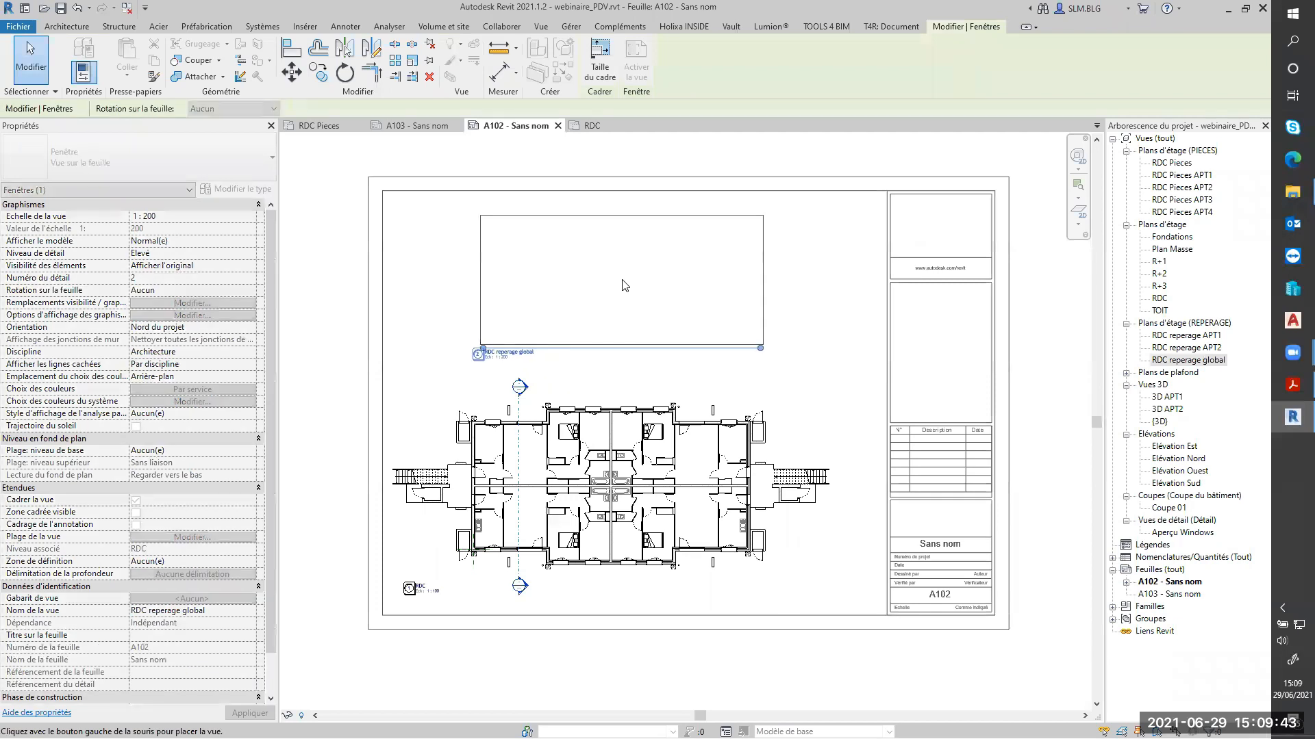
pyautogui.click(627, 286)
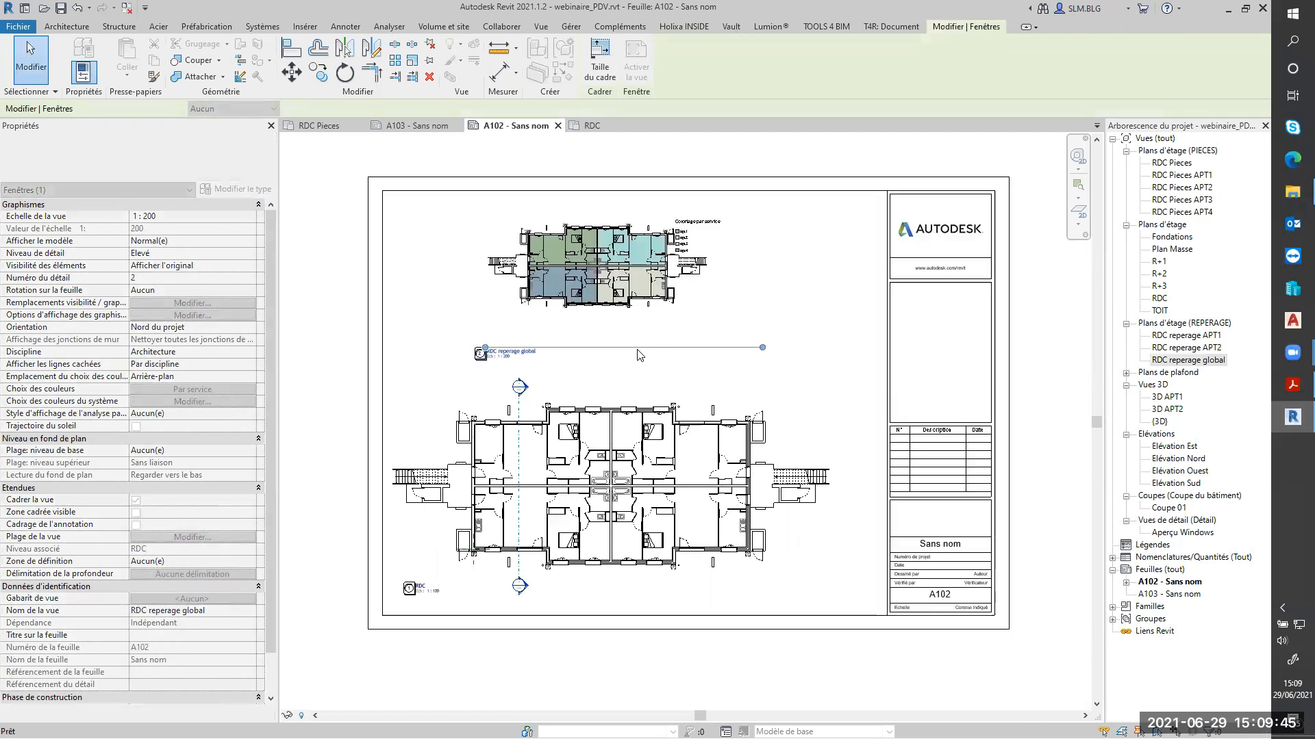
pyautogui.click(676, 152)
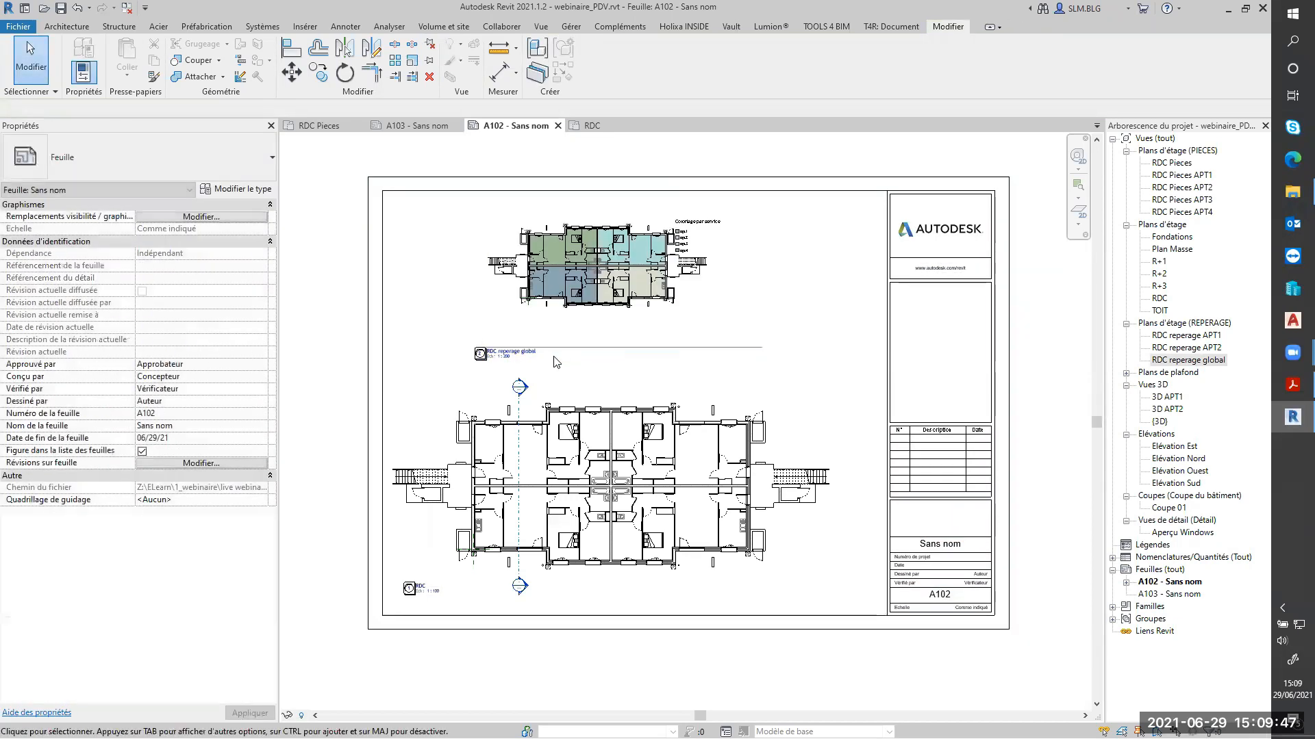
# Step: Change the RDC reperage global viewport's type to "Vue sur la feuille vide"
pyautogui.click(560, 353)
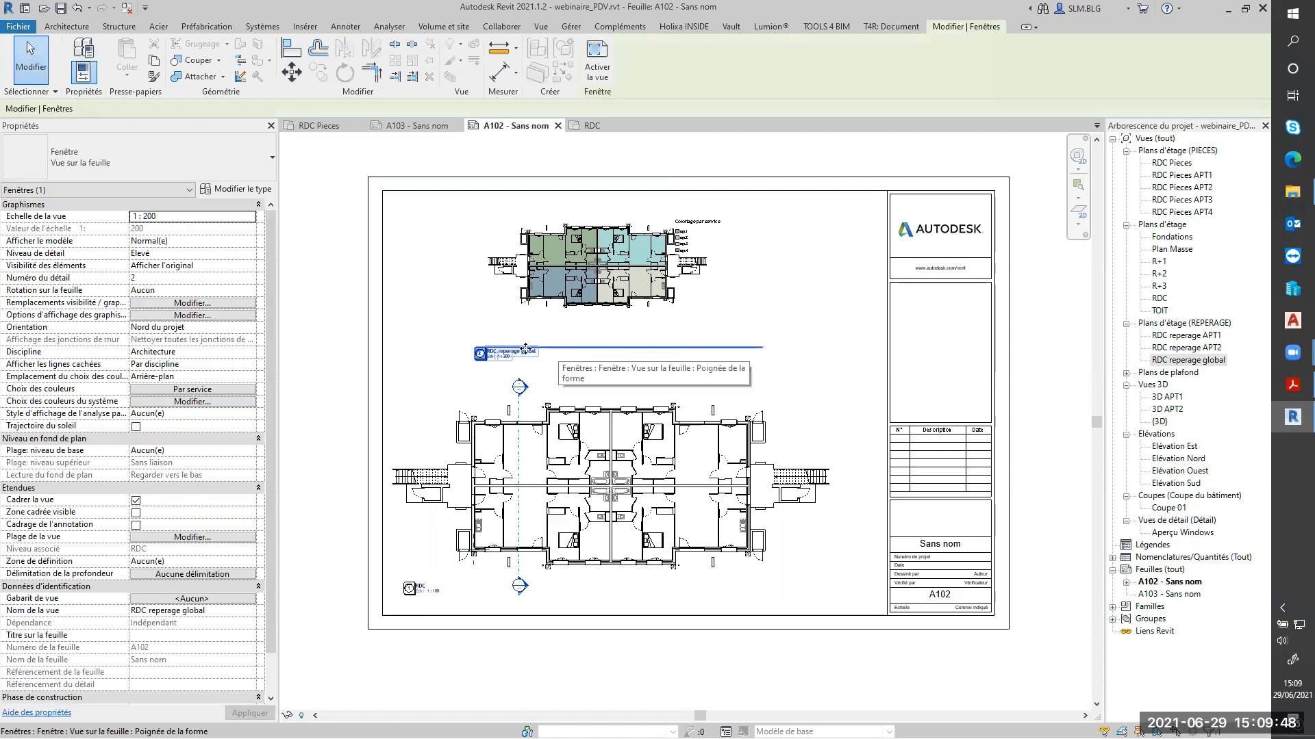
pyautogui.click(201, 152)
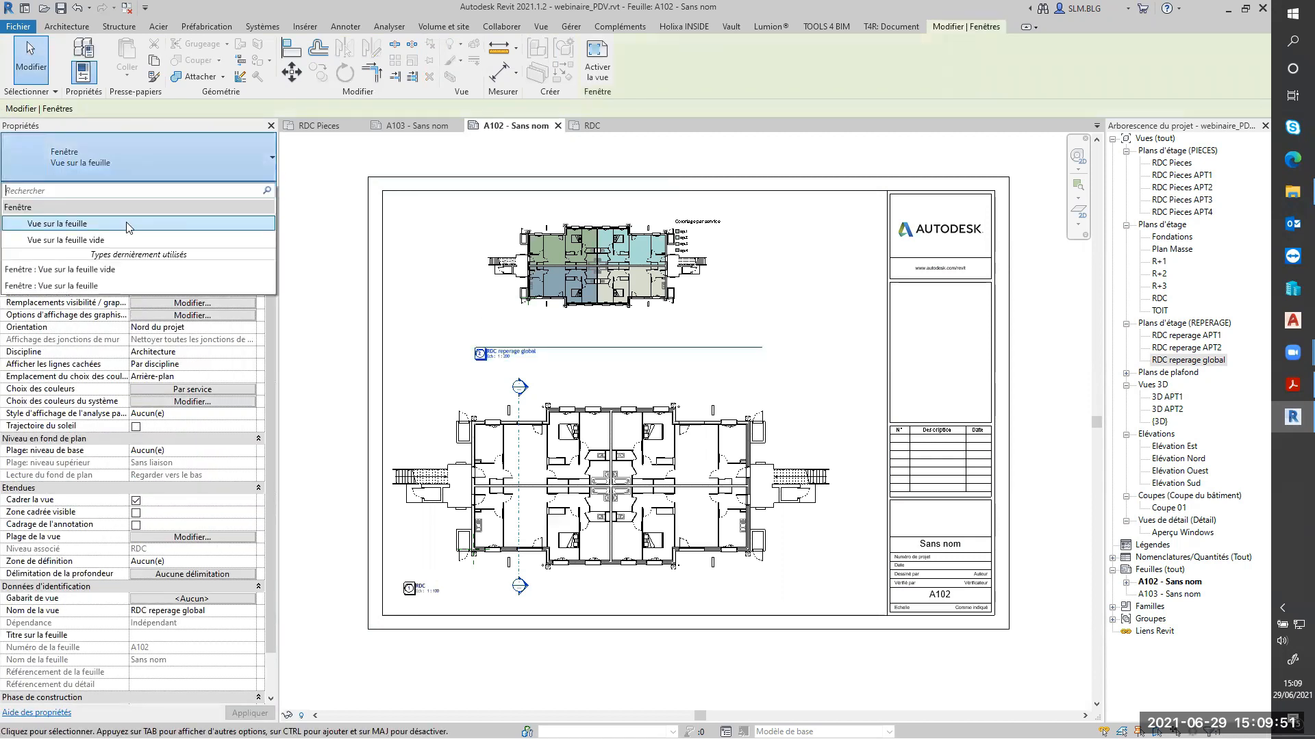
pyautogui.click(76, 269)
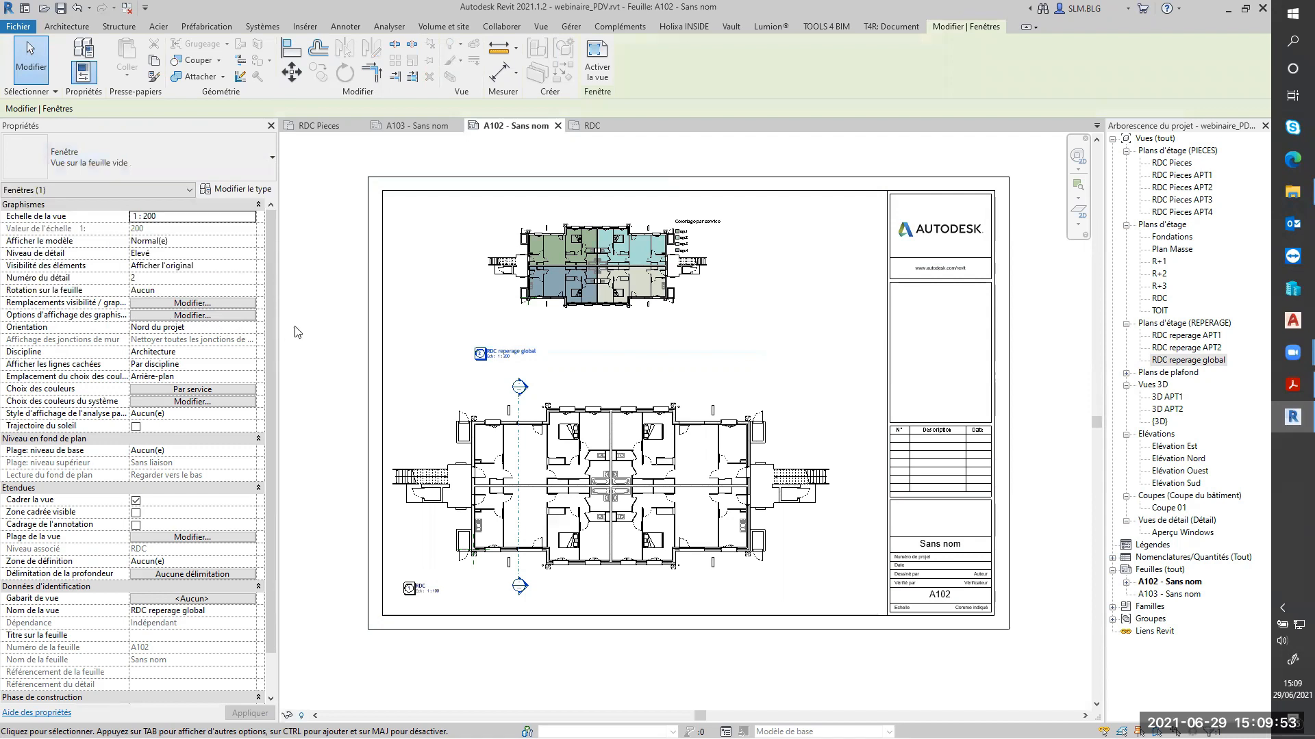
pyautogui.click(321, 316)
# Step: Move the RDC reperage global view title to the upper left of its colored plan
pyautogui.scroll(2, 484, 380)
pyautogui.click(494, 349)
pyautogui.moveTo(494, 349); pyautogui.dragTo(439, 183)
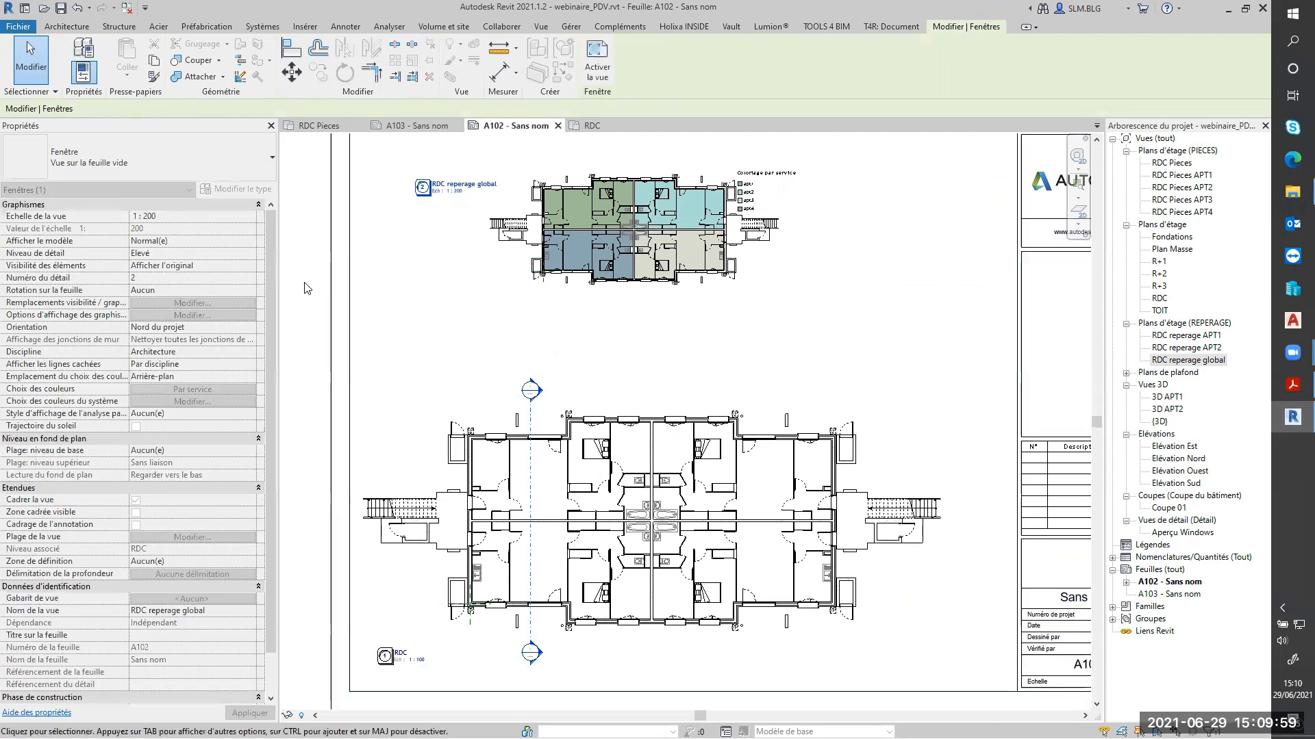
pyautogui.click(304, 288)
pyautogui.scroll(-3, 540, 356)
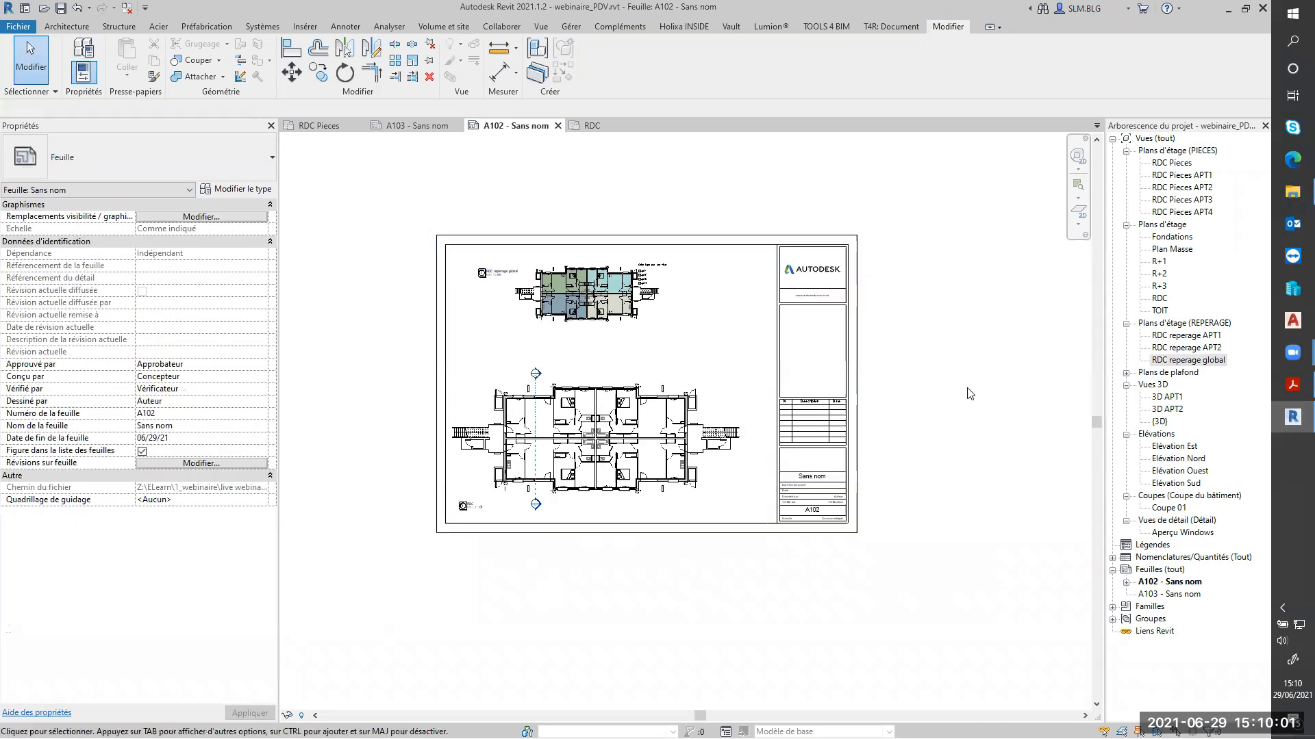
# Step: Open the RDC reperage global plan and set its view scale to 1:100
pyautogui.scroll(3, 674, 346)
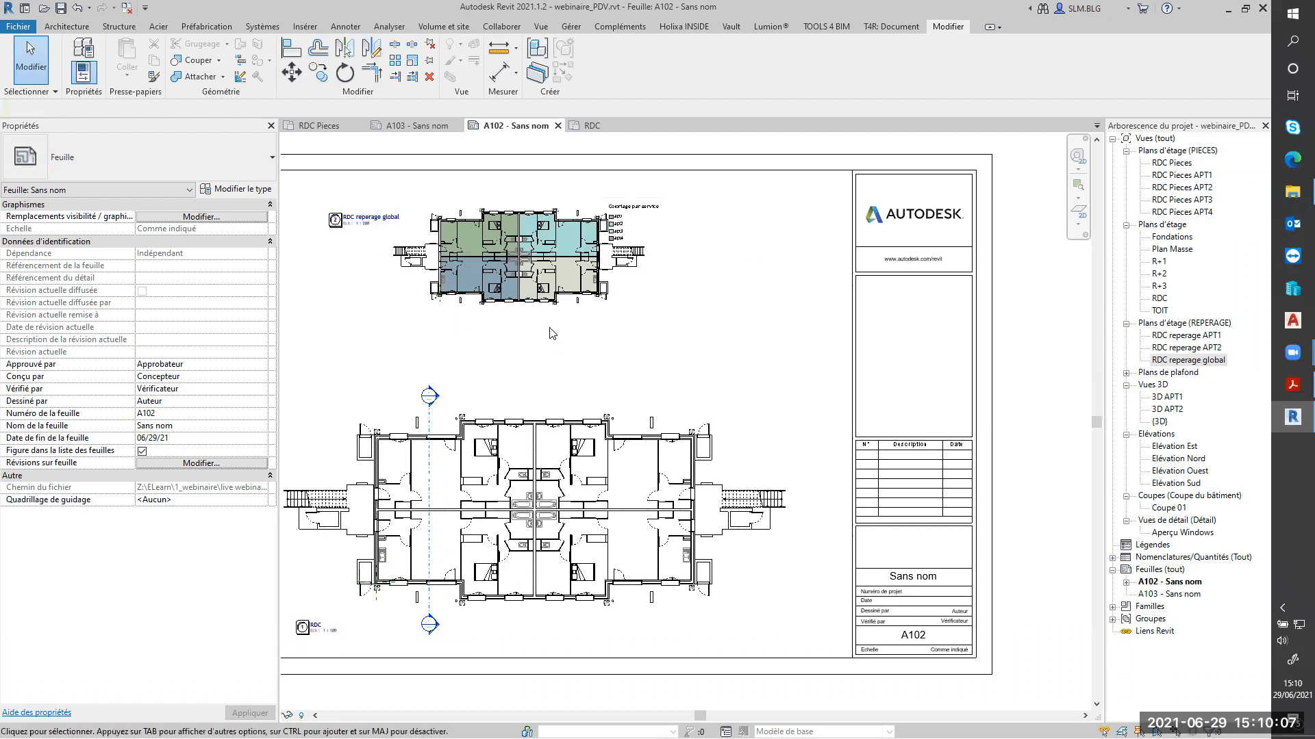
pyautogui.moveTo(677, 332); pyautogui.dragTo(739, 365, button='middle')
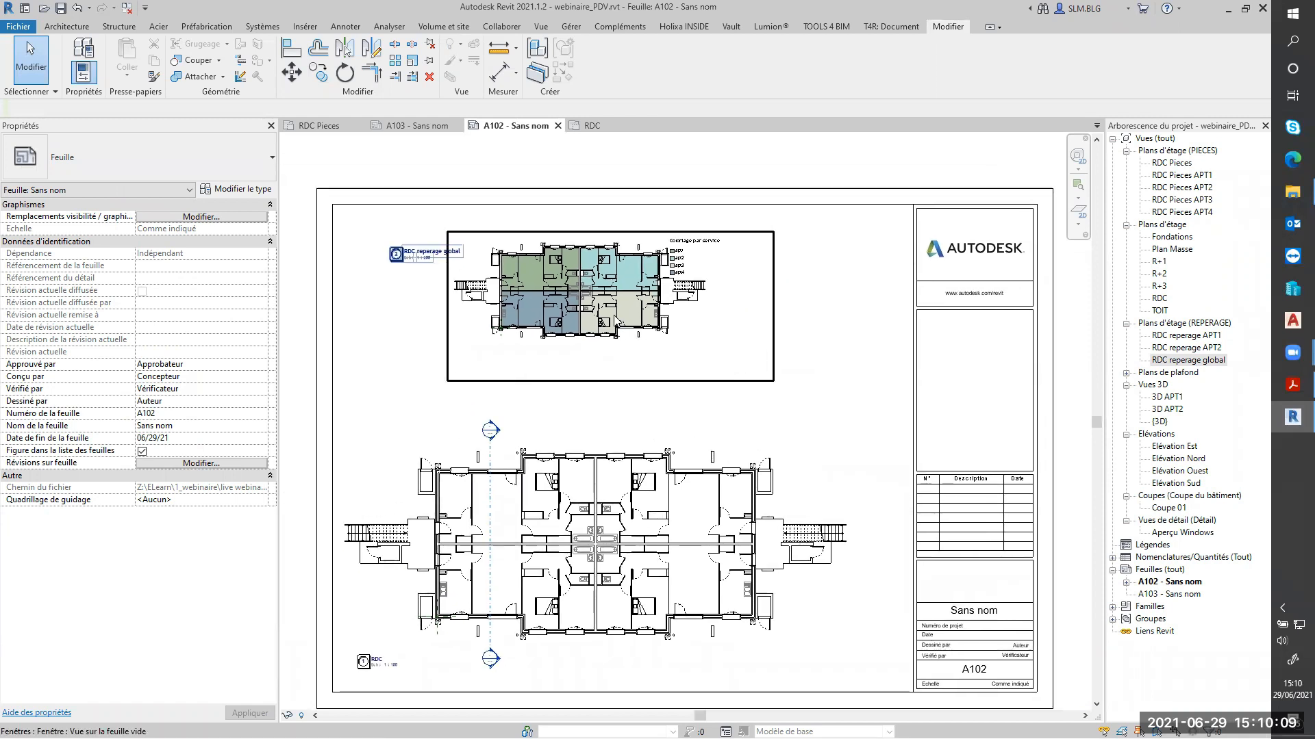
pyautogui.doubleClick(1186, 360)
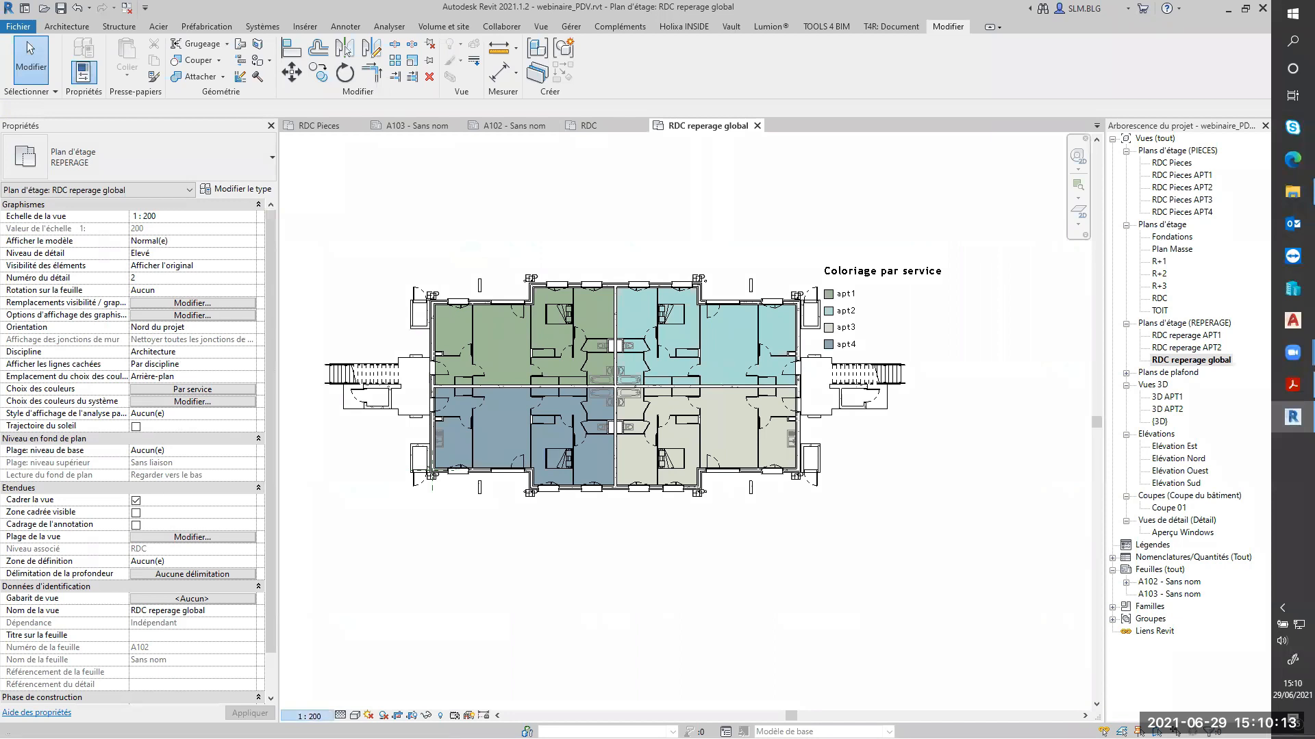
pyautogui.click(309, 717)
pyautogui.click(351, 621)
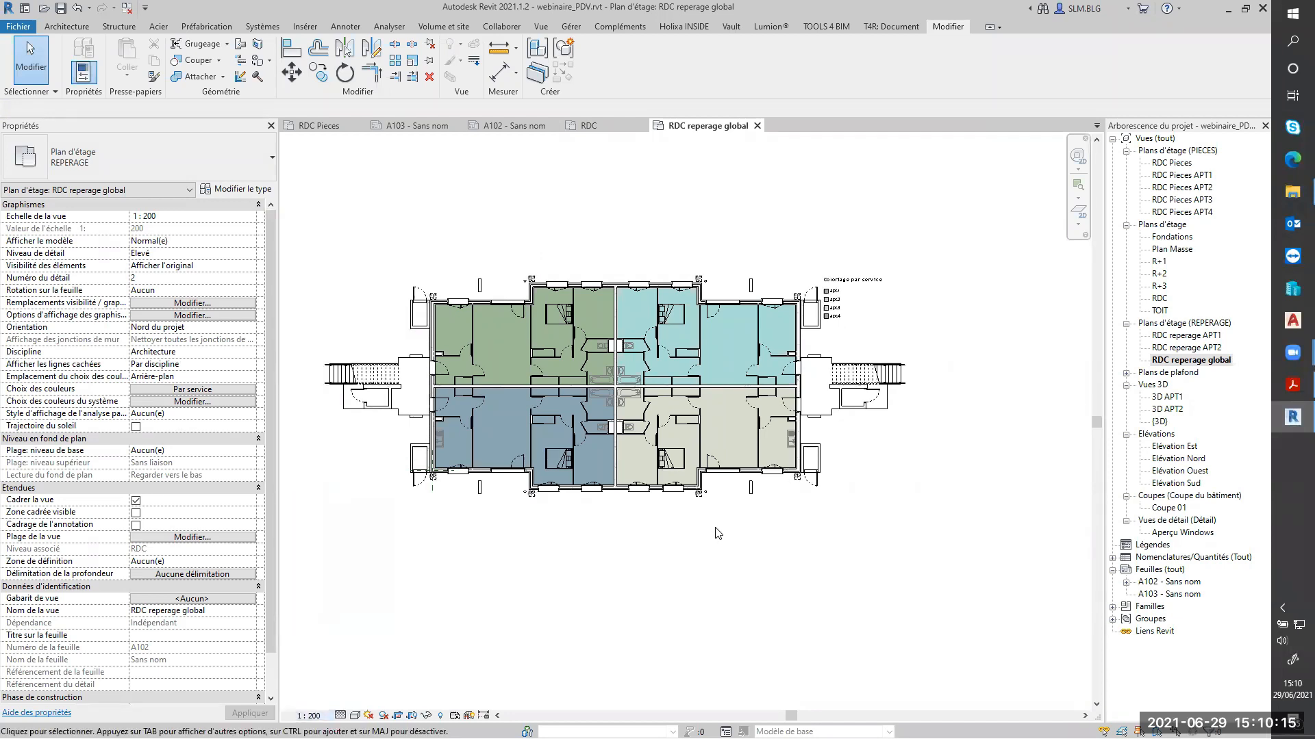
# Step: Return to sheet A102 and move the enlarged RDC reperage global viewport left, clear of the title block
pyautogui.click(511, 128)
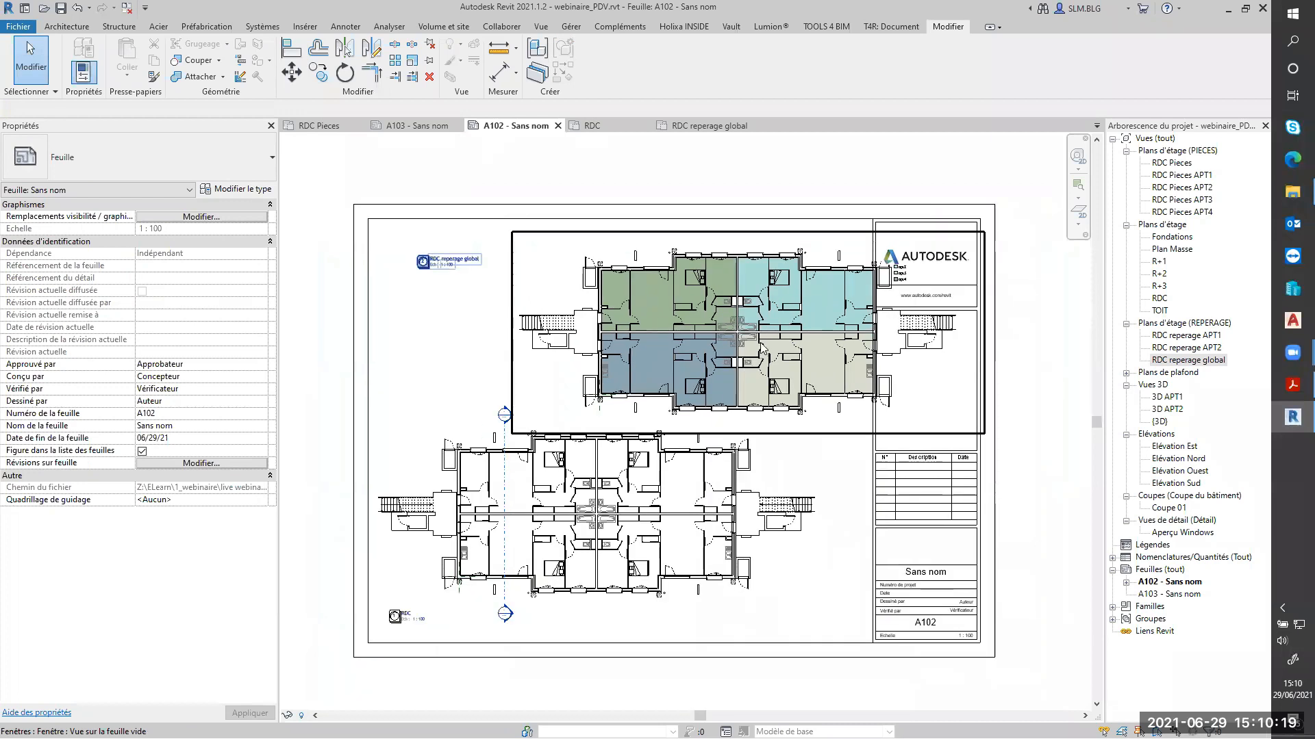
pyautogui.scroll(-1, 762, 351)
pyautogui.moveTo(742, 335); pyautogui.dragTo(640, 331)
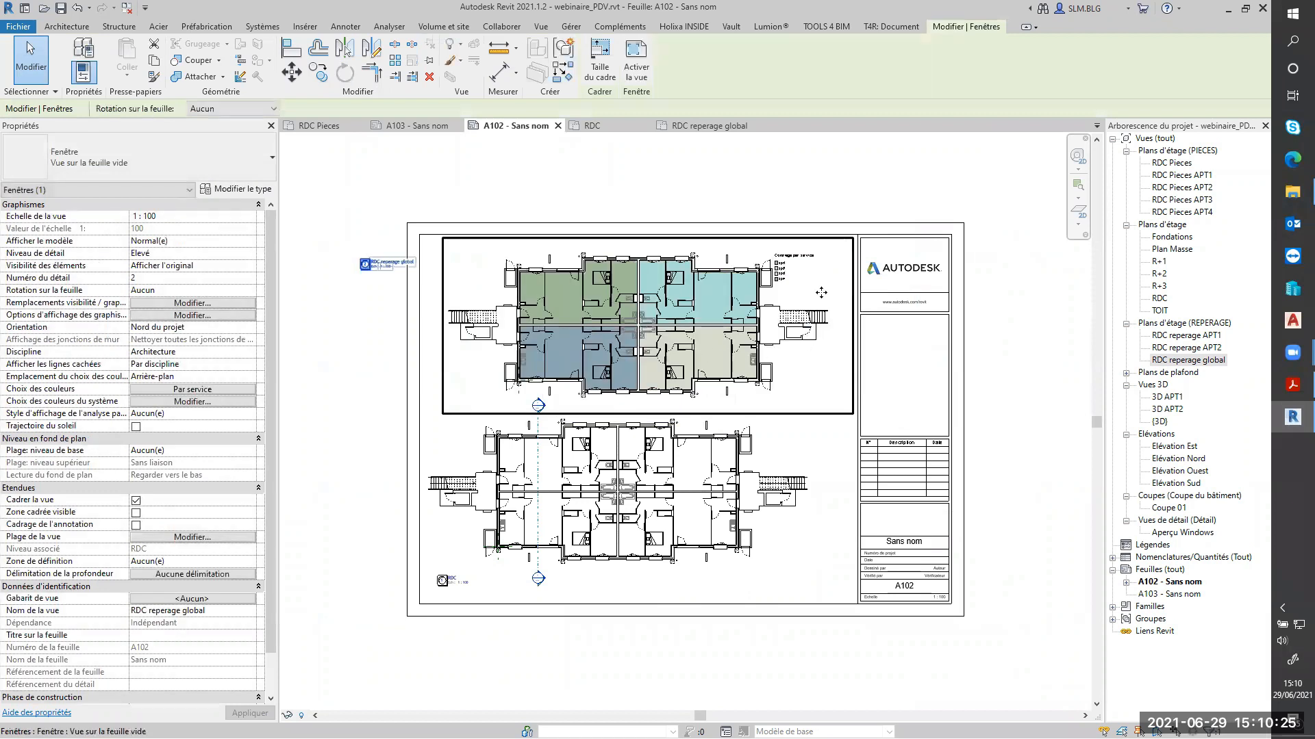
# Step: Move the RDC reperage global view title back inside the sheet frame, beside the upper left of the colored plan
pyautogui.click(798, 174)
pyautogui.click(372, 263)
pyautogui.moveTo(372, 263); pyautogui.dragTo(449, 263)
pyautogui.click(479, 172)
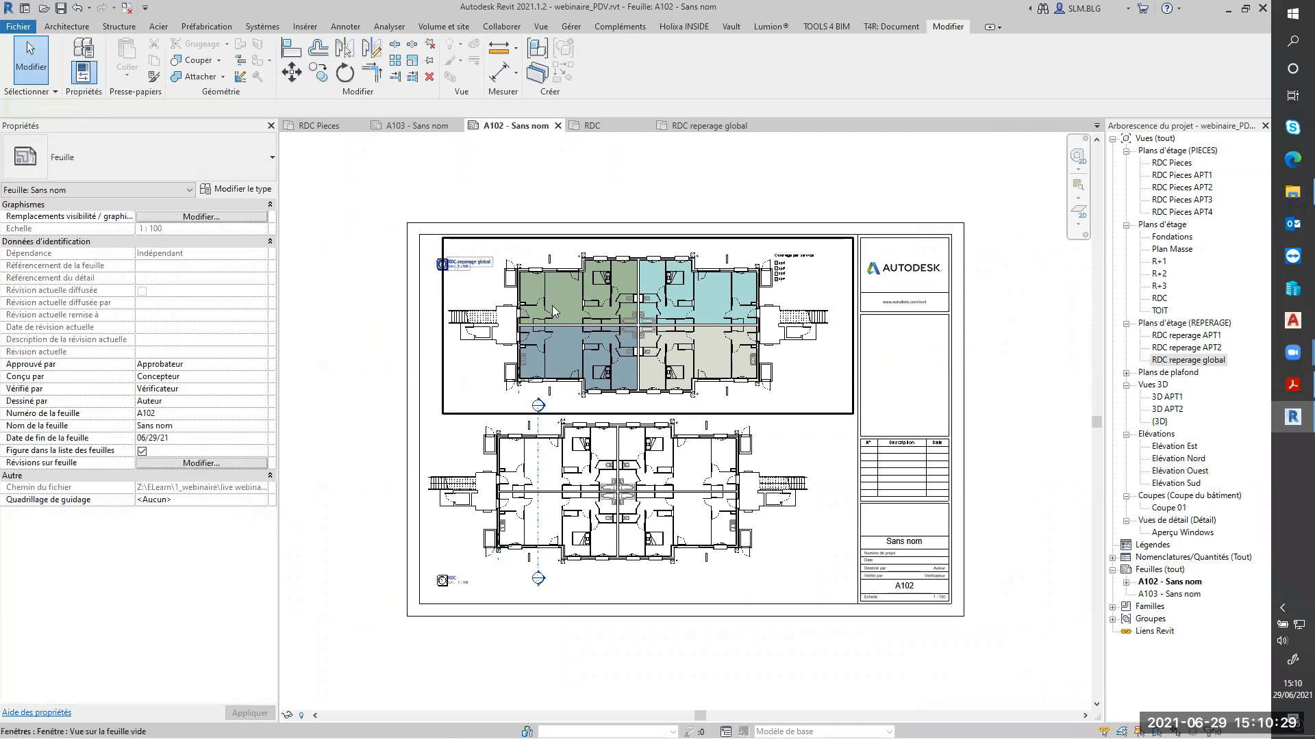
# Step: Shift the RDC viewport to the right so it lines up vertically with the colored plan above it
pyautogui.click(644, 503)
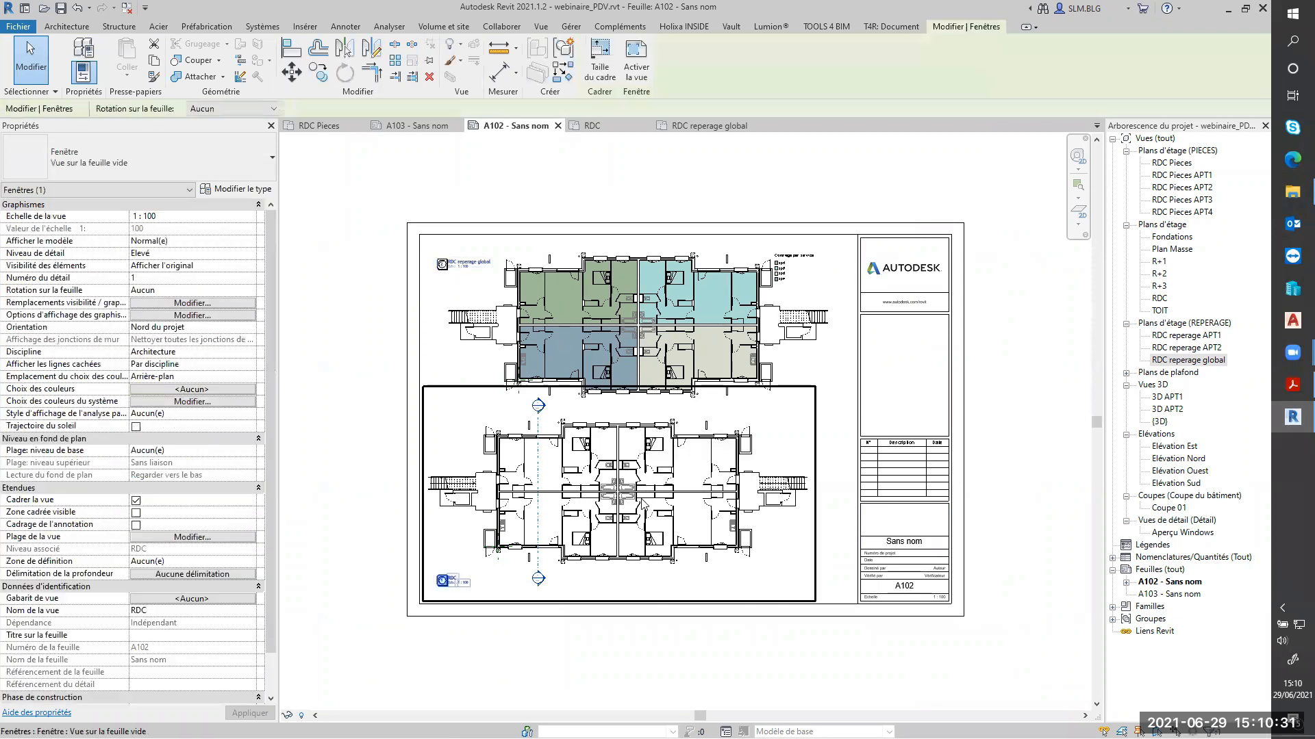
pyautogui.moveTo(619, 498); pyautogui.dragTo(638, 498)
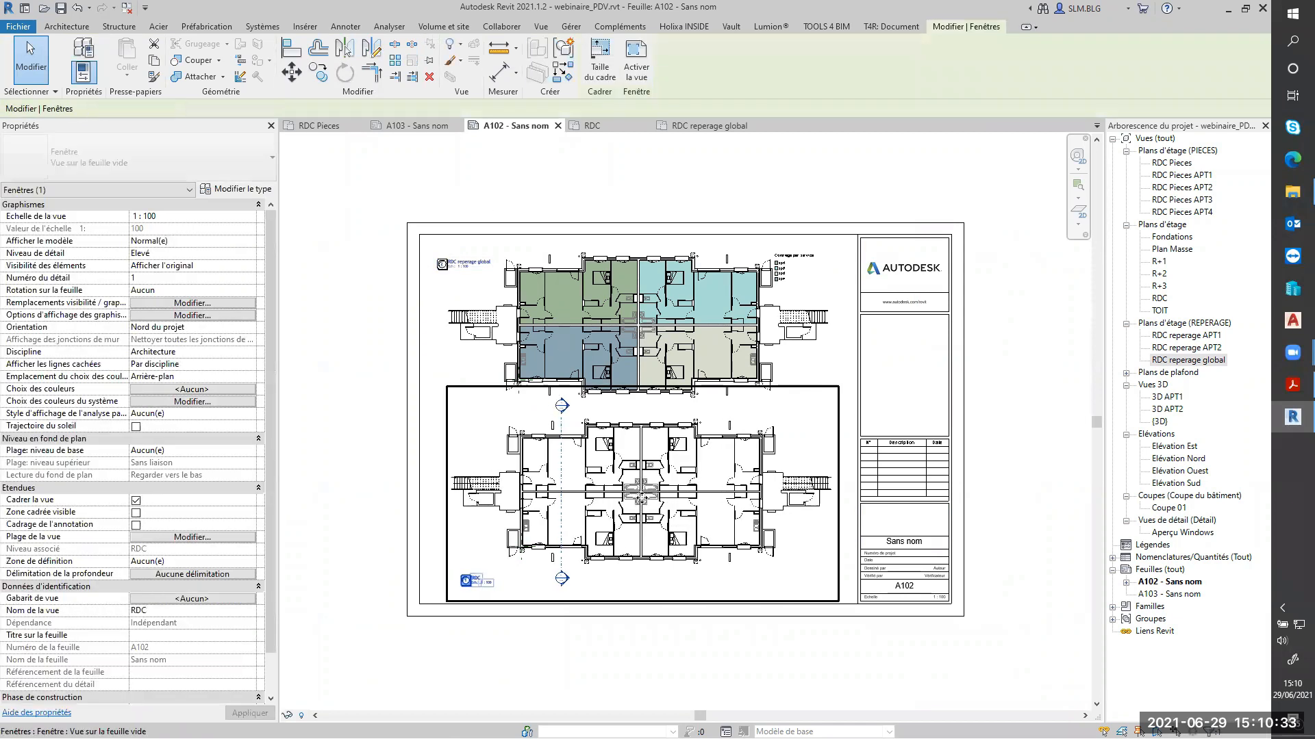
pyautogui.click(713, 192)
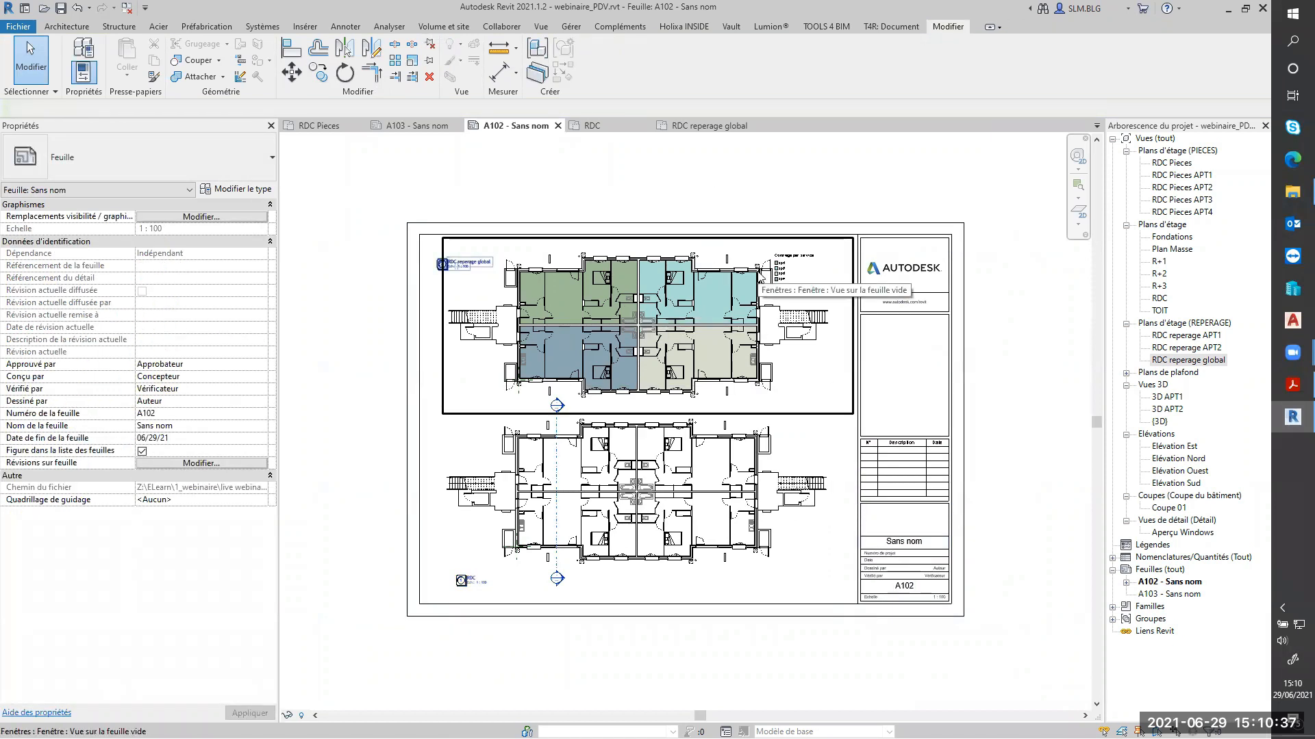
# Step: Open sheet A103 and rename it APT1, keeping its number
pyautogui.click(428, 127)
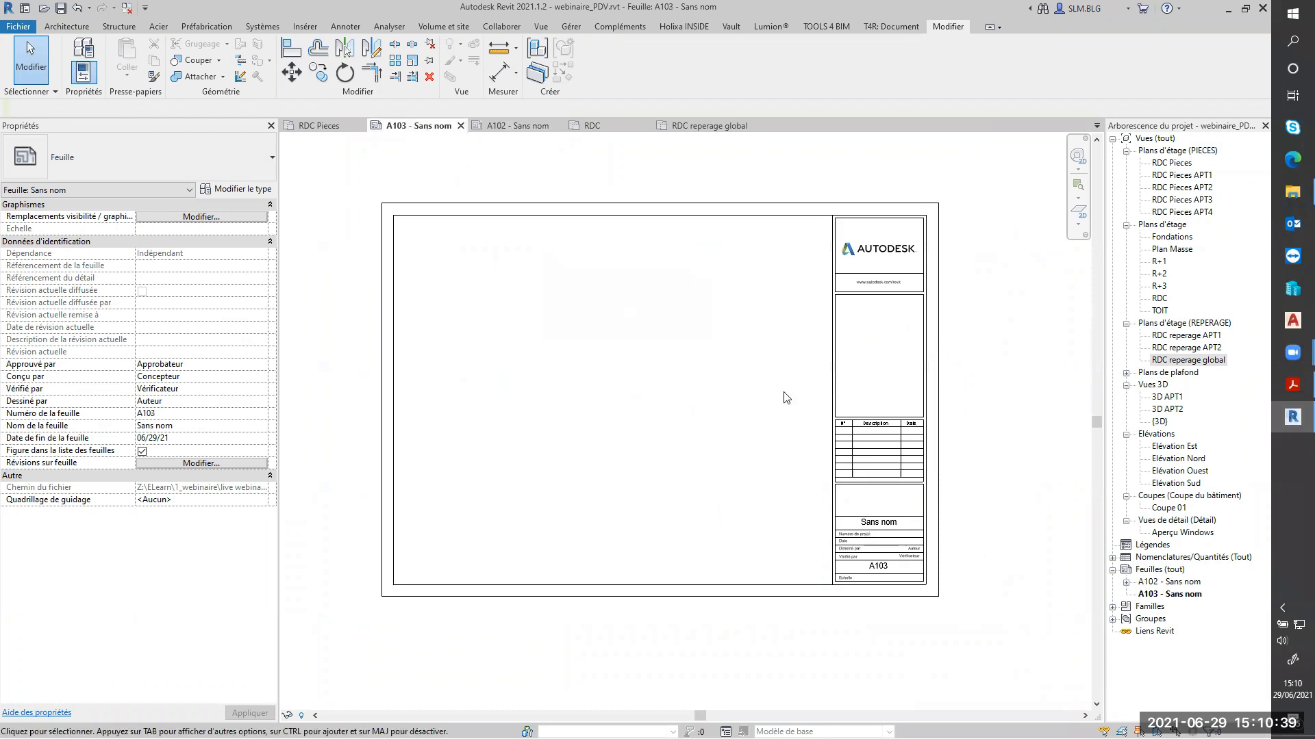
pyautogui.rightClick(1178, 595)
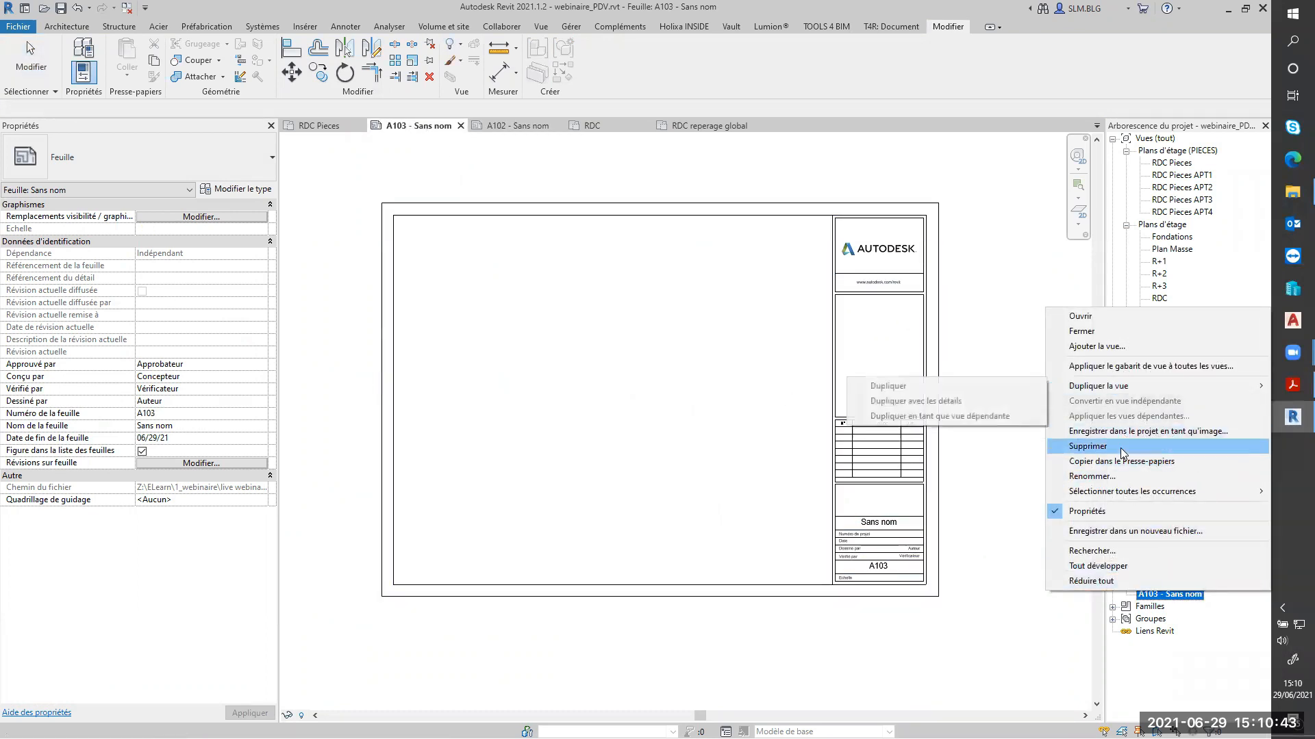
pyautogui.click(1108, 481)
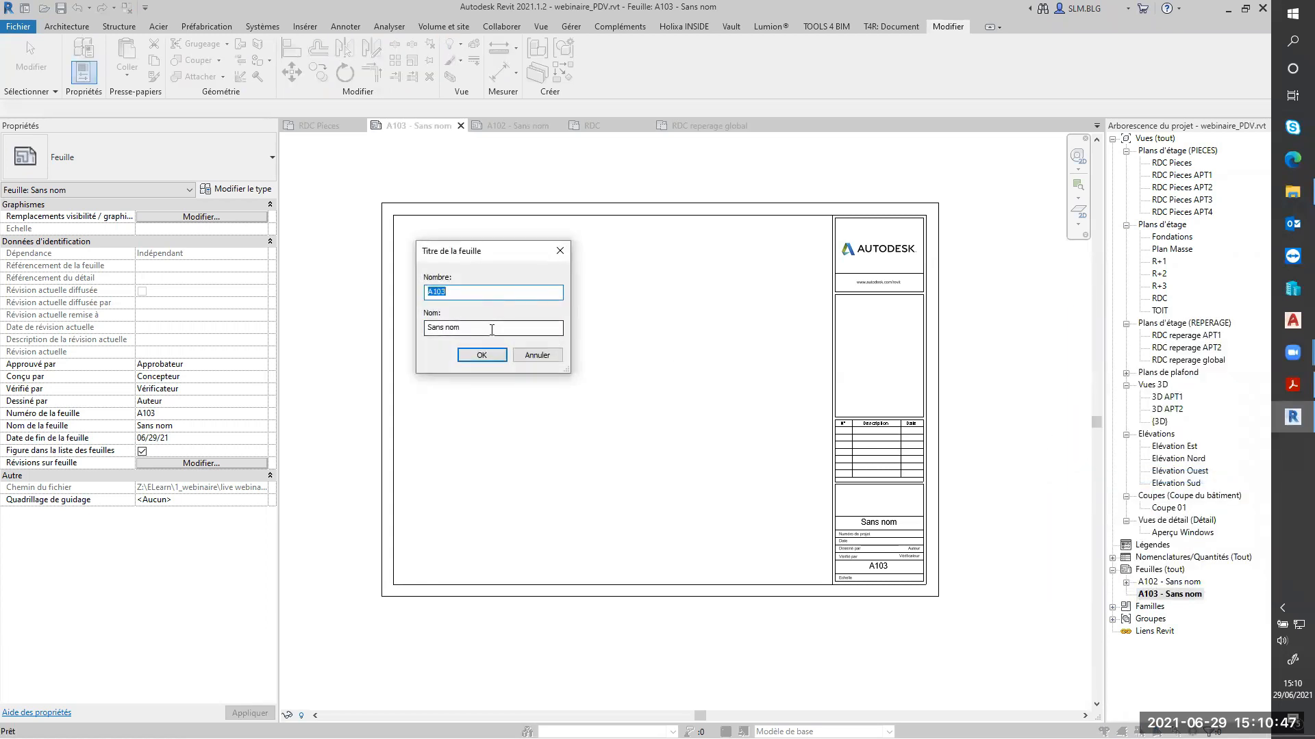
pyautogui.press('Tab')
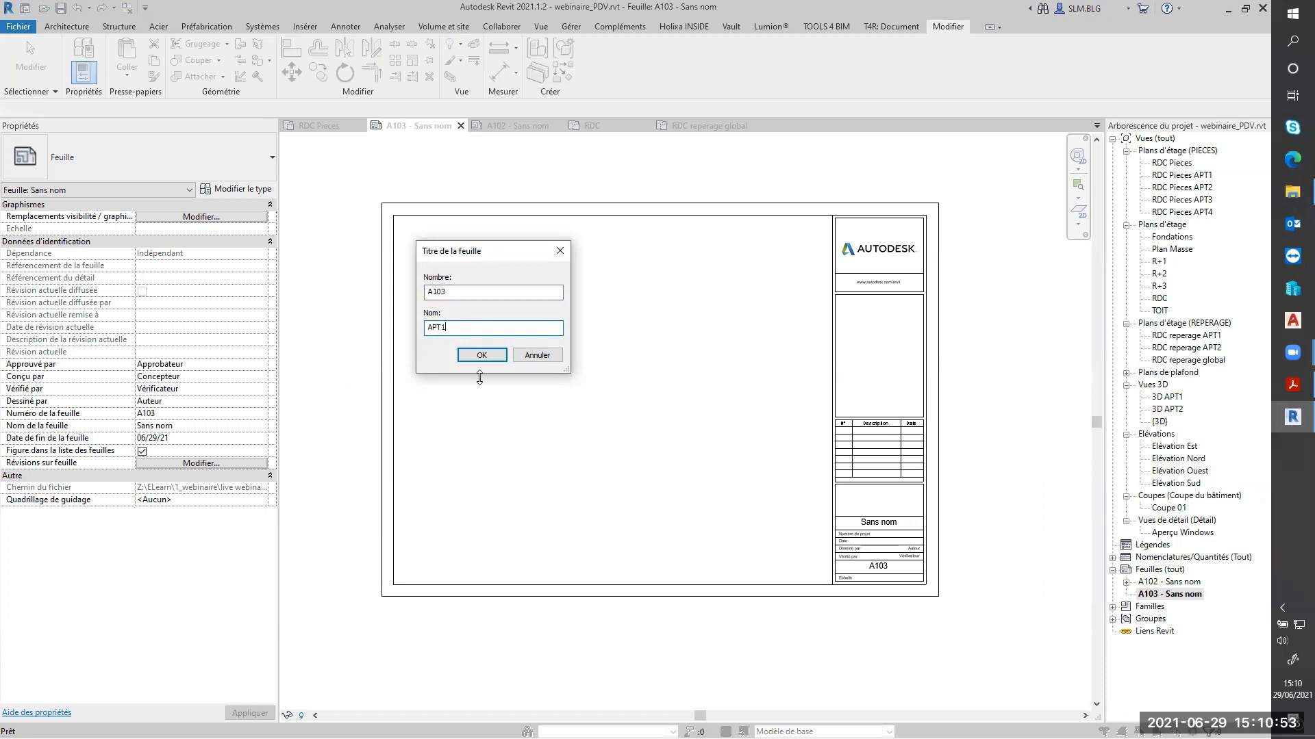
pyautogui.click(482, 355)
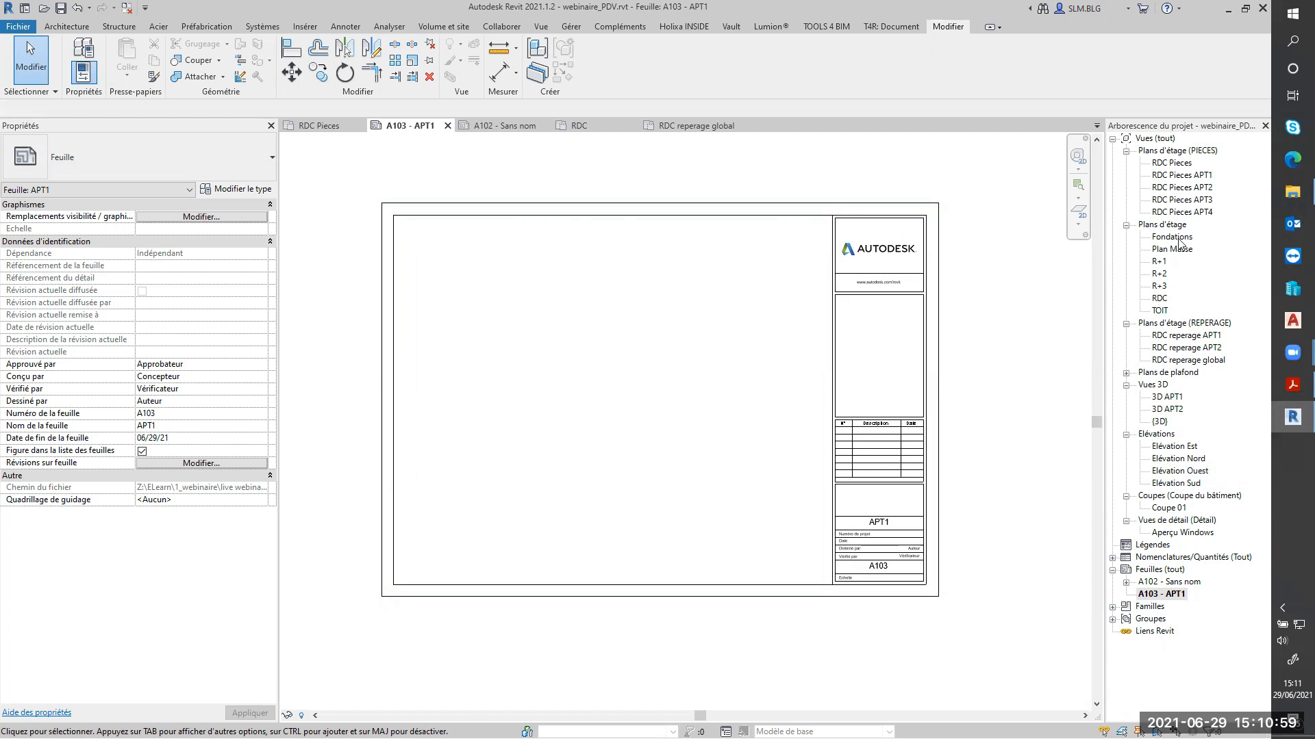
# Step: Place the RDC Pieces APT1 plan in the lower left of sheet A103
pyautogui.moveTo(1185, 176); pyautogui.dragTo(654, 375)
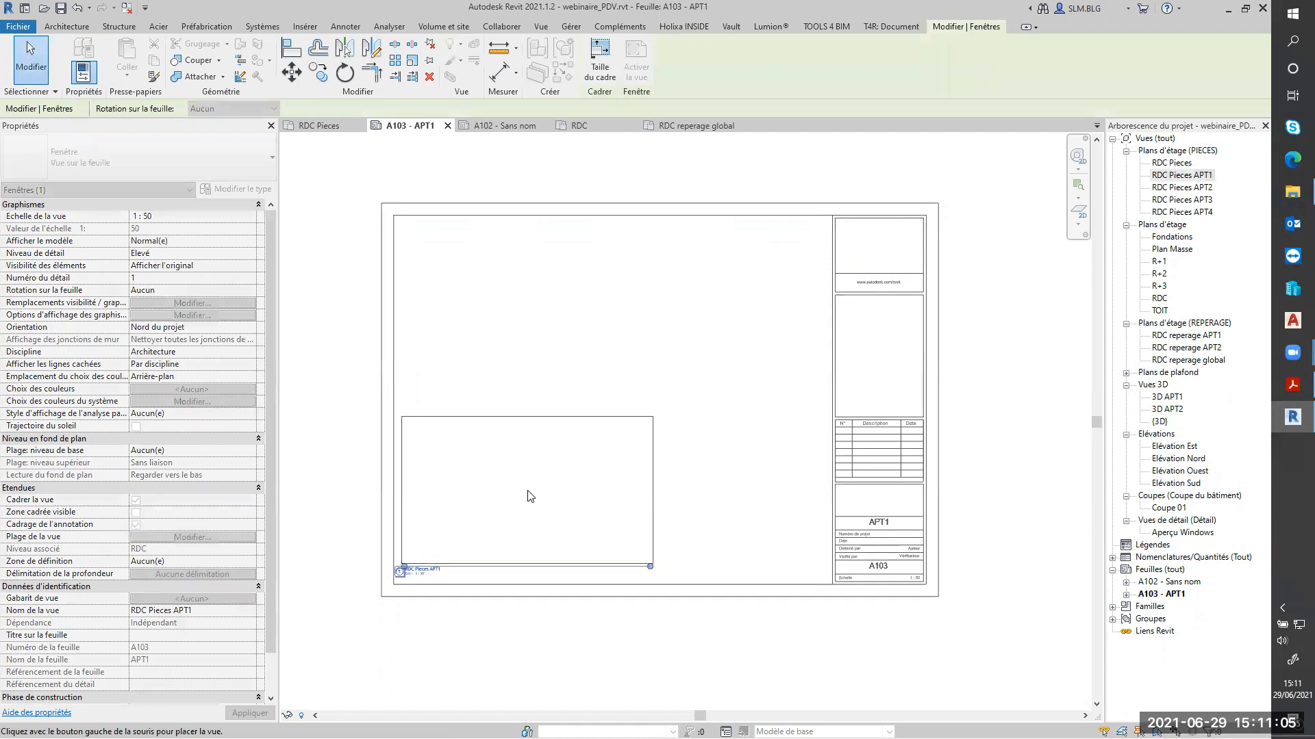
pyautogui.click(531, 496)
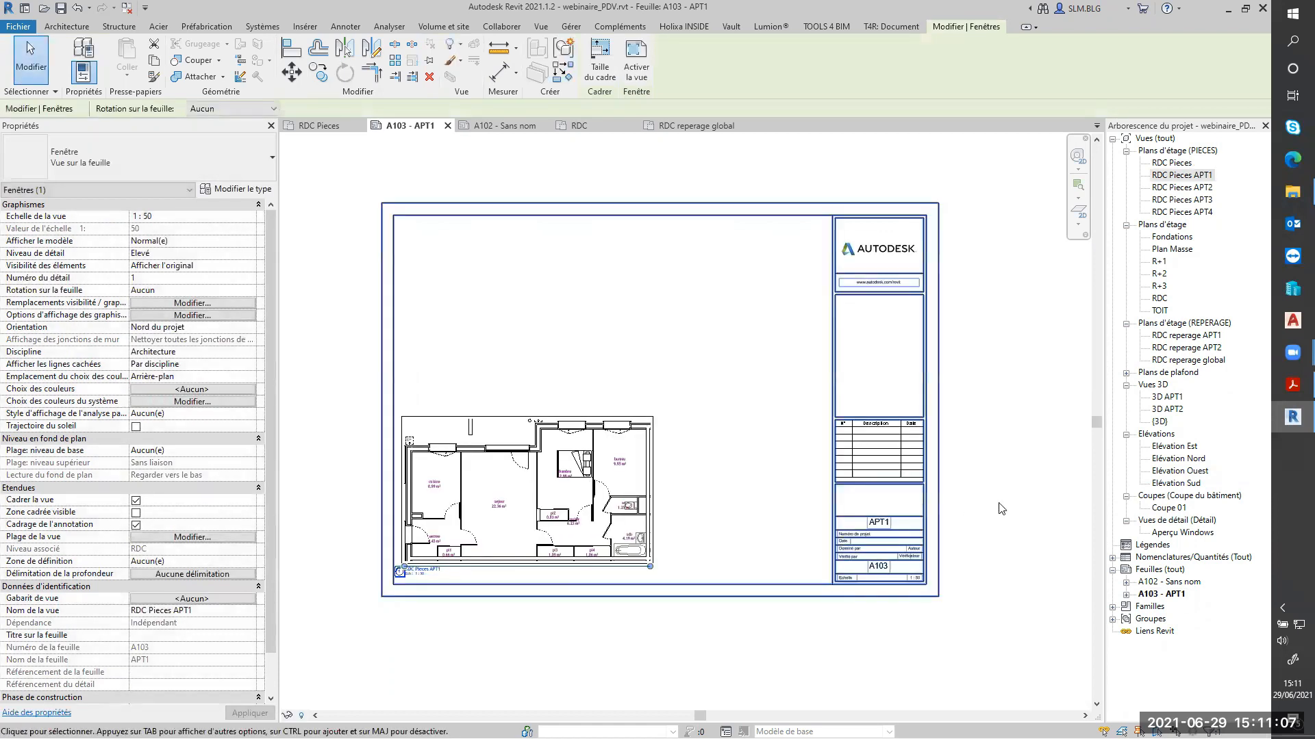
pyautogui.click(1032, 511)
# Step: Change the RDC Pieces APT1 viewport's type to "Vue sur la feuille vide"
pyautogui.click(600, 543)
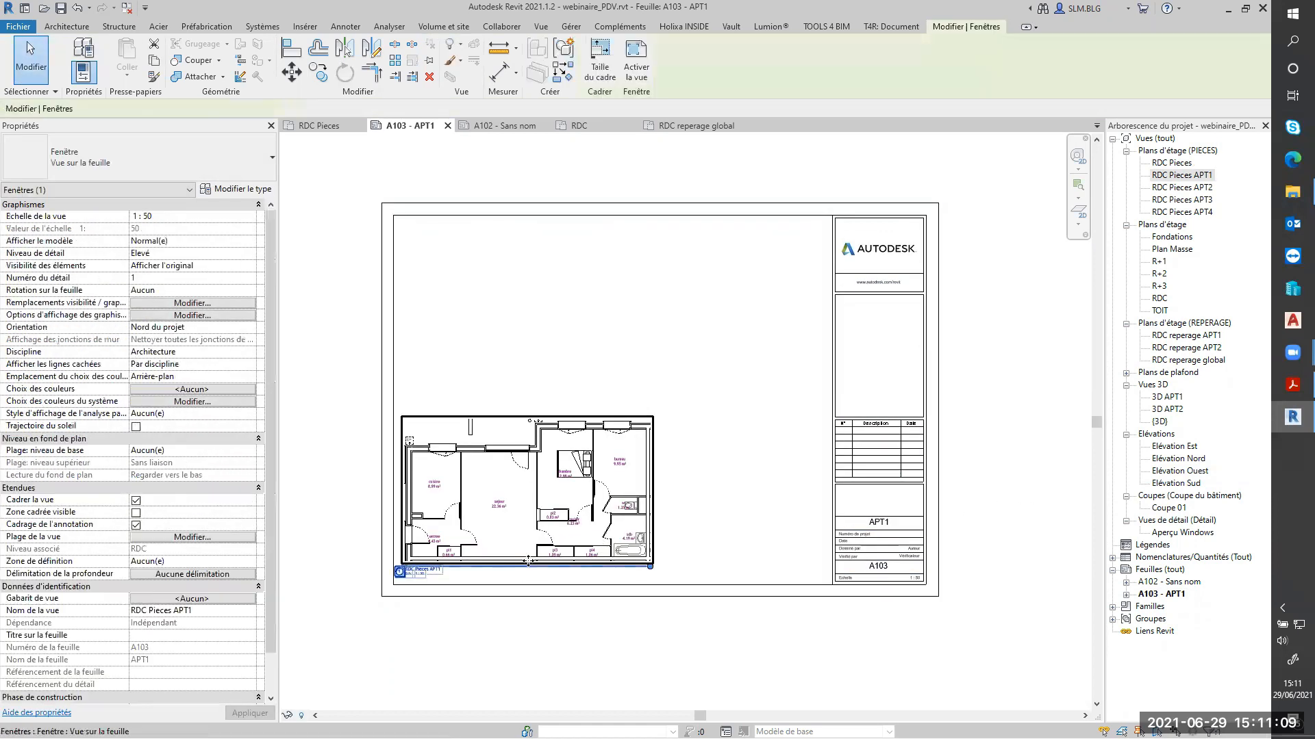
pyautogui.click(177, 178)
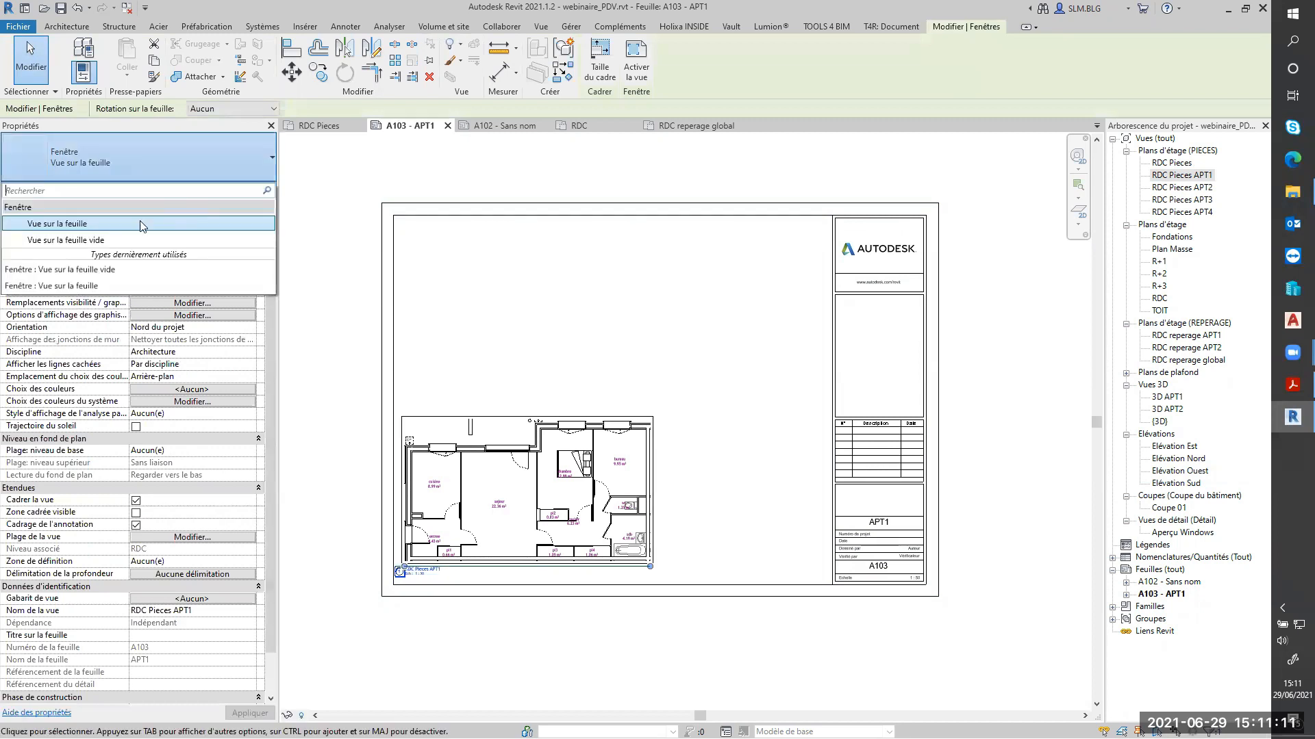
pyautogui.click(100, 240)
pyautogui.click(480, 175)
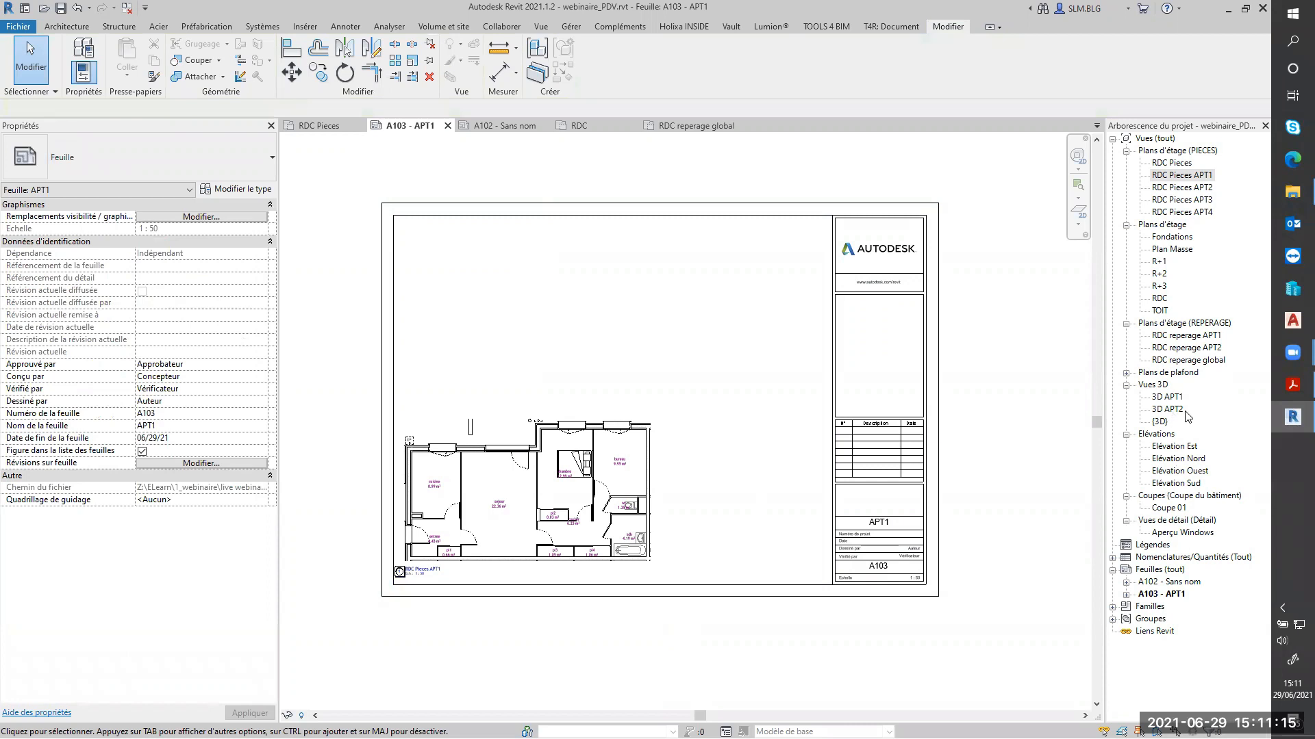
# Step: Place the 3D APT1 view in the upper right of the sheet, beside the title block
pyautogui.moveTo(1168, 398); pyautogui.dragTo(794, 367)
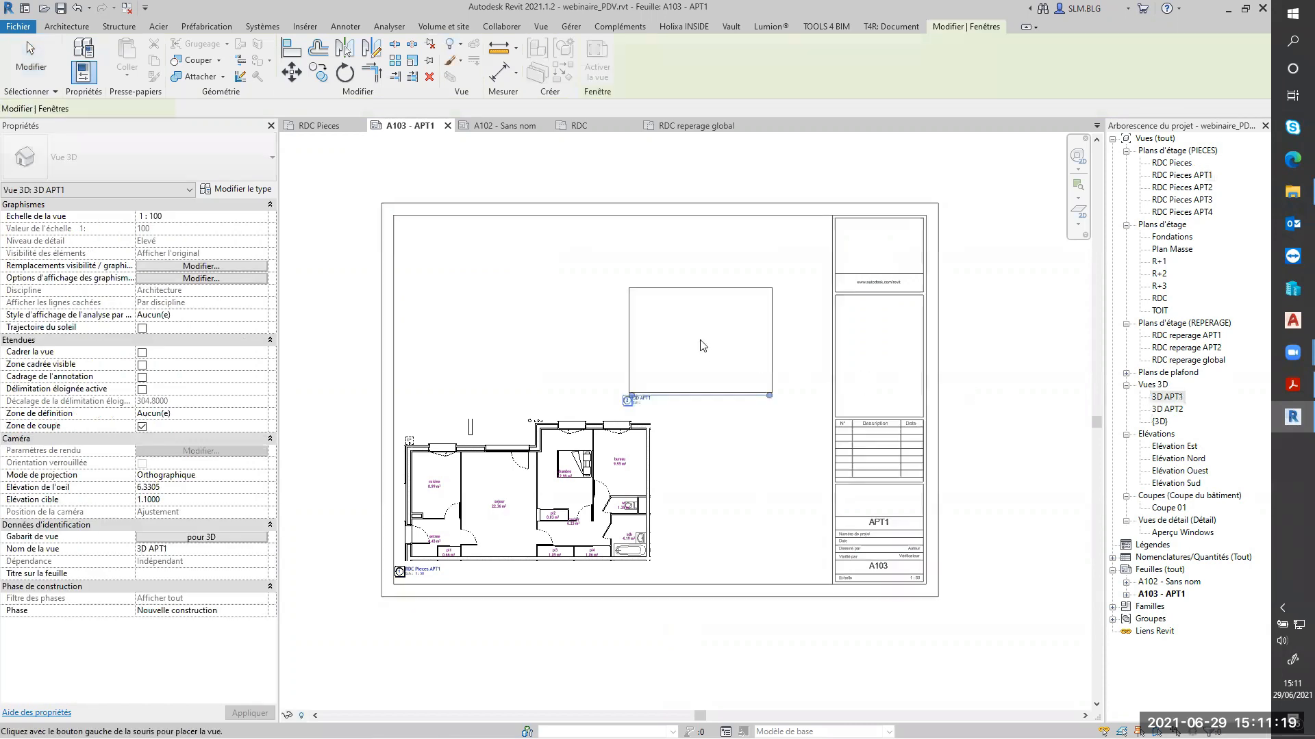
pyautogui.click(744, 295)
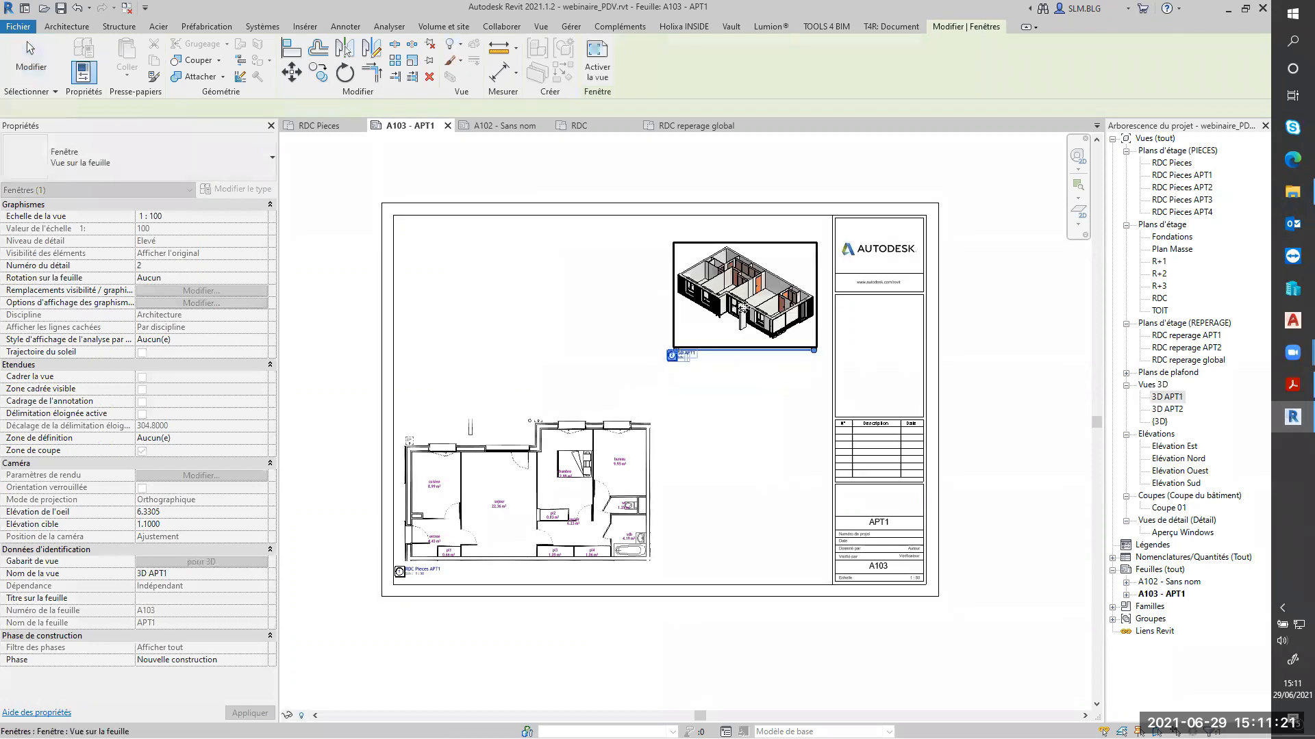
pyautogui.click(1041, 372)
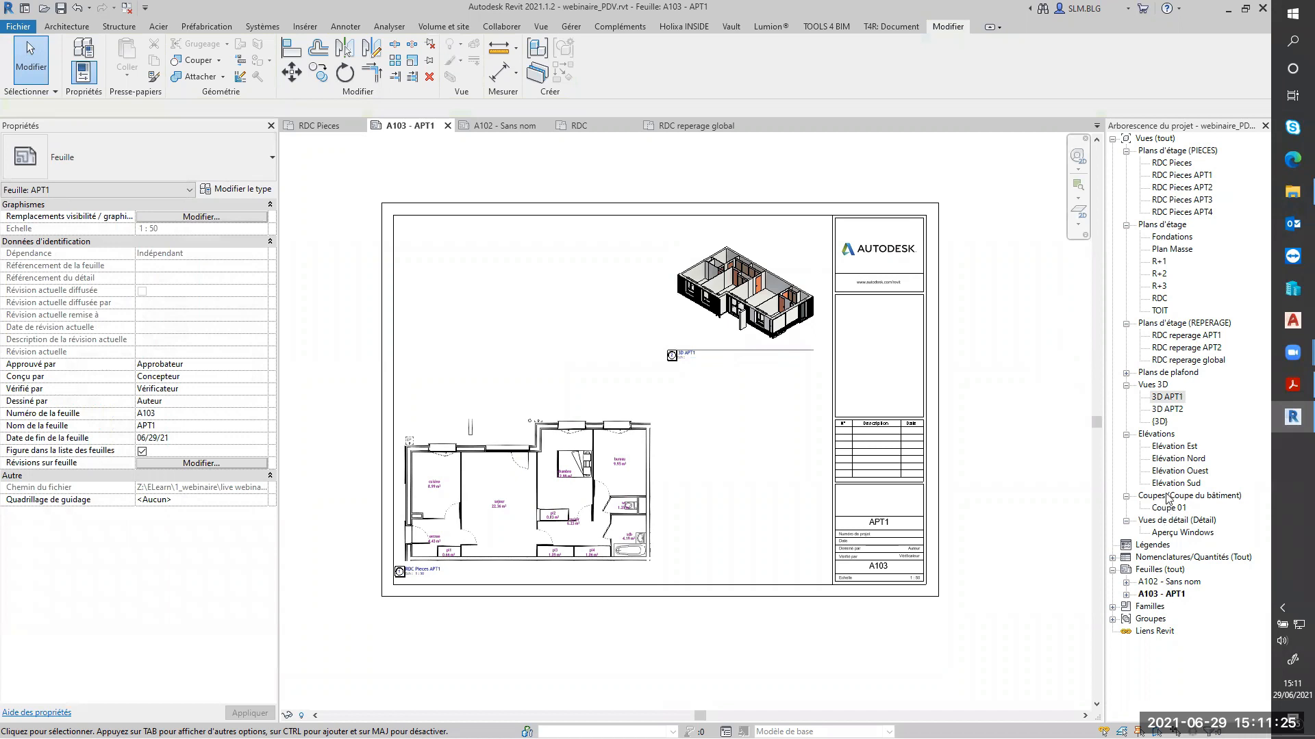
# Step: Place the Nomenclature apt1 schedule on the sheet below the 3D view, right of the apartment plan
pyautogui.click(1113, 558)
pyautogui.click(1175, 570)
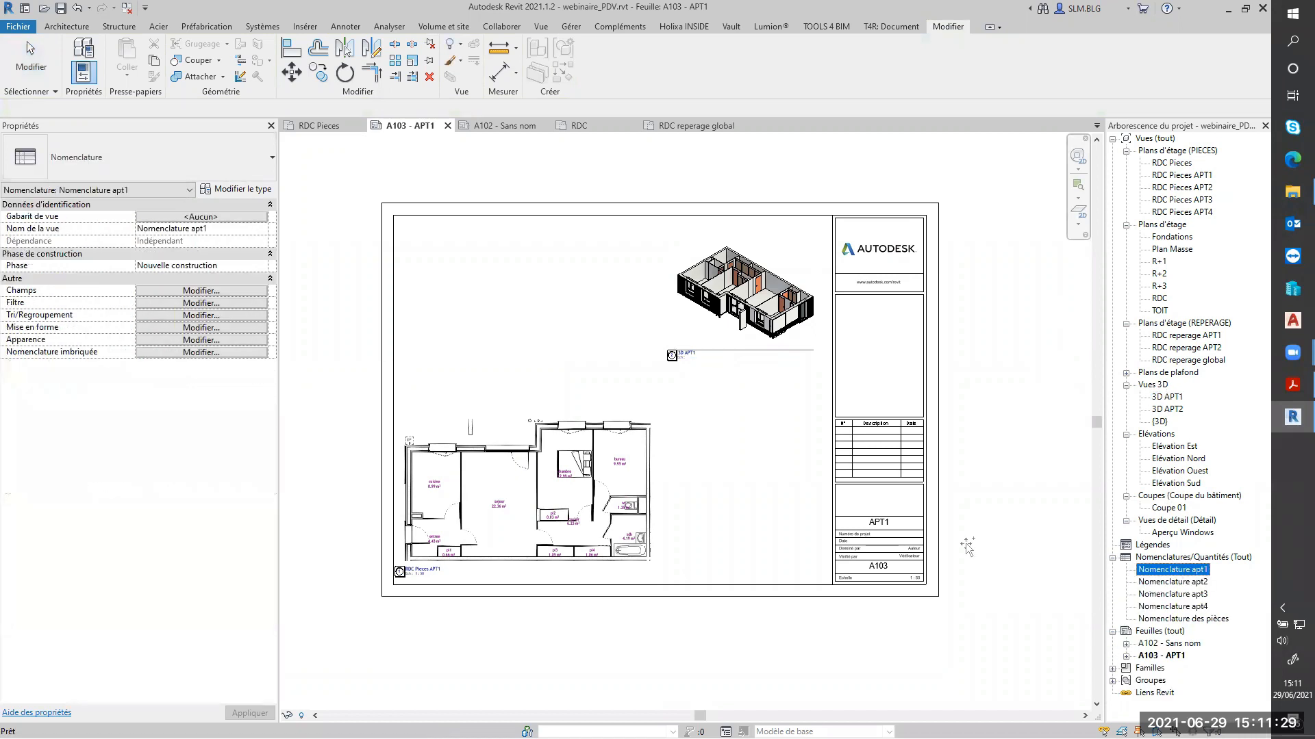
pyautogui.moveTo(719, 499); pyautogui.dragTo(746, 490)
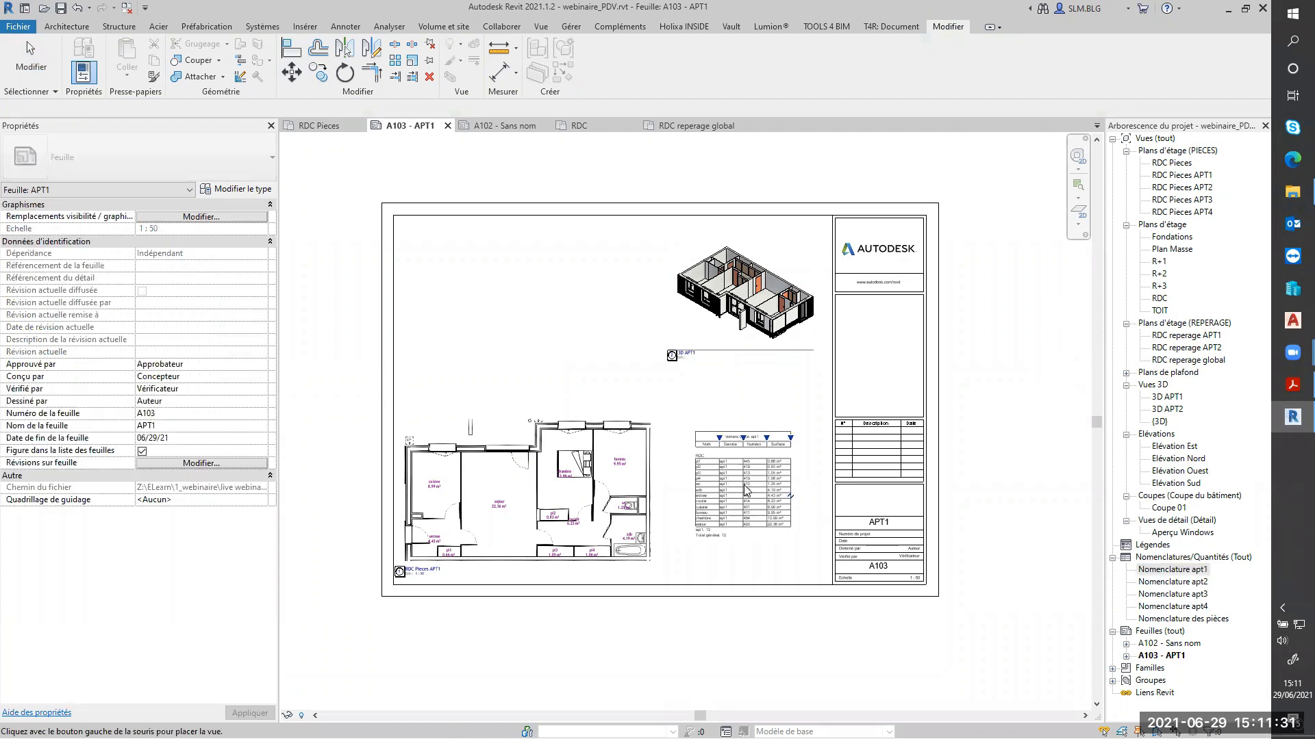
pyautogui.click(746, 490)
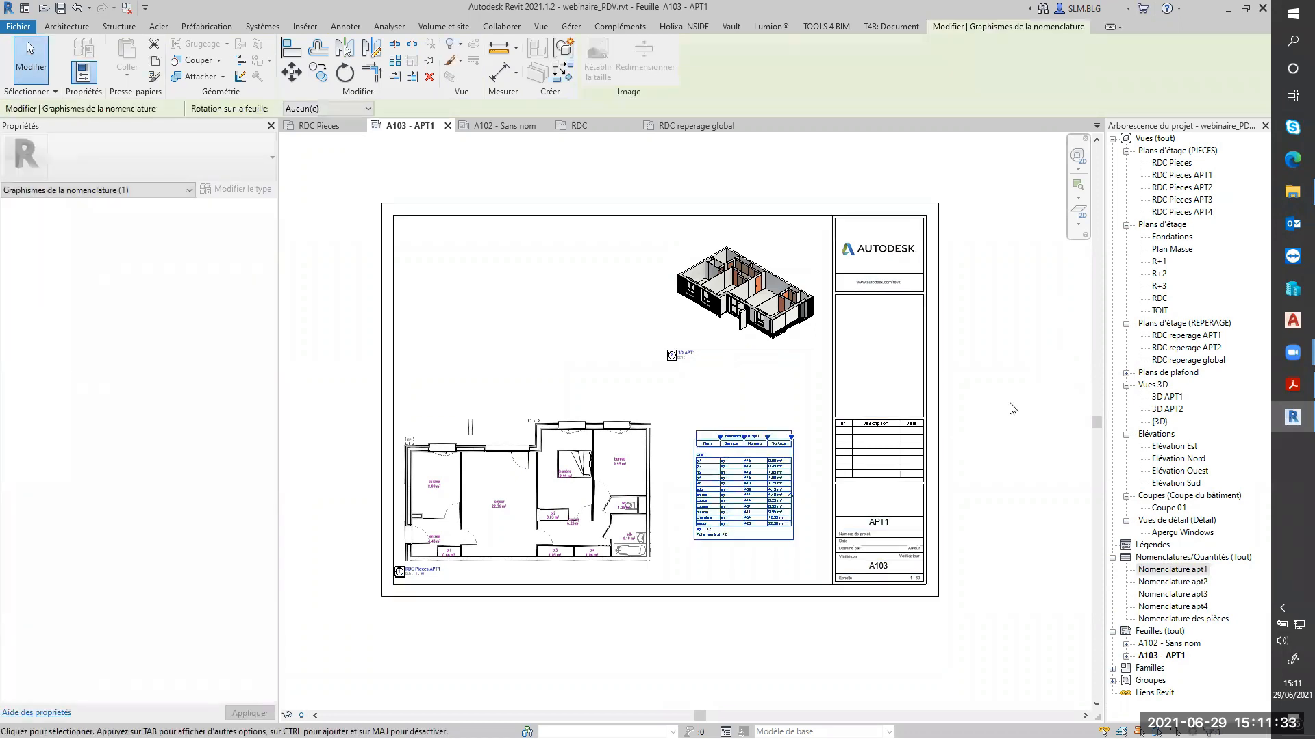
pyautogui.press('Escape')
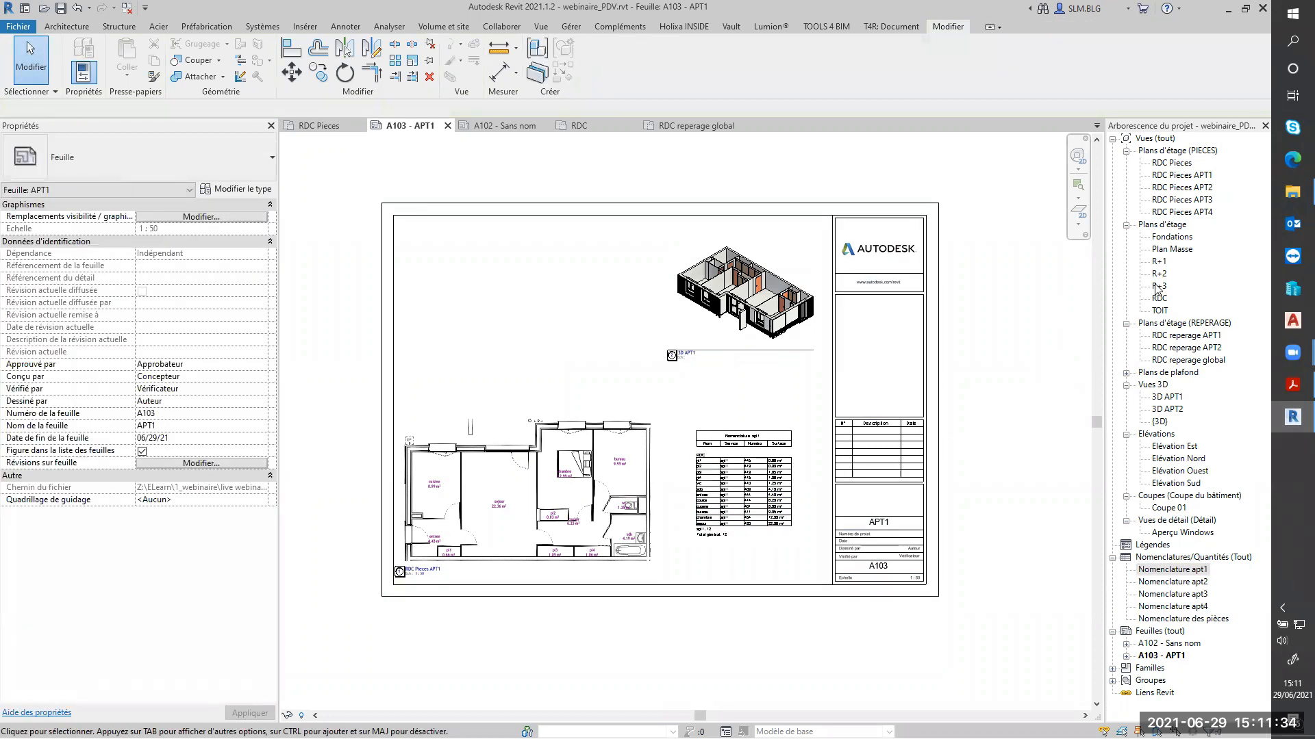
# Step: Place the RDC reperage APT1 location plan in the upper left of the sheet, above the apartment plan
pyautogui.click(1204, 336)
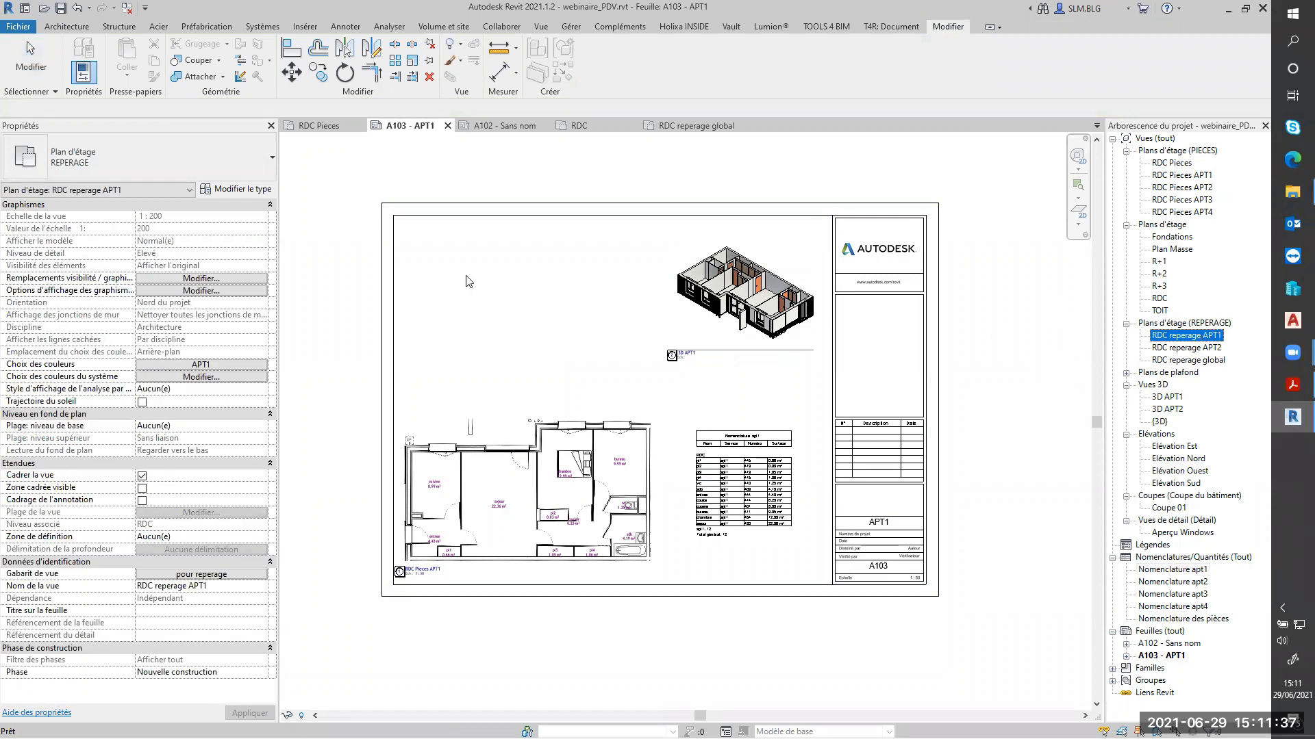
pyautogui.moveTo(466, 281); pyautogui.dragTo(472, 282)
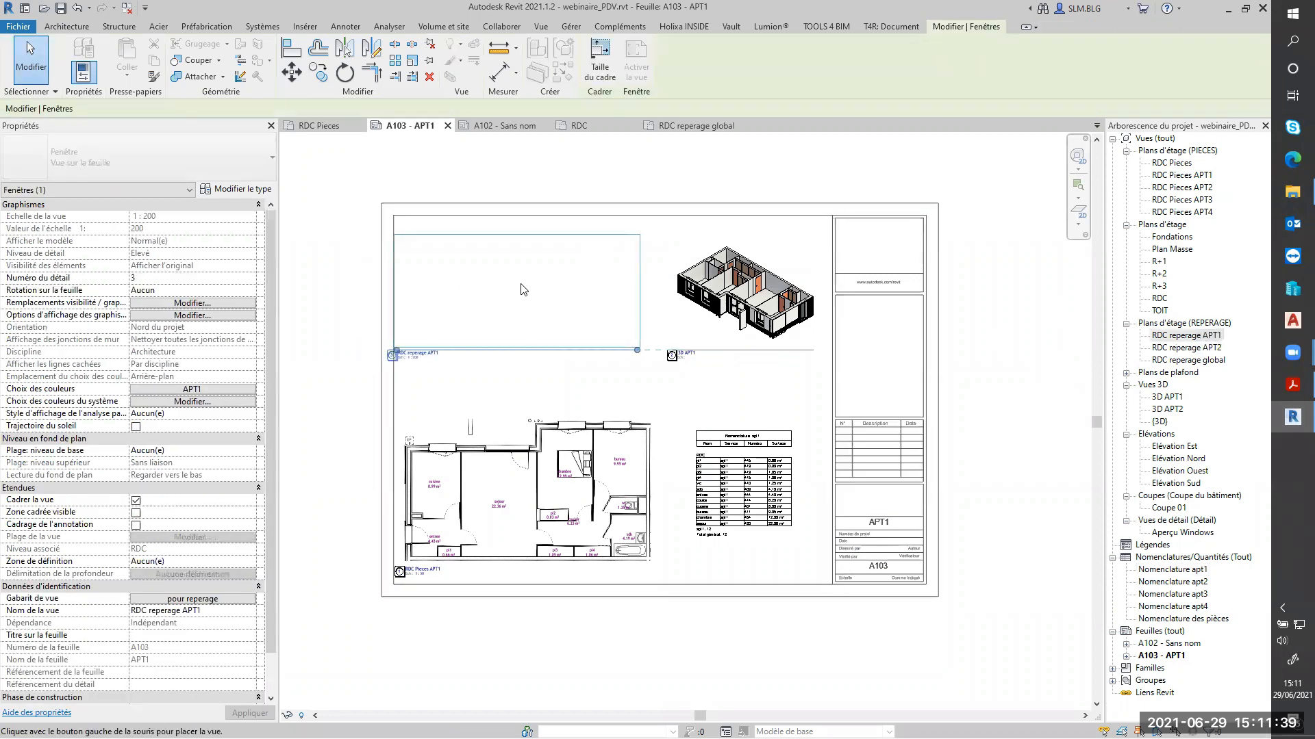
pyautogui.click(524, 286)
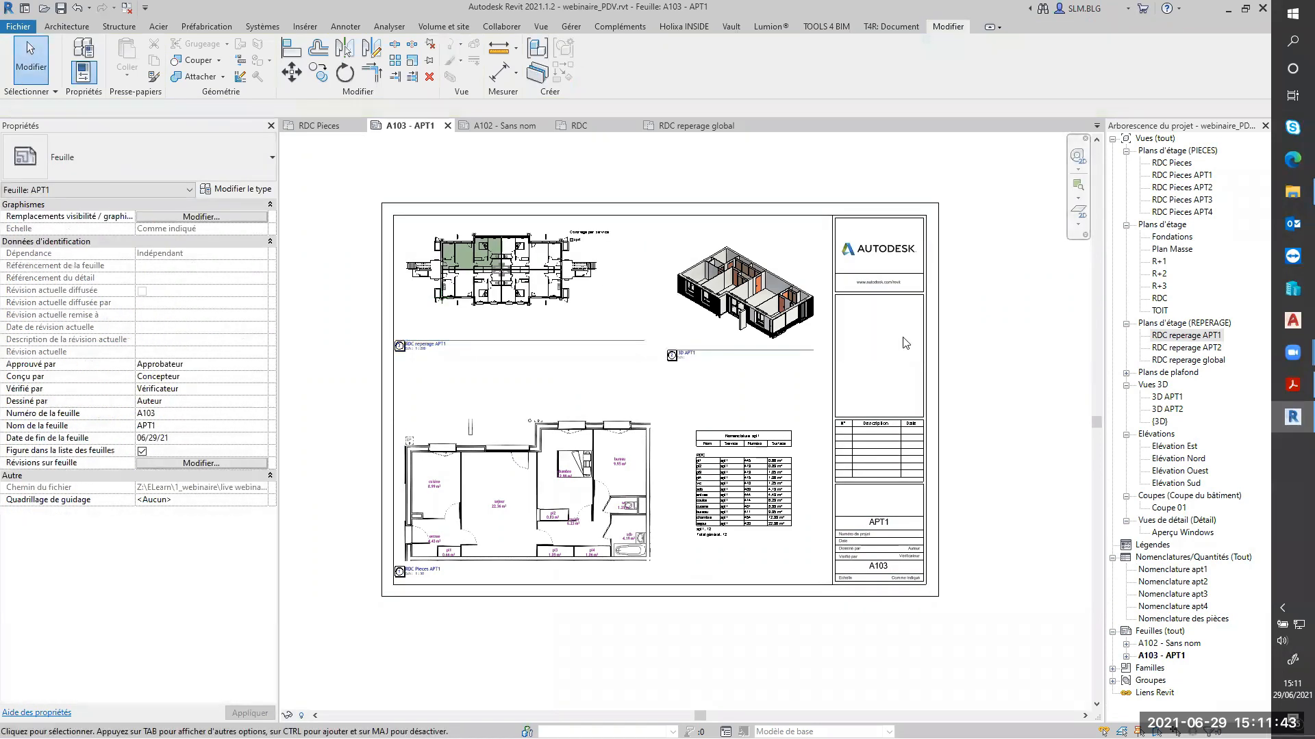
# Step: Select the sheet's three viewports together and change their type to "Vue sur la feuille vide"
pyautogui.click(730, 353)
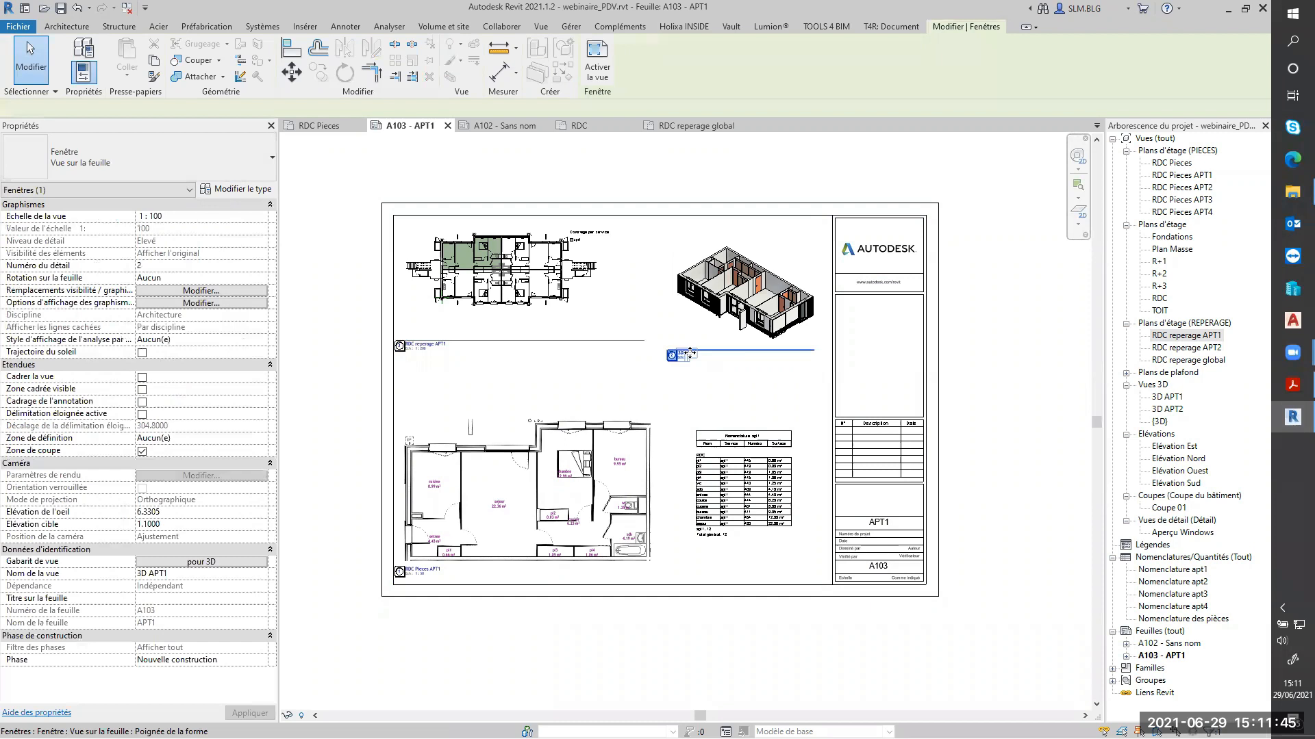
pyautogui.keyDown('ctrl'); pyautogui.click(468, 321); pyautogui.keyUp('ctrl')
pyautogui.click(168, 168)
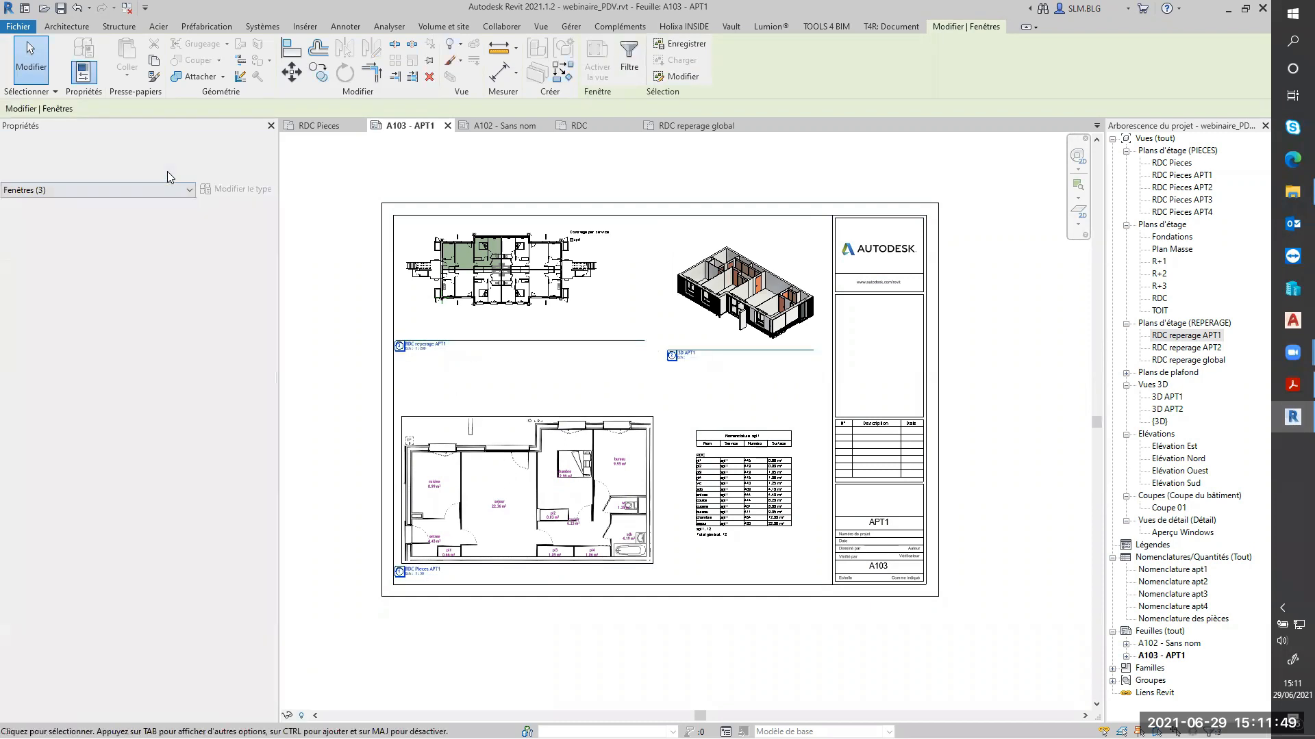
pyautogui.click(106, 241)
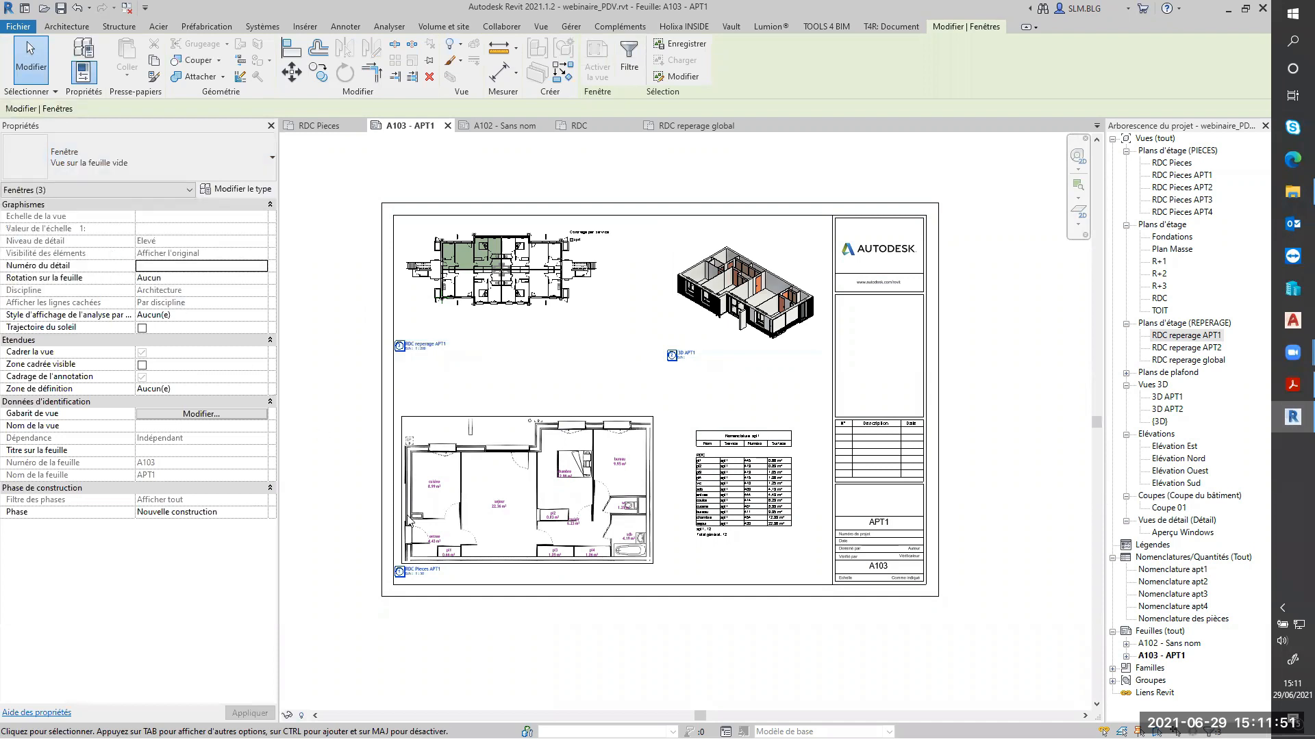
pyautogui.click(714, 351)
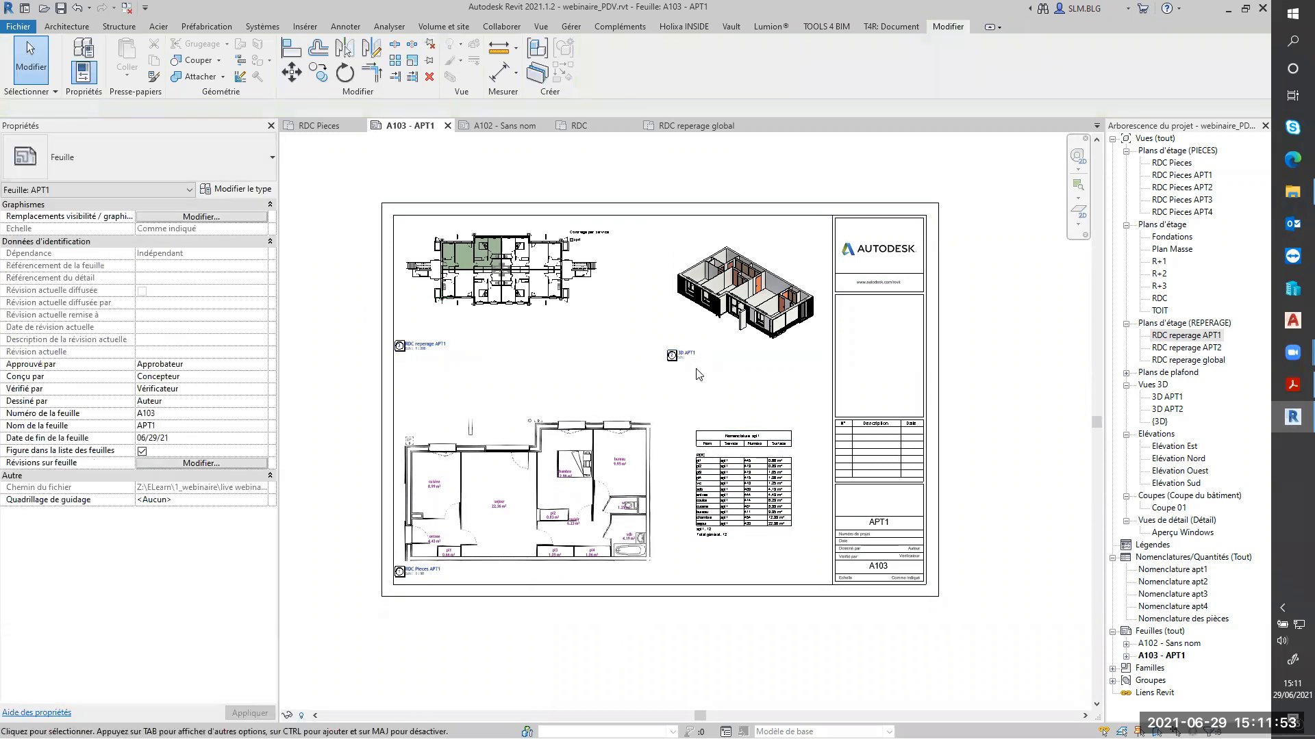
# Step: Move the 3D APT1 viewport slightly left and down, away from the title block
pyautogui.scroll(1, 708, 388)
pyautogui.scroll(-1, 708, 389)
pyautogui.click(756, 331)
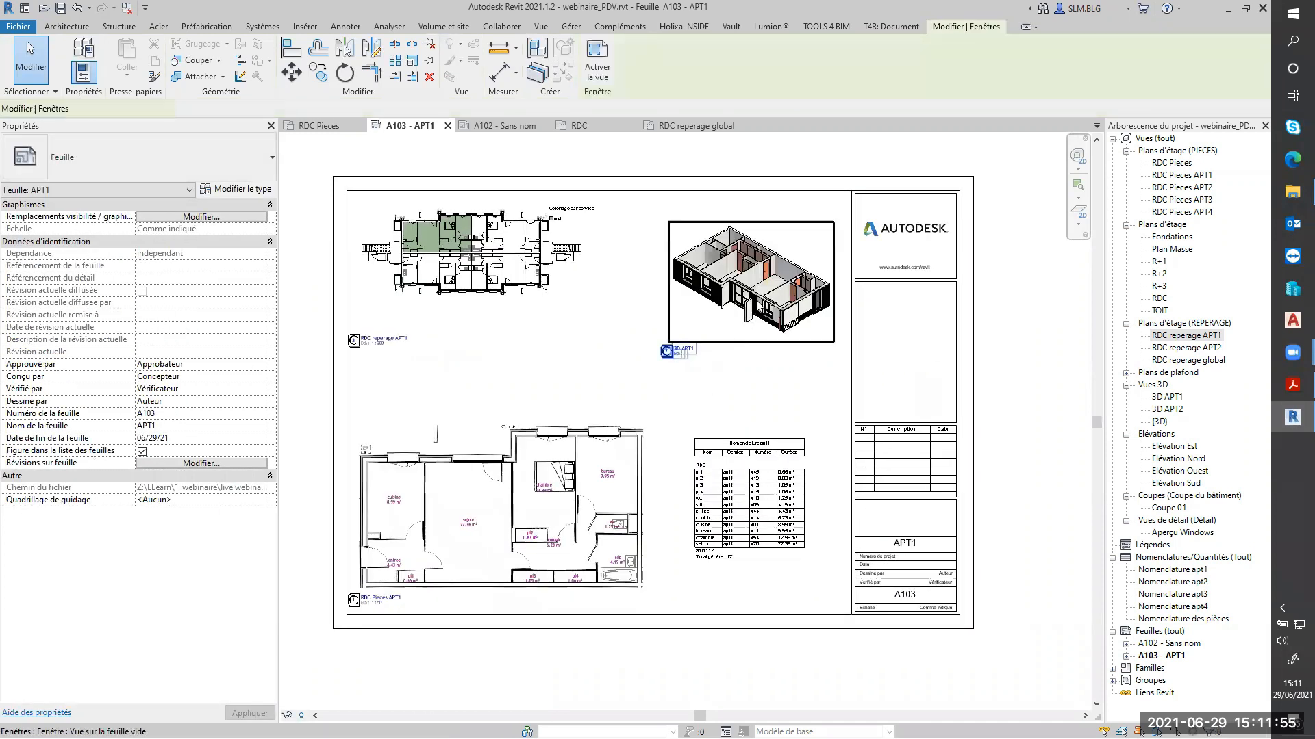
pyautogui.moveTo(745, 299); pyautogui.dragTo(706, 320)
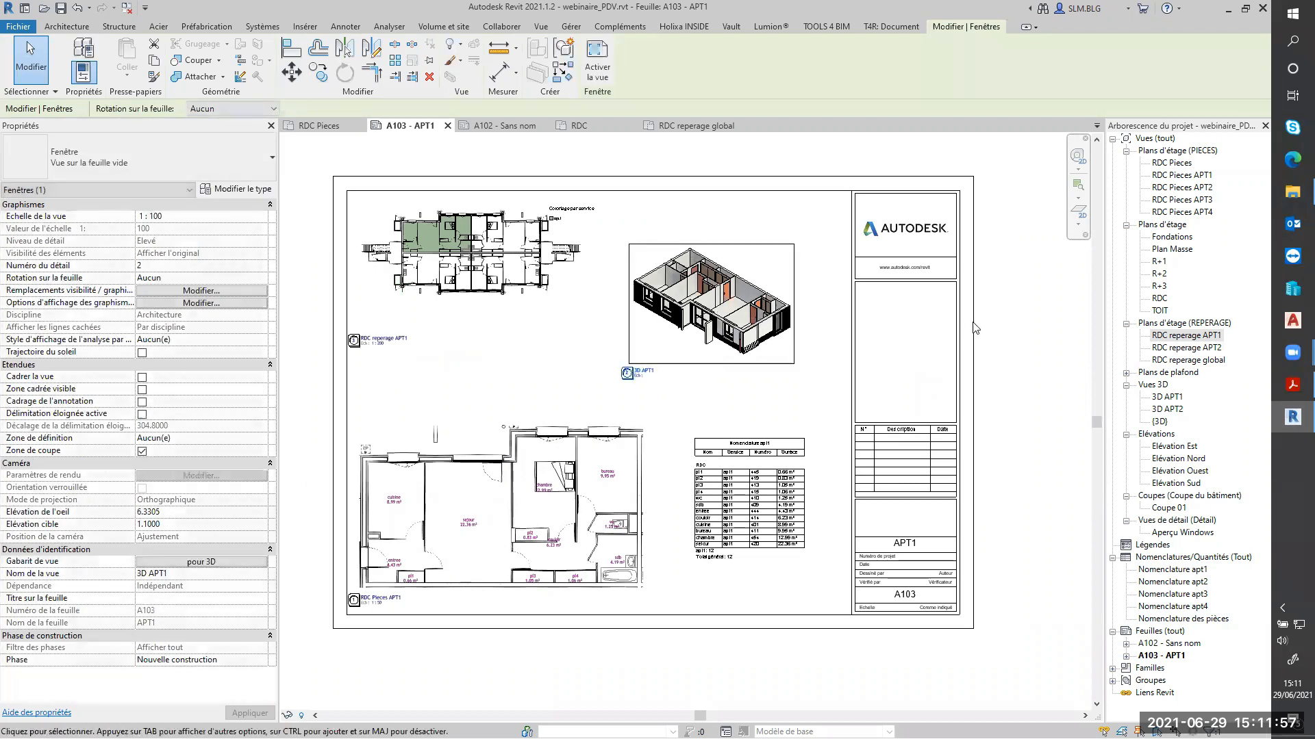
pyautogui.click(1035, 328)
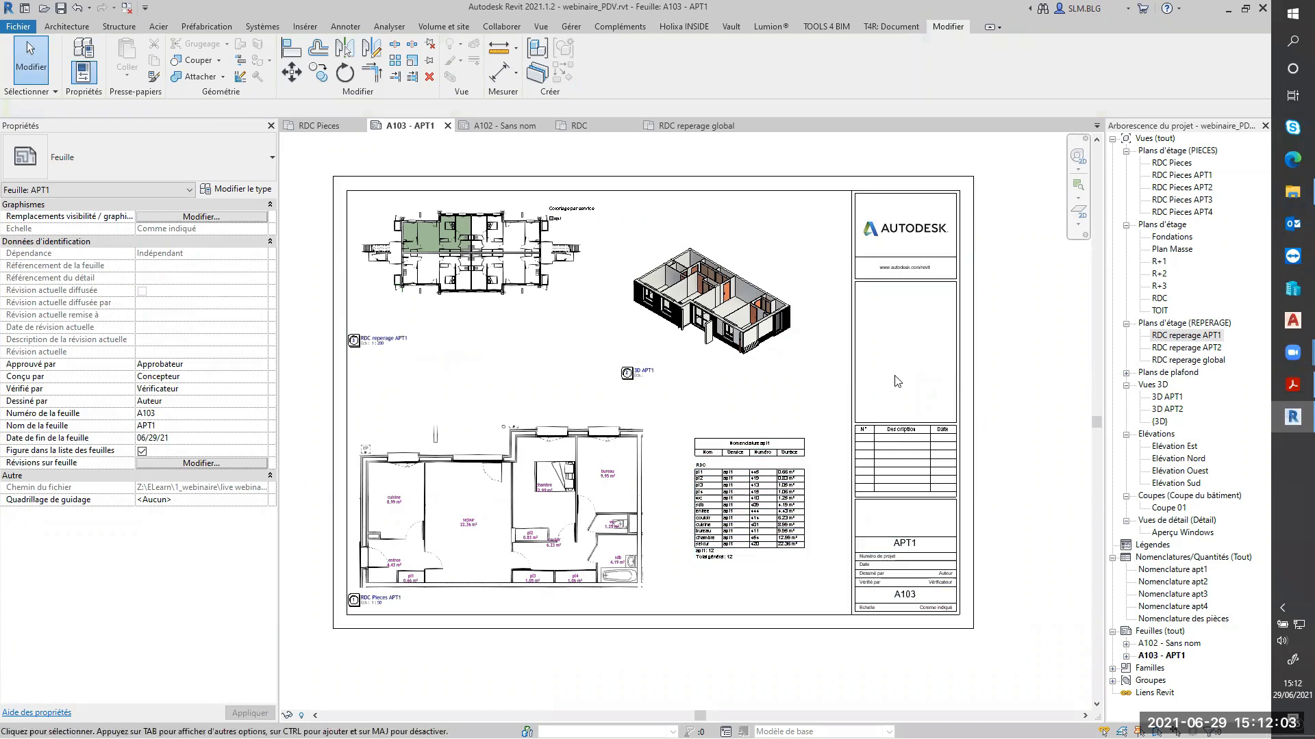
# Step: Open the 3D APT1 view, set its scale to 1:50 and return to sheet A103
pyautogui.doubleClick(1167, 397)
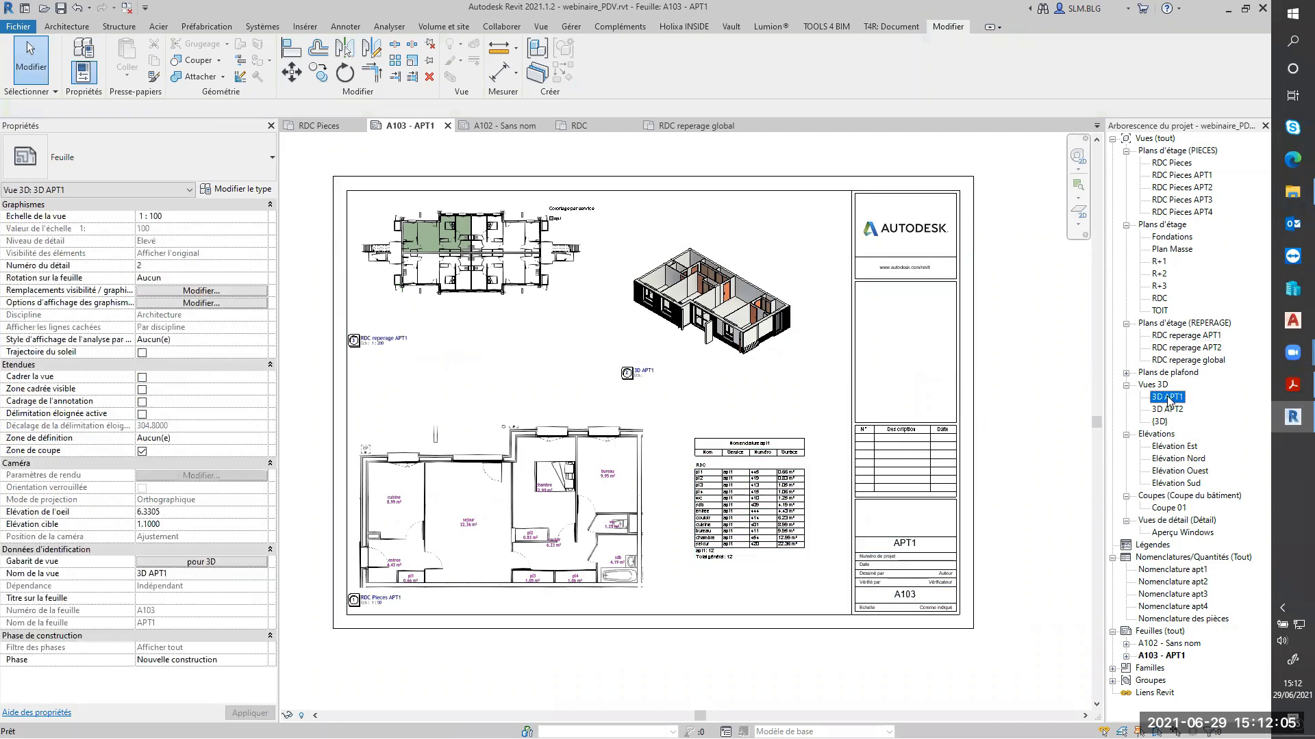
pyautogui.click(309, 716)
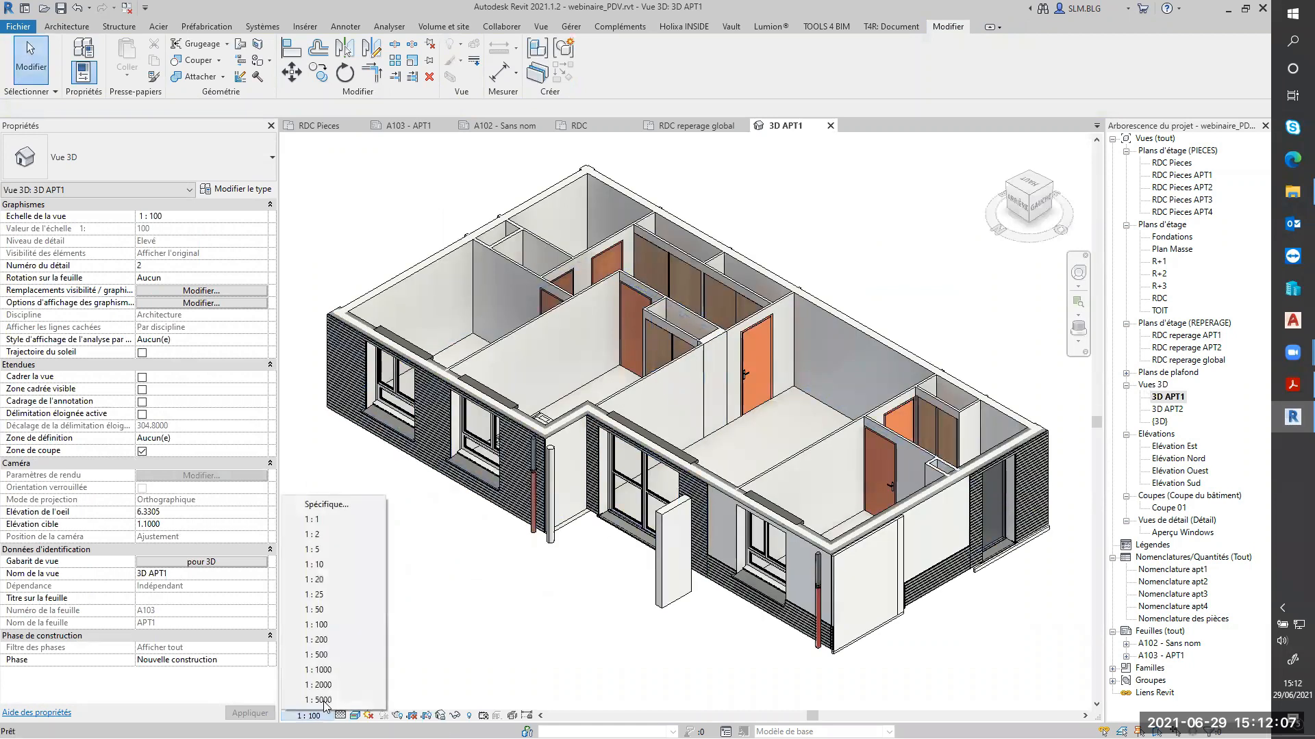
pyautogui.click(313, 611)
pyautogui.scroll(-2, 606, 409)
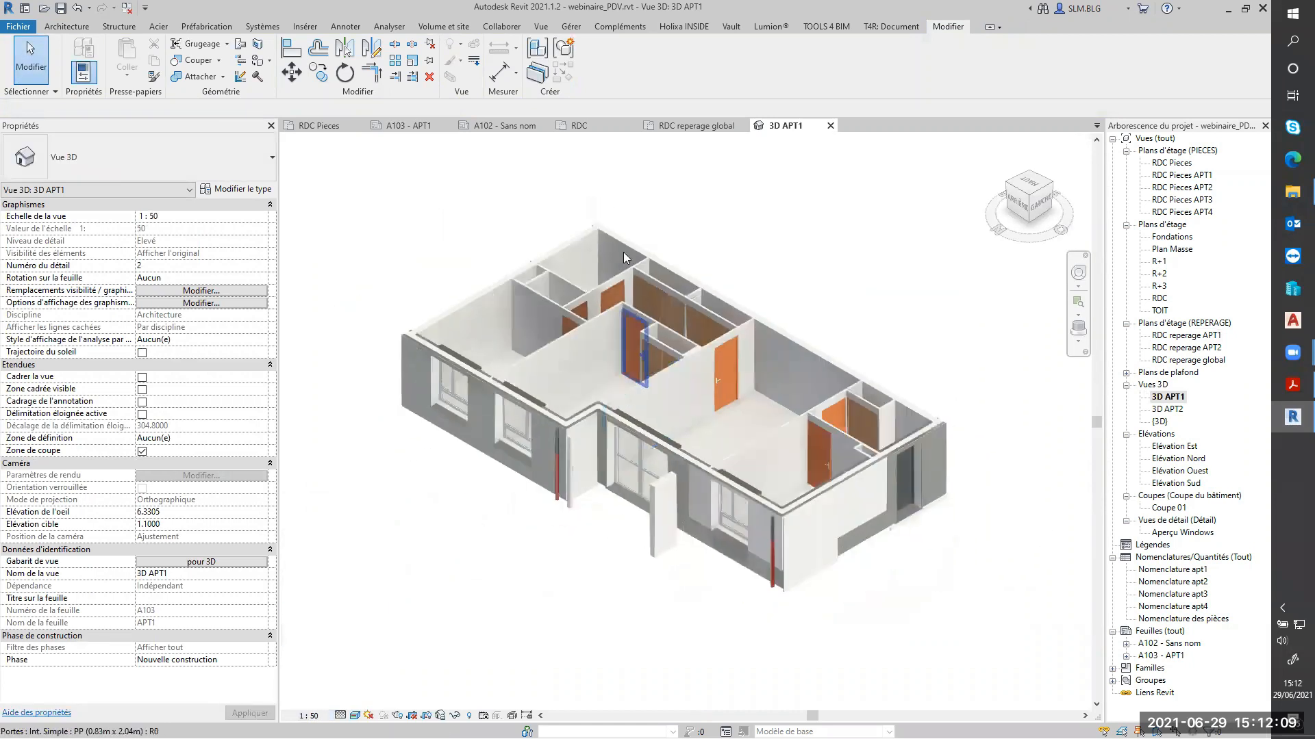
pyautogui.click(403, 130)
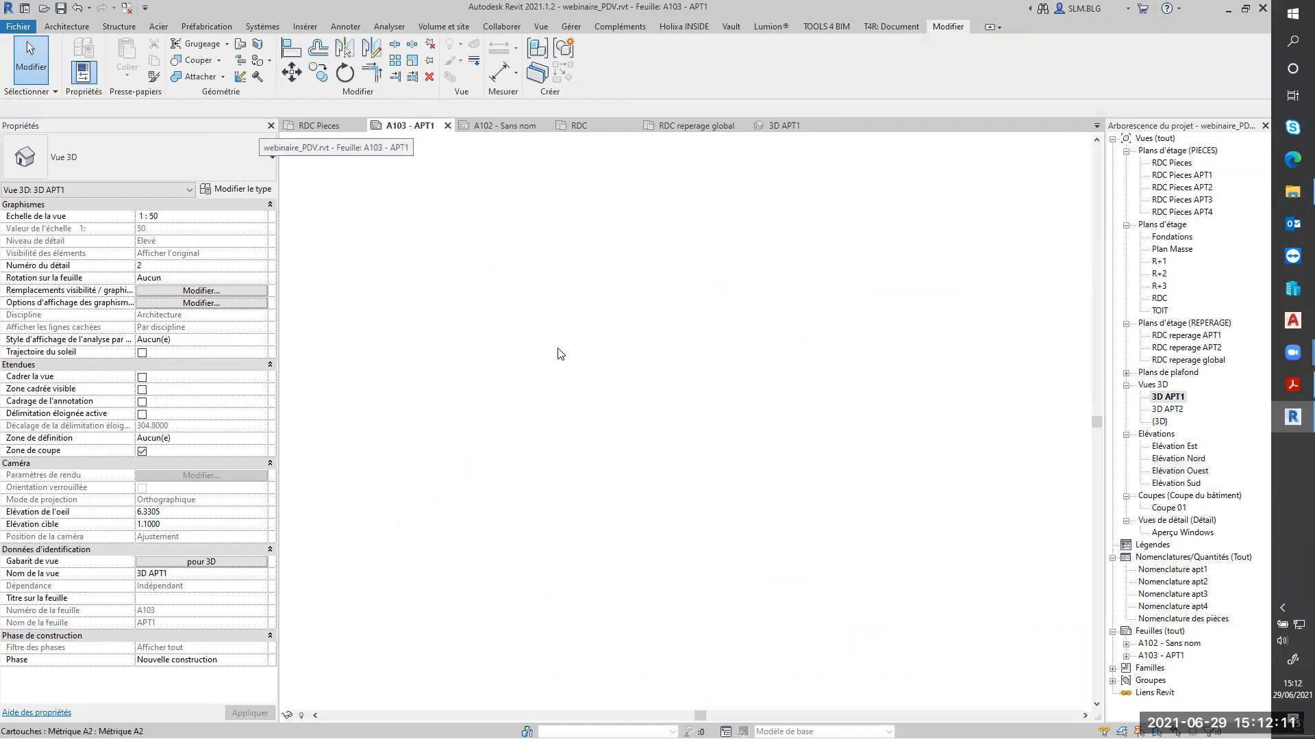
# Step: Move the 3D APT1 viewport down and left so it sits inside the sheet frame, clear of the title block
pyautogui.click(747, 304)
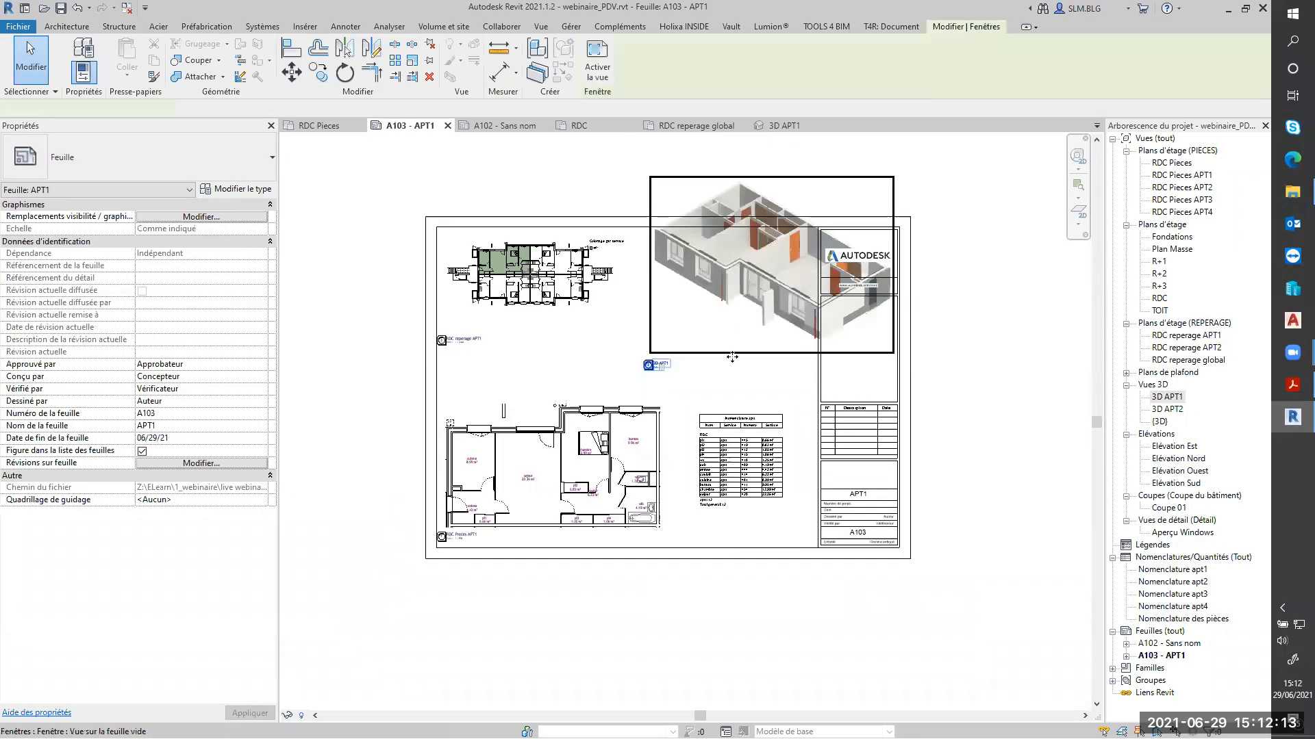
pyautogui.moveTo(732, 344); pyautogui.dragTo(732, 357)
pyautogui.press('Down')
pyautogui.press('Down')
pyautogui.press('Down')
pyautogui.press('Down')
pyautogui.press('Down')
pyautogui.press('Down')
pyautogui.press('Down')
pyautogui.press('Down')
pyautogui.press('Down')
pyautogui.press('Down')
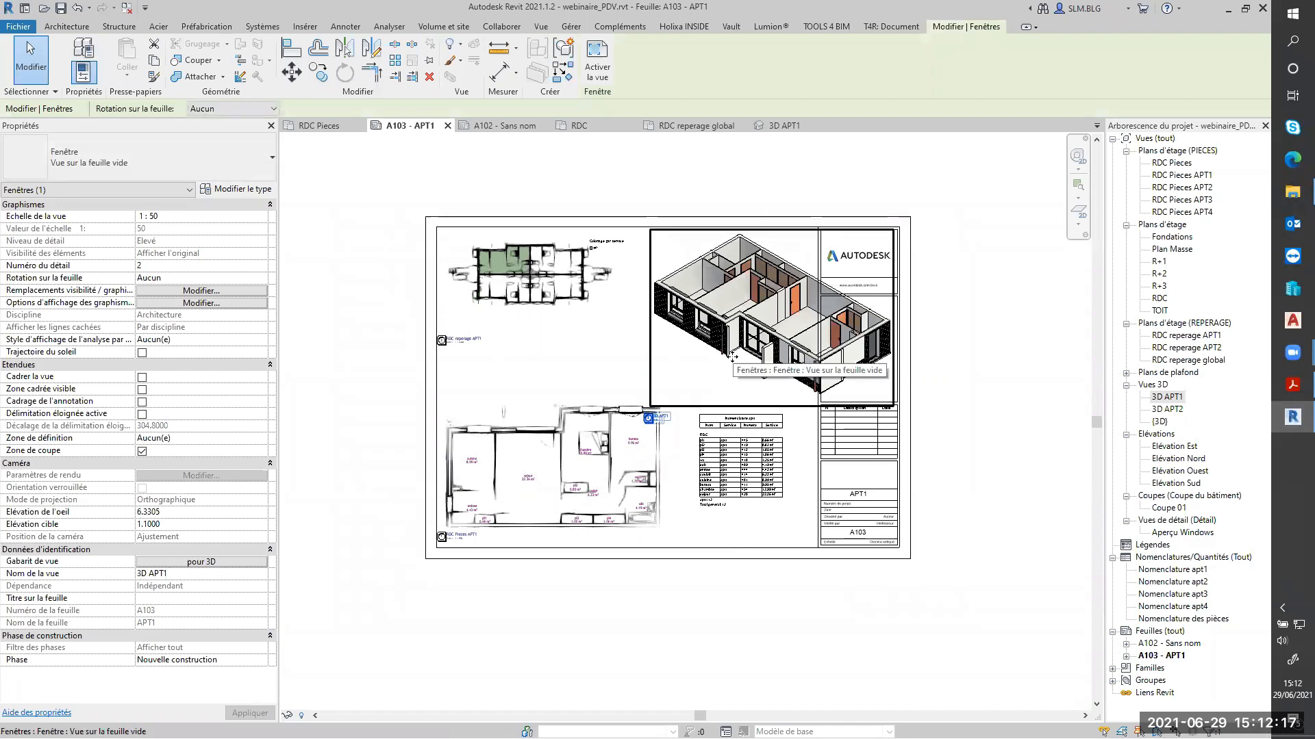
pyautogui.press('Left')
pyautogui.press('Left')
pyautogui.press('Left')
pyautogui.press('Left')
pyautogui.press('Left')
pyautogui.press('Left')
pyautogui.press('Left')
pyautogui.press('Left')
pyautogui.press('Left')
pyautogui.press('Left')
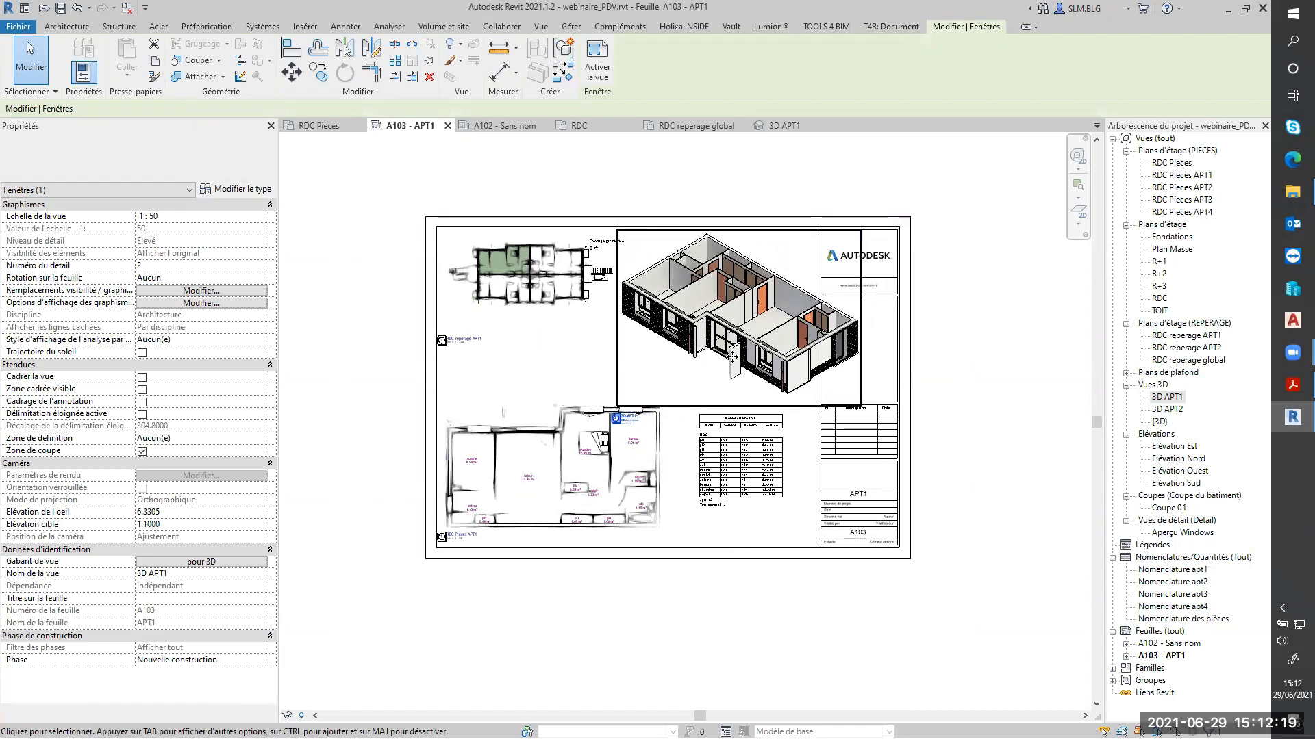
pyautogui.press('Left')
pyautogui.press('Left')
pyautogui.press('Left')
pyautogui.press('Left')
pyautogui.press('Left')
pyautogui.press('Left')
pyautogui.press('Left')
pyautogui.press('Left')
pyautogui.press('Left')
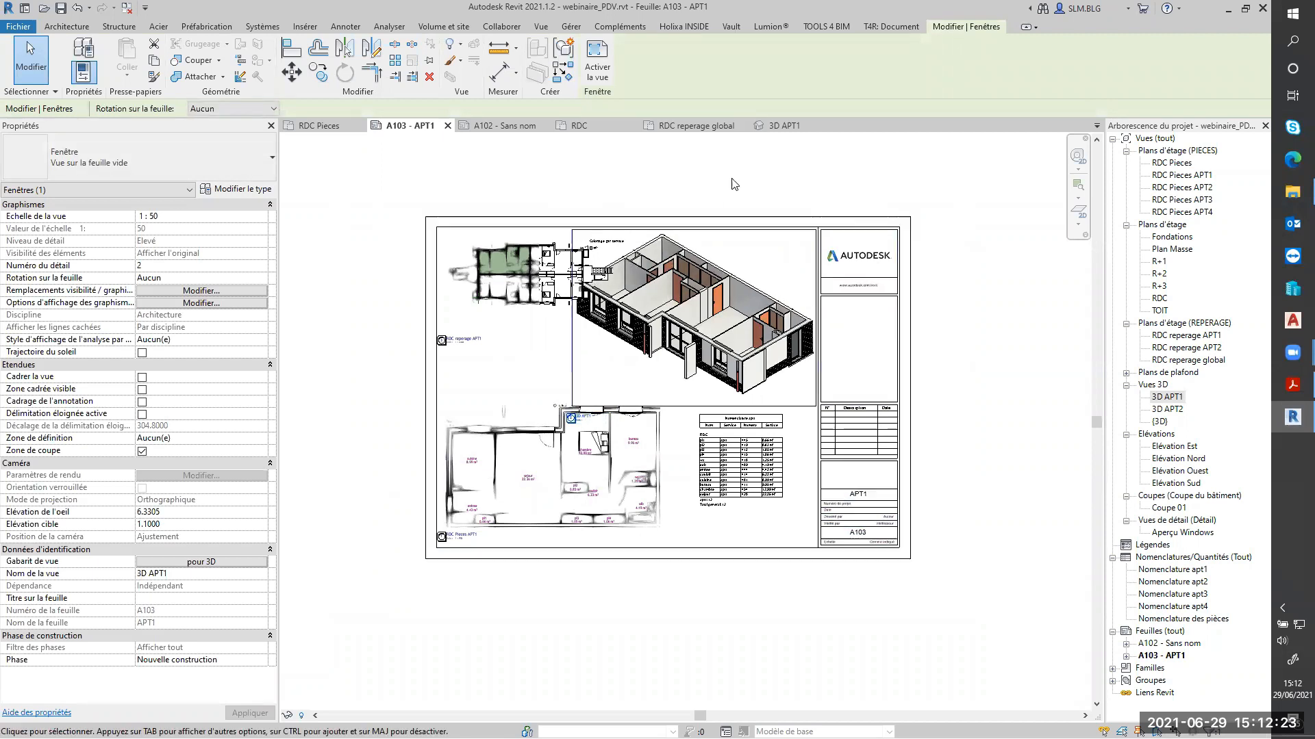
# Step: Move the RDC reperage APT1 viewport down to just above the apartment floor plan
pyautogui.click(523, 316)
pyautogui.press('Down')
pyautogui.press('Down')
pyautogui.press('Down')
pyautogui.press('Down')
pyautogui.press('Down')
pyautogui.press('Down')
pyautogui.press('Down')
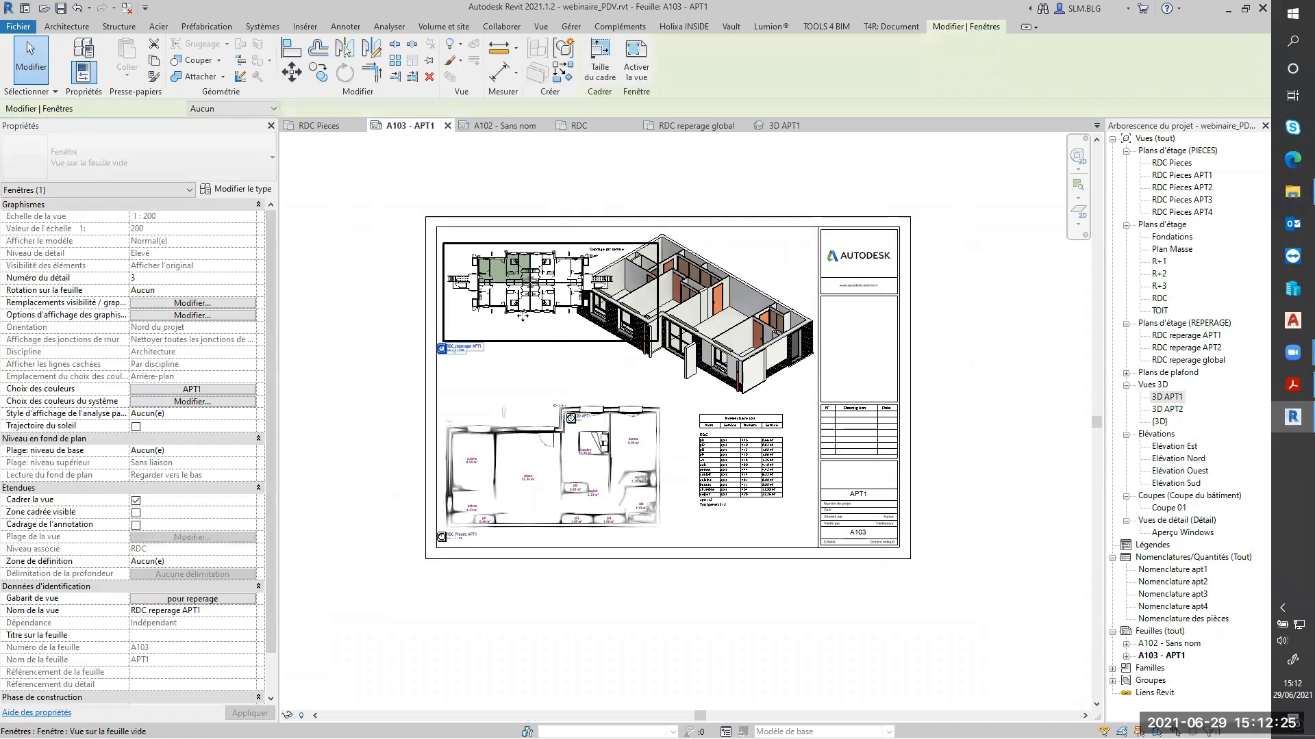
pyautogui.press('Down')
pyautogui.press('Down')
pyautogui.press('Down')
pyautogui.press('Down')
pyautogui.press('Down')
pyautogui.press('Down')
pyautogui.press('Down')
pyautogui.press('Down')
pyautogui.press('Down')
pyautogui.press('Down')
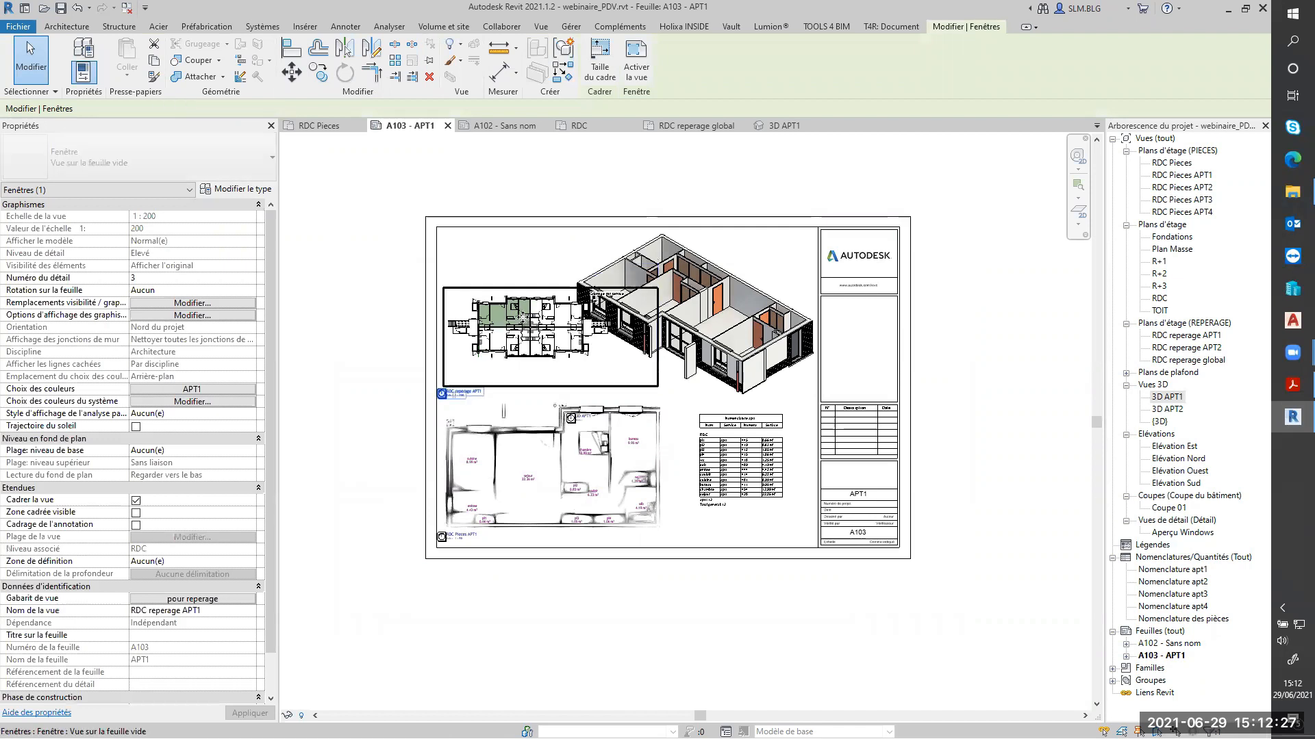
pyautogui.press('Down')
pyautogui.press('Down')
pyautogui.press('Down')
pyautogui.press('Down')
pyautogui.press('Down')
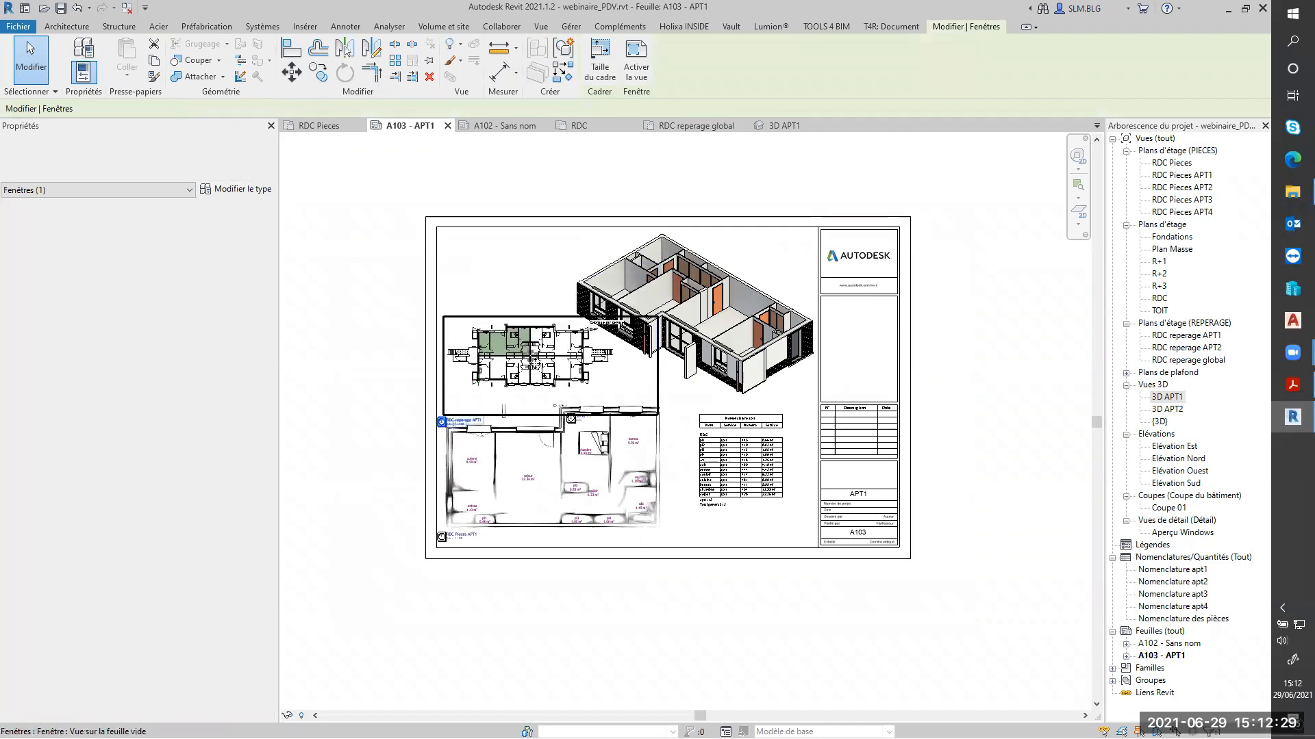
pyautogui.click(412, 196)
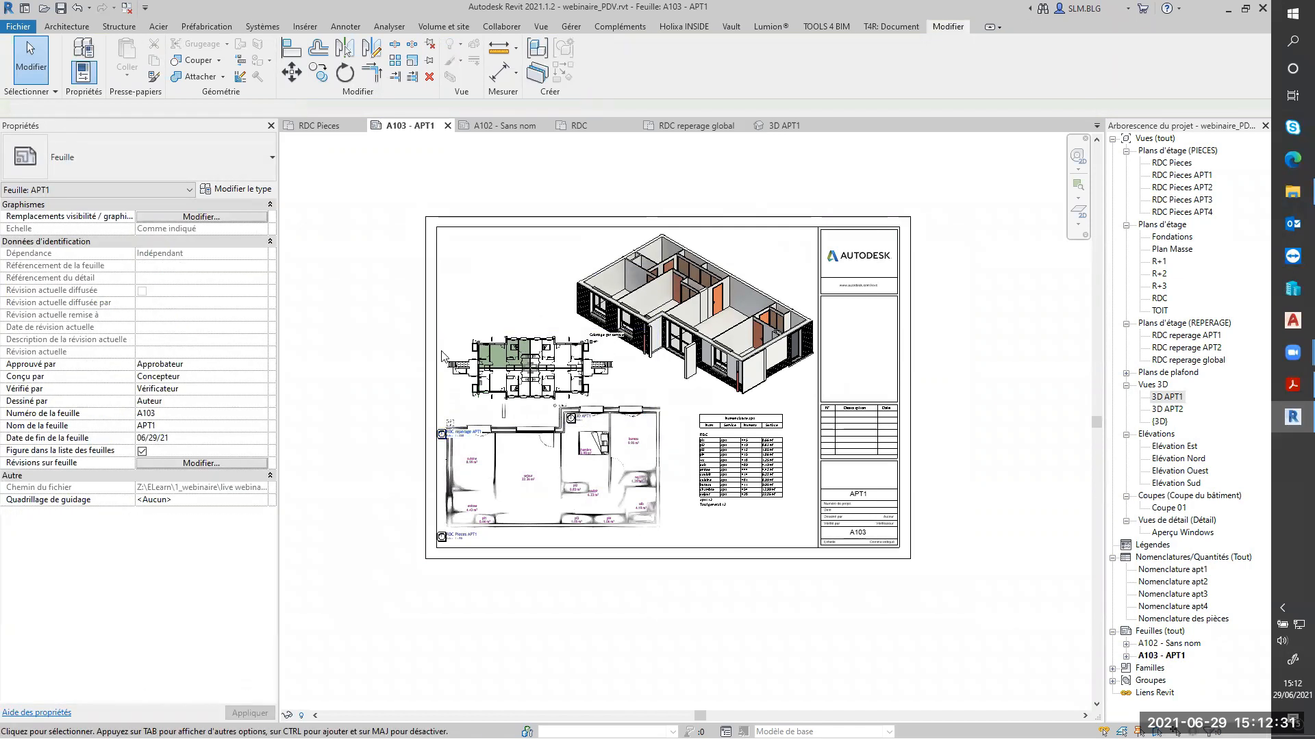
# Step: Move the RDC reperage APT1 view title from below the location plan to its upper-left corner
pyautogui.scroll(5, 439, 433)
pyautogui.click(465, 450)
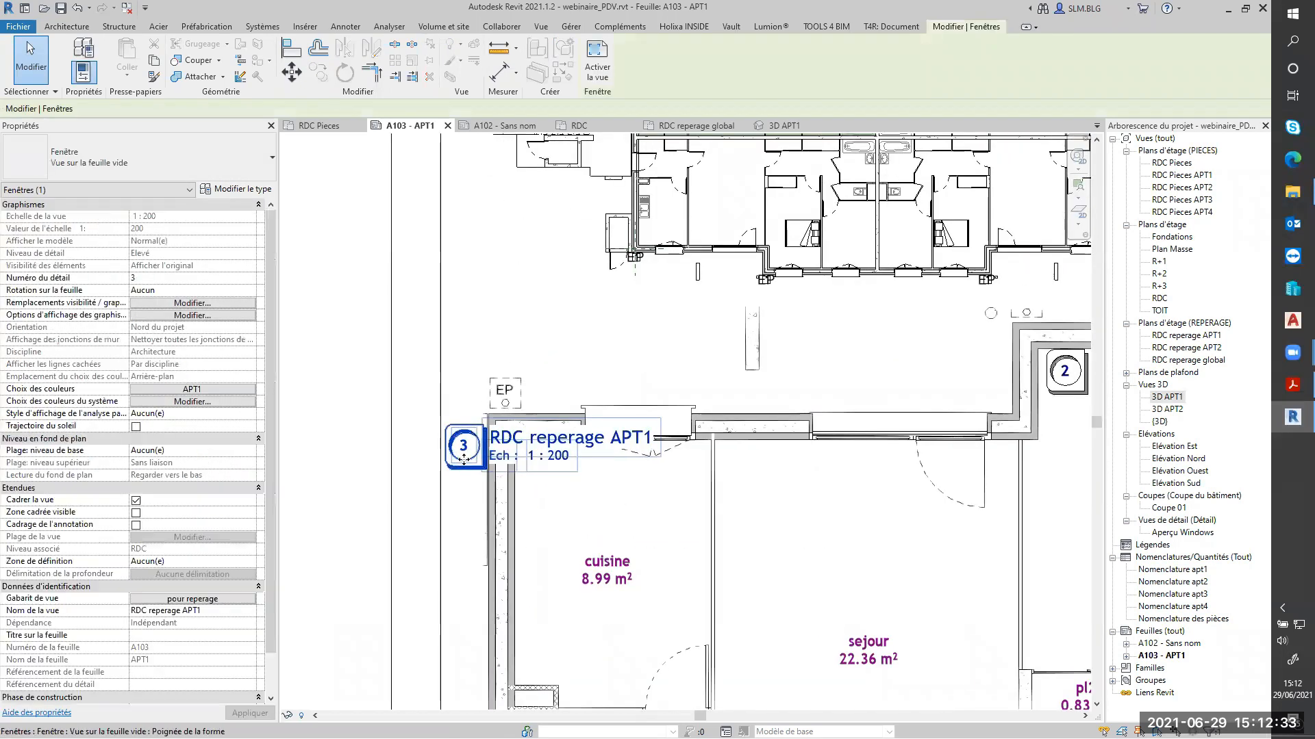
pyautogui.scroll(-2, 465, 458)
pyautogui.moveTo(469, 452); pyautogui.dragTo(495, 194)
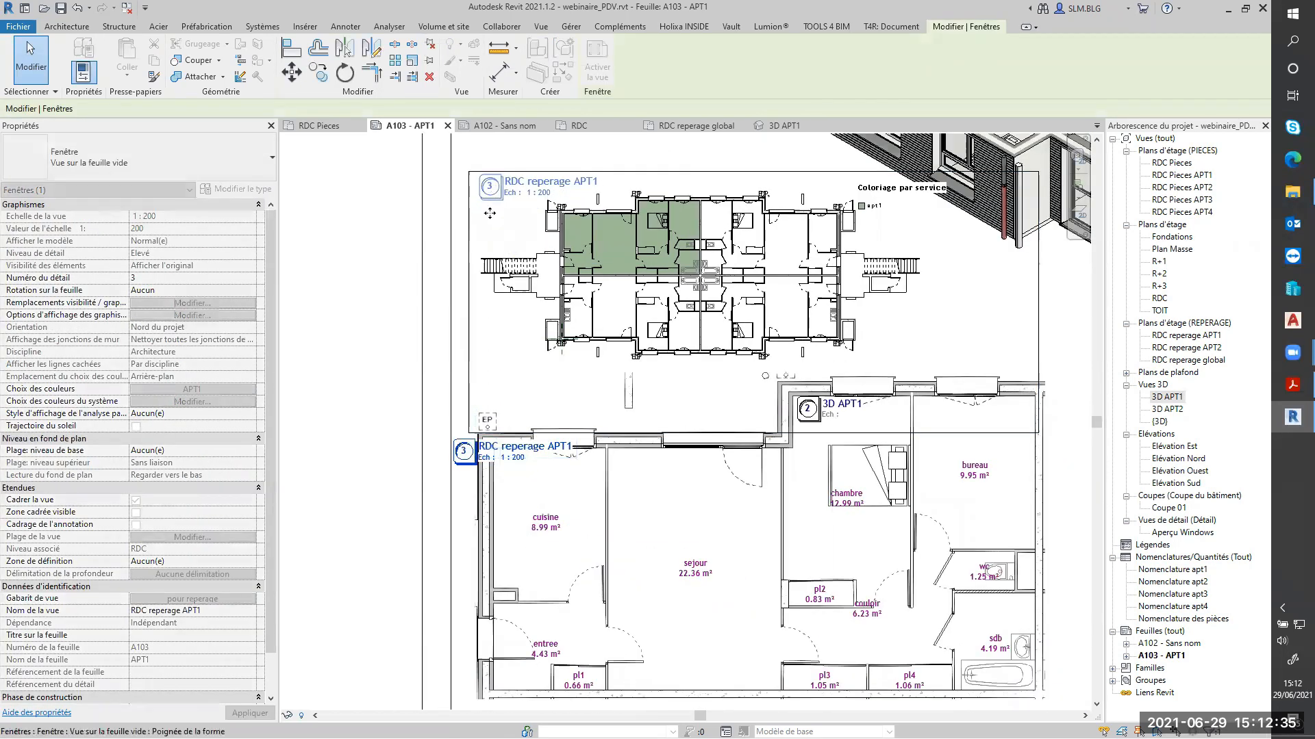
pyautogui.click(376, 355)
pyautogui.scroll(-2, 376, 355)
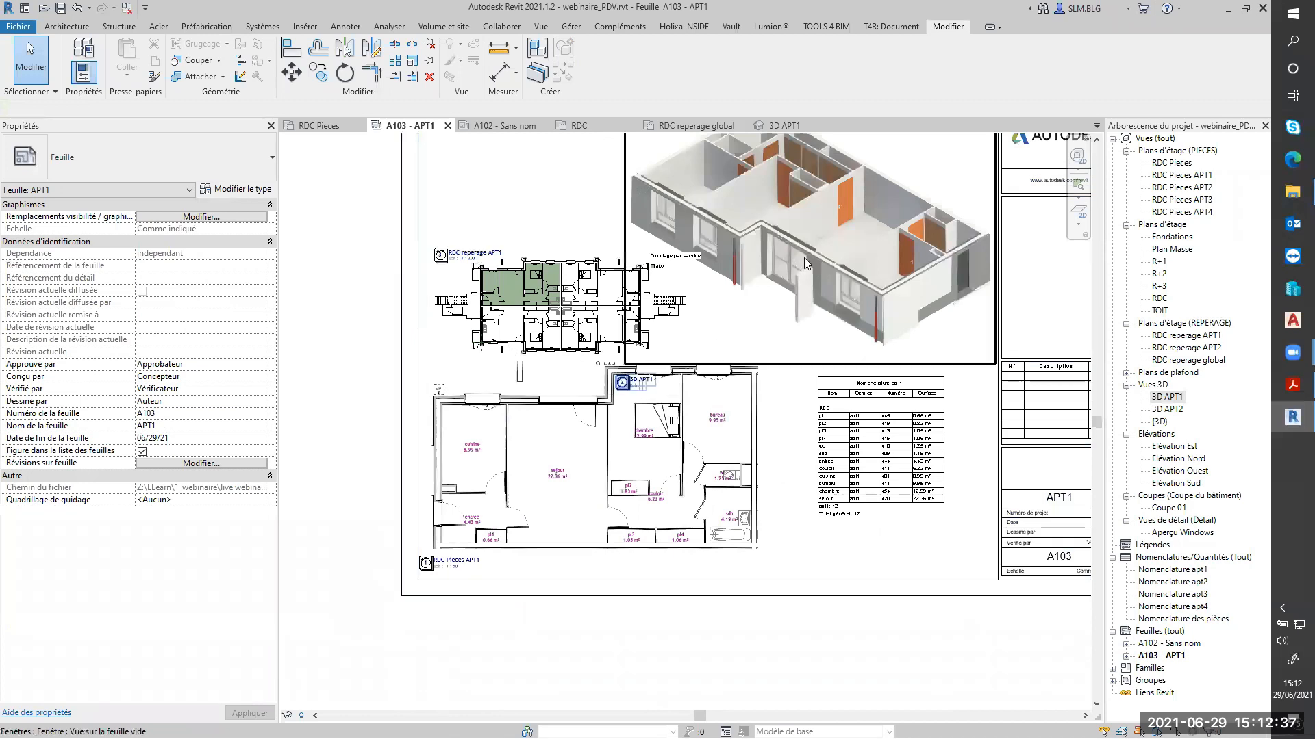
# Step: Move the 3D APT1 view title up to the upper-left corner of the 3D viewport
pyautogui.click(624, 387)
pyautogui.scroll(1, 626, 392)
pyautogui.click(623, 385)
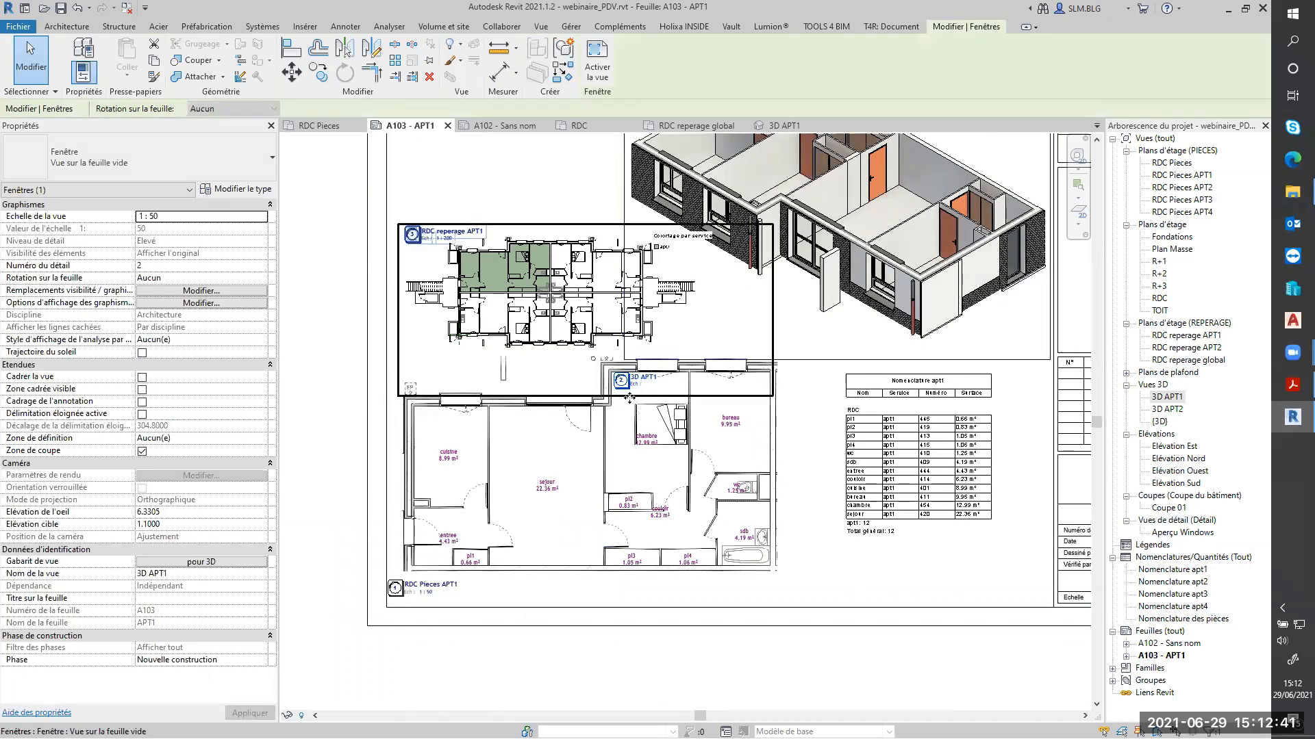
pyautogui.click(643, 381)
pyautogui.scroll(2, 645, 381)
pyautogui.click(651, 378)
pyautogui.press('Escape')
pyautogui.scroll(-6, 599, 408)
pyautogui.scroll(2, 630, 415)
pyautogui.moveTo(597, 369); pyautogui.dragTo(607, 165)
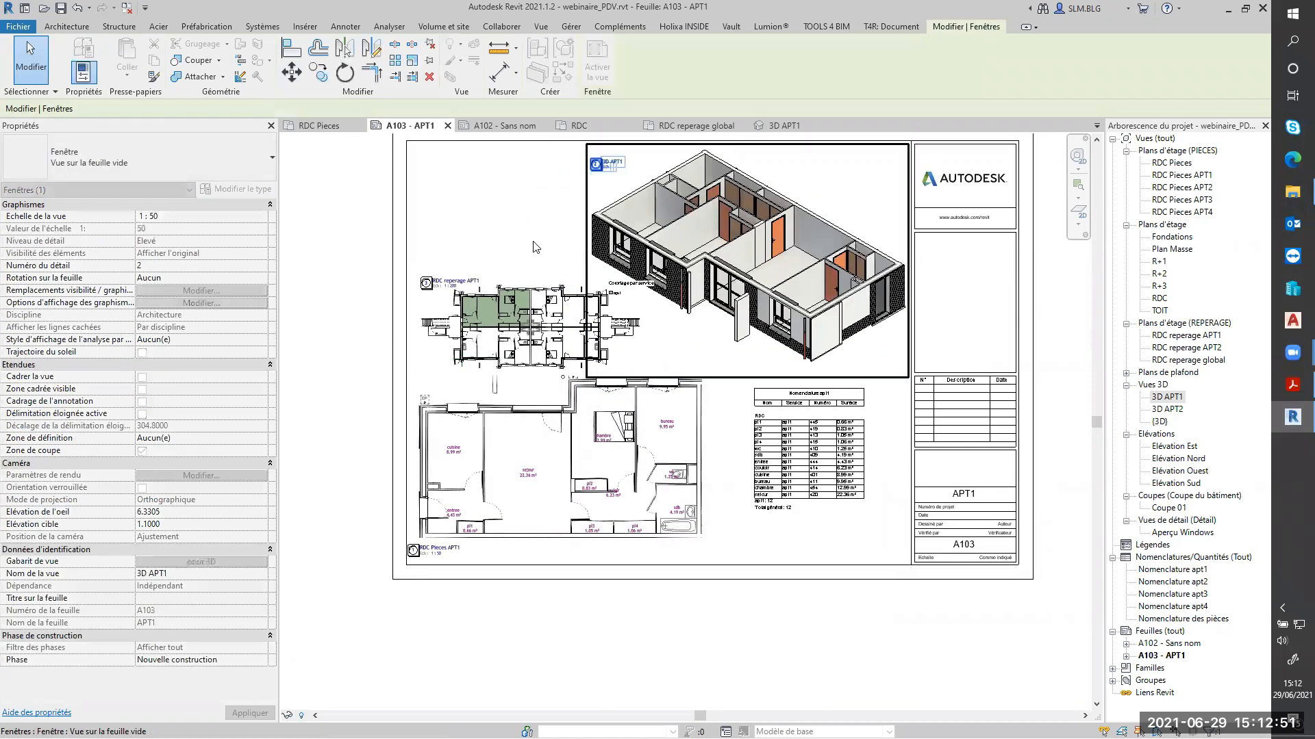
pyautogui.click(748, 459)
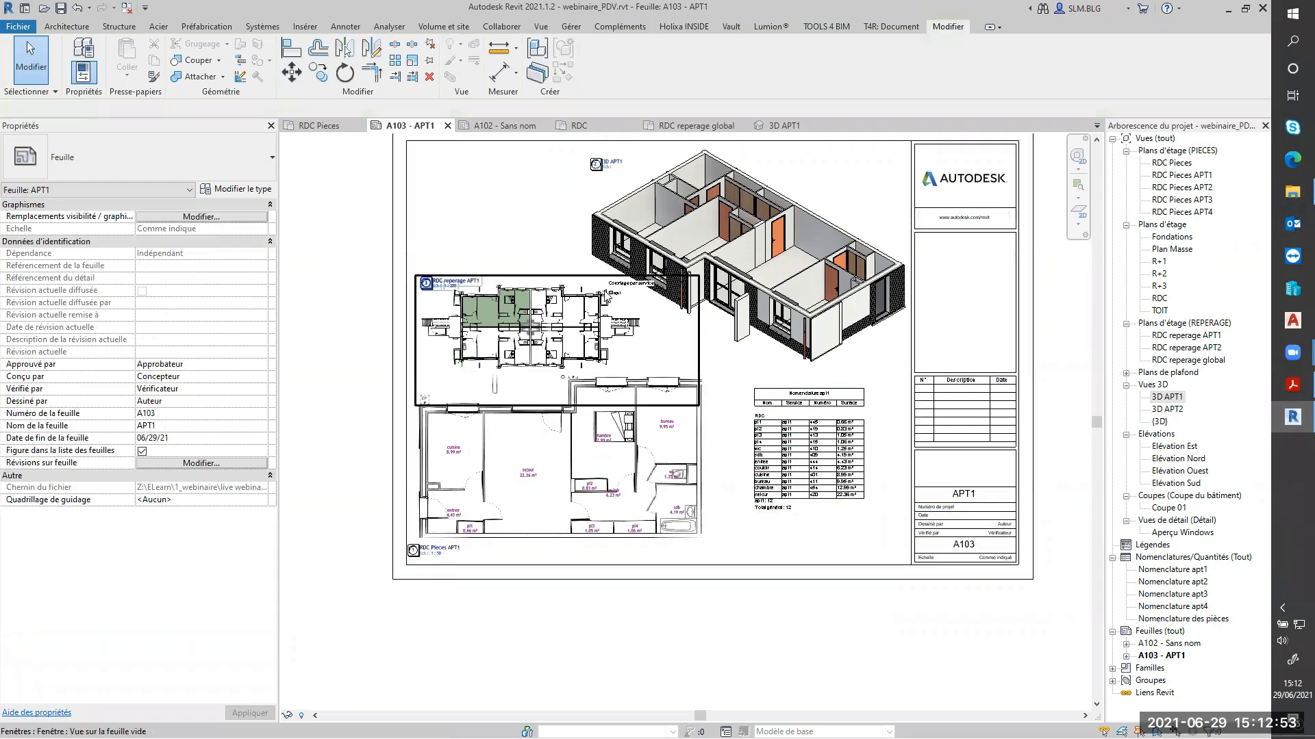
# Step: Nudge the RDC reperage APT1 viewport slightly left on the sheet
pyautogui.scroll(3, 608, 293)
pyautogui.scroll(-5, 655, 328)
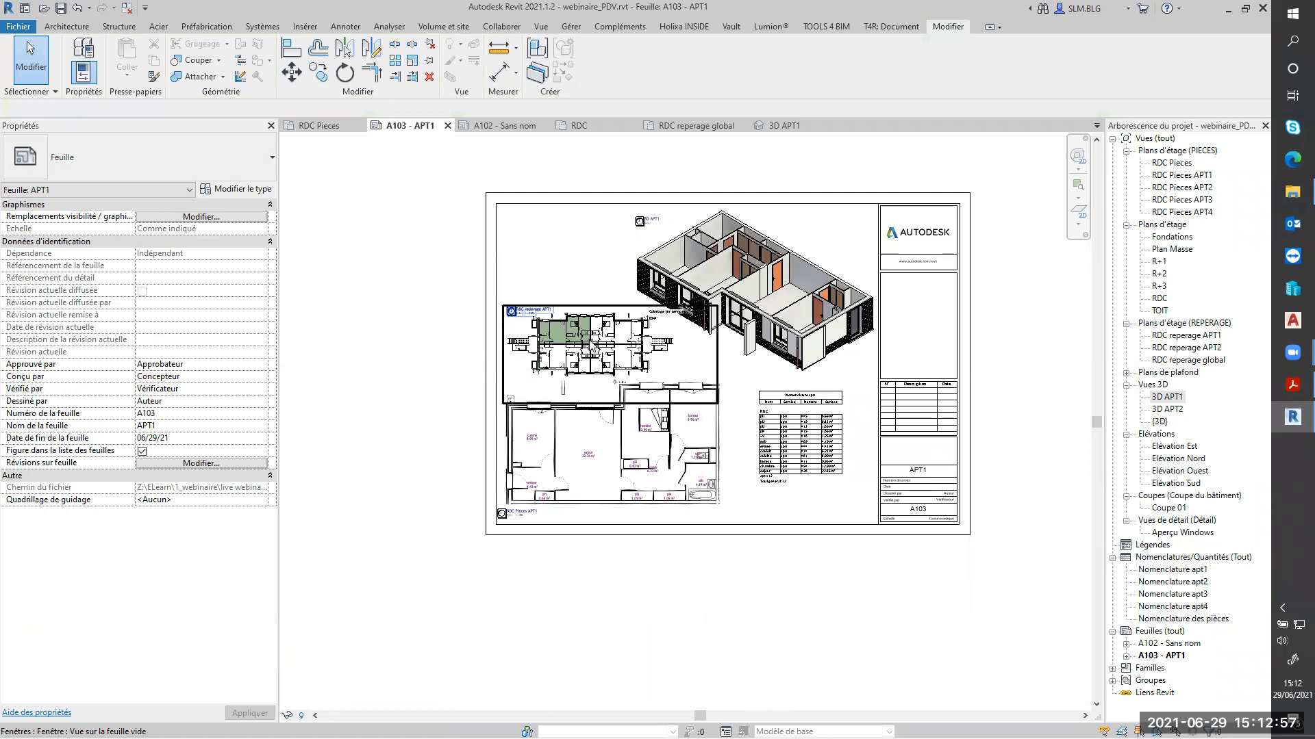
pyautogui.click(630, 370)
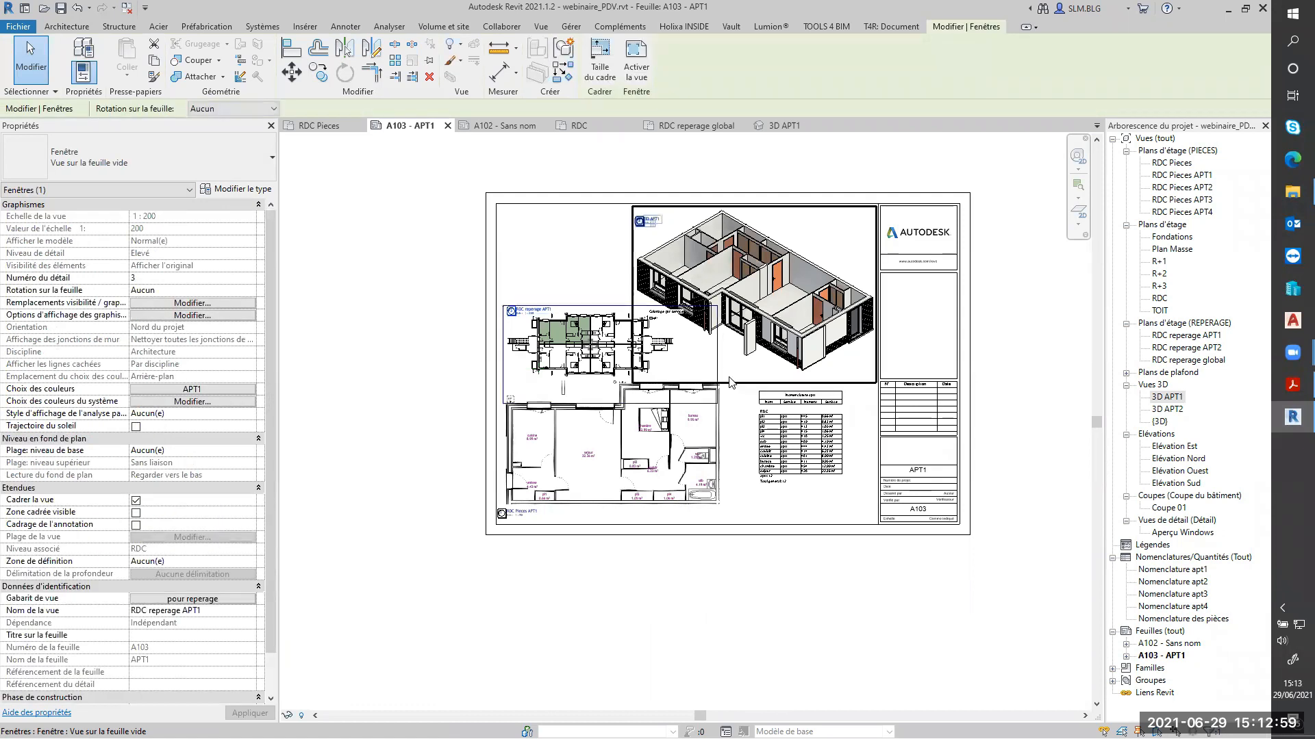
pyautogui.press('Left')
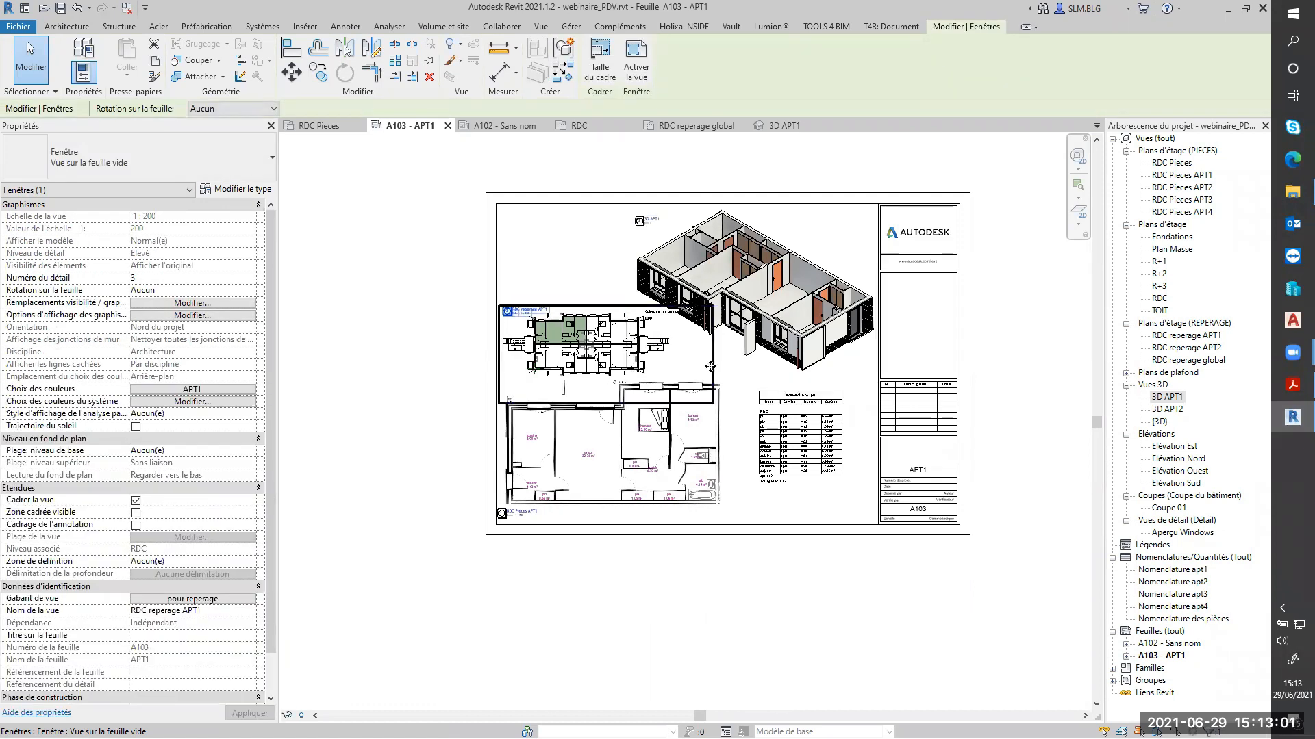
pyautogui.click(887, 155)
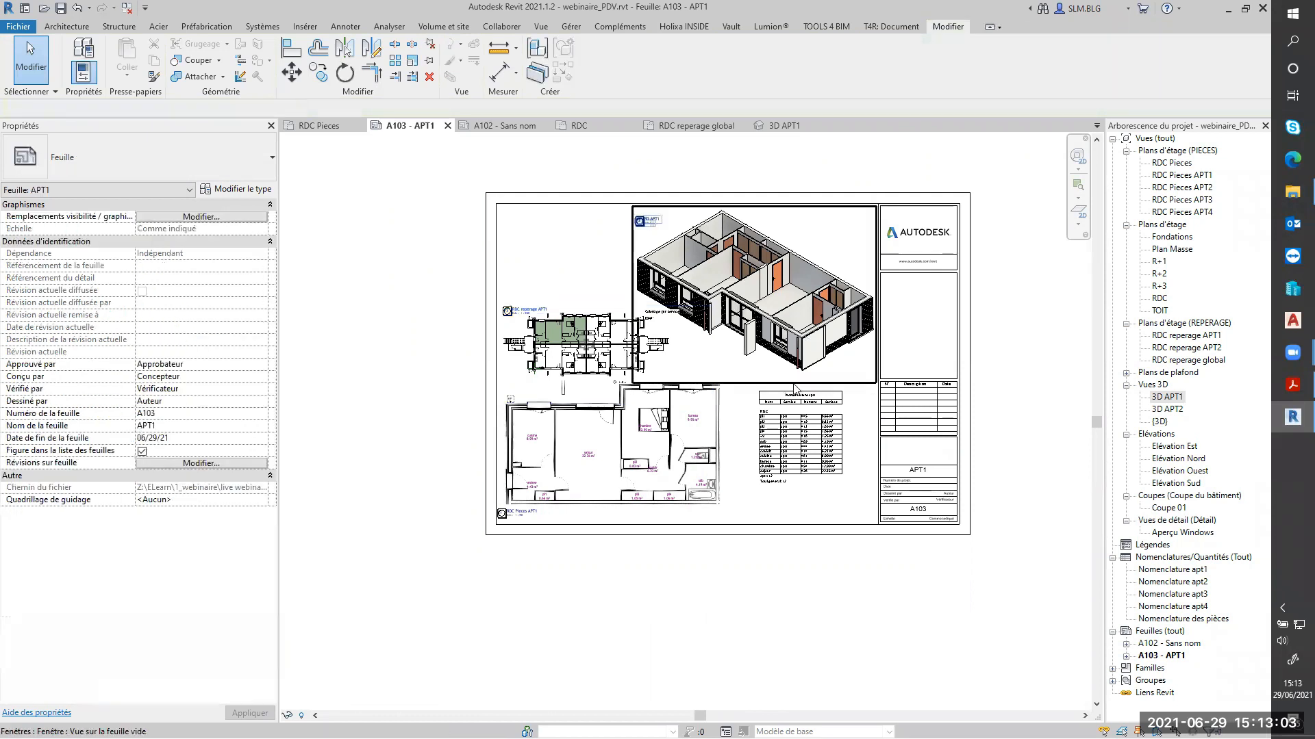
# Step: Open the 3D APT1 view, give it a custom scale of 1:75 and return to sheet A103
pyautogui.click(675, 443)
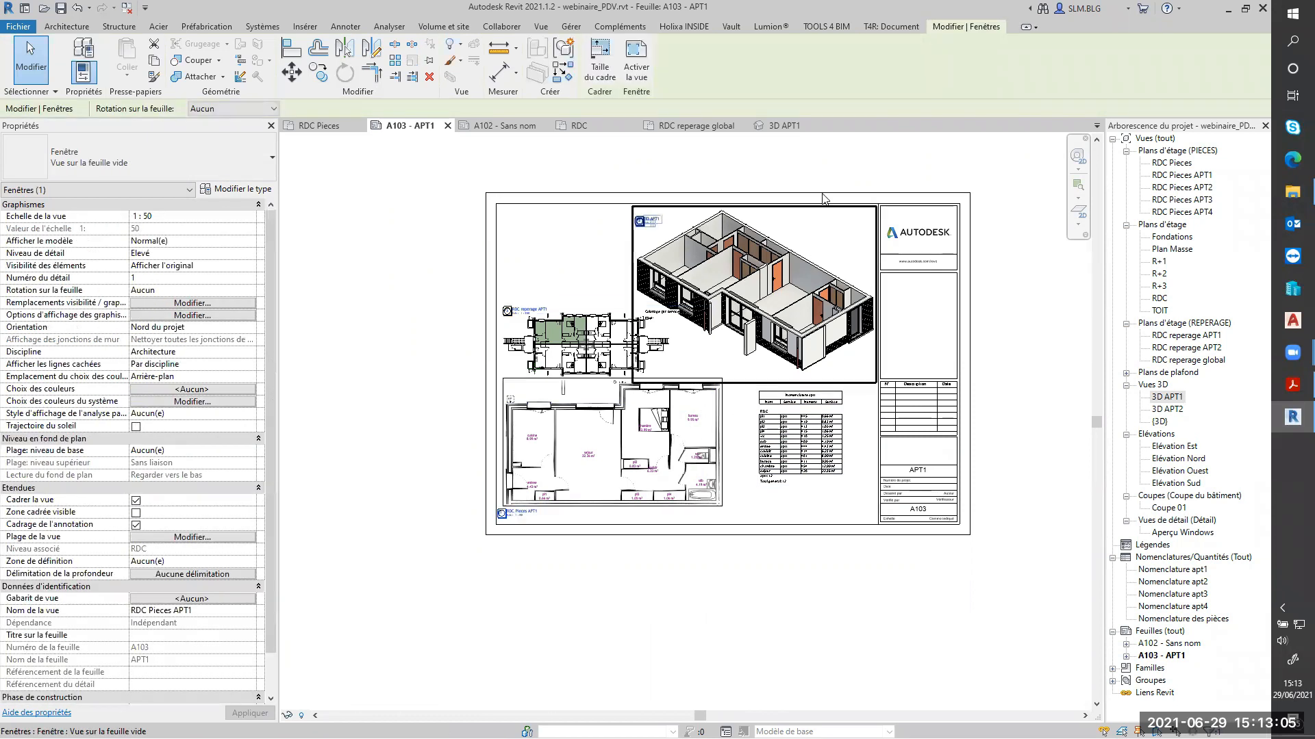
pyautogui.click(799, 259)
pyautogui.scroll(2, 743, 301)
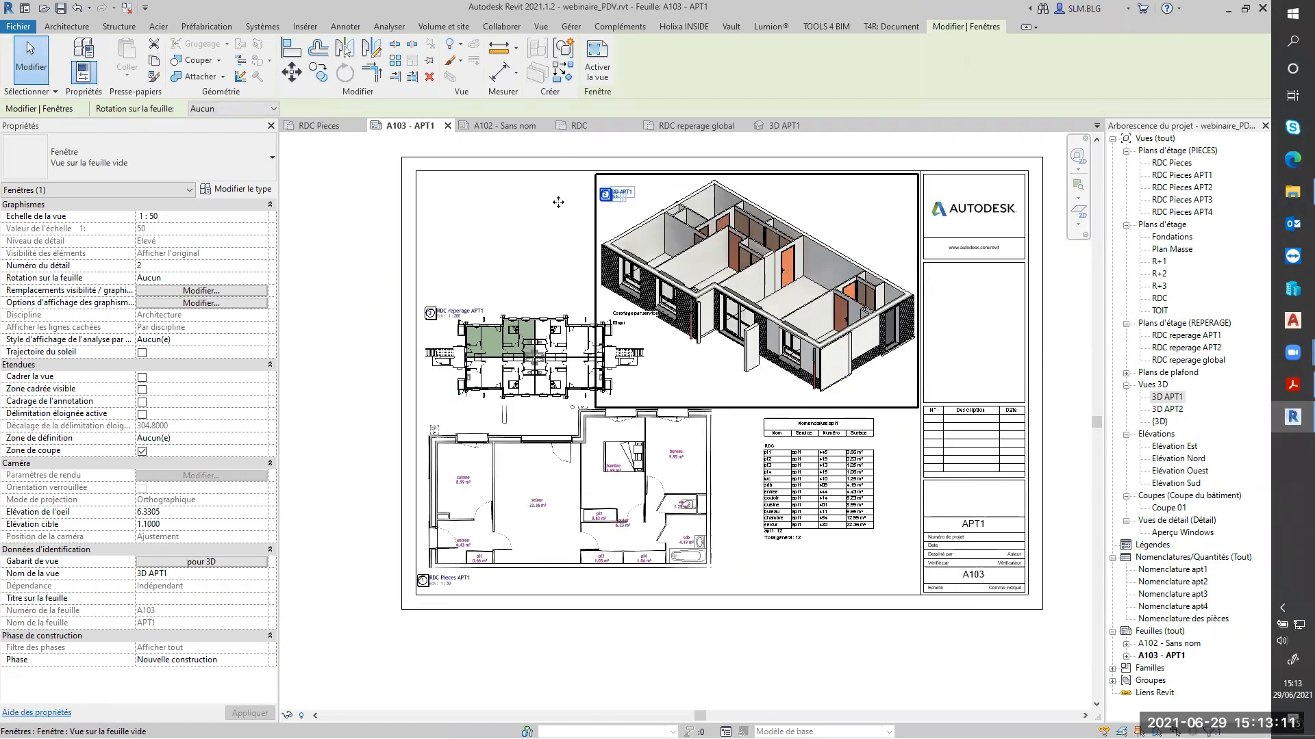
pyautogui.click(601, 142)
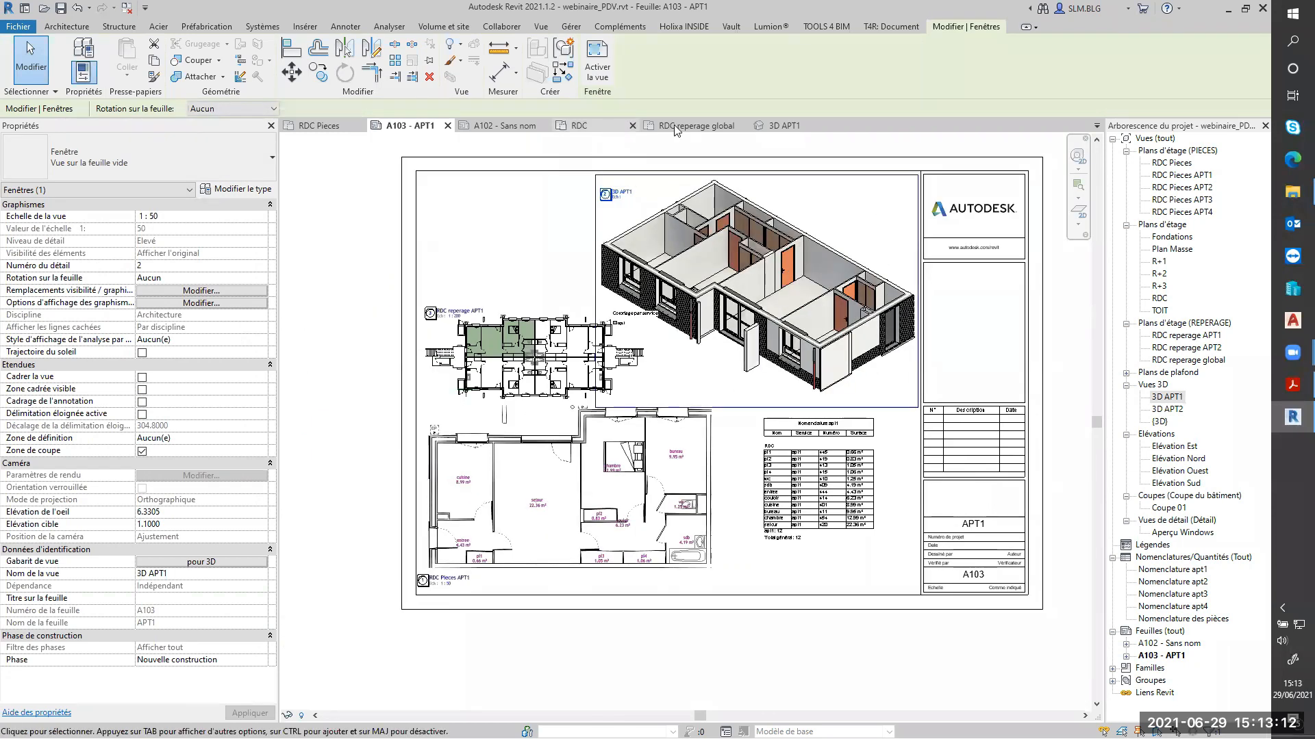
pyautogui.click(780, 125)
pyautogui.click(331, 716)
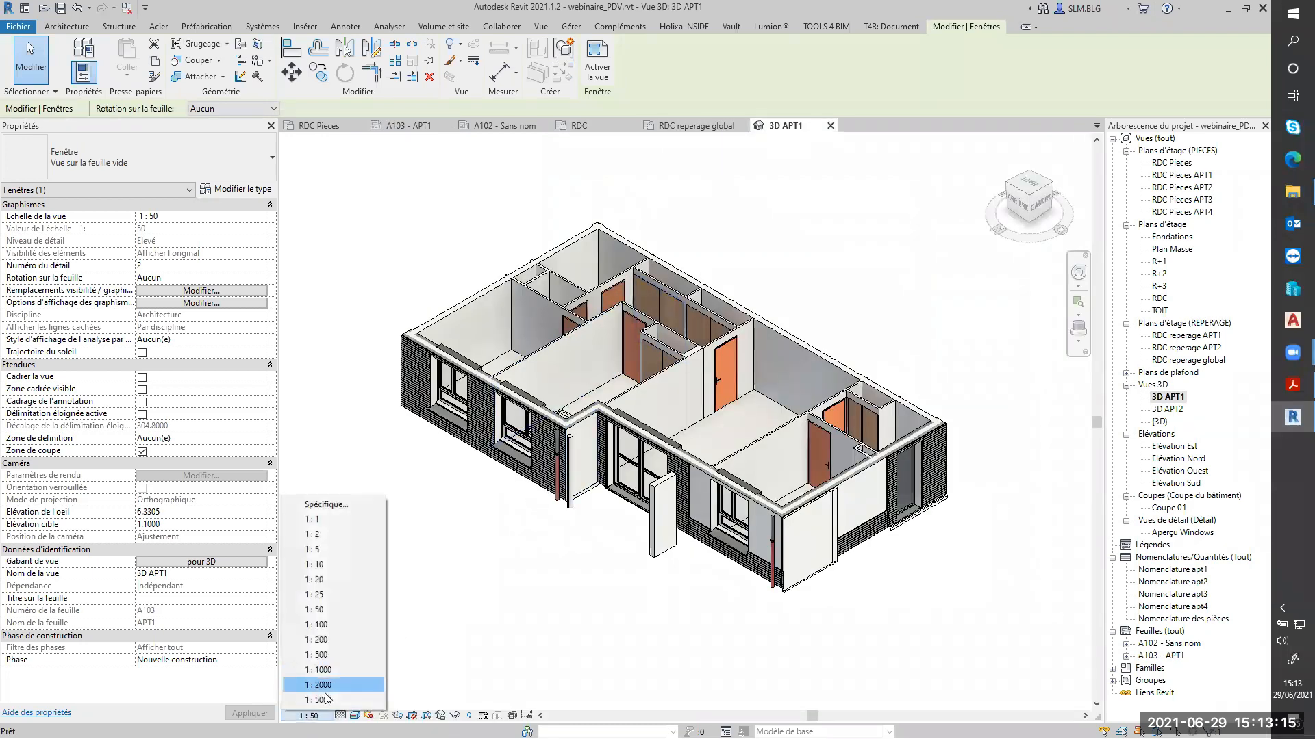
pyautogui.click(338, 504)
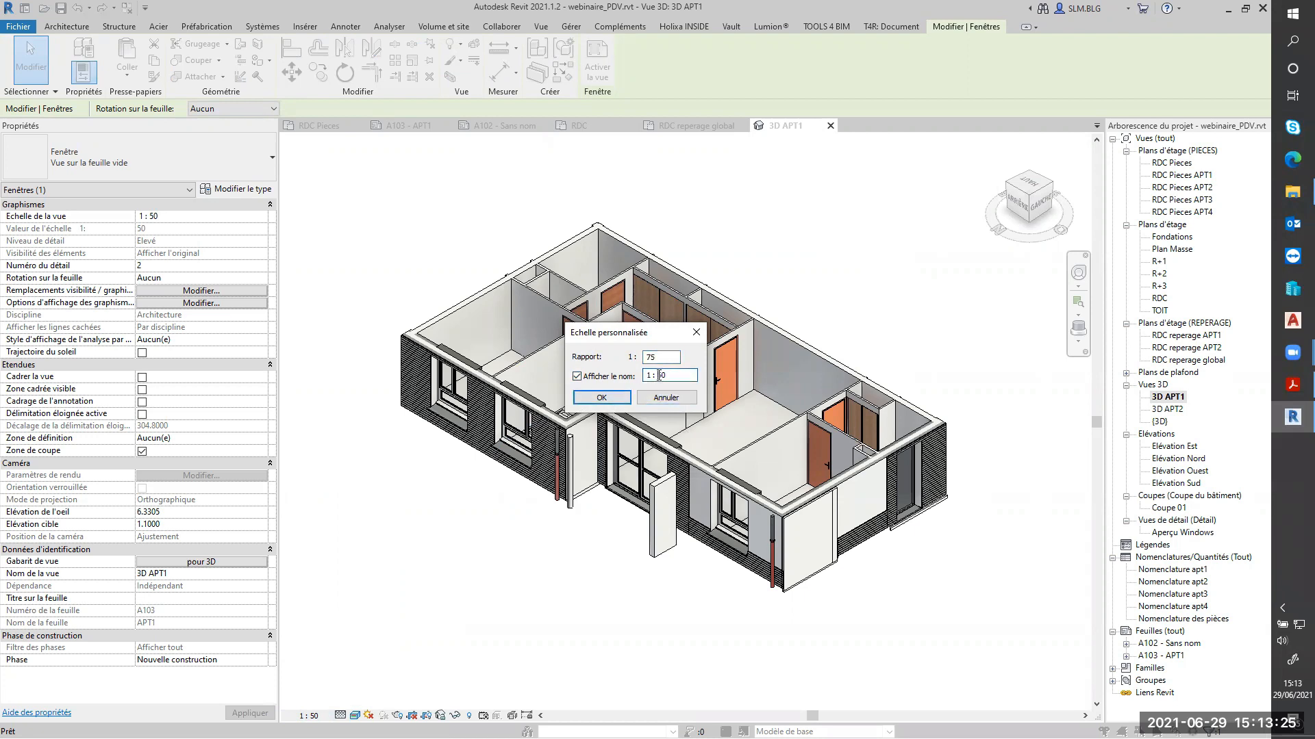
pyautogui.click(601, 398)
pyautogui.click(444, 165)
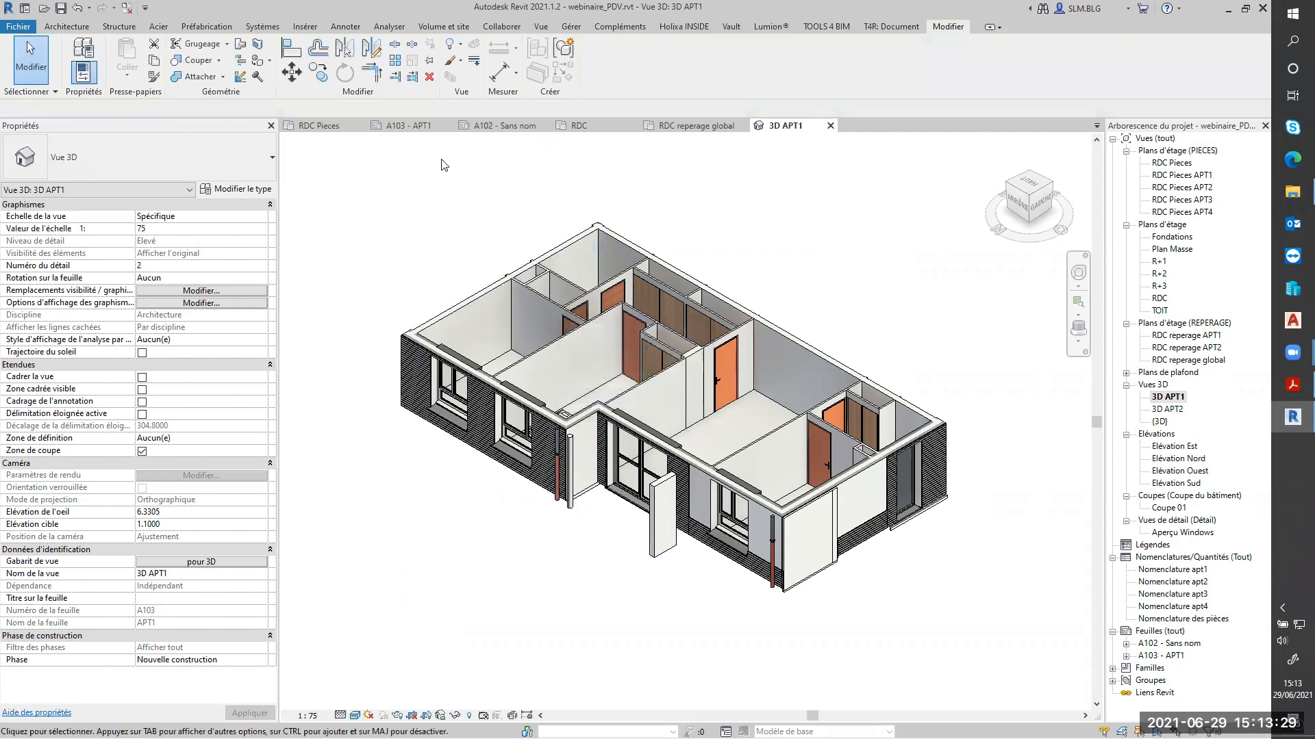
pyautogui.click(426, 128)
# Step: Move the 3D APT1 viewport right and slightly down, next to the title block and above the room schedule
pyautogui.click(717, 254)
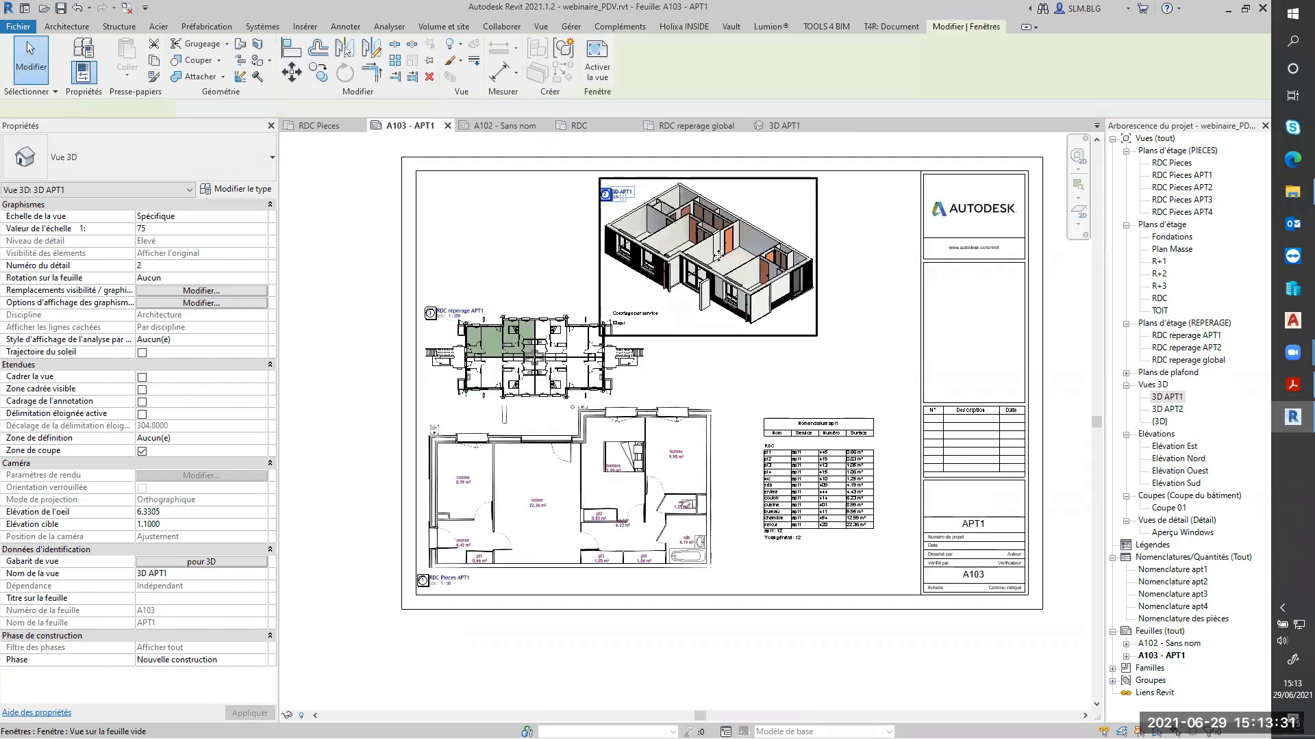
pyautogui.moveTo(749, 268); pyautogui.dragTo(849, 289)
pyautogui.click(425, 243)
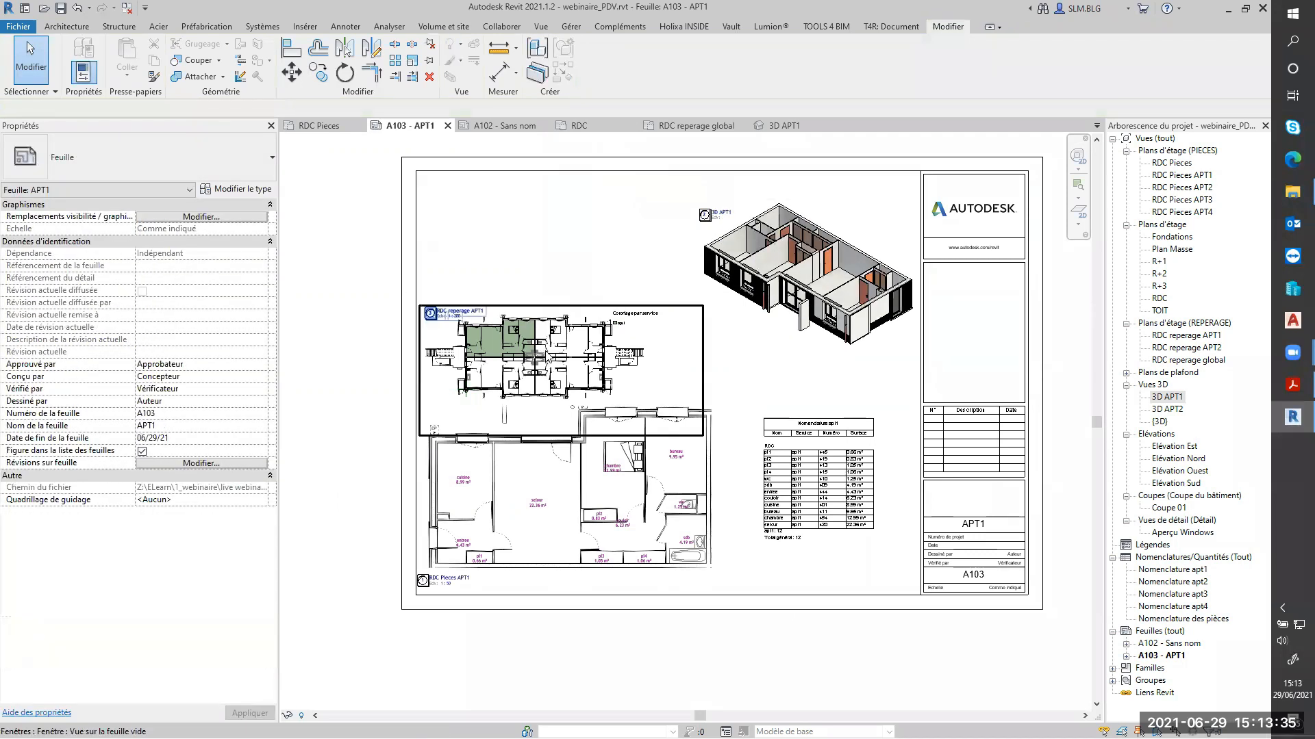
# Step: Move the RDC reperage APT1 viewport up to the sheet's upper left, level with the 3D view
pyautogui.moveTo(546, 356); pyautogui.dragTo(546, 276)
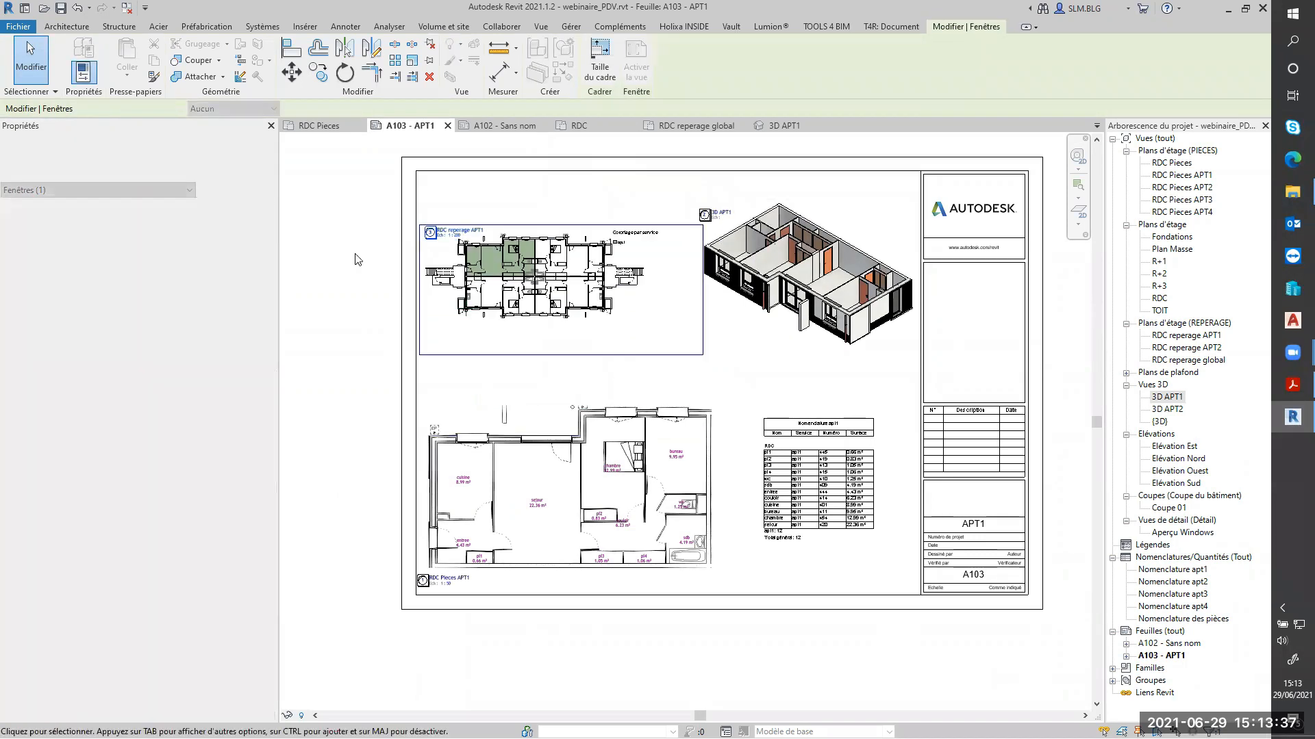
pyautogui.click(355, 259)
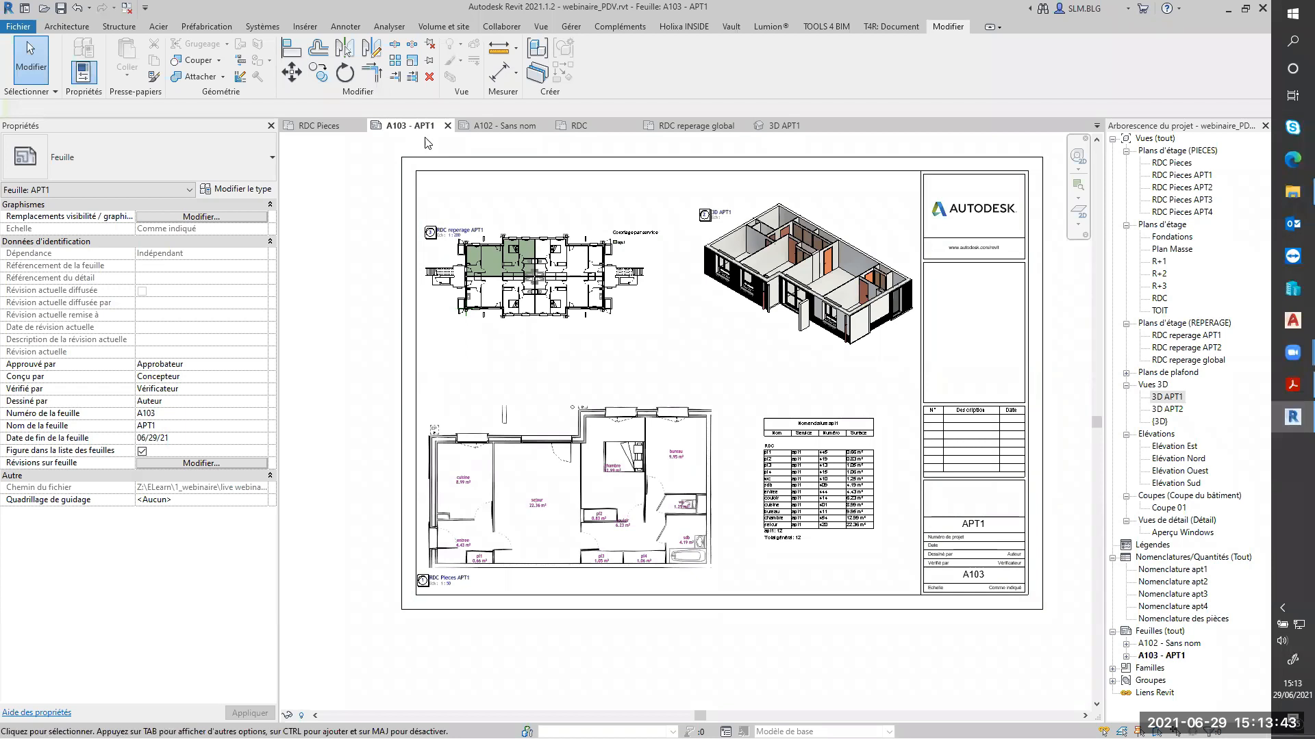
pyautogui.moveTo(844, 659); pyautogui.dragTo(797, 667, button='middle')
pyautogui.moveTo(1024, 386); pyautogui.dragTo(1024, 386, button='middle')
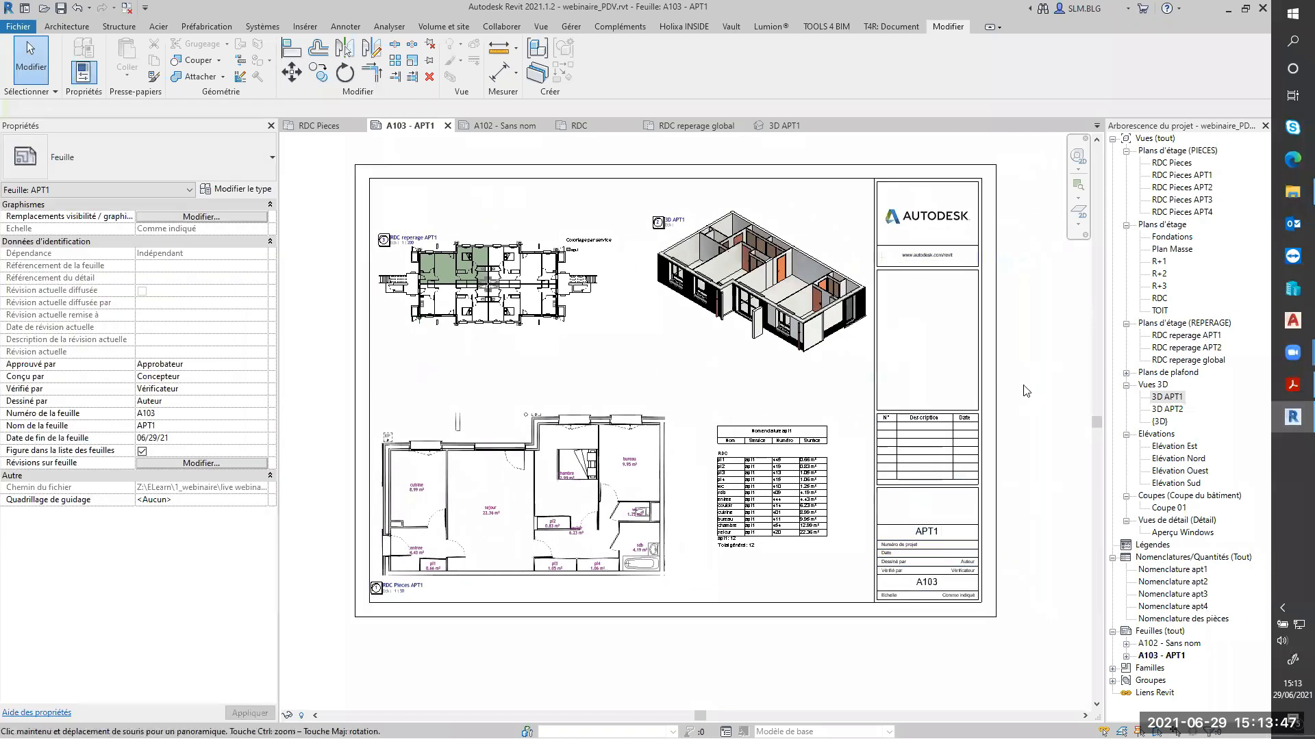
pyautogui.middleClick(1025, 391)
pyautogui.middleClick(1025, 391)
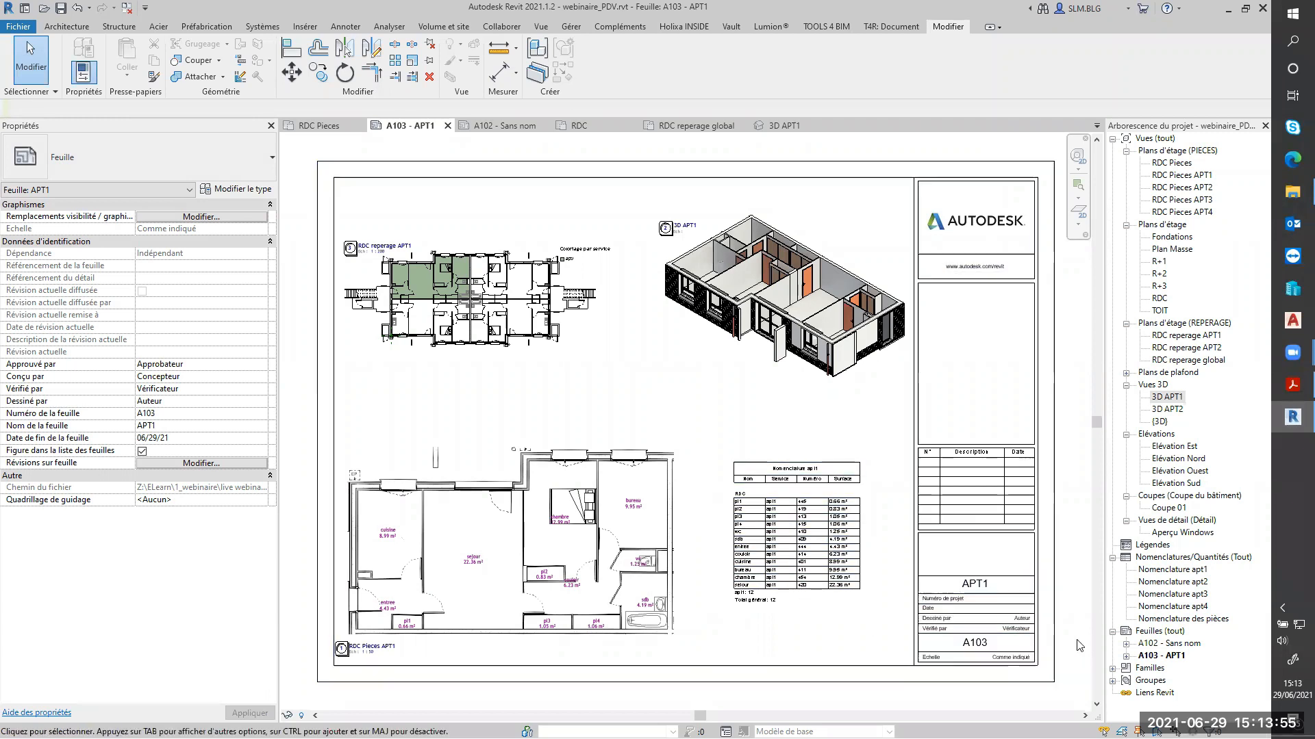
# Step: Create a new sheet with the Métrique A2 title block
pyautogui.click(1159, 632)
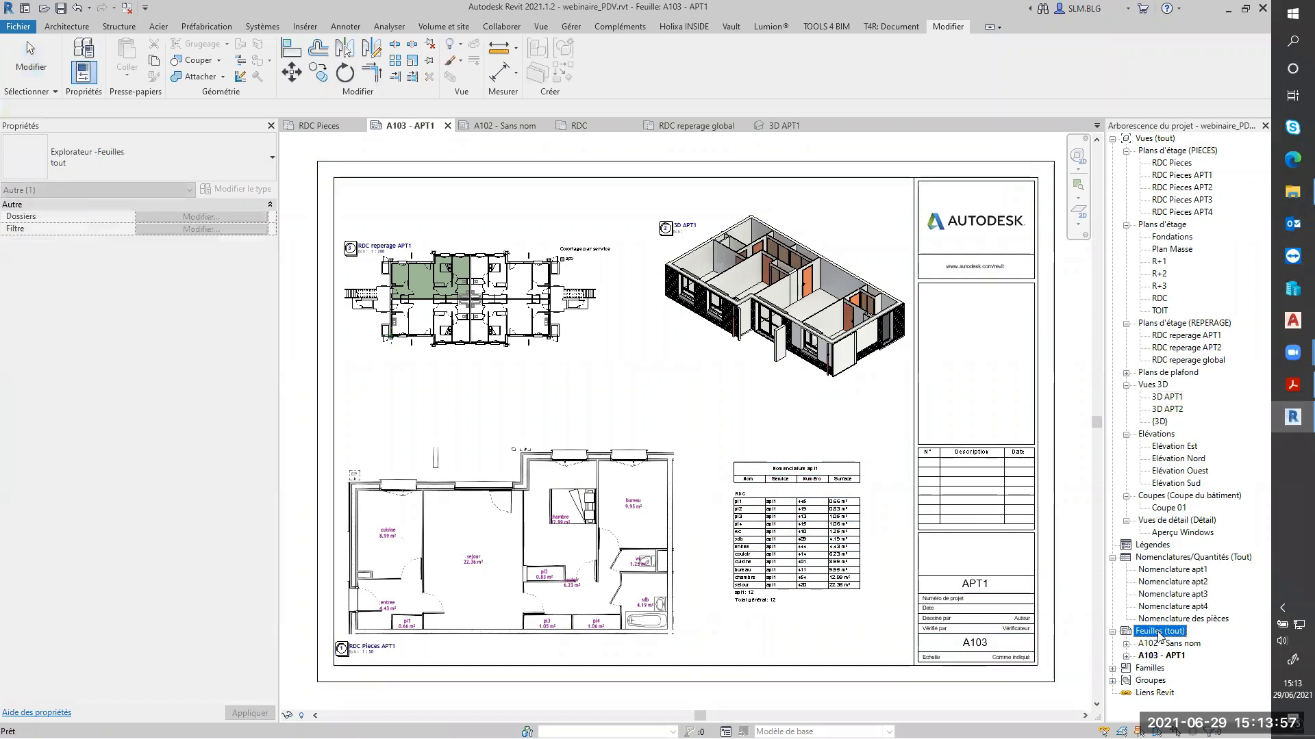
pyautogui.rightClick(1159, 634)
pyautogui.click(1158, 524)
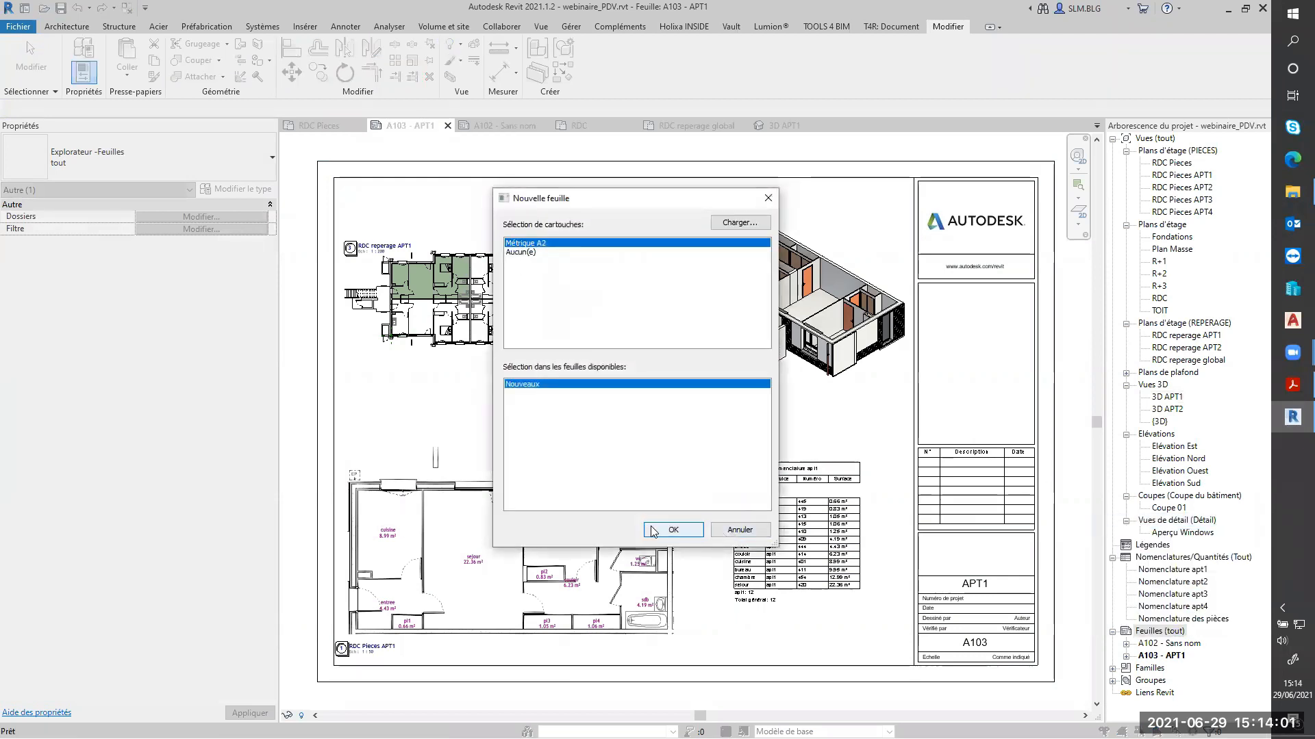
pyautogui.click(673, 530)
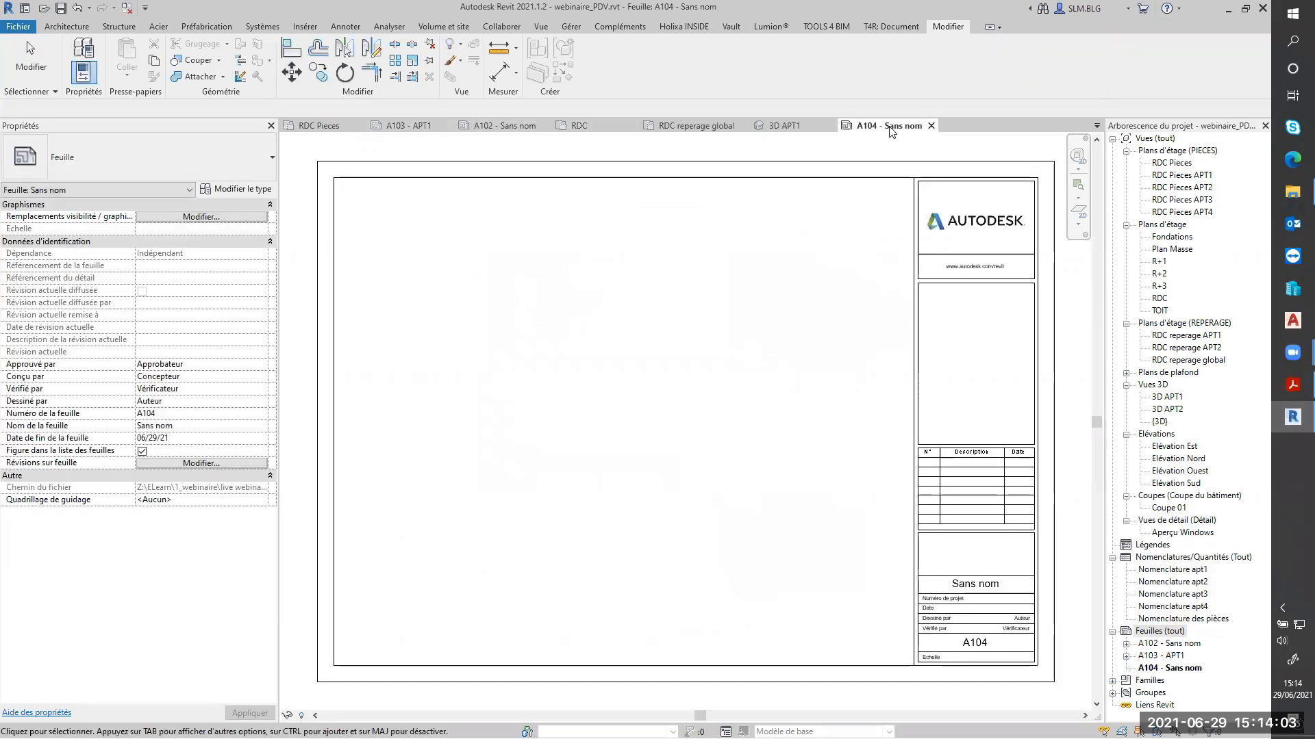
# Step: Rename sheet A104 as APT2, keeping its sheet number
pyautogui.rightClick(1168, 668)
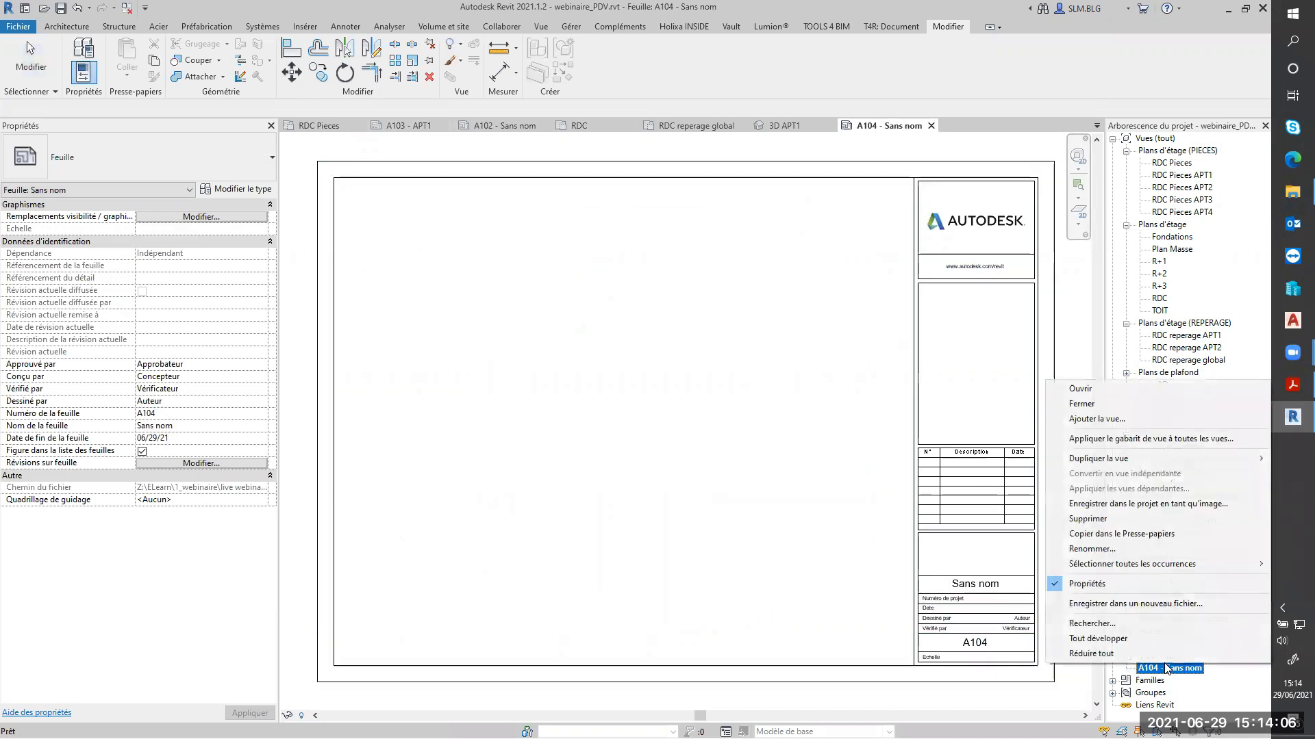
pyautogui.click(1107, 549)
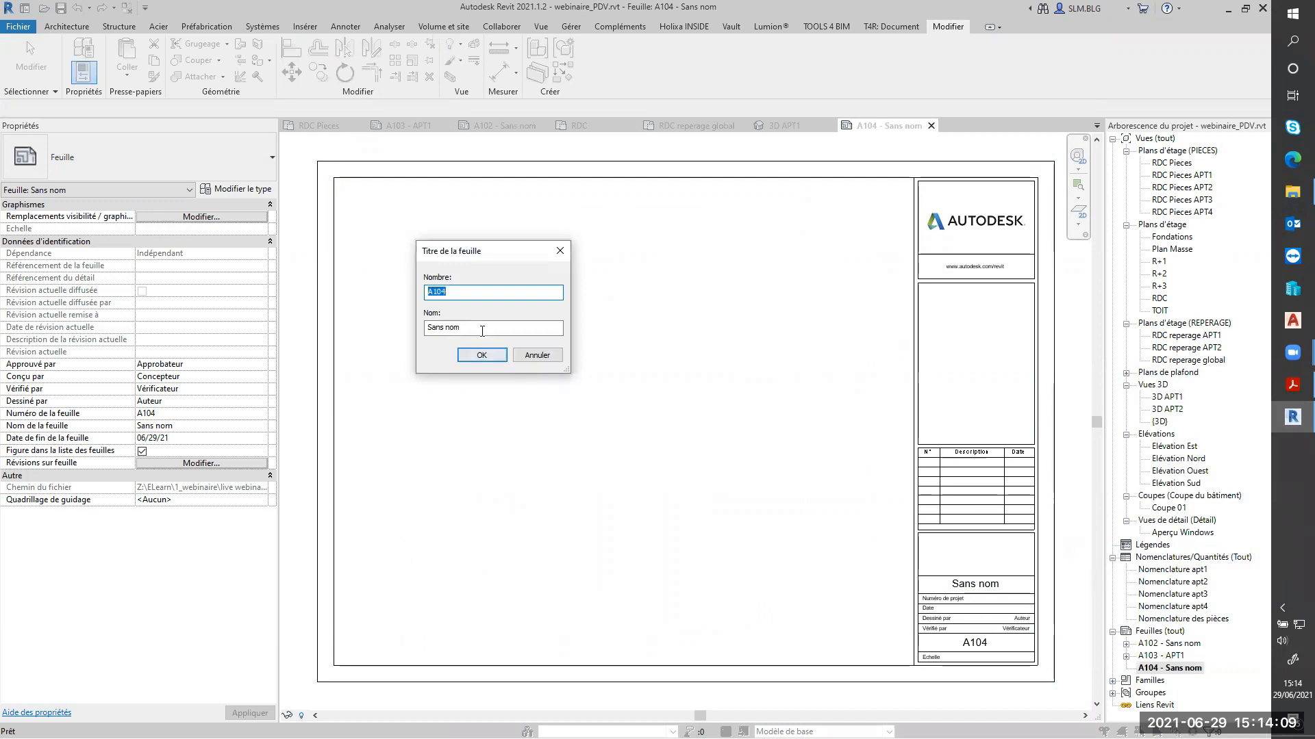
pyautogui.press('Tab')
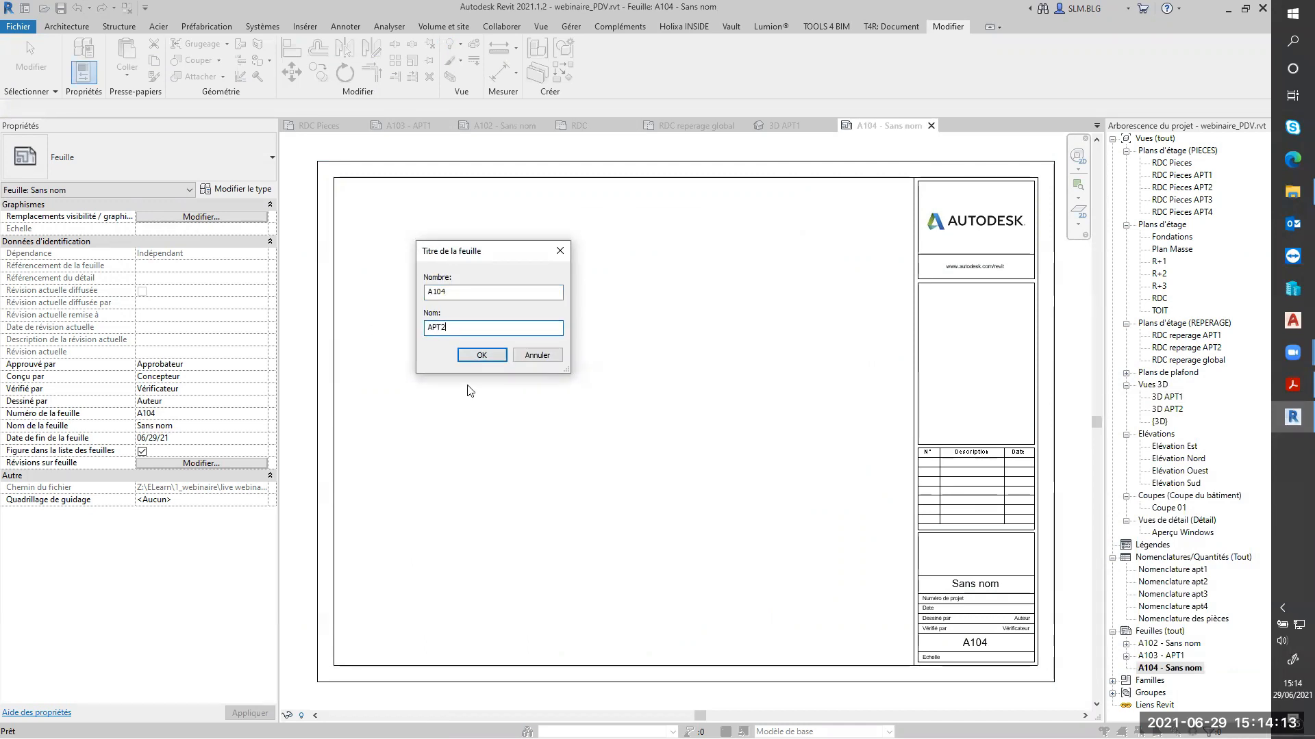
pyautogui.click(482, 355)
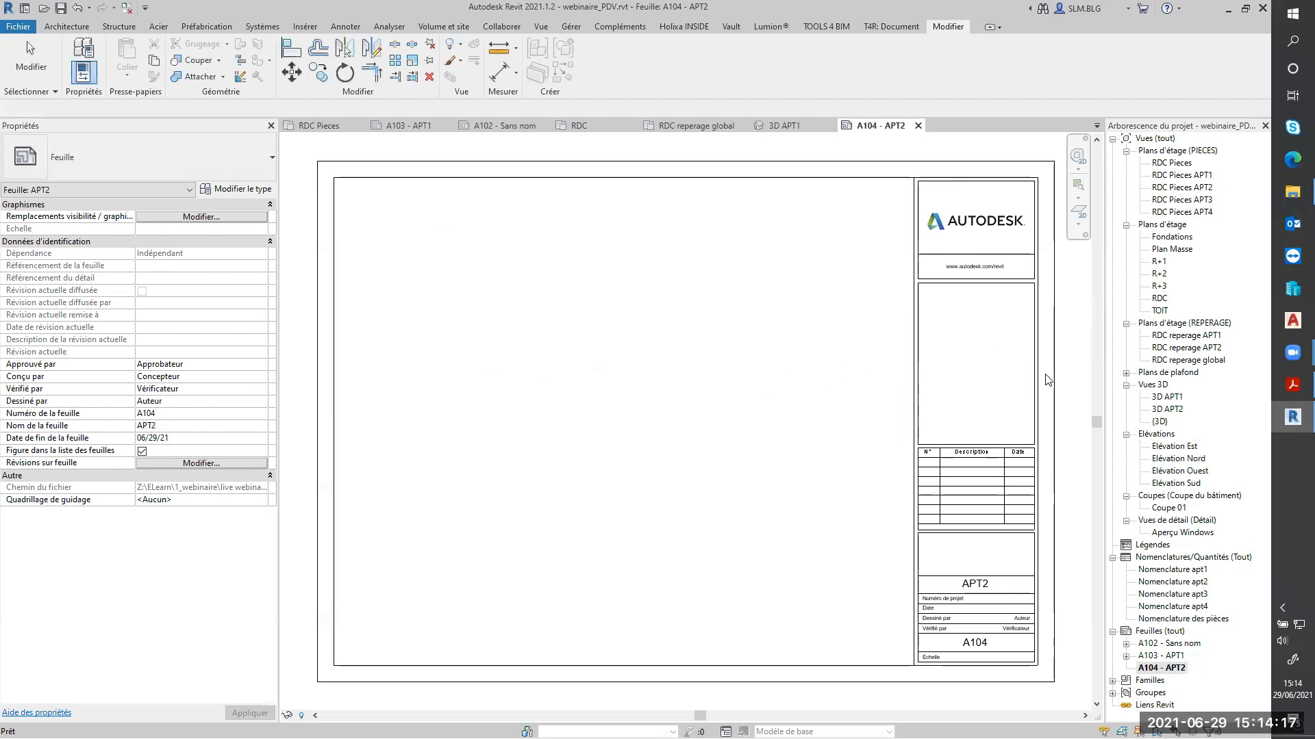
# Step: Place the 3D APT2 view in the upper right part of sheet A104's drawing area
pyautogui.click(1169, 409)
pyautogui.moveTo(1170, 410); pyautogui.dragTo(777, 311)
pyautogui.click(764, 294)
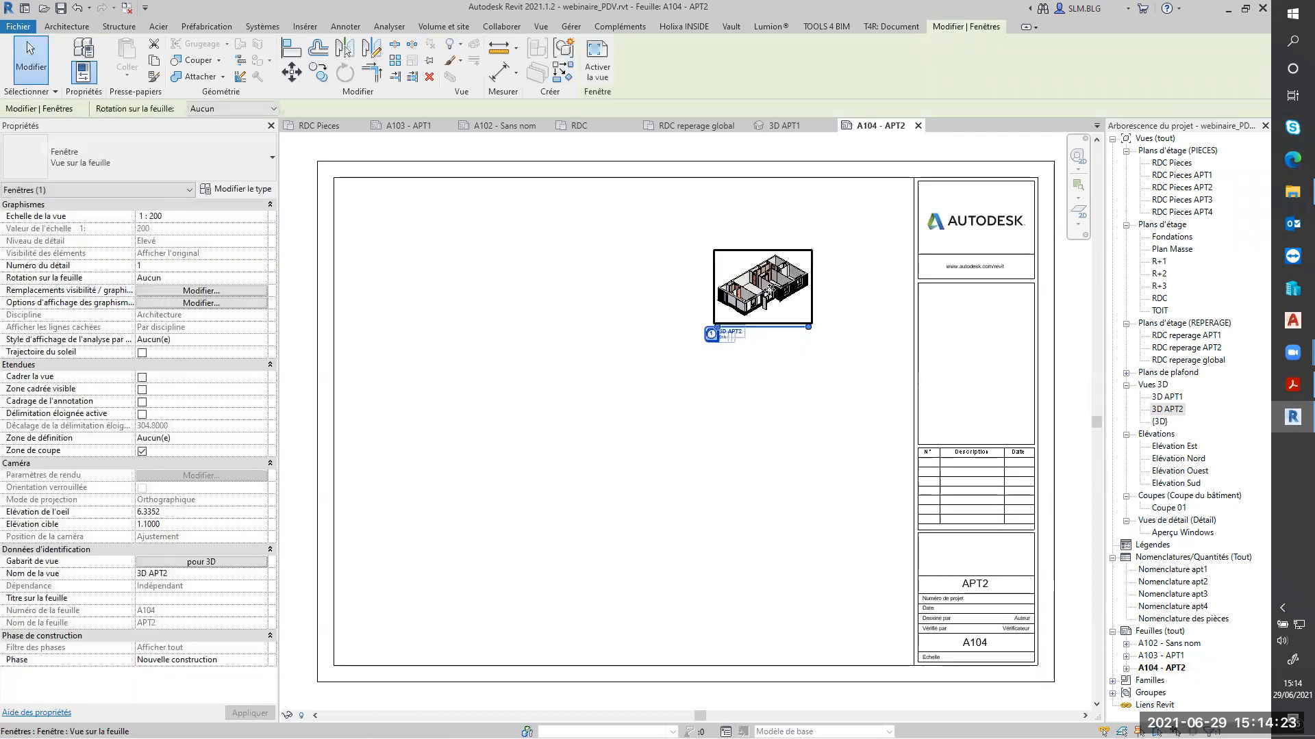
pyautogui.click(204, 217)
pyautogui.click(260, 217)
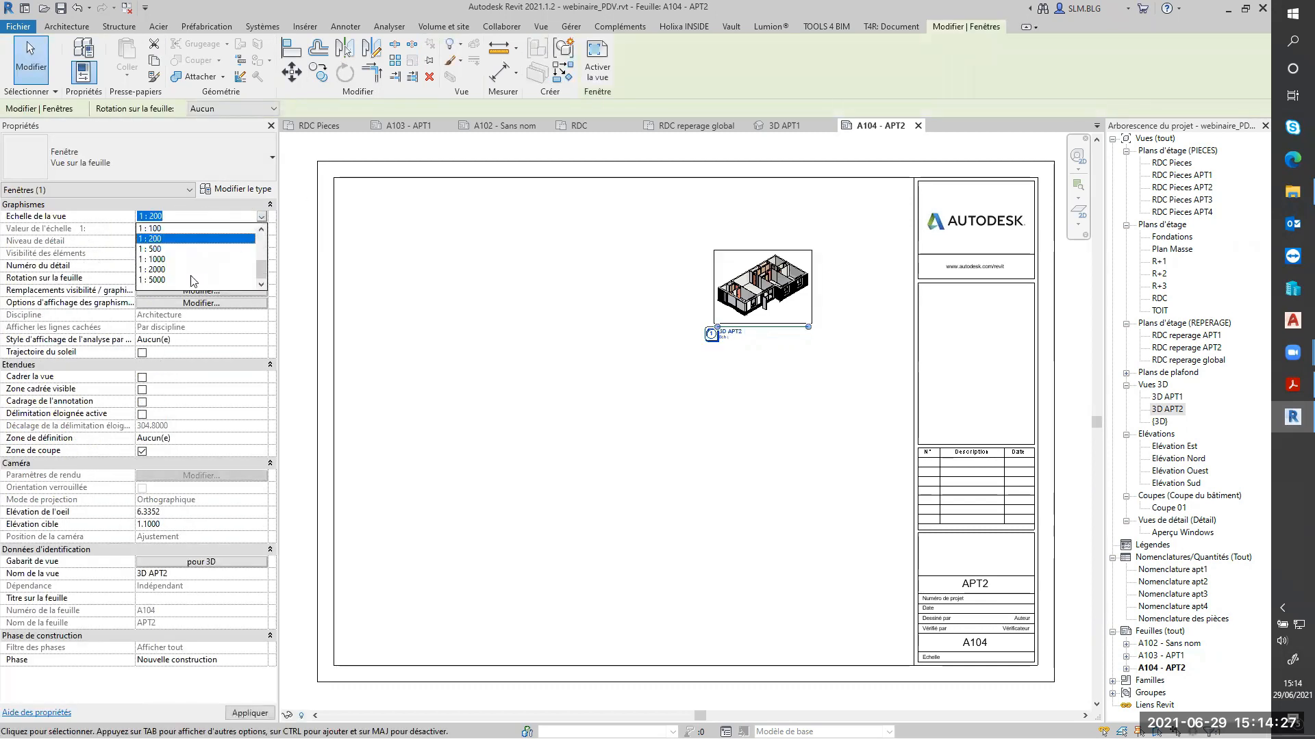
pyautogui.click(185, 231)
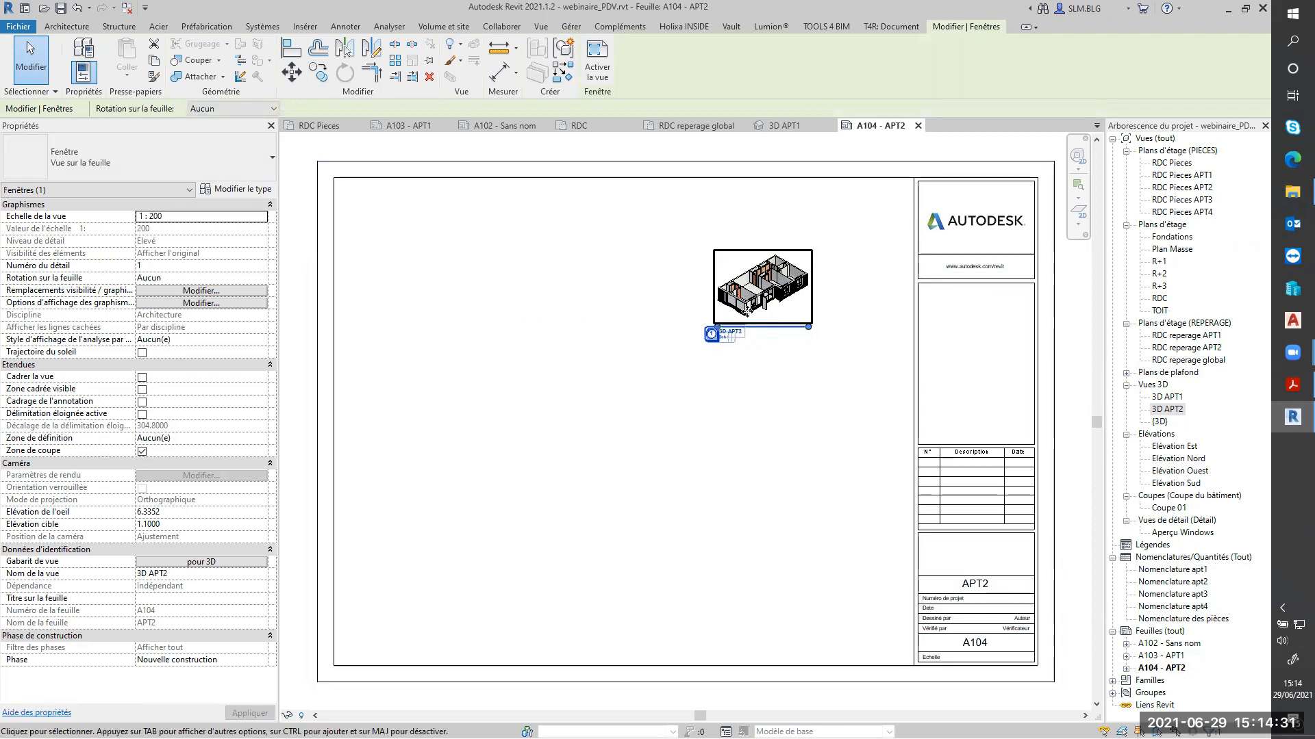
pyautogui.click(622, 461)
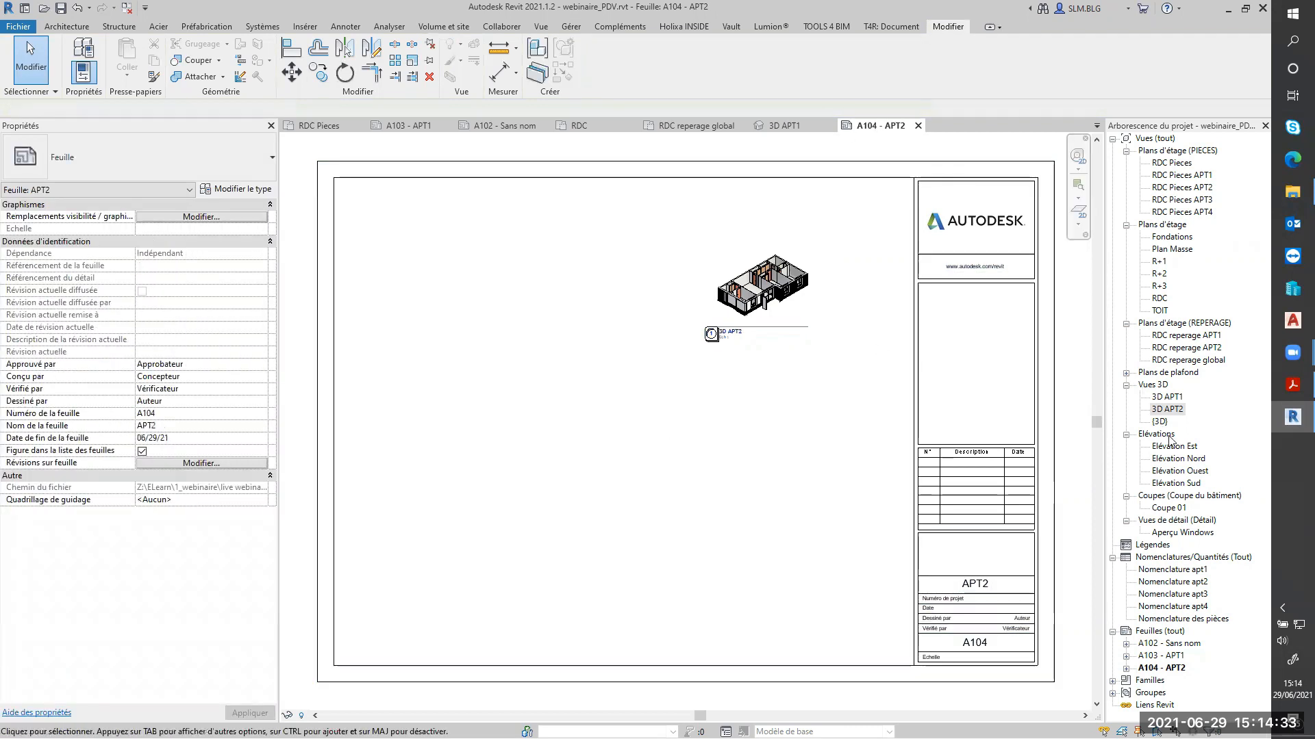
# Step: Open the 3D APT2 view, give it a custom scale of 1:75 with its name display enabled, and return to sheet A104
pyautogui.click(1157, 411)
pyautogui.doubleClick(1158, 409)
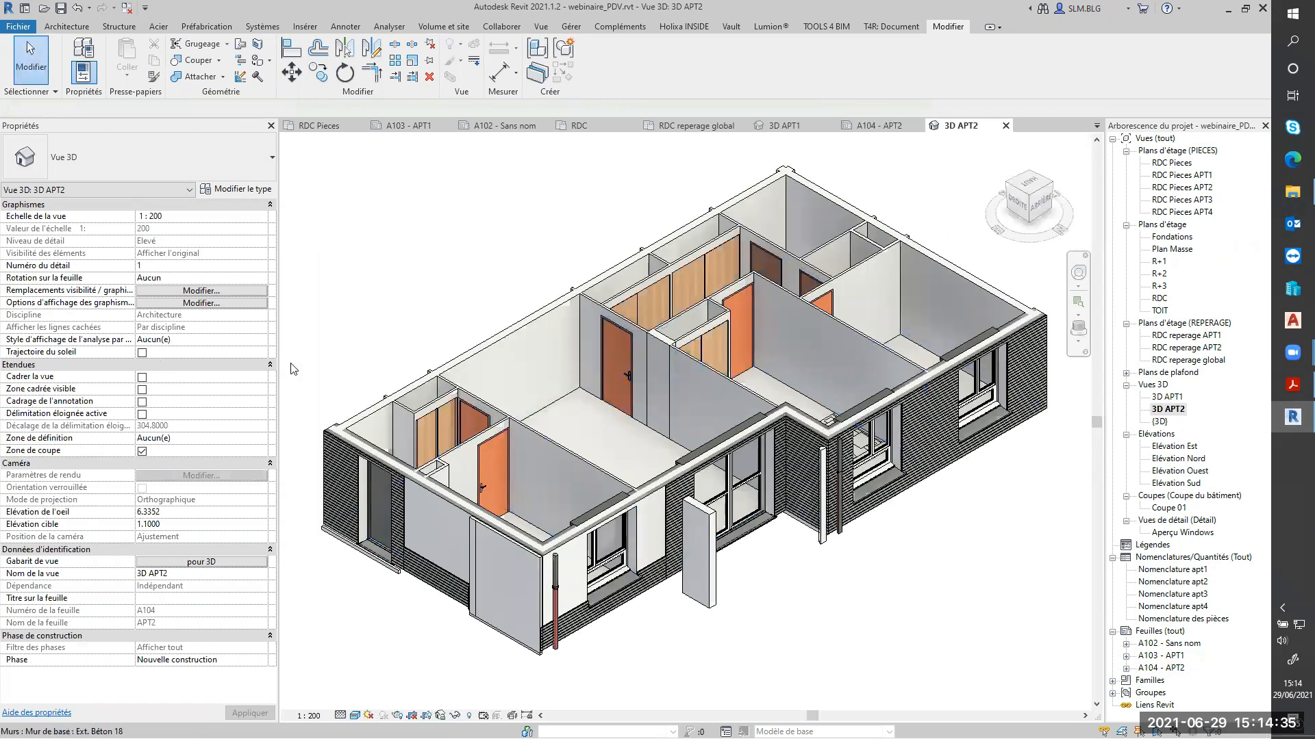
pyautogui.click(309, 717)
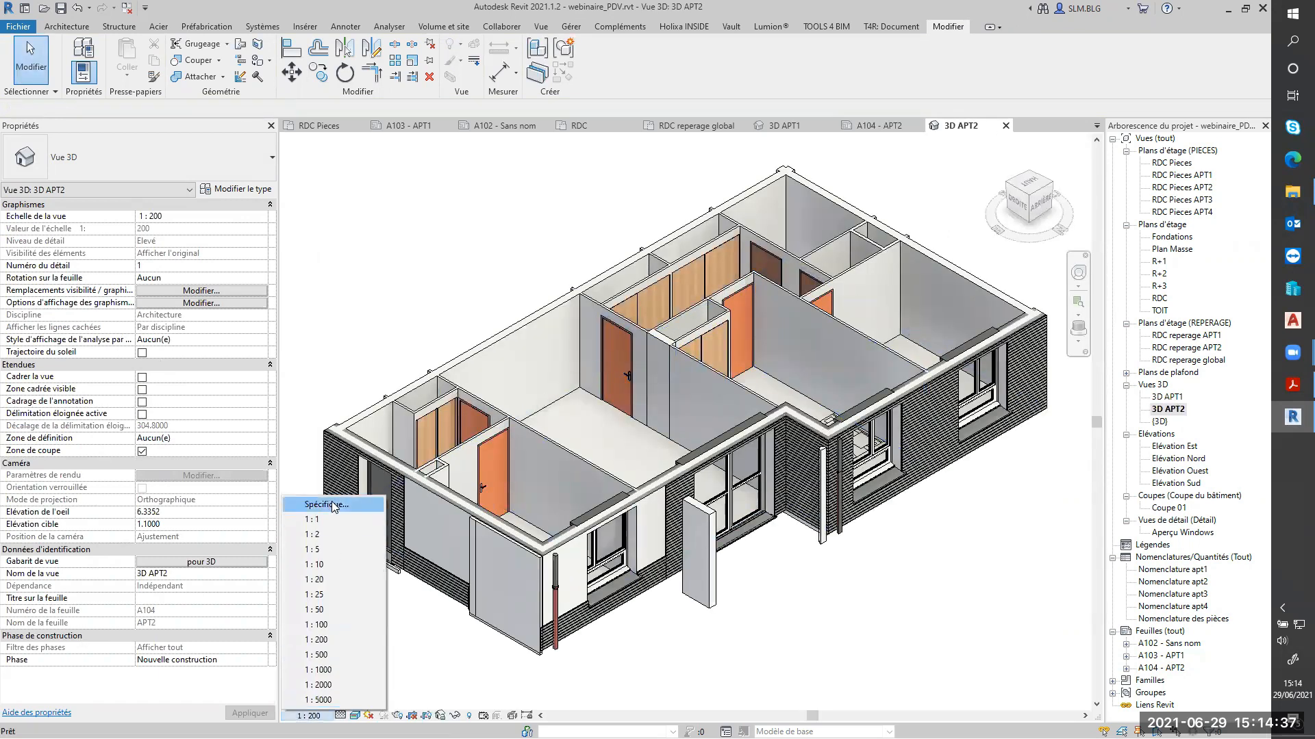
pyautogui.click(327, 505)
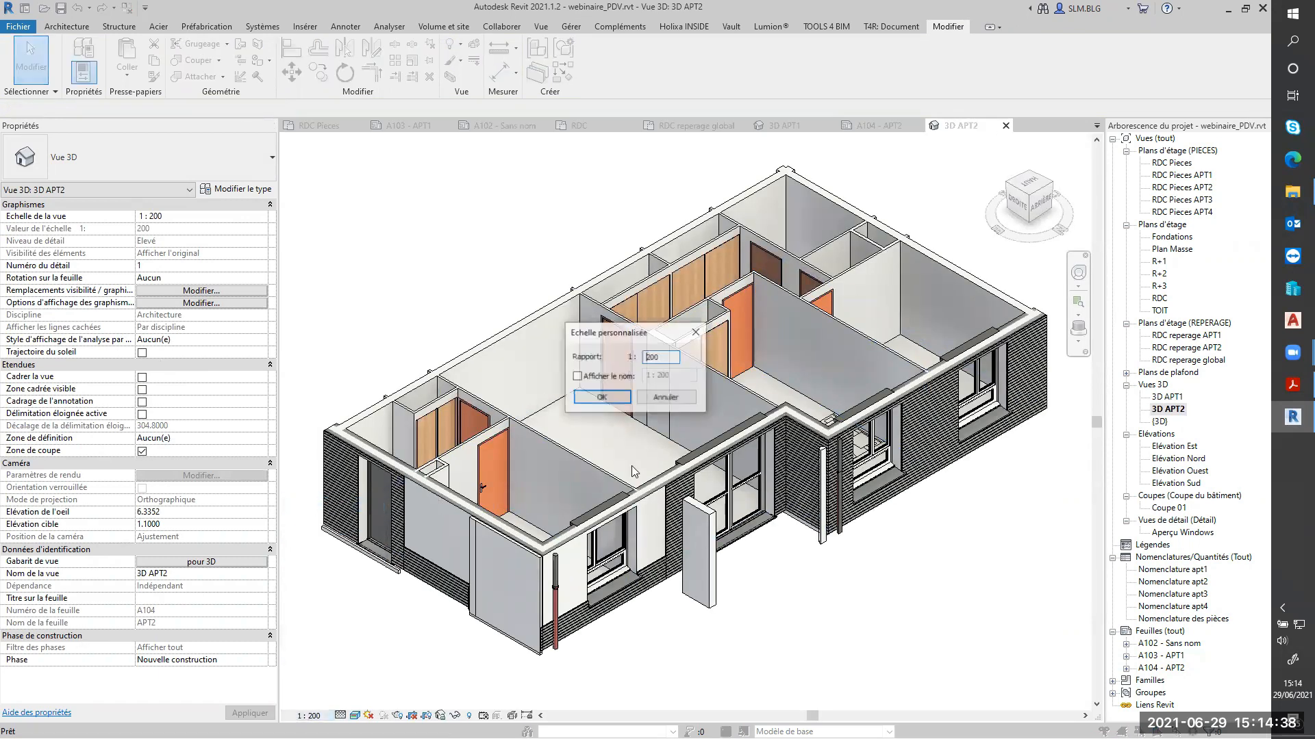
pyautogui.doubleClick(671, 356)
pyautogui.write('75')
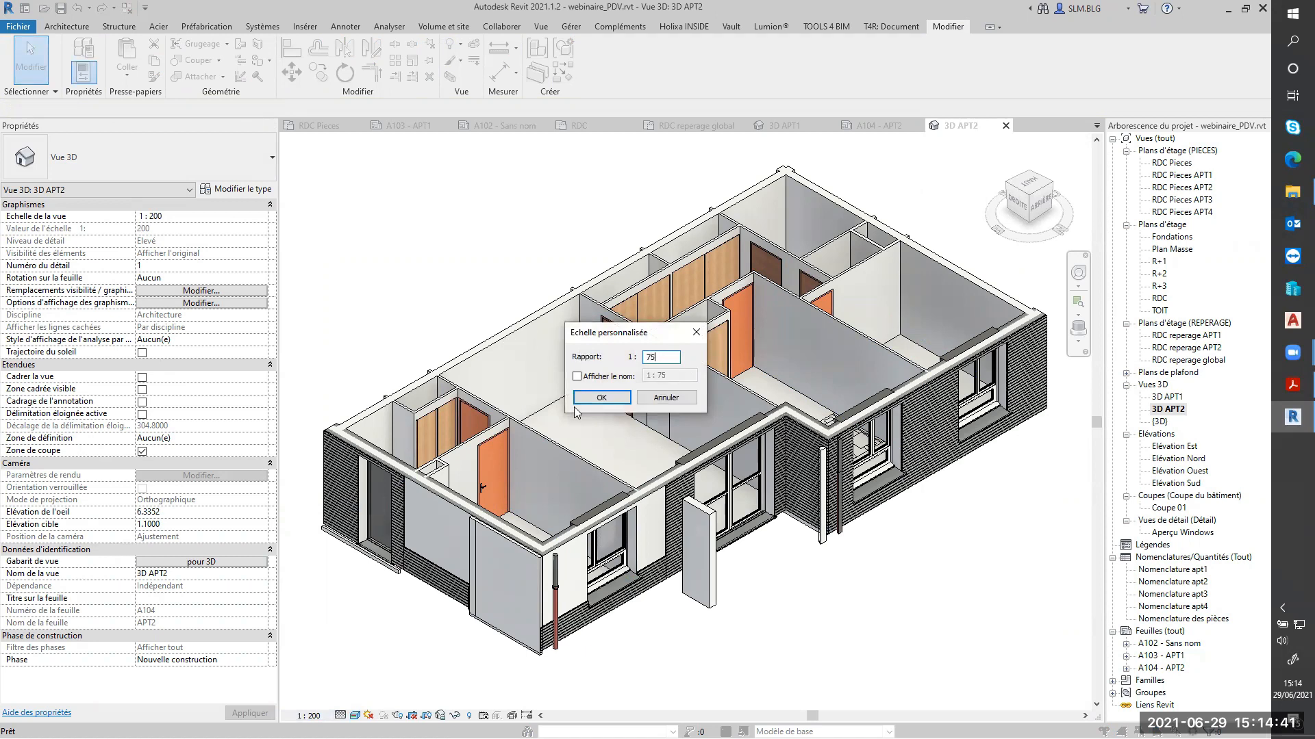
pyautogui.click(577, 376)
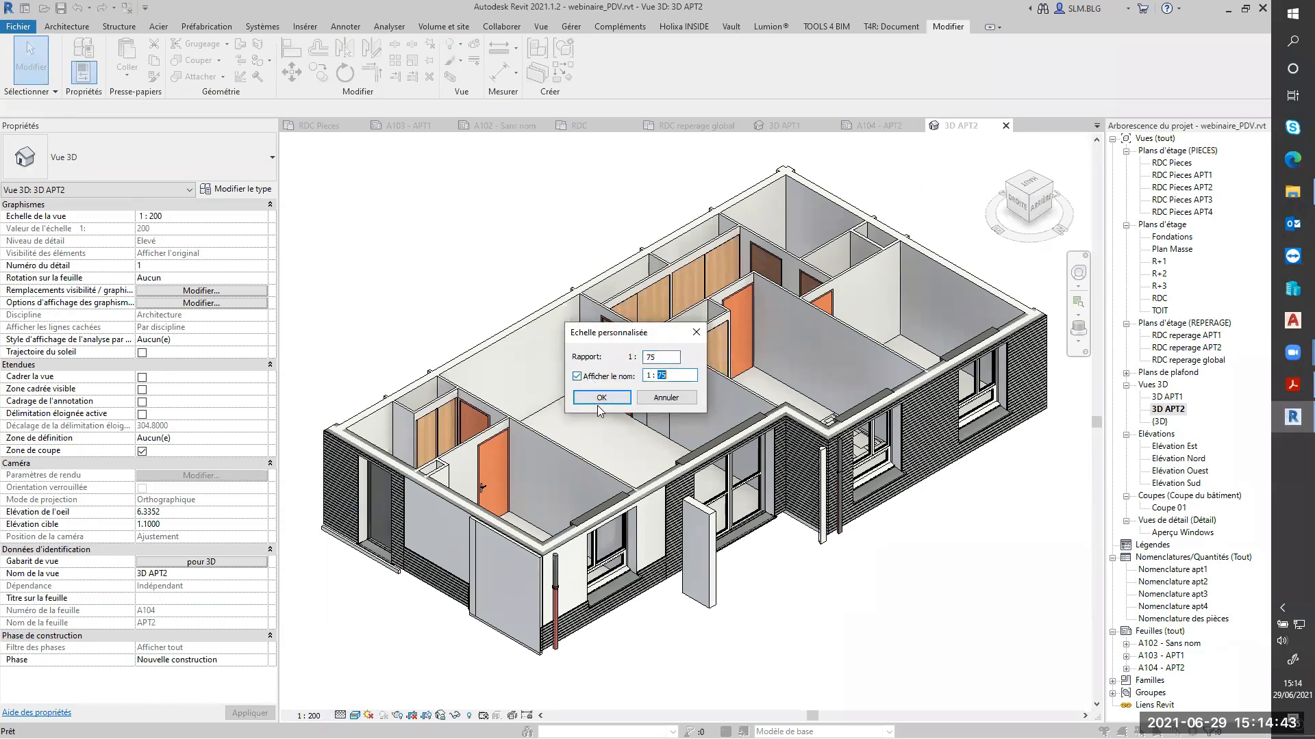
pyautogui.click(619, 401)
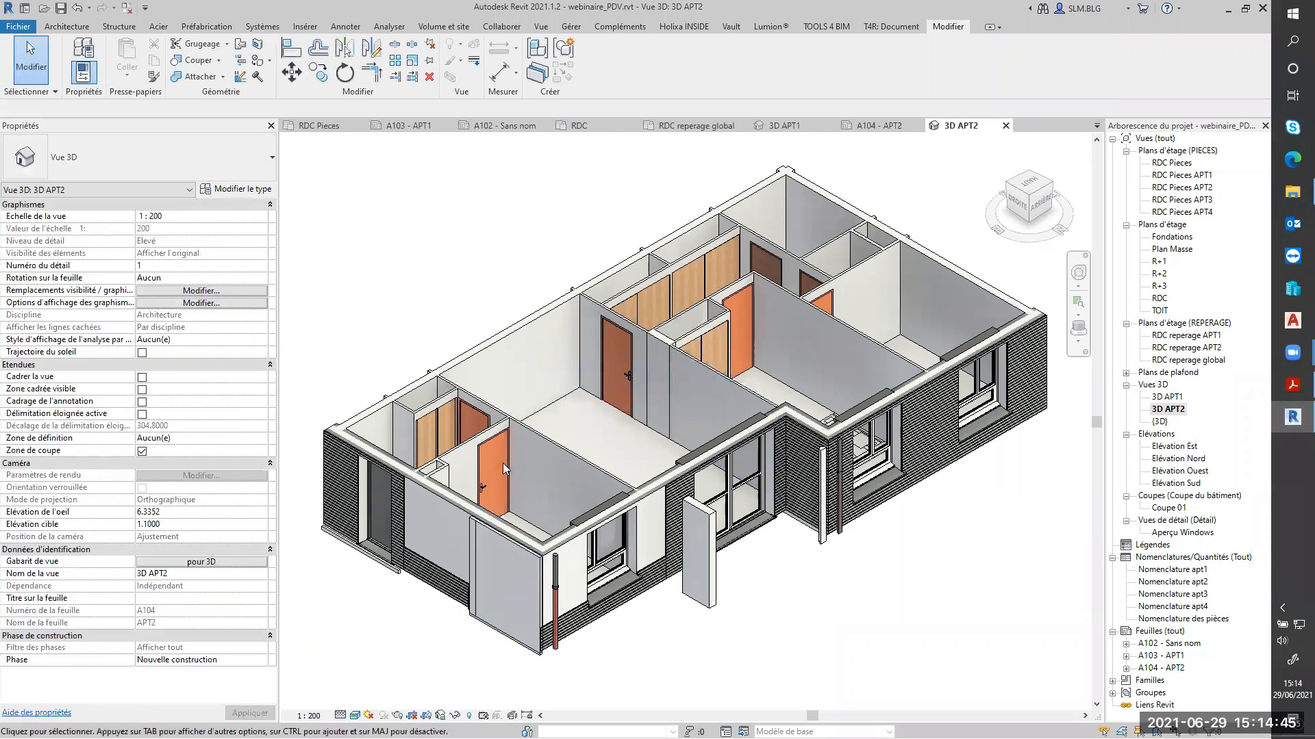
pyautogui.click(882, 126)
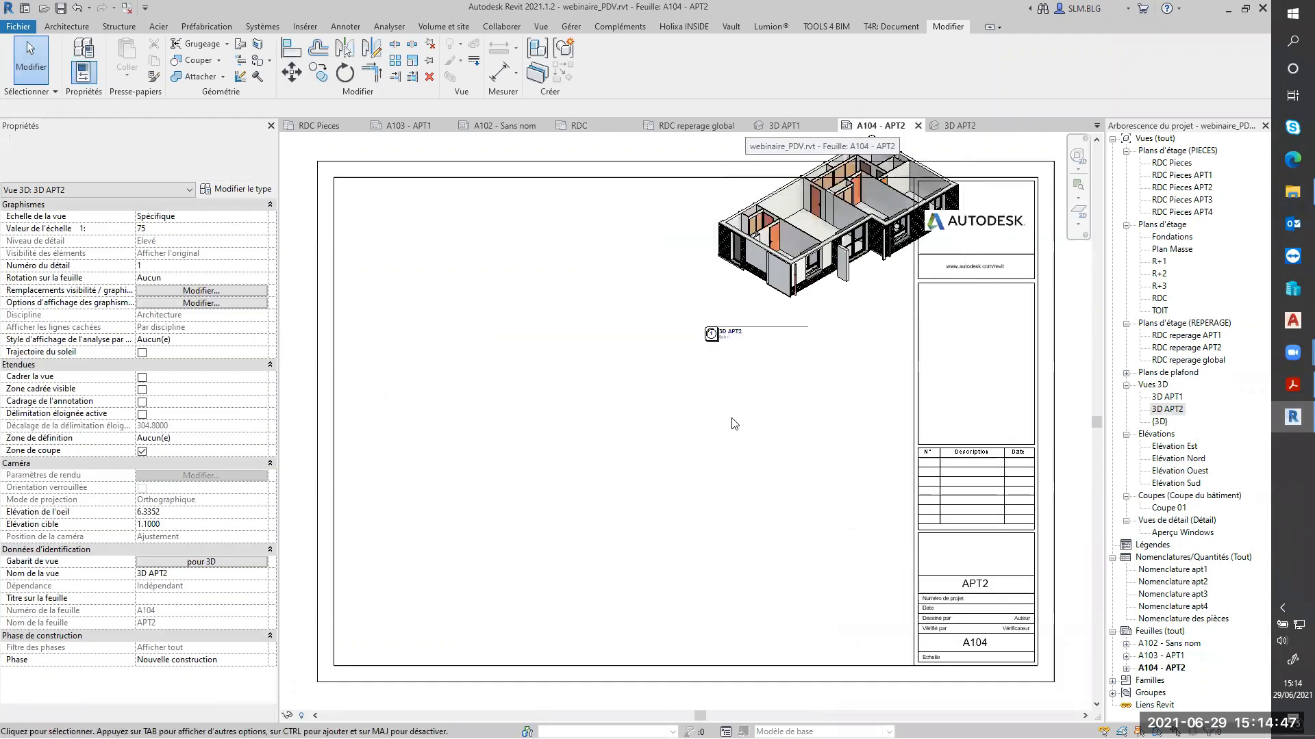
# Step: Move the 3D APT2 viewport inside the sheet frame beside the title block and change its type to Vue sur la feuille vide
pyautogui.moveTo(789, 296); pyautogui.dragTo(715, 370)
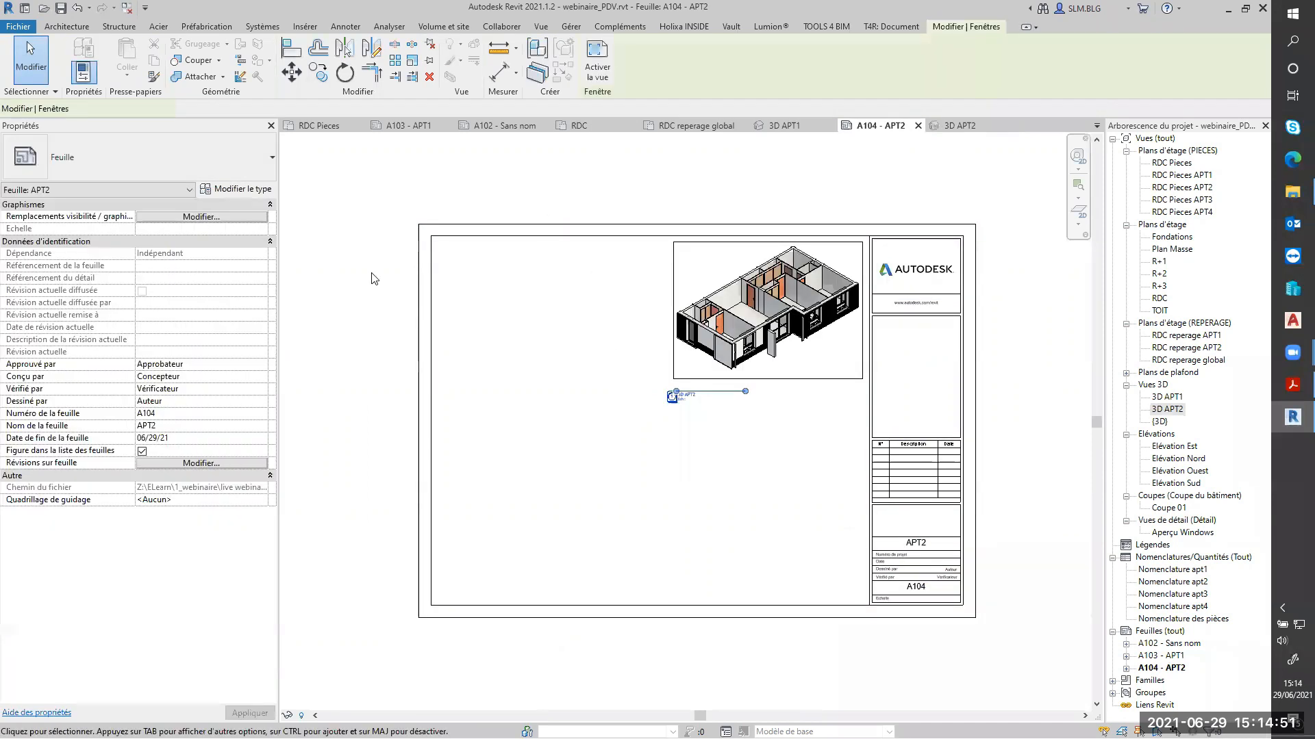
pyautogui.click(205, 177)
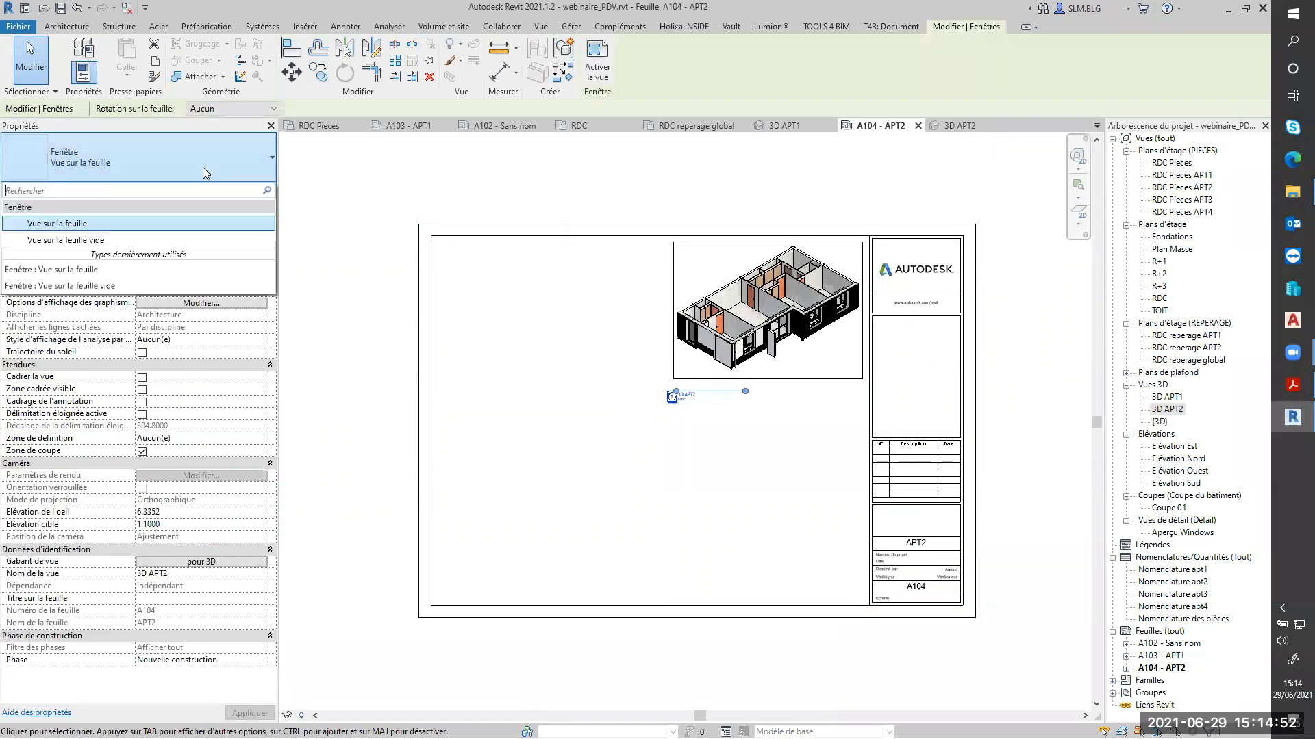
pyautogui.click(113, 239)
pyautogui.click(566, 183)
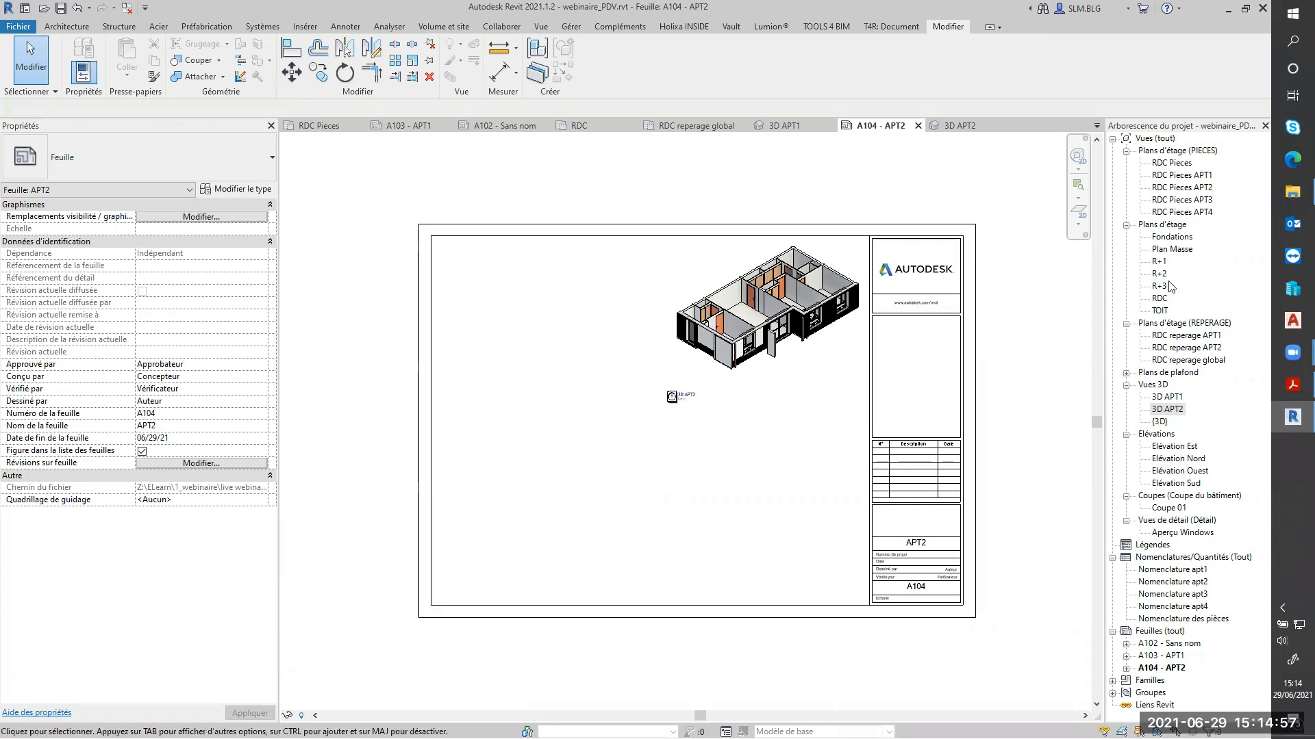
# Step: Place the RDC Pieces APT2 plan in the sheet's lower left area and change its viewport type to Vue sur la feuille vide
pyautogui.click(1177, 187)
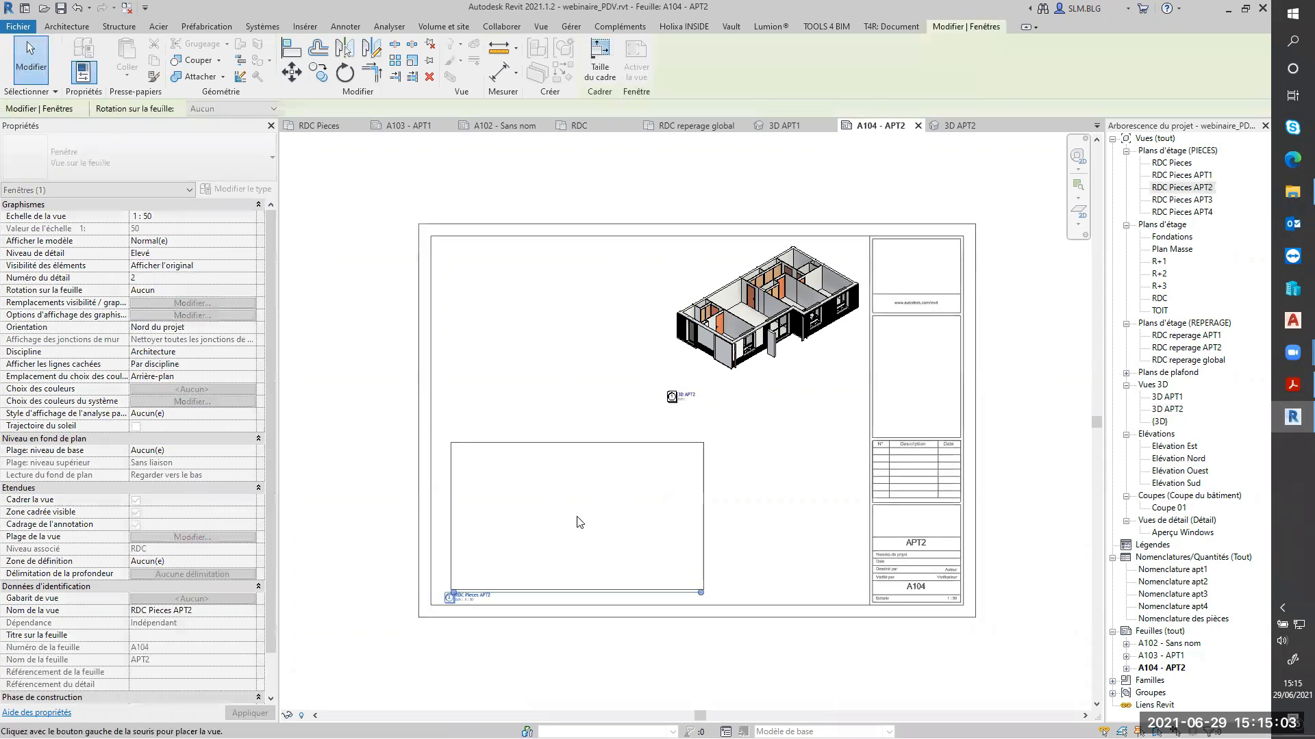
pyautogui.click(573, 519)
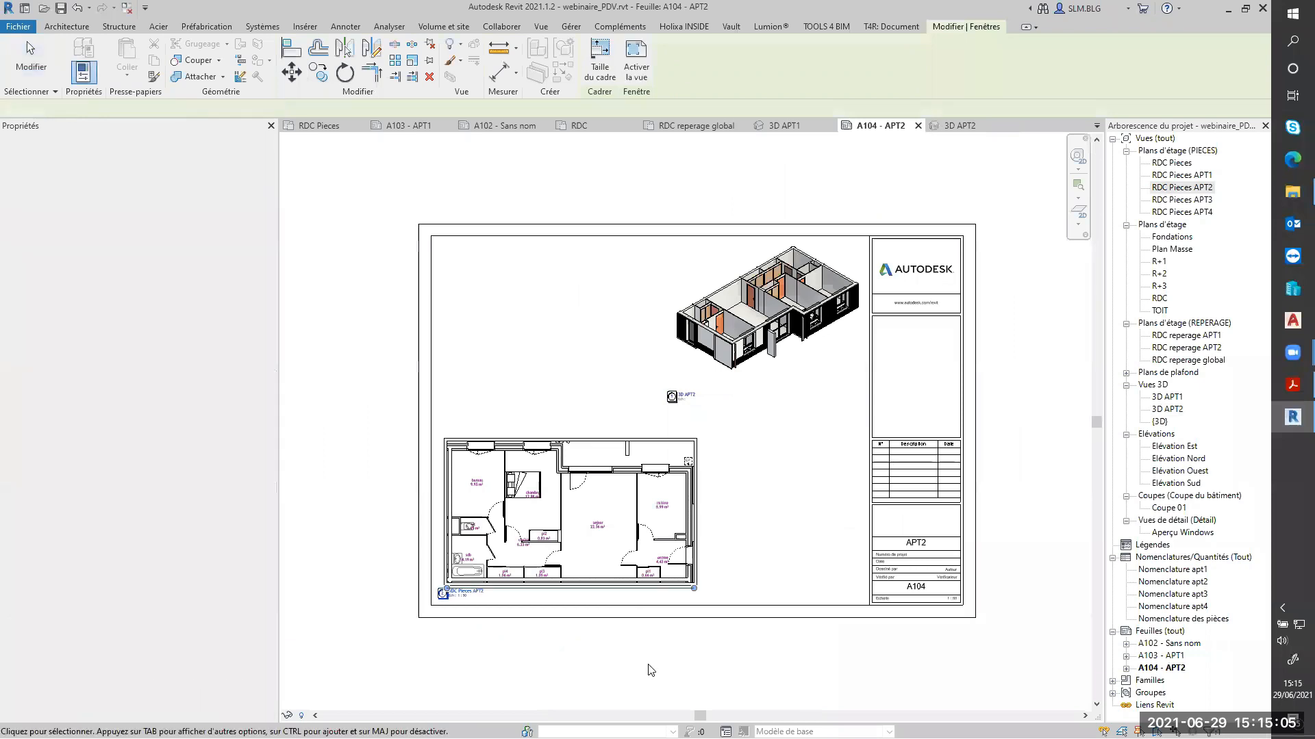
pyautogui.click(644, 551)
pyautogui.click(203, 143)
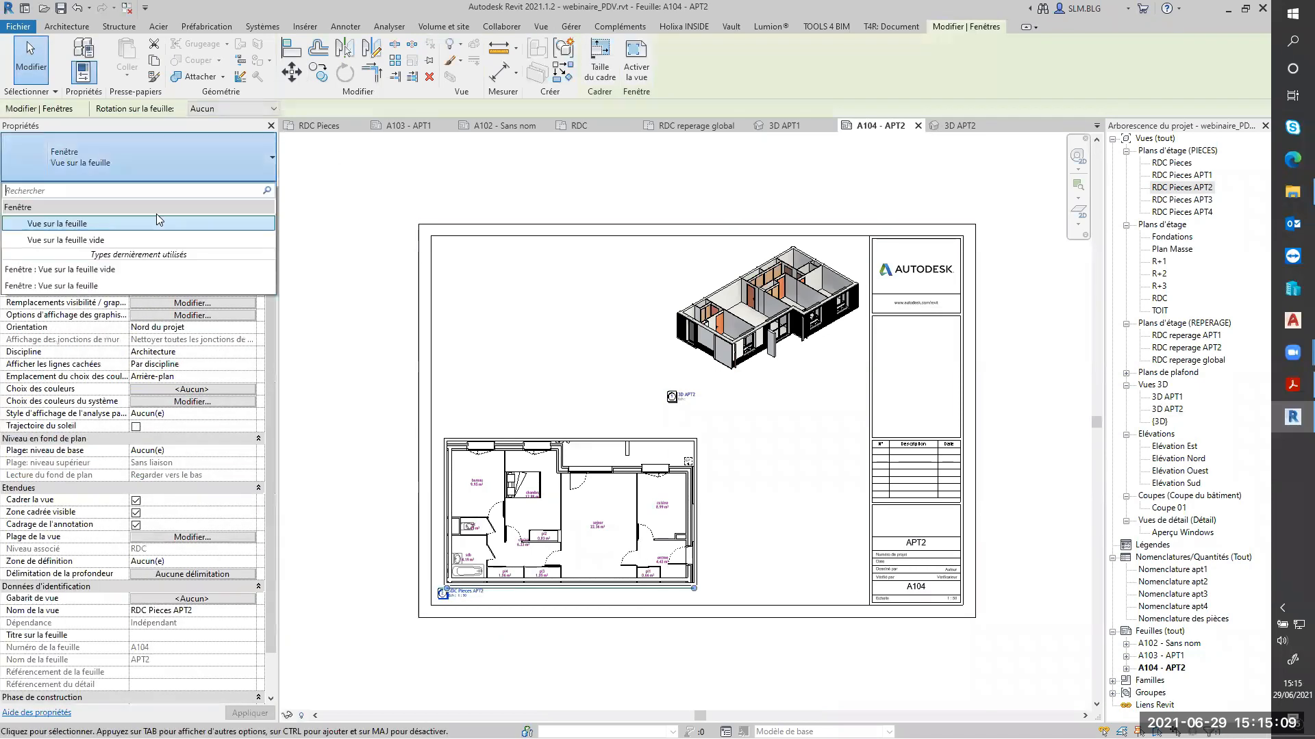
pyautogui.click(121, 236)
pyautogui.click(344, 196)
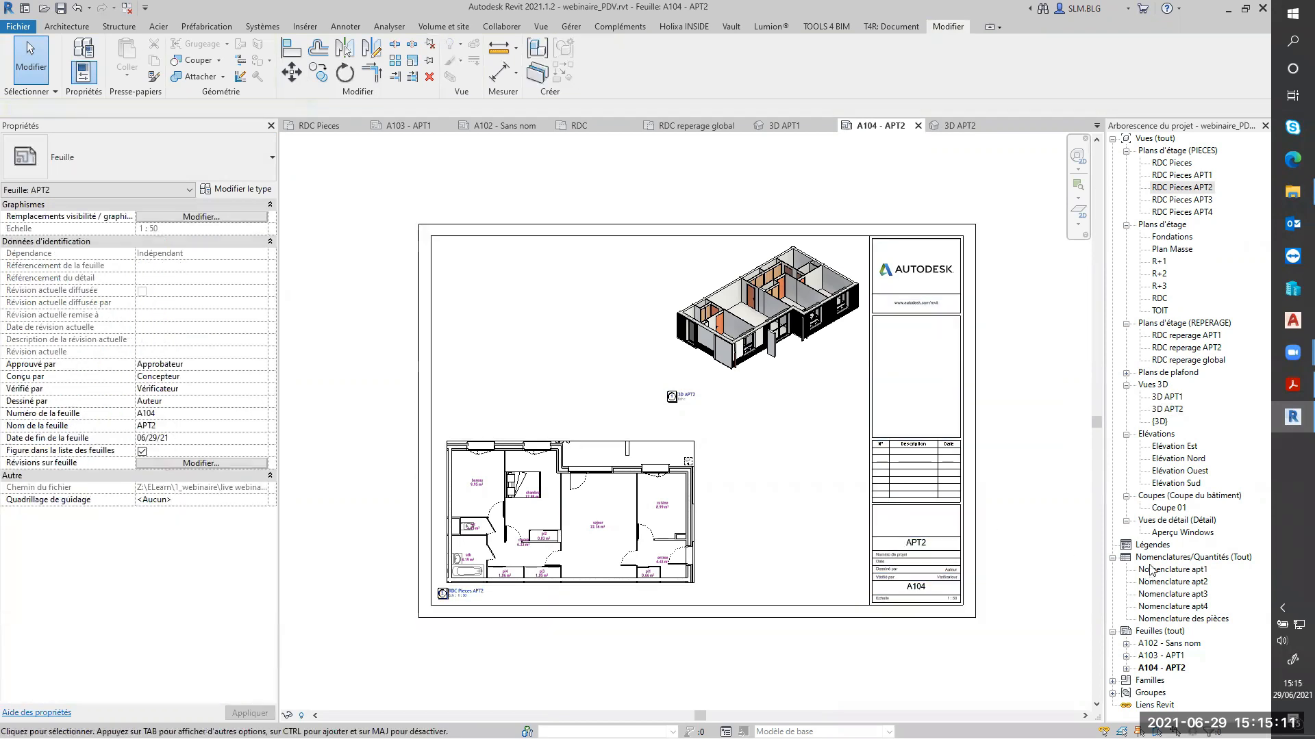
# Step: Place the Nomenclature apt2 schedule on sheet A104, between the floor plan and the title block
pyautogui.moveTo(1183, 587); pyautogui.dragTo(793, 525)
pyautogui.click(823, 530)
pyautogui.press('Escape')
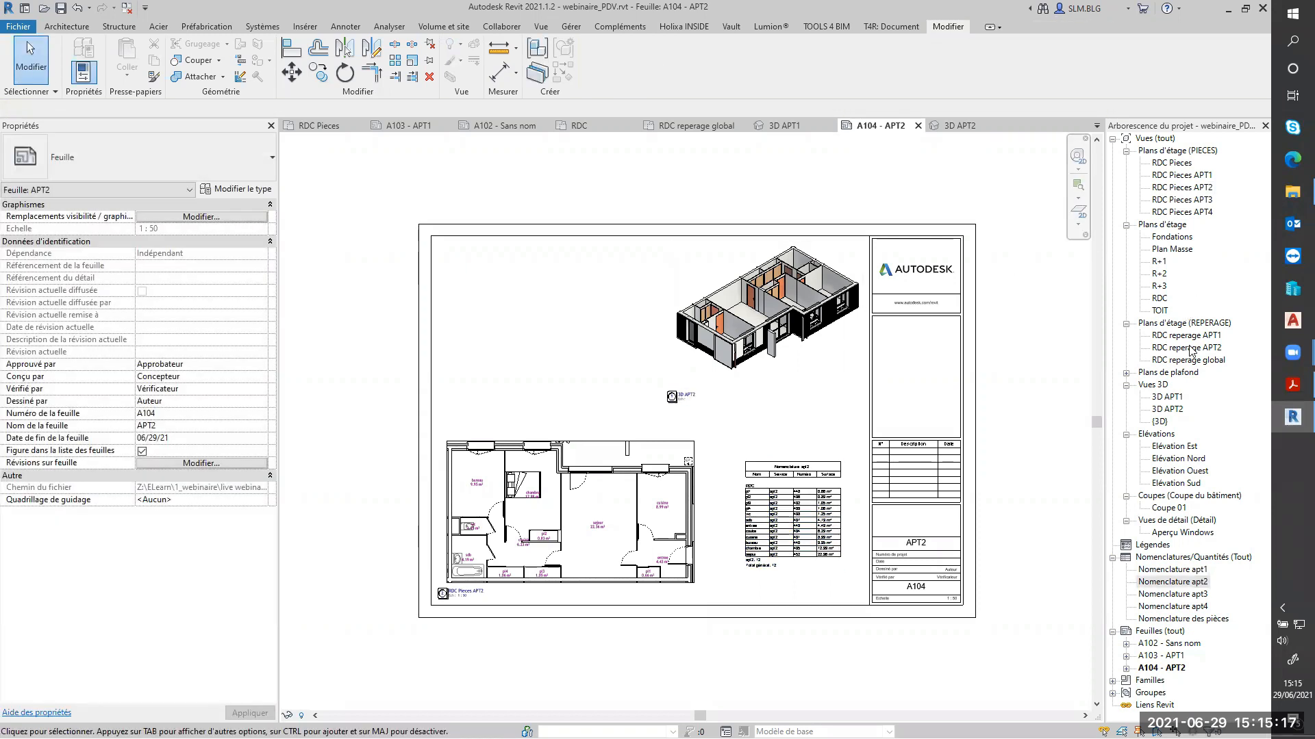
# Step: Place the RDC reperage APT2 plan in the sheet's upper left area and change its viewport type to Vue sur la feuille vide
pyautogui.click(1188, 349)
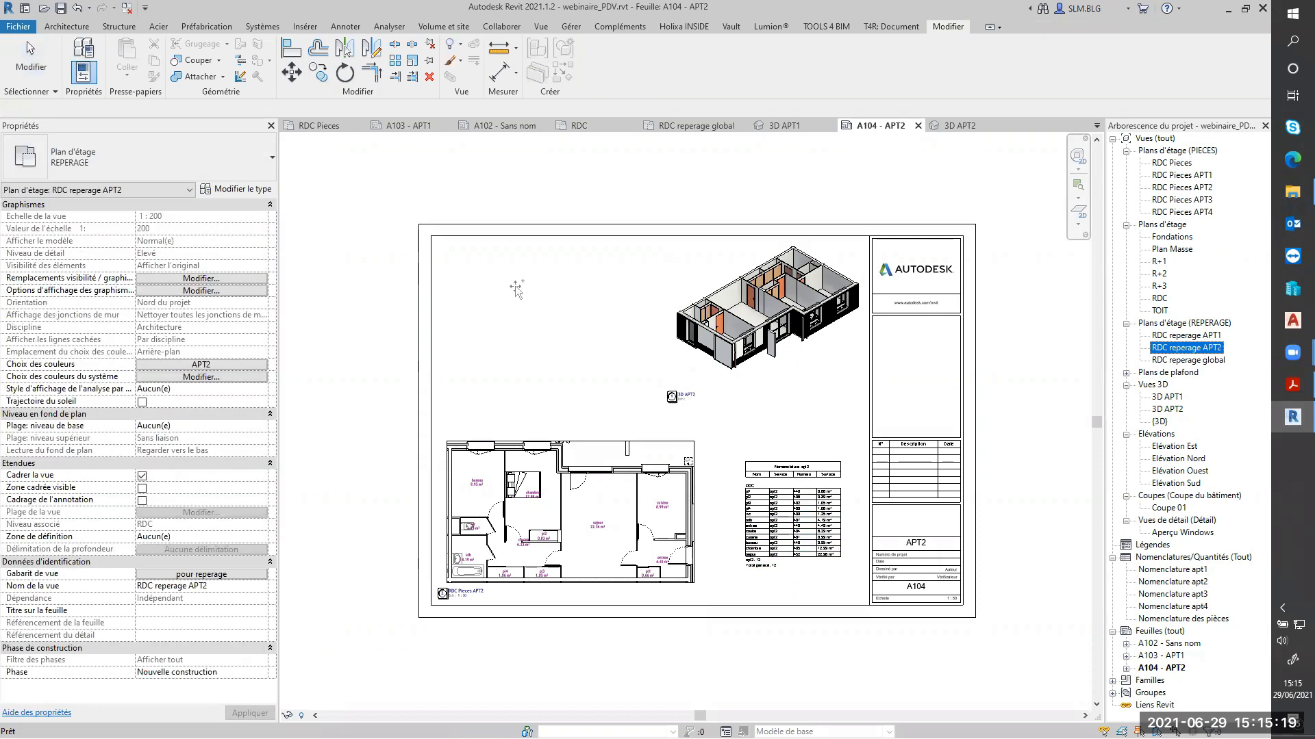
pyautogui.moveTo(521, 293); pyautogui.dragTo(528, 301)
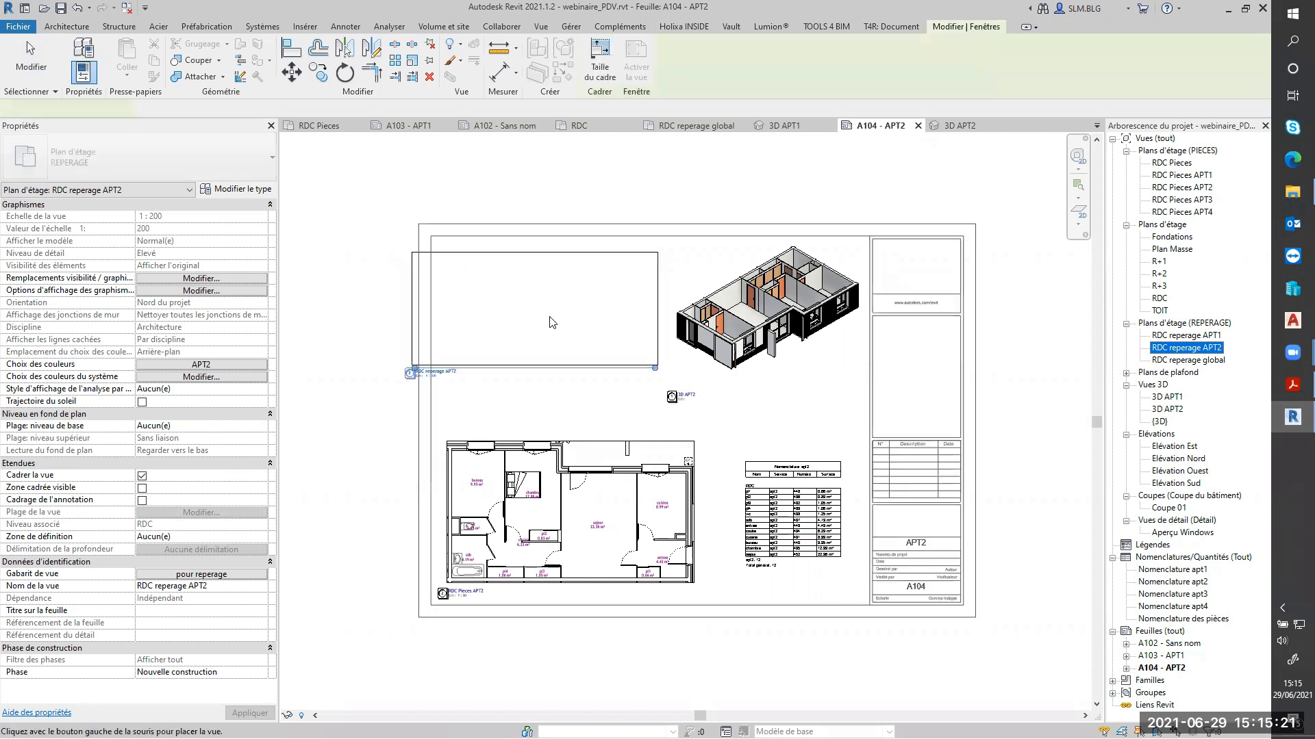
pyautogui.click(559, 307)
pyautogui.click(561, 313)
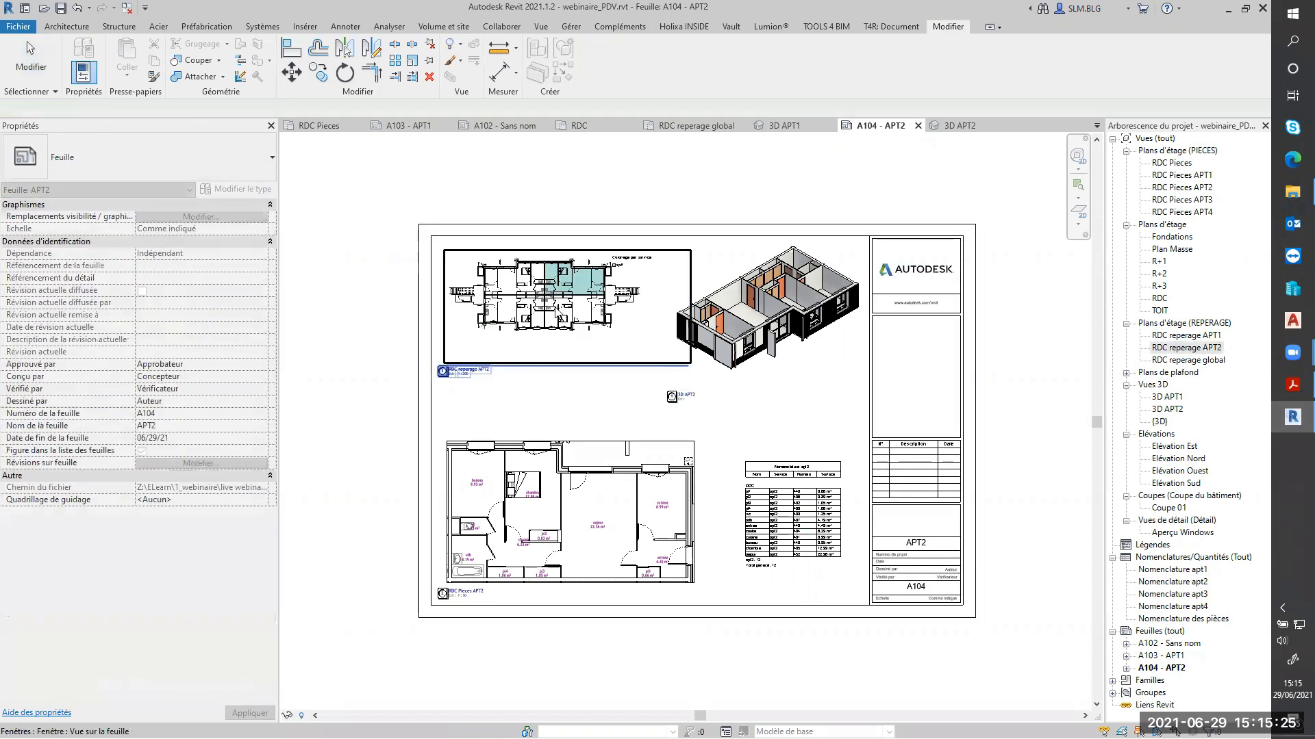
pyautogui.click(617, 308)
pyautogui.click(190, 161)
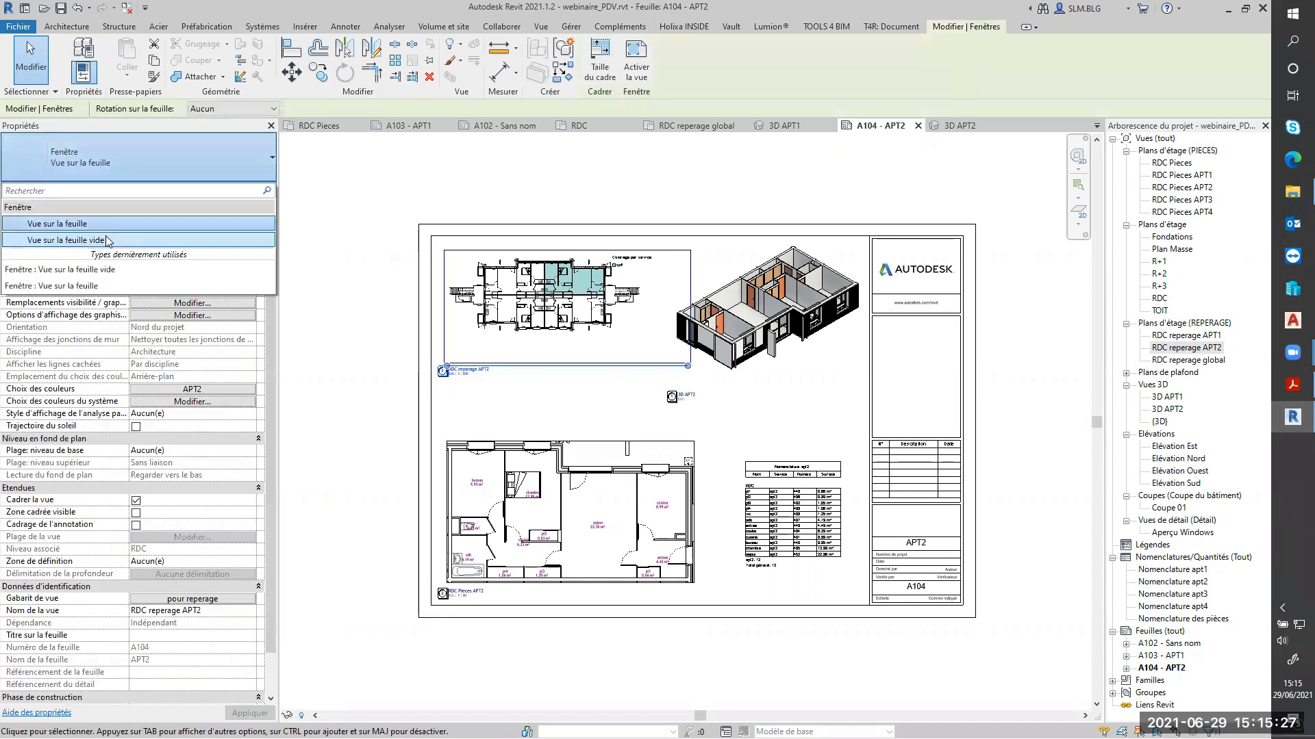
pyautogui.click(110, 239)
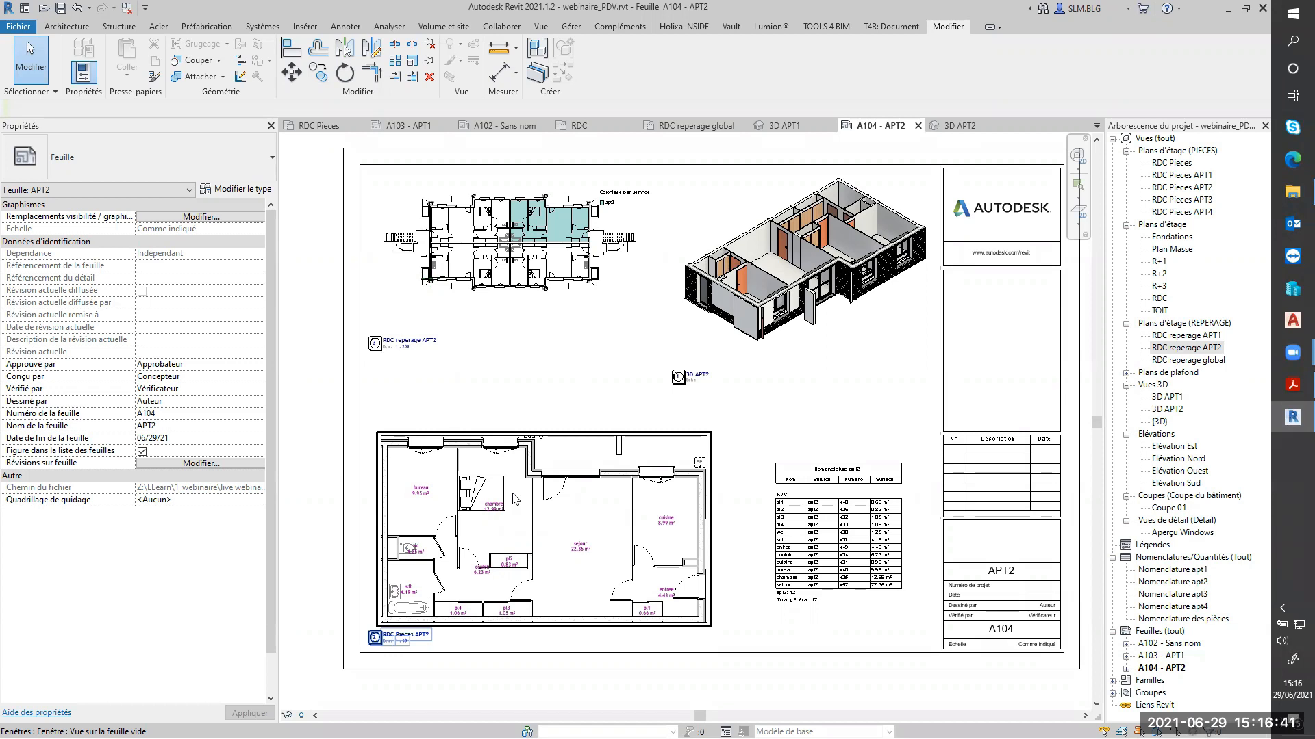
pyautogui.press('Escape')
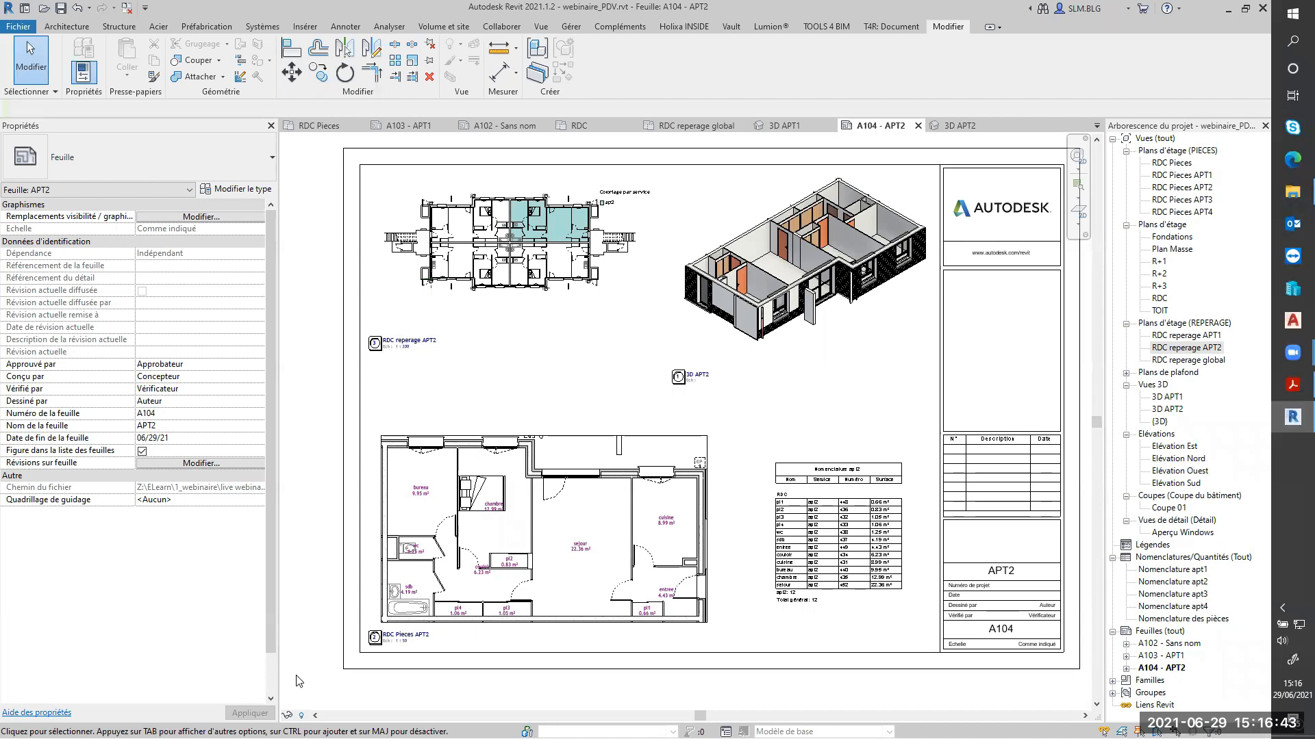